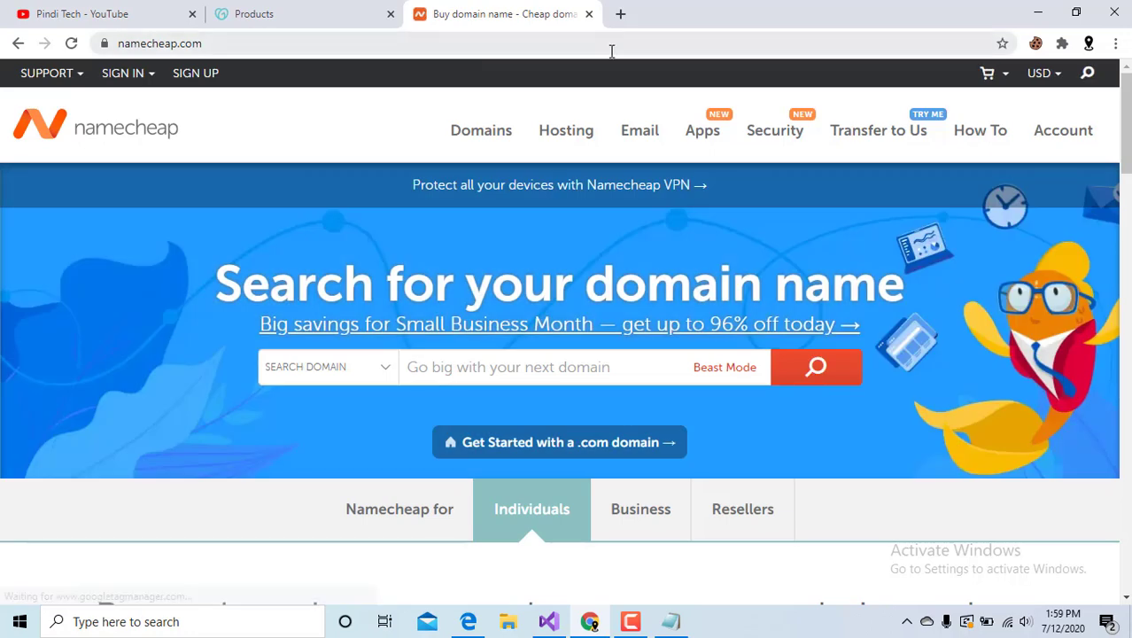
Open the toptnz.com domain settings from the GoDaddy products page.
{"action": "left_click", "coordinate": [155, 74]}
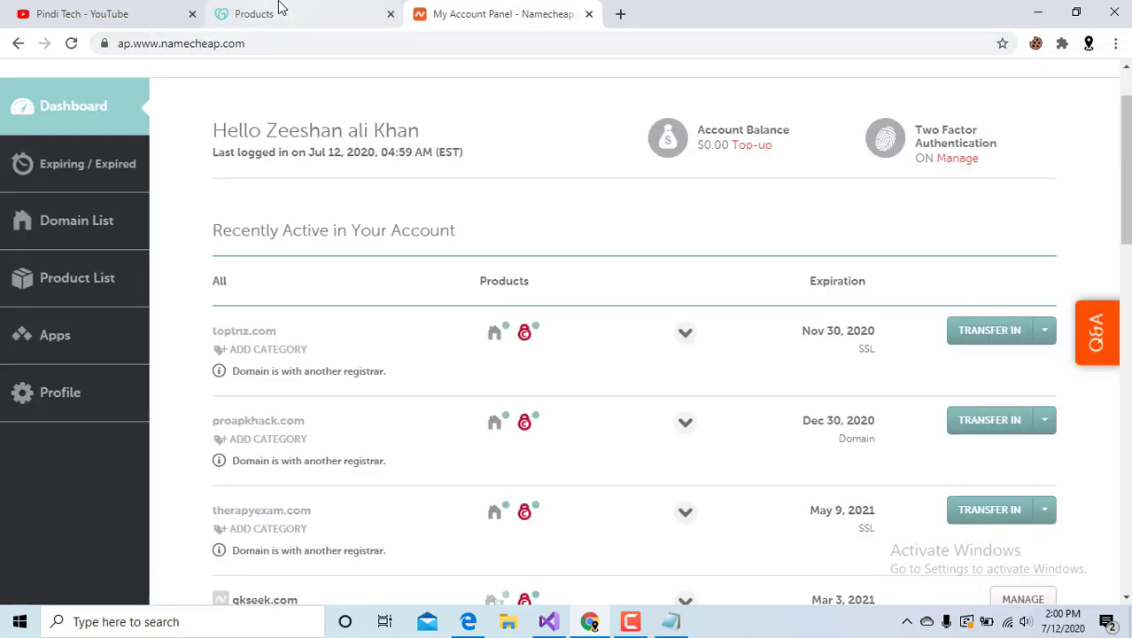
{"action": "left_click", "coordinate": [280, 7]}
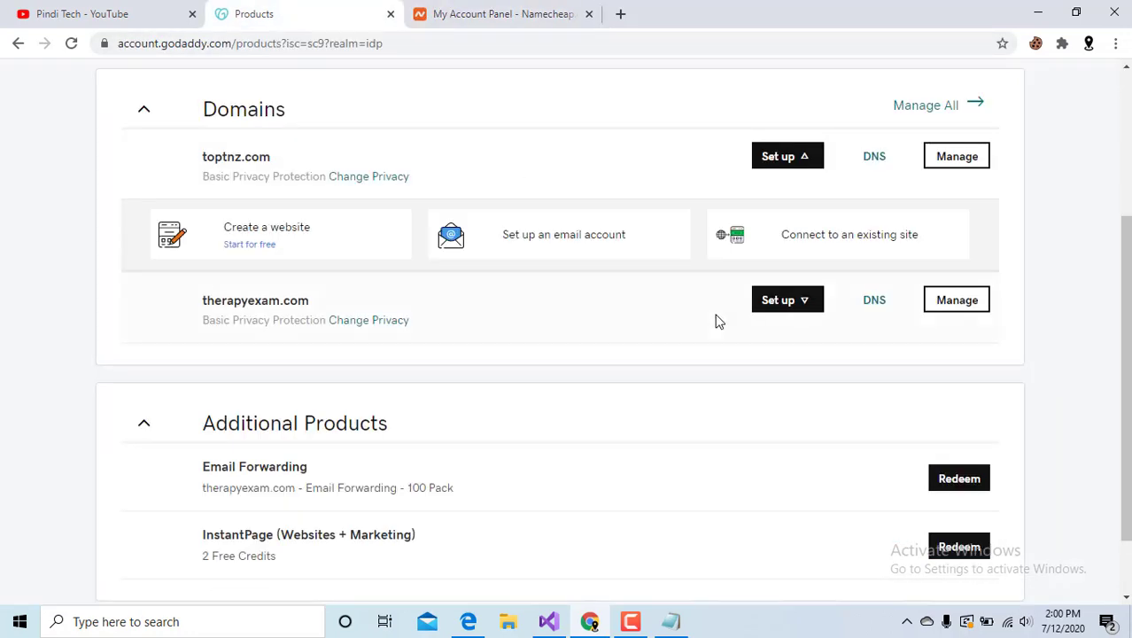
{"action": "scroll", "coordinate": [777, 276], "scroll_direction": "down", "scroll_amount": 1}
{"action": "scroll", "coordinate": [913, 239], "scroll_direction": "up", "scroll_amount": 2}
{"action": "left_click", "coordinate": [966, 241]}
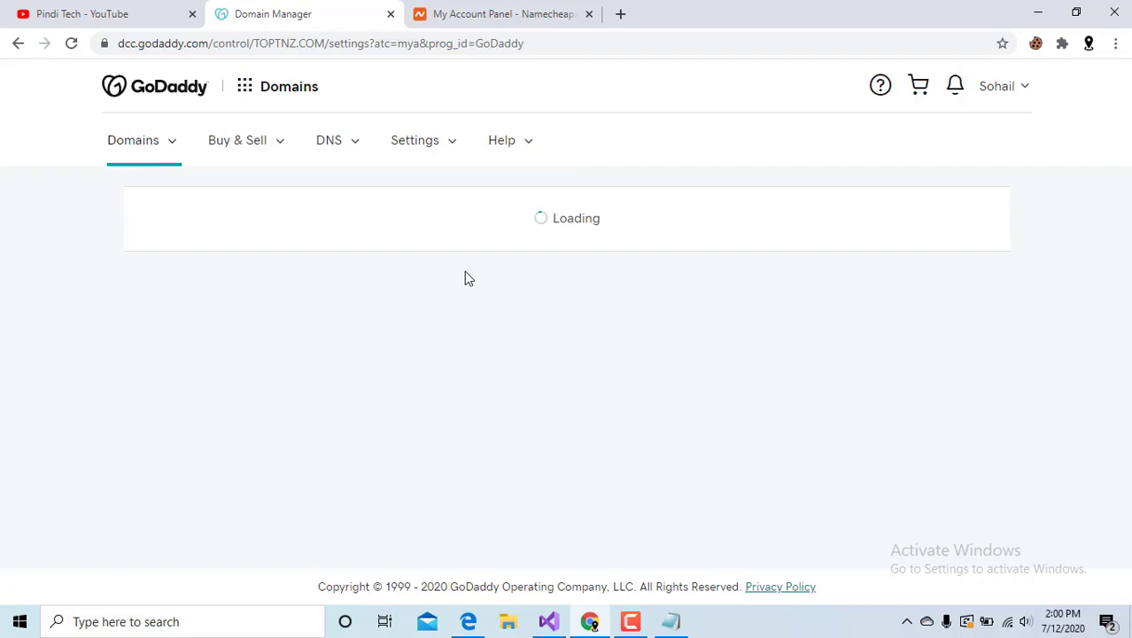
Open DNS management for toptnz.com and find its dns1/dns2.namecheaphosting.com nameservers.
{"action": "scroll", "coordinate": [465, 274], "scroll_direction": "down", "scroll_amount": 6}
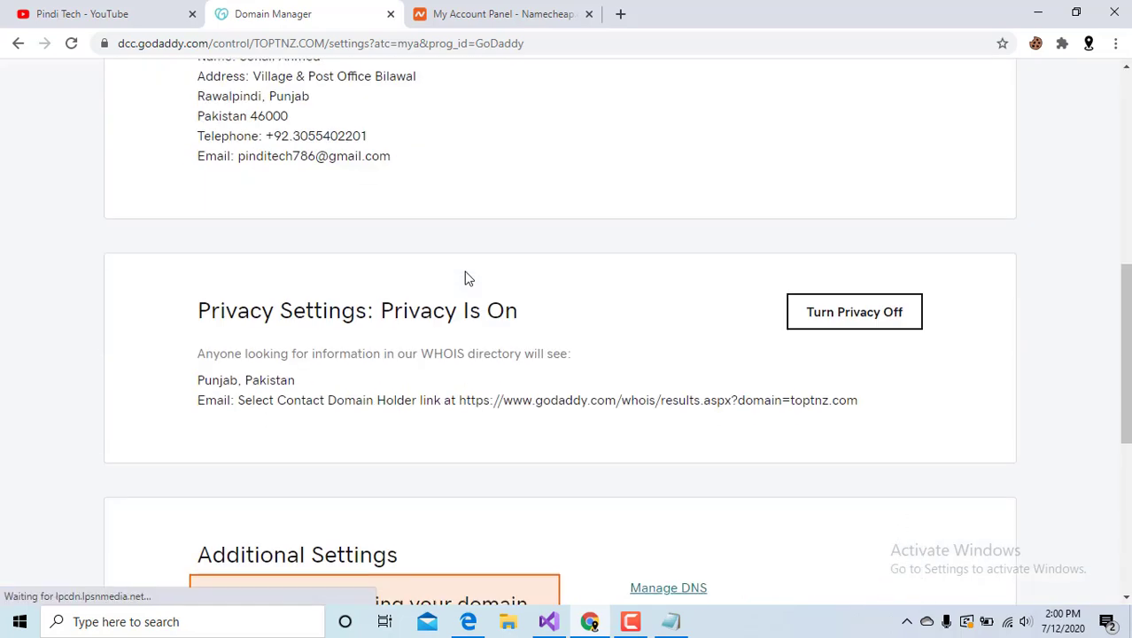
{"action": "scroll", "coordinate": [469, 278], "scroll_direction": "down", "scroll_amount": 5}
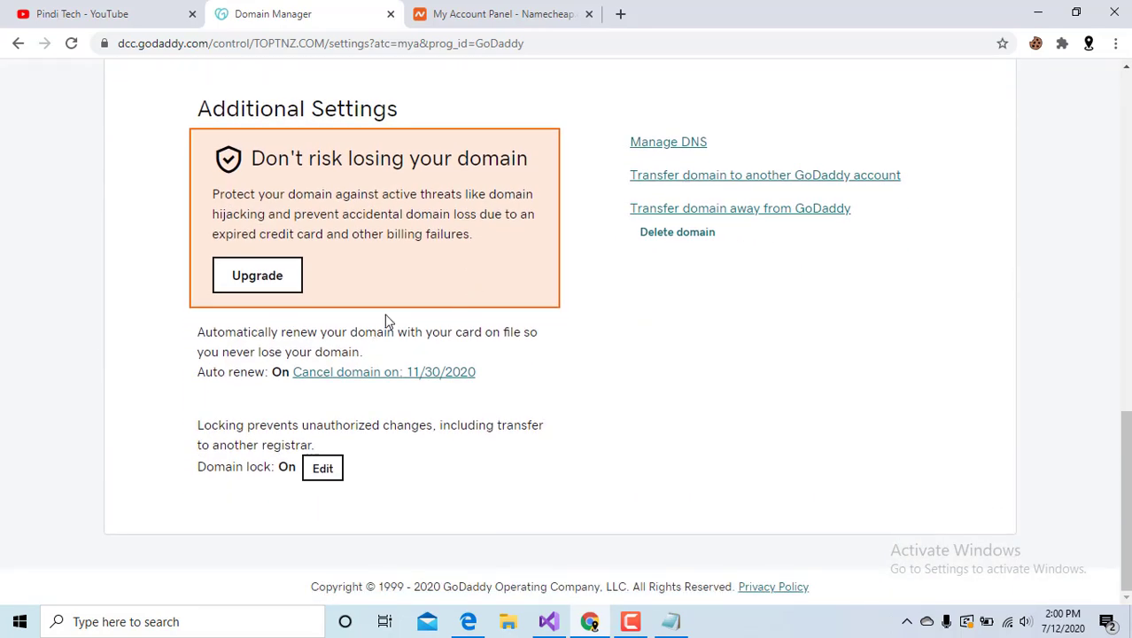
{"action": "left_click", "coordinate": [667, 227]}
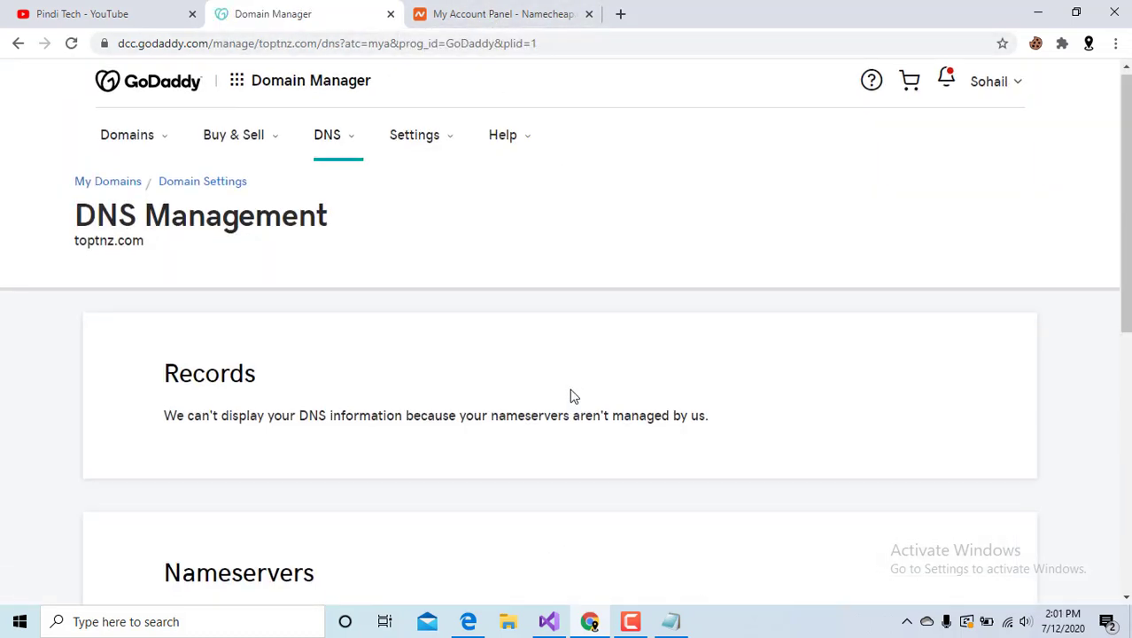
{"action": "scroll", "coordinate": [573, 396], "scroll_direction": "down", "scroll_amount": 5}
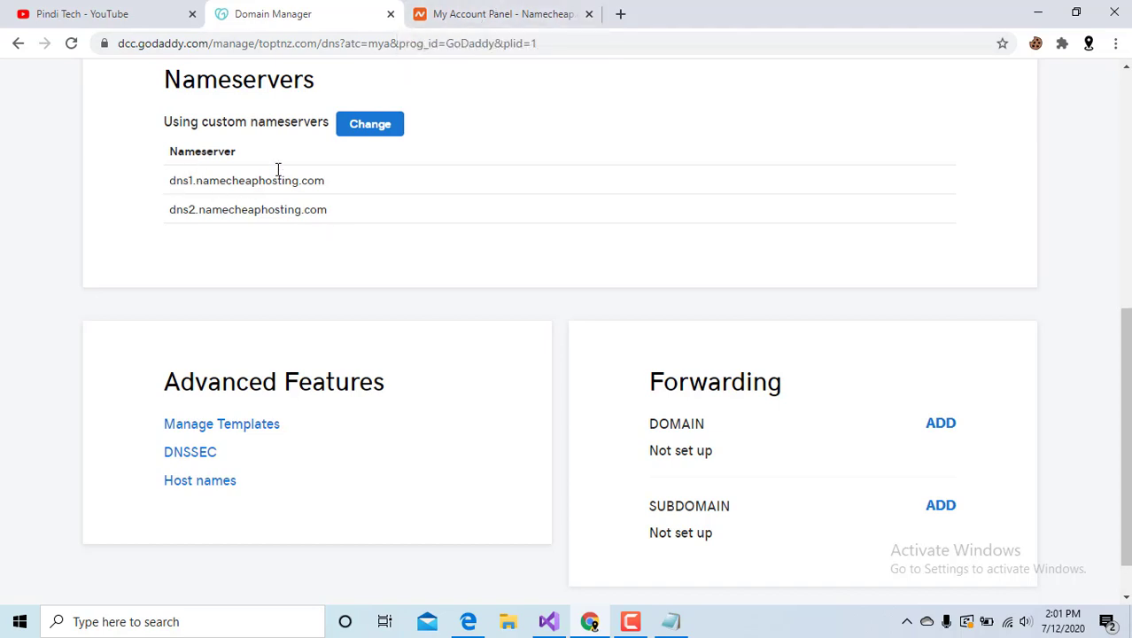
Open cPanel for the pakexpress.online hosting from the Namecheap dashboard.
{"action": "left_click", "coordinate": [529, 13]}
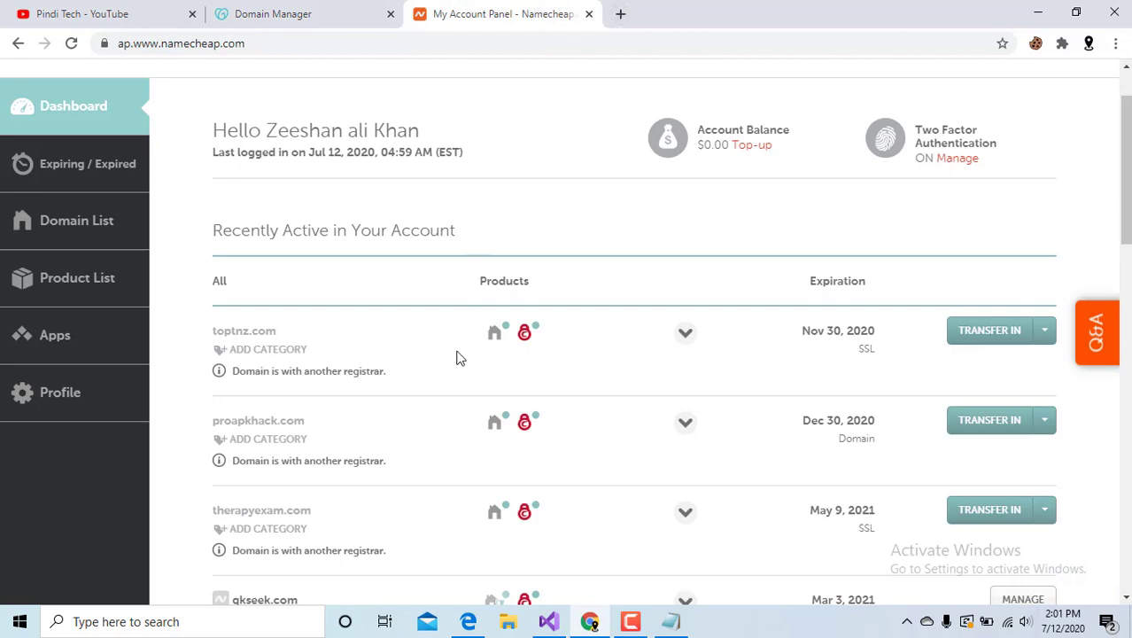
{"action": "scroll", "coordinate": [344, 391], "scroll_direction": "down", "scroll_amount": 7}
{"action": "scroll", "coordinate": [344, 392], "scroll_direction": "up", "scroll_amount": 5}
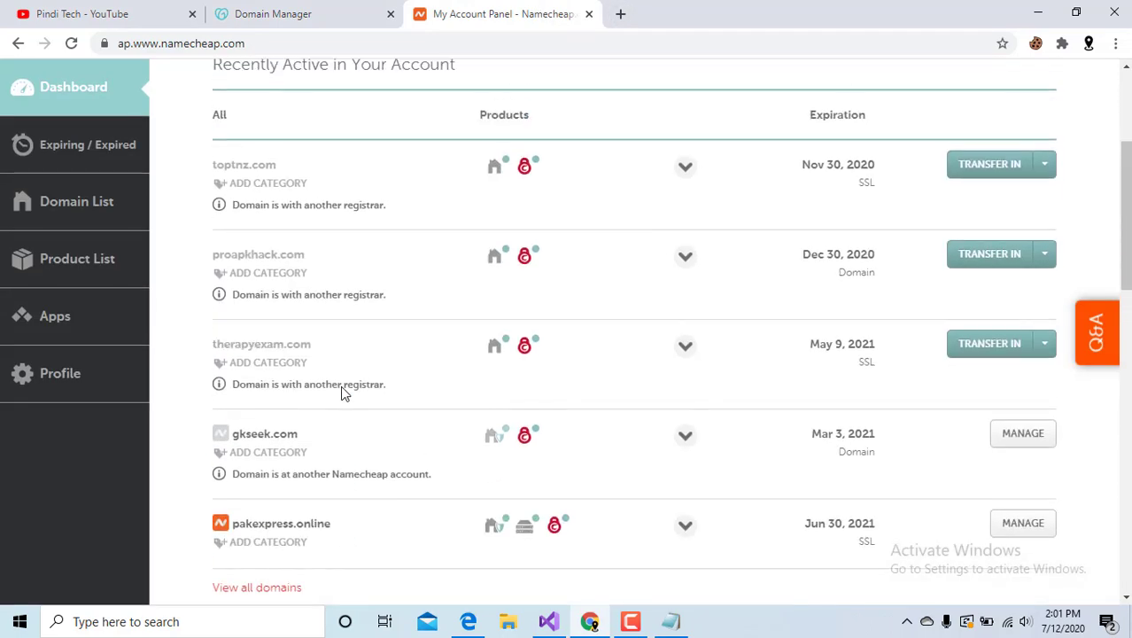
{"action": "scroll", "coordinate": [292, 392], "scroll_direction": "down", "scroll_amount": 3}
{"action": "mouse_move", "coordinate": [526, 290]}
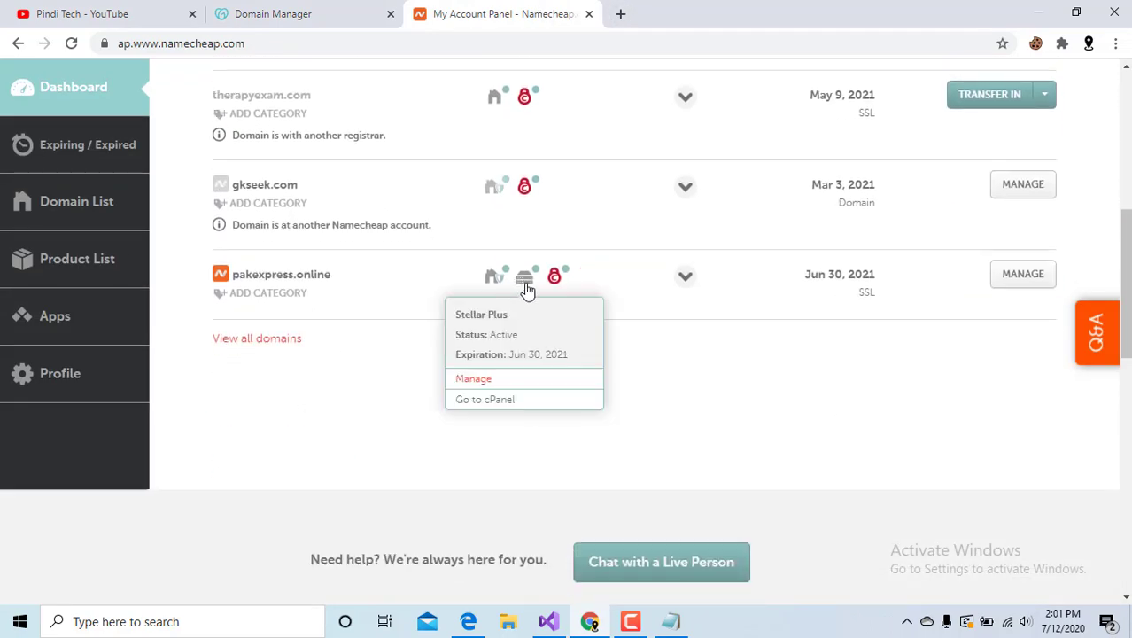
{"action": "left_click", "coordinate": [501, 396]}
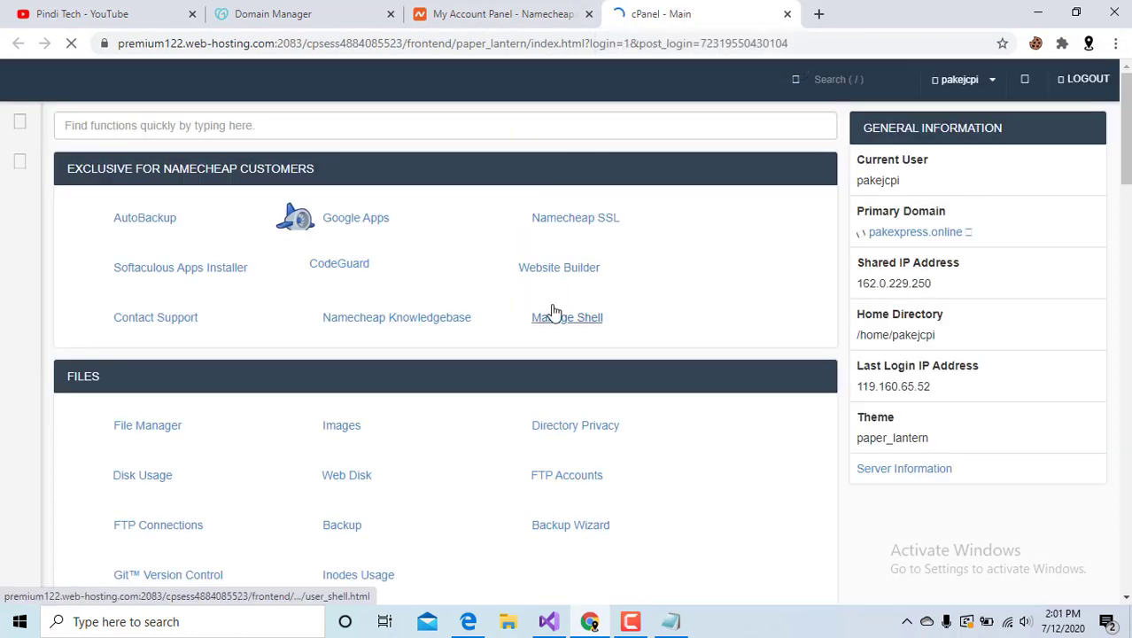
Confirm Addon Domains lists toptnz.com with root /toptnz.com, then return to cPanel's main page.
{"action": "scroll", "coordinate": [553, 312], "scroll_direction": "down", "scroll_amount": 4}
{"action": "scroll", "coordinate": [552, 310], "scroll_direction": "down", "scroll_amount": 2}
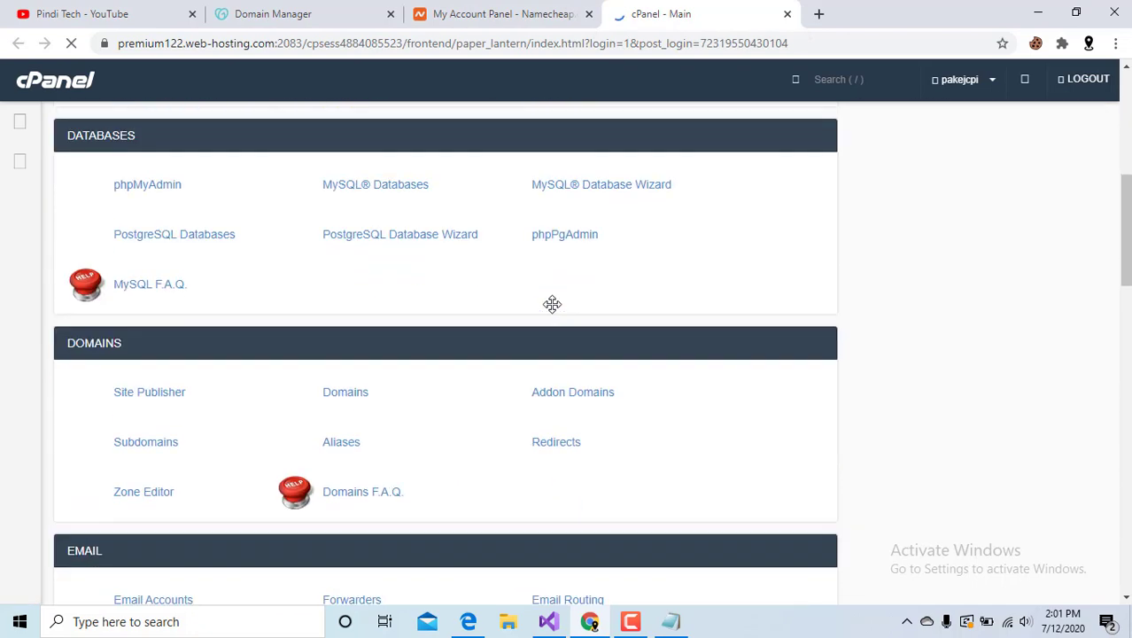
{"action": "left_click", "coordinate": [569, 400]}
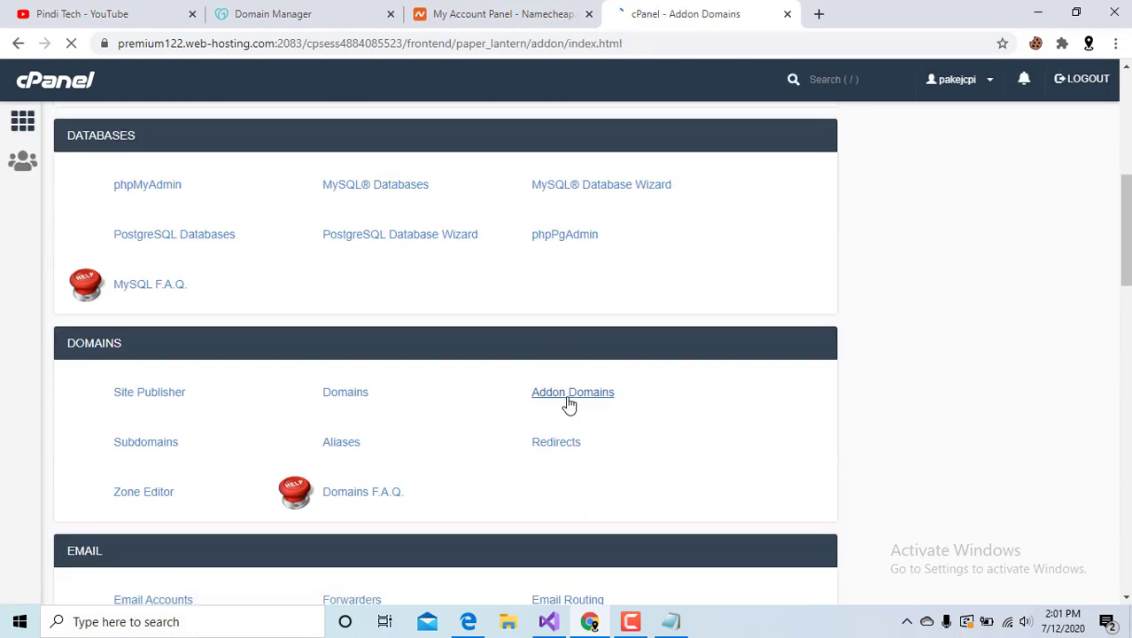
{"action": "scroll", "coordinate": [546, 352], "scroll_direction": "down", "scroll_amount": 5}
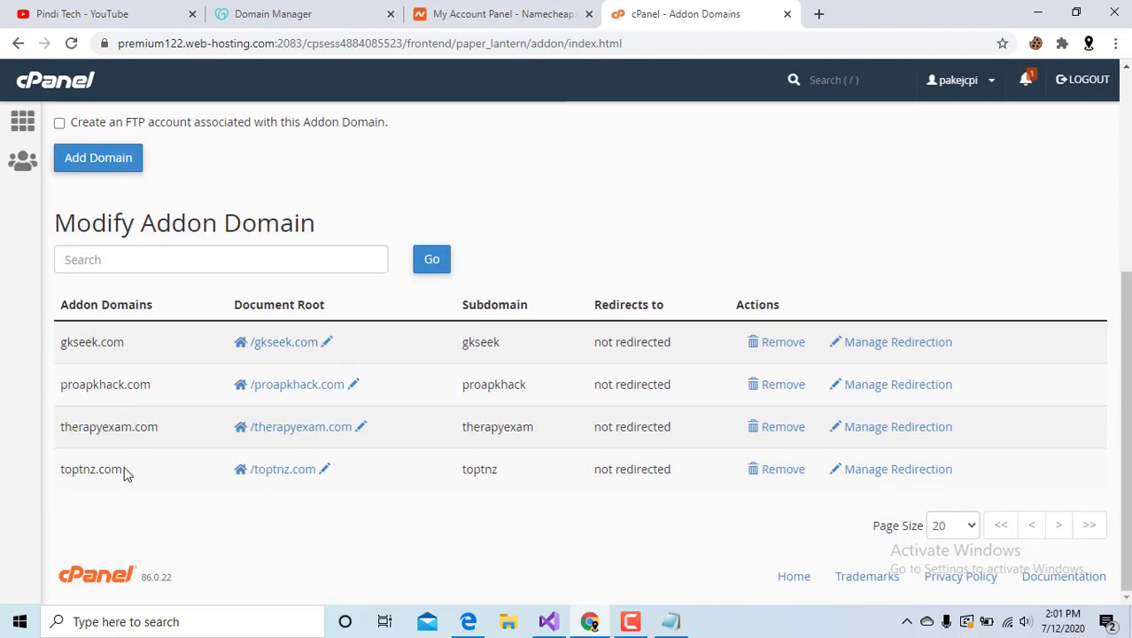
{"action": "left_click_drag", "start_coordinate": [124, 474], "coordinate": [73, 471]}
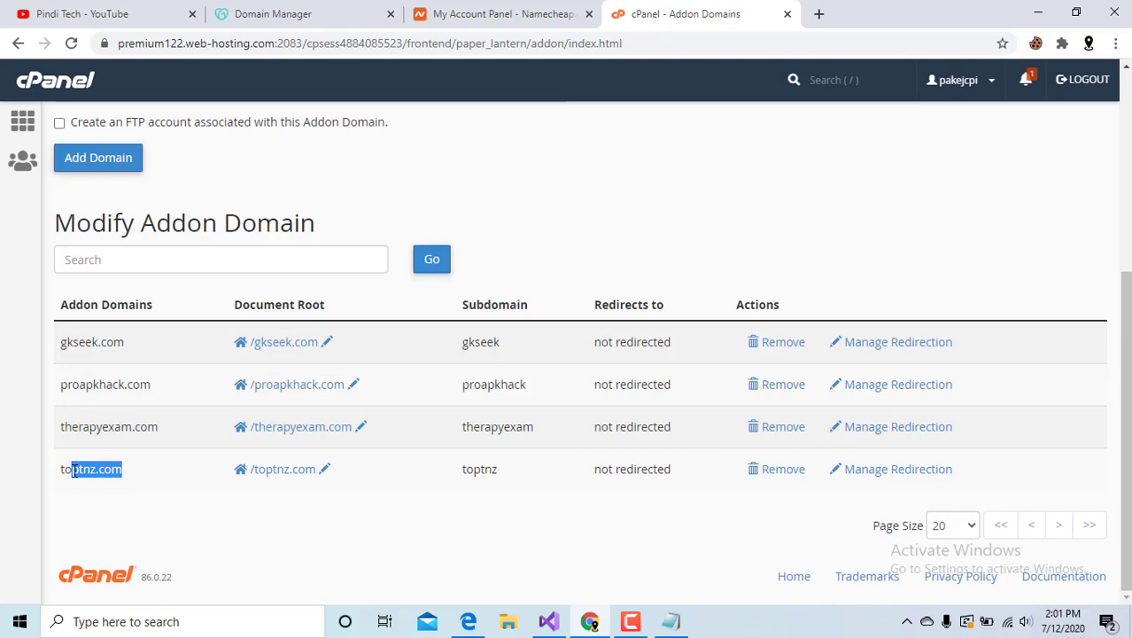
{"action": "scroll", "coordinate": [533, 367], "scroll_direction": "up", "scroll_amount": 3}
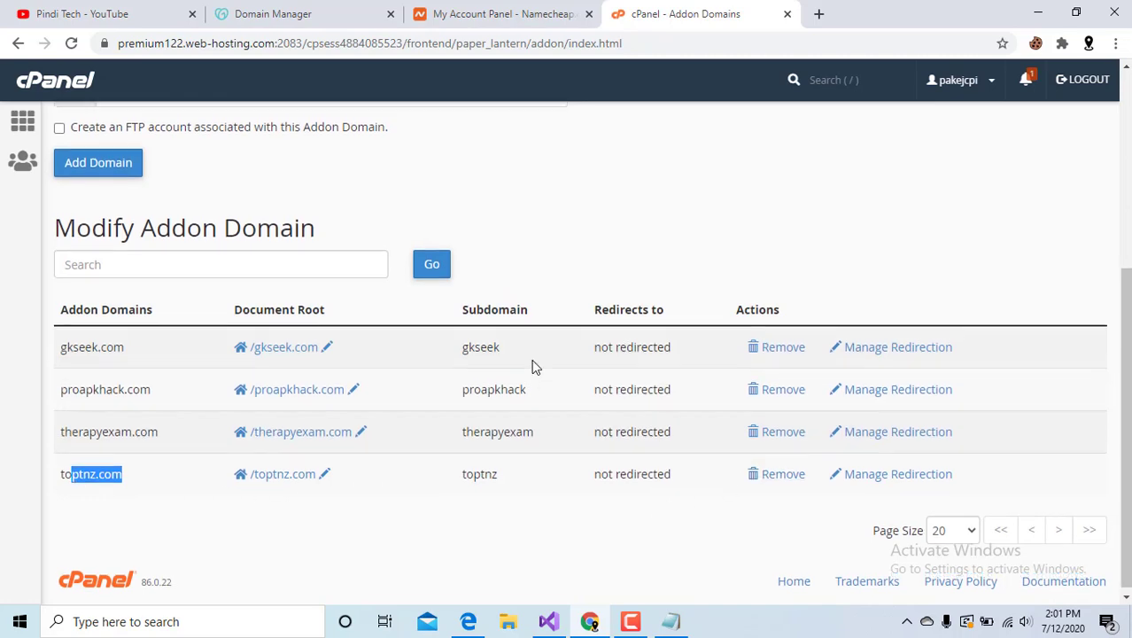
{"action": "left_click", "coordinate": [88, 207]}
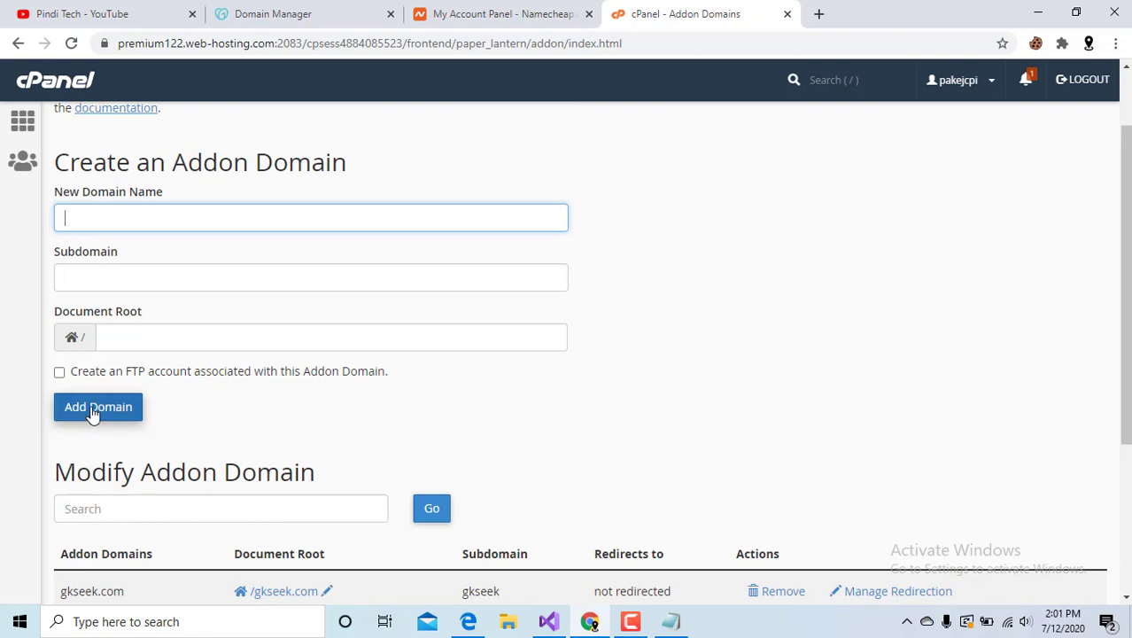
{"action": "scroll", "coordinate": [496, 222], "scroll_direction": "up", "scroll_amount": 1}
{"action": "scroll", "coordinate": [503, 216], "scroll_direction": "up", "scroll_amount": 1}
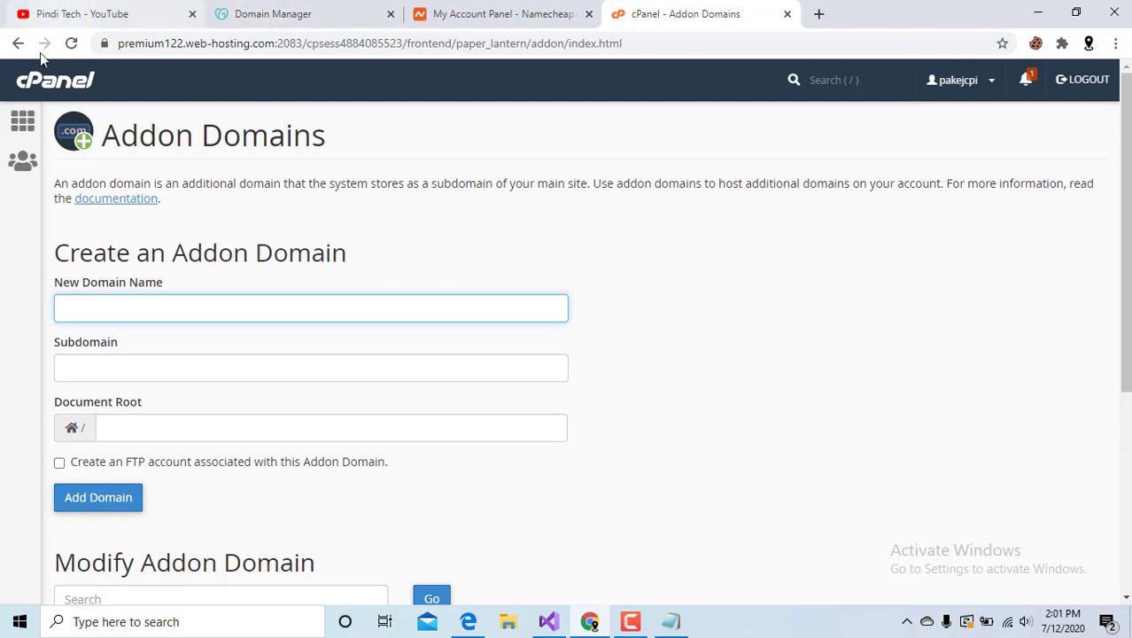
{"action": "left_click", "coordinate": [40, 81]}
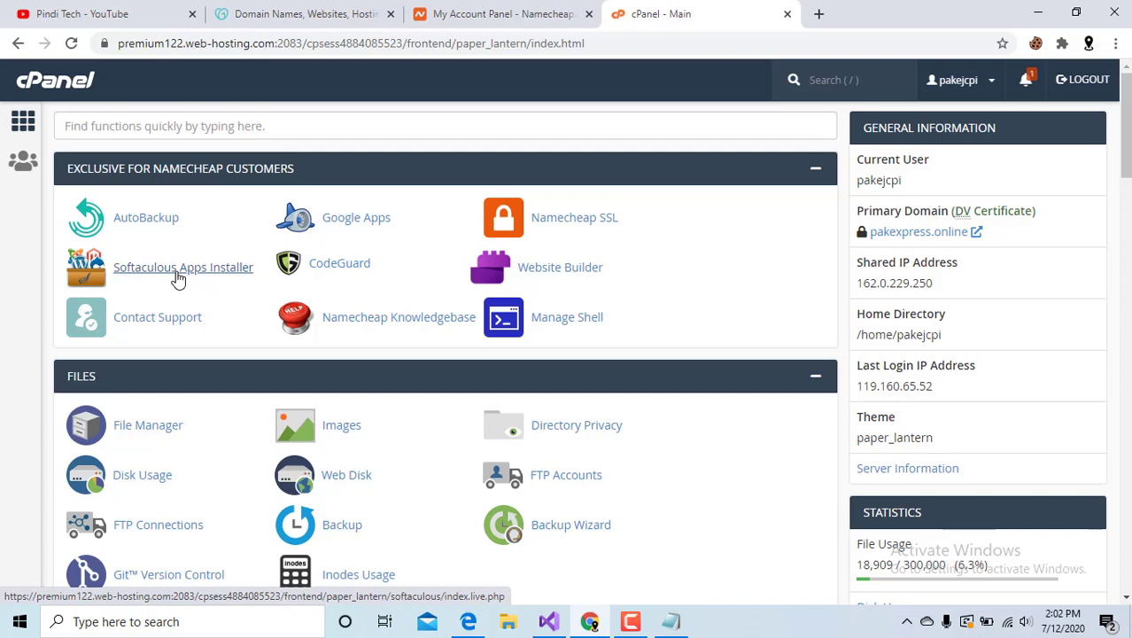
Start a Softaculous WordPress install on toptnz.com in the Site directory.
{"action": "left_click", "coordinate": [178, 278]}
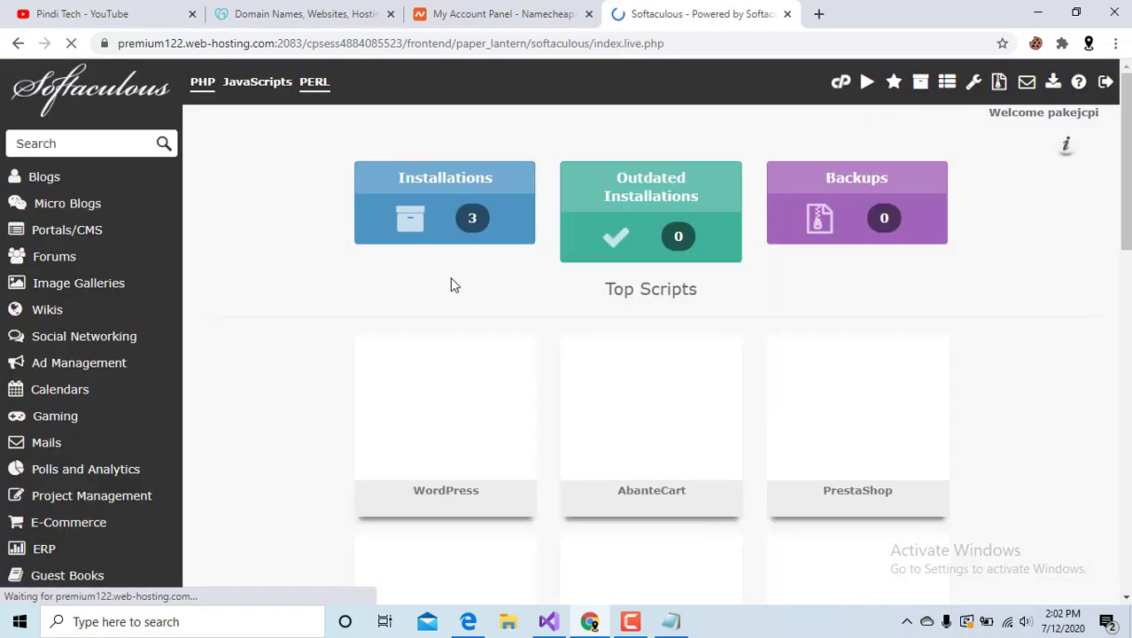
{"action": "scroll", "coordinate": [416, 390], "scroll_direction": "down", "scroll_amount": 2}
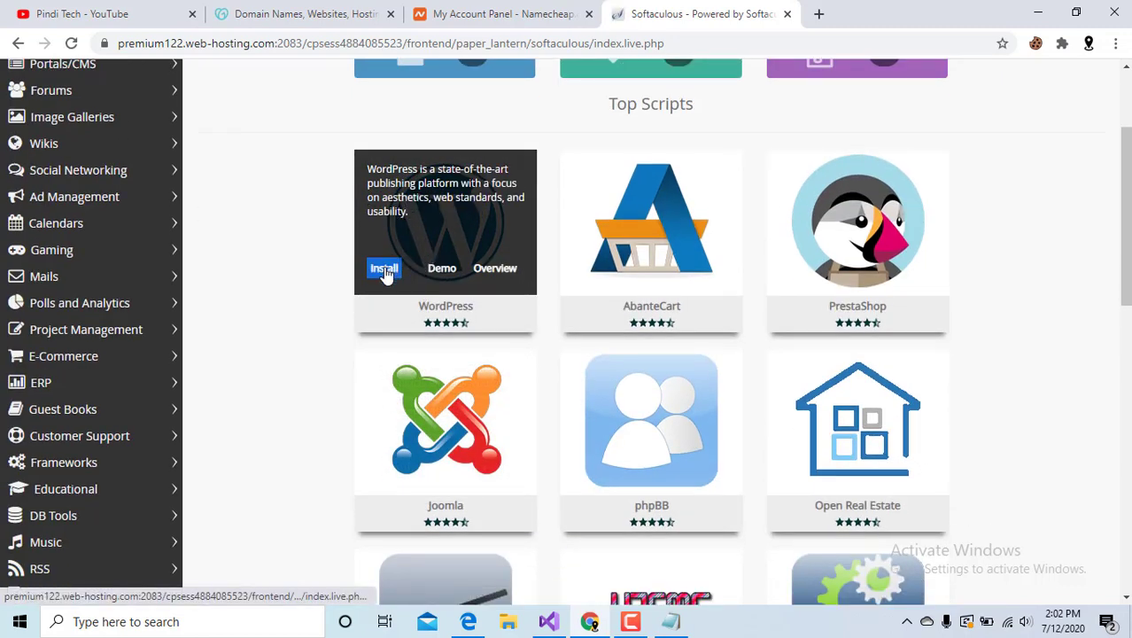
{"action": "left_click", "coordinate": [385, 270]}
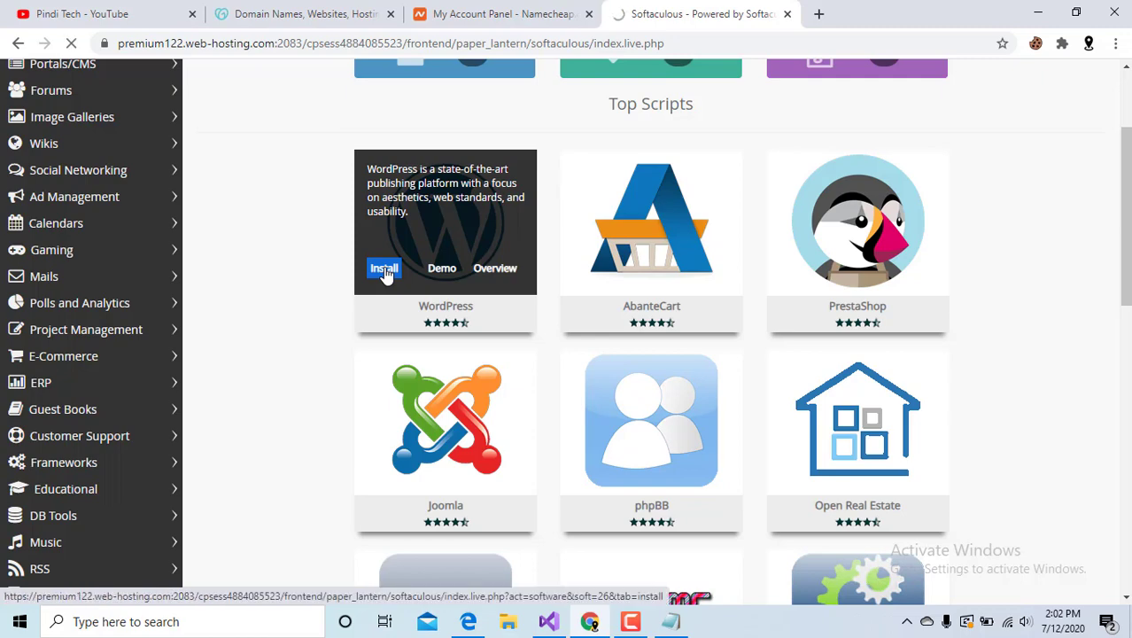
{"action": "scroll", "coordinate": [719, 404], "scroll_direction": "down", "scroll_amount": 1}
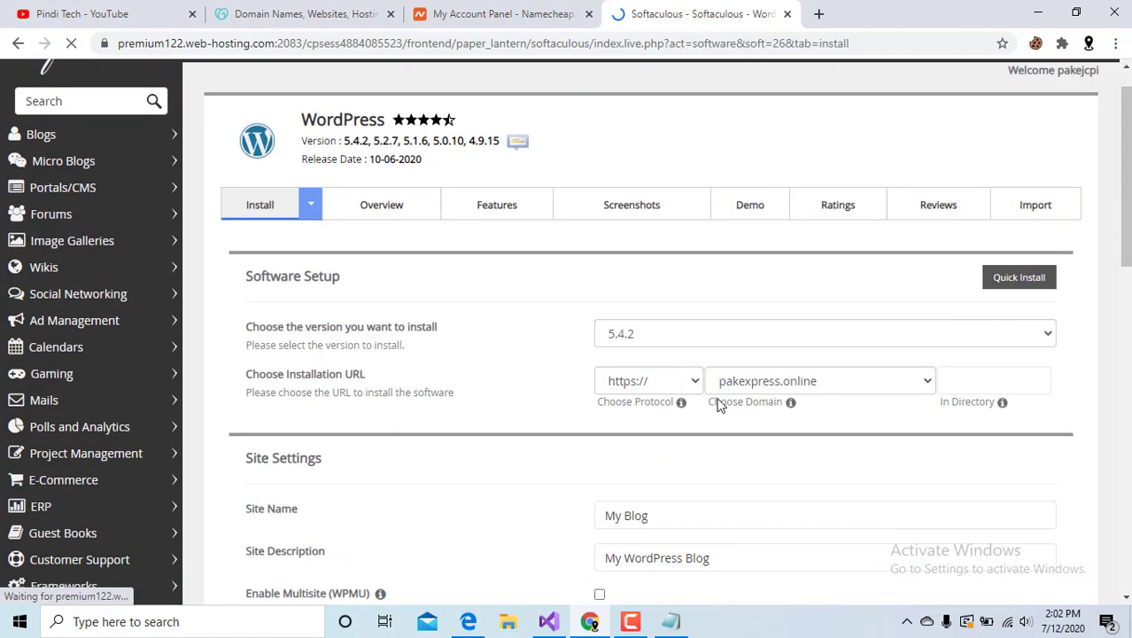
{"action": "scroll", "coordinate": [719, 404], "scroll_direction": "down", "scroll_amount": 1}
{"action": "left_click", "coordinate": [850, 341]}
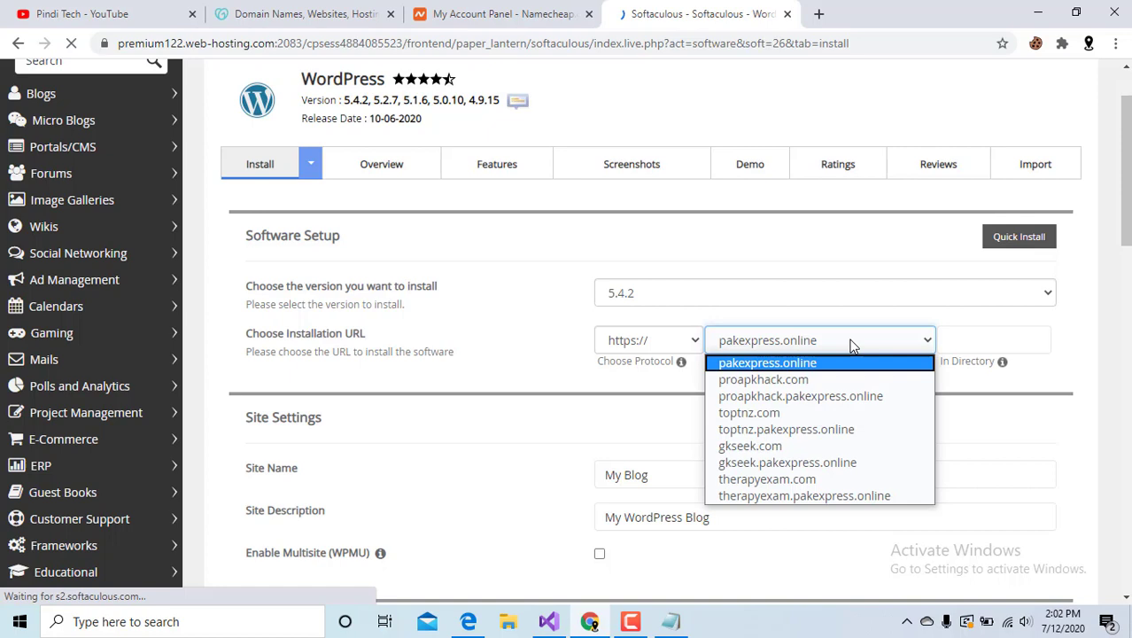
{"action": "left_click", "coordinate": [841, 412]}
{"action": "left_click", "coordinate": [950, 339]}
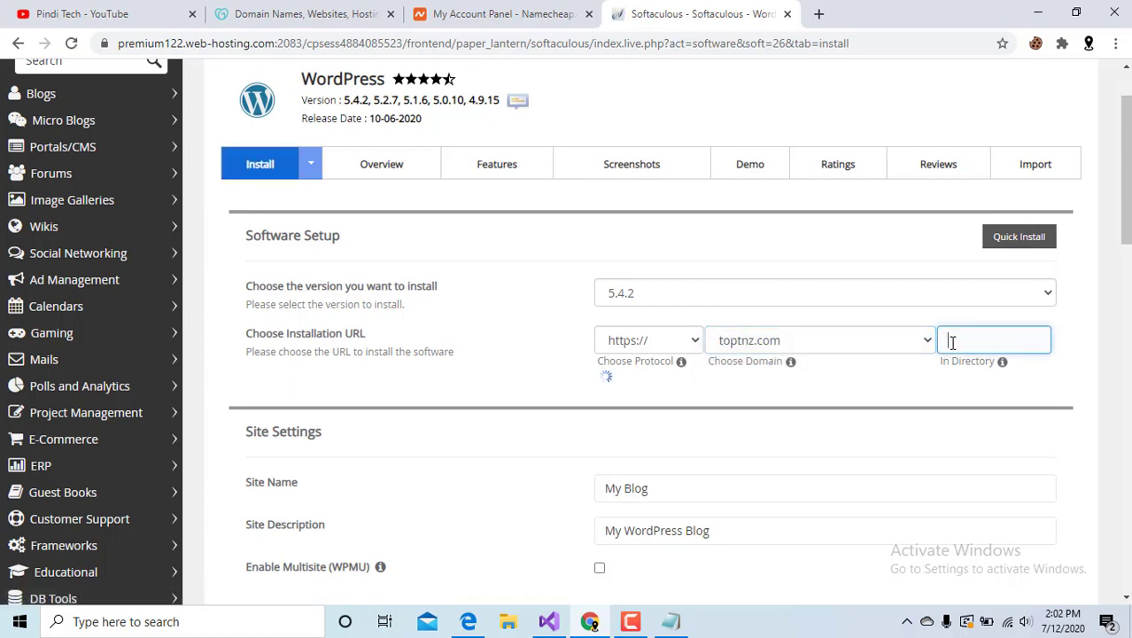
{"action": "type", "text": "s"}
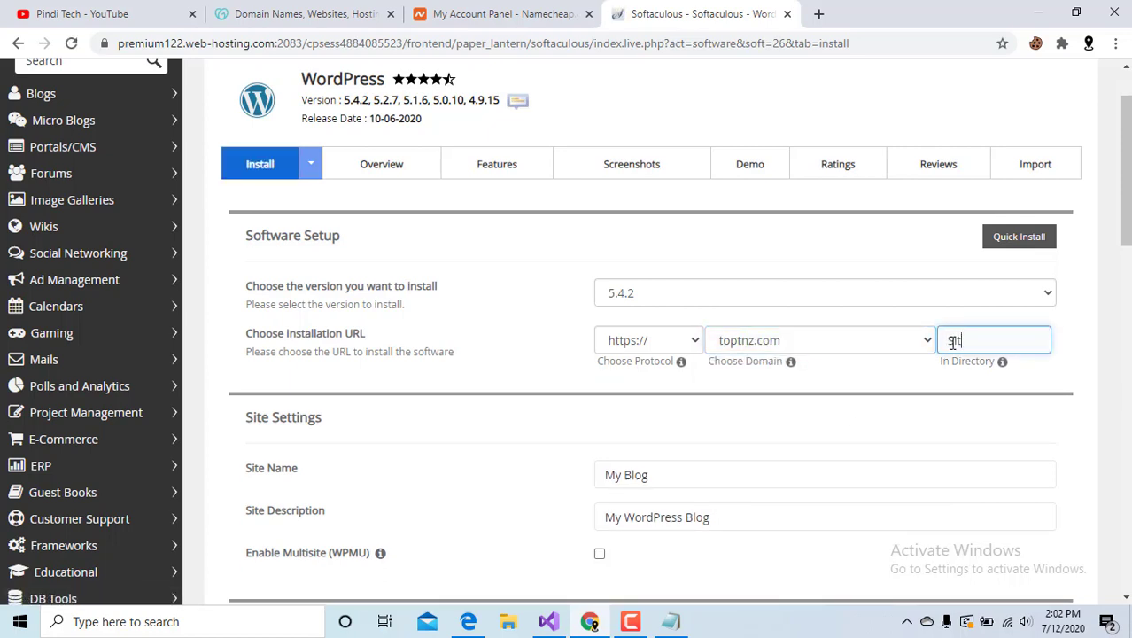
{"action": "left_click", "coordinate": [859, 430]}
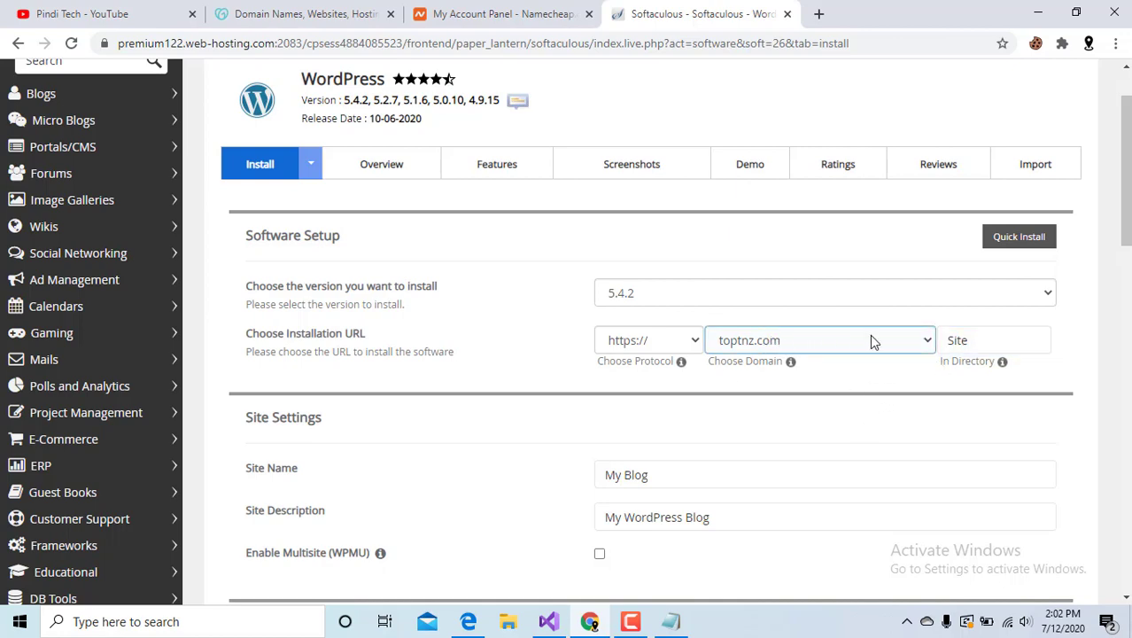
Replace the default admin account password with a new one.
{"action": "scroll", "coordinate": [877, 372], "scroll_direction": "down", "scroll_amount": 1}
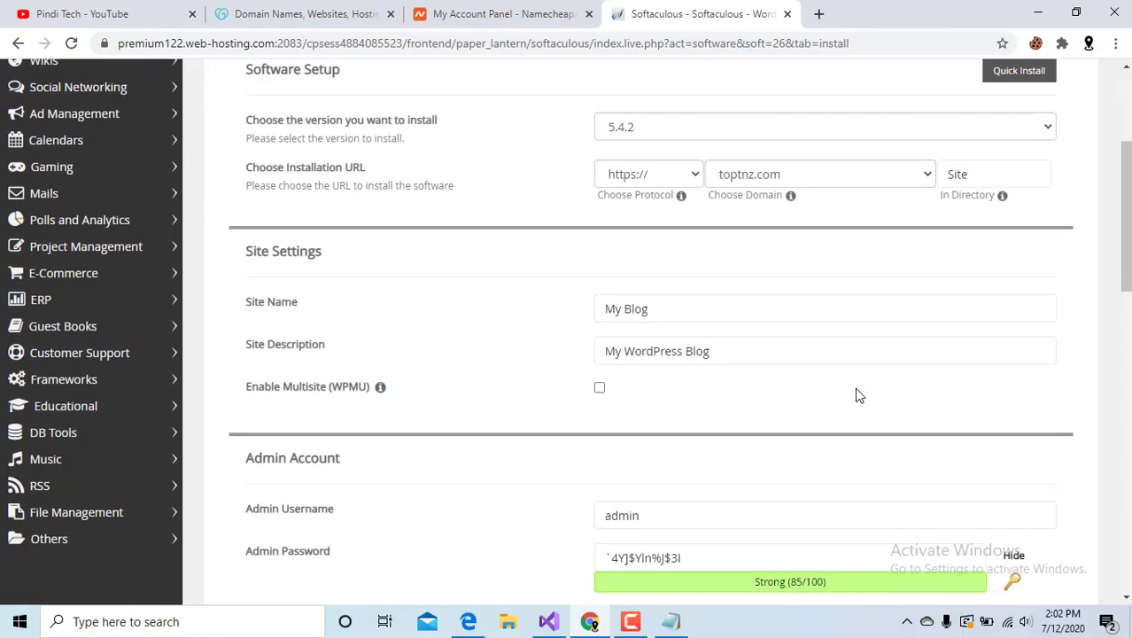
{"action": "scroll", "coordinate": [729, 337], "scroll_direction": "down", "scroll_amount": 2}
{"action": "scroll", "coordinate": [729, 337], "scroll_direction": "down", "scroll_amount": 1}
{"action": "left_click", "coordinate": [697, 472]}
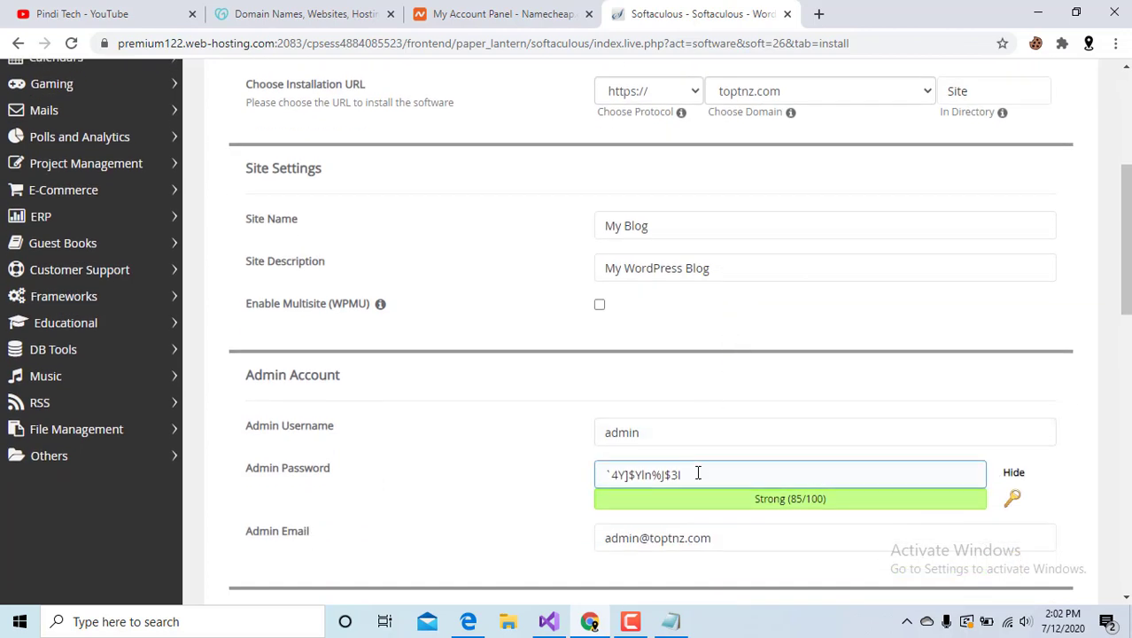
{"action": "left_click_drag", "start_coordinate": [697, 472], "coordinate": [561, 481]}
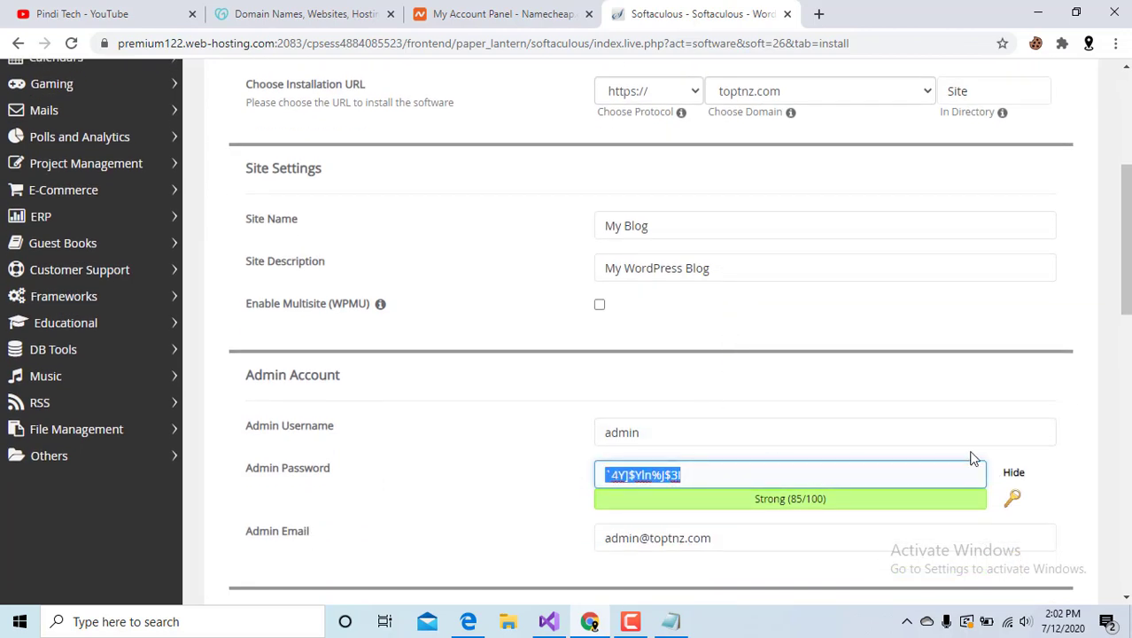
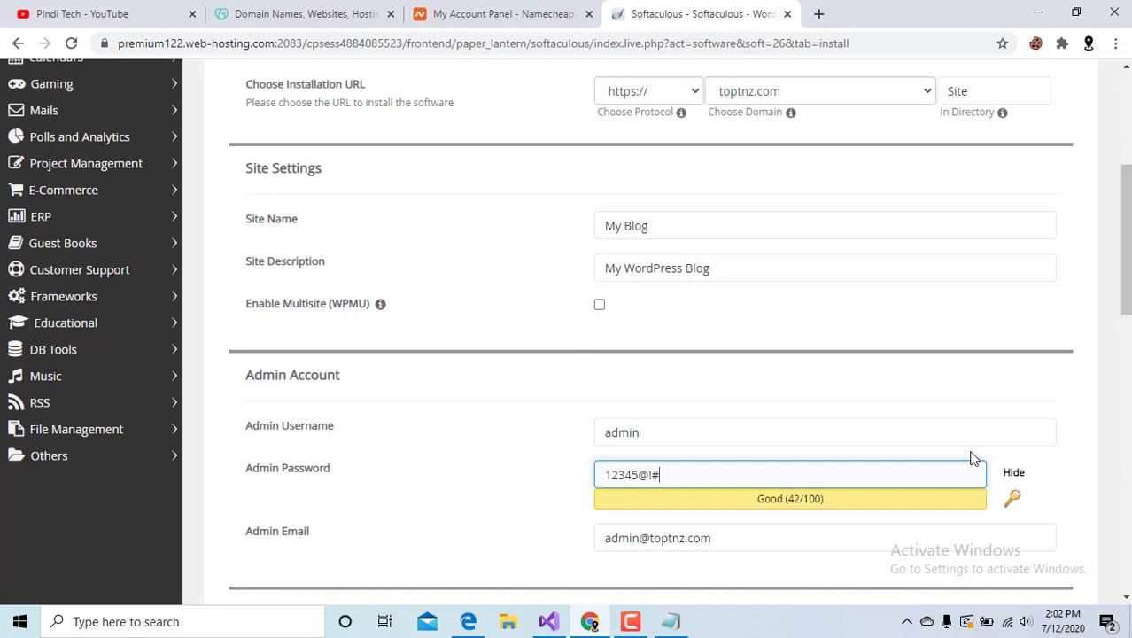
Launch the installation, dismiss the weak-password warning, and strengthen the admin password.
{"action": "scroll", "coordinate": [972, 458], "scroll_direction": "down", "scroll_amount": 2}
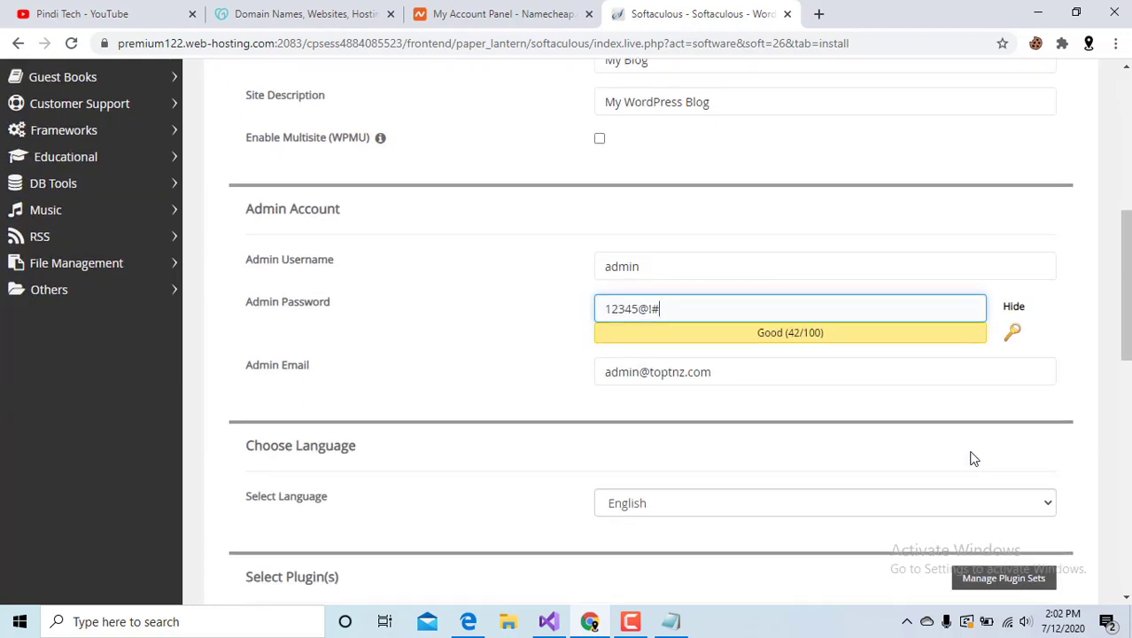
{"action": "scroll", "coordinate": [971, 458], "scroll_direction": "down", "scroll_amount": 6}
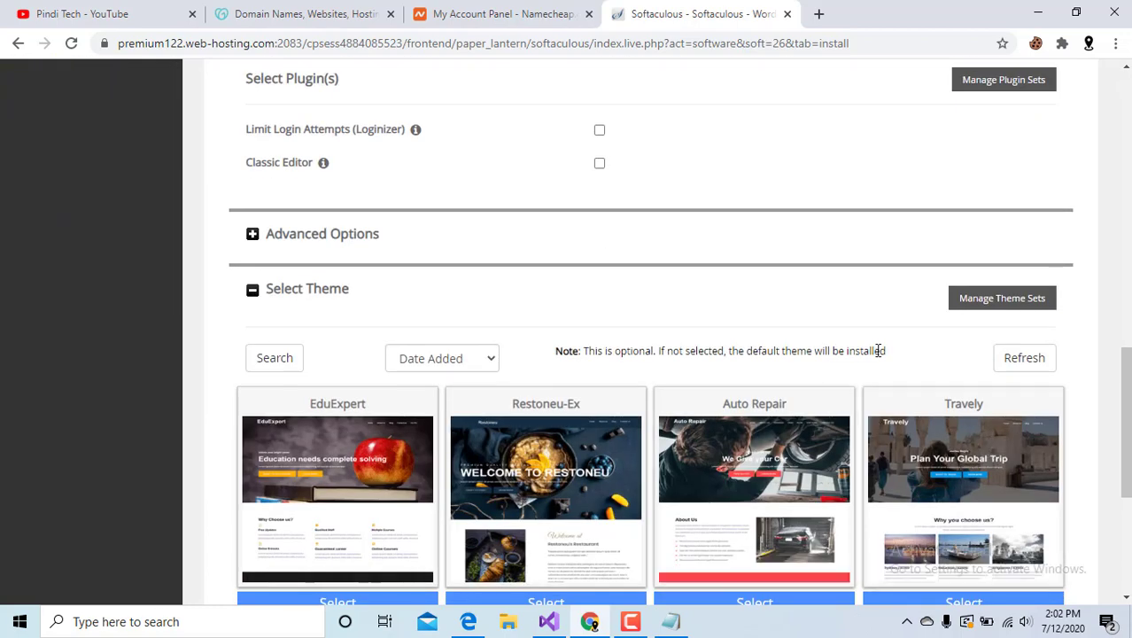
{"action": "scroll", "coordinate": [877, 350], "scroll_direction": "down", "scroll_amount": 4}
{"action": "left_click", "coordinate": [641, 403]}
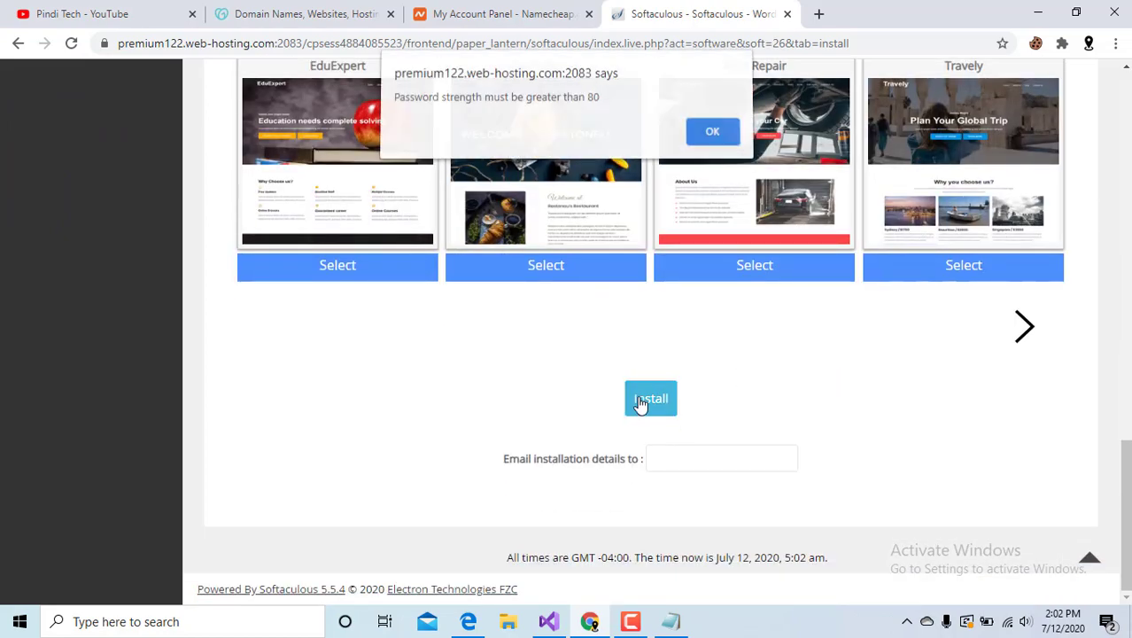
{"action": "left_click", "coordinate": [709, 136]}
{"action": "scroll", "coordinate": [696, 142], "scroll_direction": "up", "scroll_amount": 10}
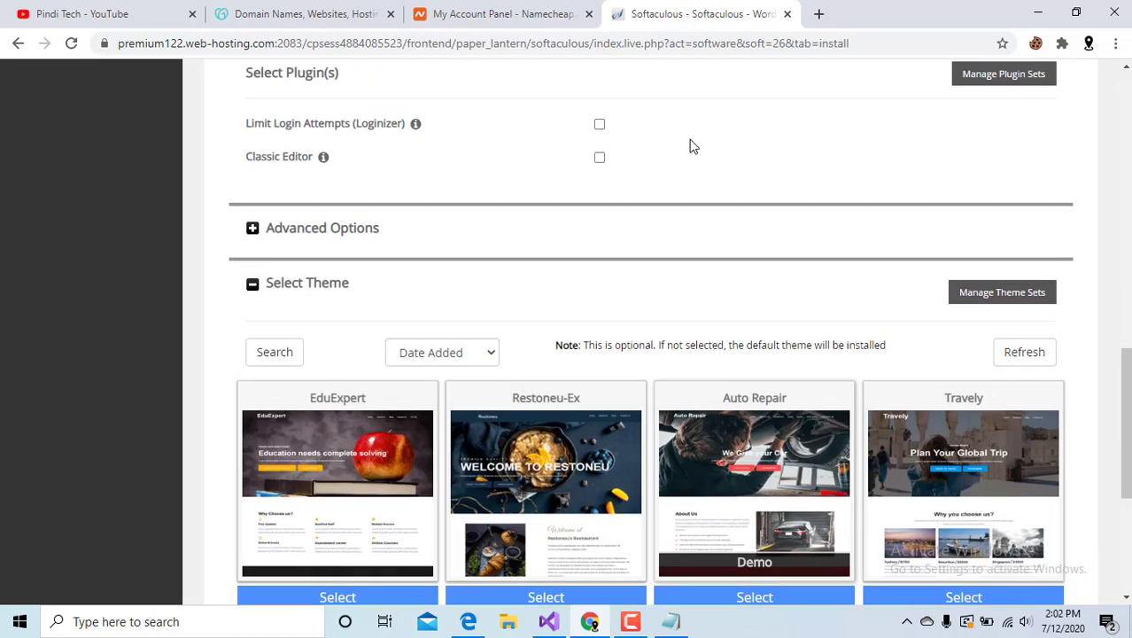
{"action": "left_click", "coordinate": [654, 216]}
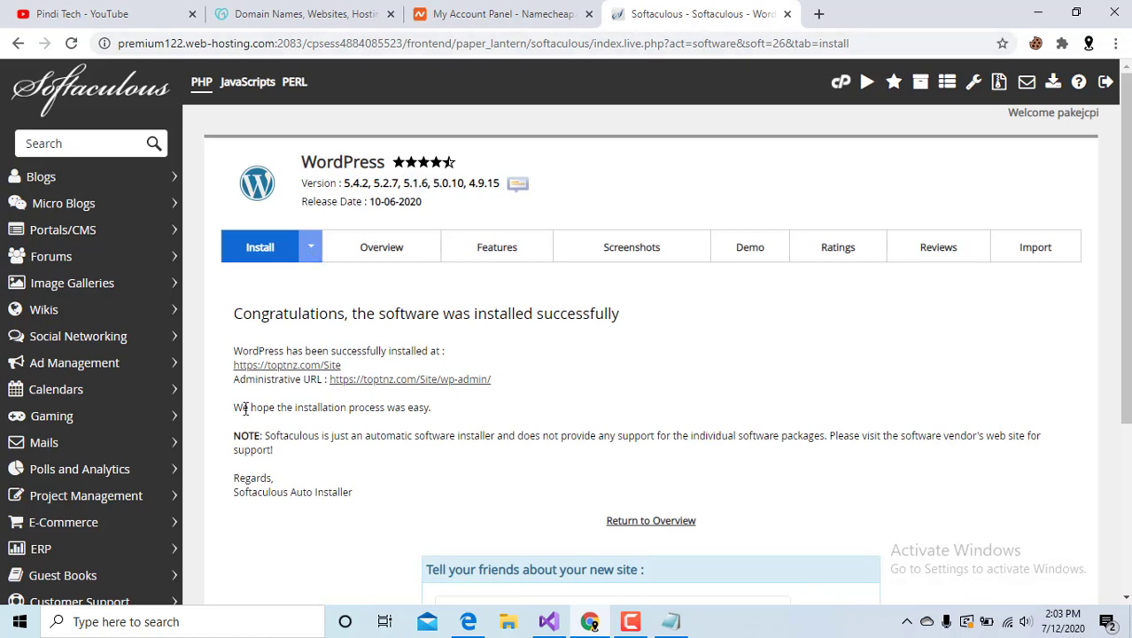
Open the installed site's address toptnz.com/Site in a new browser tab.
{"action": "left_click_drag", "start_coordinate": [348, 366], "coordinate": [226, 373]}
{"action": "key", "text": "ctrl+c"}
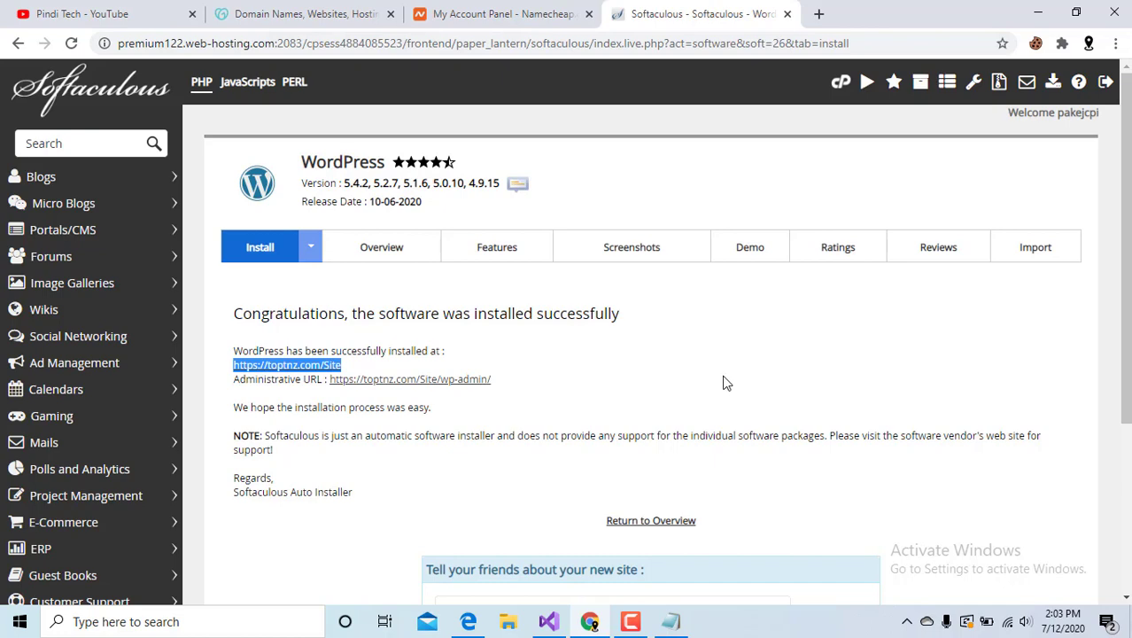
{"action": "left_click", "coordinate": [818, 13]}
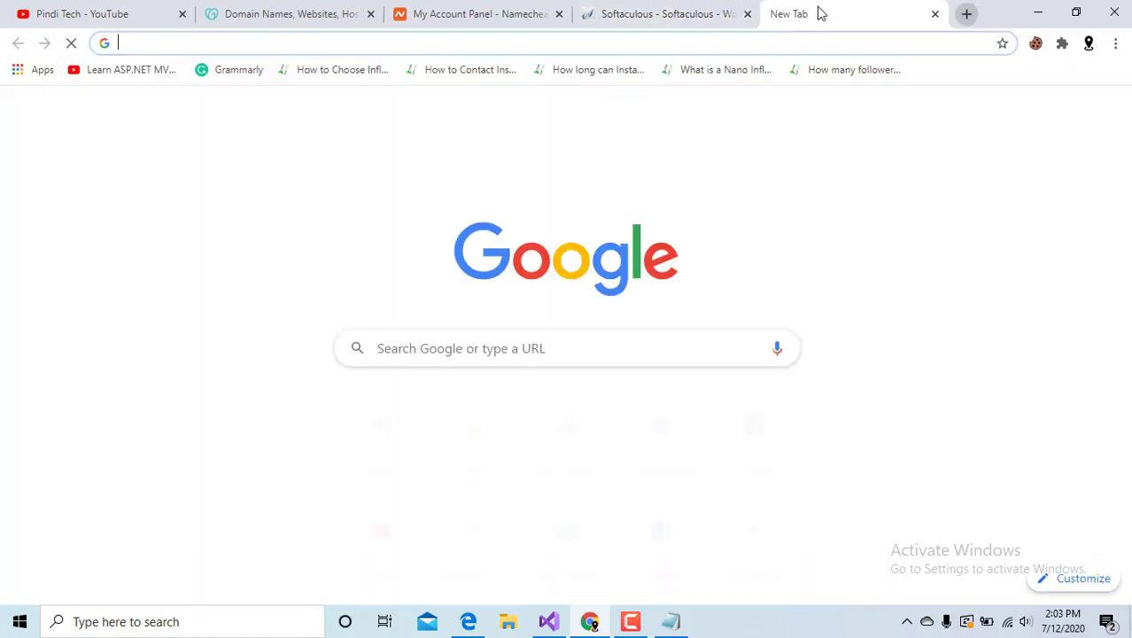
{"action": "key", "text": "ctrl+v"}
{"action": "key", "text": "Return"}
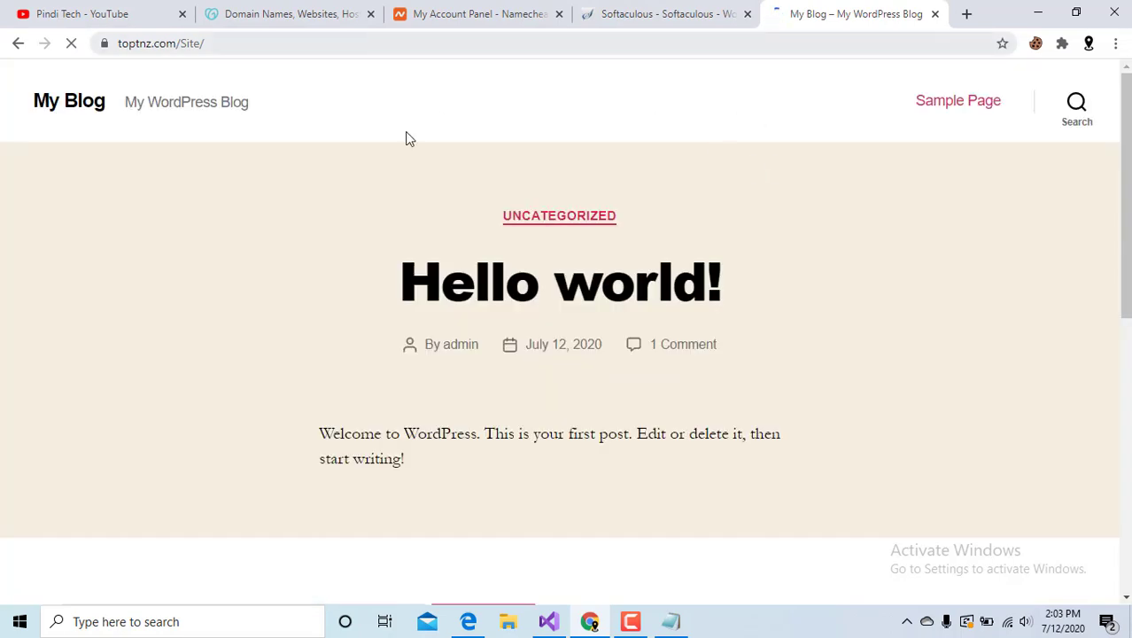
Mark Install WordPress done and Login as next in the Notepad outline.
{"action": "left_click", "coordinate": [671, 621]}
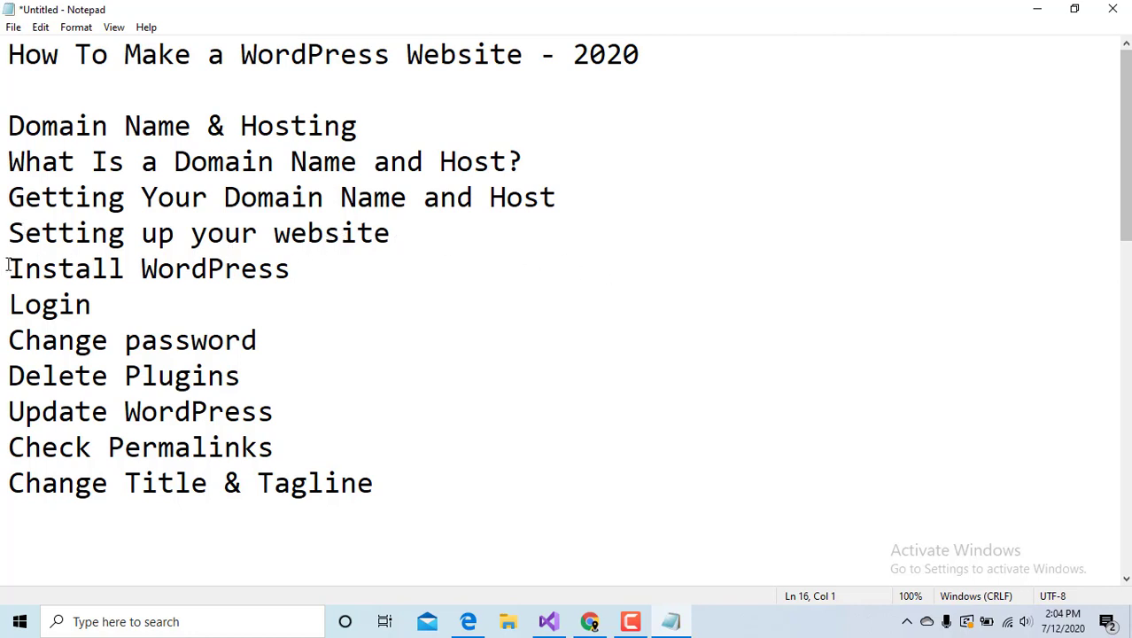
{"action": "left_click_drag", "start_coordinate": [7, 267], "coordinate": [255, 268]}
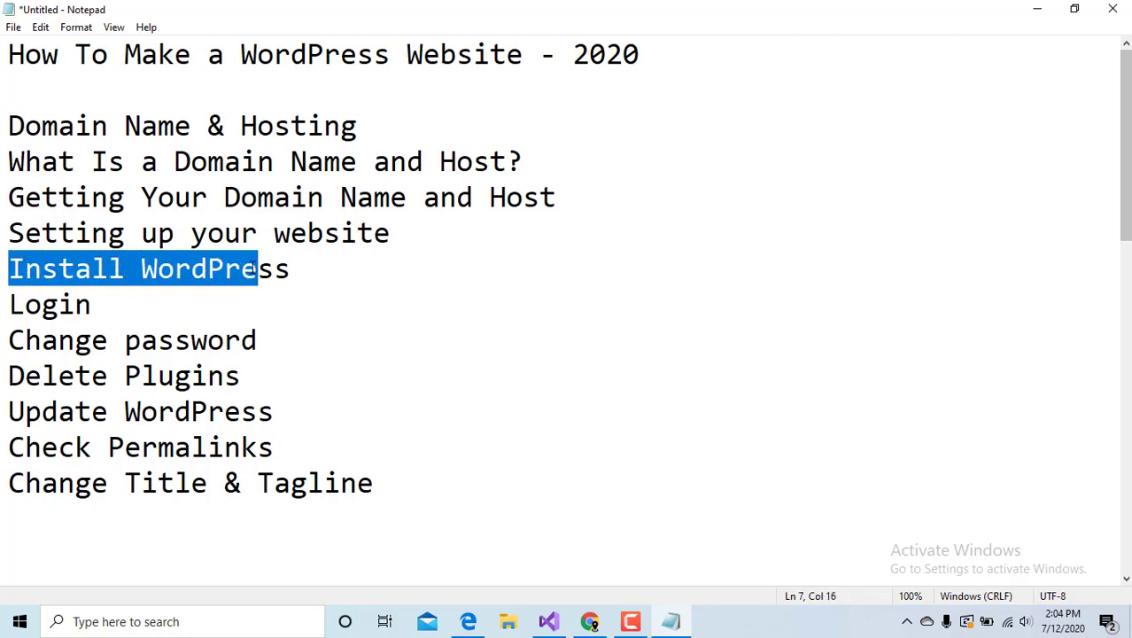
{"action": "left_click_drag", "start_coordinate": [92, 302], "coordinate": [24, 304]}
{"action": "left_click", "coordinate": [594, 611]}
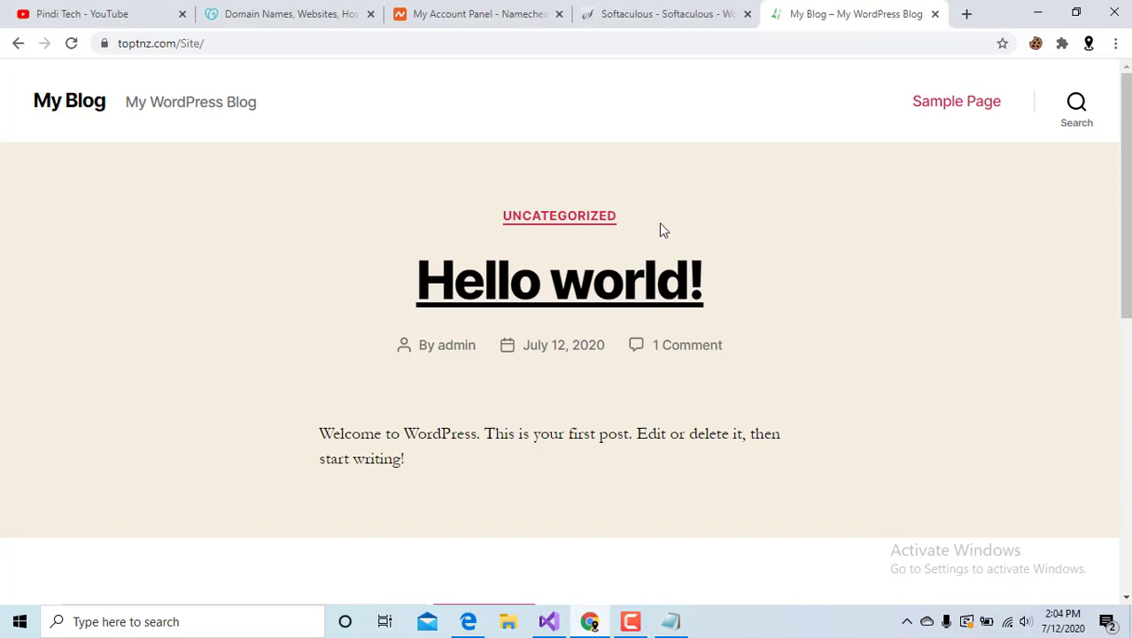
Append wp-admin to the toptnz.com/Site address to reach the WordPress login page.
{"action": "left_click", "coordinate": [257, 42]}
{"action": "left_click", "coordinate": [258, 42]}
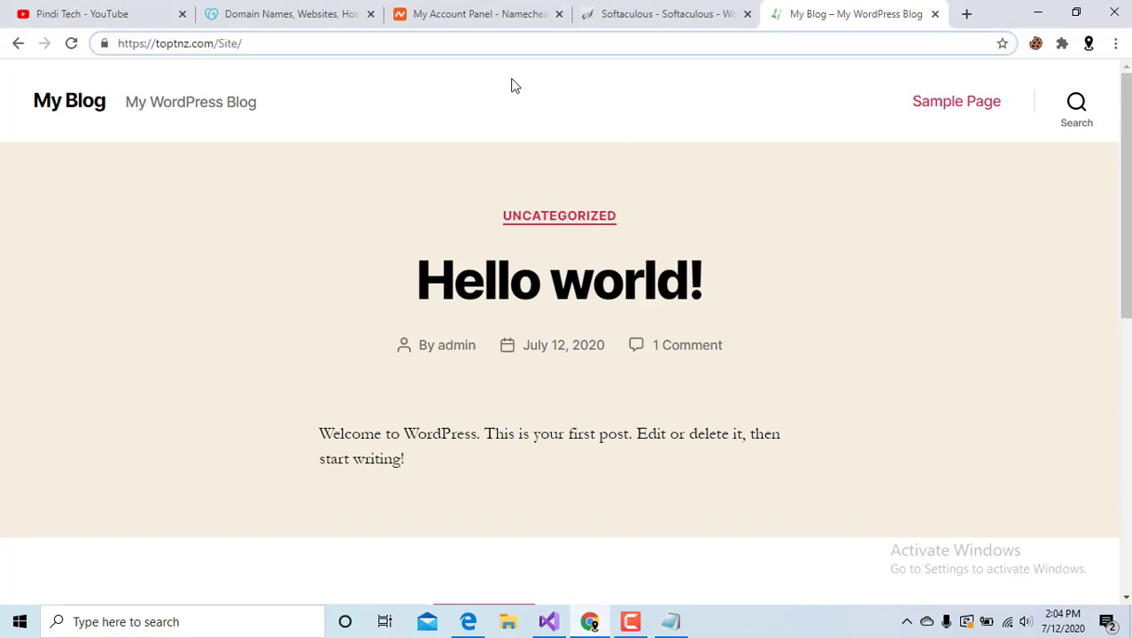
{"action": "type", "text": "wp-a"}
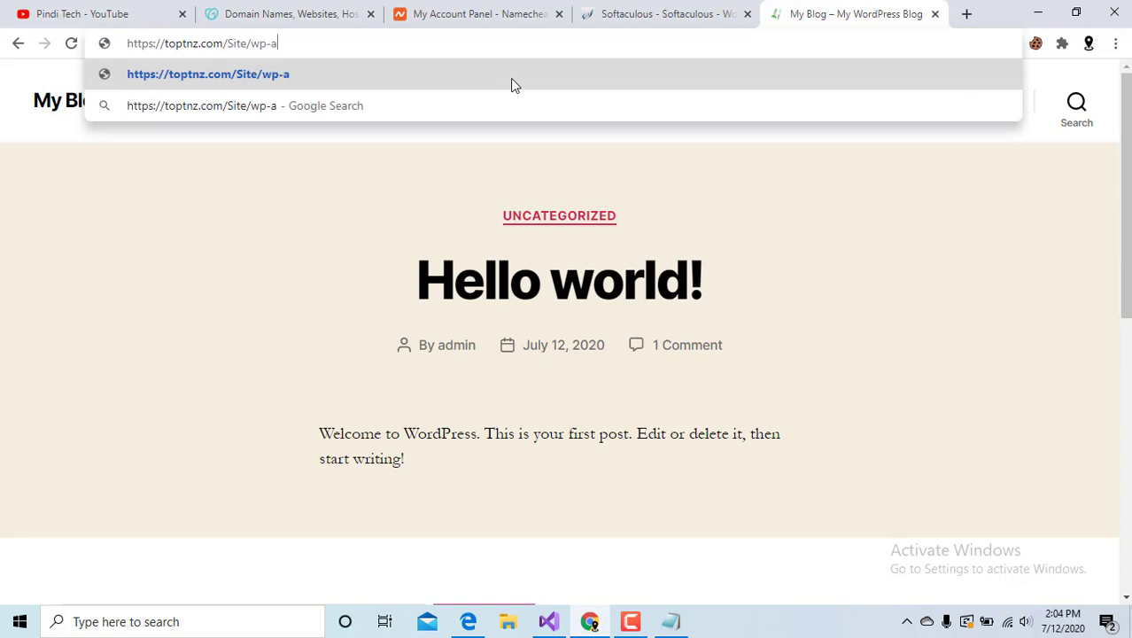
{"action": "type", "text": "dmin"}
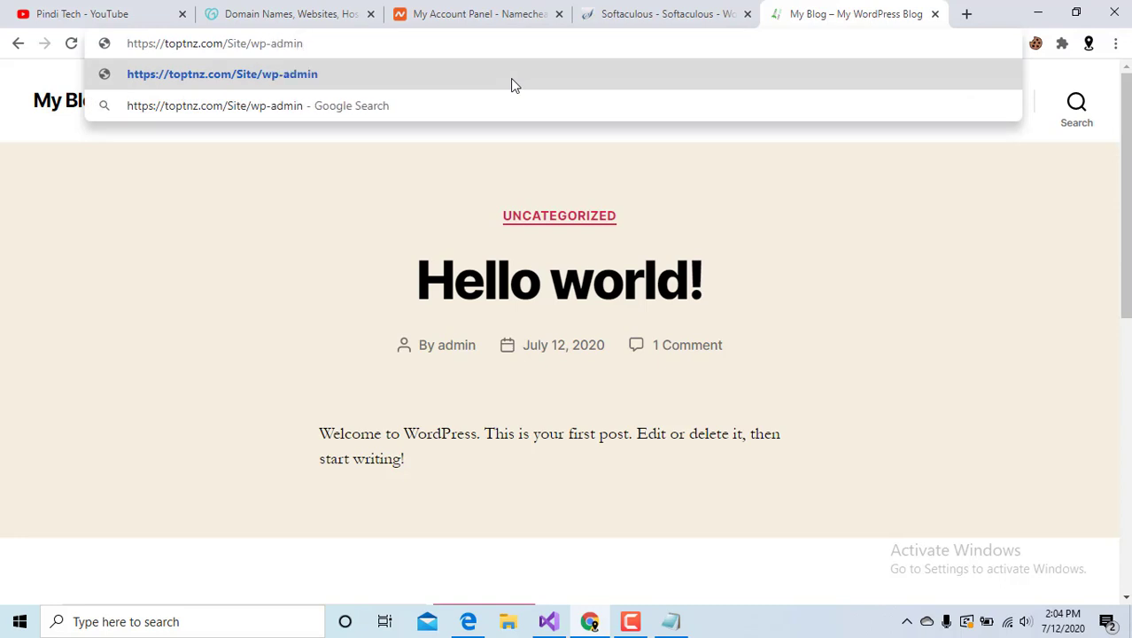
{"action": "key", "text": "Return"}
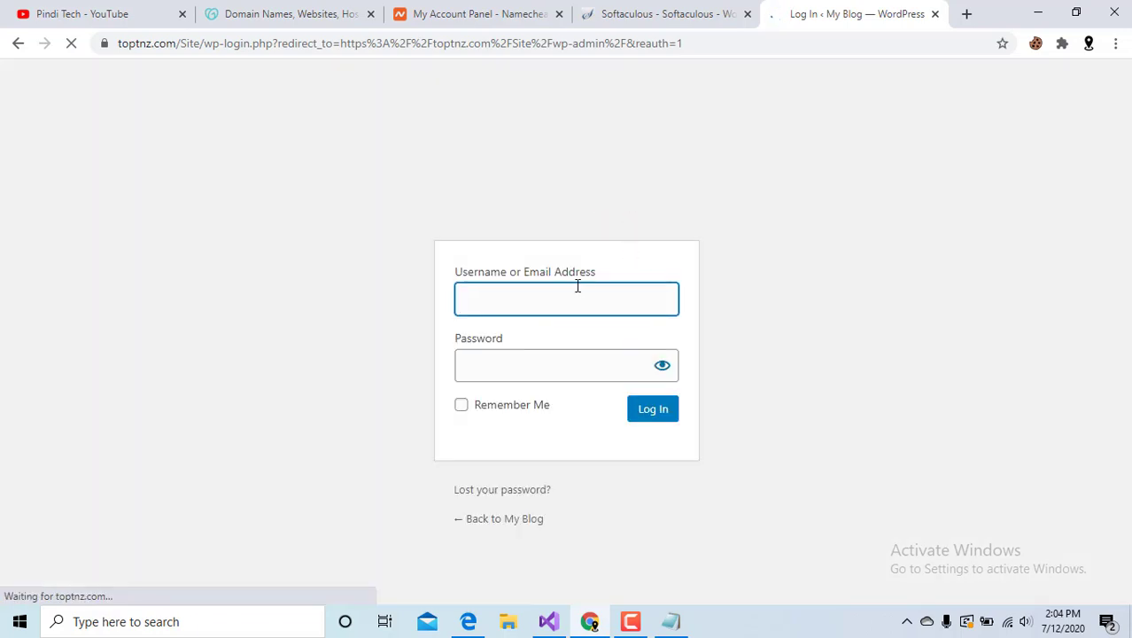
Sign in through Softaculous's administrative URL link and close the failed Log In tab.
{"action": "key", "text": "ctrl+shift+Tab"}
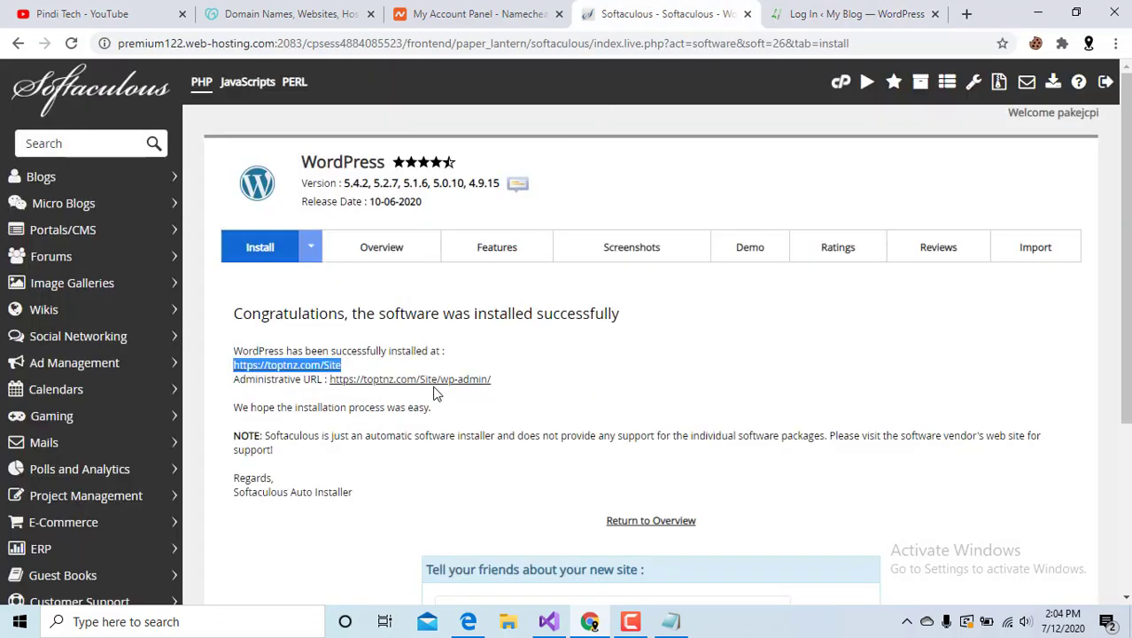
{"action": "left_click", "coordinate": [812, 13]}
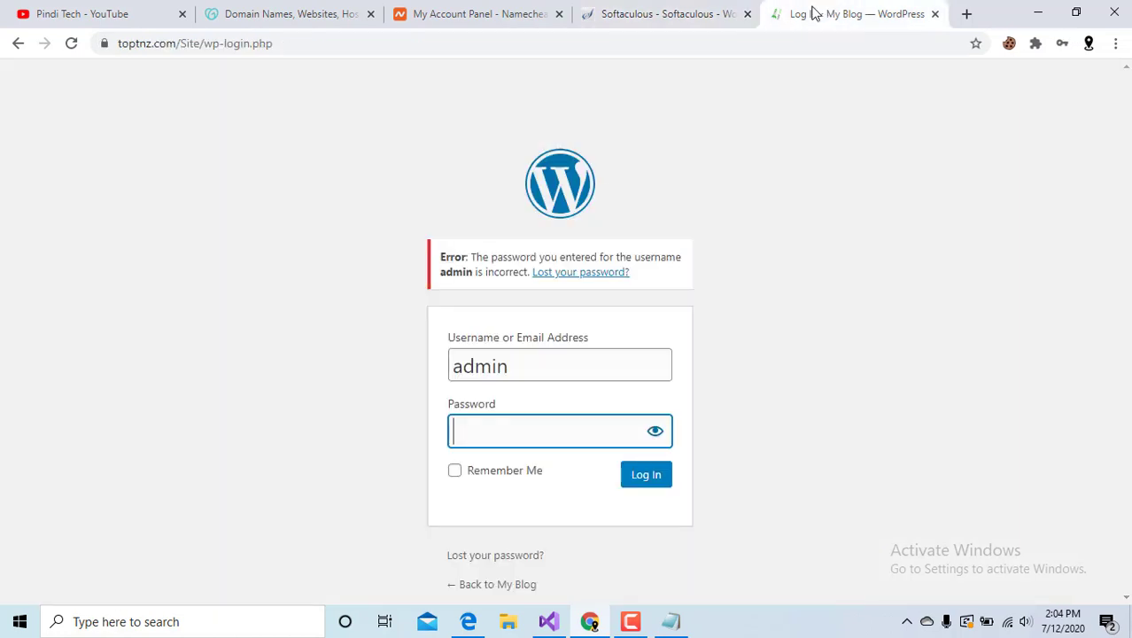
{"action": "left_click", "coordinate": [494, 422]}
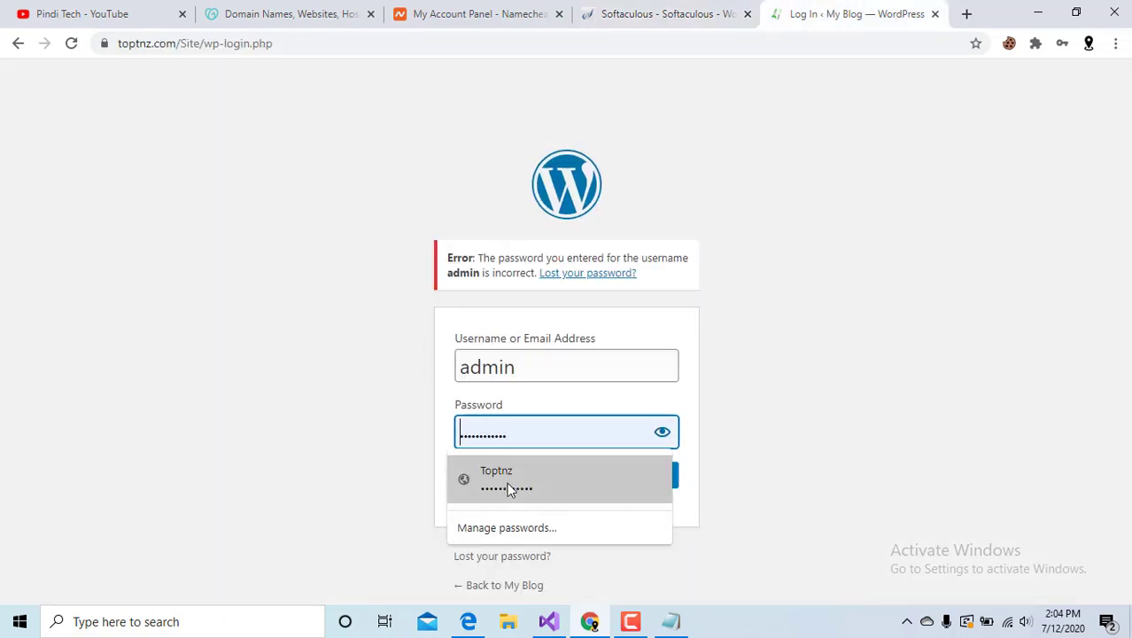
{"action": "left_click", "coordinate": [609, 9]}
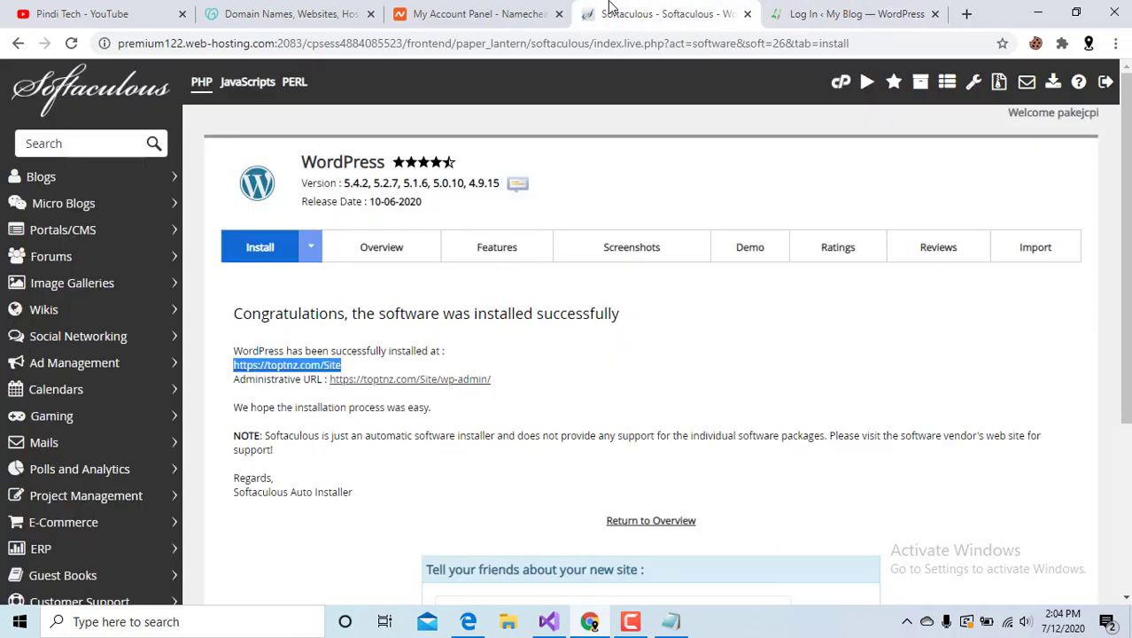
{"action": "left_click", "coordinate": [410, 381]}
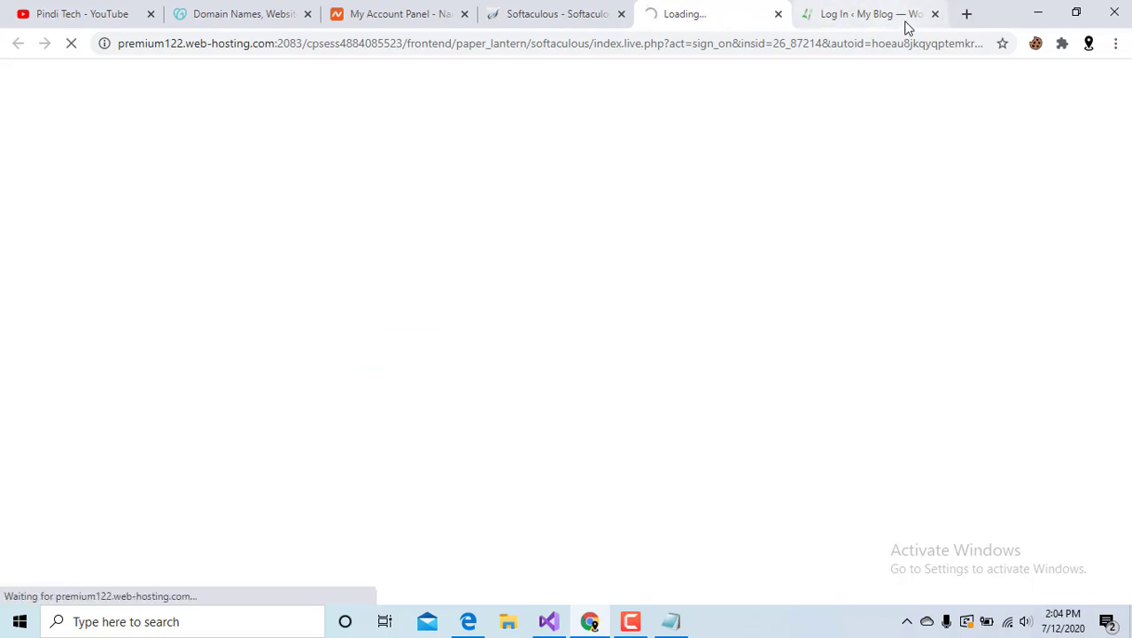
{"action": "left_click", "coordinate": [936, 15]}
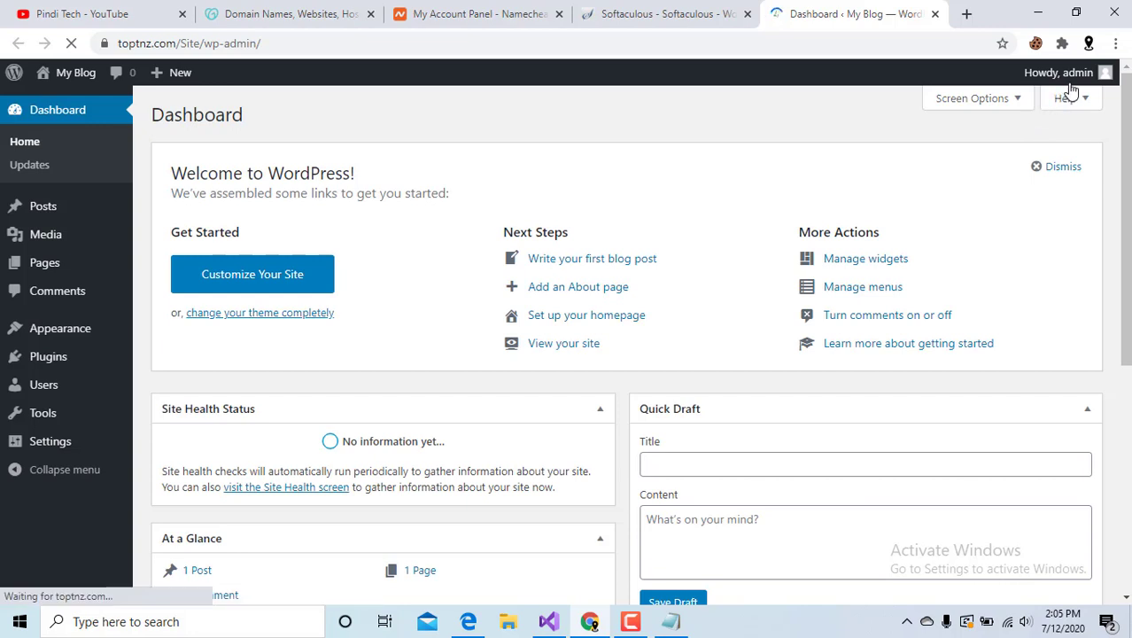
Check the tutorial outline for the next step.
{"action": "mouse_move", "coordinate": [1071, 90]}
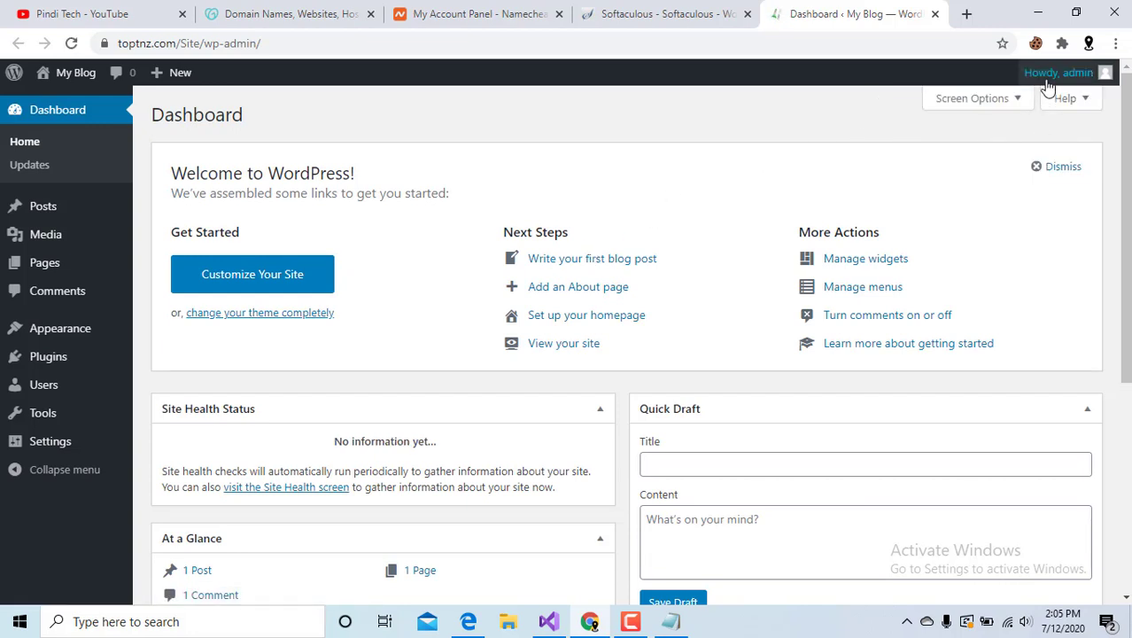
{"action": "left_click", "coordinate": [671, 622]}
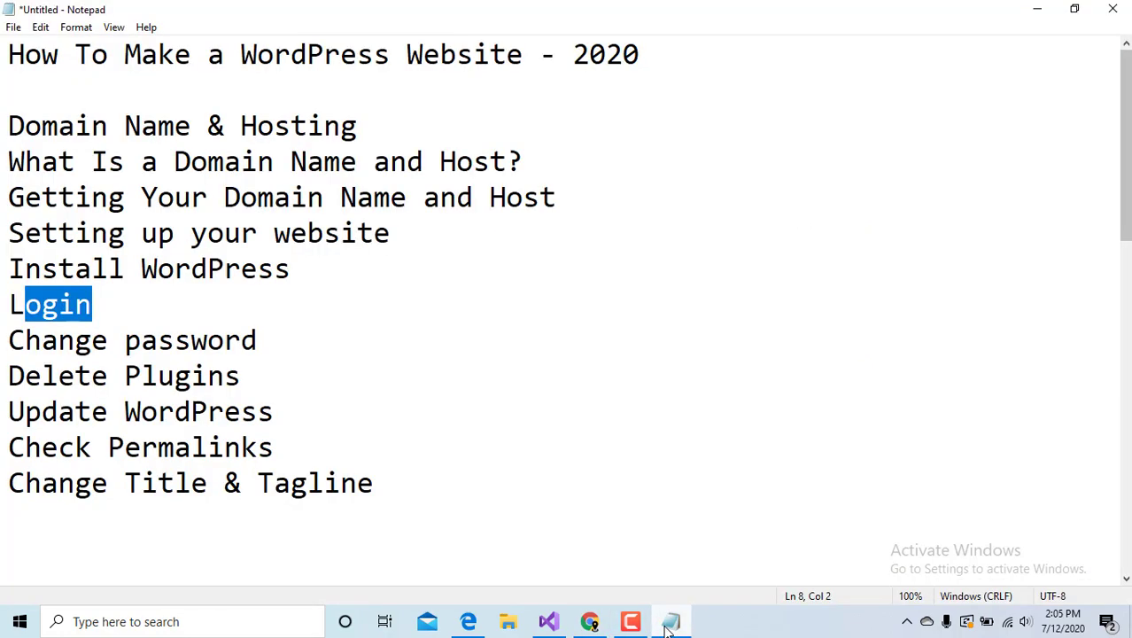
{"action": "left_click", "coordinate": [671, 622]}
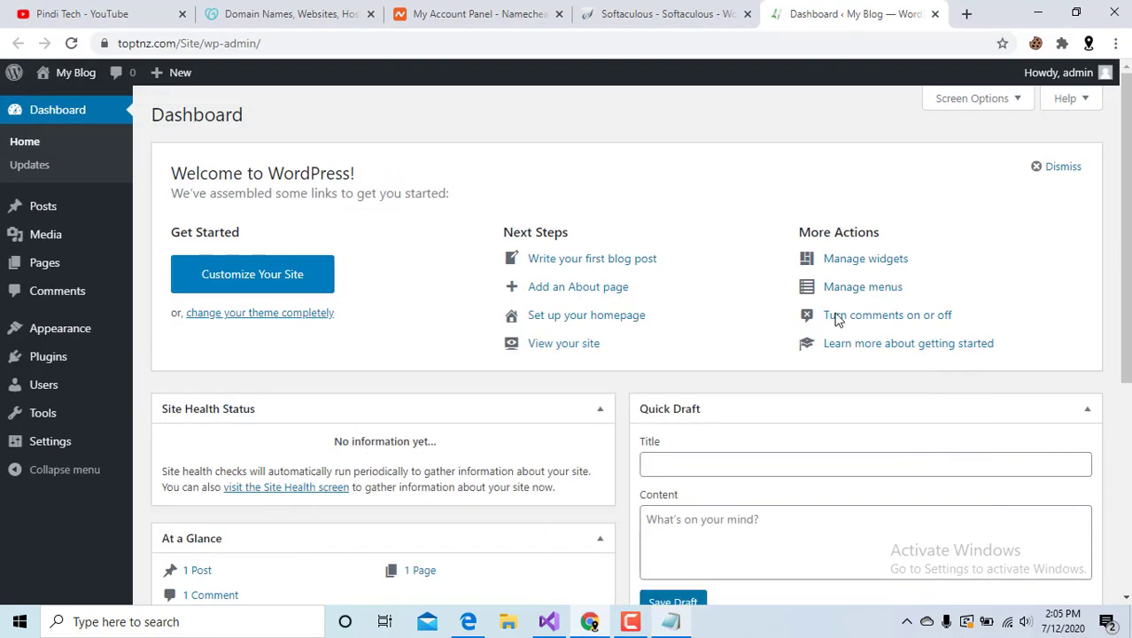
Replace the generated password on Your Profile with a stronger one and update the profile.
{"action": "left_click", "coordinate": [1051, 83]}
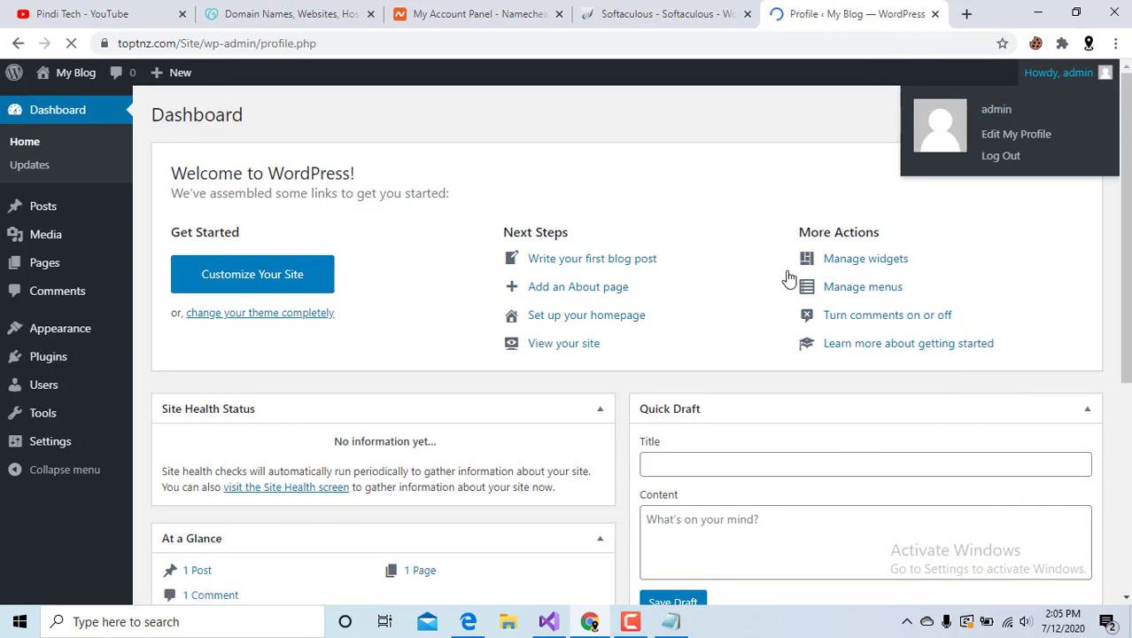
{"action": "scroll", "coordinate": [669, 385], "scroll_direction": "down", "scroll_amount": 5}
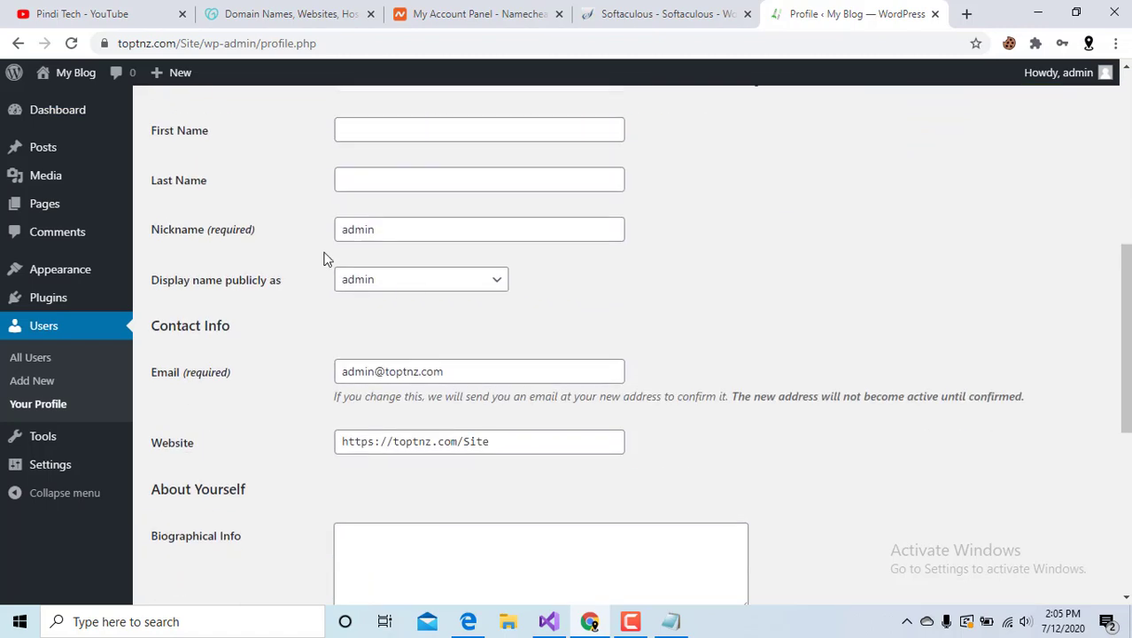
{"action": "scroll", "coordinate": [397, 352], "scroll_direction": "down", "scroll_amount": 4}
{"action": "scroll", "coordinate": [410, 326], "scroll_direction": "up", "scroll_amount": 2}
{"action": "scroll", "coordinate": [409, 328], "scroll_direction": "down", "scroll_amount": 3}
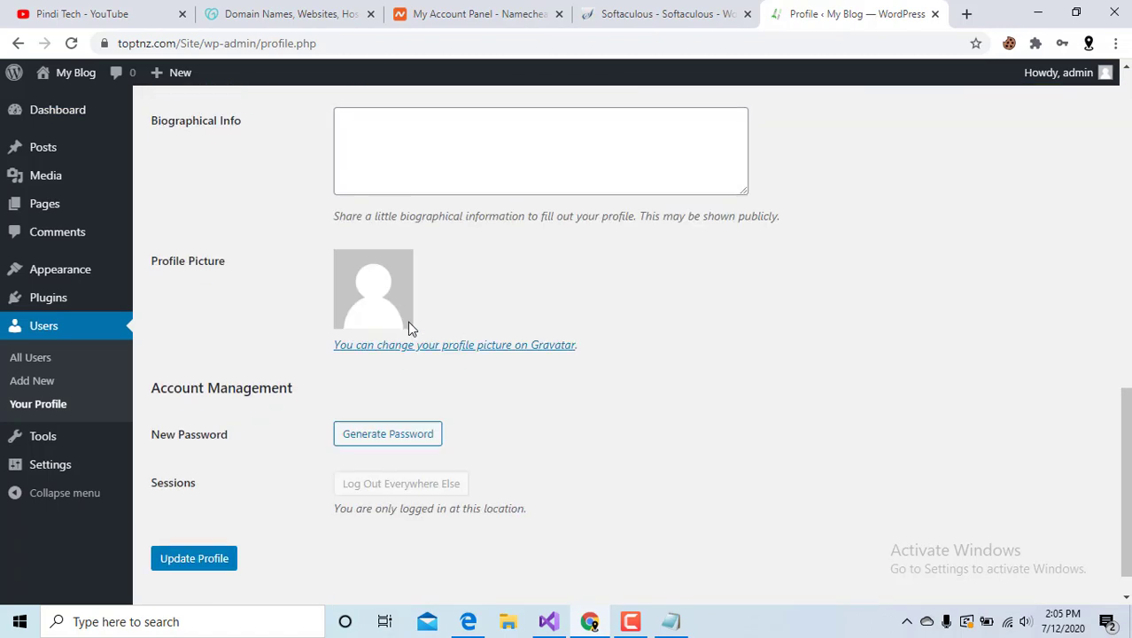
{"action": "left_click", "coordinate": [383, 434]}
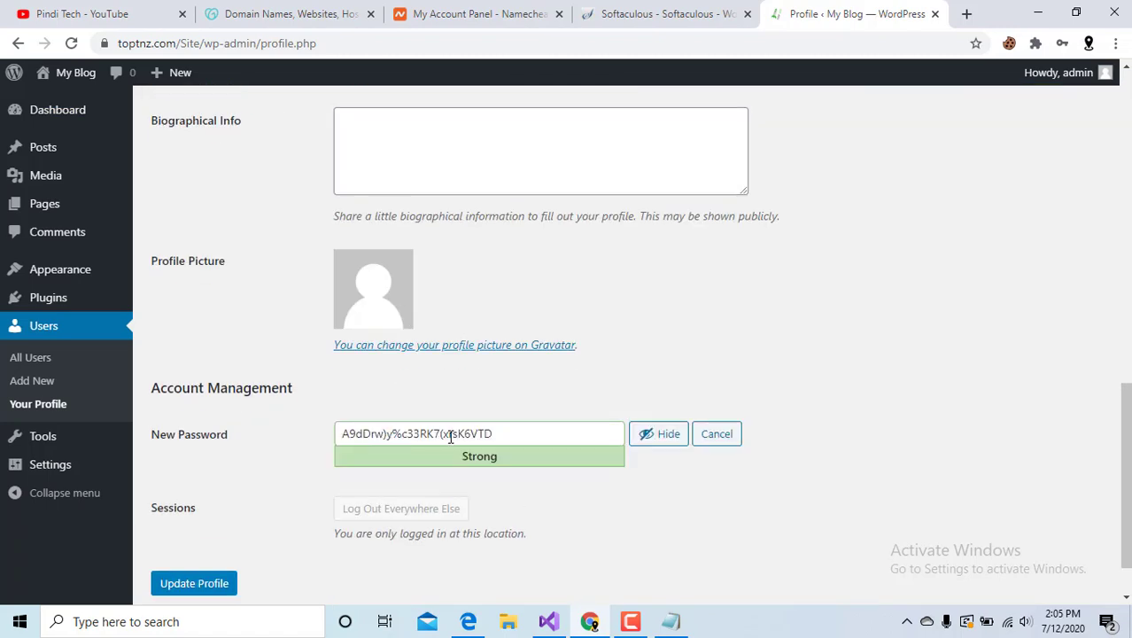
{"action": "double_click", "coordinate": [500, 429]}
{"action": "triple_click", "coordinate": [500, 429]}
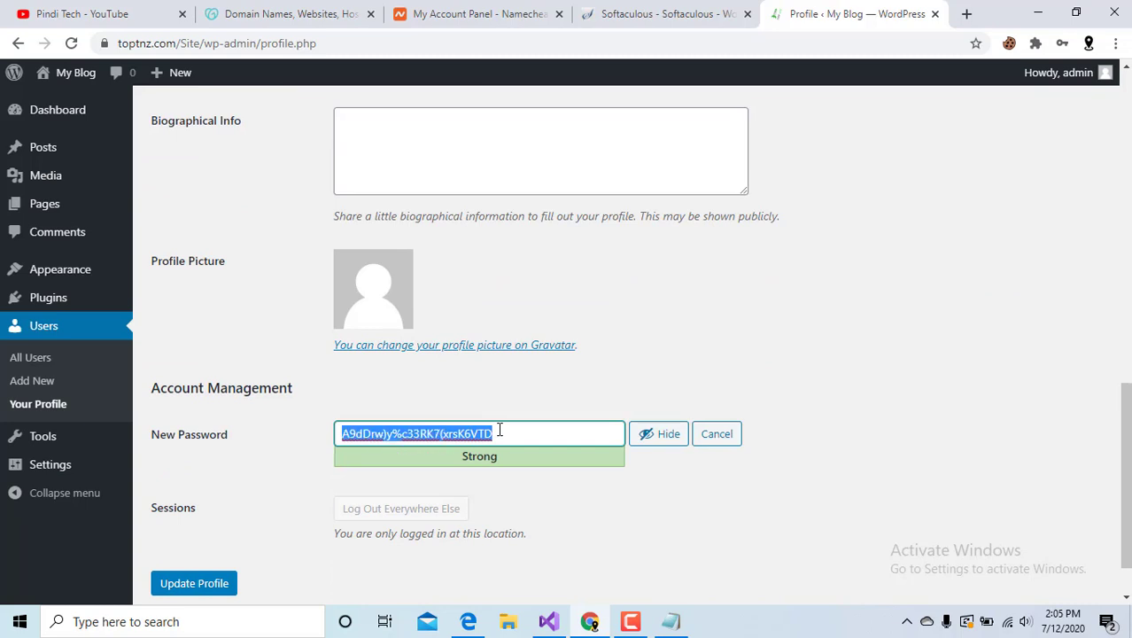
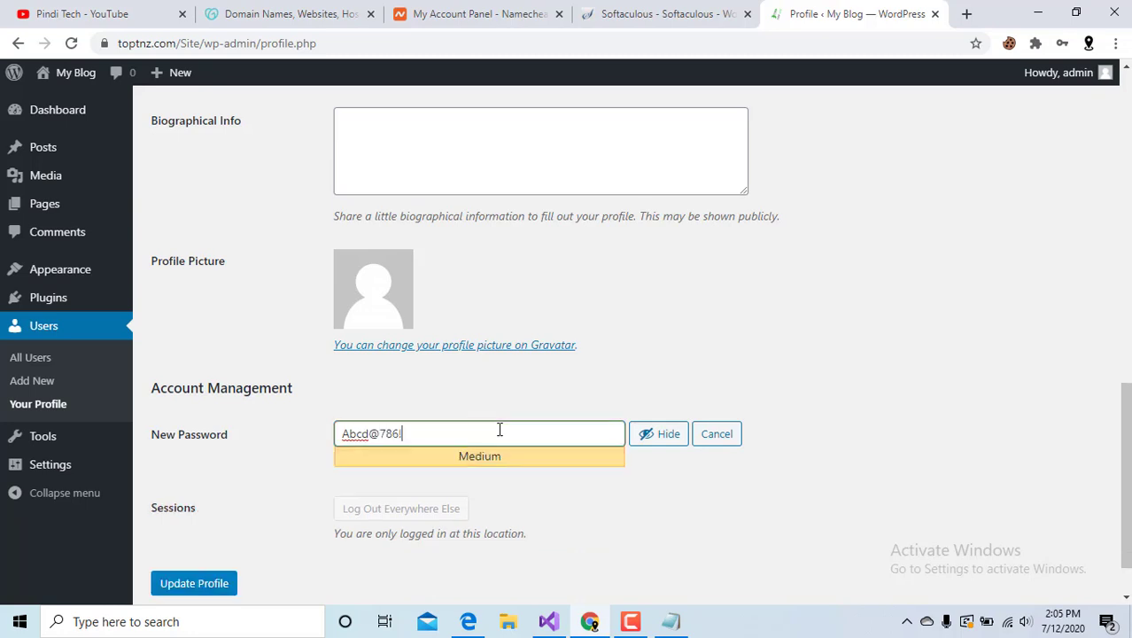
{"action": "left_click", "coordinate": [202, 583]}
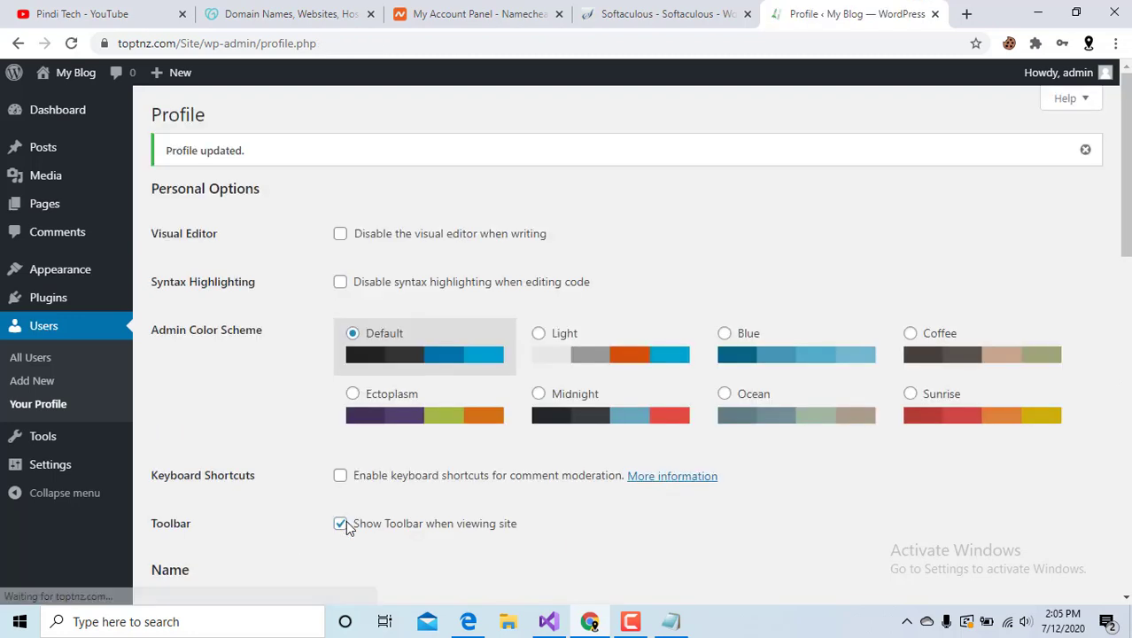
Log out and enter the admin username on the login page.
{"action": "mouse_move", "coordinate": [1054, 73]}
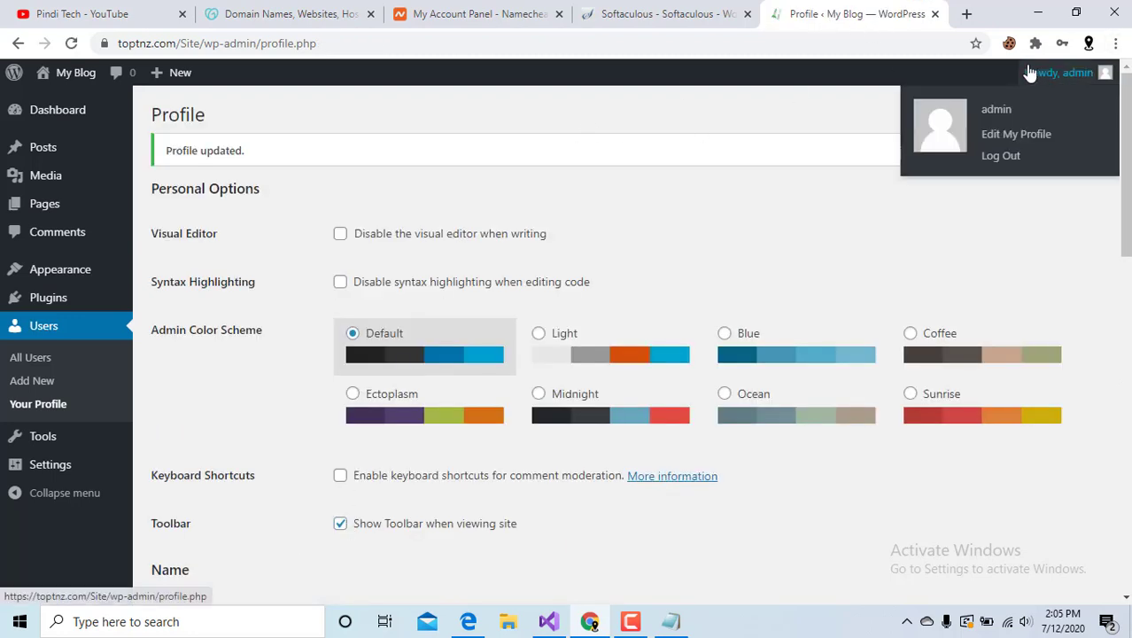
{"action": "left_click", "coordinate": [1001, 156]}
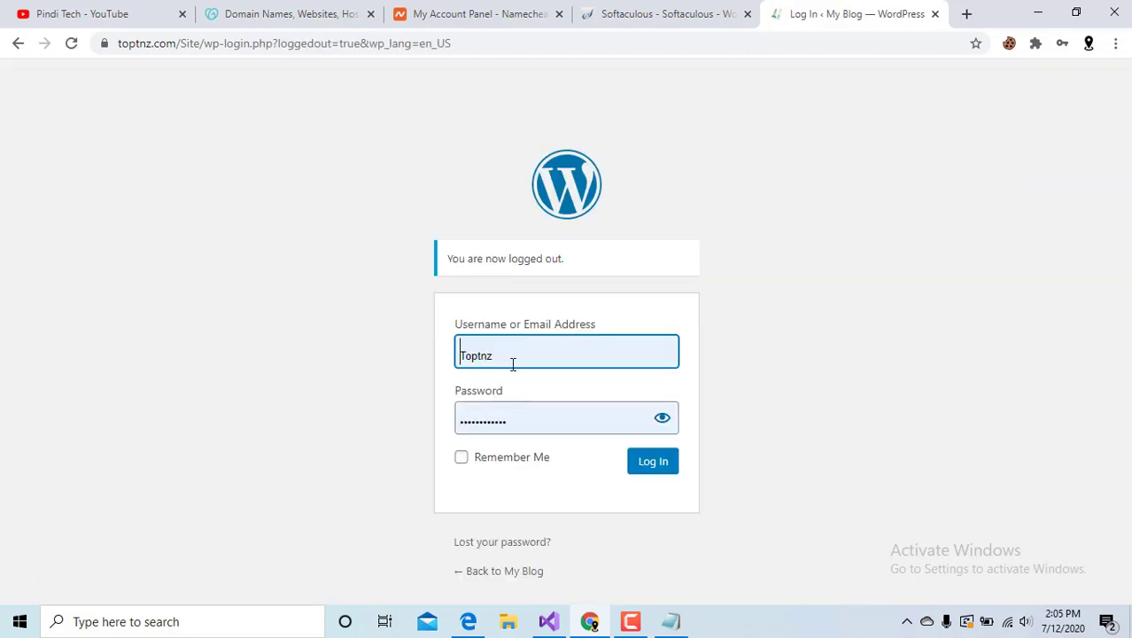
{"action": "left_click", "coordinate": [512, 354]}
{"action": "double_click", "coordinate": [511, 351]}
{"action": "type", "text": "admin"}
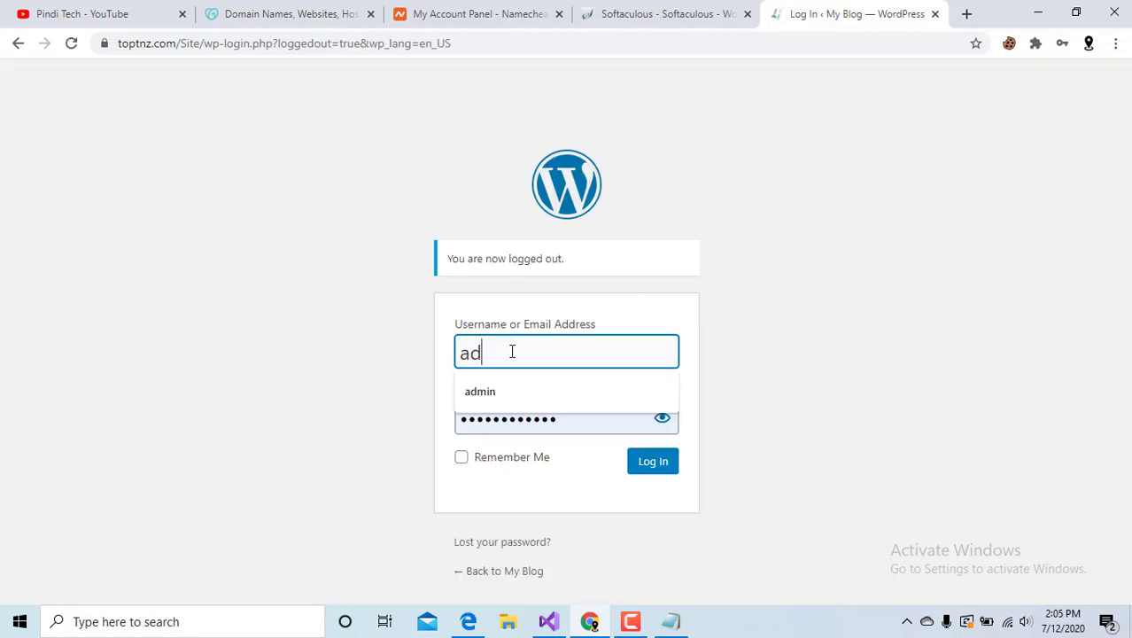
{"action": "key", "text": "Tab"}
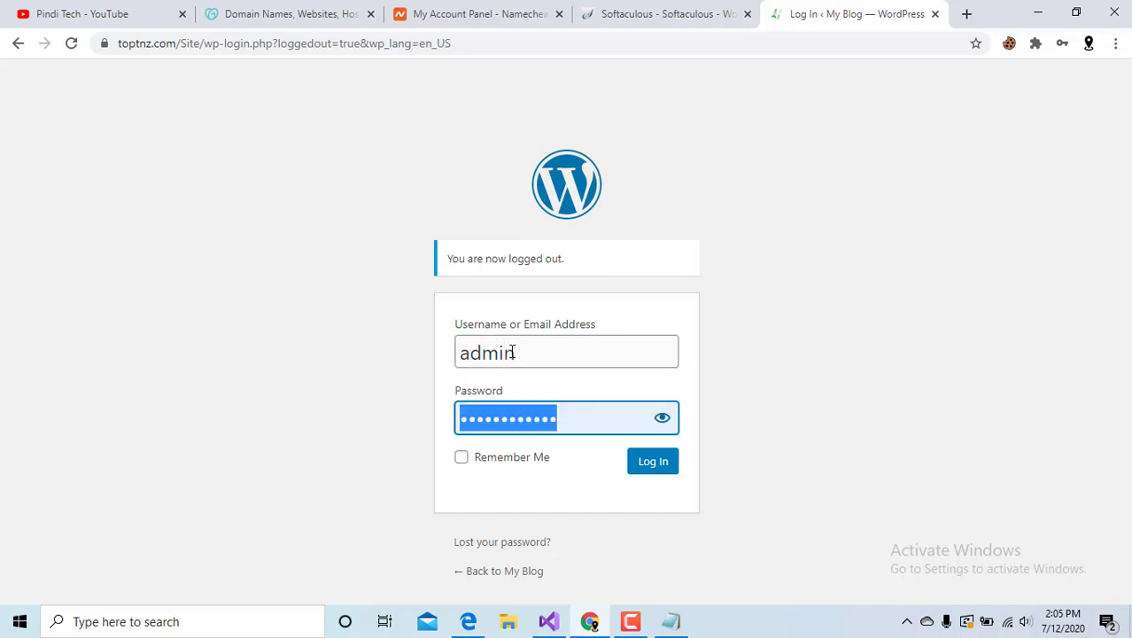
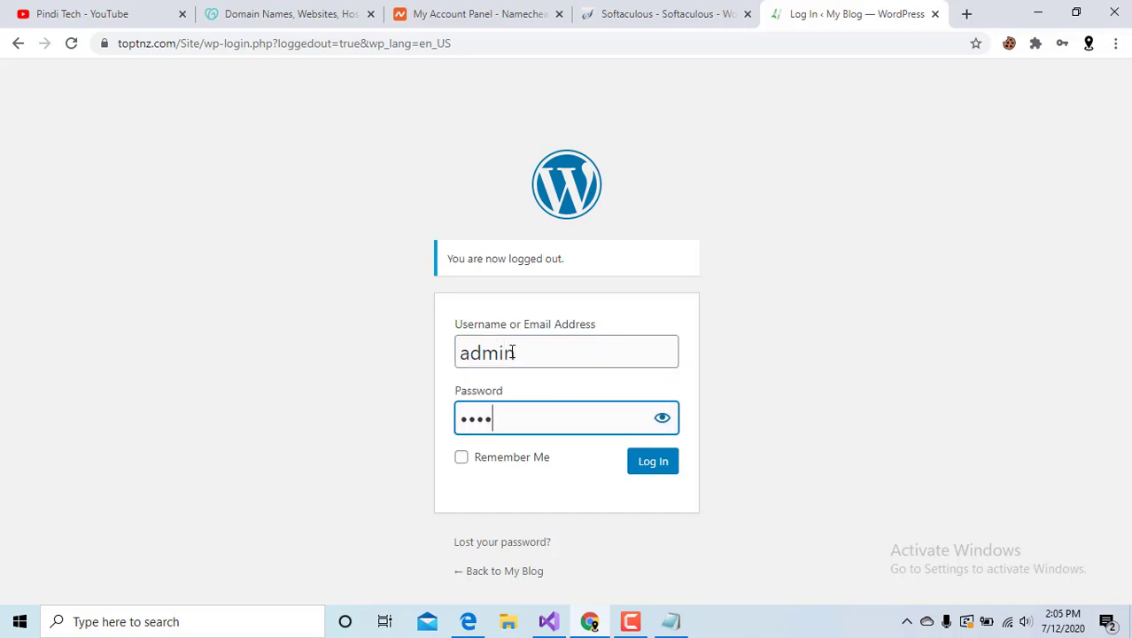
Sign in with the new password, decline Chrome's save-password offer, and review the outline.
{"action": "left_click", "coordinate": [653, 463]}
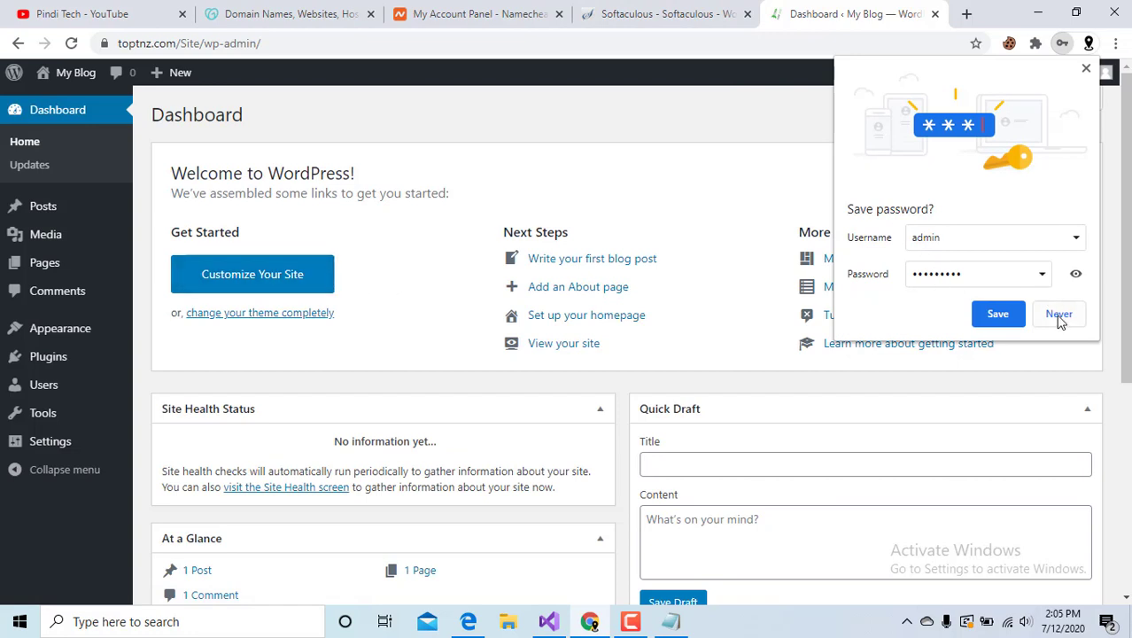
{"action": "left_click", "coordinate": [1059, 315]}
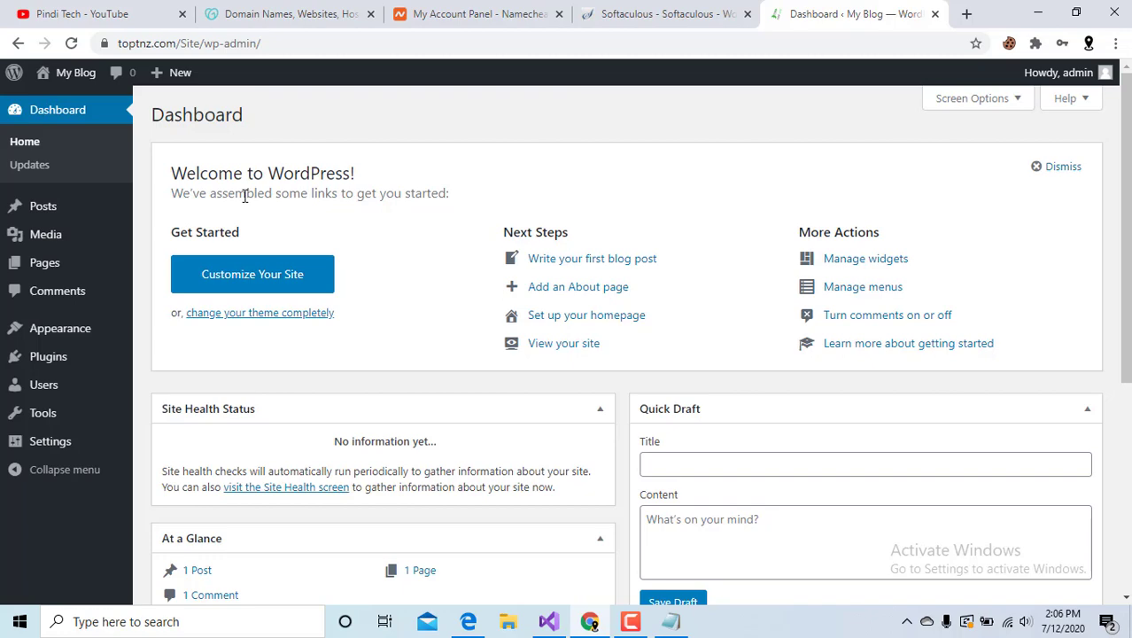
{"action": "left_click", "coordinate": [671, 622]}
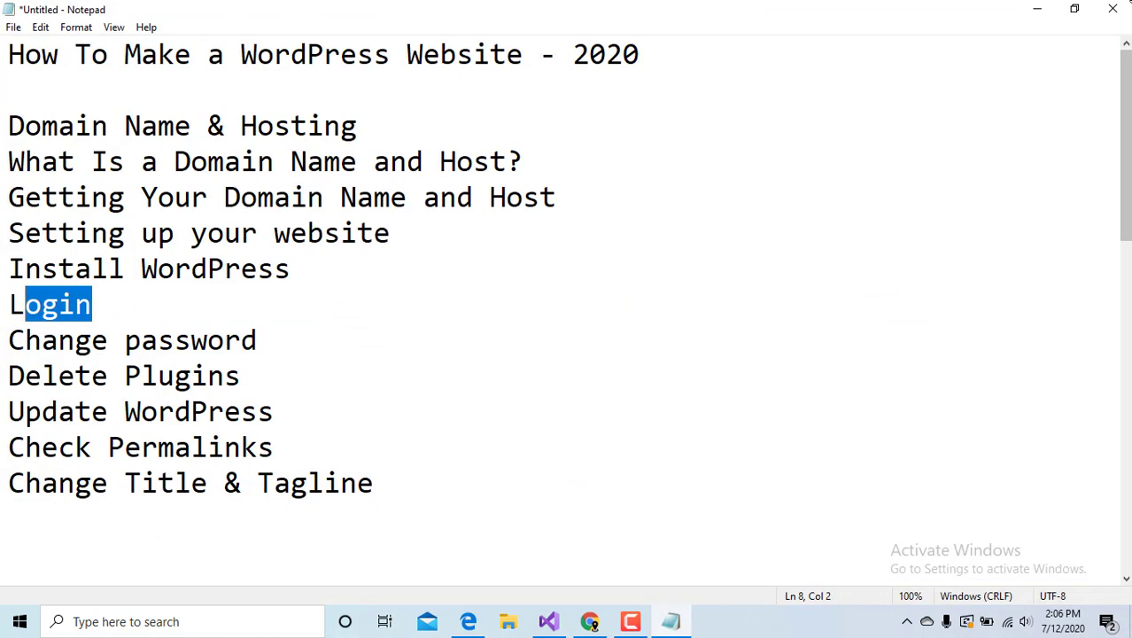
{"action": "left_click", "coordinate": [1037, 9]}
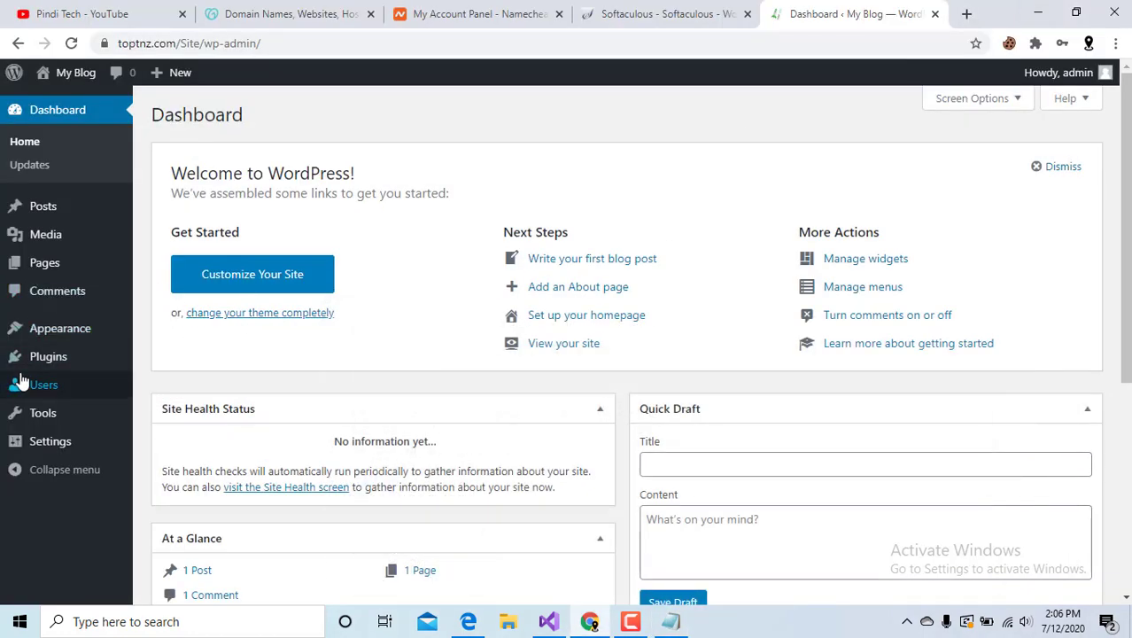
Bulk-delete the Akismet Anti-Spam and Hello Dolly plugins from the Plugins page.
{"action": "left_click", "coordinate": [57, 365]}
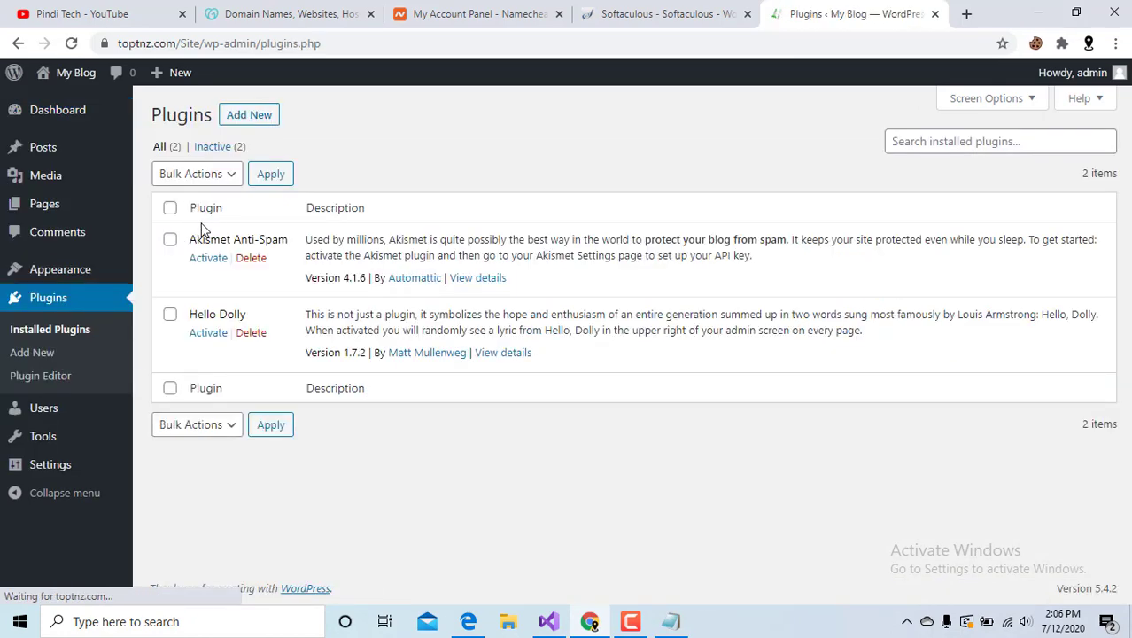
{"action": "left_click", "coordinate": [169, 208]}
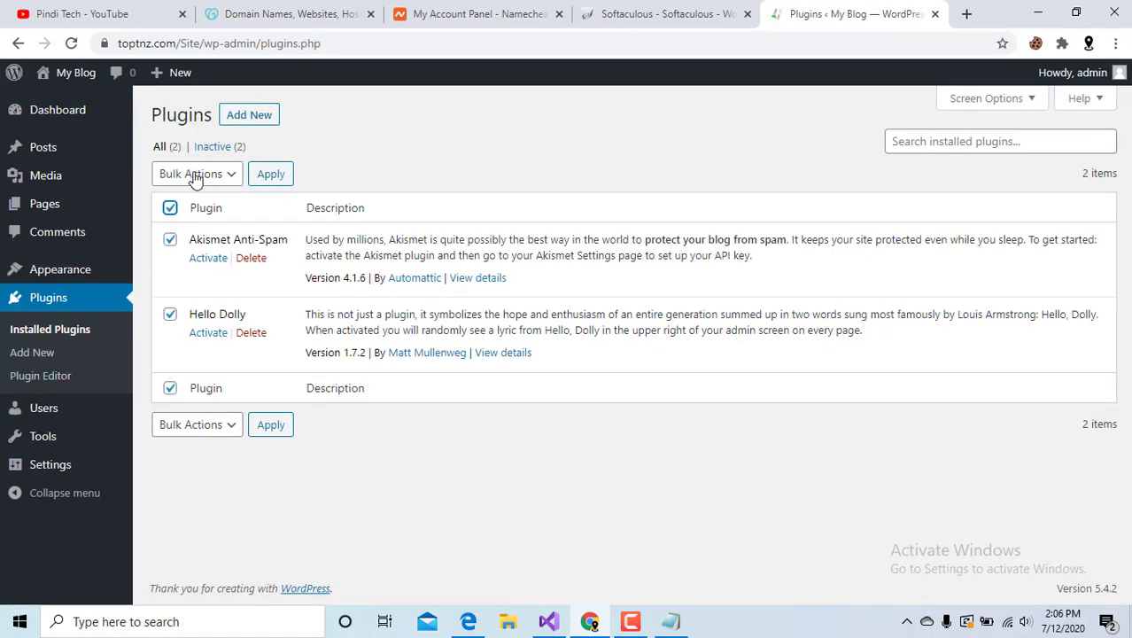
{"action": "left_click", "coordinate": [195, 176]}
{"action": "left_click", "coordinate": [204, 261]}
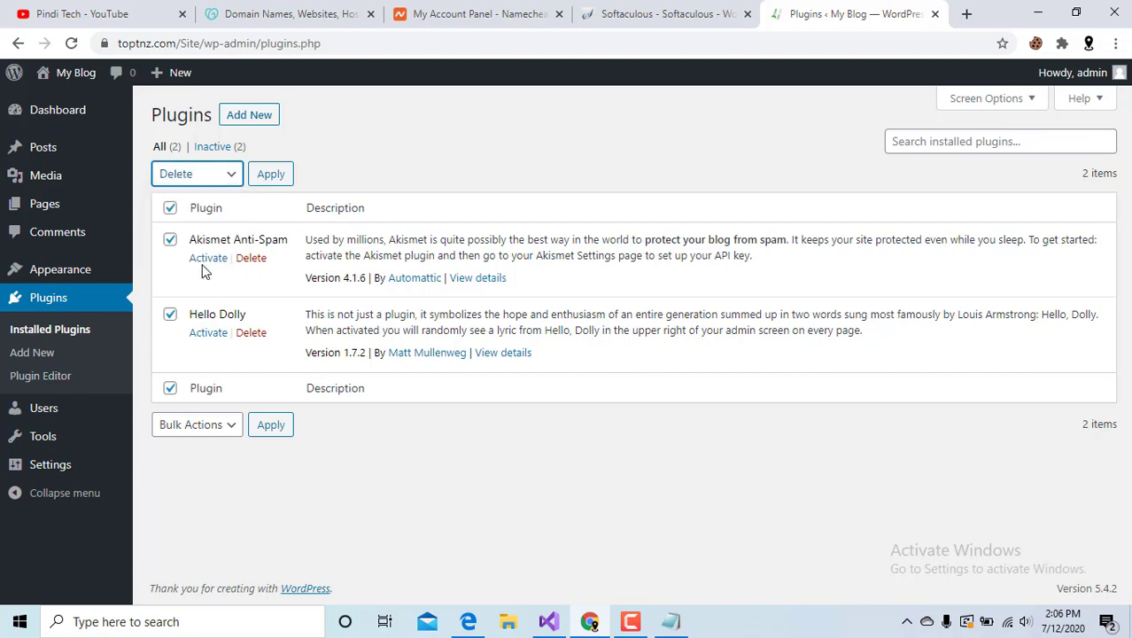
{"action": "left_click", "coordinate": [266, 179]}
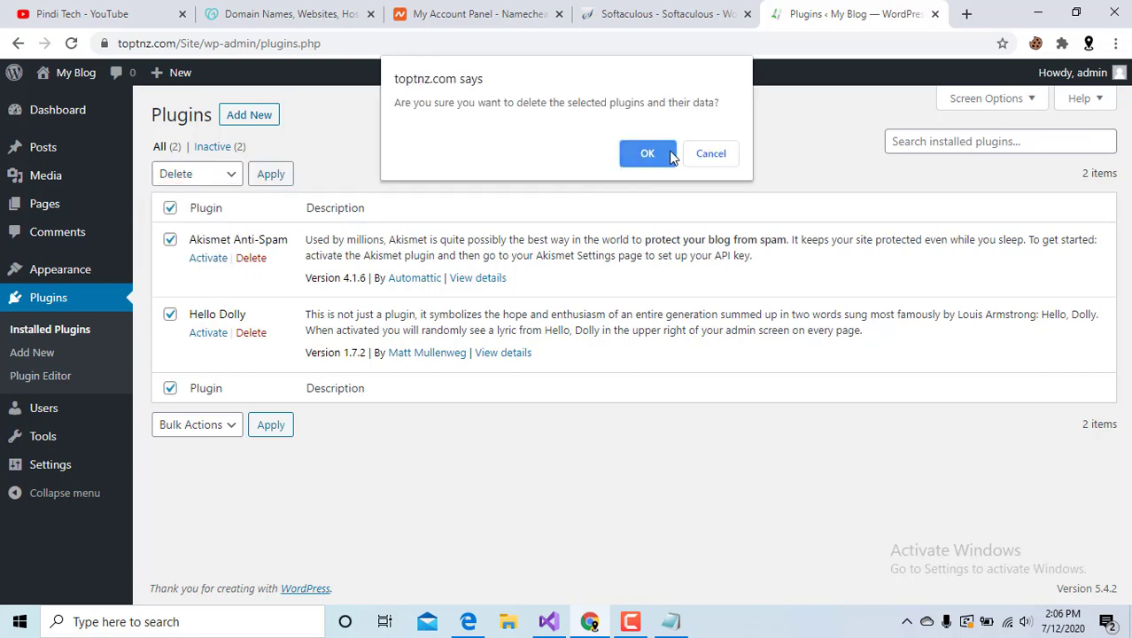
{"action": "left_click", "coordinate": [665, 156]}
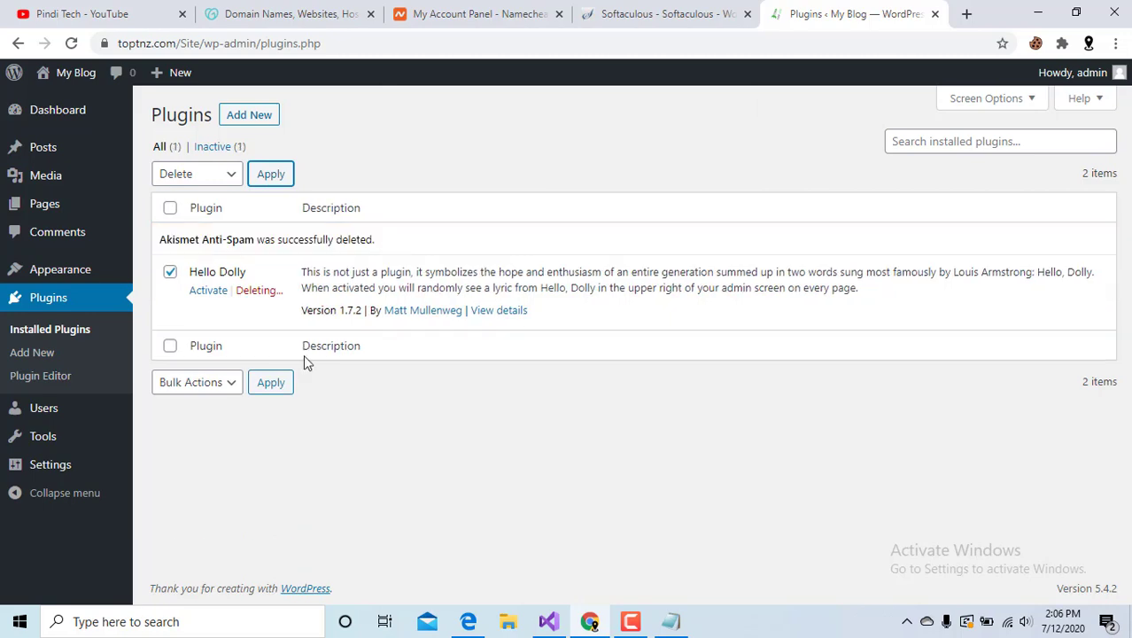
{"action": "left_click", "coordinate": [666, 623]}
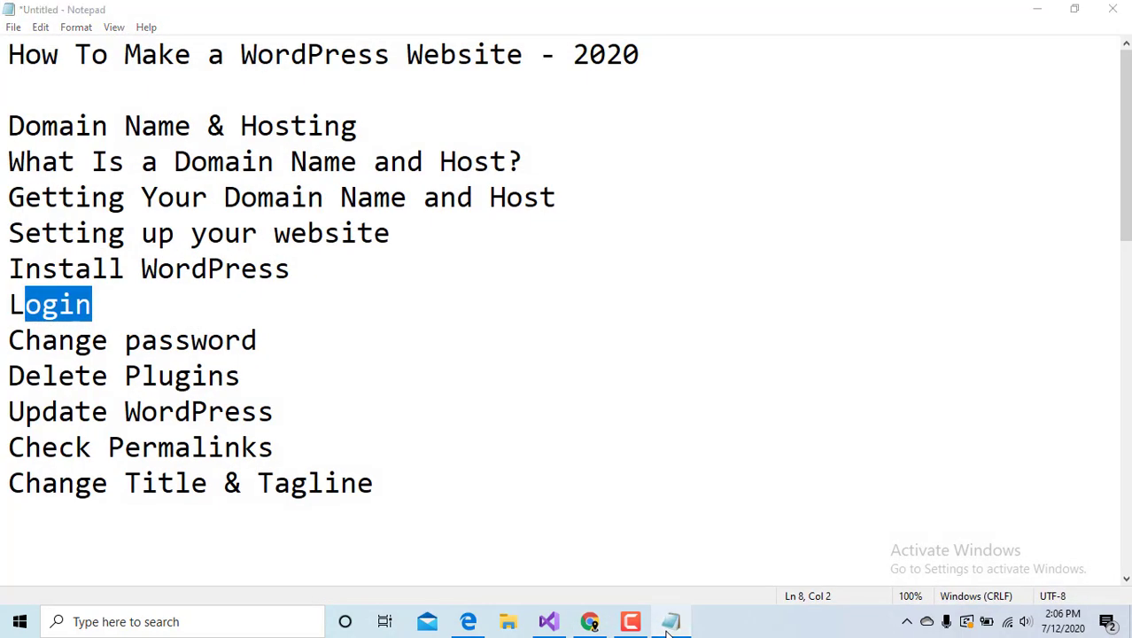
{"action": "left_click", "coordinate": [670, 623]}
Recheck Dashboard > Updates to confirm WordPress 5.4.2 is current with plugins and themes up to date.
{"action": "mouse_move", "coordinate": [64, 158]}
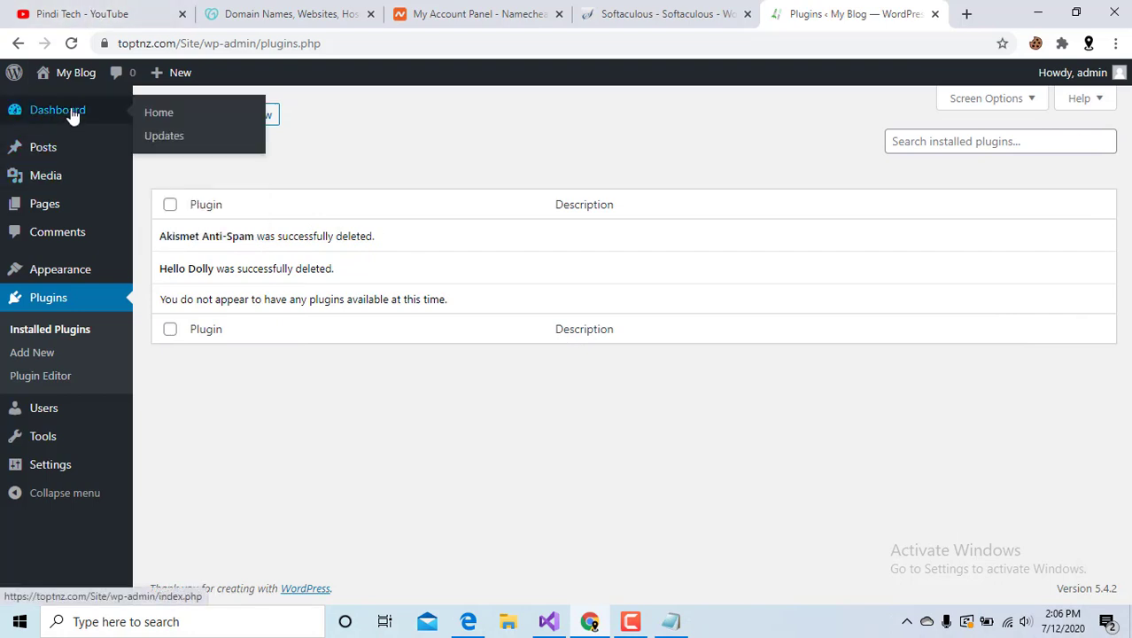
{"action": "left_click", "coordinate": [58, 109]}
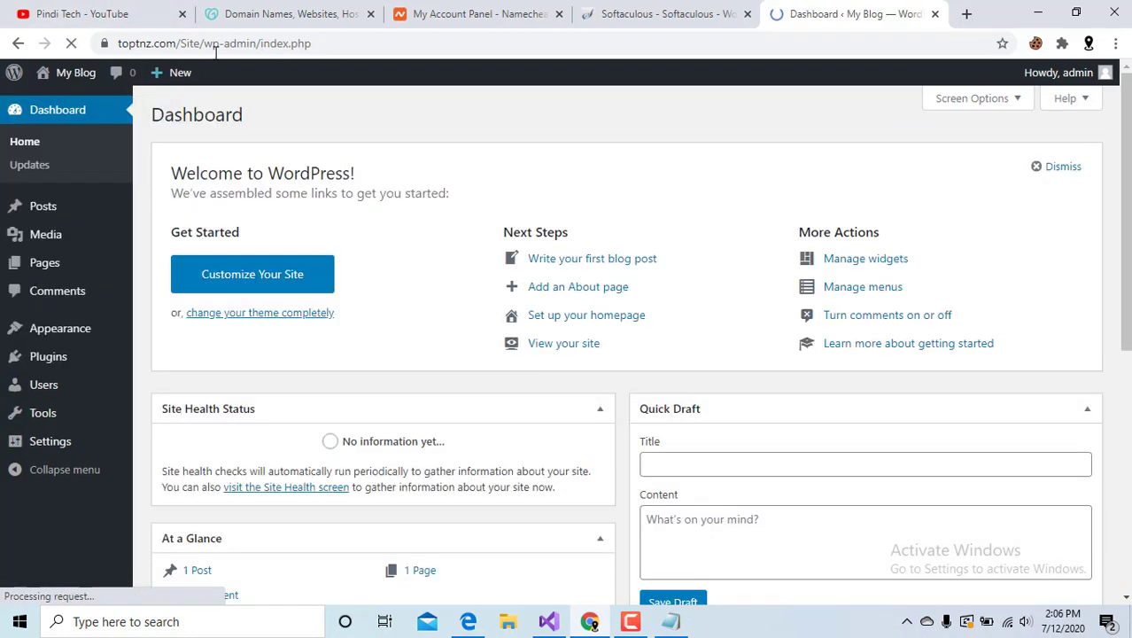
{"action": "left_click", "coordinate": [37, 176]}
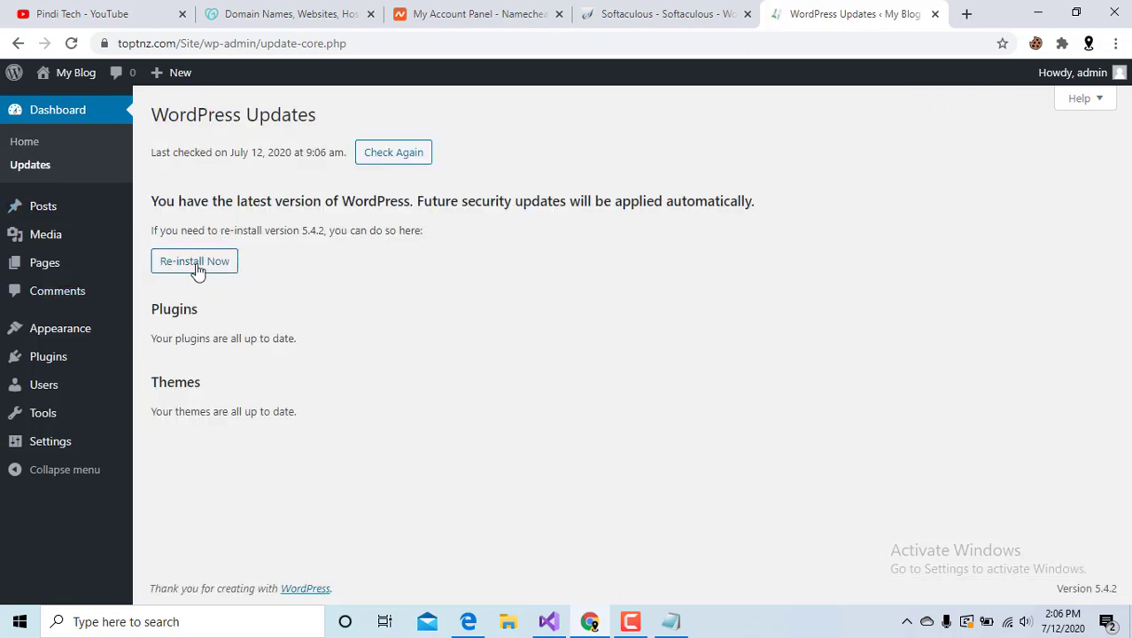
{"action": "left_click", "coordinate": [399, 165]}
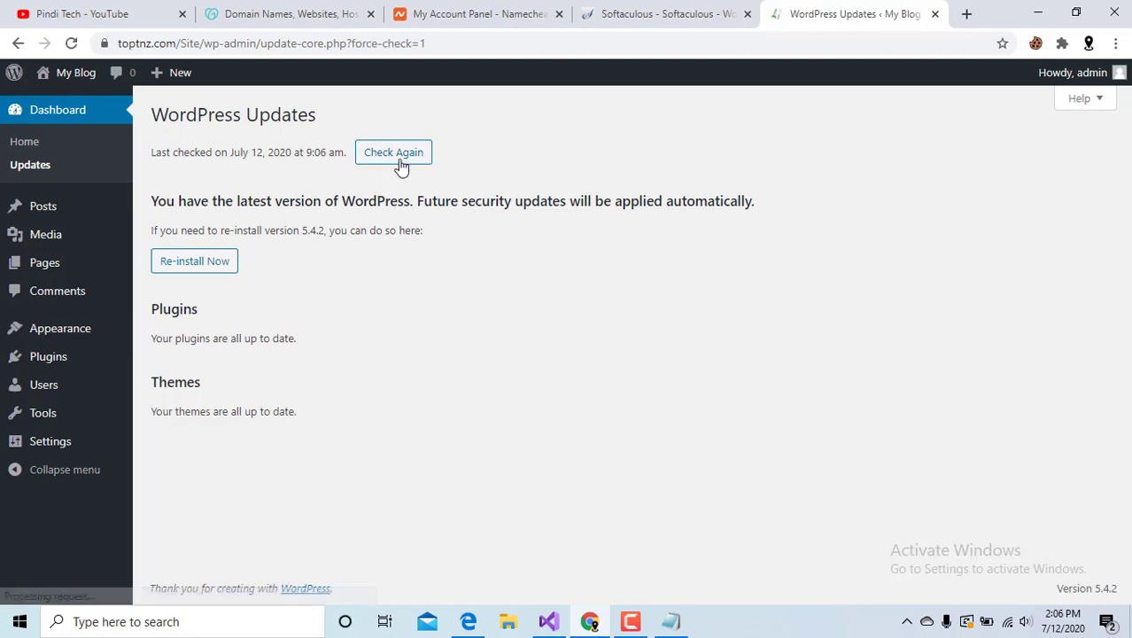
{"action": "left_click", "coordinate": [672, 626]}
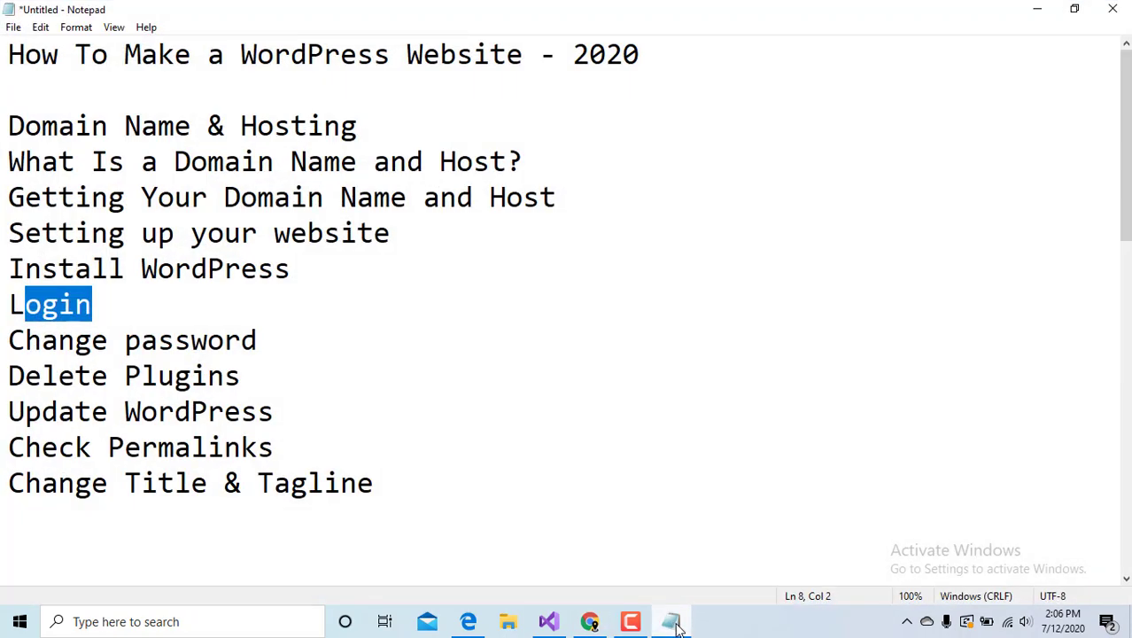
{"action": "left_click", "coordinate": [672, 626]}
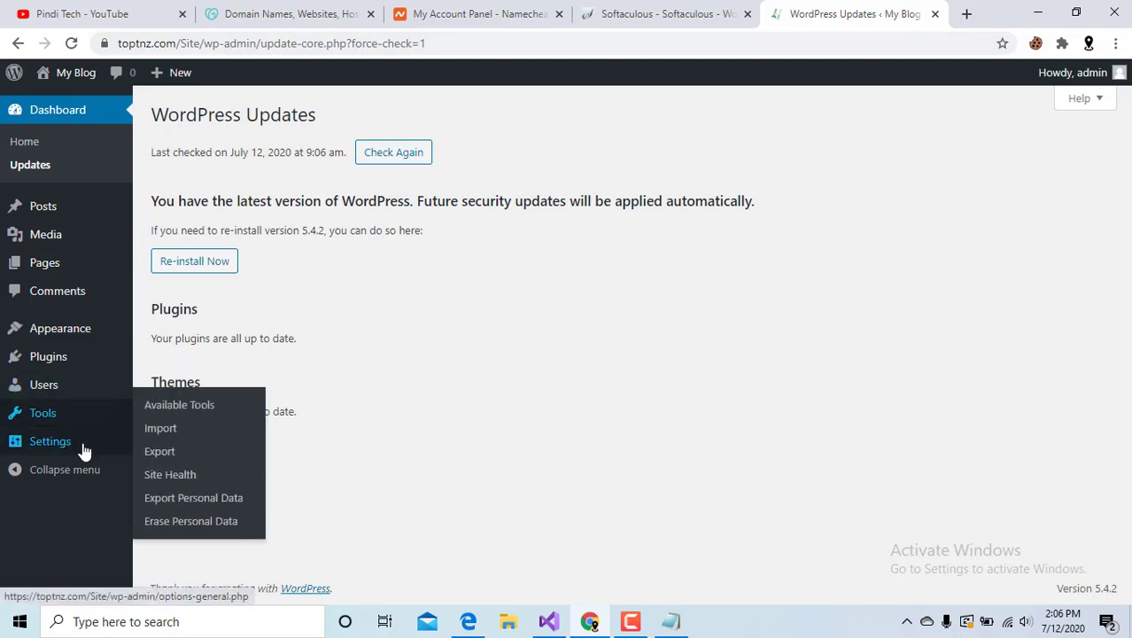
Switch permalinks to the Post name structure (/%postname%/) and save the change.
{"action": "mouse_move", "coordinate": [80, 455]}
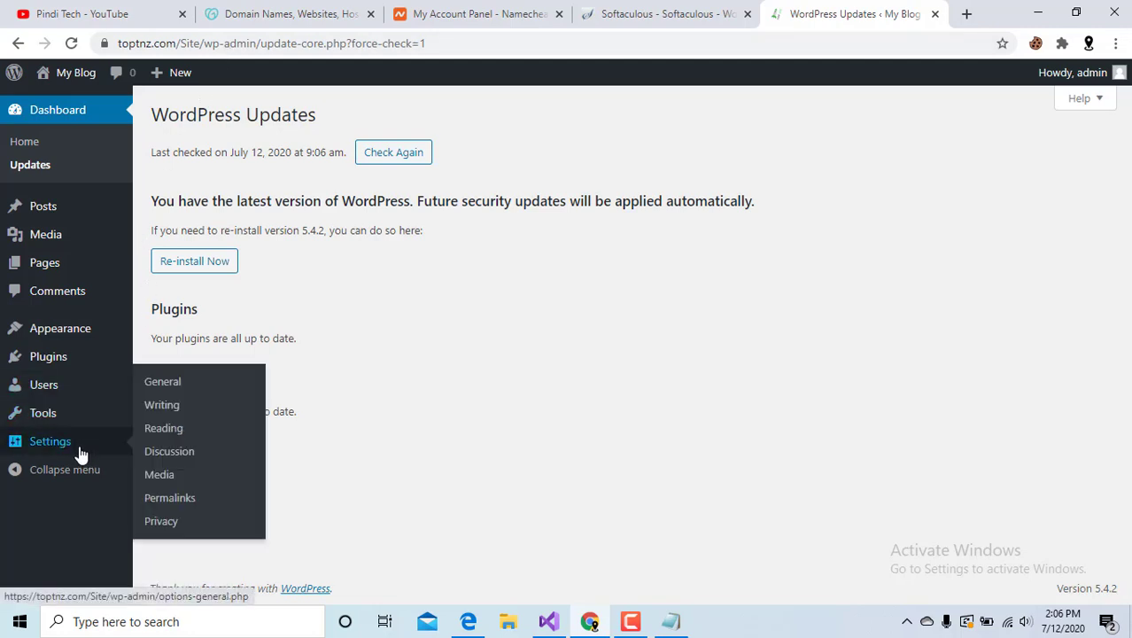
{"action": "left_click", "coordinate": [171, 501]}
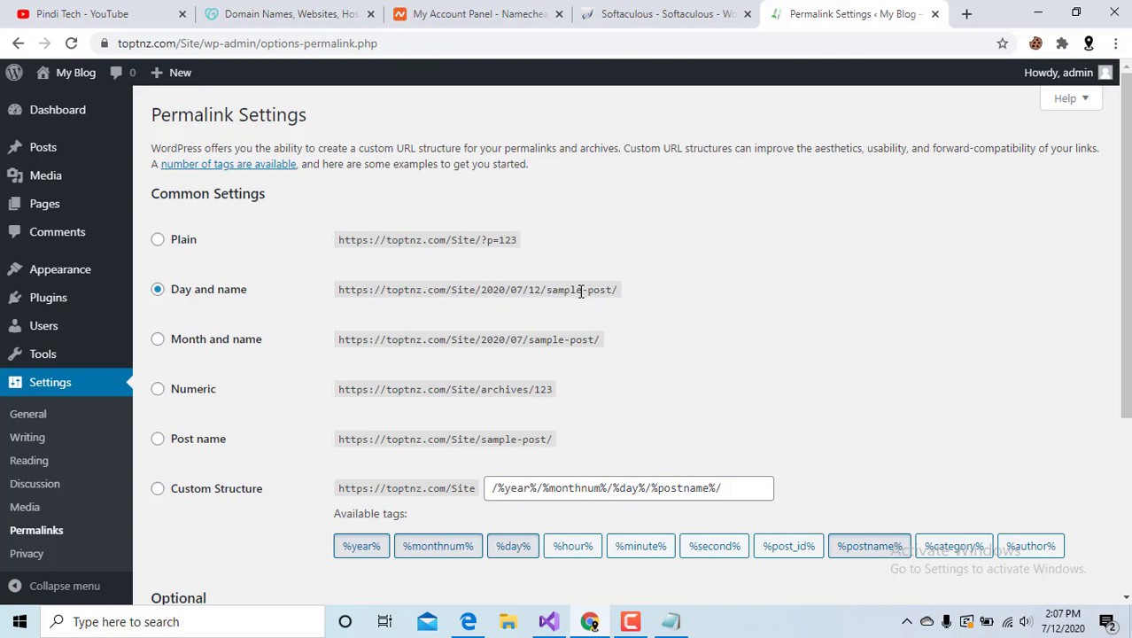
{"action": "left_click", "coordinate": [199, 442]}
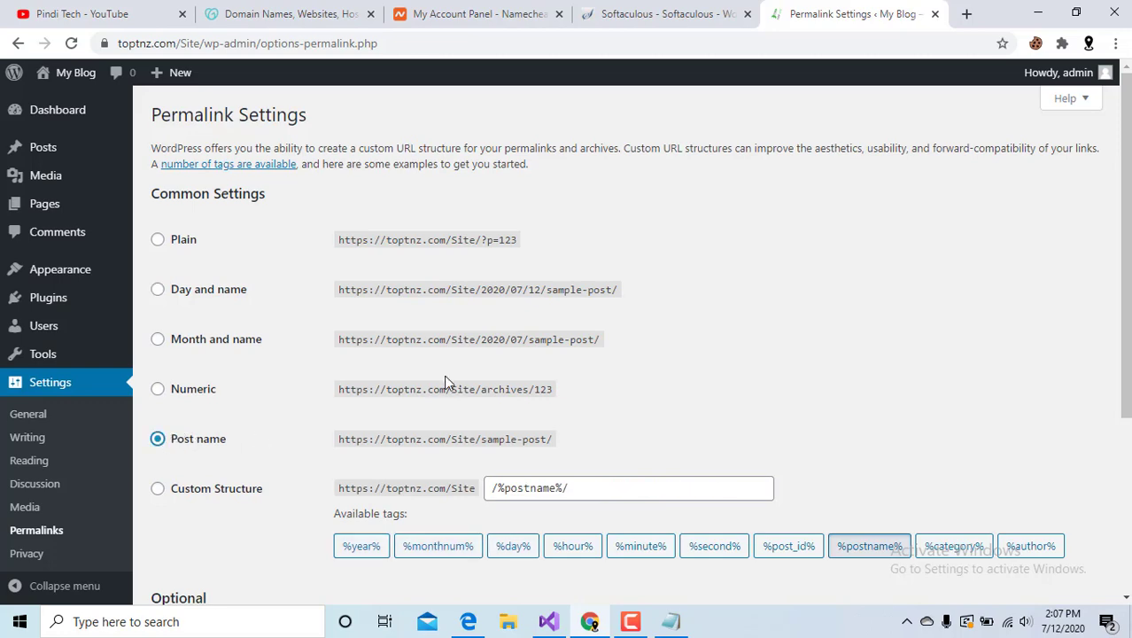
{"action": "scroll", "coordinate": [457, 372], "scroll_direction": "down", "scroll_amount": 3}
{"action": "left_click", "coordinate": [209, 543]}
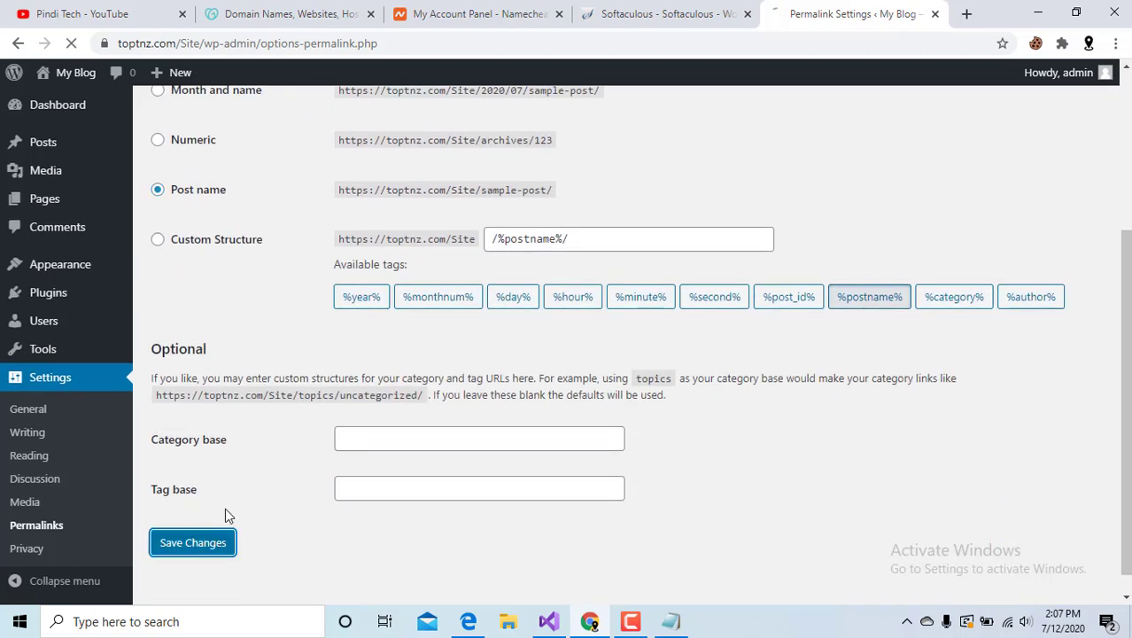
Briefly bring up the tutorial outline notes, then hide them and return to Permalink Settings.
{"action": "left_click", "coordinate": [666, 623]}
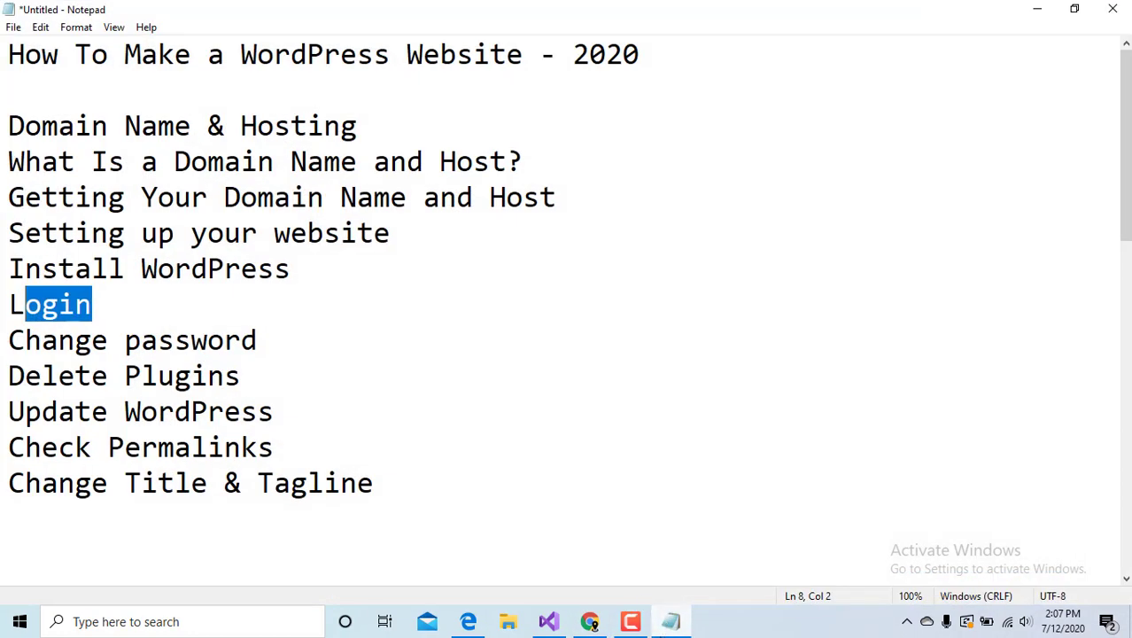
{"action": "left_click", "coordinate": [666, 627]}
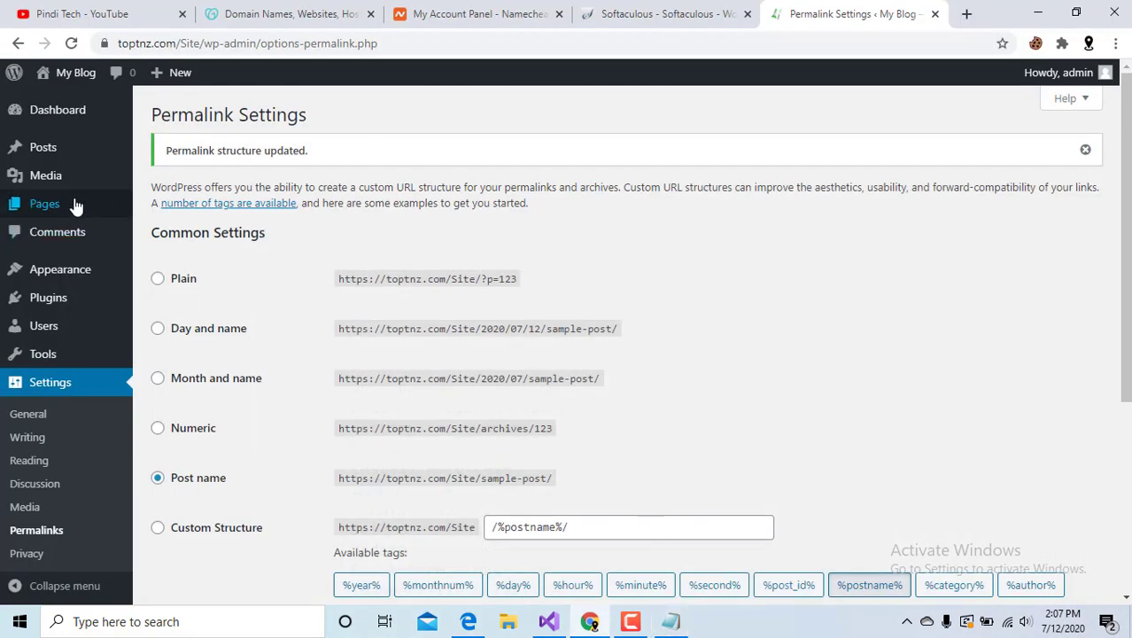
{"action": "mouse_move", "coordinate": [74, 195]}
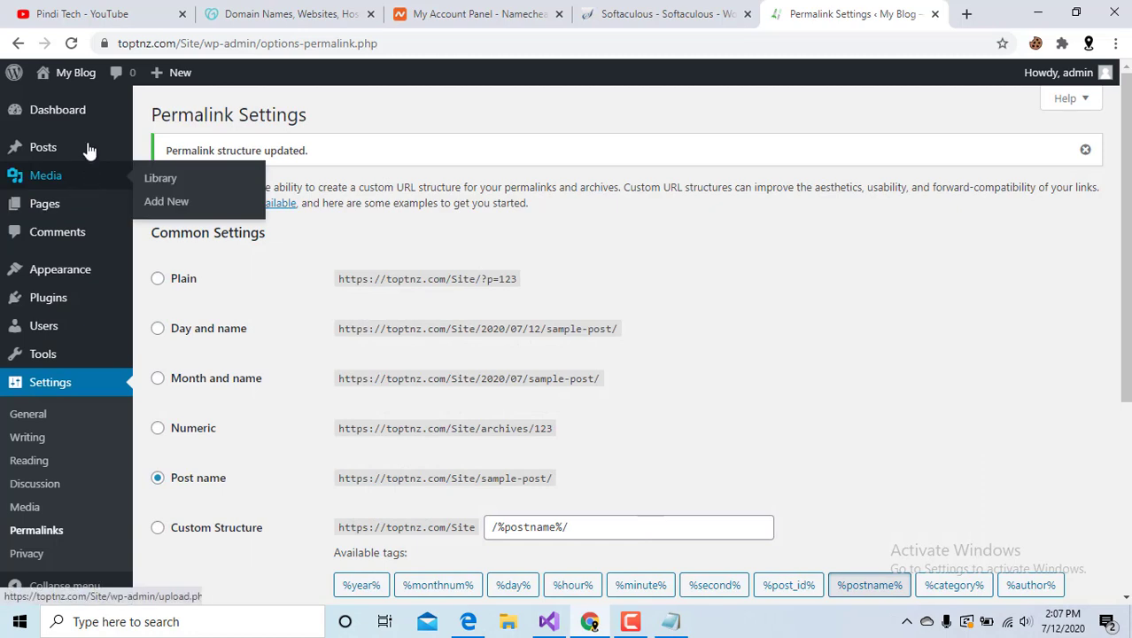
{"action": "mouse_move", "coordinate": [93, 119]}
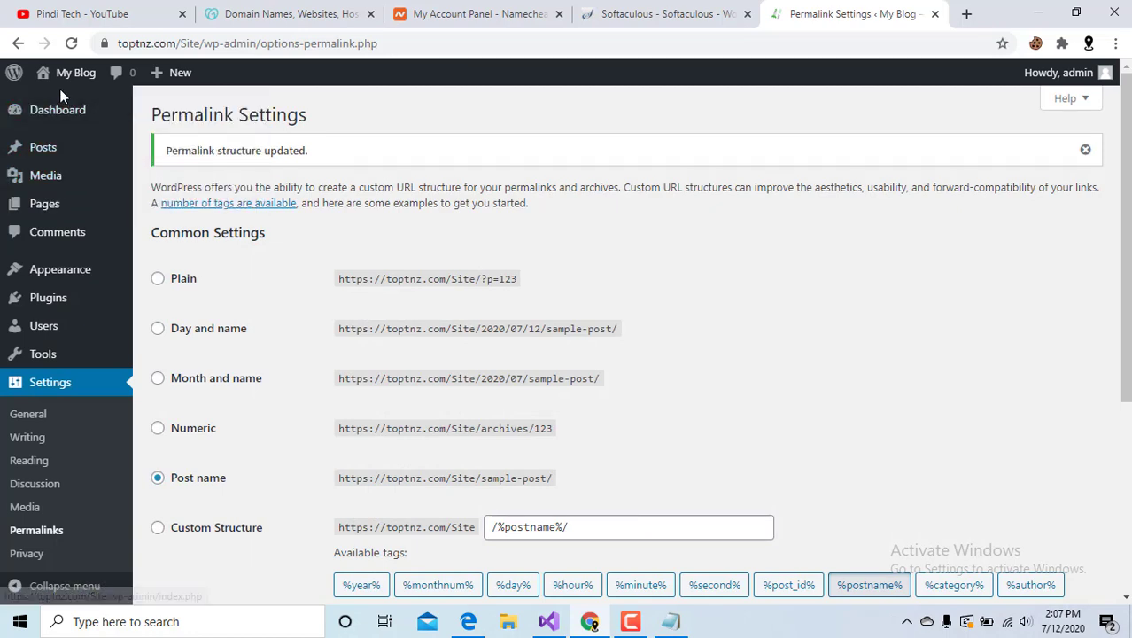
In General Settings, replace 'My Blog' with site title 'Pindi Tech', tagline 'First WordPress Website', and save.
{"action": "left_click", "coordinate": [36, 413]}
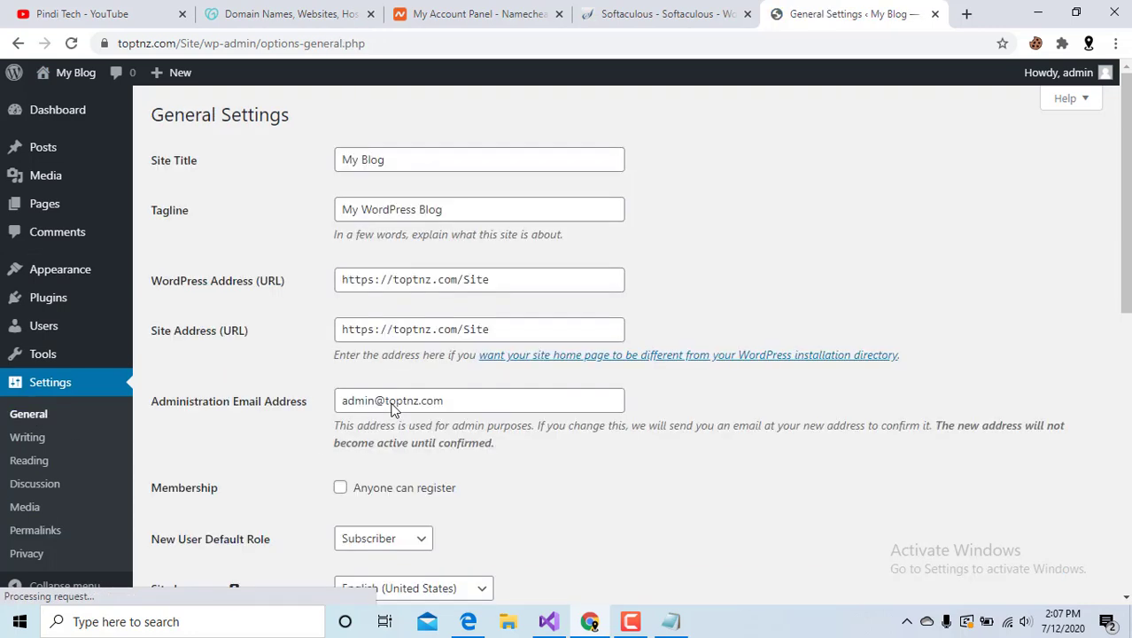
{"action": "left_click_drag", "start_coordinate": [397, 164], "coordinate": [324, 158]}
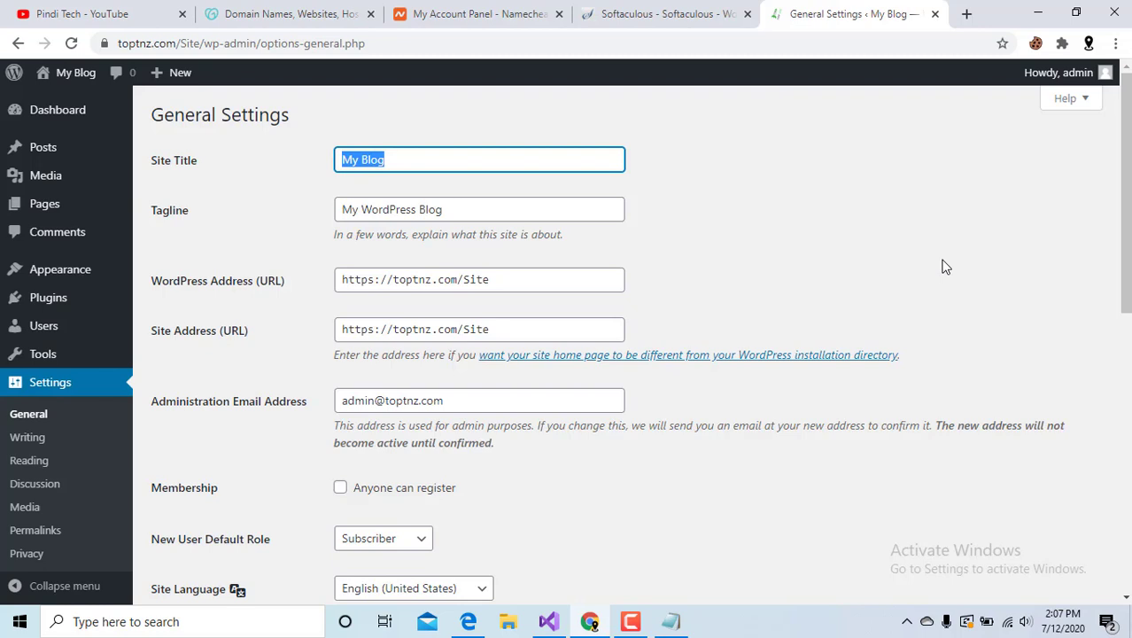
{"action": "type", "text": "Pi"}
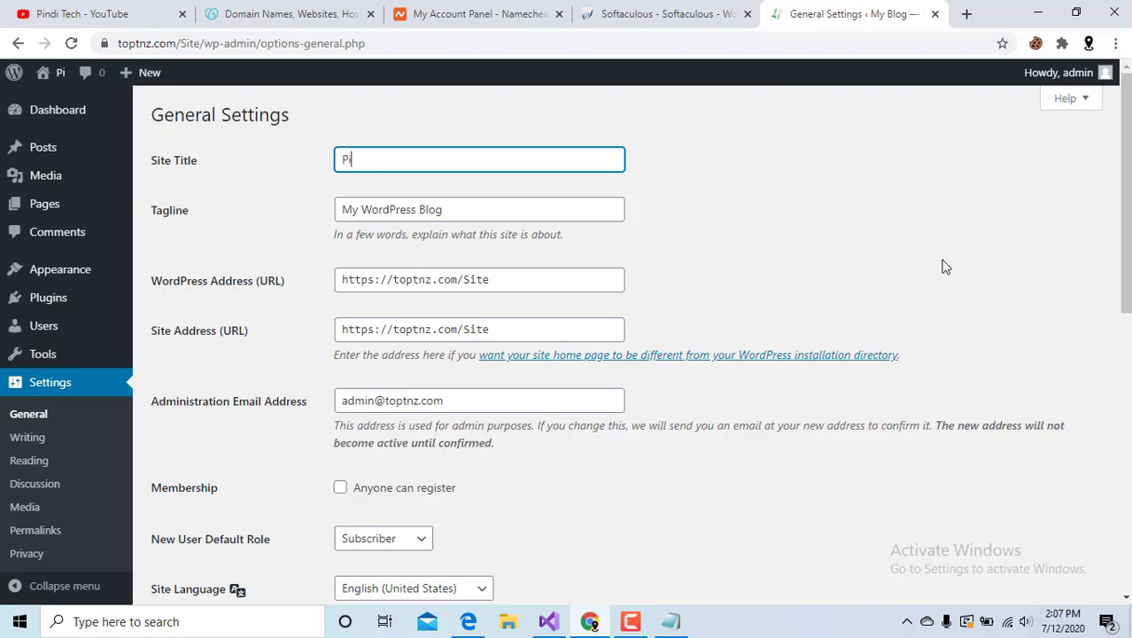
{"action": "type", "text": "ndi Tech"}
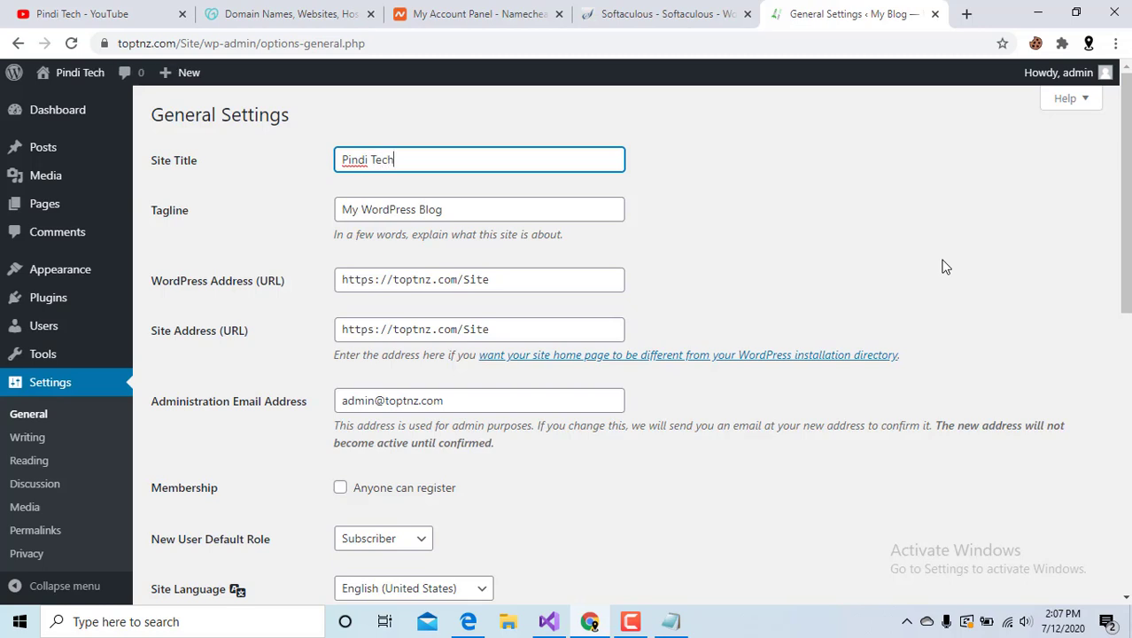
{"action": "key", "text": "Tab"}
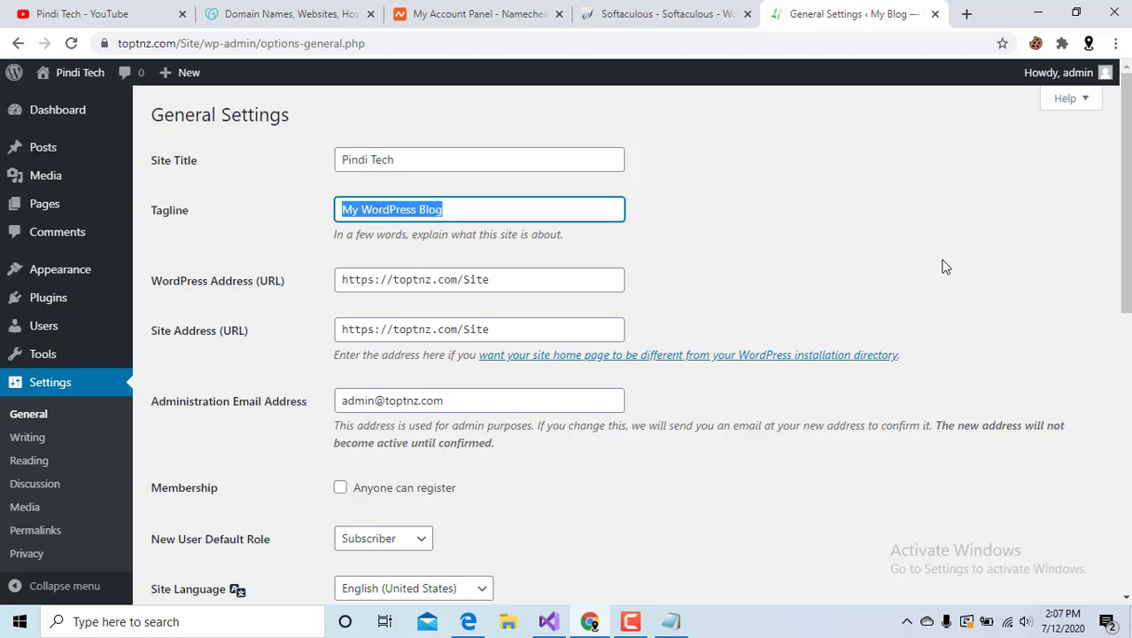
{"action": "type", "text": "L"}
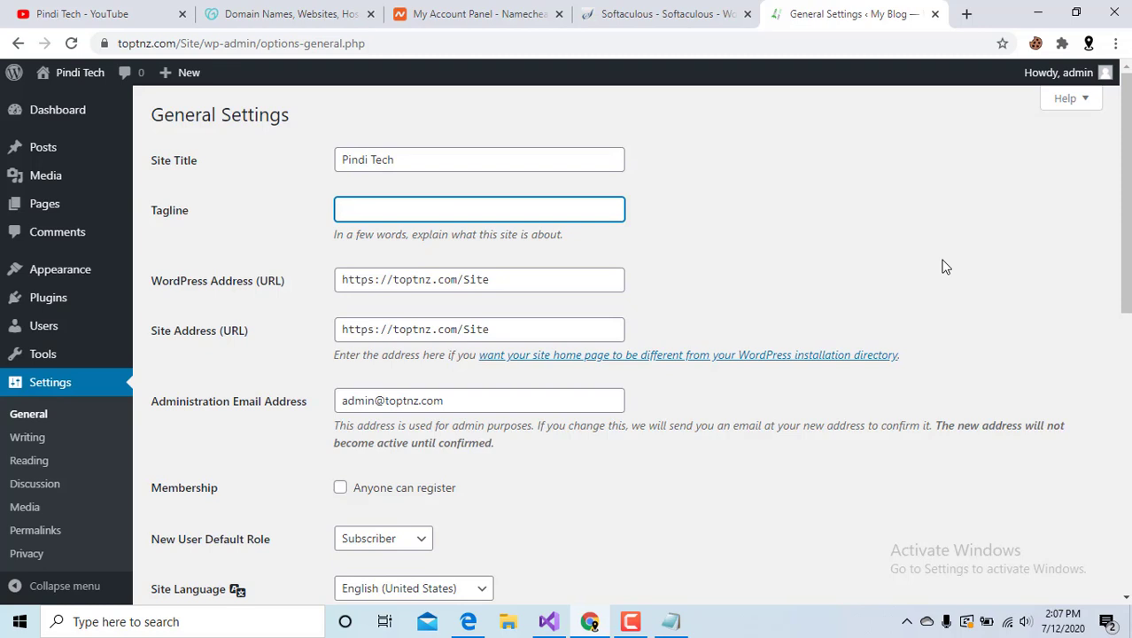
{"action": "type", "text": "irst WordPress We"}
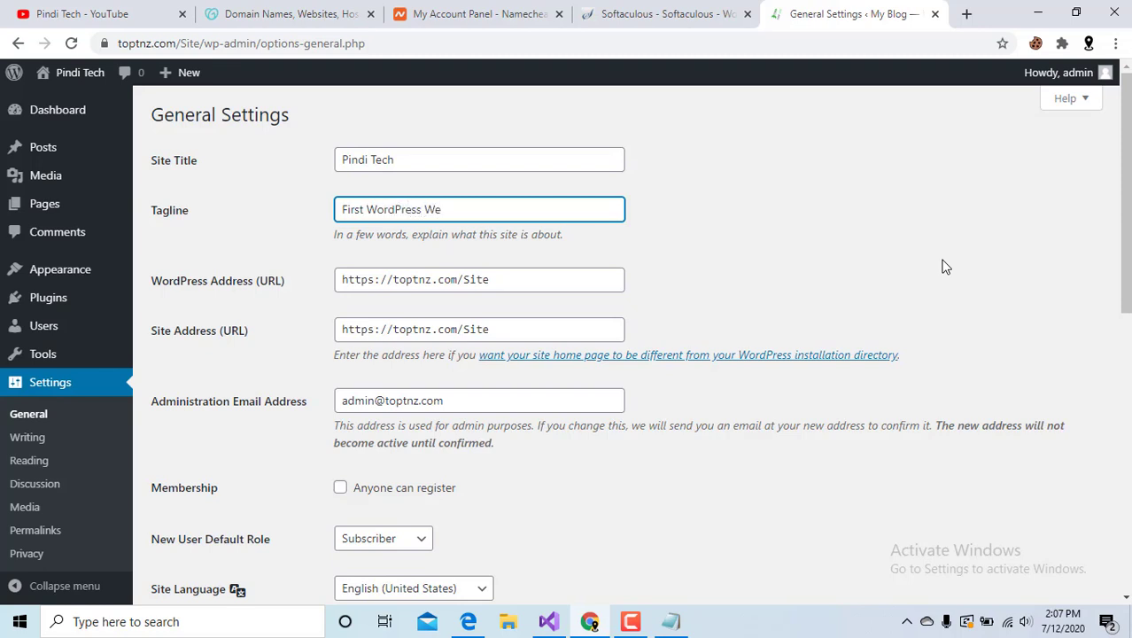
{"action": "type", "text": "bsite"}
{"action": "scroll", "coordinate": [620, 390], "scroll_direction": "down", "scroll_amount": 5}
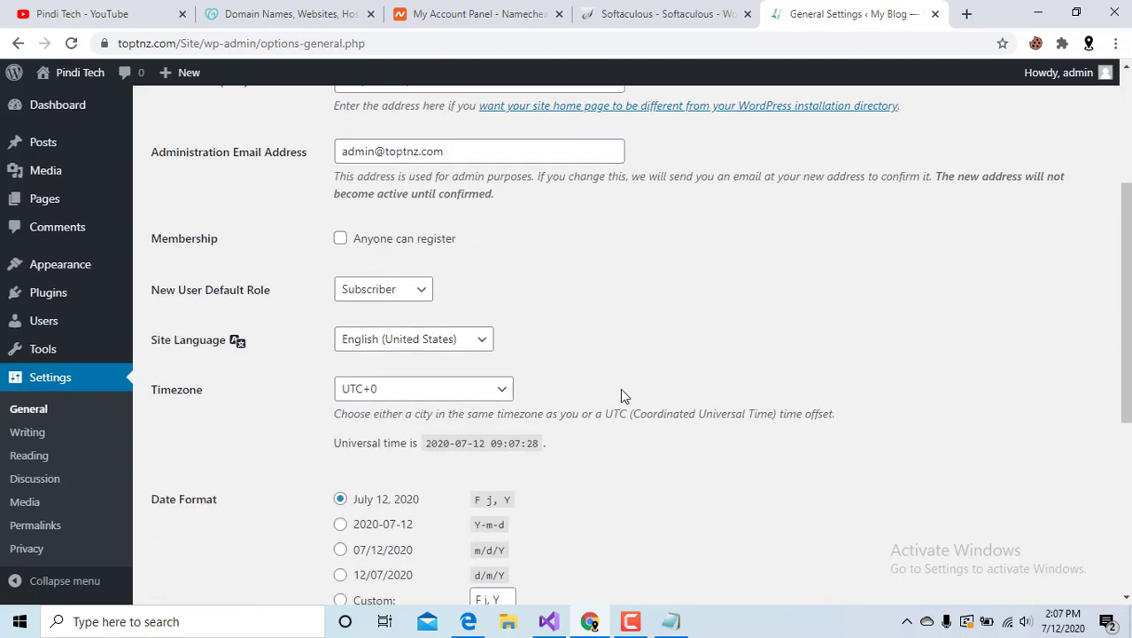
{"action": "scroll", "coordinate": [621, 397], "scroll_direction": "down", "scroll_amount": 3}
{"action": "left_click", "coordinate": [183, 523]}
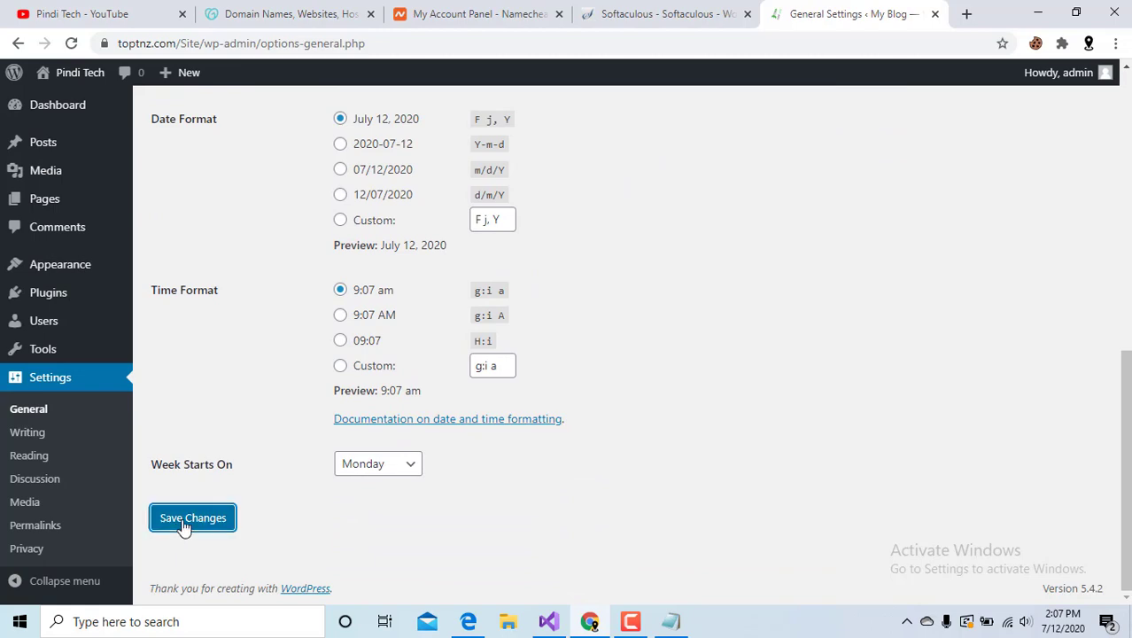
{"action": "scroll", "coordinate": [472, 241], "scroll_direction": "up", "scroll_amount": 10}
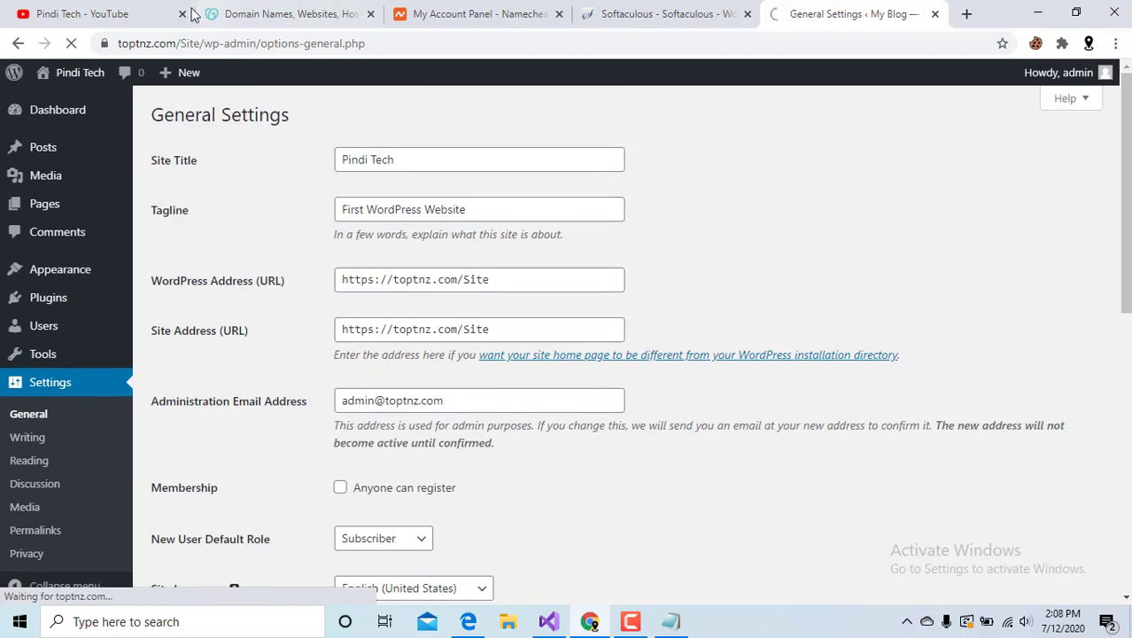
Open the live site from the admin bar's Visit Site link in a new tab and view it.
{"action": "mouse_move", "coordinate": [104, 107]}
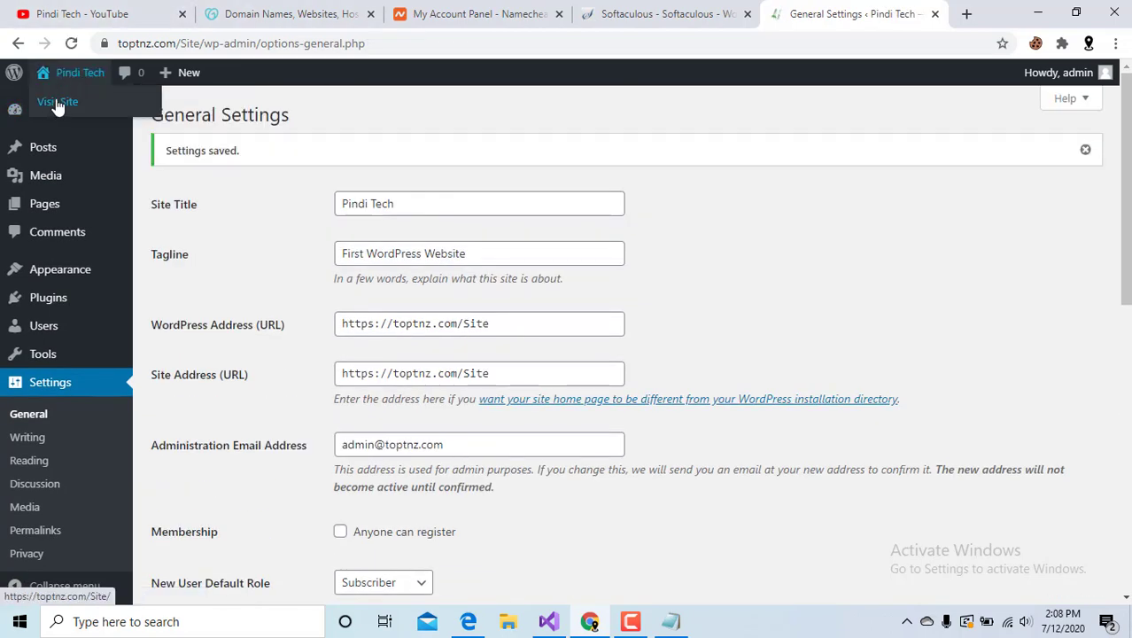
{"action": "right_click", "coordinate": [59, 93]}
{"action": "right_click", "coordinate": [44, 101]}
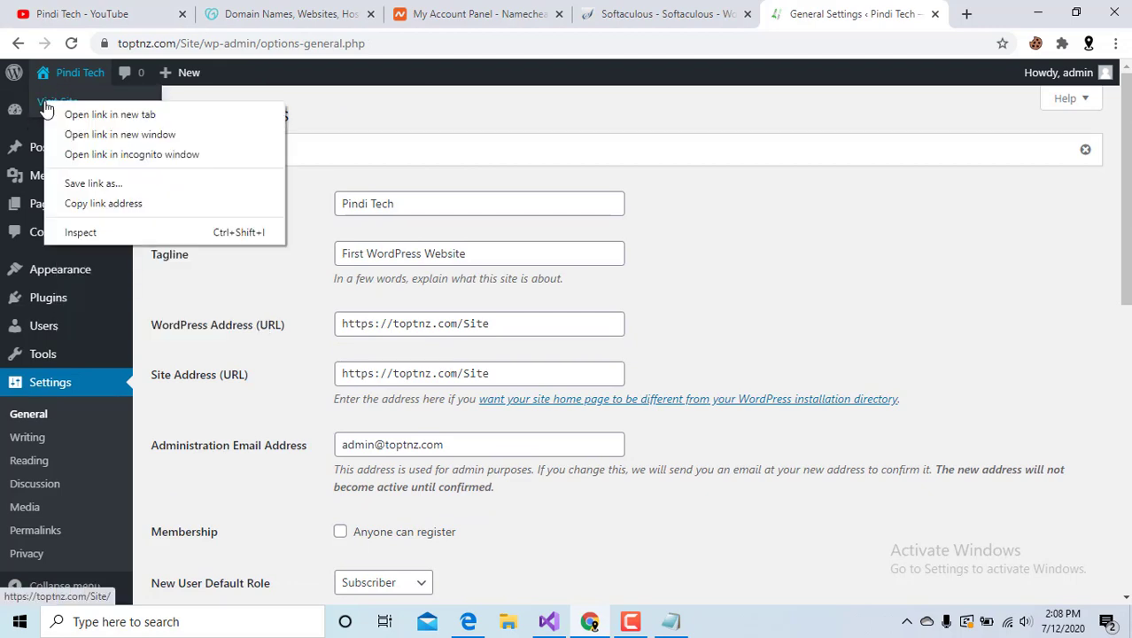
{"action": "left_click", "coordinate": [116, 116]}
{"action": "left_click", "coordinate": [864, 12]}
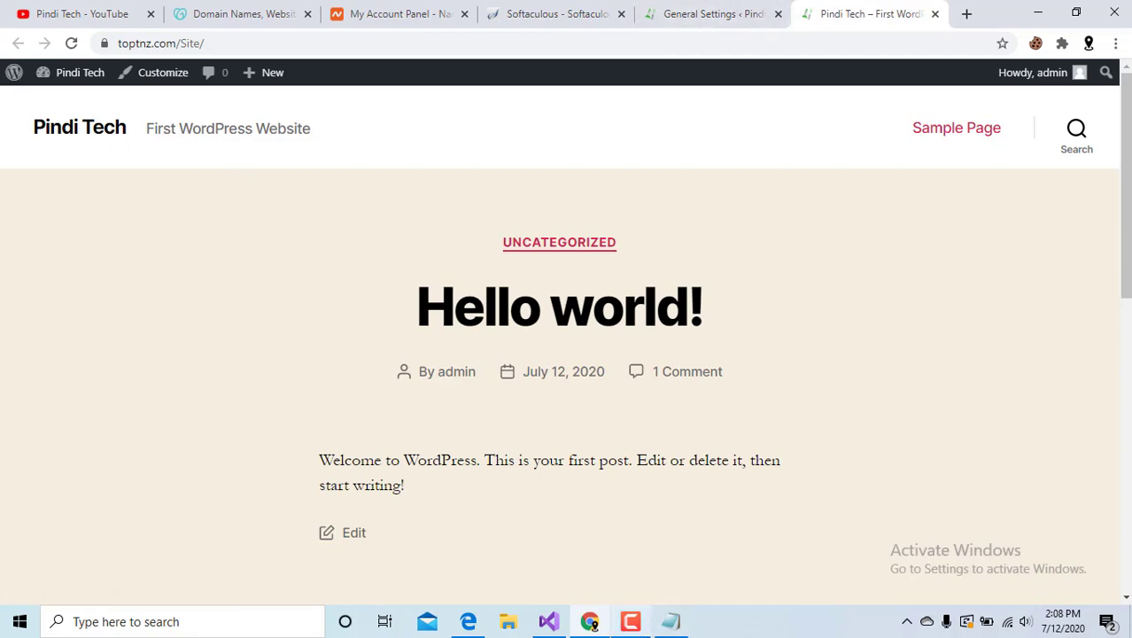
Skim the Notepad tutorial outline, minimize it, and return to Chrome's General Settings tab.
{"action": "left_click", "coordinate": [671, 622]}
{"action": "scroll", "coordinate": [630, 499], "scroll_direction": "down", "scroll_amount": 1}
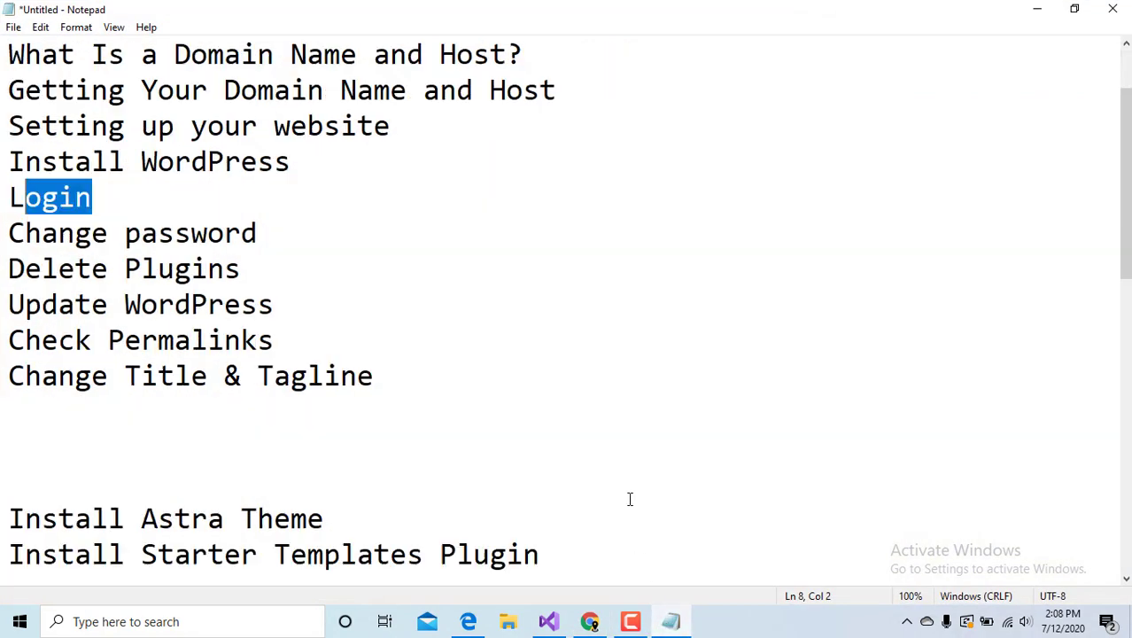
{"action": "scroll", "coordinate": [630, 499], "scroll_direction": "up", "scroll_amount": 1}
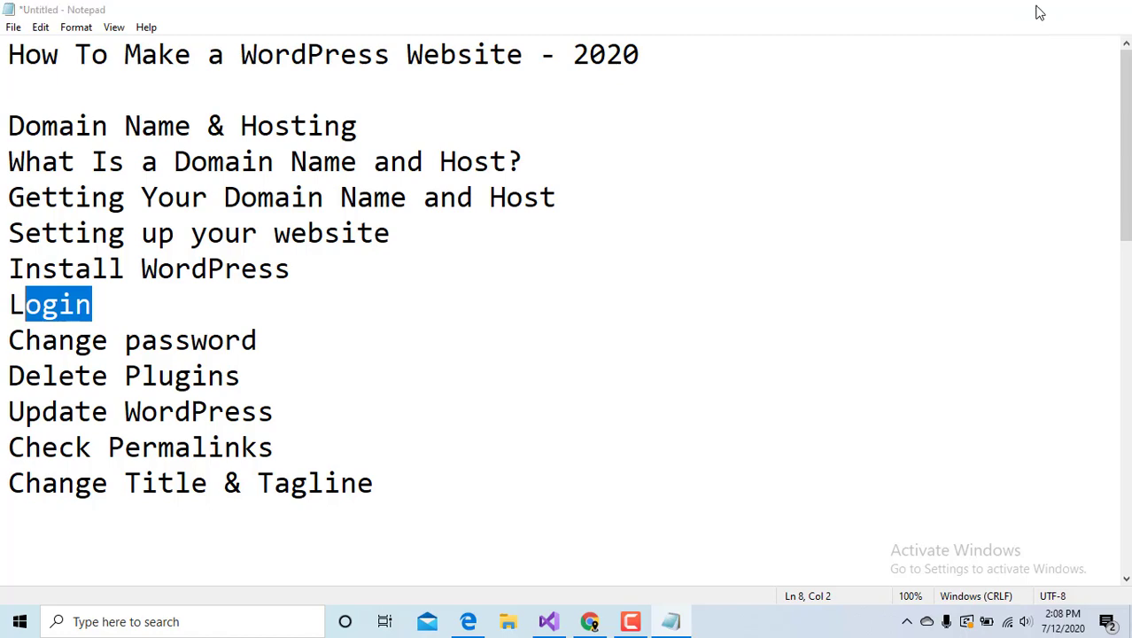
{"action": "left_click", "coordinate": [1037, 10]}
{"action": "left_click", "coordinate": [696, 10]}
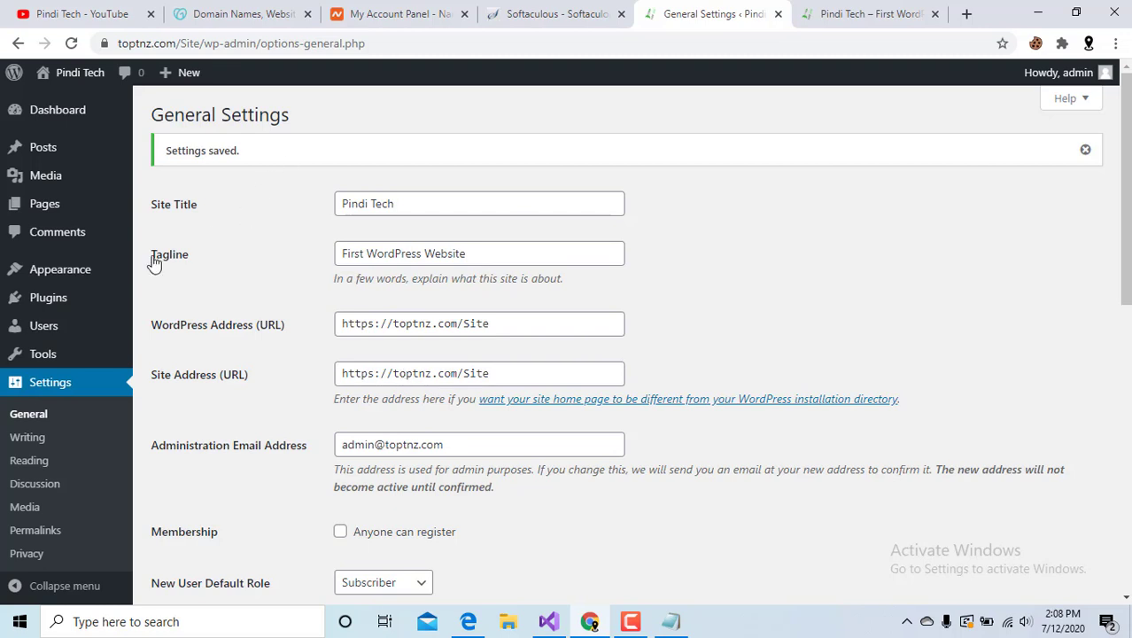
From Appearance > Themes, go to Add New to browse the featured themes.
{"action": "mouse_move", "coordinate": [63, 277]}
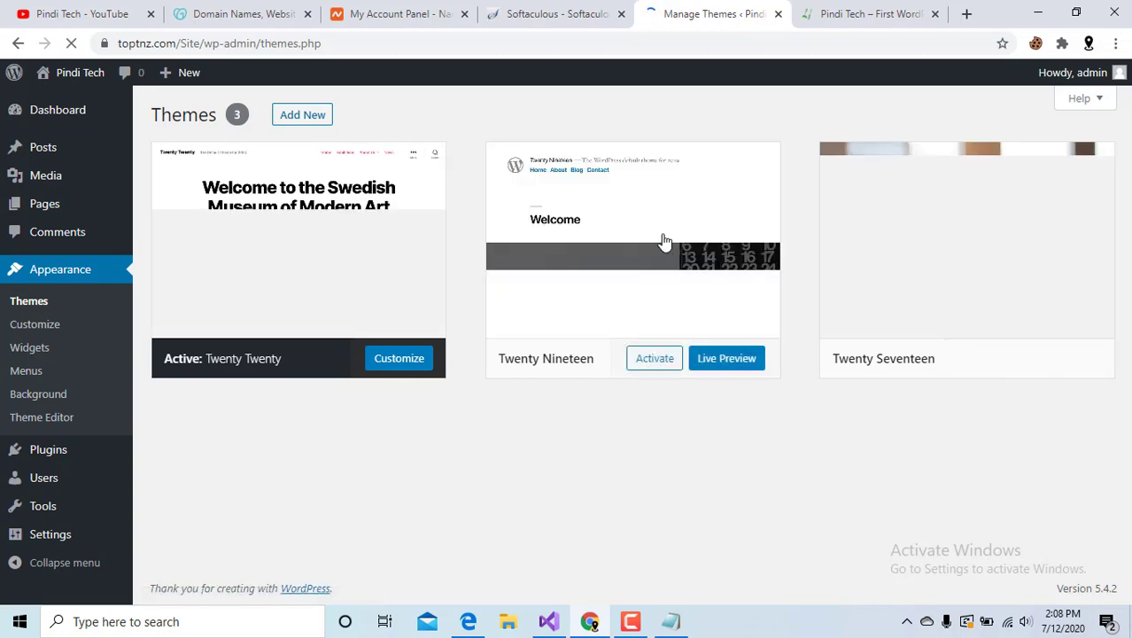
{"action": "left_click", "coordinate": [316, 124]}
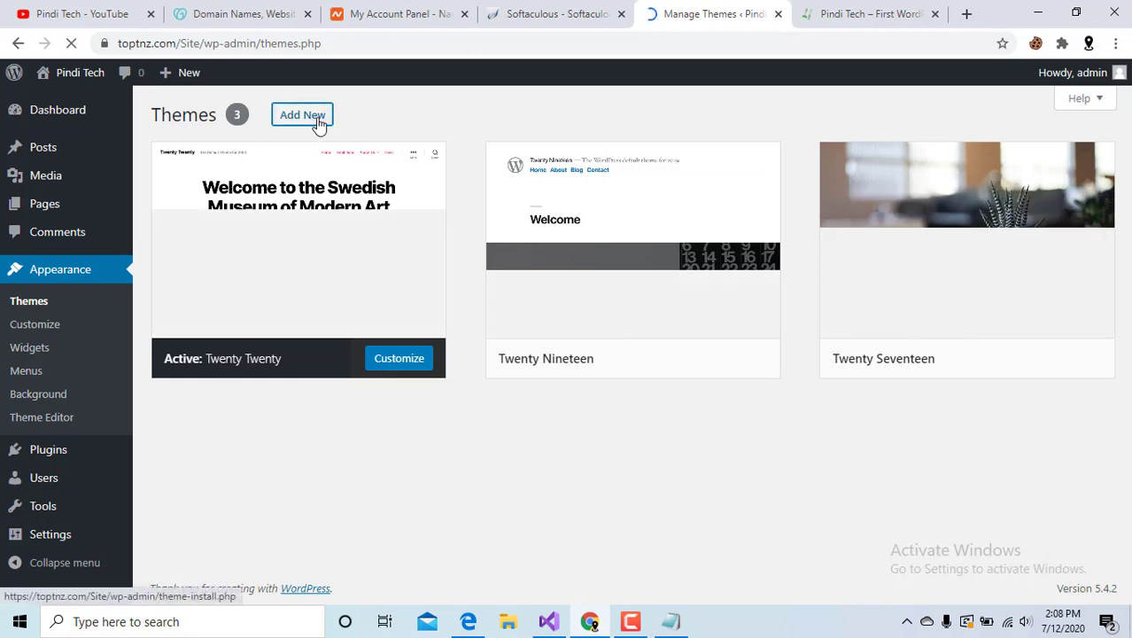
{"action": "mouse_move", "coordinate": [844, 217]}
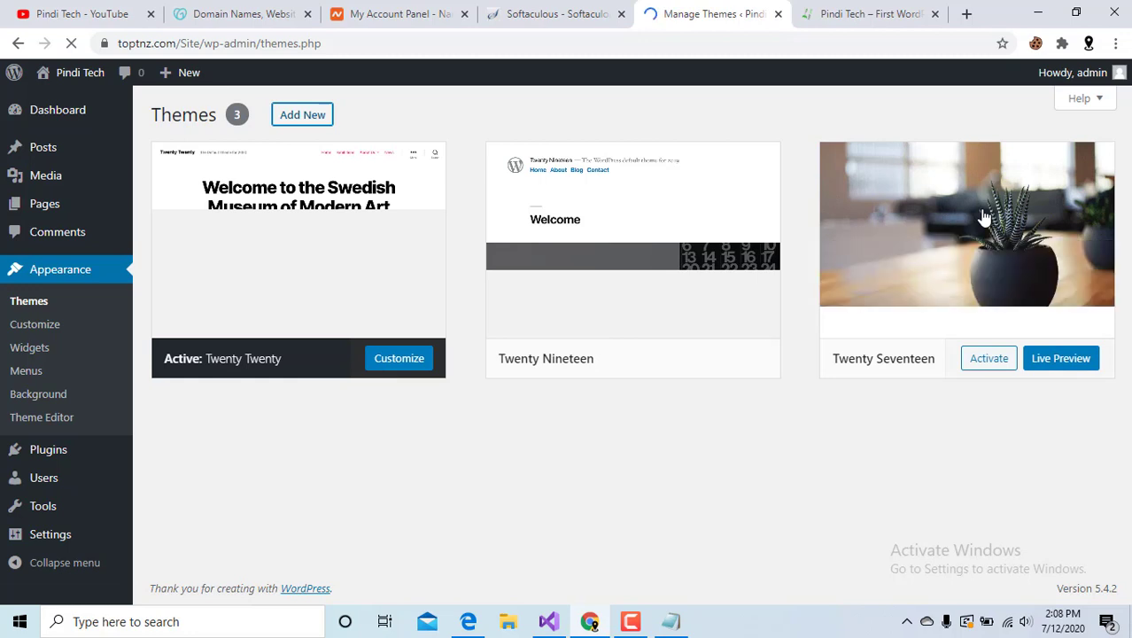
{"action": "mouse_move", "coordinate": [618, 190]}
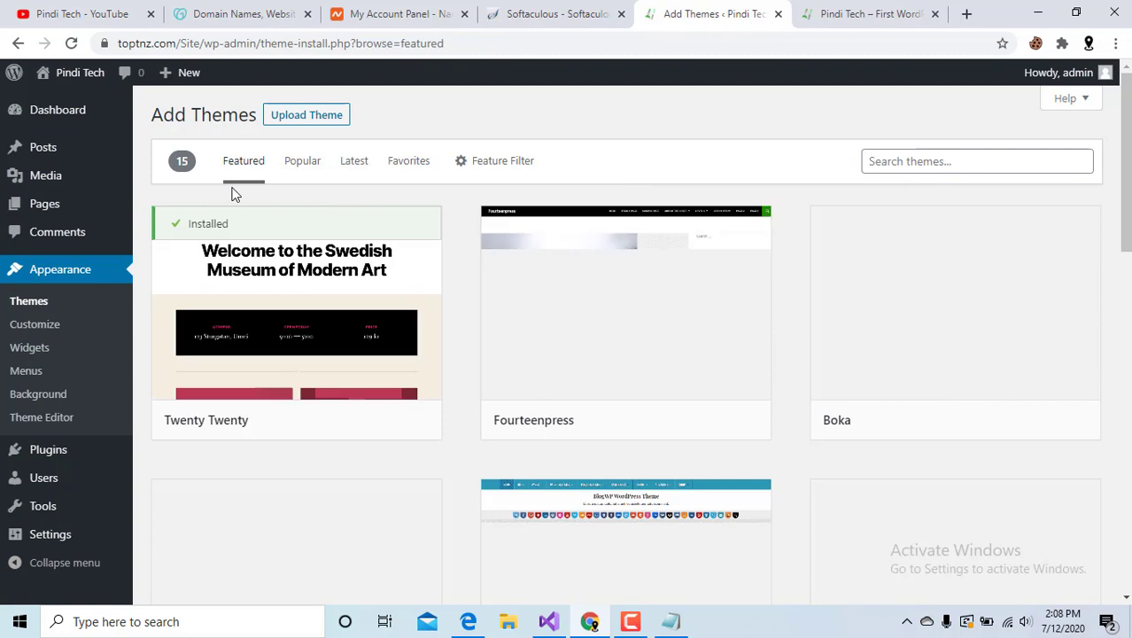
Search the theme catalogue for 'ast', then install and activate the Astra theme.
{"action": "left_click", "coordinate": [947, 160]}
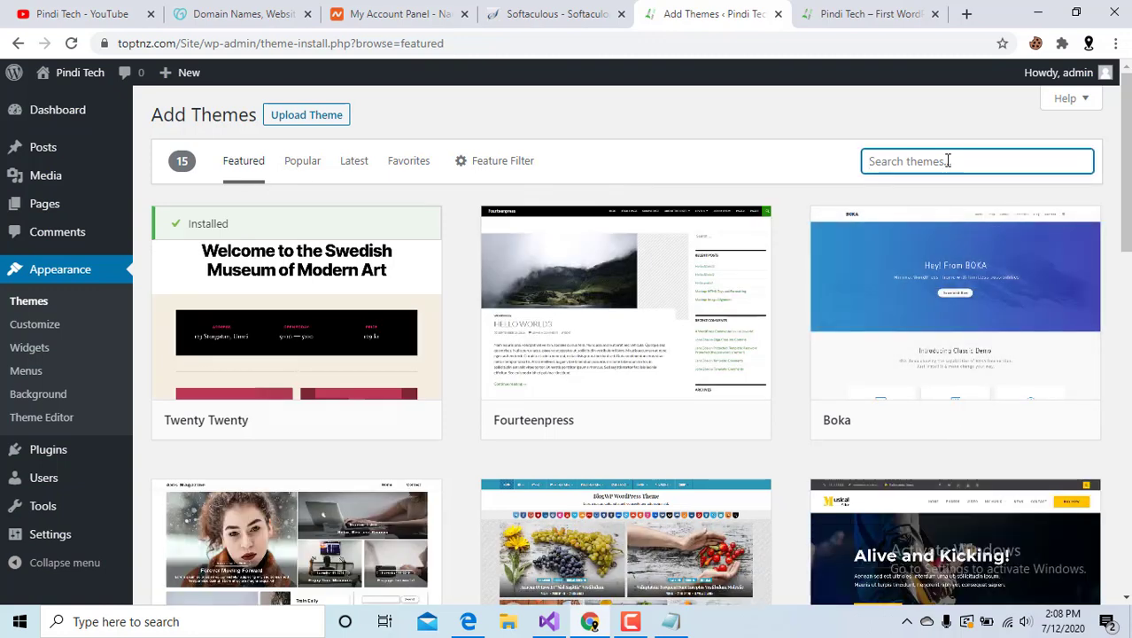
{"action": "type", "text": "astra"}
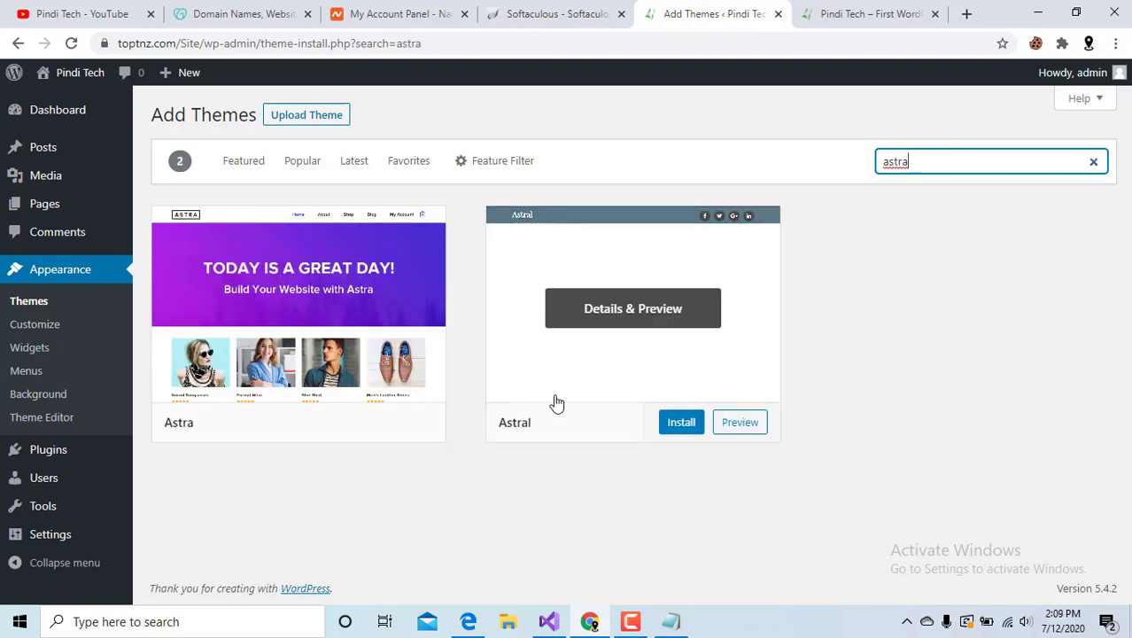
{"action": "left_click", "coordinate": [345, 427]}
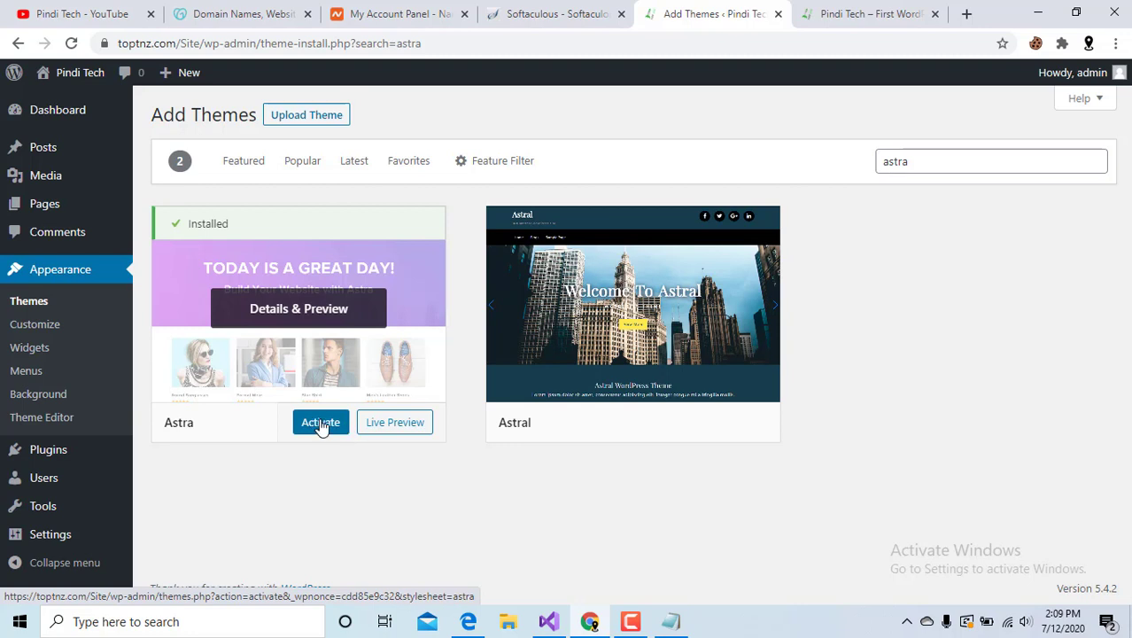
{"action": "left_click", "coordinate": [317, 422]}
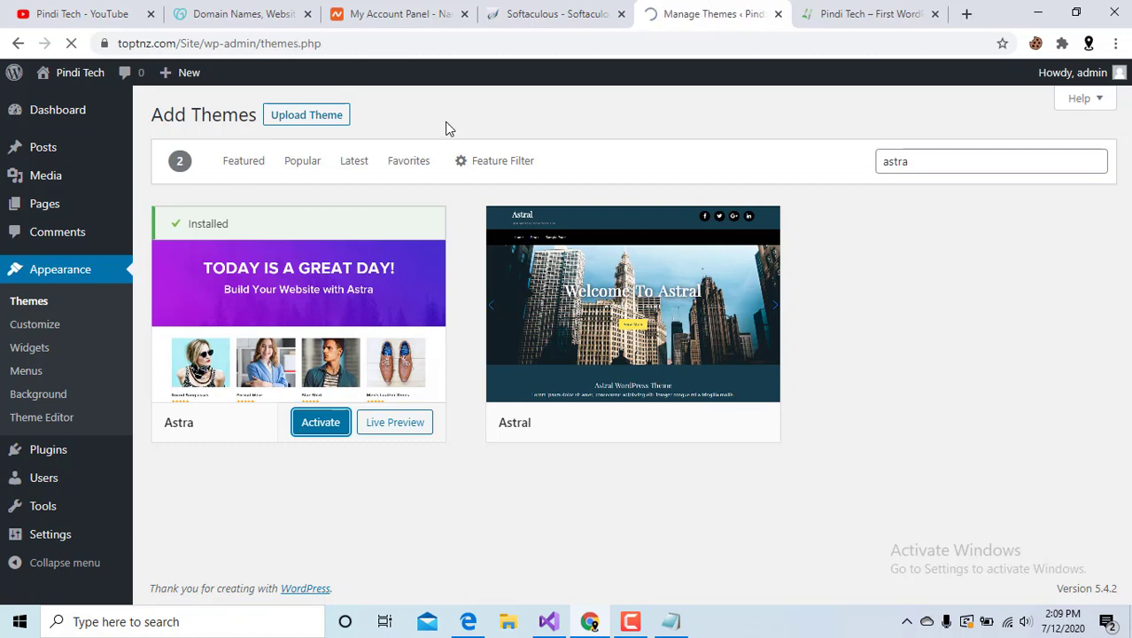
With Astra active, open Appearance > Astra Options.
{"action": "scroll", "coordinate": [286, 301], "scroll_direction": "down", "scroll_amount": 2}
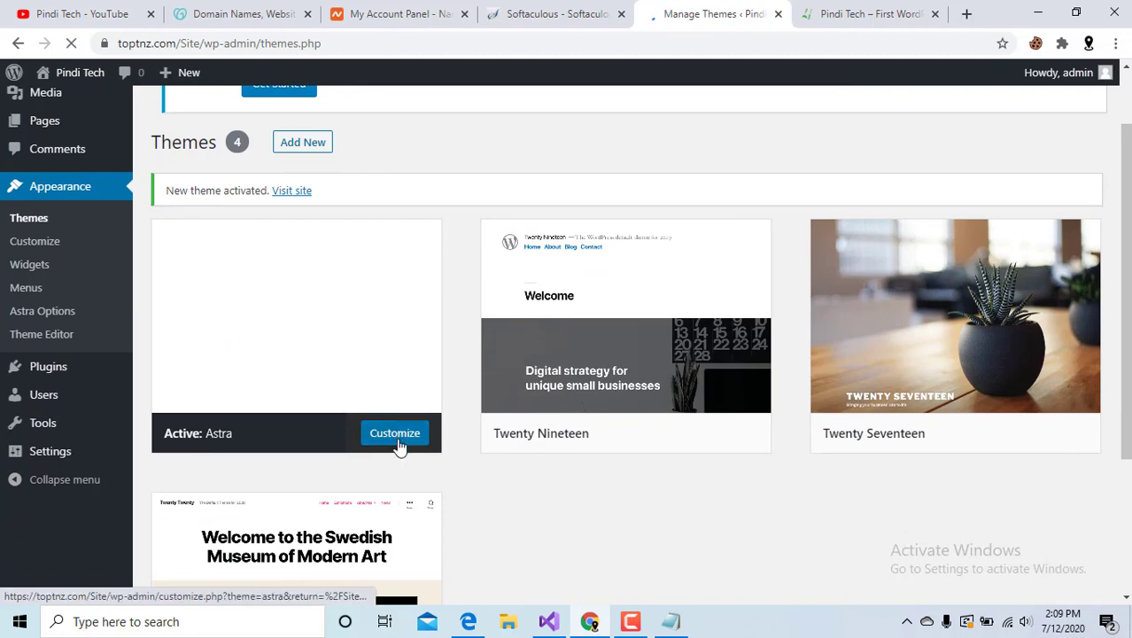
{"action": "scroll", "coordinate": [323, 398], "scroll_direction": "down", "scroll_amount": 1}
{"action": "scroll", "coordinate": [323, 395], "scroll_direction": "up", "scroll_amount": 2}
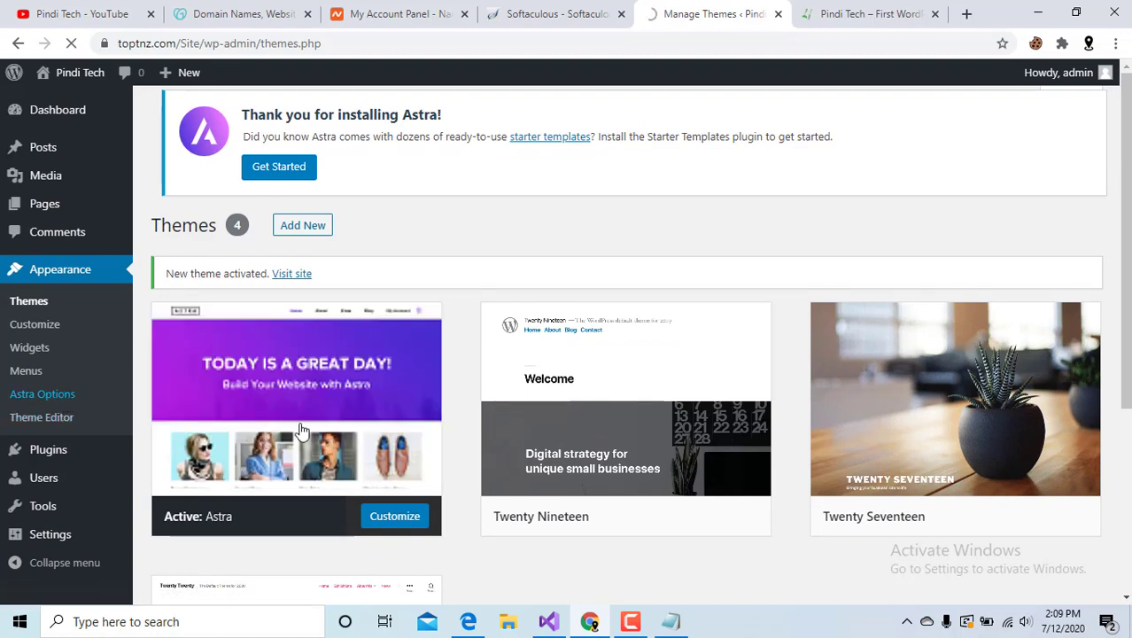
{"action": "left_click", "coordinate": [45, 401]}
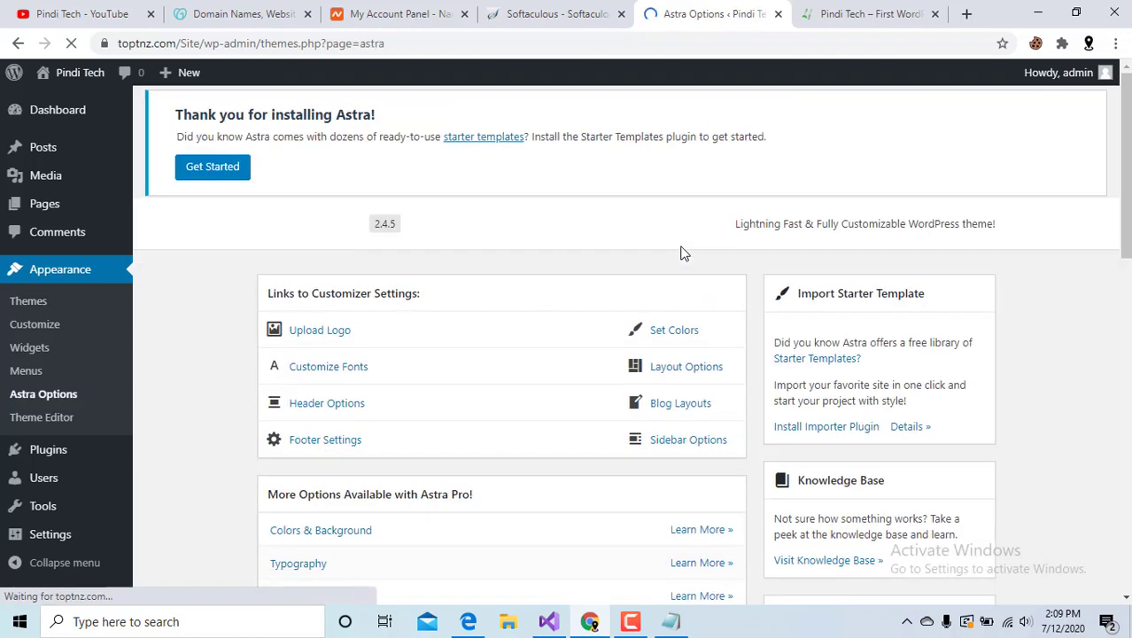
Install the Importer Plugin from the Import Starter Template section of Astra Options.
{"action": "scroll", "coordinate": [810, 461], "scroll_direction": "down", "scroll_amount": 2}
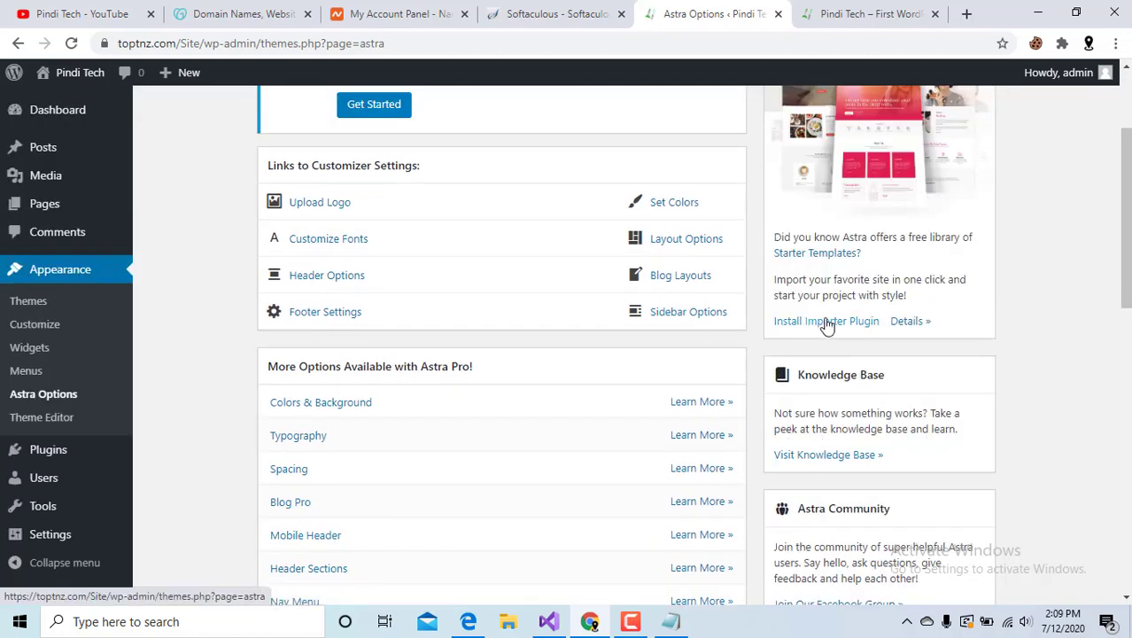
{"action": "left_click", "coordinate": [826, 323]}
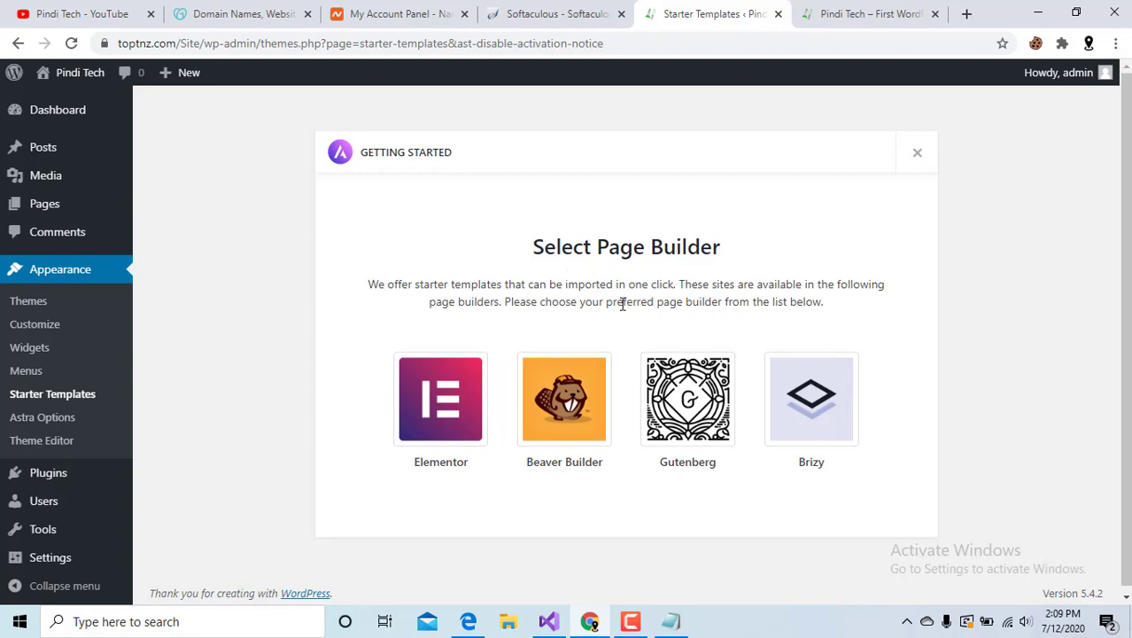
Choose Elementor as the page builder and reload Starter Templates to list the template library.
{"action": "left_click", "coordinate": [410, 434]}
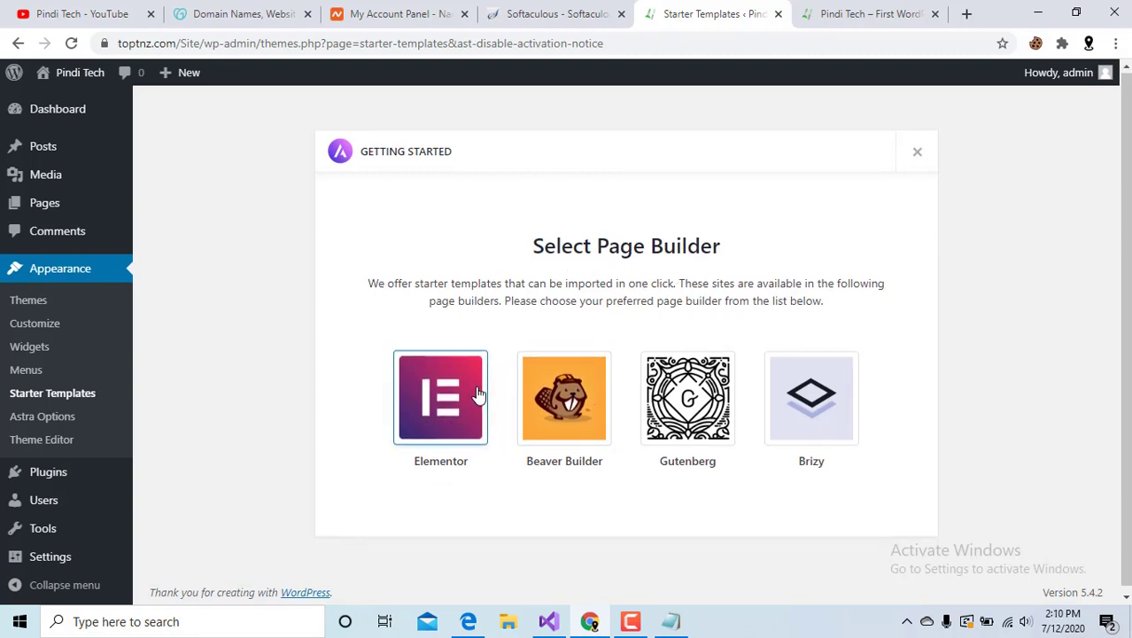
{"action": "scroll", "coordinate": [460, 447], "scroll_direction": "down", "scroll_amount": 1}
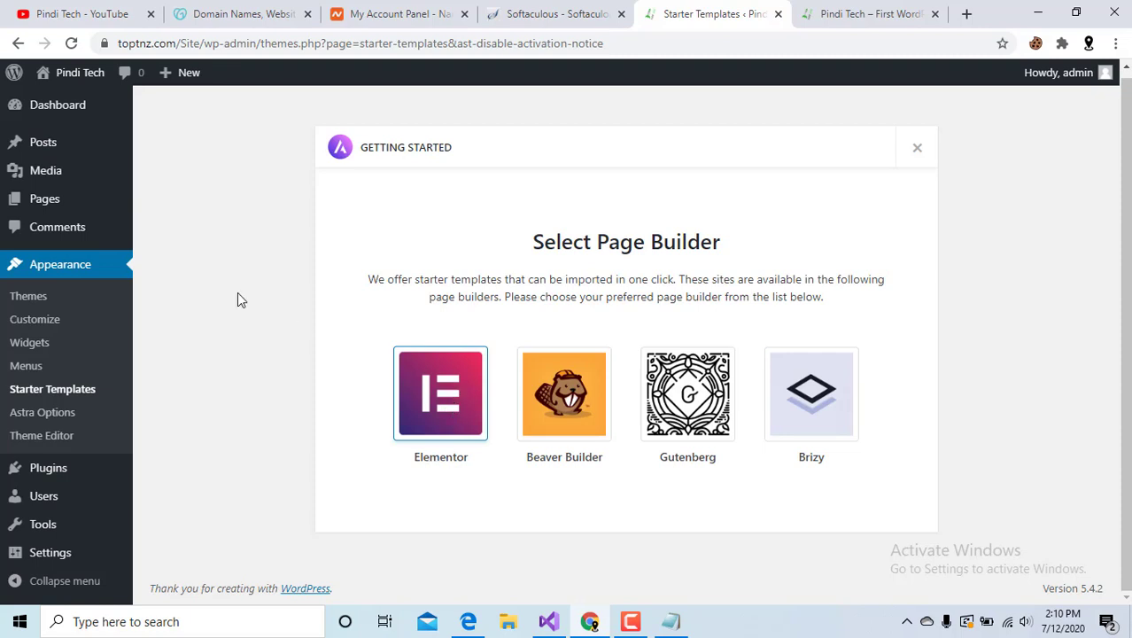
{"action": "left_click", "coordinate": [82, 394]}
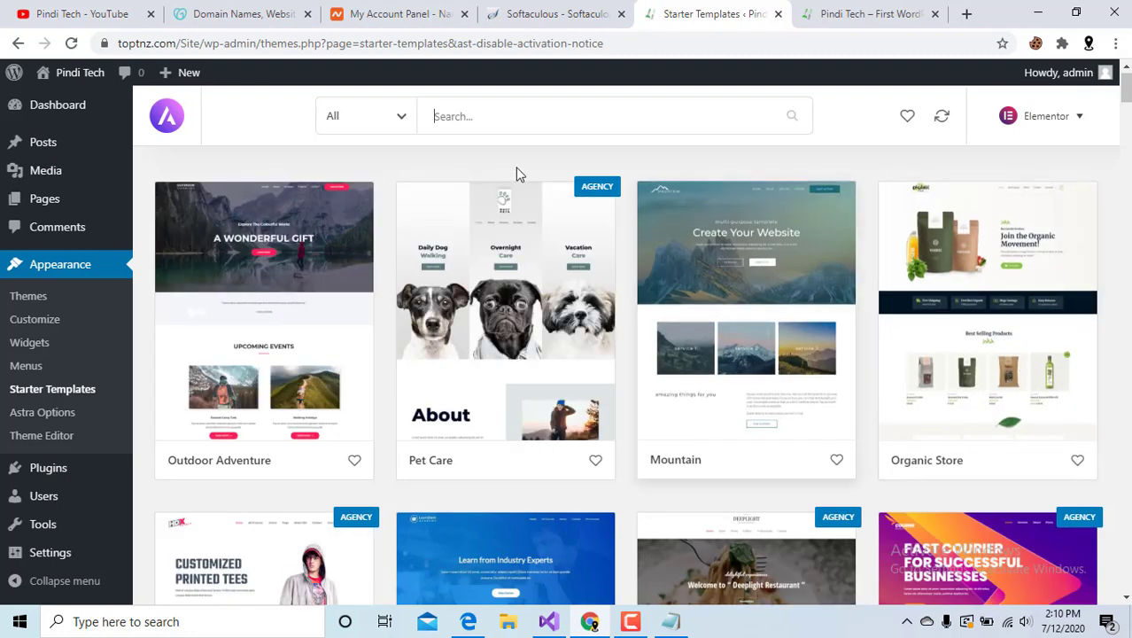
Filter the starter templates to free ones and open the Outdoor Adventure template's details.
{"action": "left_click", "coordinate": [388, 122]}
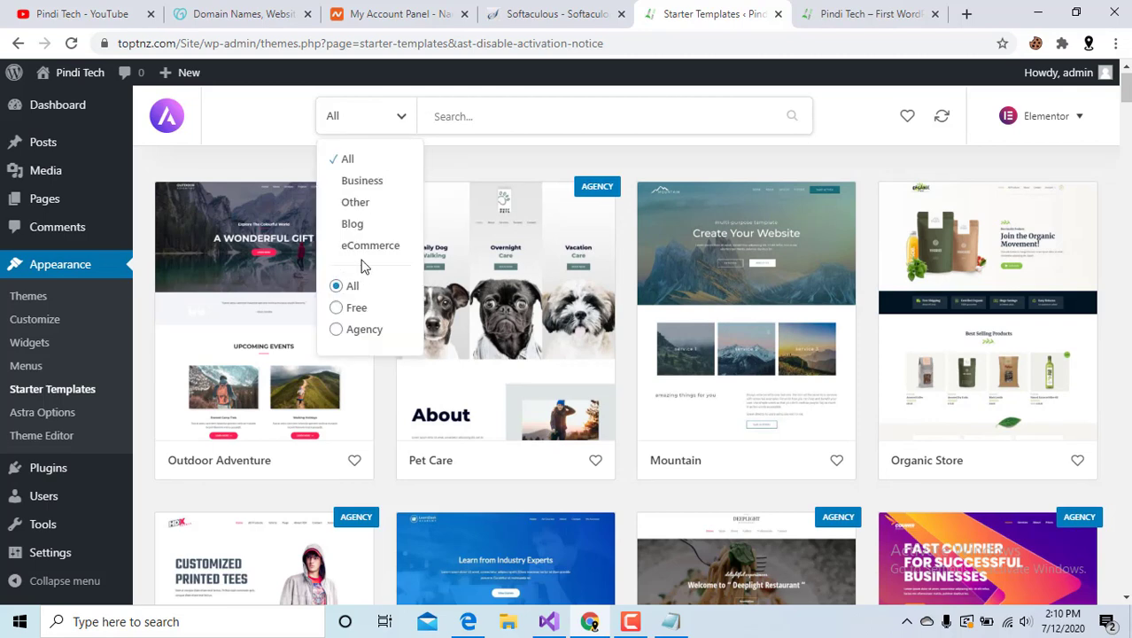
{"action": "left_click", "coordinate": [355, 310]}
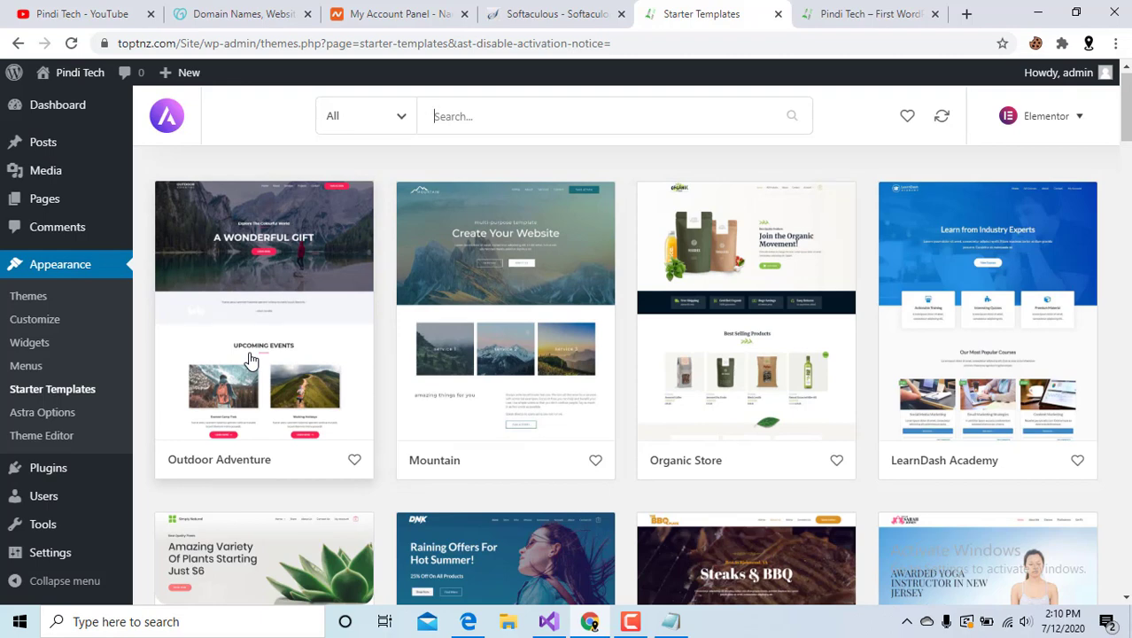
{"action": "left_click", "coordinate": [251, 358]}
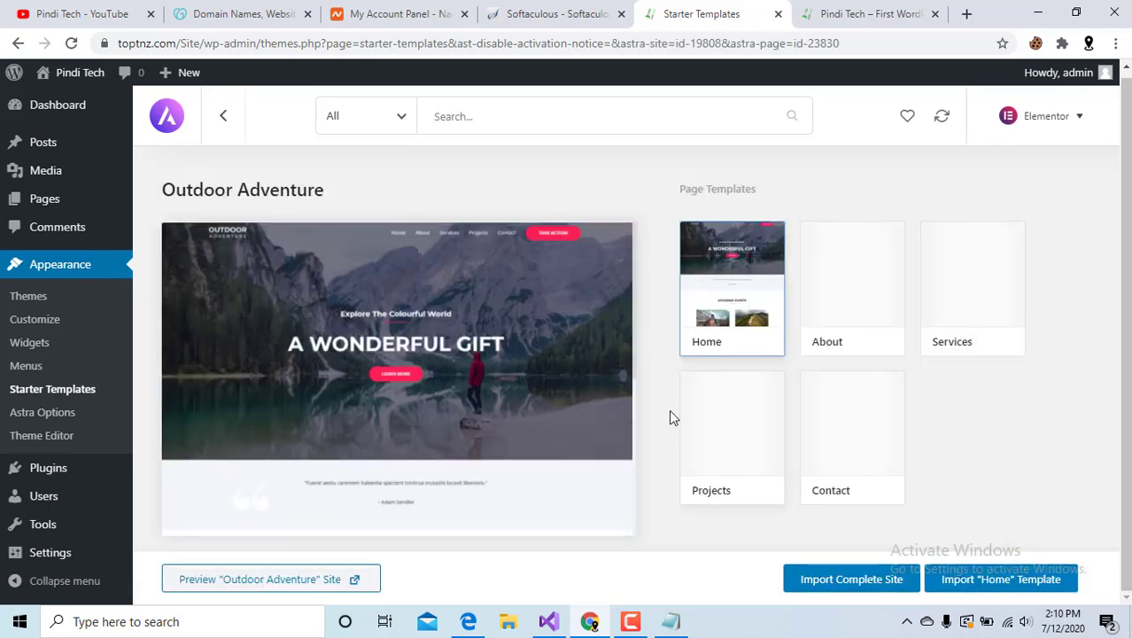
Start the complete Outdoor Adventure site import with default options, then view the live site tab.
{"action": "left_click", "coordinate": [846, 583]}
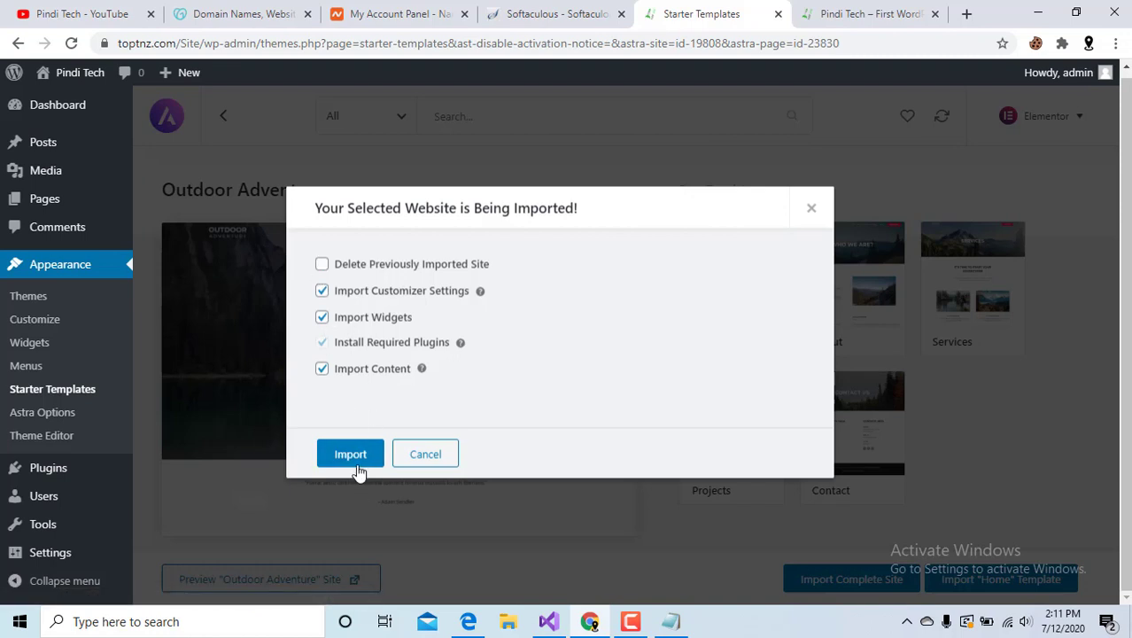
{"action": "left_click", "coordinate": [350, 455]}
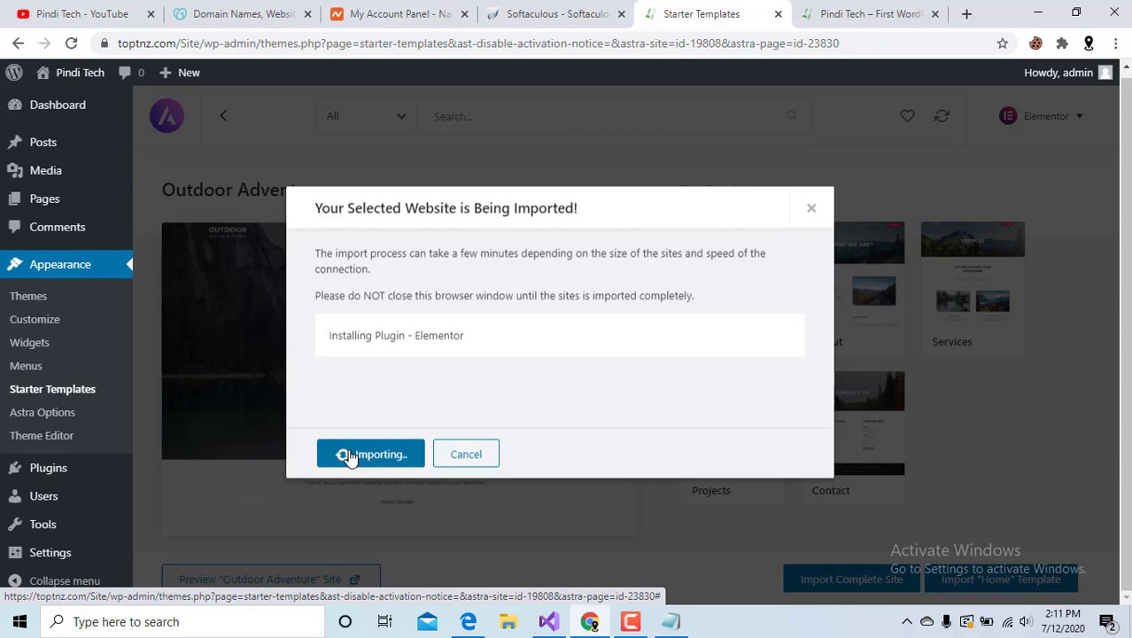
{"action": "left_click", "coordinate": [846, 9]}
Skim the Hello world post, check the import progress, then bring up the Notepad outline.
{"action": "scroll", "coordinate": [554, 303], "scroll_direction": "down", "scroll_amount": 3}
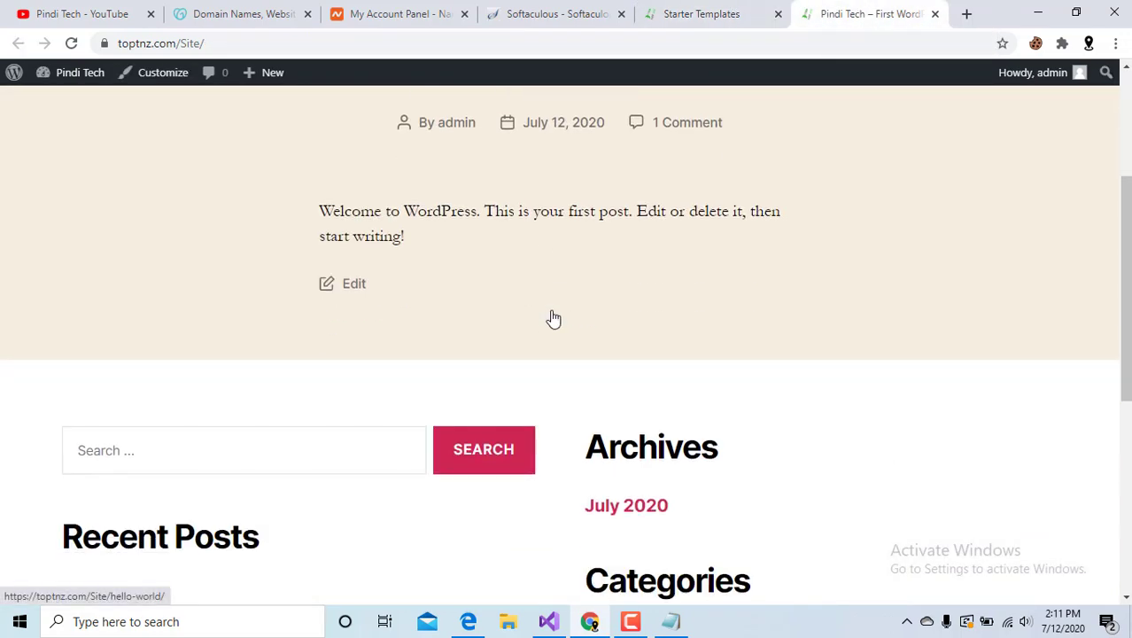
{"action": "scroll", "coordinate": [553, 318], "scroll_direction": "down", "scroll_amount": 5}
{"action": "scroll", "coordinate": [551, 319], "scroll_direction": "up", "scroll_amount": 8}
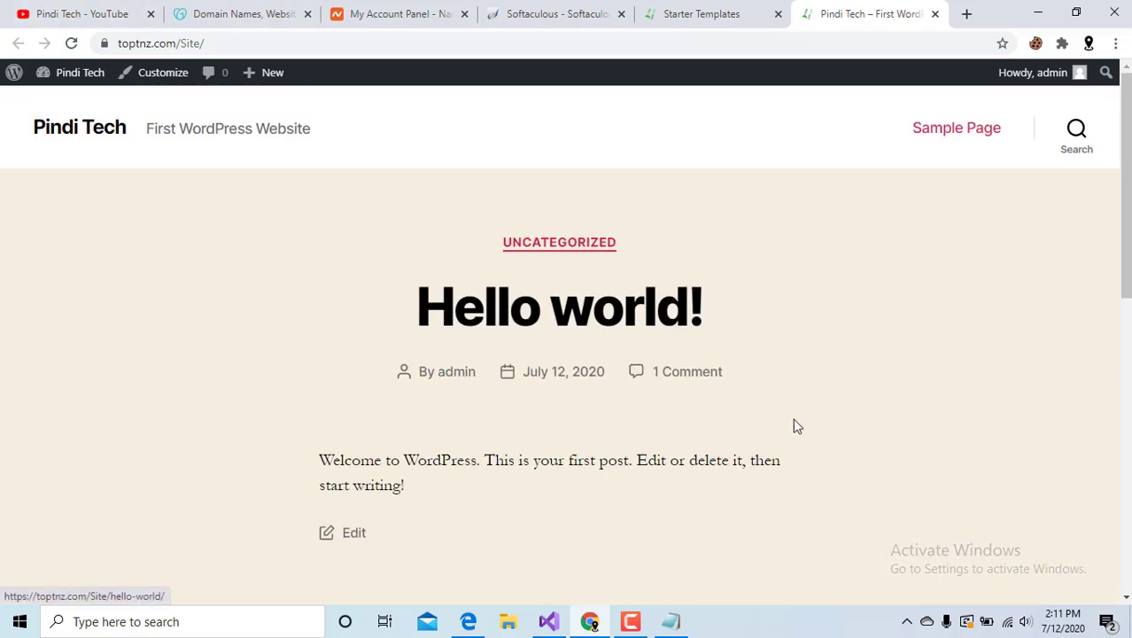
{"action": "left_click", "coordinate": [689, 11]}
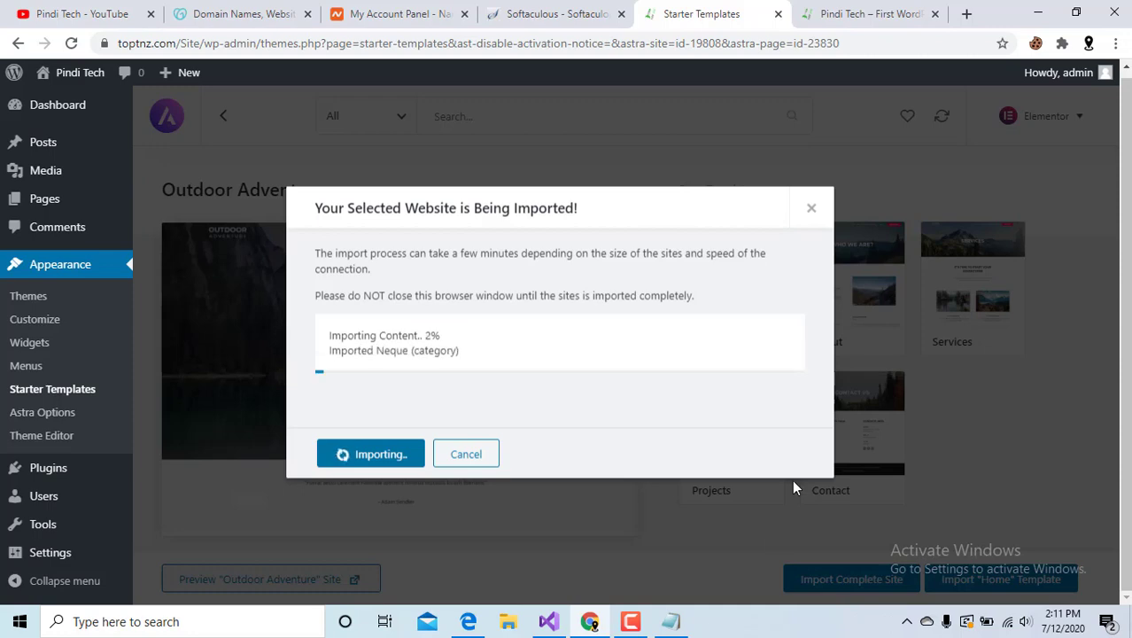
{"action": "left_click", "coordinate": [671, 621]}
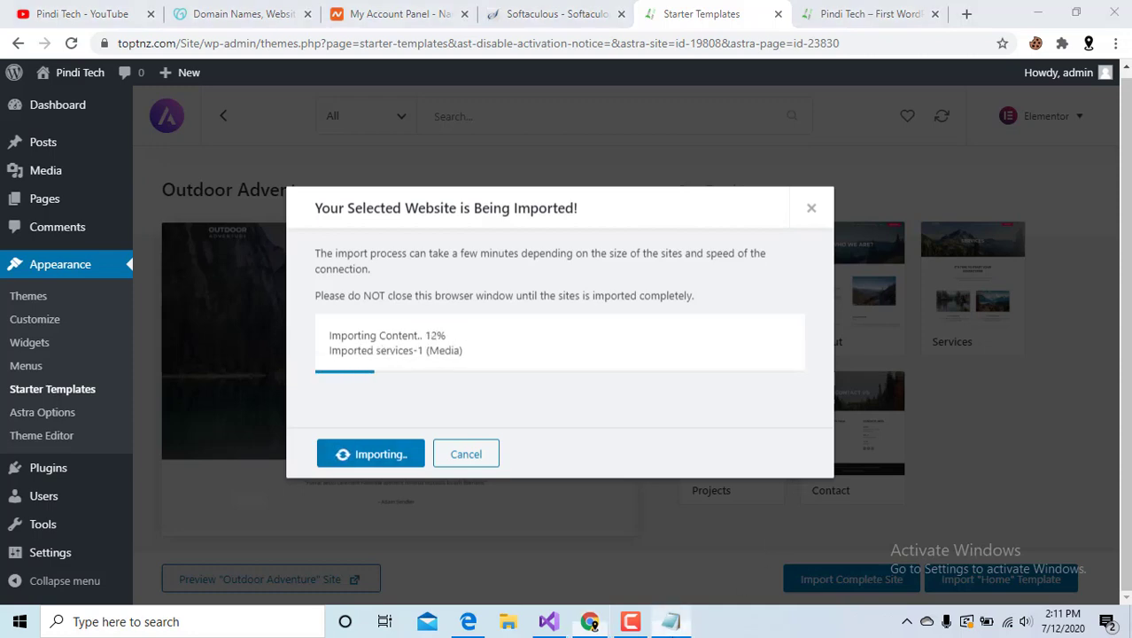
{"action": "scroll", "coordinate": [418, 447], "scroll_direction": "down", "scroll_amount": 1}
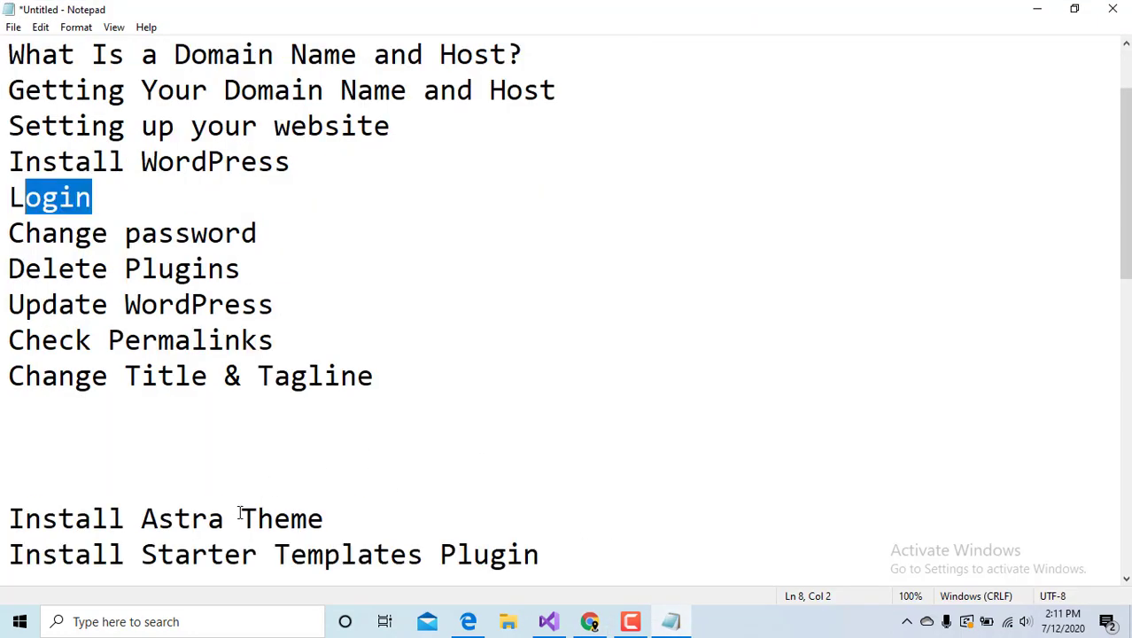
Scroll the Notepad outline, then minimize it to return to the site import.
{"action": "scroll", "coordinate": [173, 548], "scroll_direction": "down", "scroll_amount": 1}
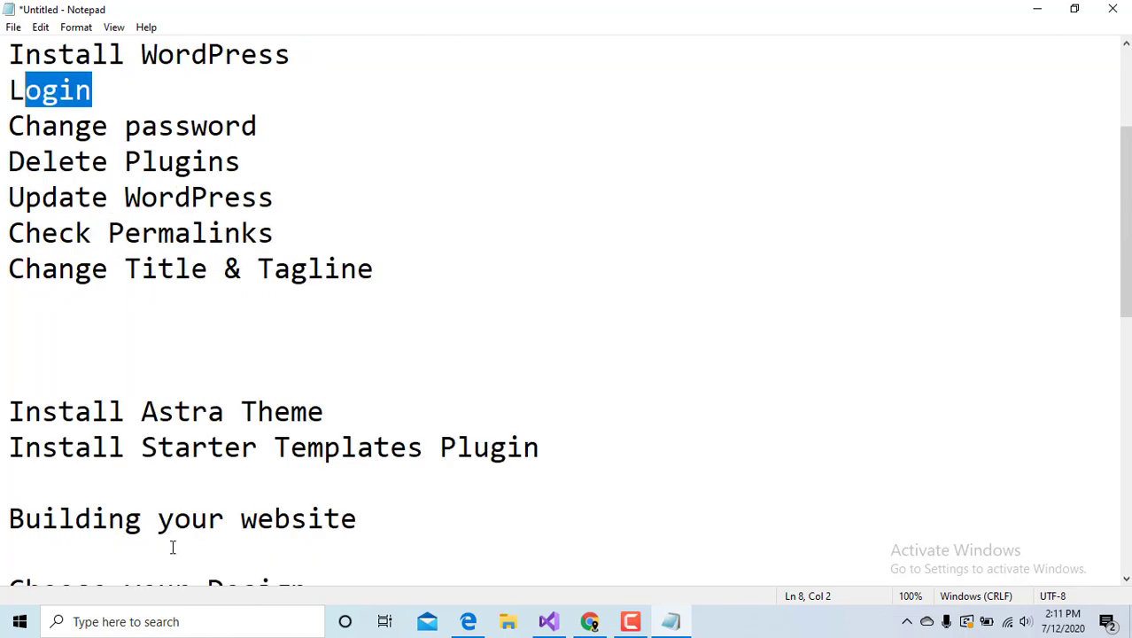
{"action": "left_click", "coordinate": [1037, 9]}
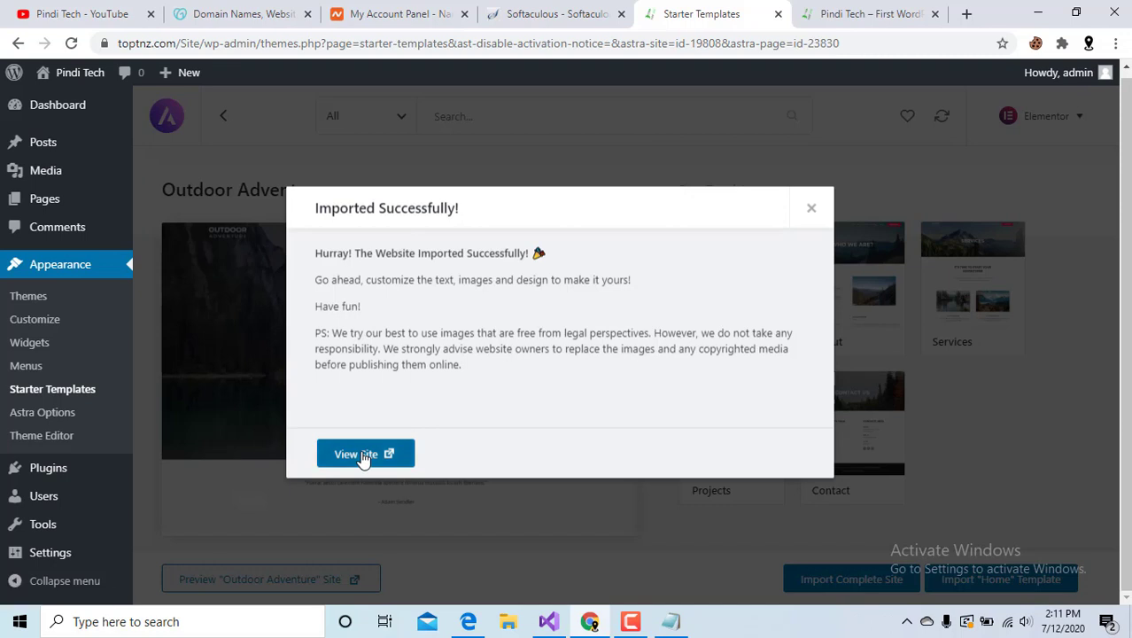
View the newly imported Outdoor Adventure home page and scroll through it.
{"action": "left_click", "coordinate": [370, 452]}
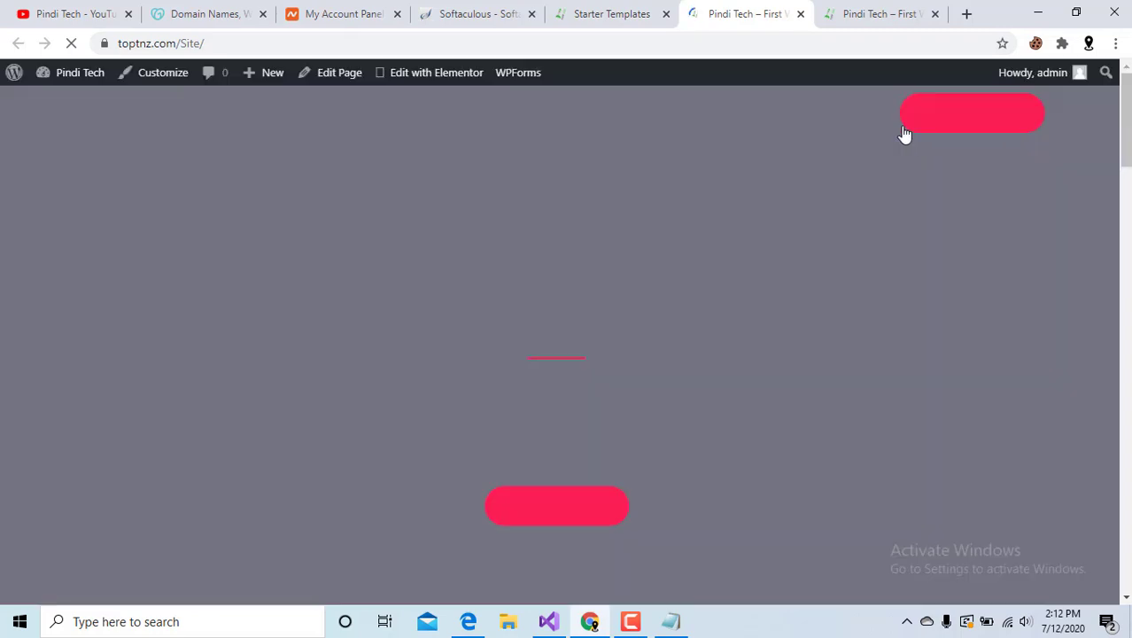
{"action": "scroll", "coordinate": [699, 292], "scroll_direction": "down", "scroll_amount": 10}
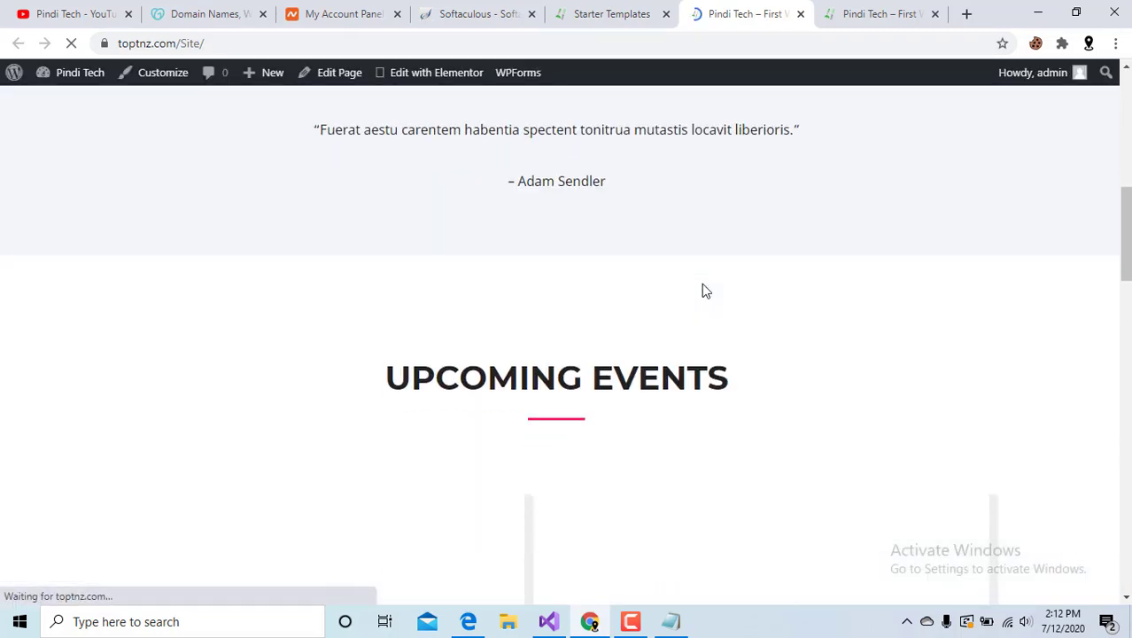
{"action": "left_click", "coordinate": [864, 9]}
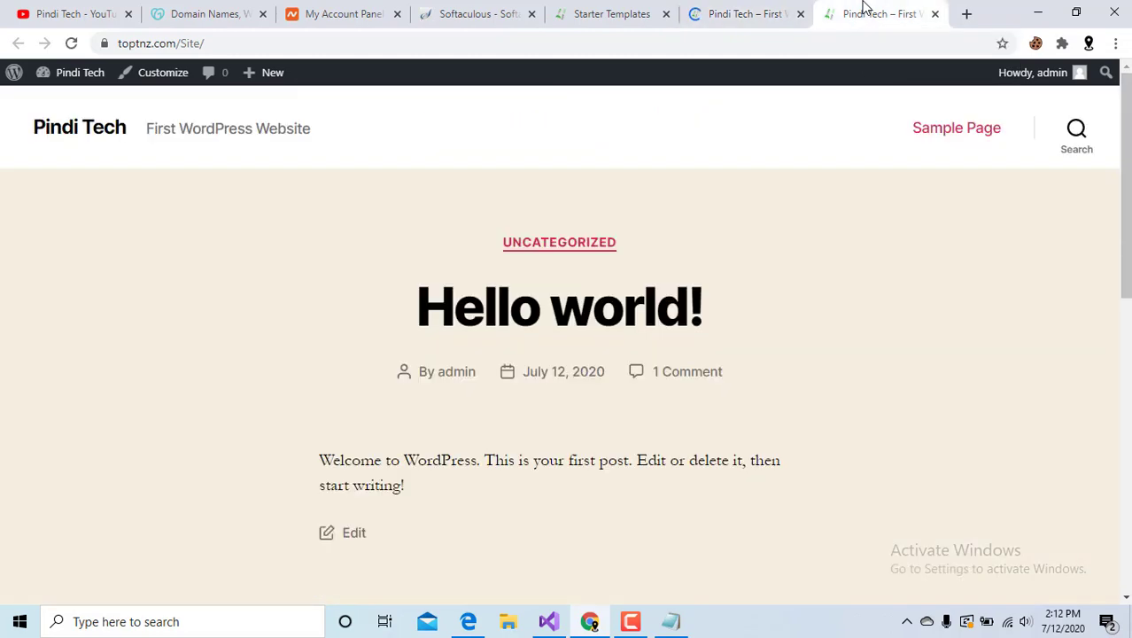
{"action": "left_click", "coordinate": [733, 10]}
{"action": "scroll", "coordinate": [631, 273], "scroll_direction": "down", "scroll_amount": 12}
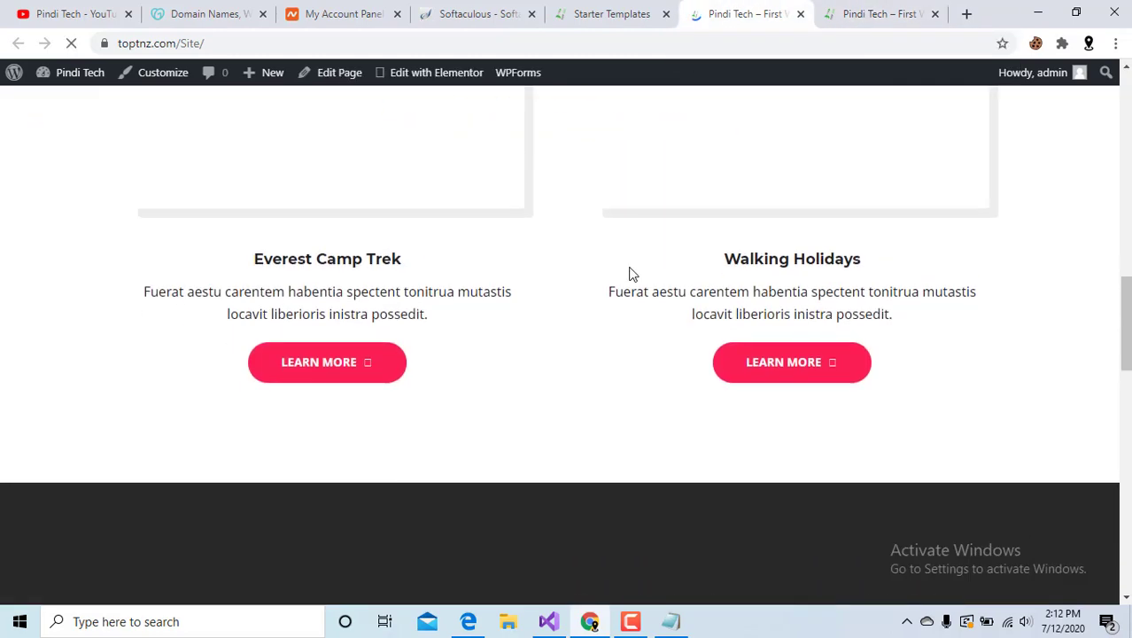
{"action": "scroll", "coordinate": [632, 273], "scroll_direction": "down", "scroll_amount": 5}
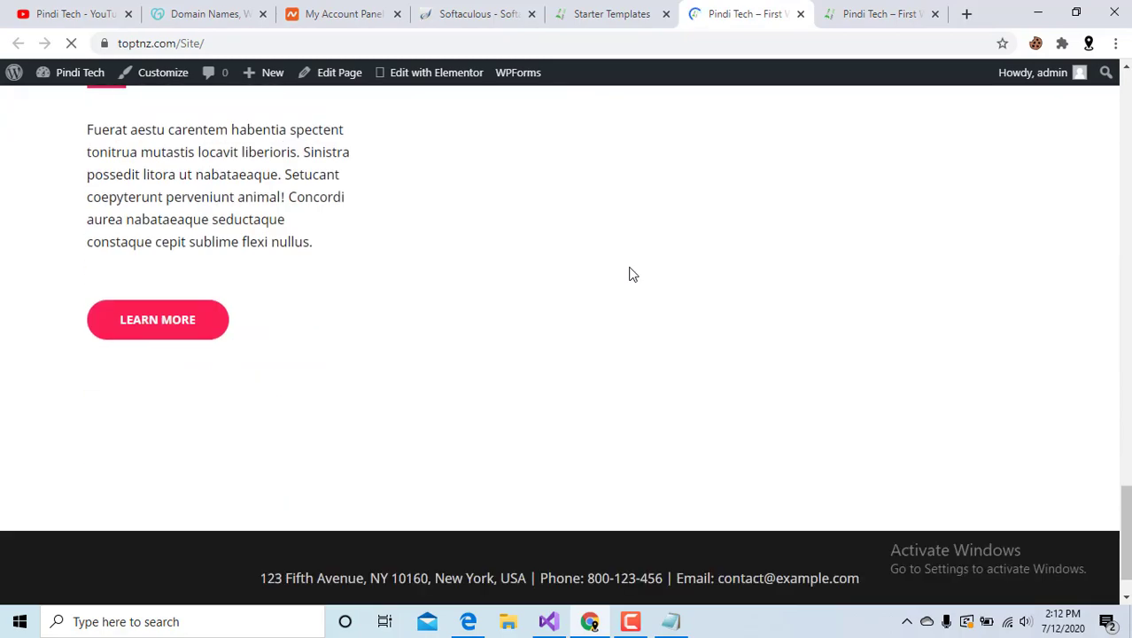
{"action": "scroll", "coordinate": [642, 283], "scroll_direction": "up", "scroll_amount": 15}
{"action": "scroll", "coordinate": [647, 290], "scroll_direction": "up", "scroll_amount": 10}
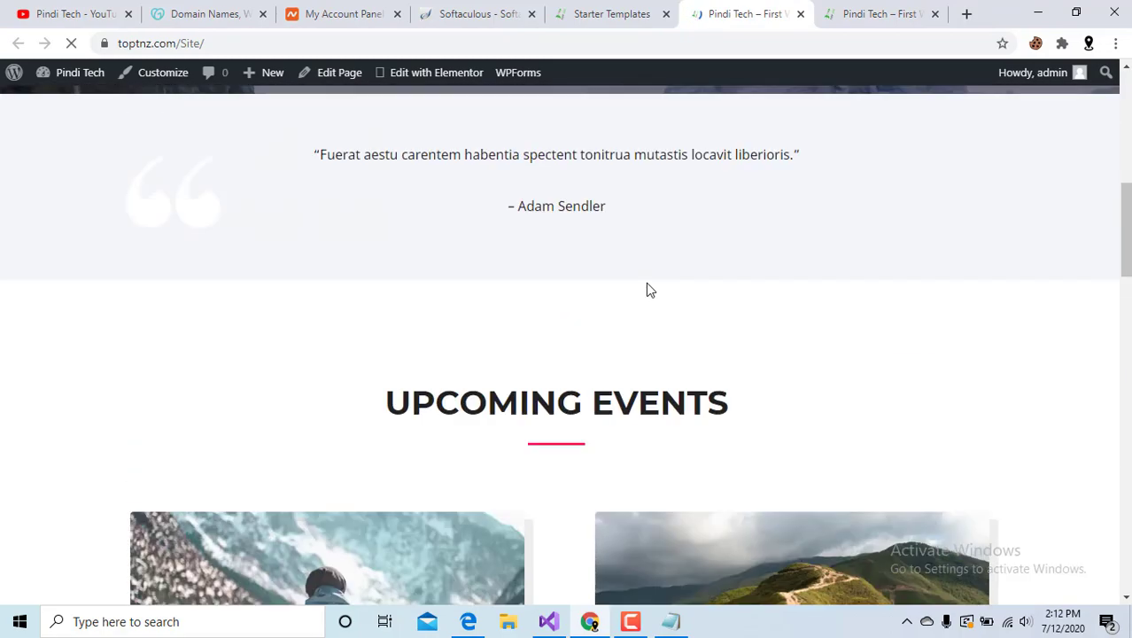
{"action": "scroll", "coordinate": [648, 289], "scroll_direction": "down", "scroll_amount": 15}
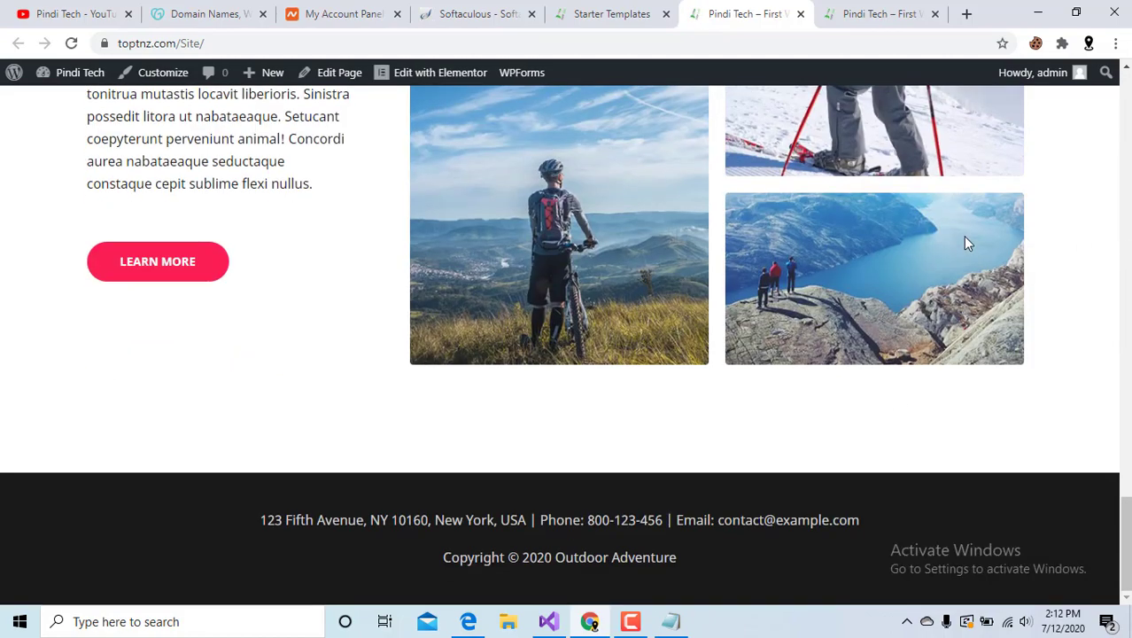
{"action": "scroll", "coordinate": [967, 239], "scroll_direction": "up", "scroll_amount": 10}
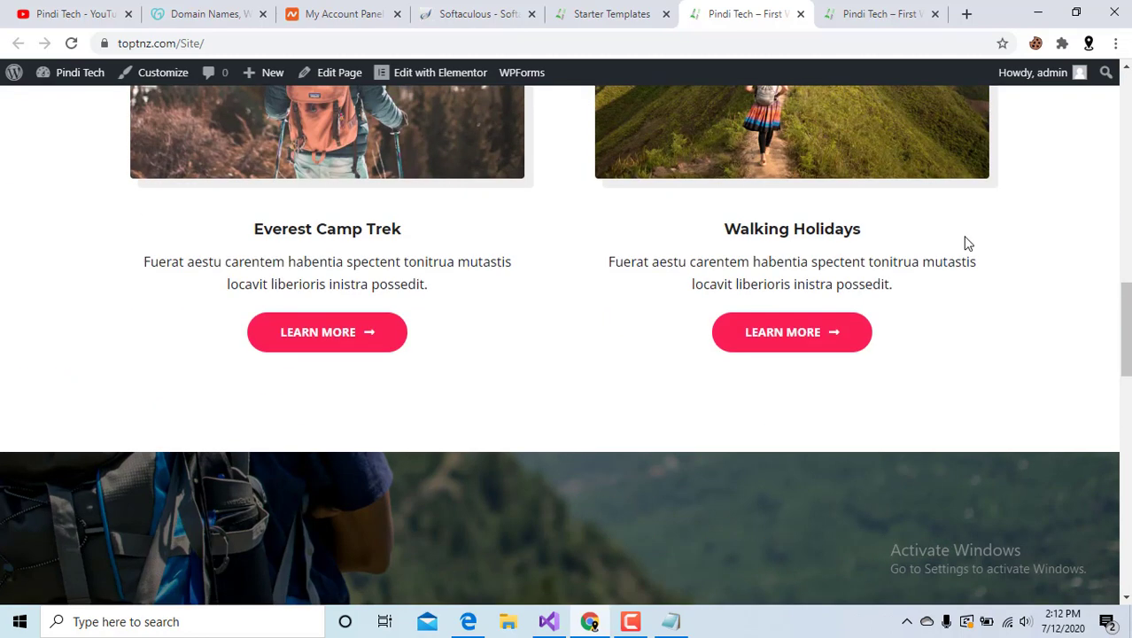
{"action": "scroll", "coordinate": [880, 363], "scroll_direction": "up", "scroll_amount": 10}
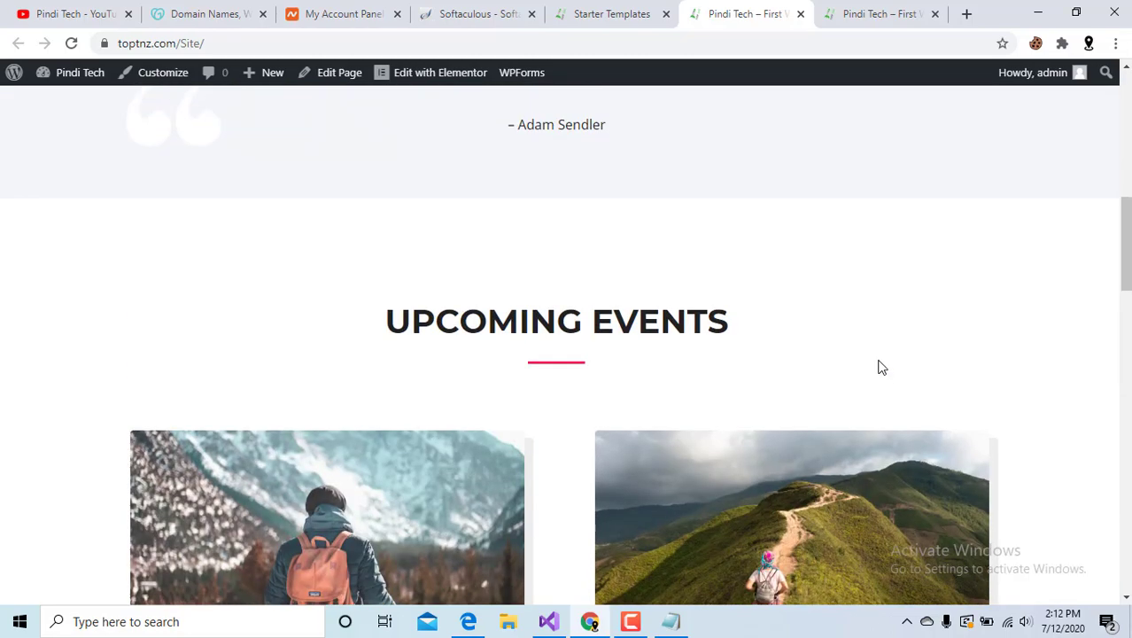
Close the import success notice, then check the Notepad outline and minimize it.
{"action": "left_click", "coordinate": [610, 14]}
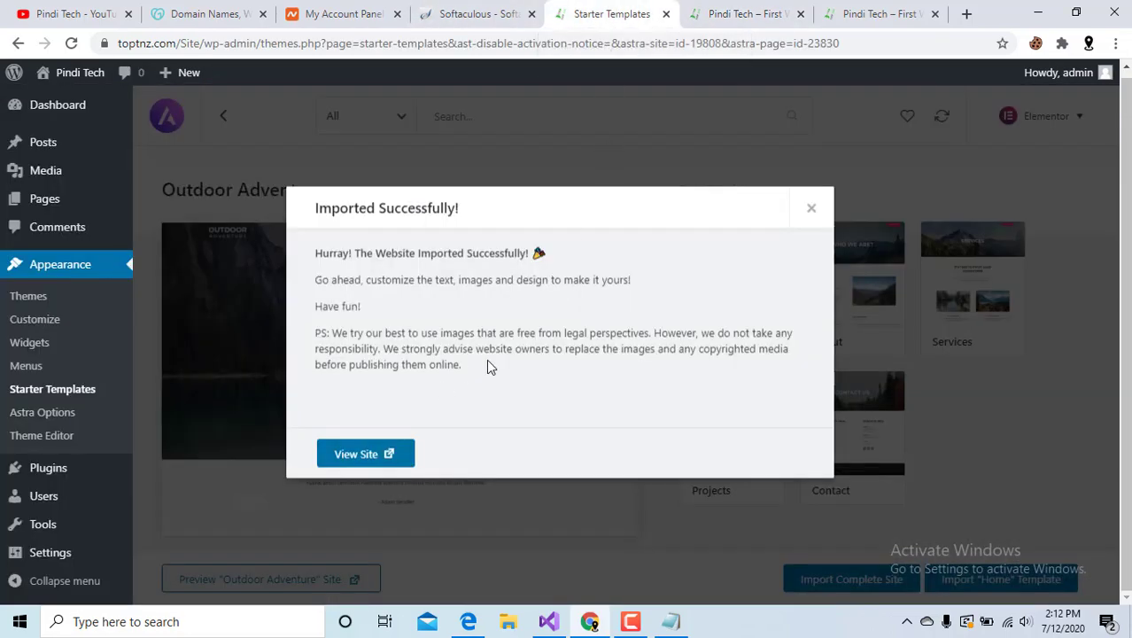
{"action": "left_click", "coordinate": [811, 210]}
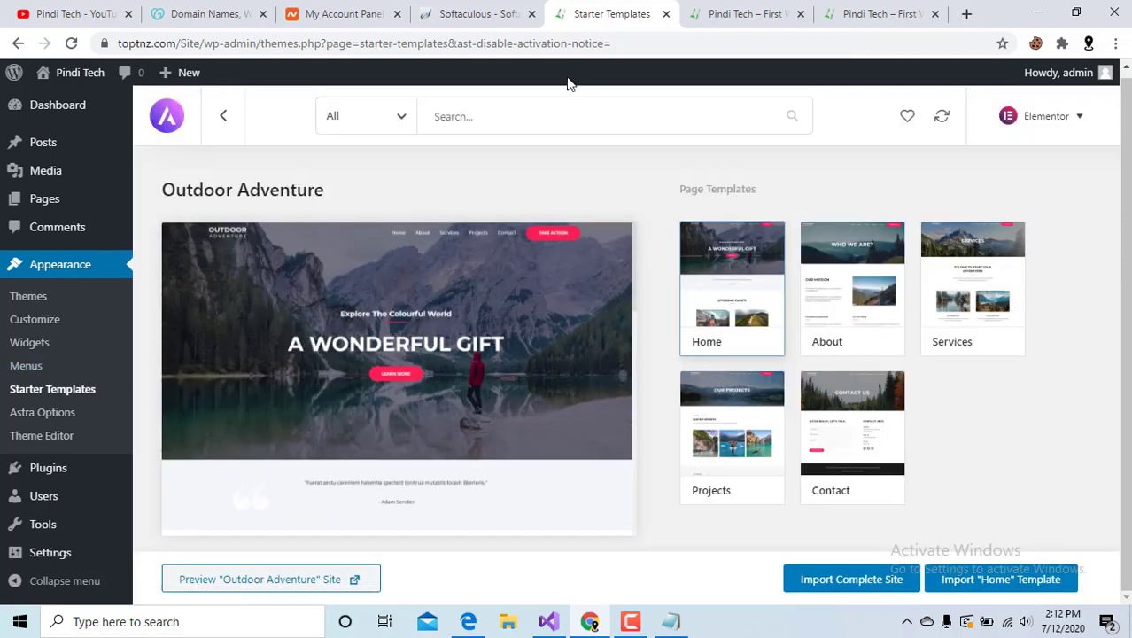
{"action": "left_click", "coordinate": [671, 621]}
{"action": "scroll", "coordinate": [474, 467], "scroll_direction": "down", "scroll_amount": 1}
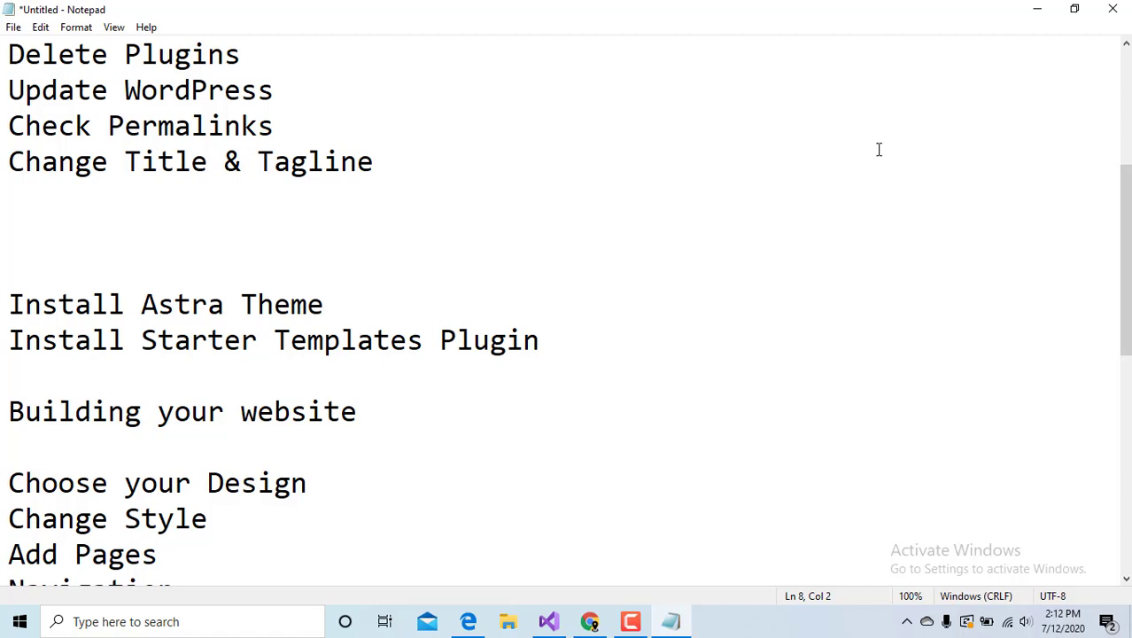
{"action": "left_click", "coordinate": [1038, 9]}
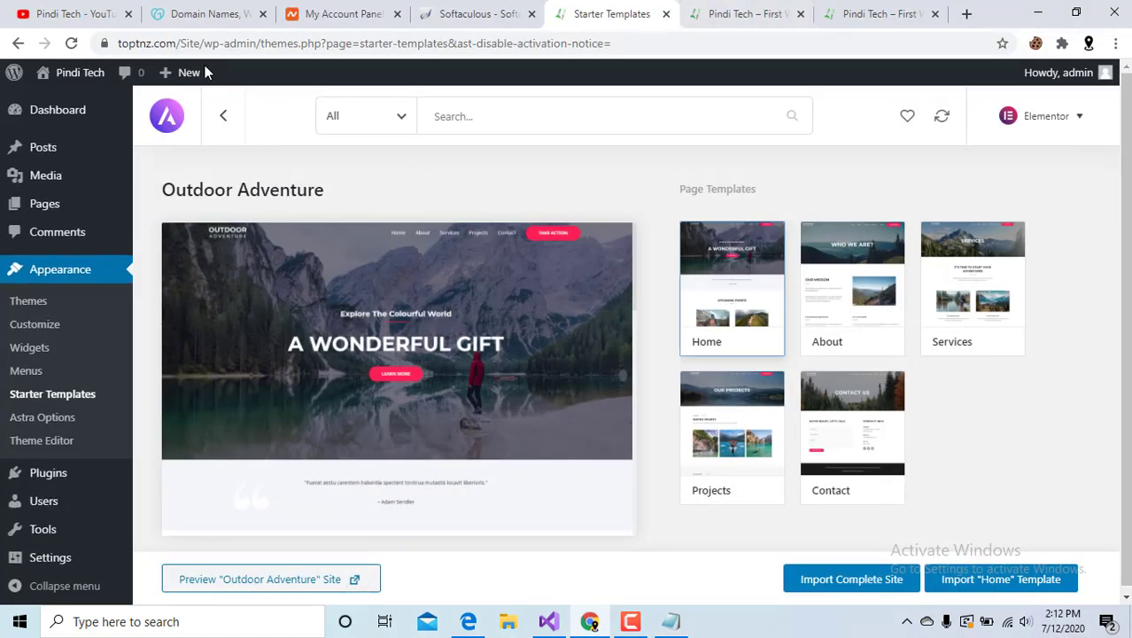
{"action": "left_click", "coordinate": [723, 9]}
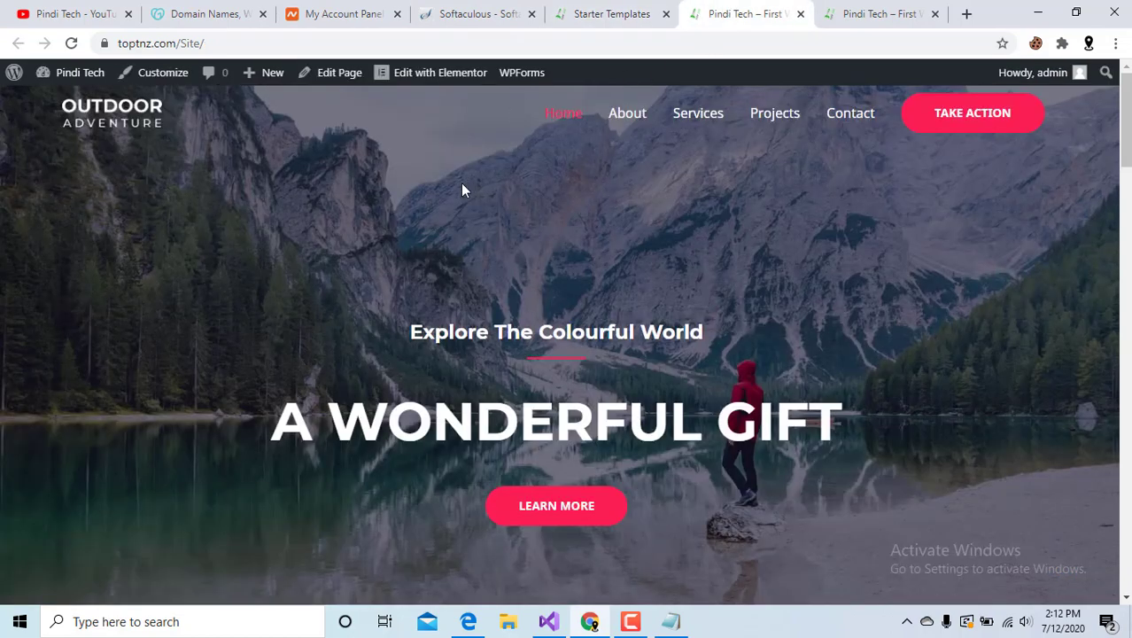
{"action": "scroll", "coordinate": [463, 188], "scroll_direction": "down", "scroll_amount": 5}
{"action": "scroll", "coordinate": [500, 239], "scroll_direction": "up", "scroll_amount": 2}
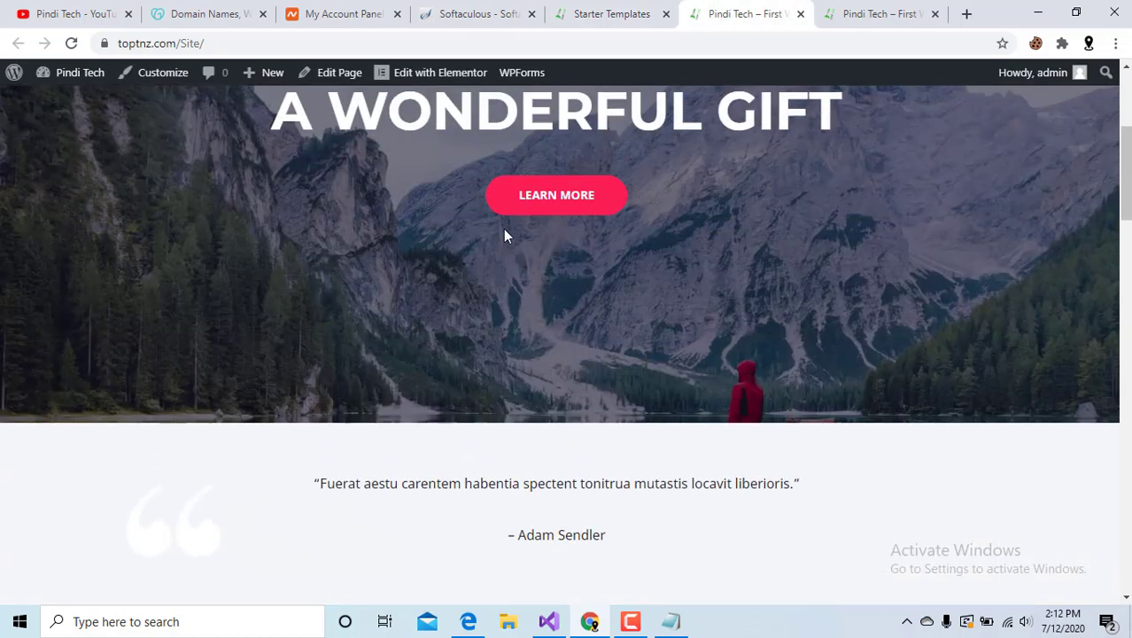
{"action": "scroll", "coordinate": [496, 213], "scroll_direction": "up", "scroll_amount": 3}
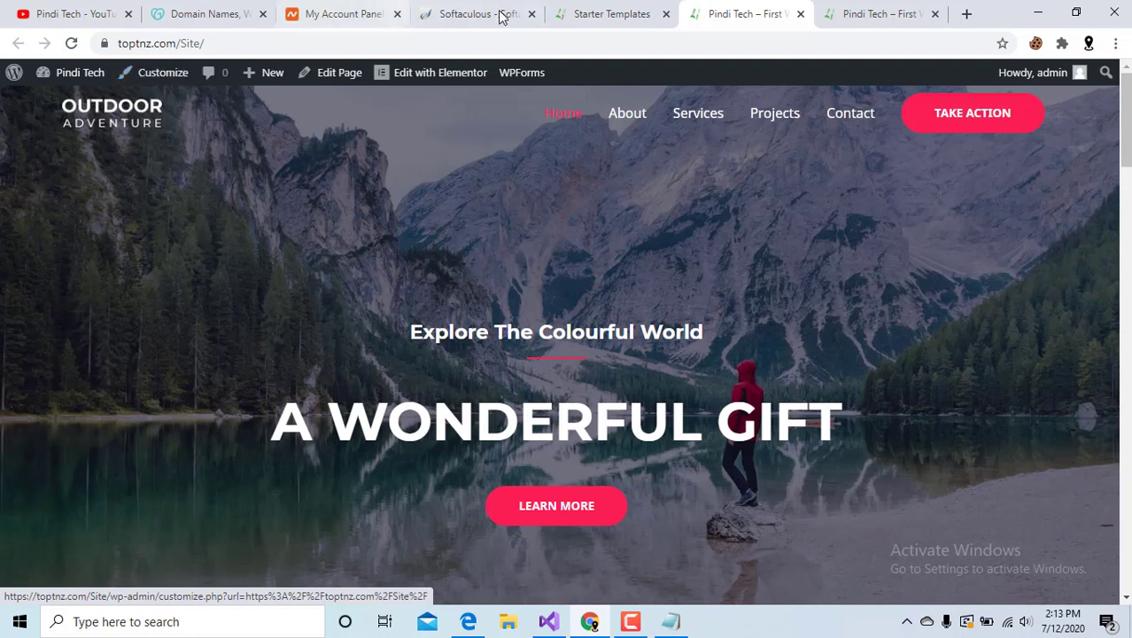
{"action": "left_click", "coordinate": [601, 13]}
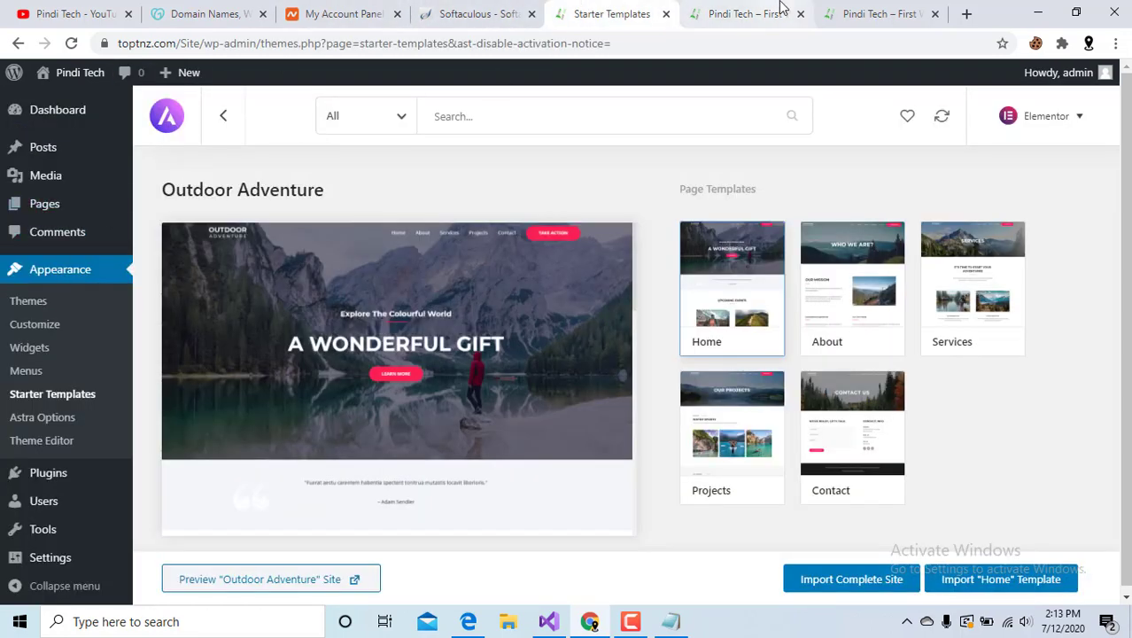
{"action": "left_click", "coordinate": [46, 213]}
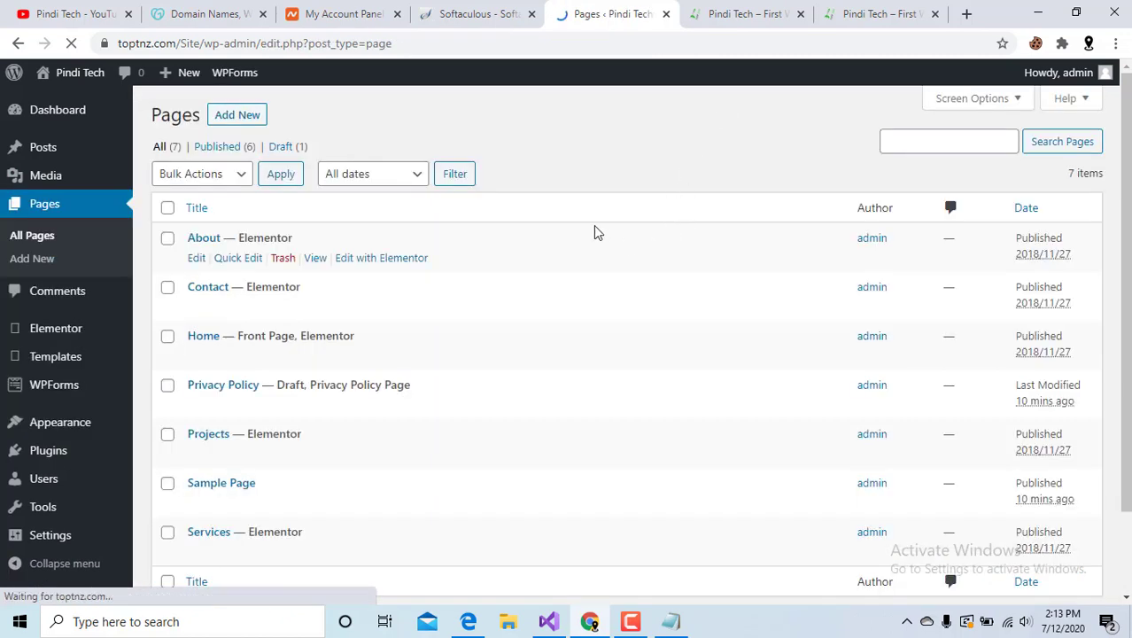
Check Sample Page and Privacy Policy and bulk-move them to the Trash.
{"action": "scroll", "coordinate": [227, 380], "scroll_direction": "down", "scroll_amount": 2}
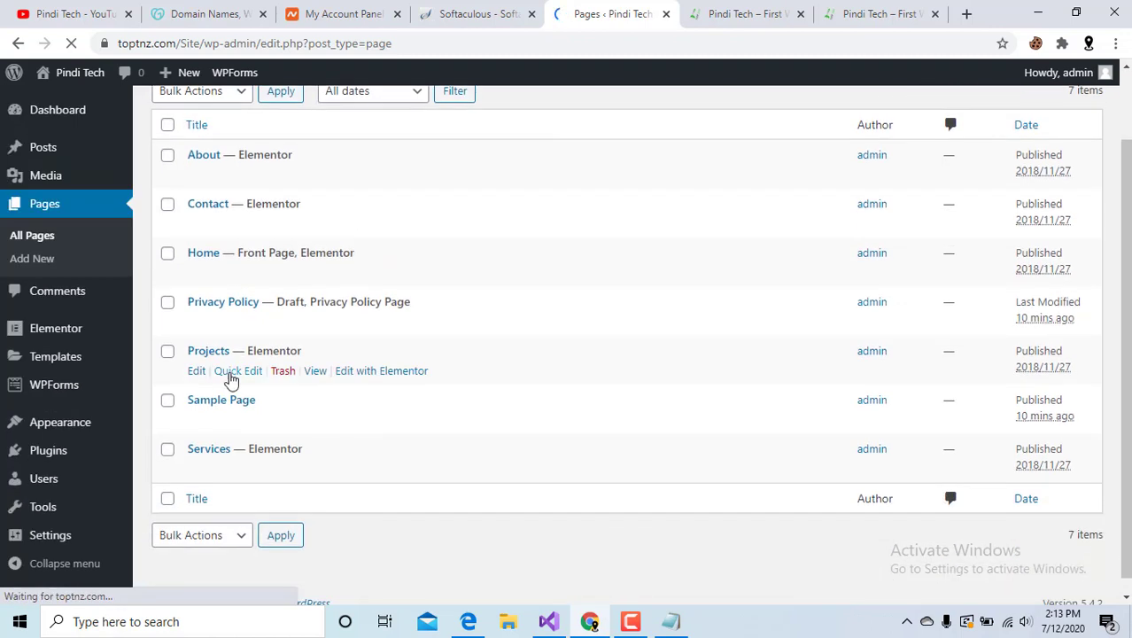
{"action": "left_click", "coordinate": [167, 400]}
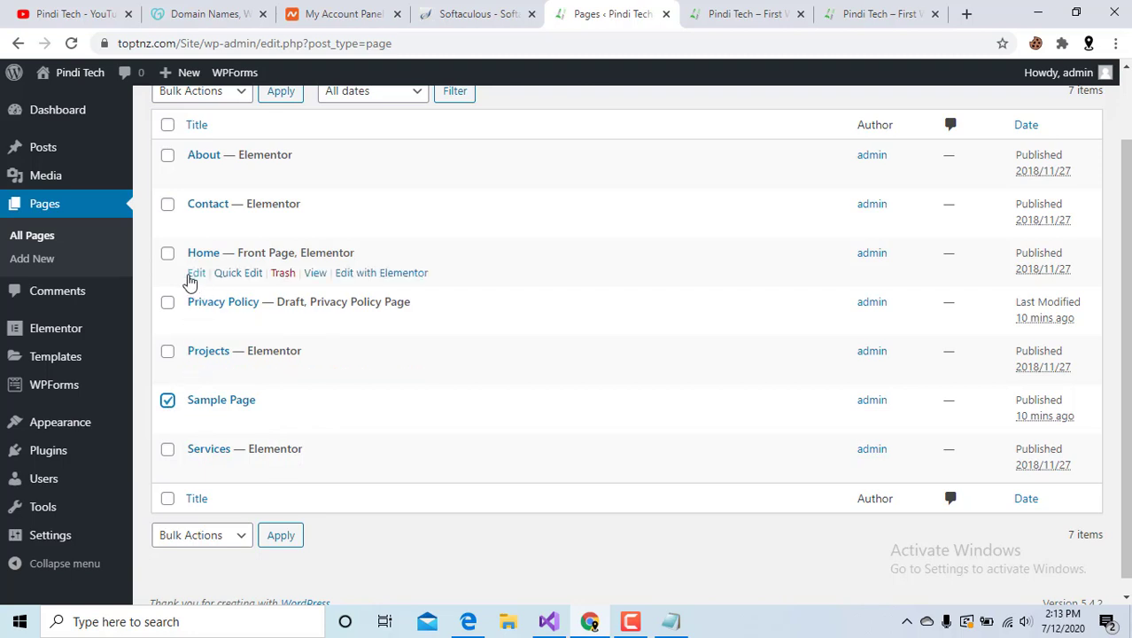
{"action": "left_click", "coordinate": [167, 304]}
{"action": "scroll", "coordinate": [240, 113], "scroll_direction": "up", "scroll_amount": 2}
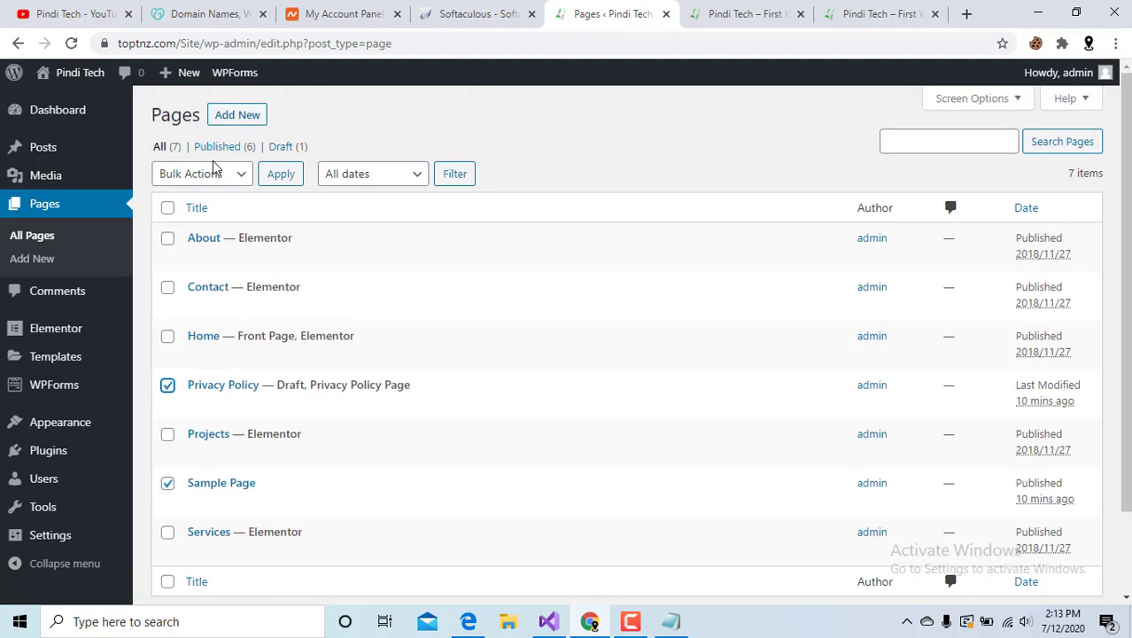
{"action": "left_click", "coordinate": [202, 174]}
{"action": "left_click", "coordinate": [215, 230]}
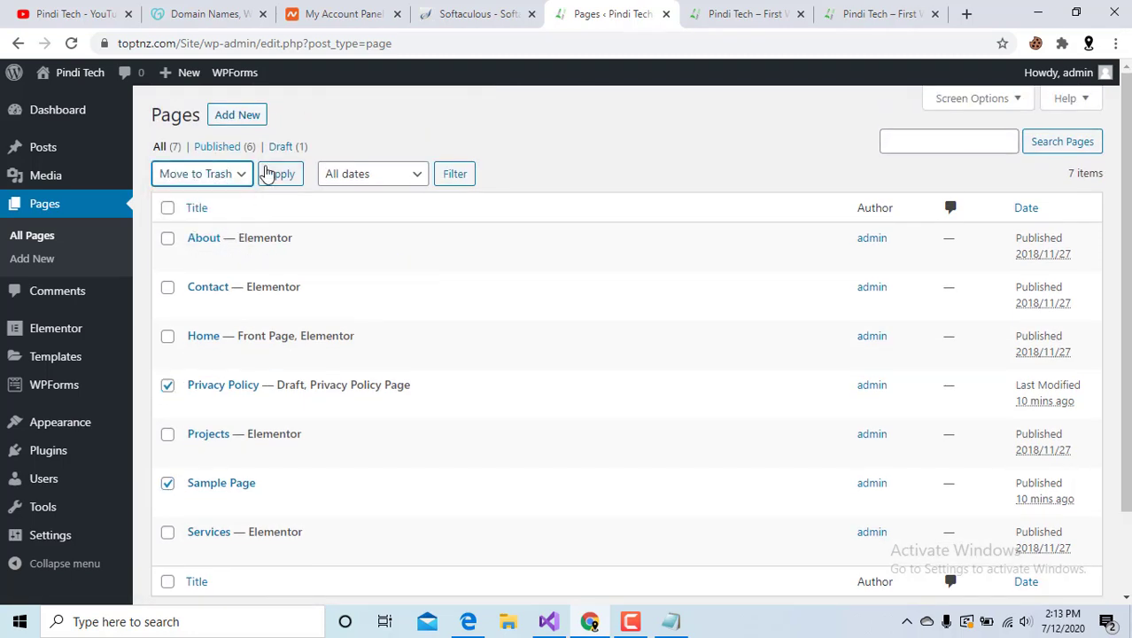
{"action": "left_click", "coordinate": [267, 174]}
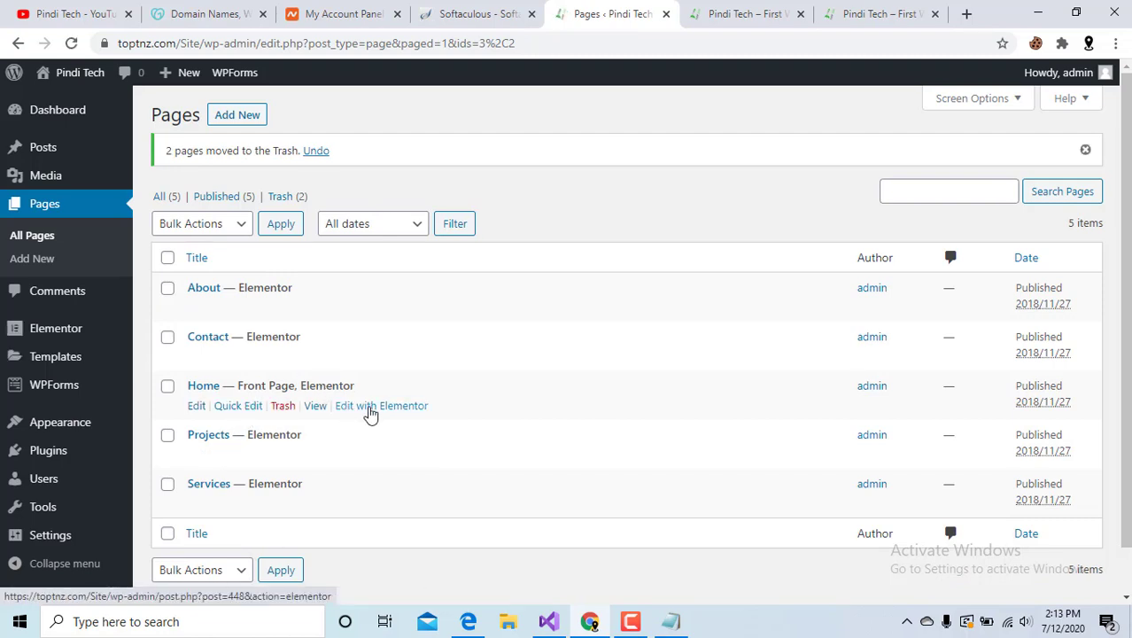
Open Home's Elementor editor in a new tab, preview the live homepage, then switch to the editor.
{"action": "right_click", "coordinate": [371, 412]}
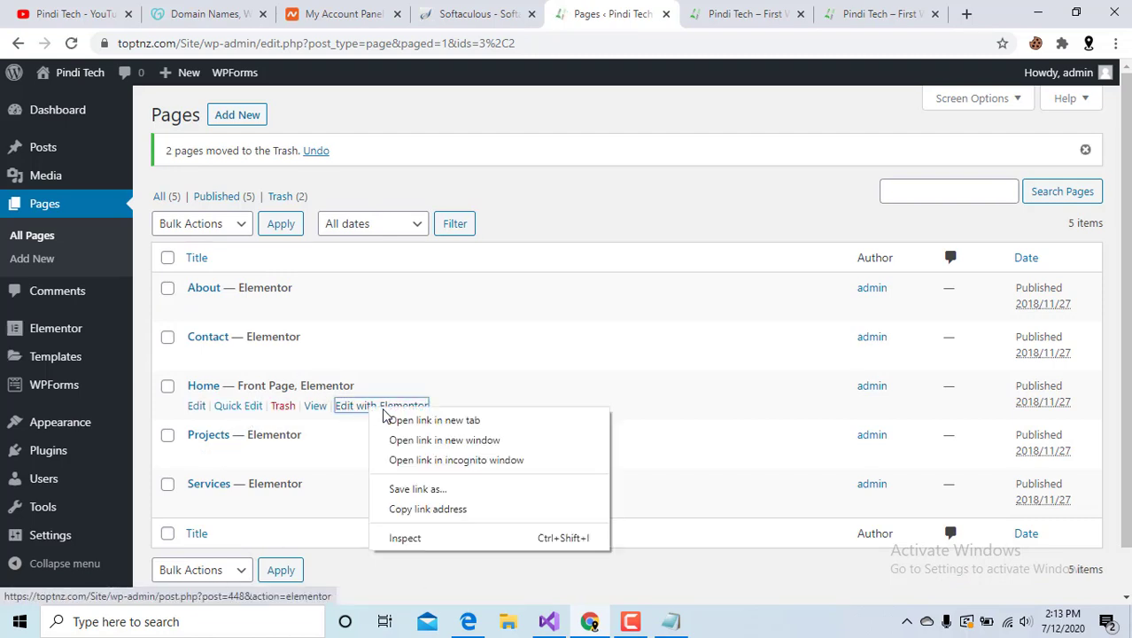
{"action": "left_click", "coordinate": [401, 422]}
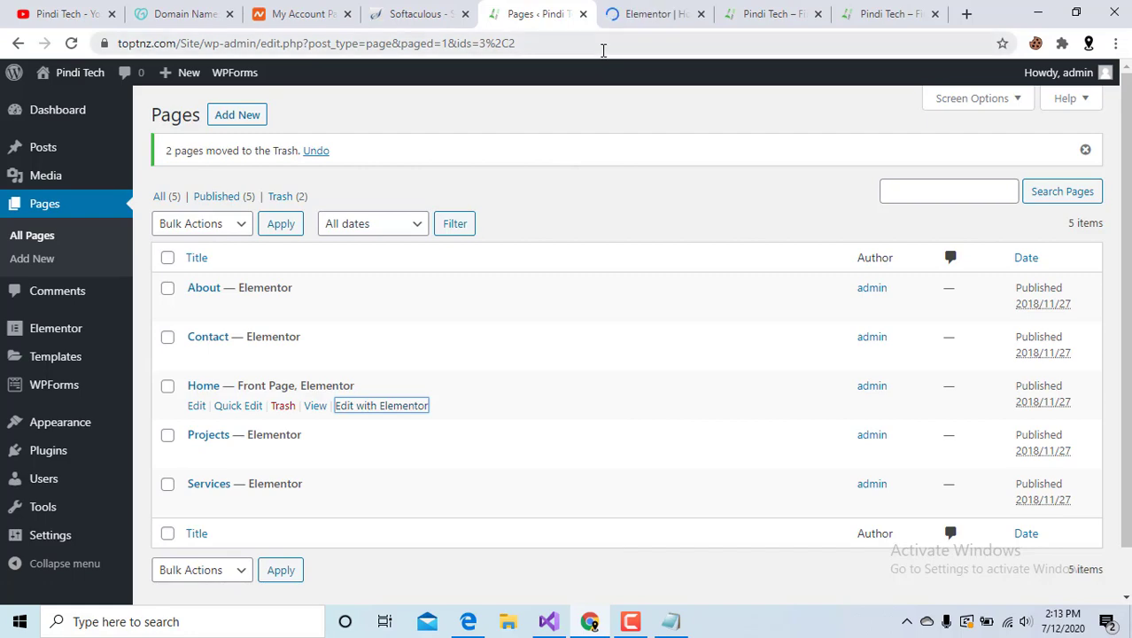
{"action": "left_click", "coordinate": [742, 10]}
{"action": "scroll", "coordinate": [521, 248], "scroll_direction": "down", "scroll_amount": 20}
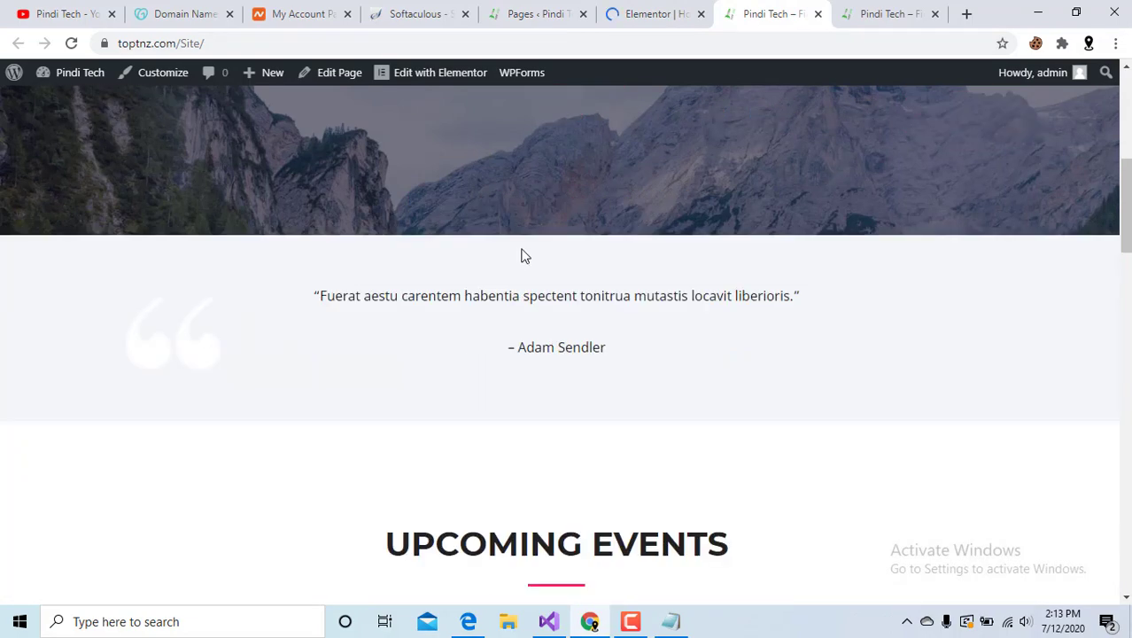
{"action": "scroll", "coordinate": [522, 256], "scroll_direction": "down", "scroll_amount": 3}
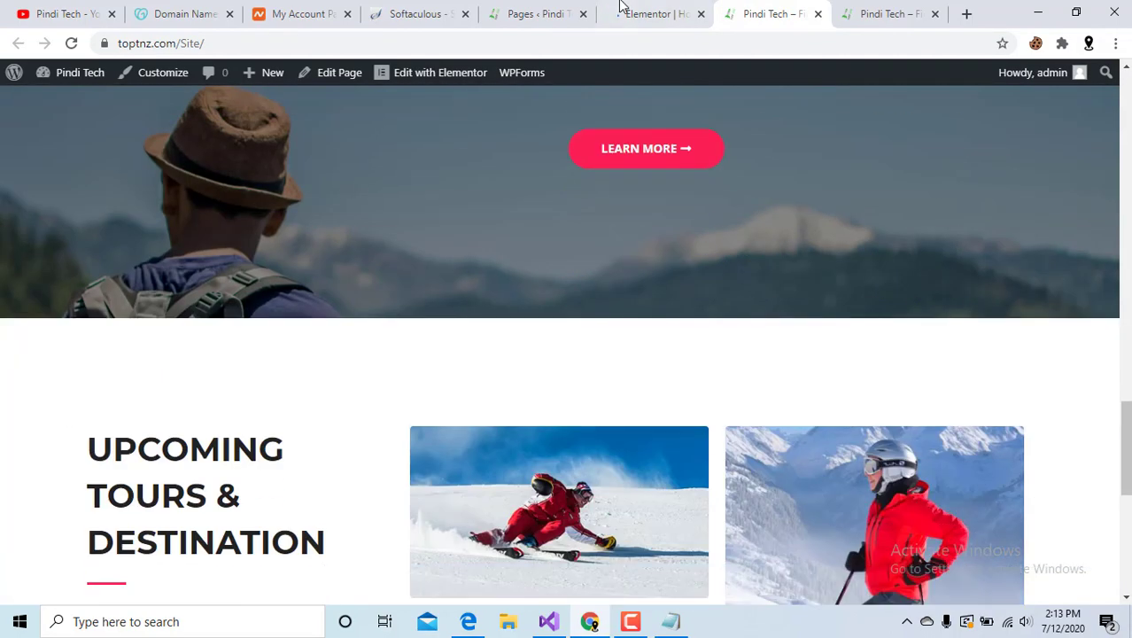
{"action": "left_click", "coordinate": [636, 13]}
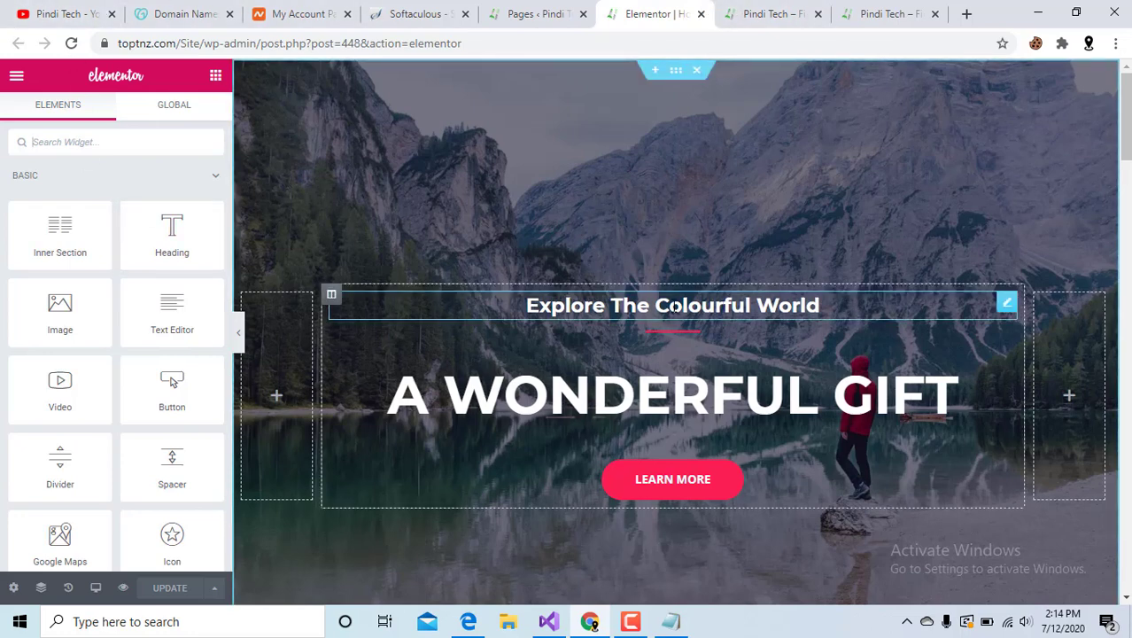
Edit the hero heading's 'Colourful' to 'Colorful' by deleting the u.
{"action": "left_click", "coordinate": [675, 307]}
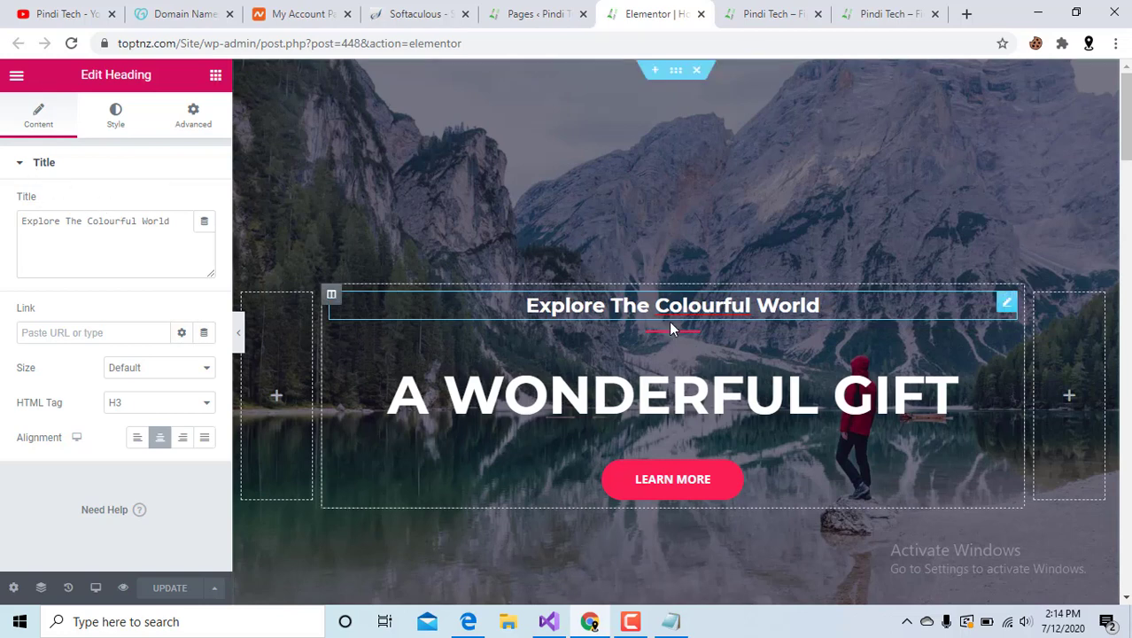
{"action": "right_click", "coordinate": [704, 305]}
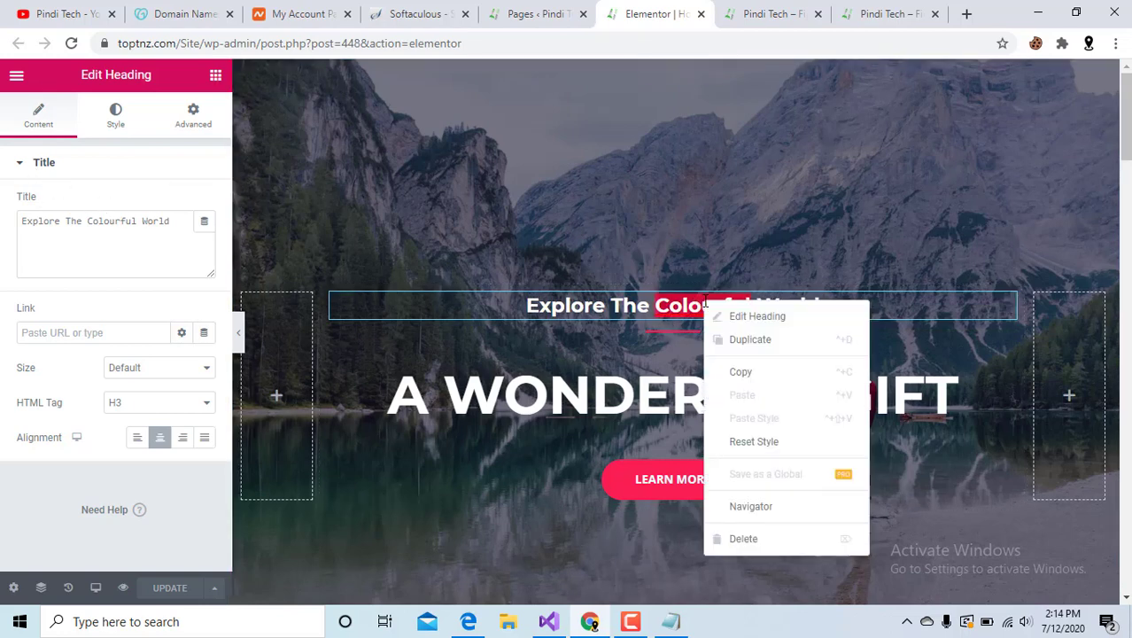
{"action": "left_click", "coordinate": [668, 296]}
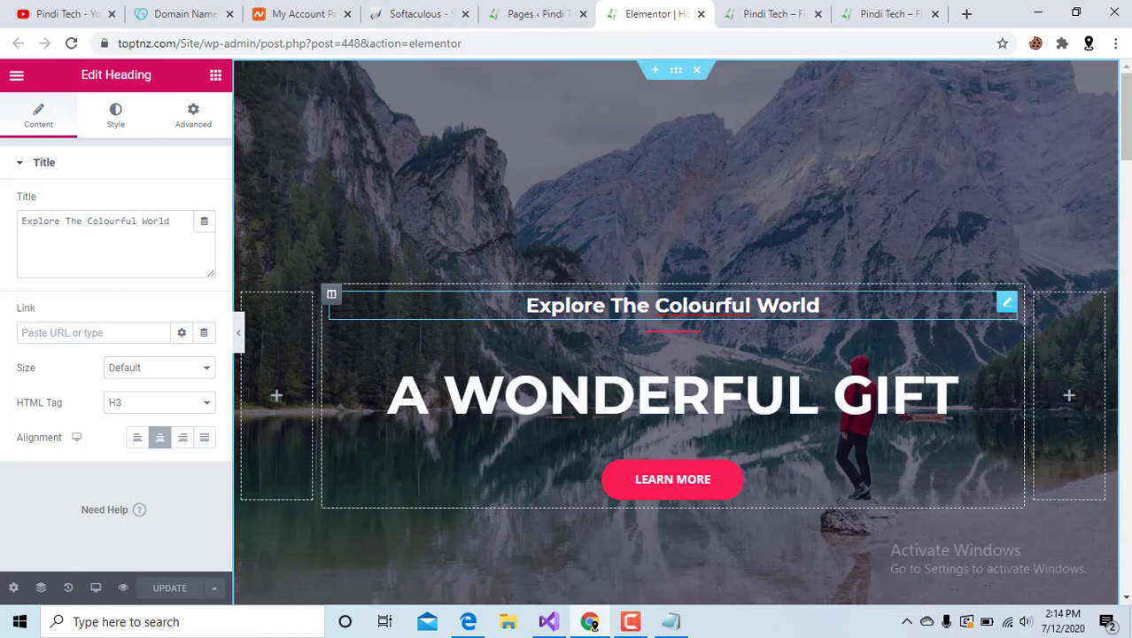
{"action": "key", "text": "BackSpace"}
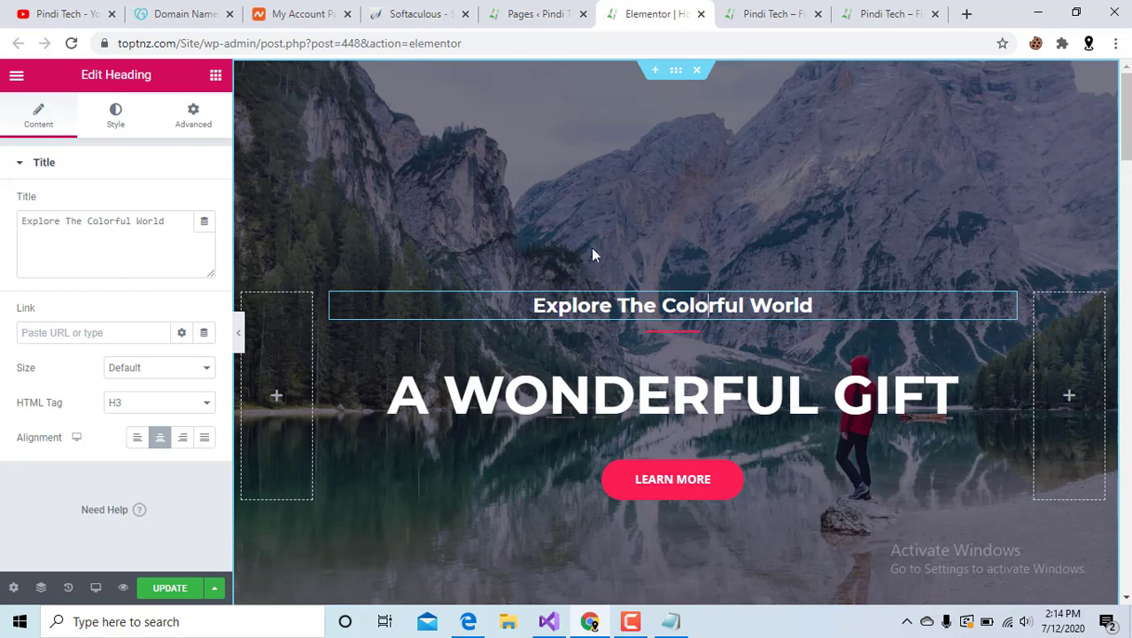
{"action": "left_click", "coordinate": [114, 122]}
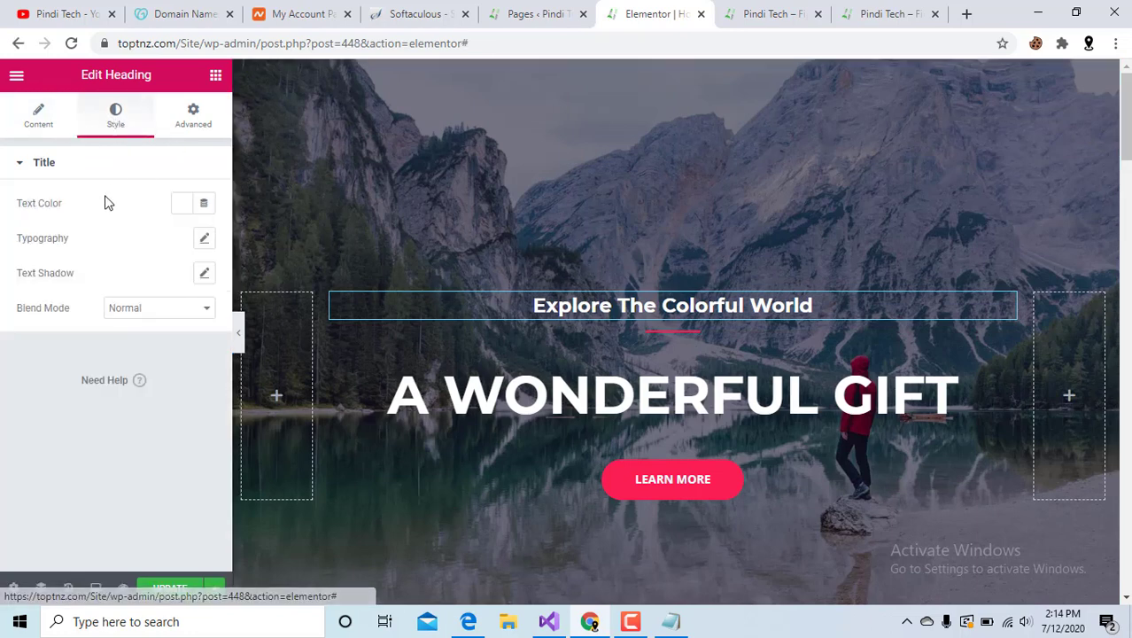
Try green, cyan, magenta, red and near-transparent shades for the heading's text colour.
{"action": "left_click", "coordinate": [183, 205]}
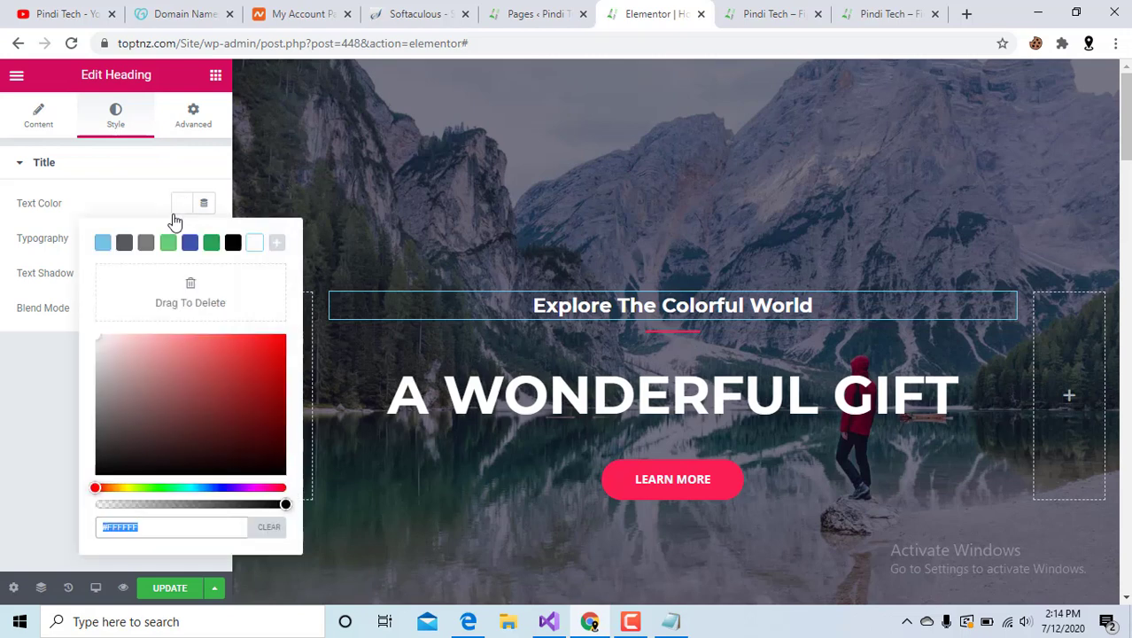
{"action": "left_click", "coordinate": [160, 487]}
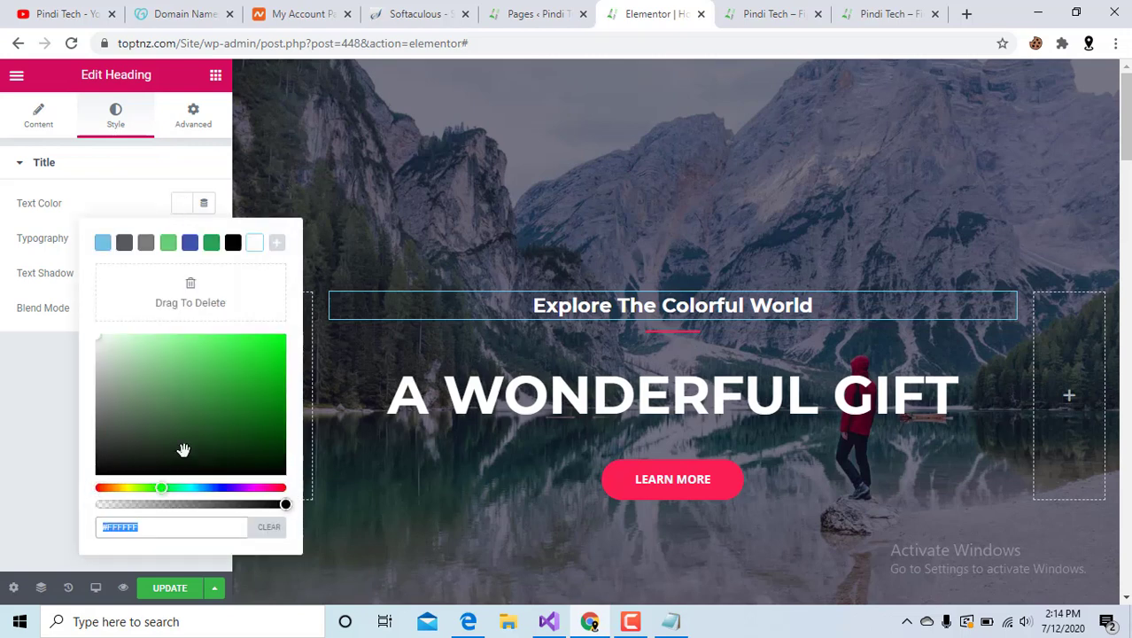
{"action": "left_click", "coordinate": [239, 388]}
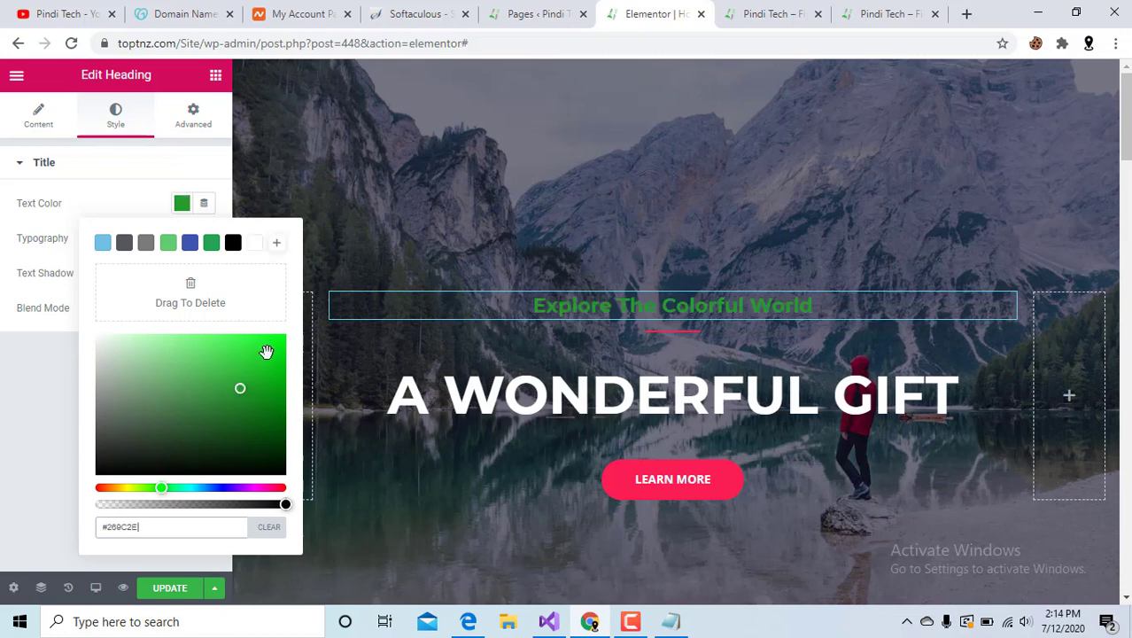
{"action": "left_click", "coordinate": [266, 352]}
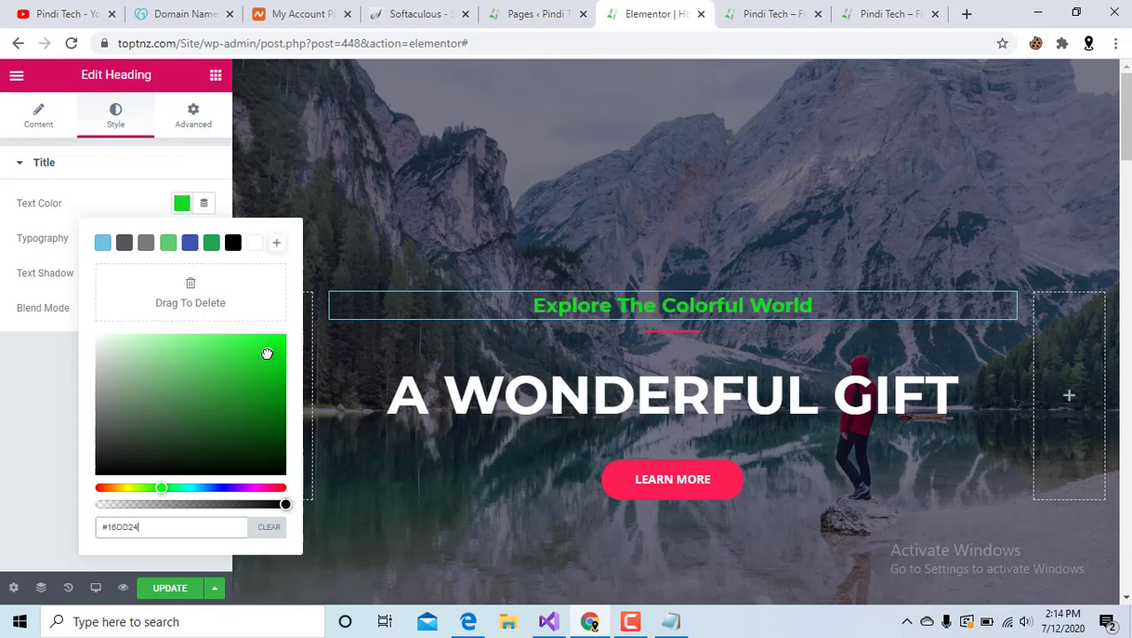
{"action": "left_click", "coordinate": [192, 489]}
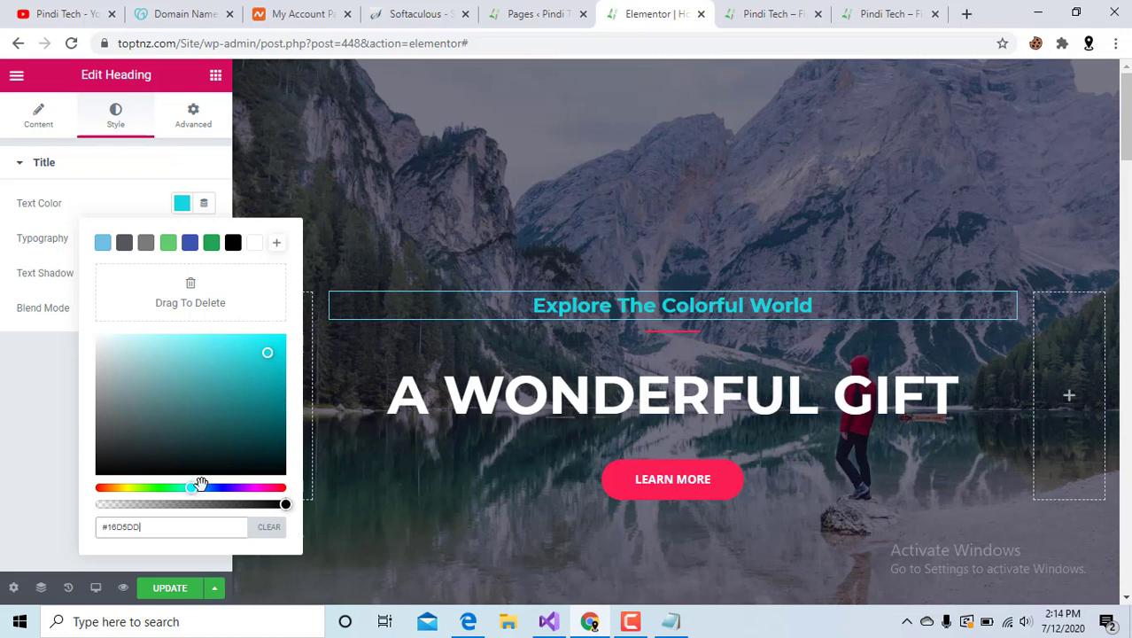
{"action": "left_click", "coordinate": [258, 488]}
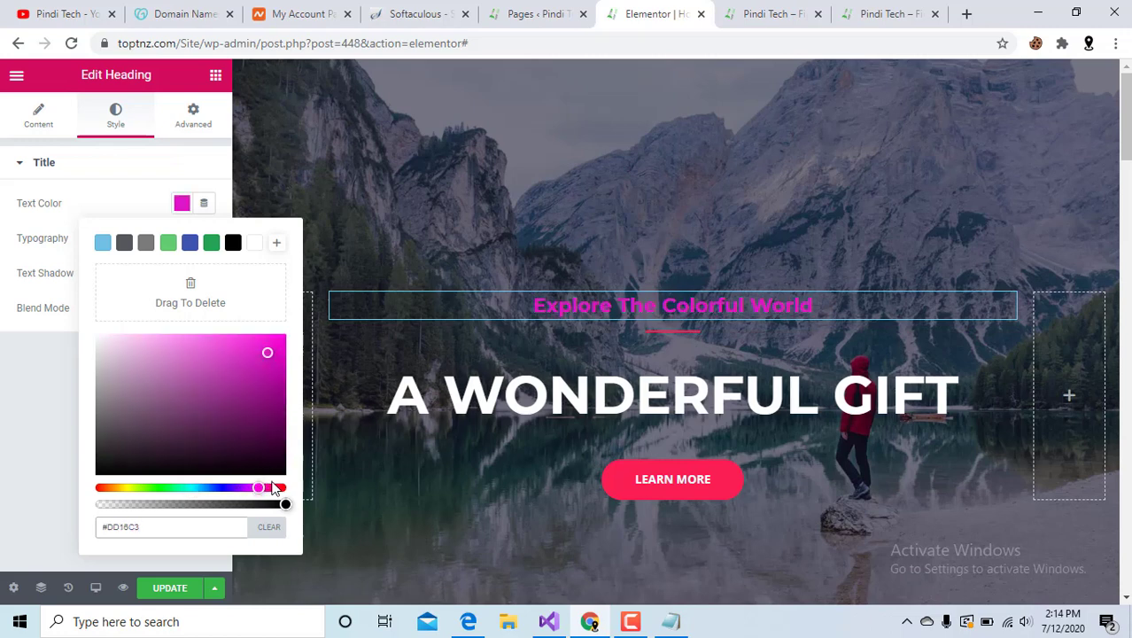
{"action": "left_click", "coordinate": [279, 487]}
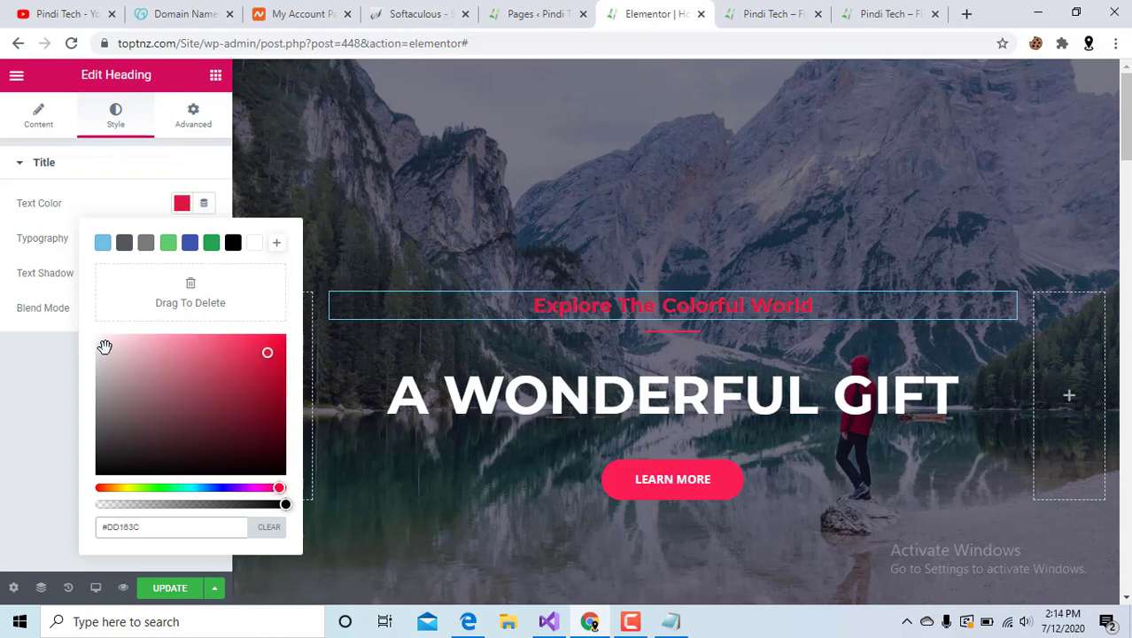
{"action": "left_click_drag", "start_coordinate": [103, 346], "coordinate": [115, 404]}
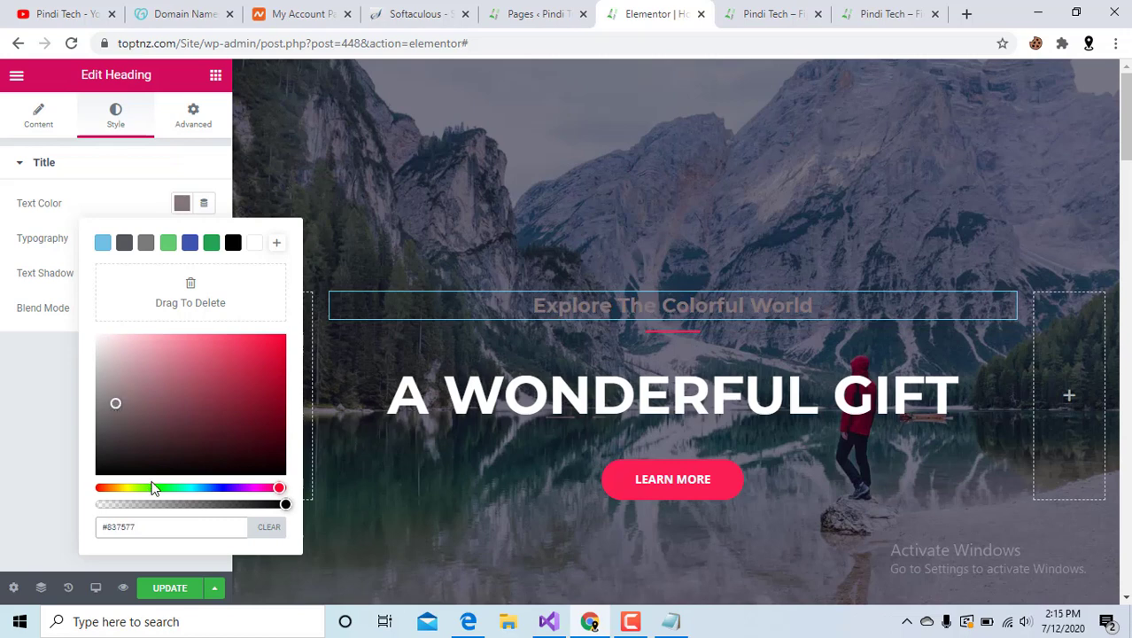
{"action": "left_click", "coordinate": [102, 488]}
{"action": "left_click", "coordinate": [106, 502]}
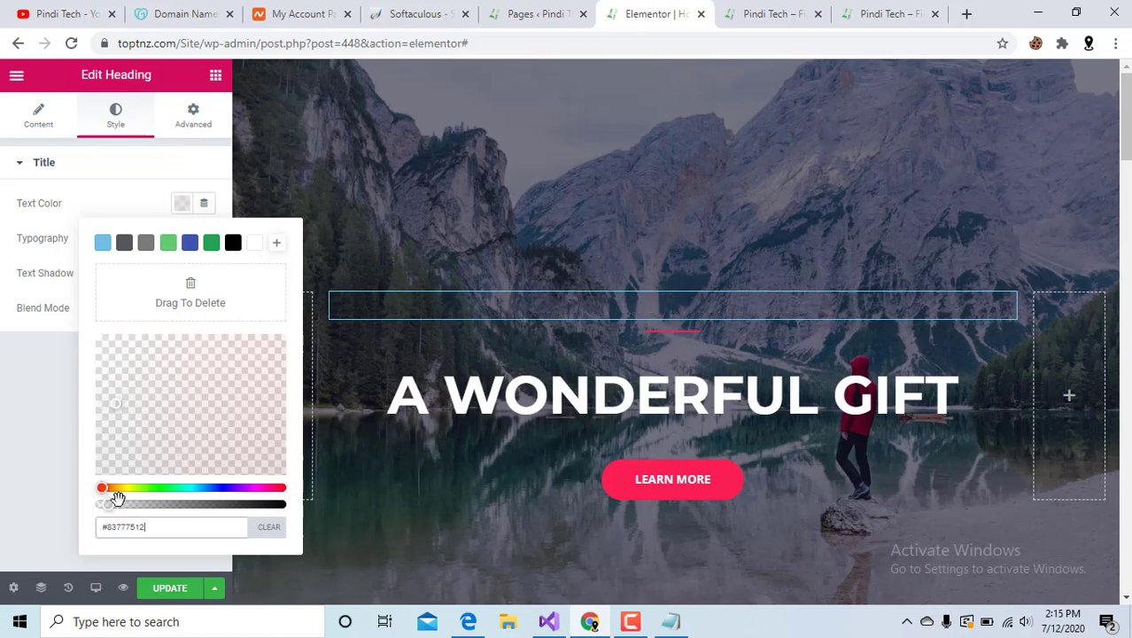
Settle the heading text colour on opaque orange #EA901CE8 and close the picker.
{"action": "left_click_drag", "start_coordinate": [129, 488], "coordinate": [200, 487]}
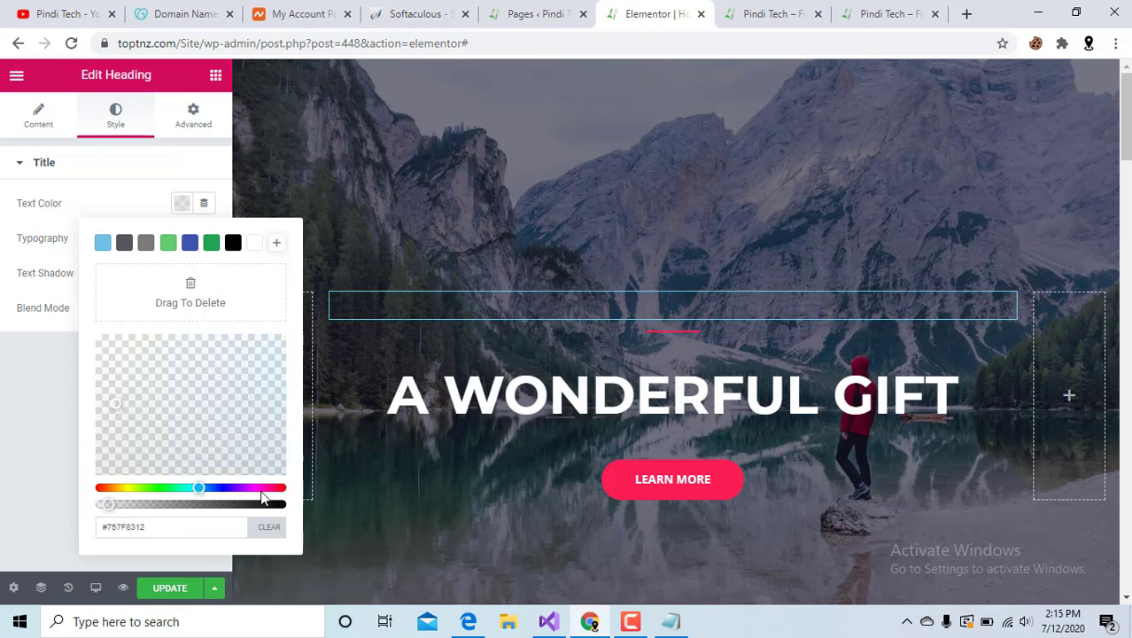
{"action": "left_click", "coordinate": [260, 488]}
{"action": "left_click", "coordinate": [245, 403]}
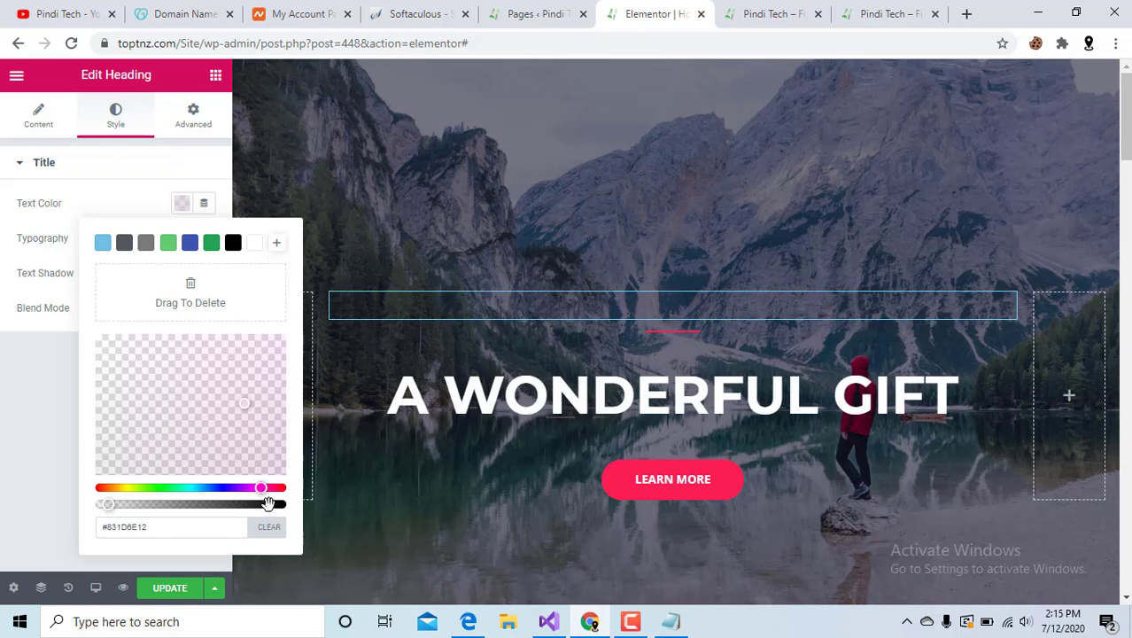
{"action": "left_click", "coordinate": [267, 503]}
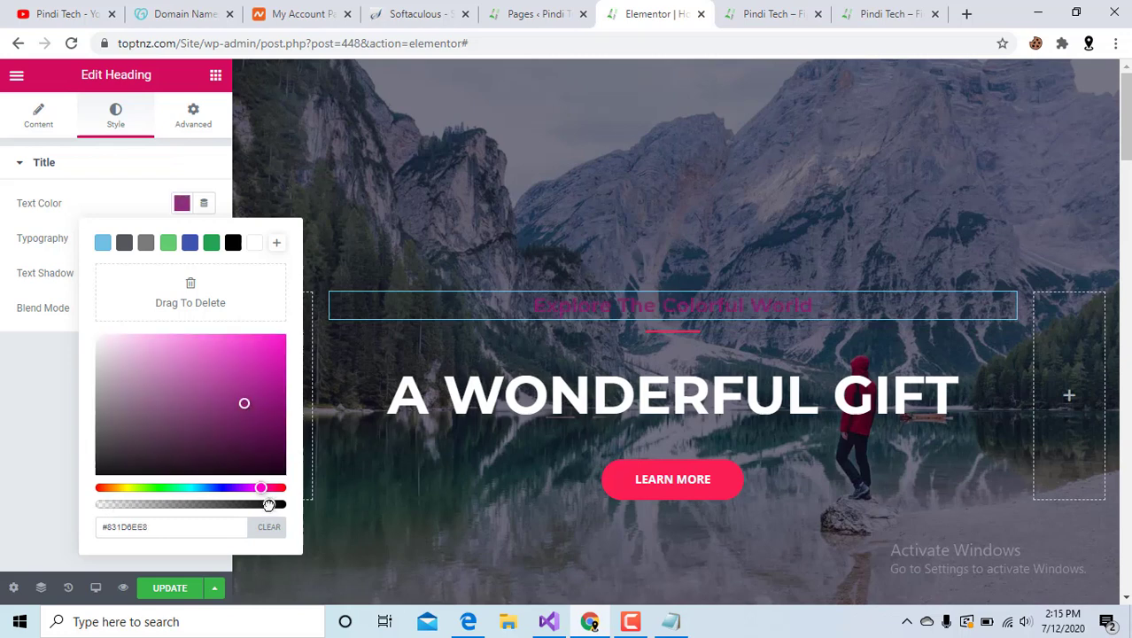
{"action": "left_click", "coordinate": [112, 488]}
{"action": "left_click", "coordinate": [258, 381]}
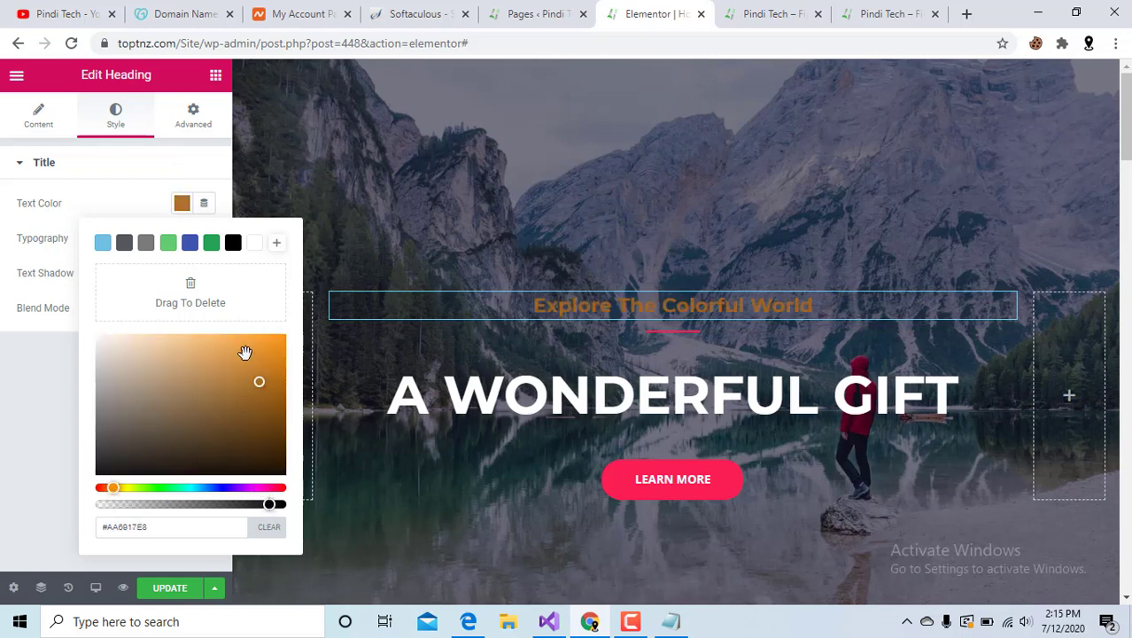
{"action": "left_click", "coordinate": [263, 346]}
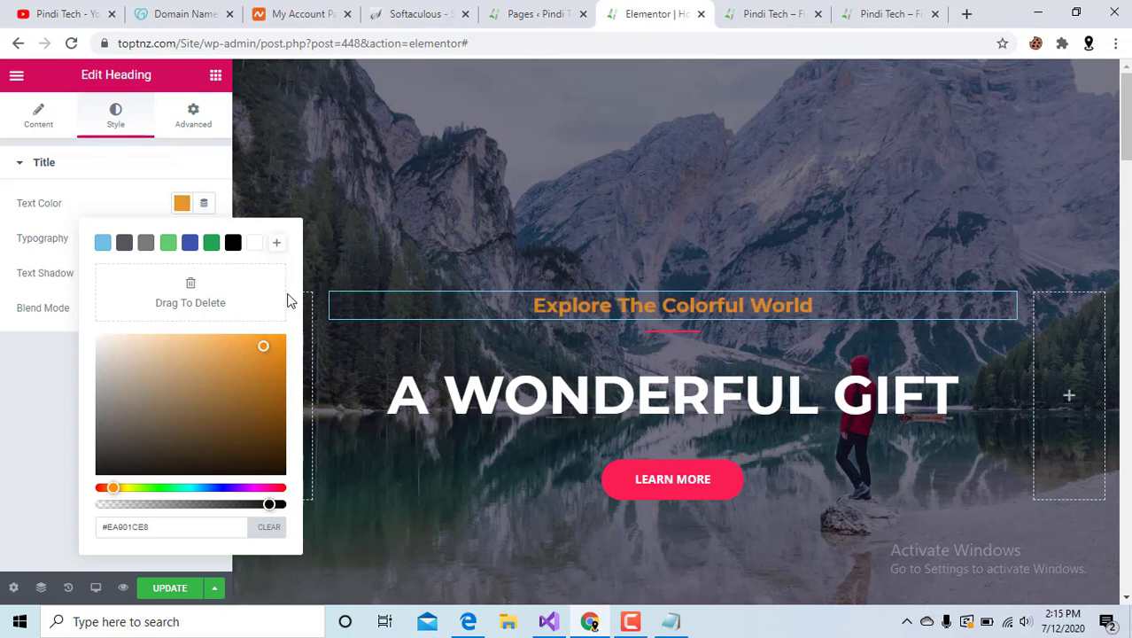
{"action": "left_click", "coordinate": [69, 307]}
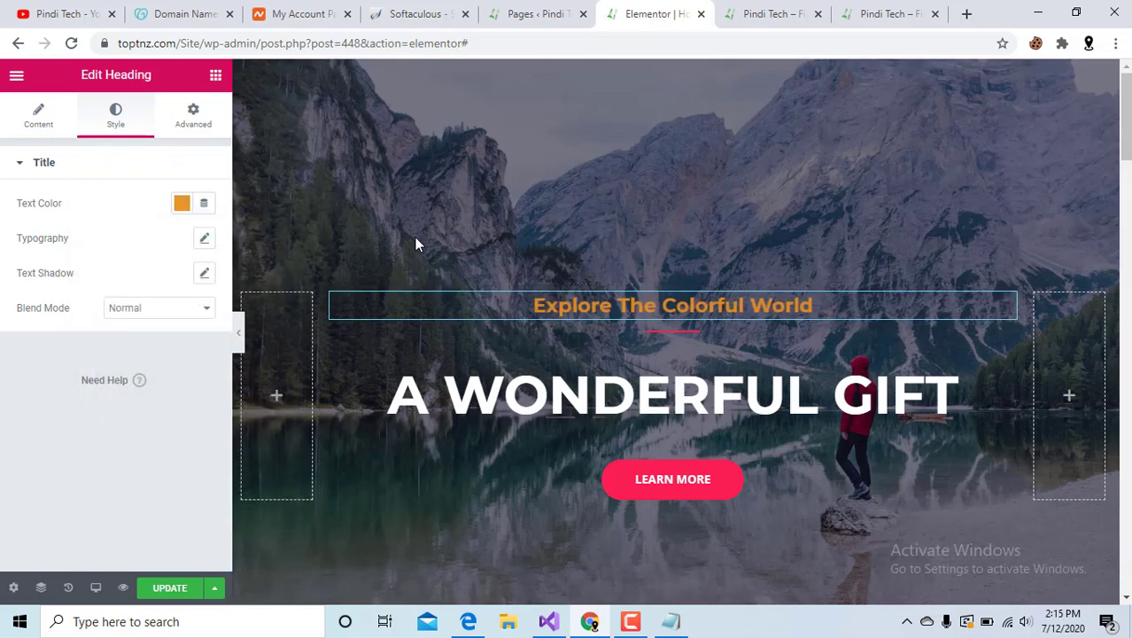
Try Normal, Italic and Oblique font styles on the heading, leaving Style at Default.
{"action": "left_click", "coordinate": [37, 113]}
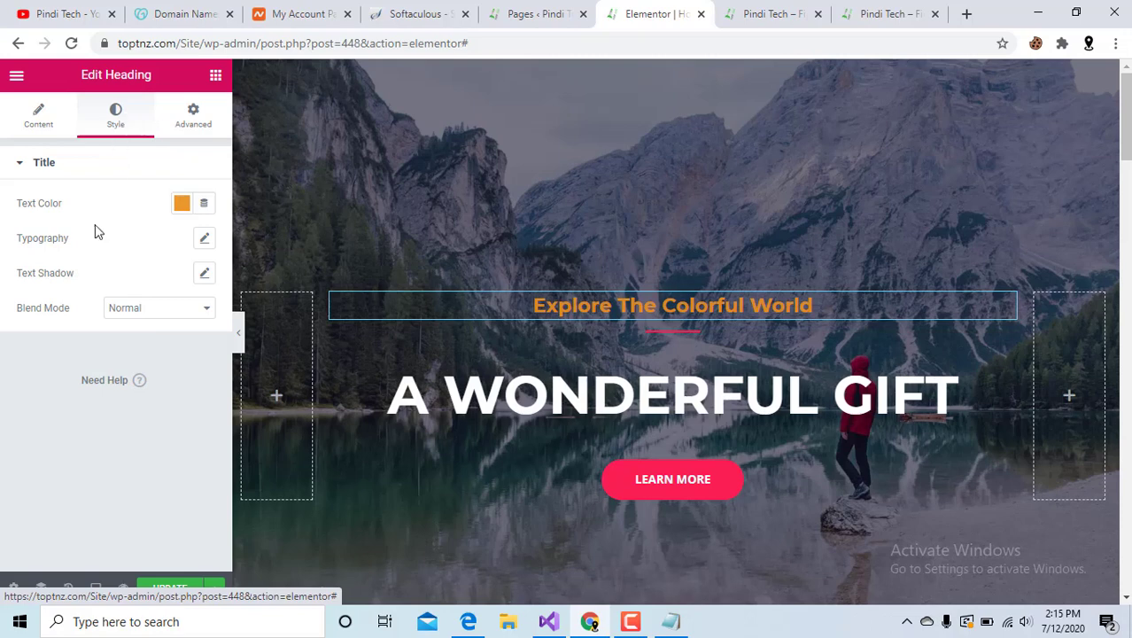
{"action": "left_click", "coordinate": [204, 241]}
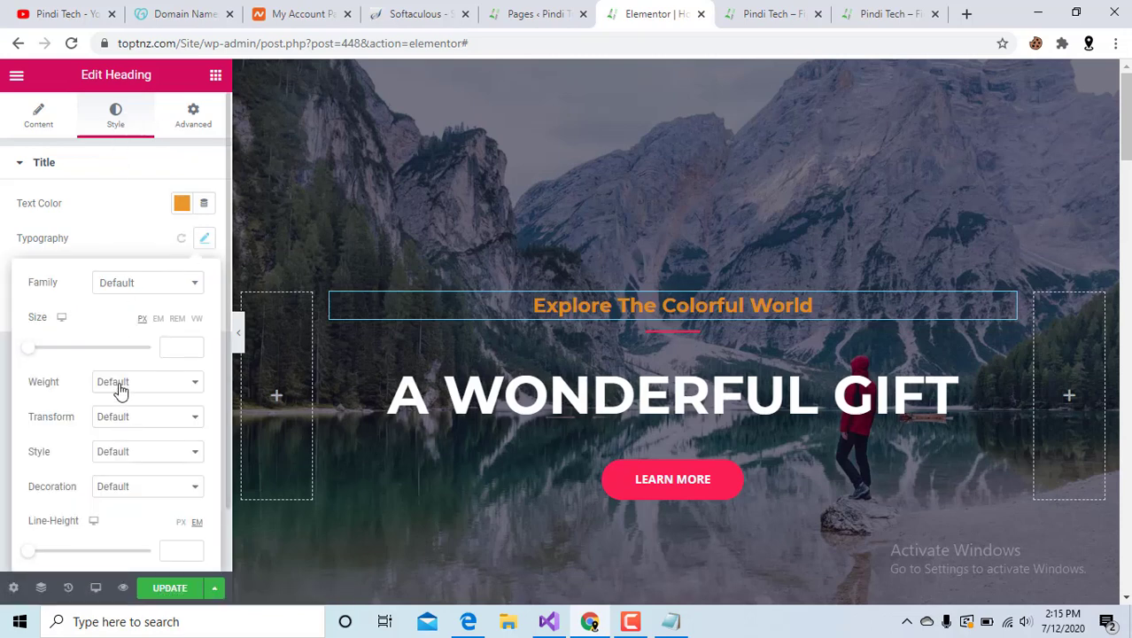
{"action": "left_click", "coordinate": [147, 456]}
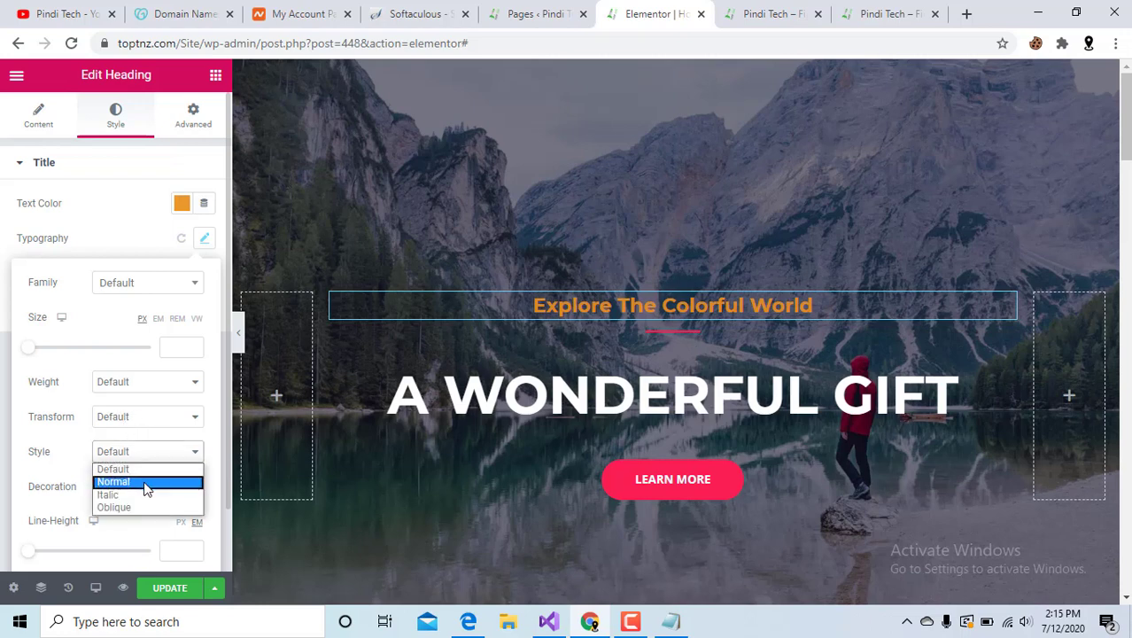
{"action": "left_click", "coordinate": [147, 483]}
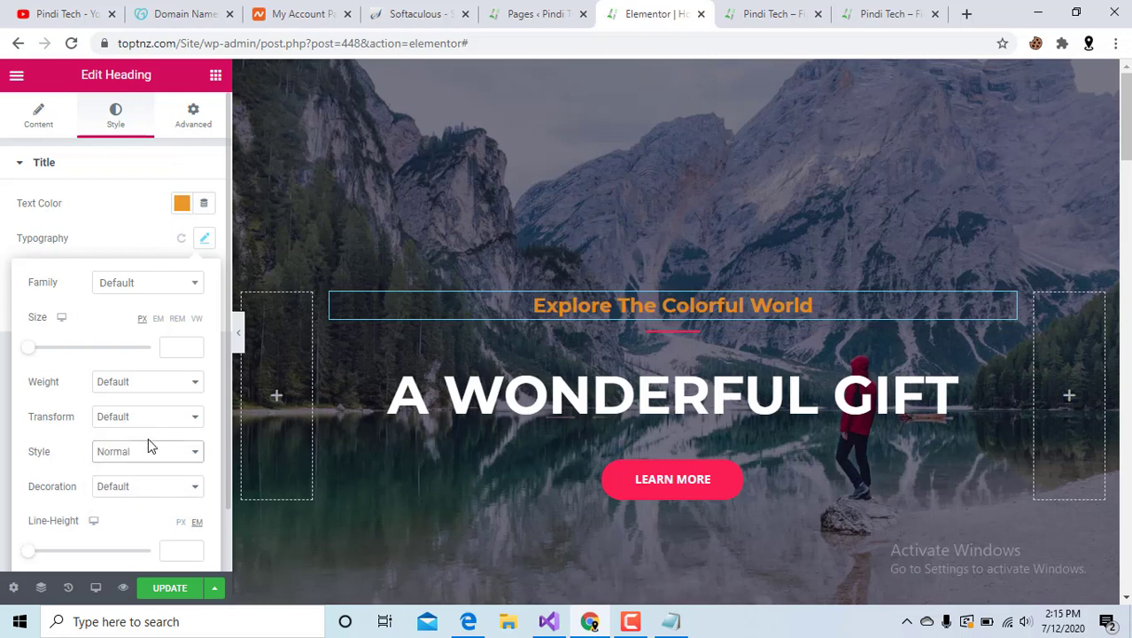
{"action": "left_click", "coordinate": [147, 451]}
{"action": "left_click", "coordinate": [141, 497]}
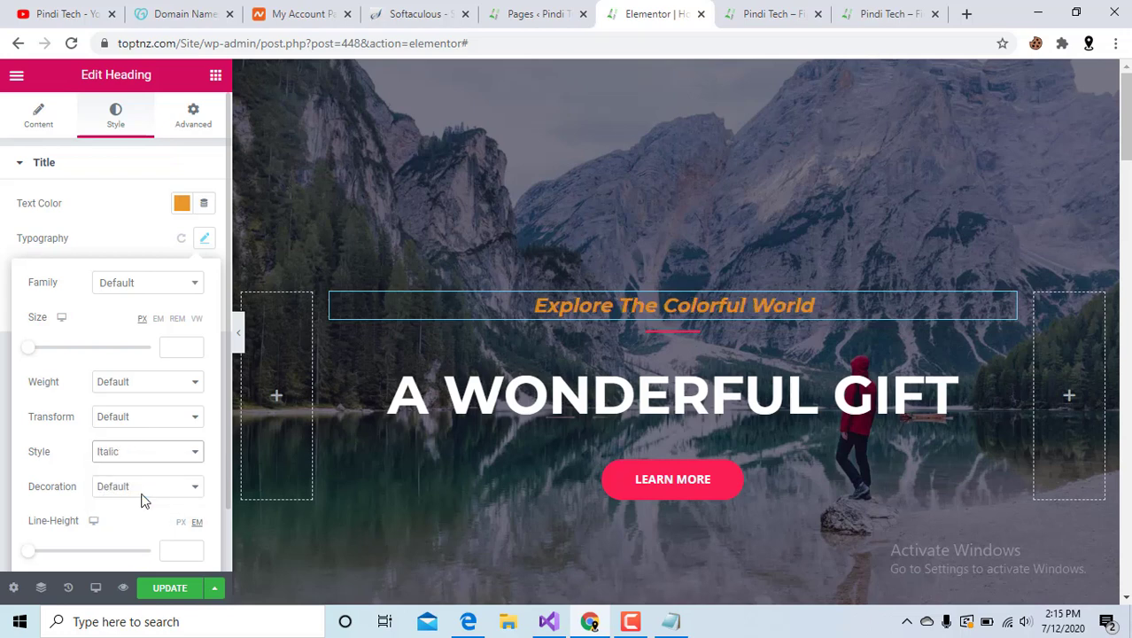
{"action": "left_click", "coordinate": [154, 454]}
{"action": "left_click", "coordinate": [148, 504]}
{"action": "left_click", "coordinate": [156, 454]}
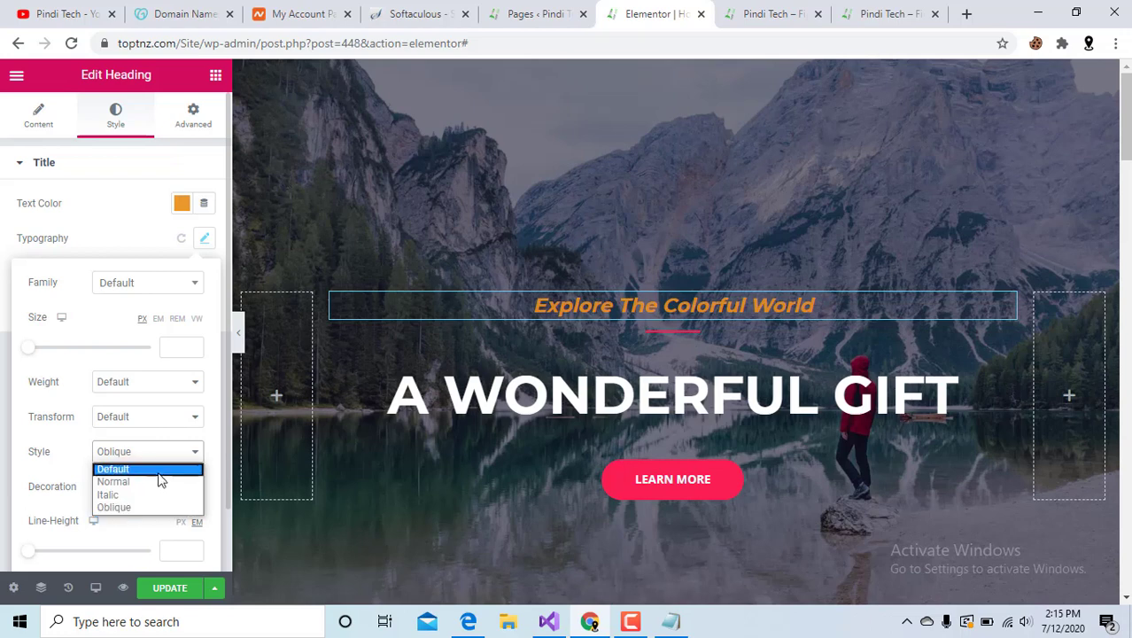
{"action": "left_click", "coordinate": [158, 471]}
Try Overline and Line Through decorations on the heading, then reset Decoration to Default.
{"action": "scroll", "coordinate": [138, 437], "scroll_direction": "down", "scroll_amount": 1}
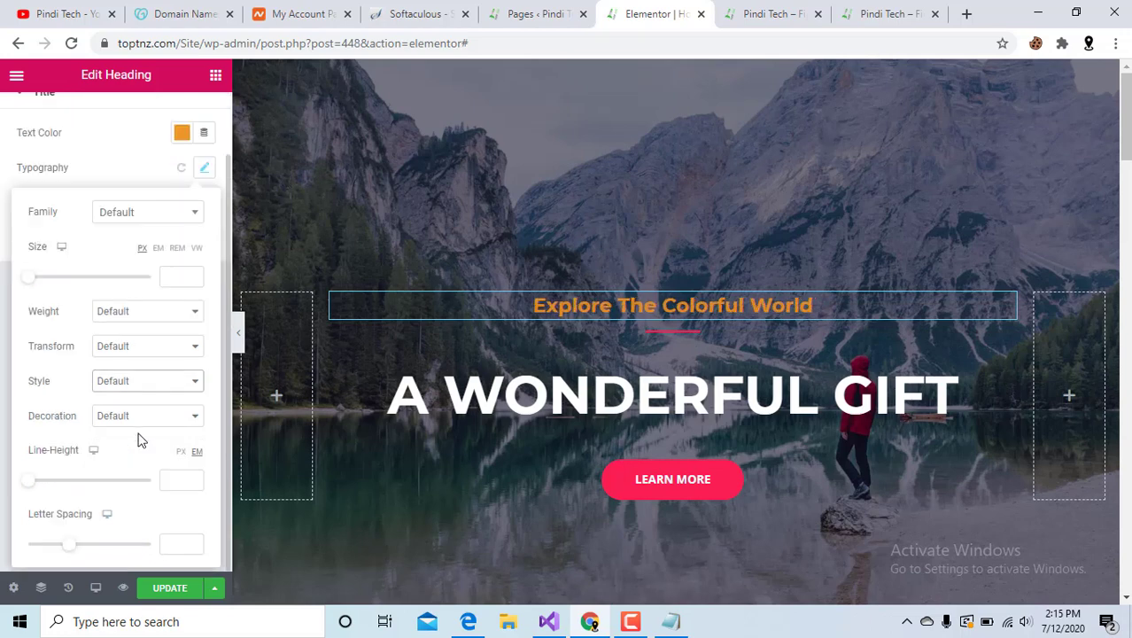
{"action": "left_click", "coordinate": [133, 418]}
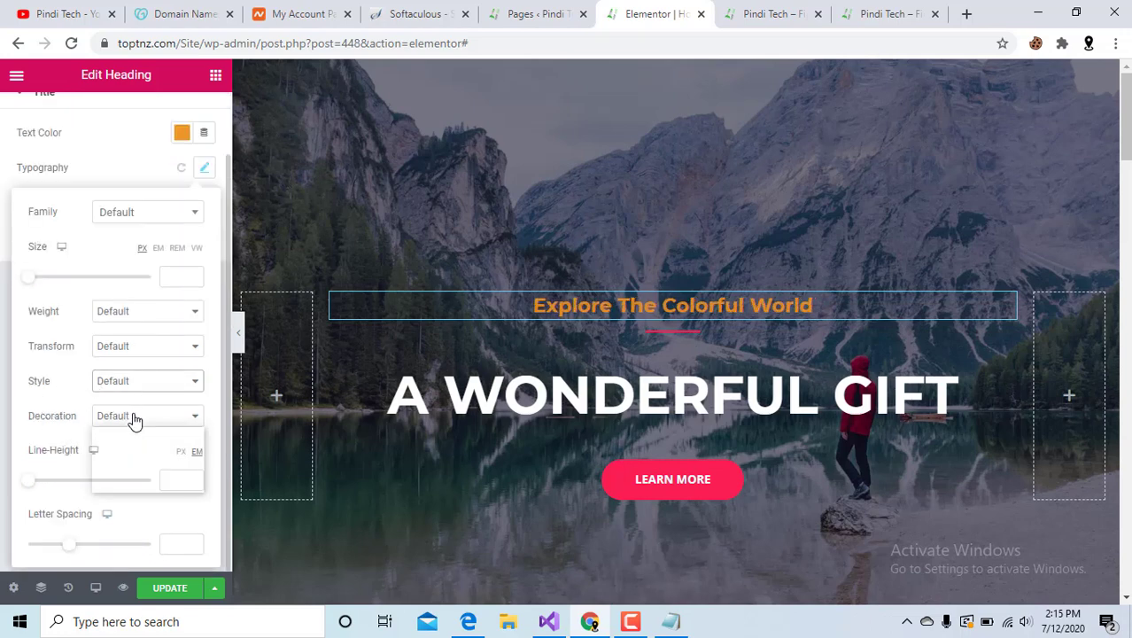
{"action": "left_click", "coordinate": [132, 459]}
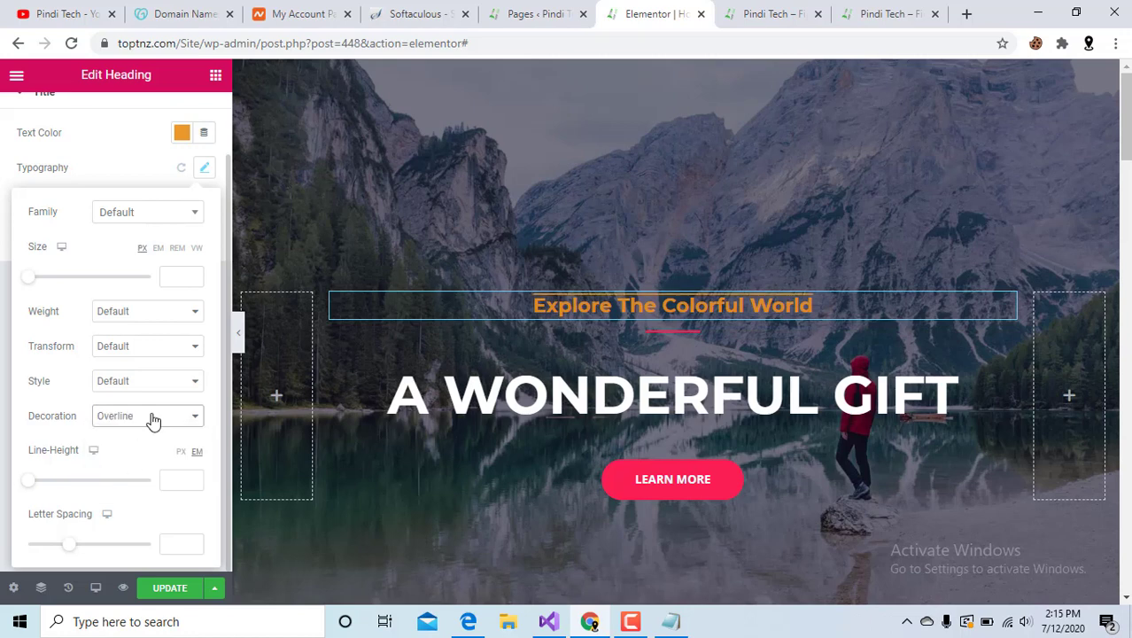
{"action": "left_click", "coordinate": [153, 420]}
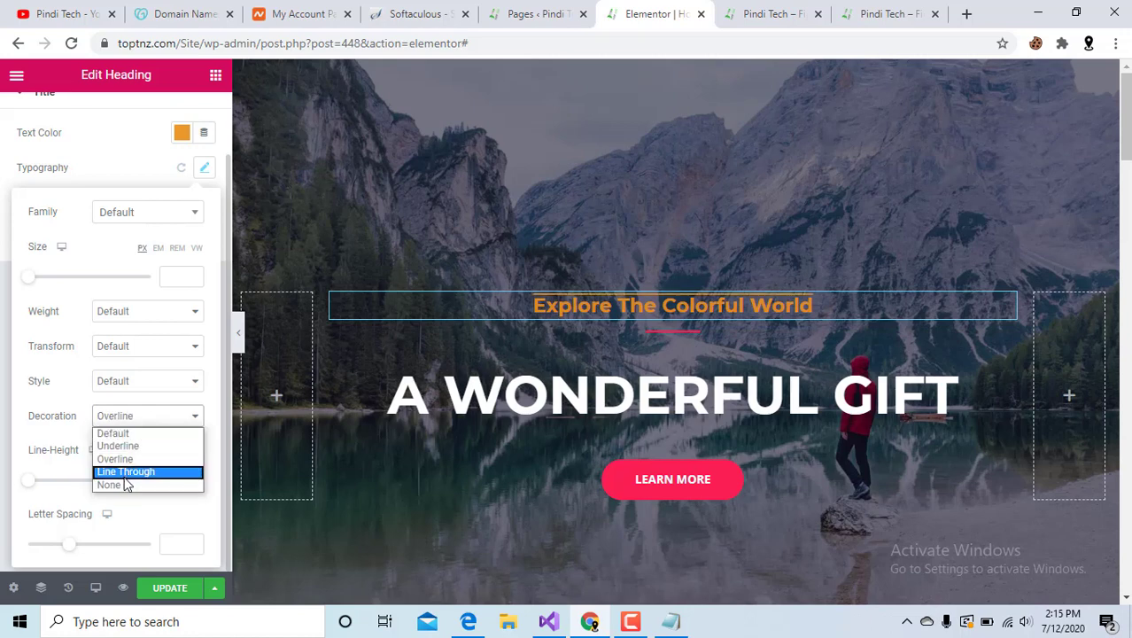
{"action": "left_click", "coordinate": [130, 479]}
{"action": "left_click", "coordinate": [152, 414]}
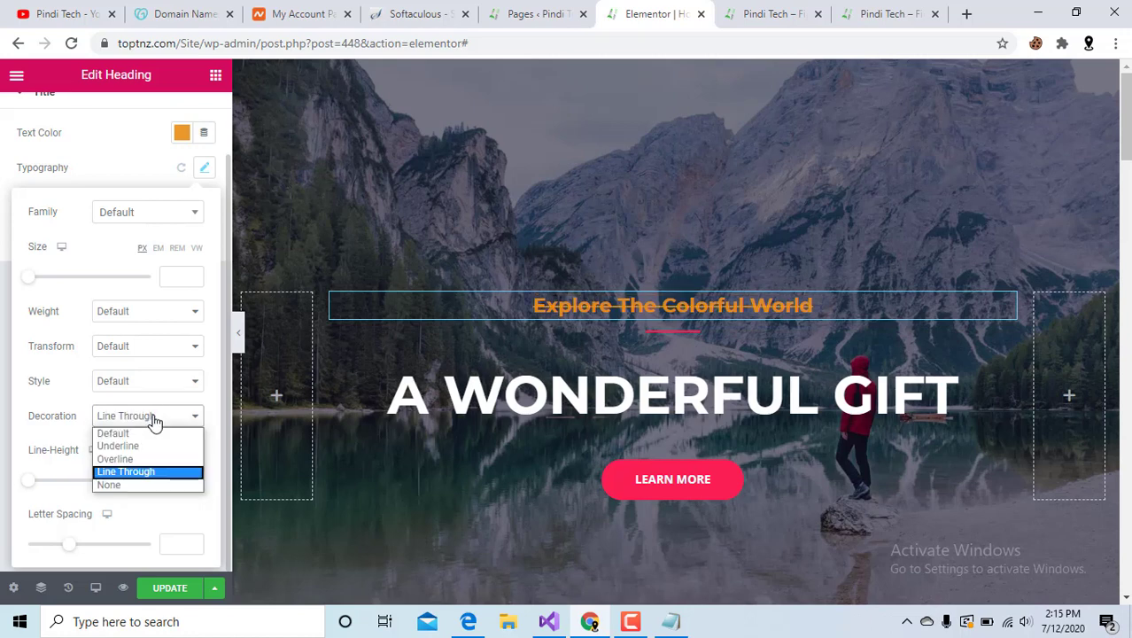
{"action": "left_click", "coordinate": [152, 434]}
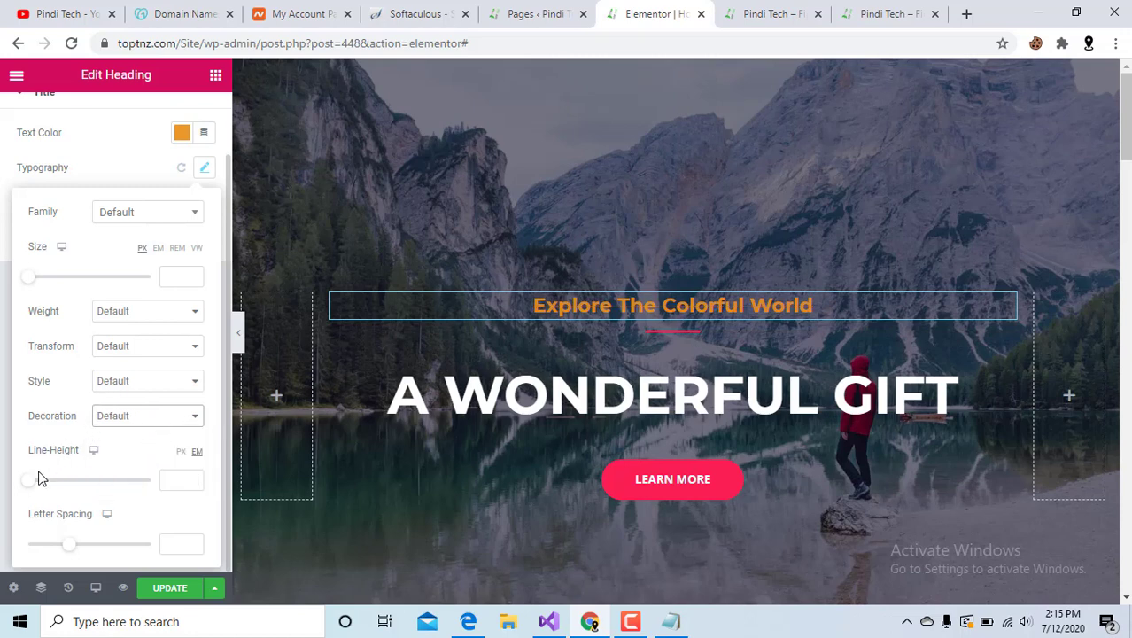
Set the heading's line height to 1.8 em and letter spacing to 0.4.
{"action": "mouse_move", "coordinate": [29, 487]}
{"action": "left_mouse_down"}
{"action": "mouse_move", "coordinate": [74, 485]}
{"action": "mouse_move", "coordinate": [9, 485]}
{"action": "mouse_move", "coordinate": [50, 487]}
{"action": "left_mouse_up"}
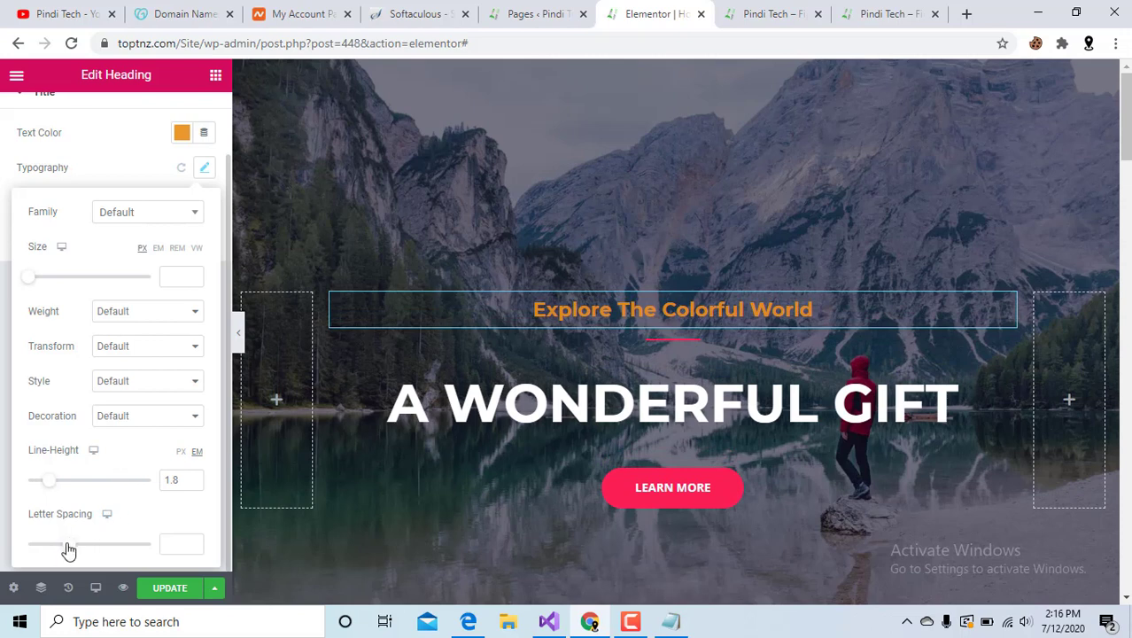
{"action": "left_click_drag", "start_coordinate": [69, 551], "coordinate": [71, 546]}
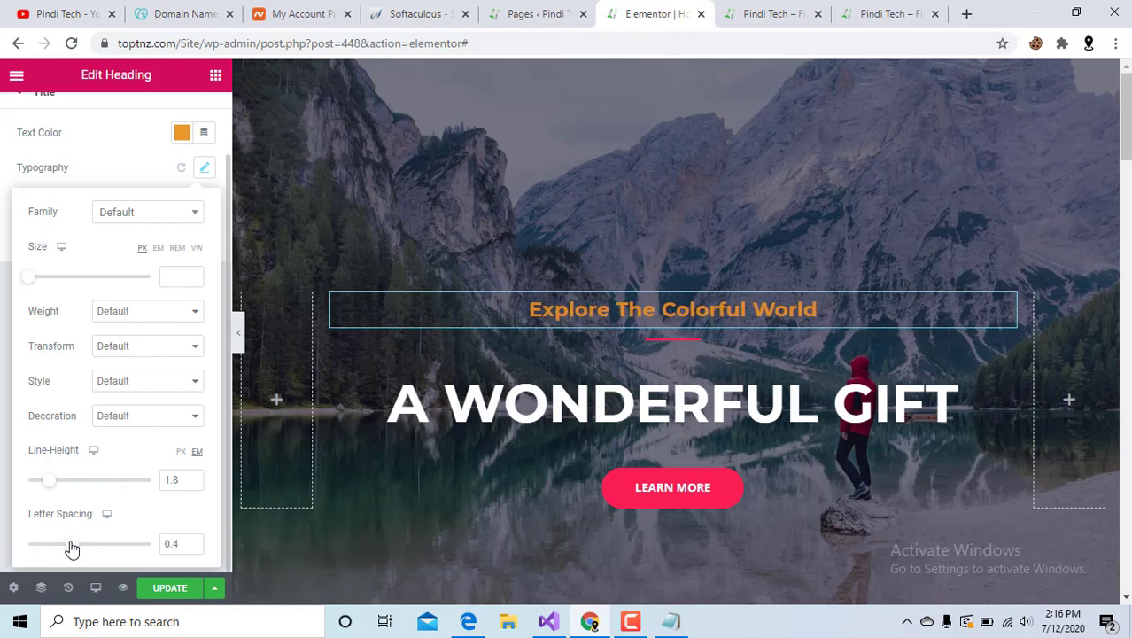
{"action": "scroll", "coordinate": [110, 359], "scroll_direction": "up", "scroll_amount": 1}
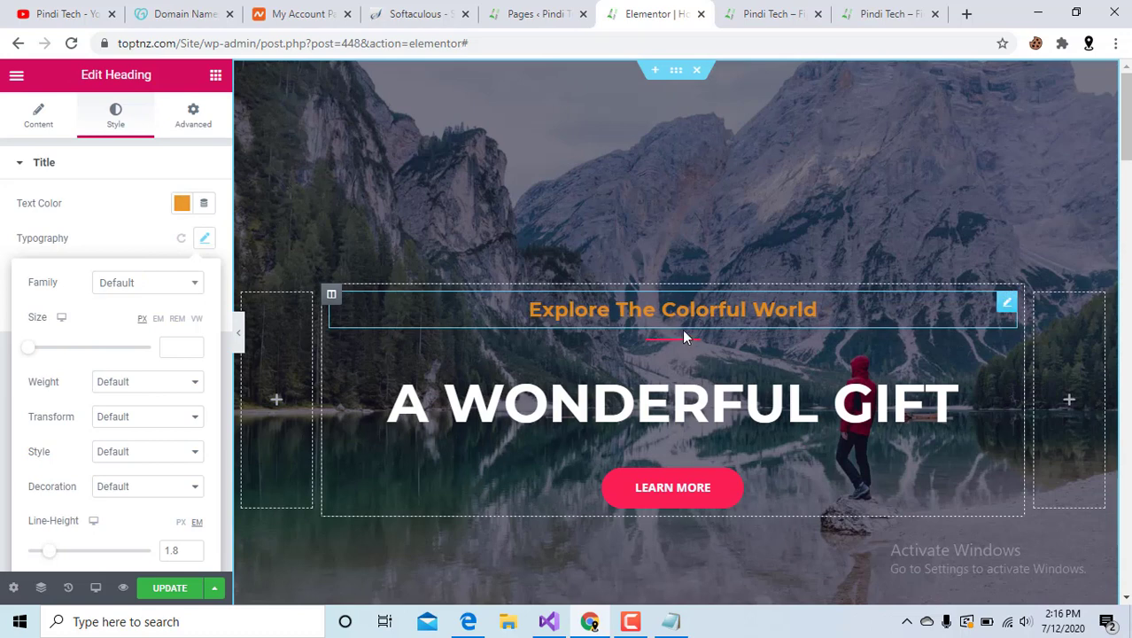
Give the heading a Fade In entrance animation under Motion Effects.
{"action": "left_click", "coordinate": [189, 115]}
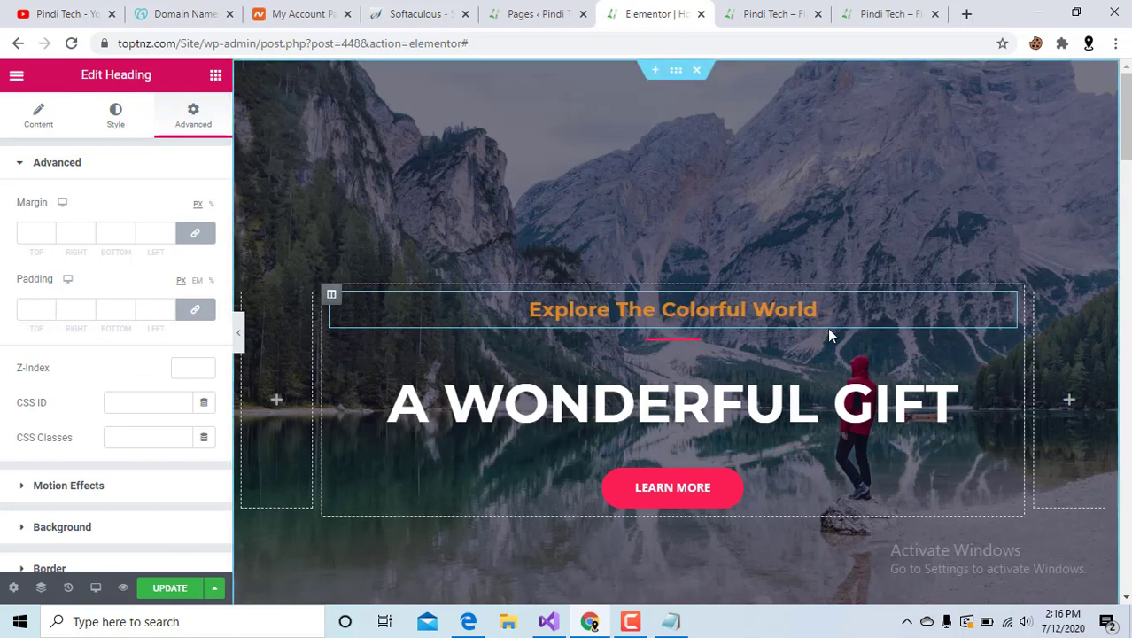
{"action": "left_click", "coordinate": [53, 485]}
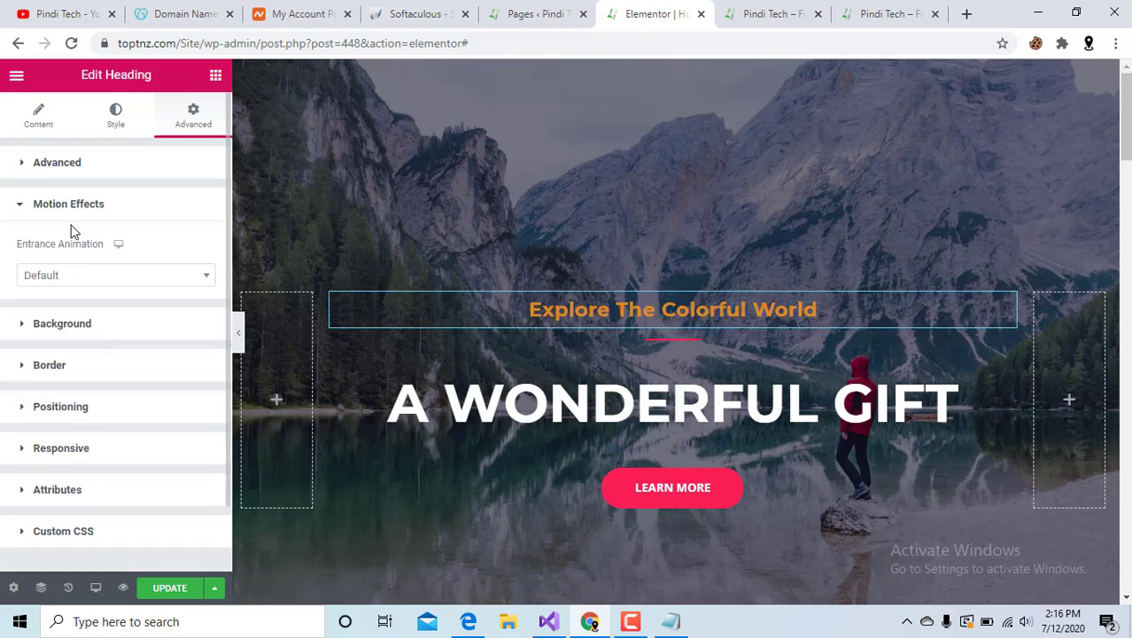
{"action": "left_click", "coordinate": [79, 277]}
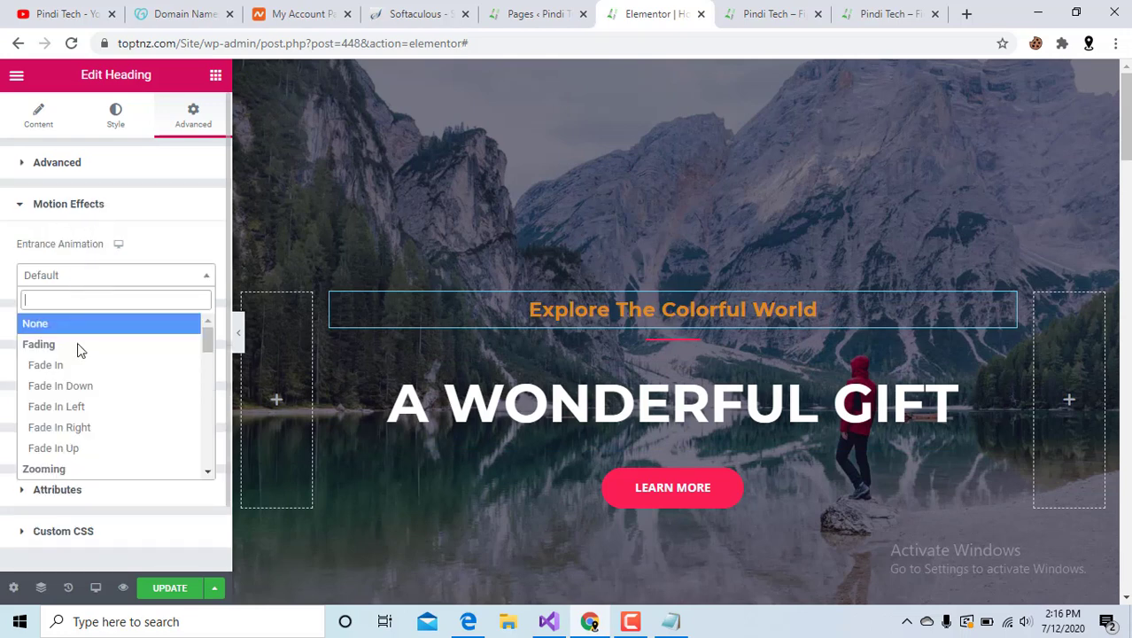
{"action": "left_click", "coordinate": [69, 369]}
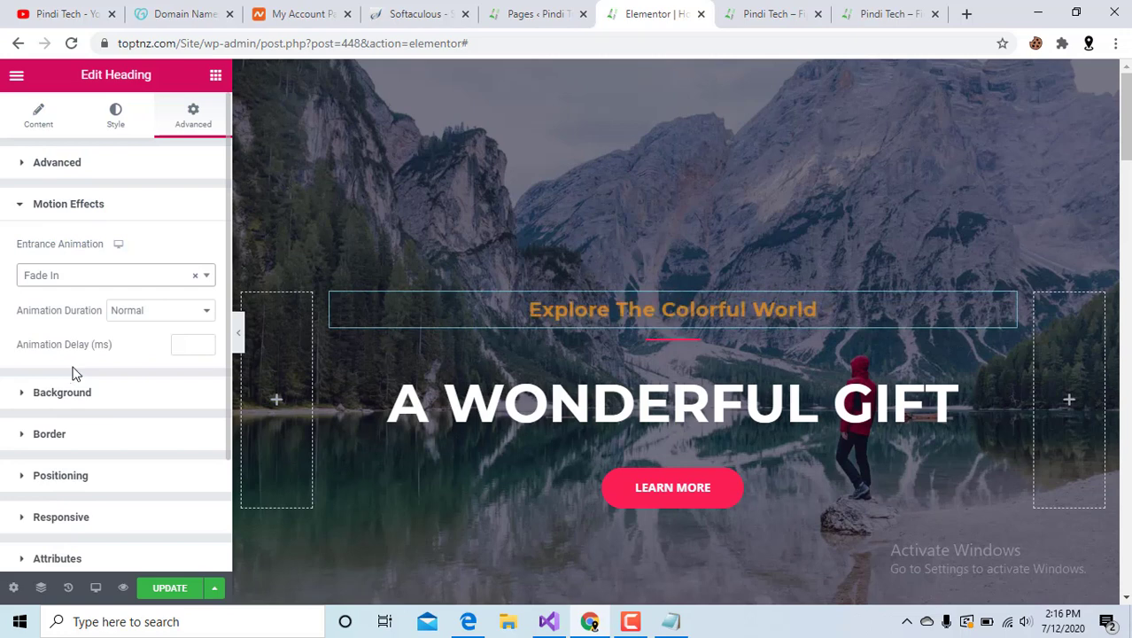
{"action": "left_click", "coordinate": [14, 207]}
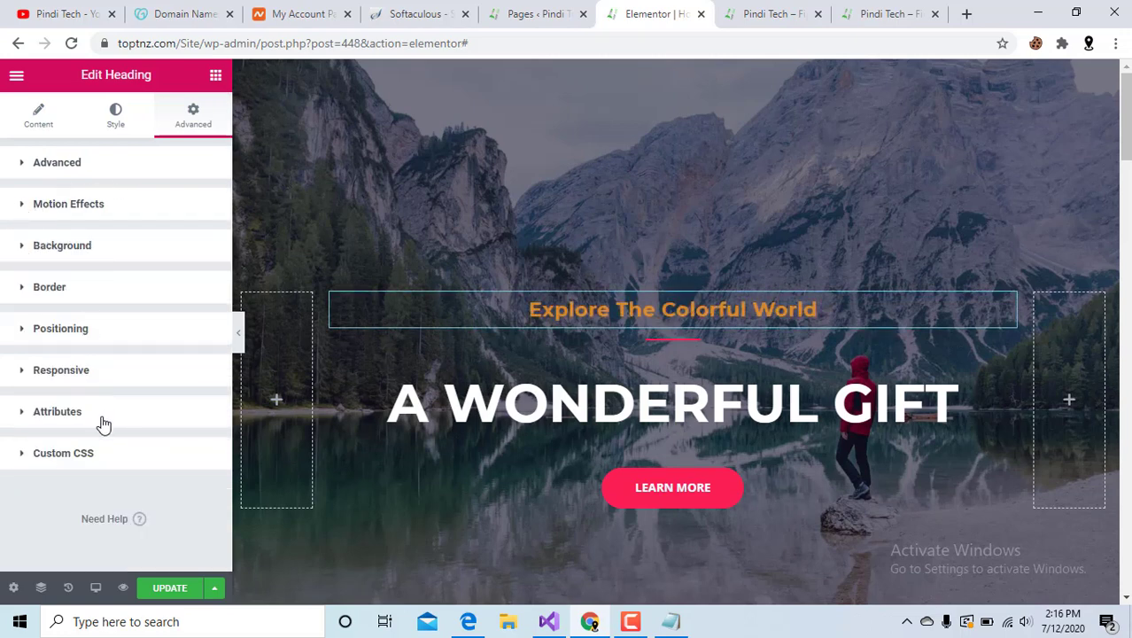
Try Full Width for the heading in Positioning, then reset Width to Default.
{"action": "left_click", "coordinate": [24, 333]}
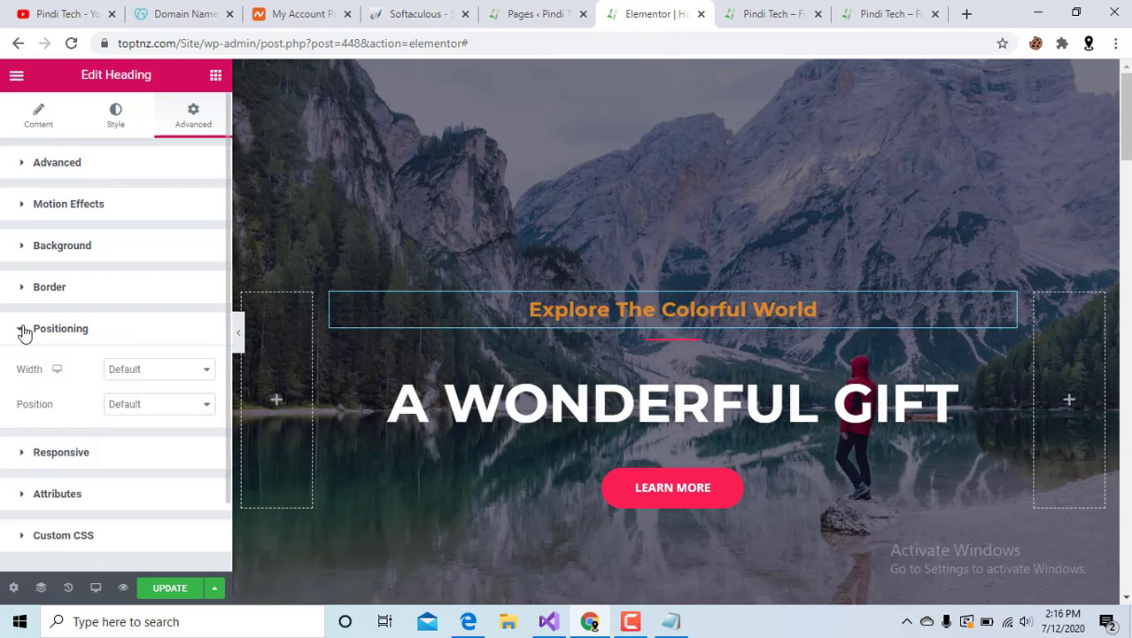
{"action": "left_click", "coordinate": [168, 370]}
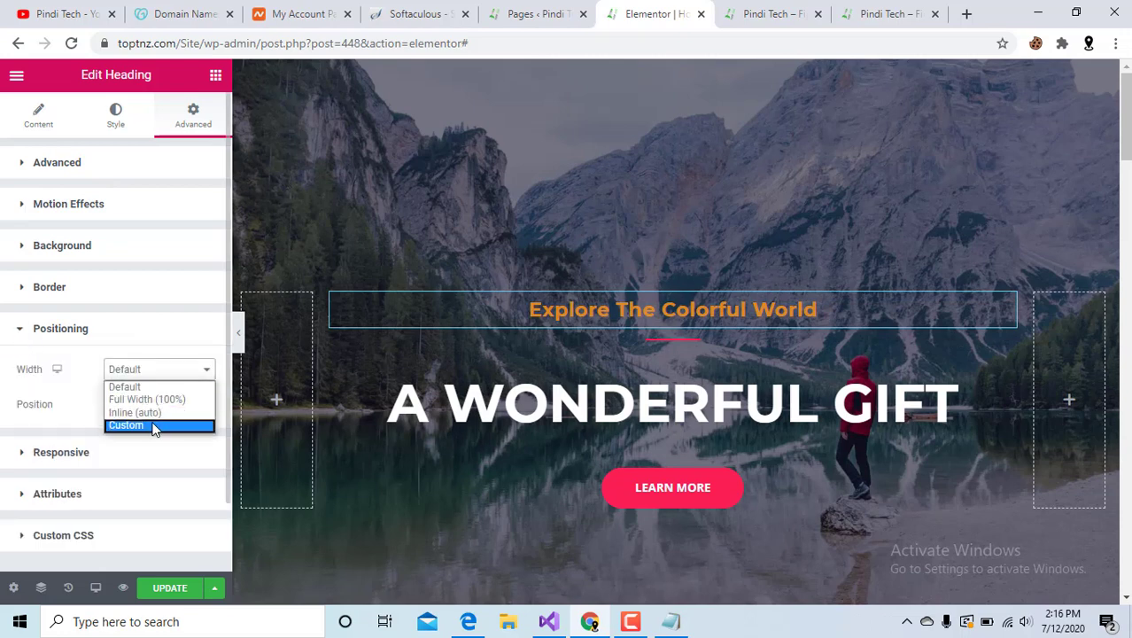
{"action": "left_click", "coordinate": [149, 399]}
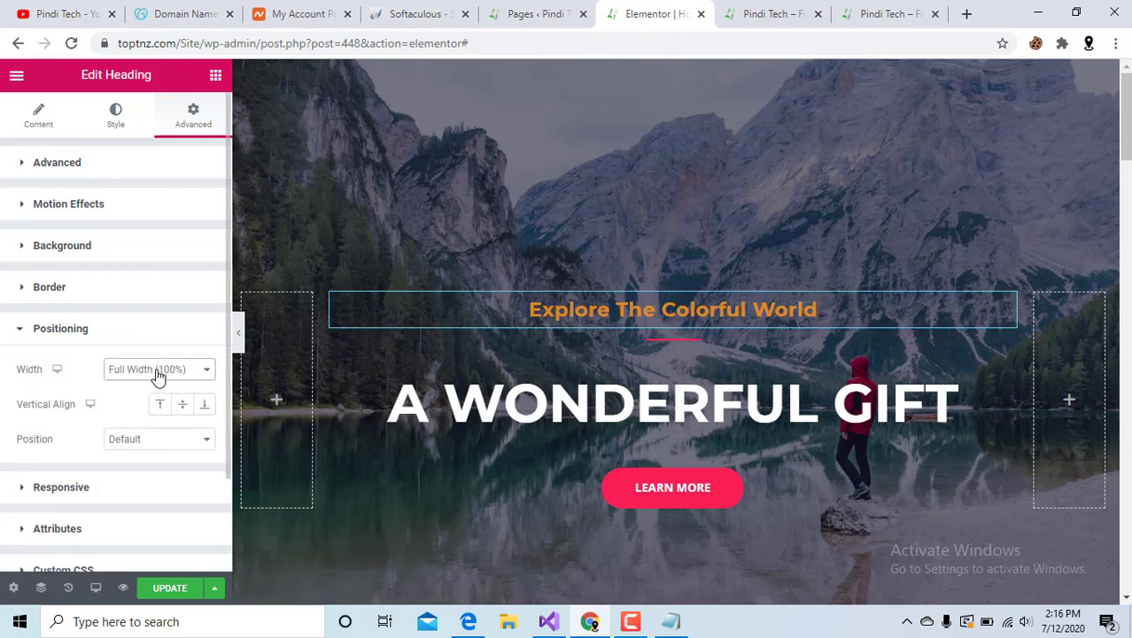
{"action": "left_click", "coordinate": [158, 369]}
{"action": "left_click", "coordinate": [164, 387]}
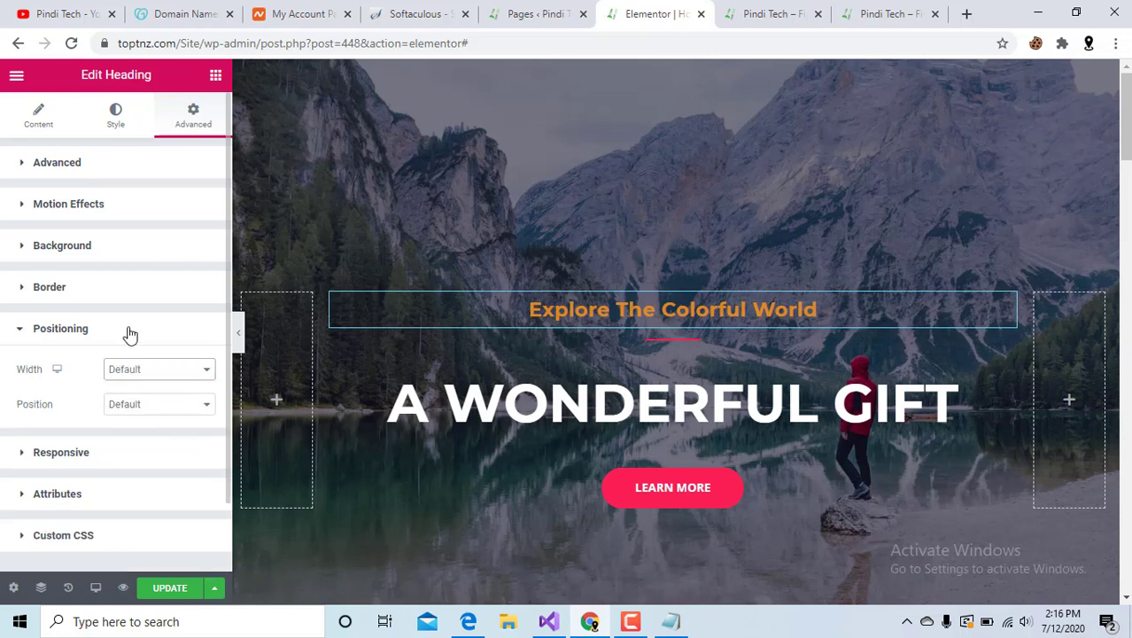
{"action": "left_click", "coordinate": [19, 336]}
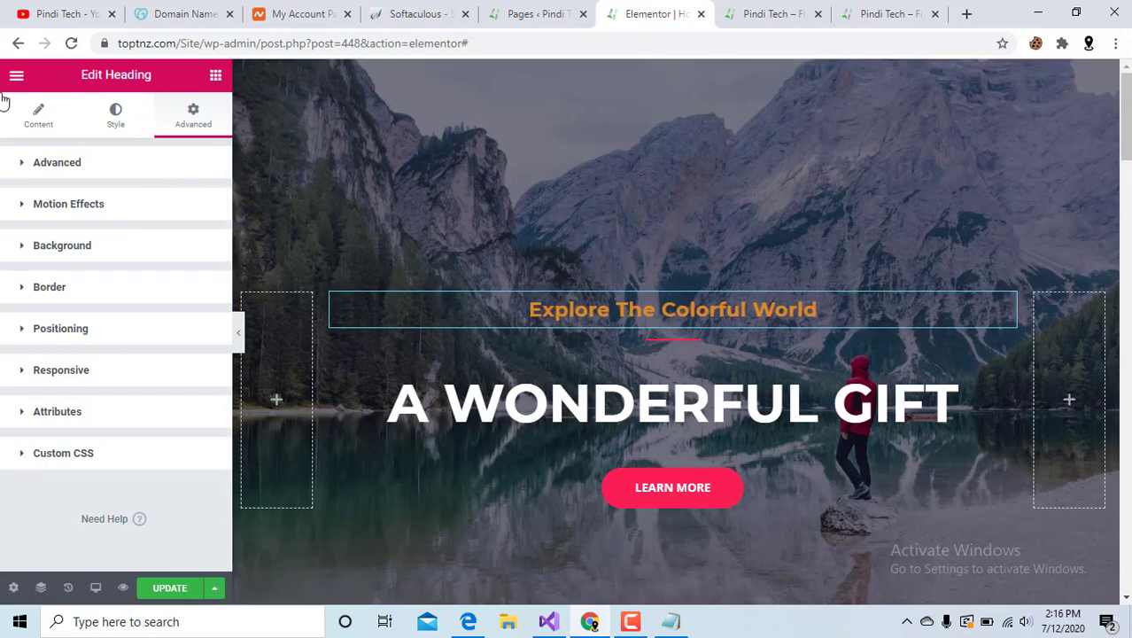
{"action": "left_click", "coordinate": [18, 46]}
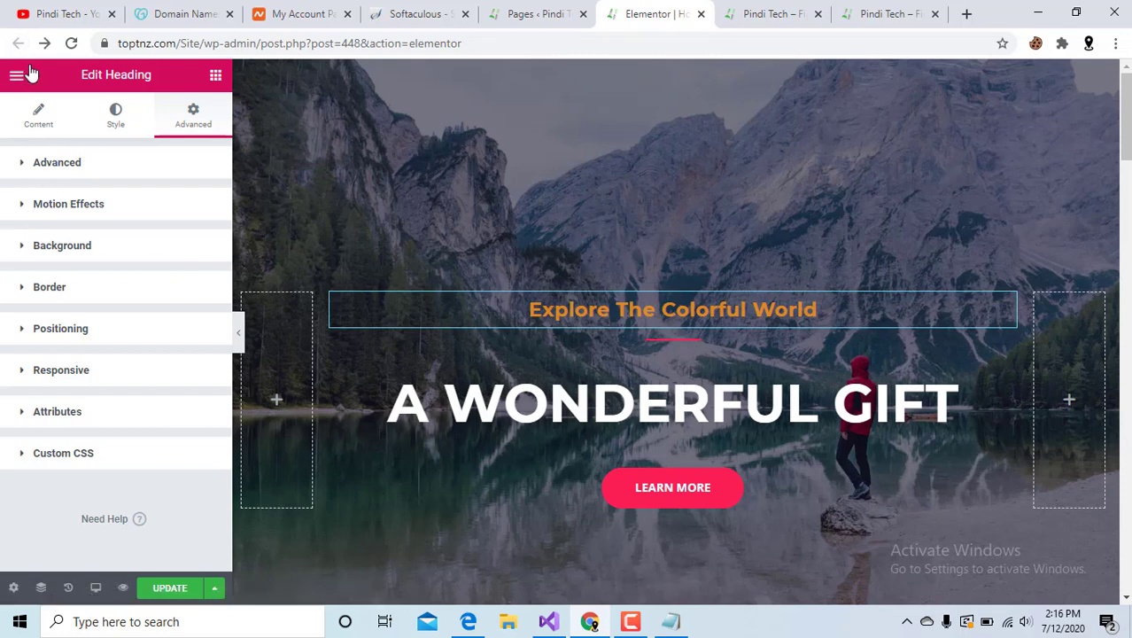
Change the hero heading text from 'A WONDERFUL GIFT' to 'A WONDERFUL ITEM'.
{"action": "left_click", "coordinate": [956, 403]}
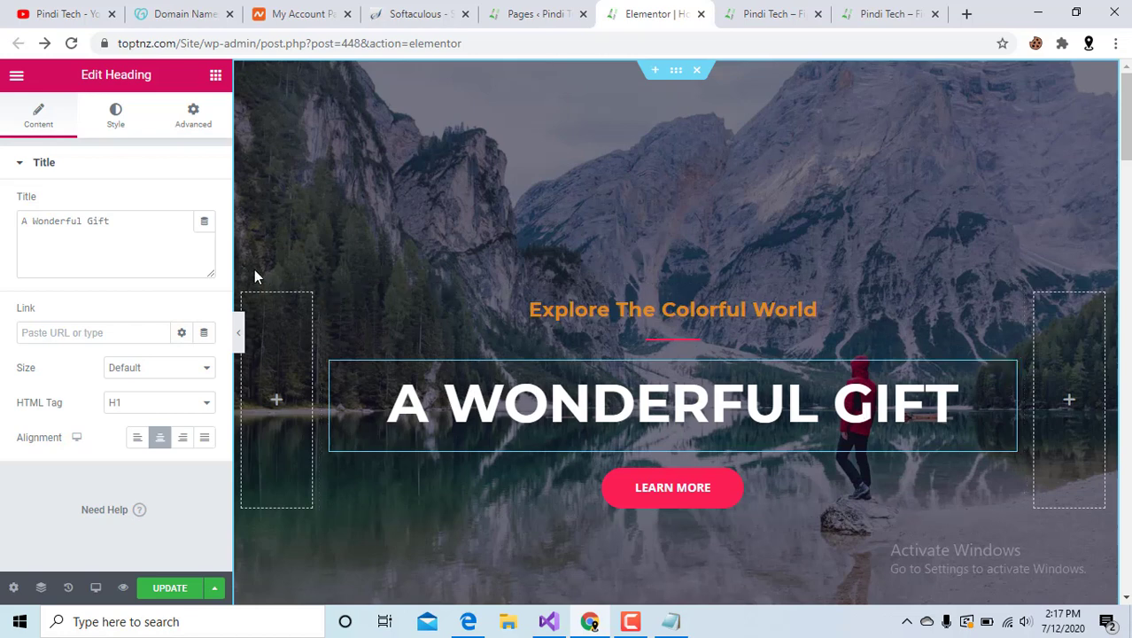
{"action": "left_click_drag", "start_coordinate": [87, 219], "coordinate": [137, 220]}
{"action": "type", "text": "I"}
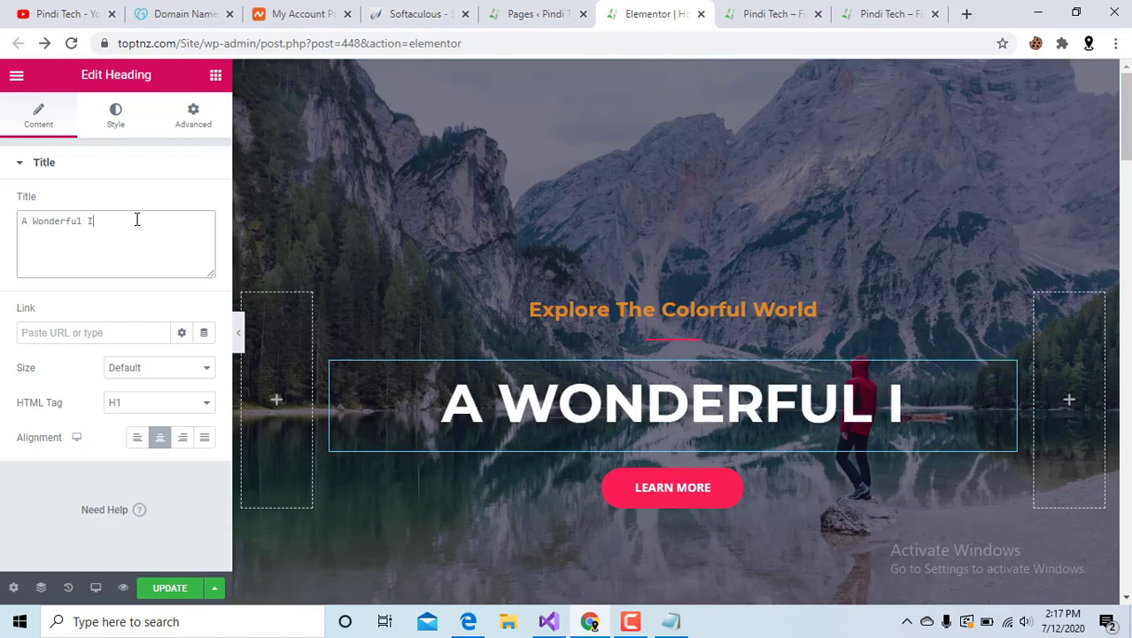
{"action": "type", "text": "tem"}
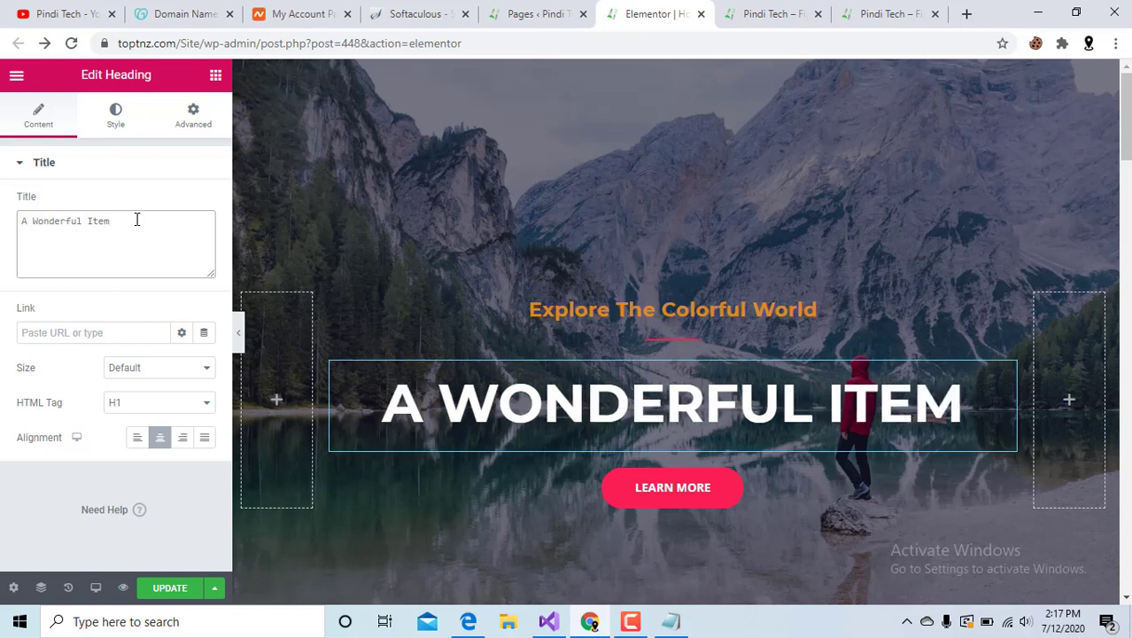
Link the hero heading to the site address copied from the browser's address bar.
{"action": "left_click", "coordinate": [80, 334]}
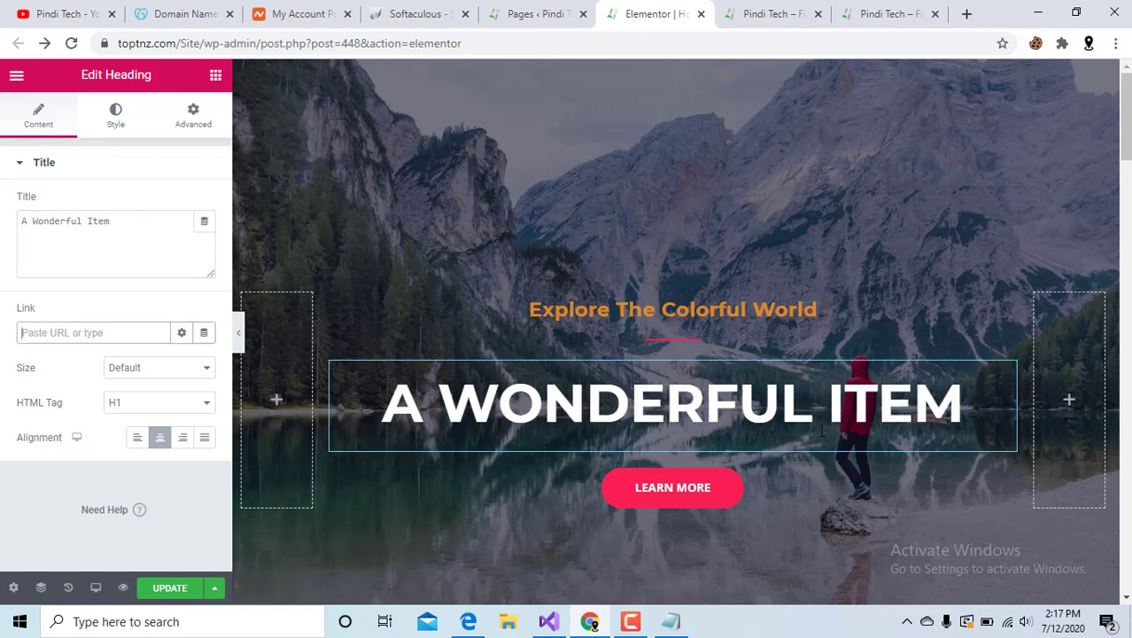
{"action": "left_click", "coordinate": [721, 412]}
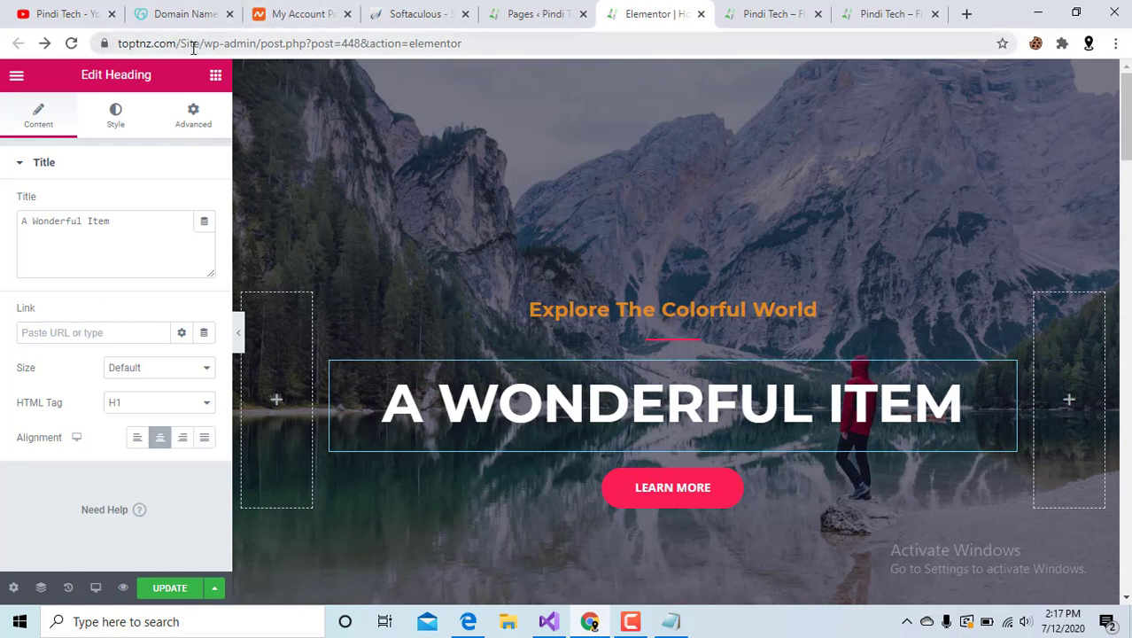
{"action": "left_click_drag", "start_coordinate": [201, 43], "coordinate": [103, 43]}
{"action": "key", "text": "ctrl+c"}
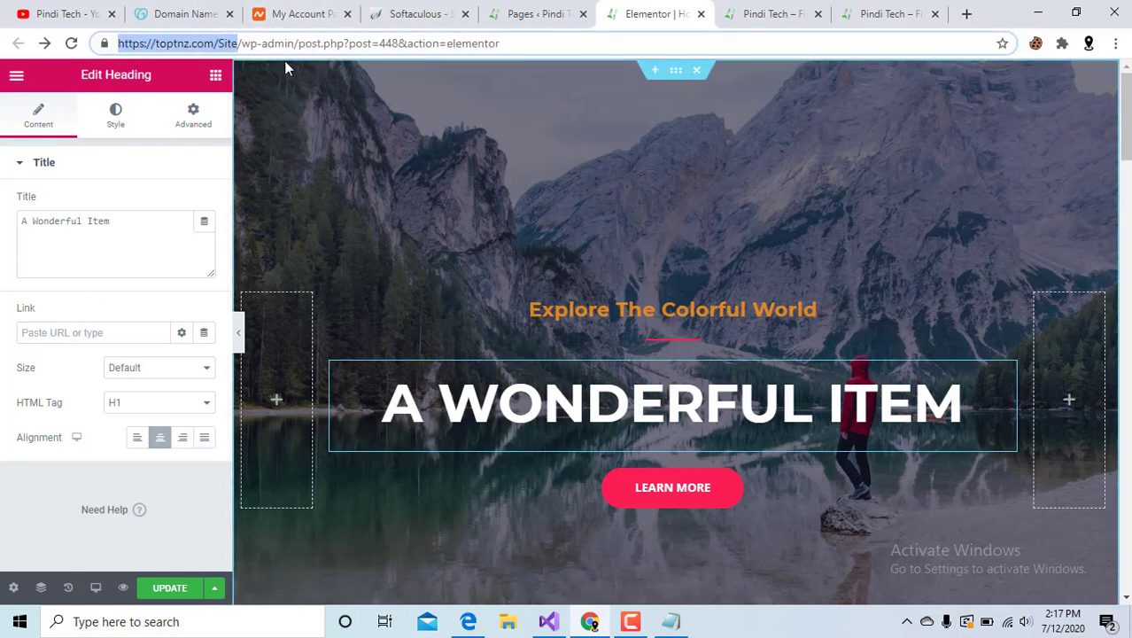
{"action": "left_click", "coordinate": [77, 335]}
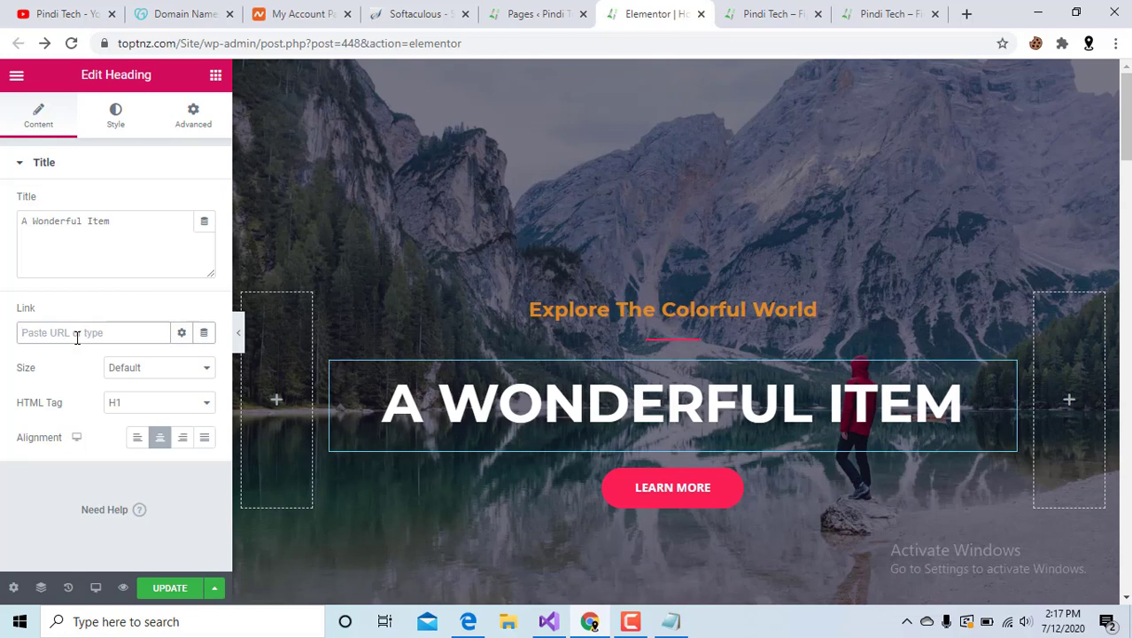
{"action": "key", "text": "ctrl+v"}
{"action": "left_click", "coordinate": [3, 282]}
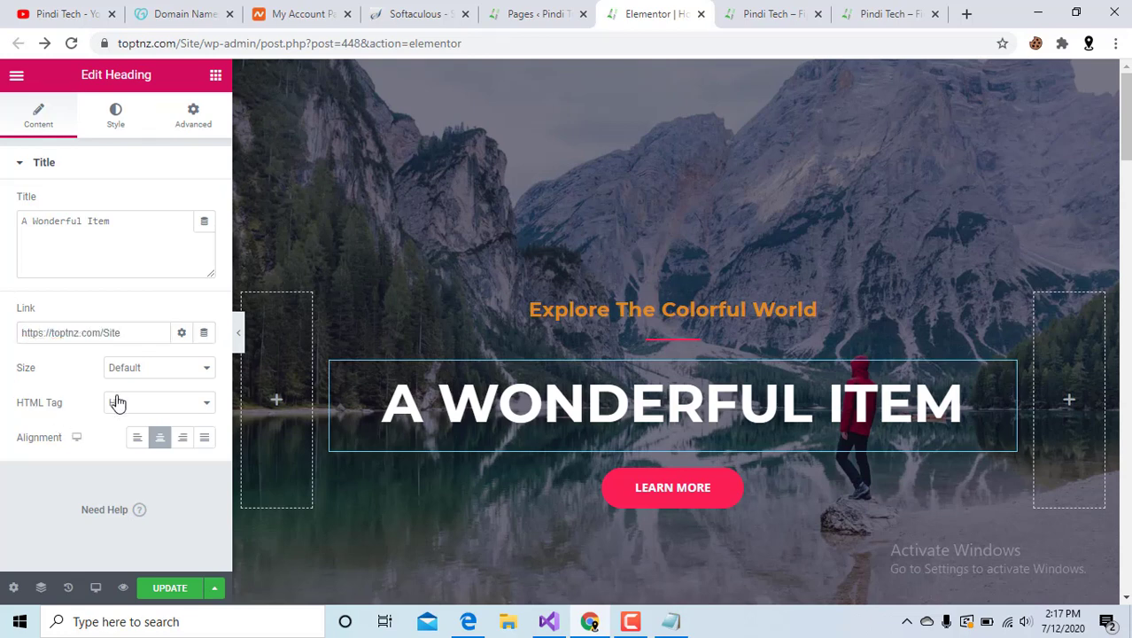
Keep the heading as H1 after trying H2, and centre-align it after trying left.
{"action": "left_click", "coordinate": [143, 407]}
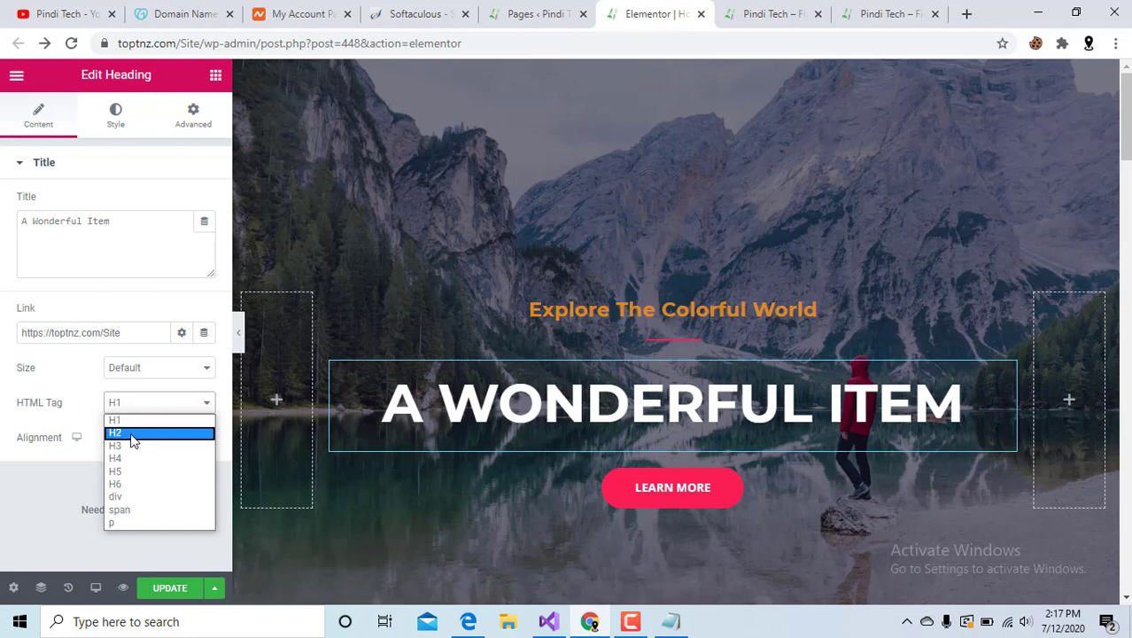
{"action": "left_click", "coordinate": [133, 436]}
{"action": "left_click", "coordinate": [145, 409]}
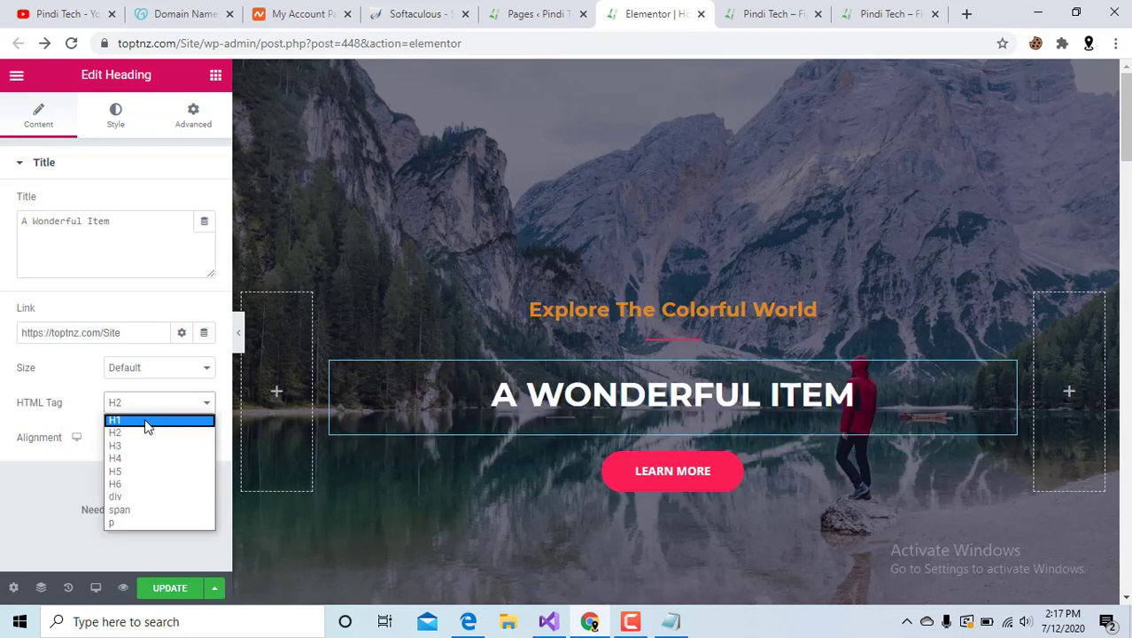
{"action": "left_click", "coordinate": [147, 424]}
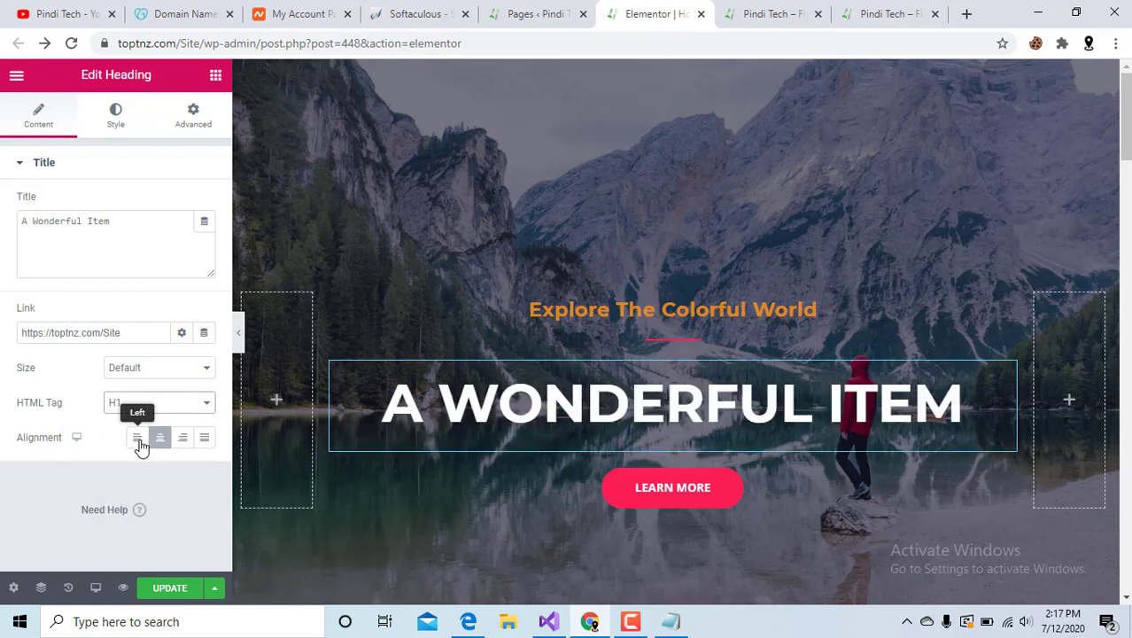
{"action": "left_click", "coordinate": [138, 439]}
{"action": "left_click", "coordinate": [159, 443]}
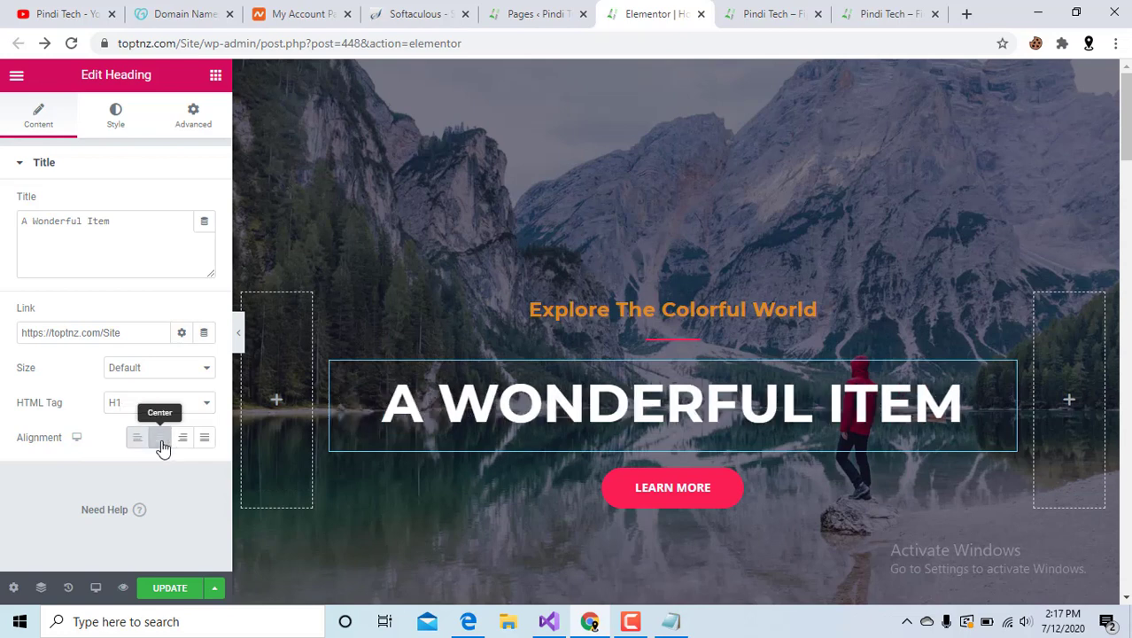
{"action": "left_click", "coordinate": [115, 116]}
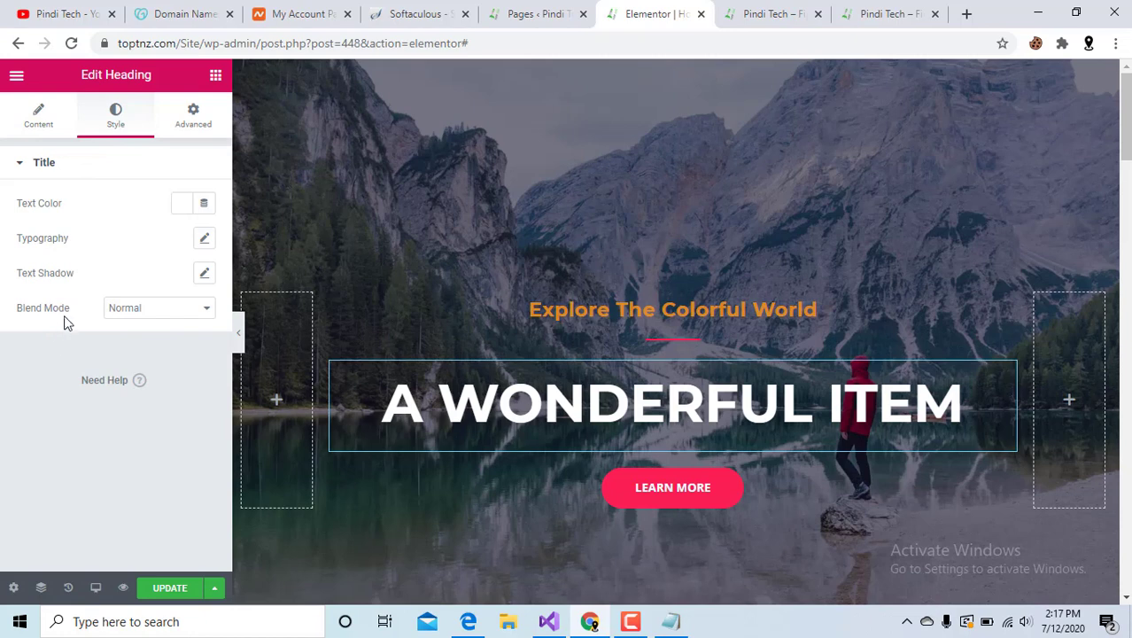
Try the Screen blend mode on the heading, then set it back to Normal.
{"action": "left_click", "coordinate": [157, 312]}
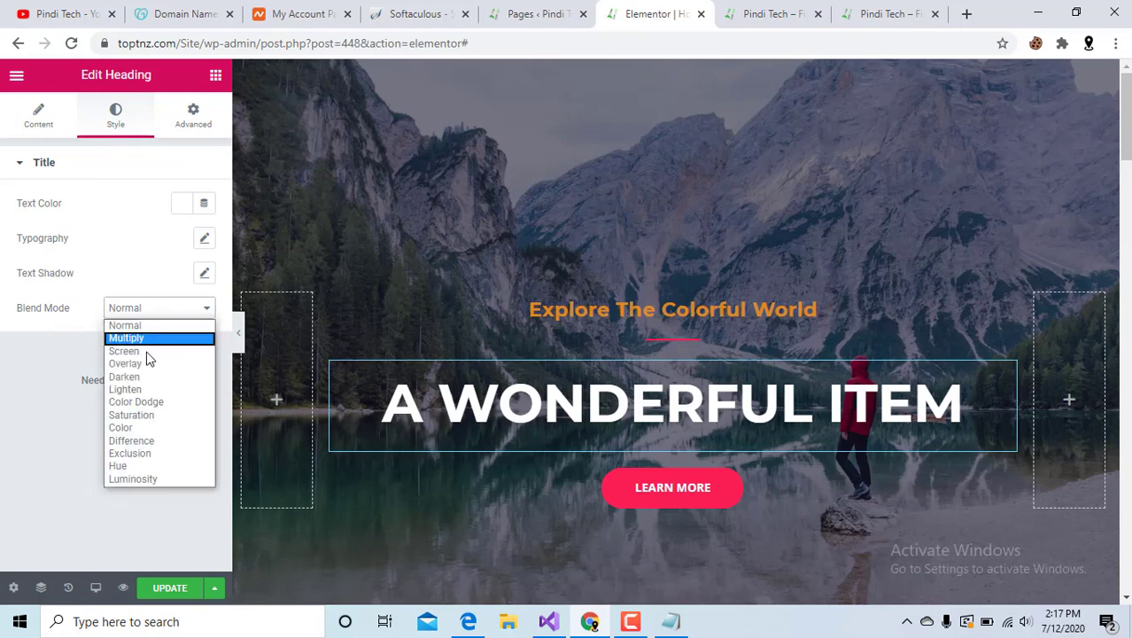
{"action": "left_click", "coordinate": [144, 356]}
{"action": "left_click", "coordinate": [160, 312]}
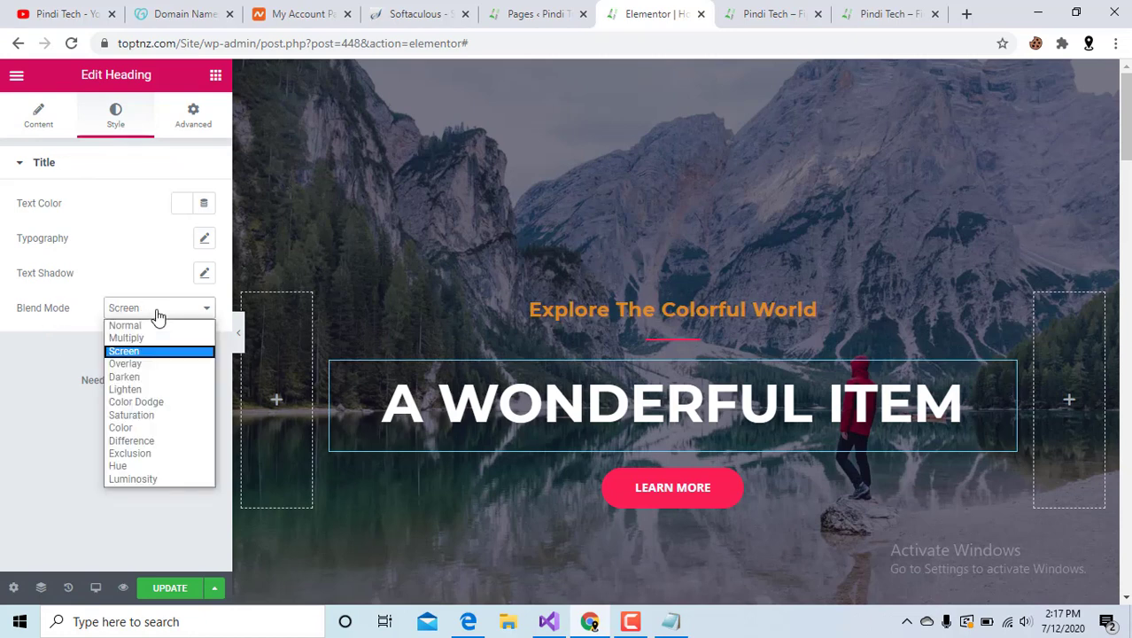
{"action": "left_click", "coordinate": [171, 325]}
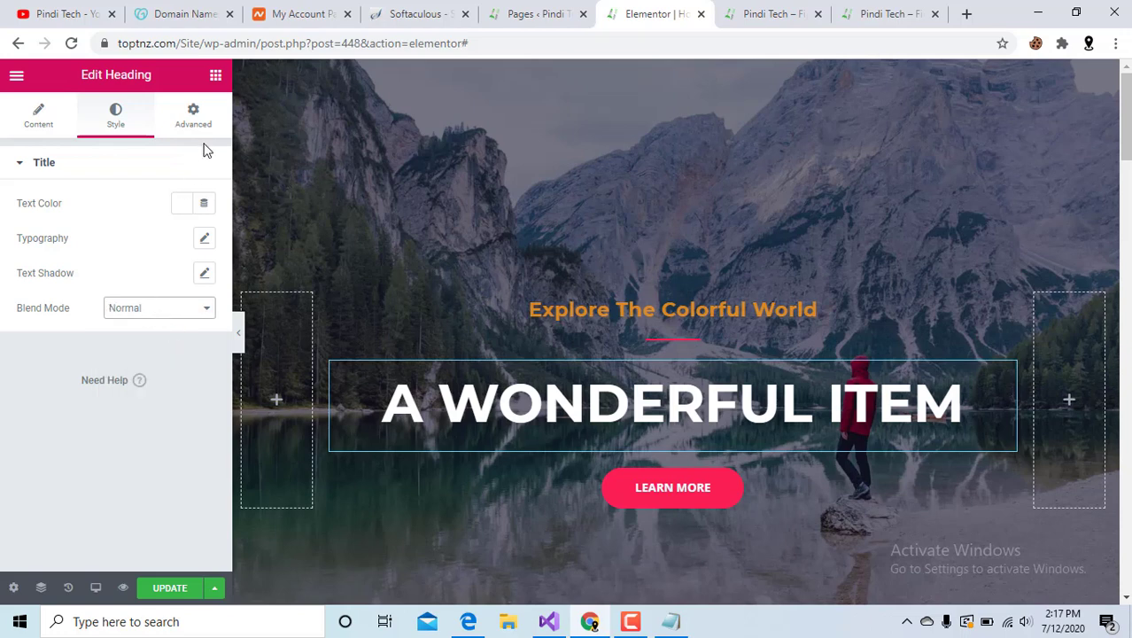
Colour the hero heading text yellow (#B6B20D) after trying shades of blue.
{"action": "left_click", "coordinate": [178, 204]}
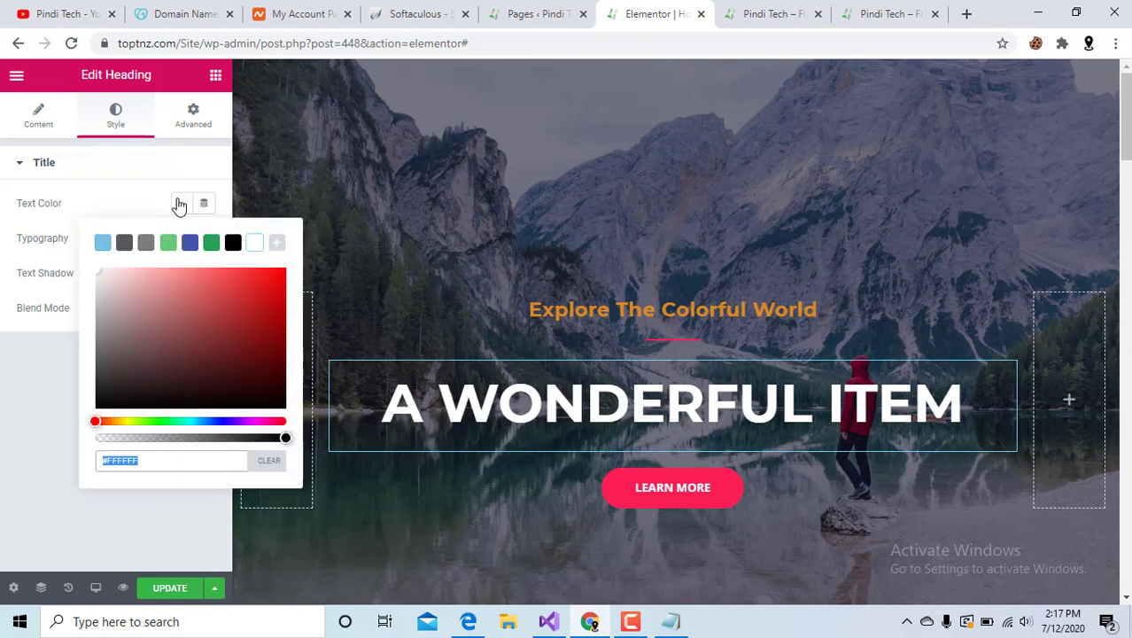
{"action": "left_click", "coordinate": [190, 251]}
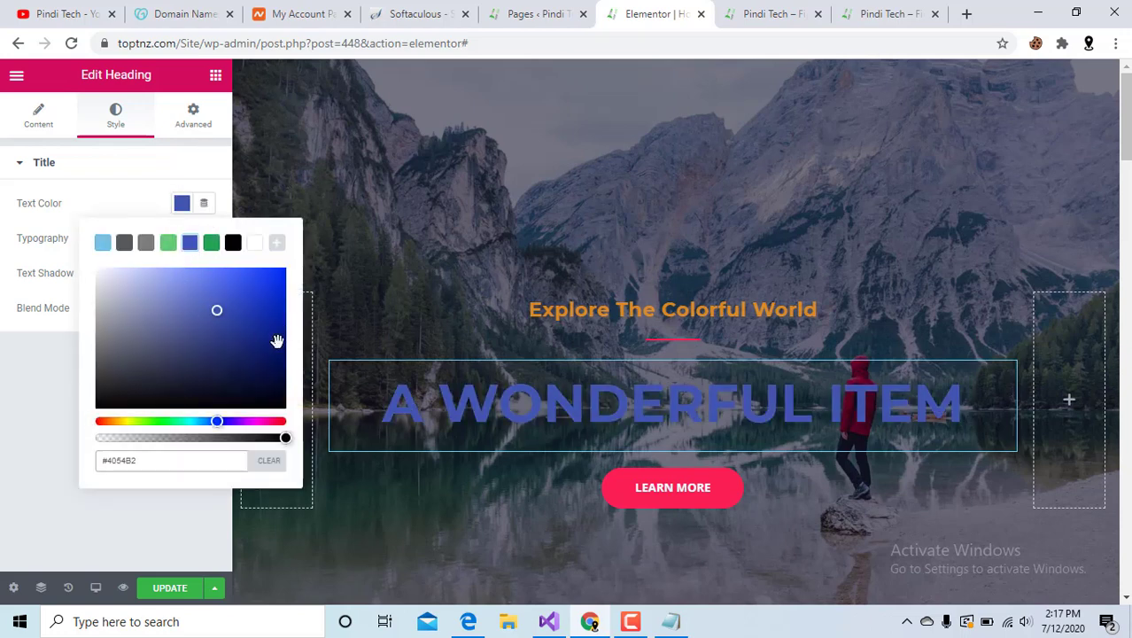
{"action": "left_click", "coordinate": [272, 308]}
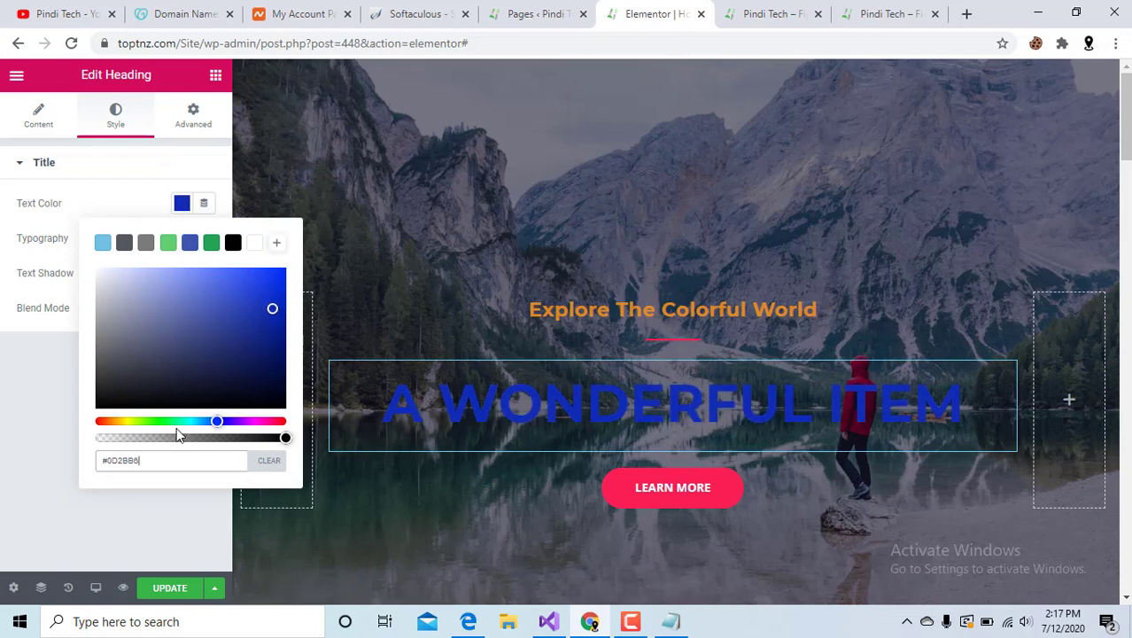
{"action": "left_click", "coordinate": [125, 421]}
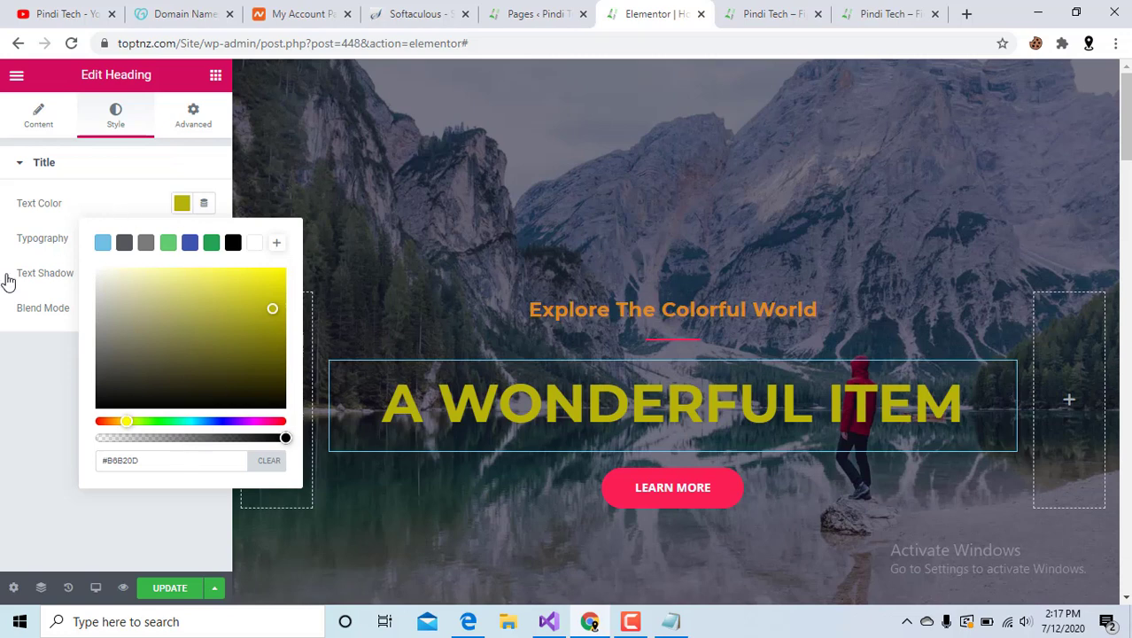
{"action": "left_click", "coordinate": [42, 190]}
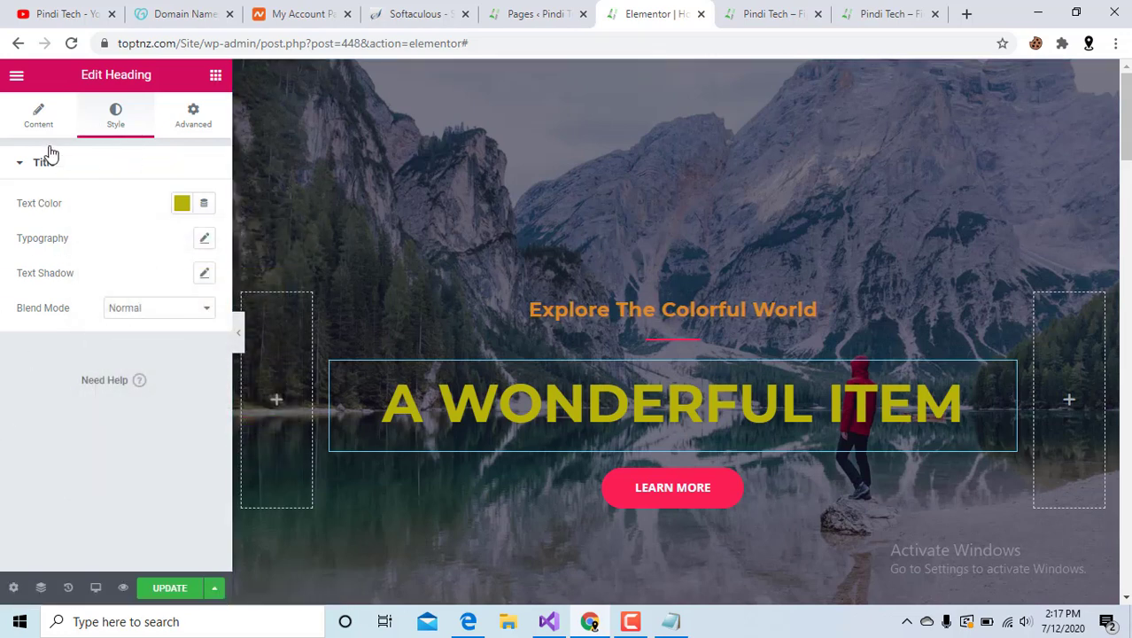
{"action": "left_click", "coordinate": [17, 77]}
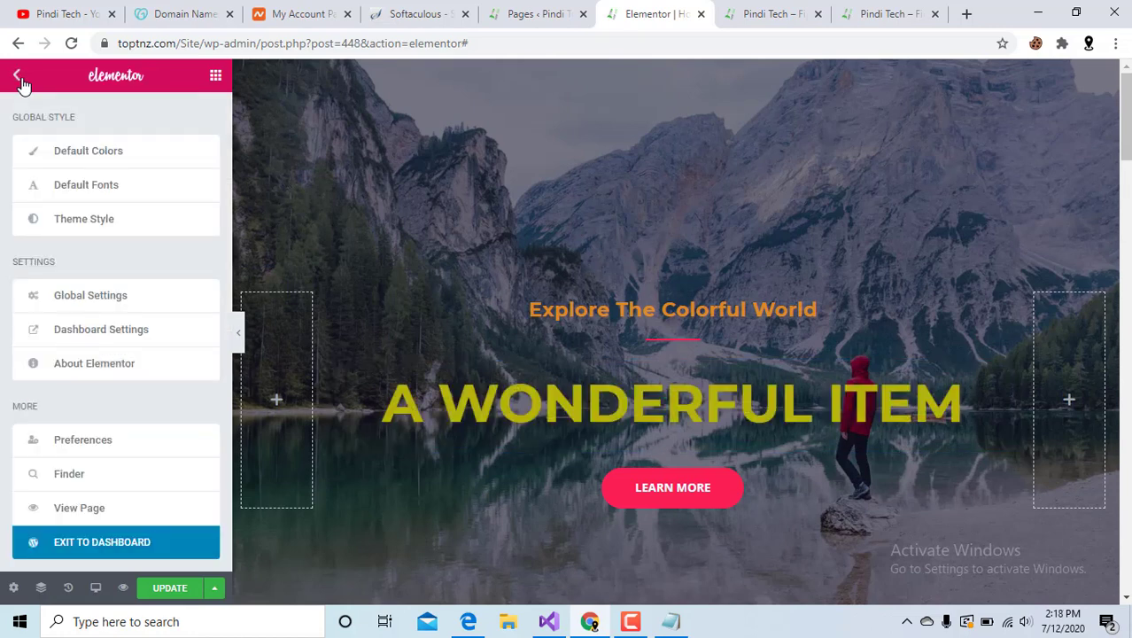
{"action": "left_click", "coordinate": [18, 79]}
{"action": "scroll", "coordinate": [64, 312], "scroll_direction": "down", "scroll_amount": 3}
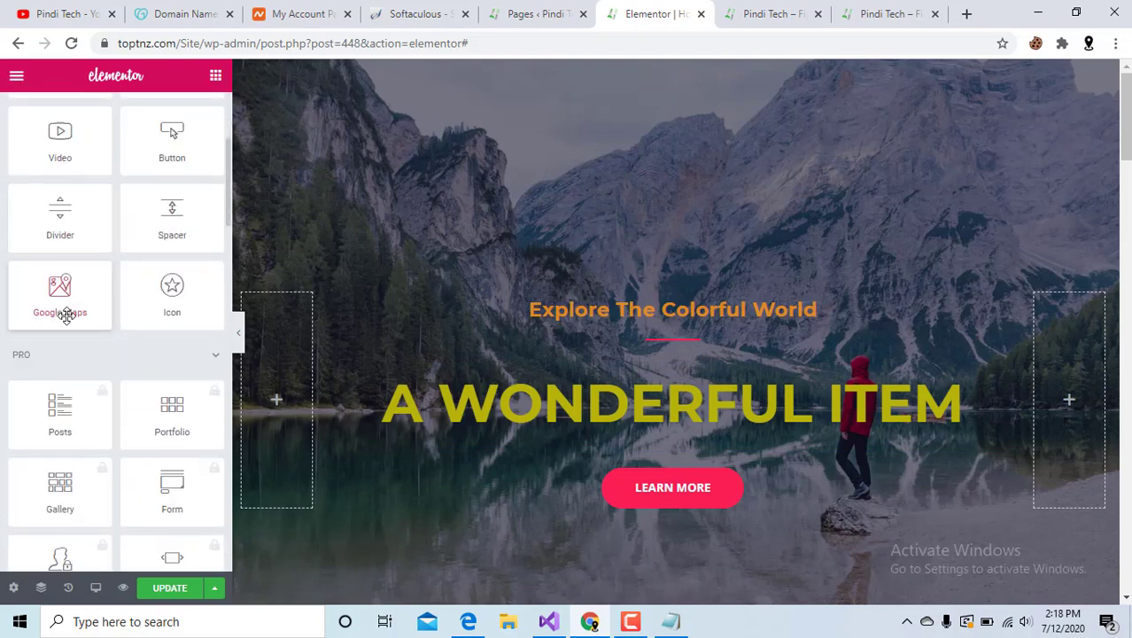
{"action": "scroll", "coordinate": [66, 316], "scroll_direction": "down", "scroll_amount": 10}
{"action": "scroll", "coordinate": [915, 322], "scroll_direction": "down", "scroll_amount": 4}
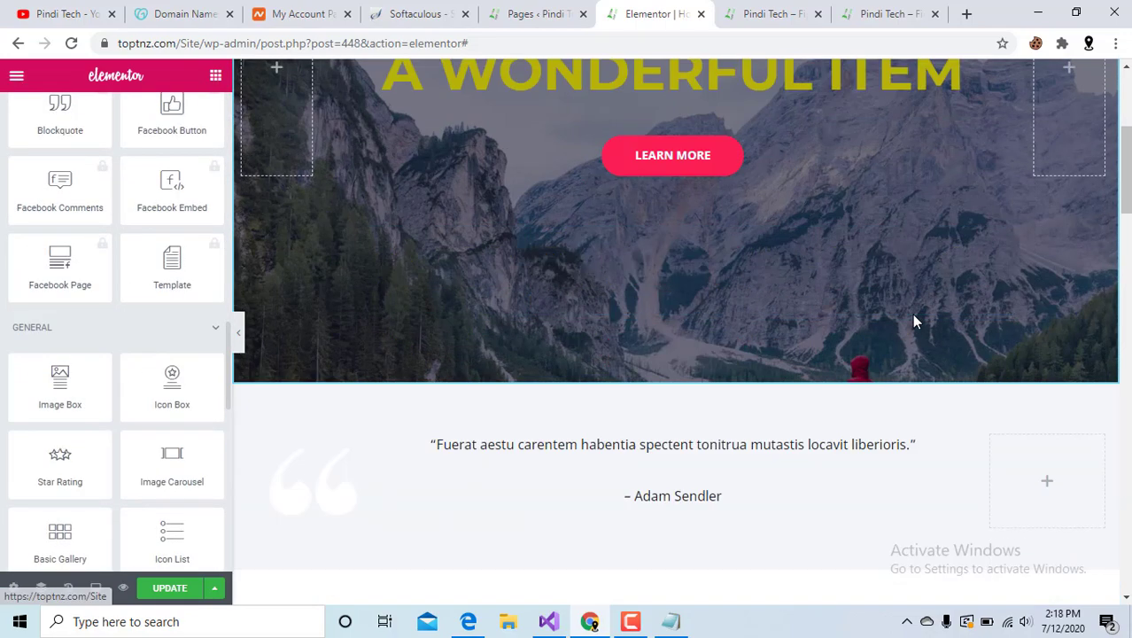
{"action": "scroll", "coordinate": [915, 322], "scroll_direction": "up", "scroll_amount": 3}
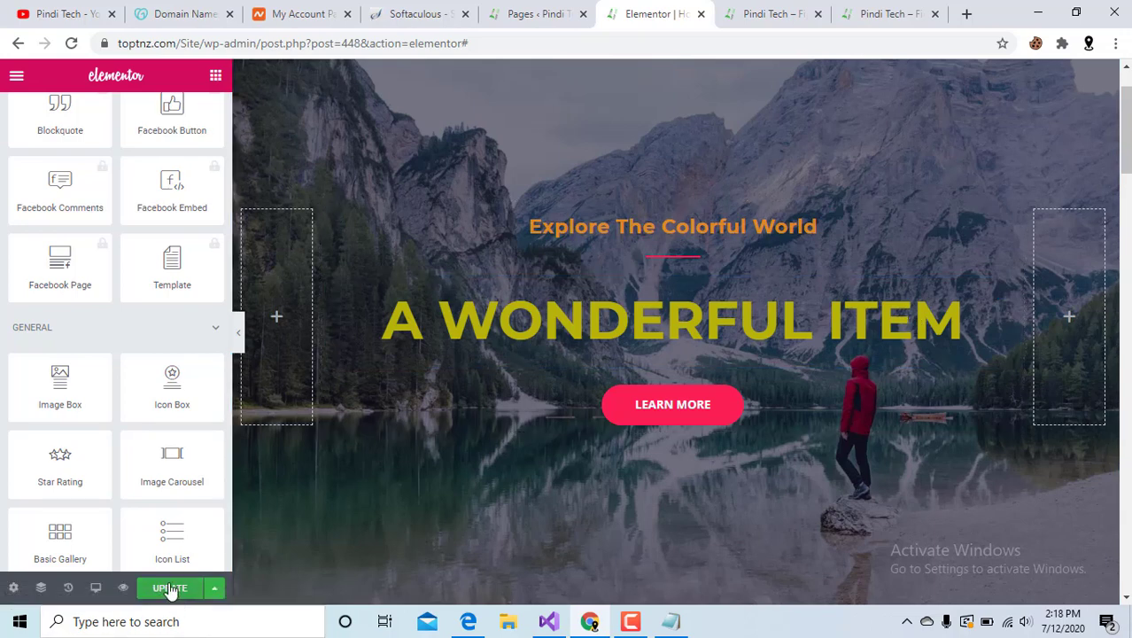
{"action": "left_click", "coordinate": [666, 407]}
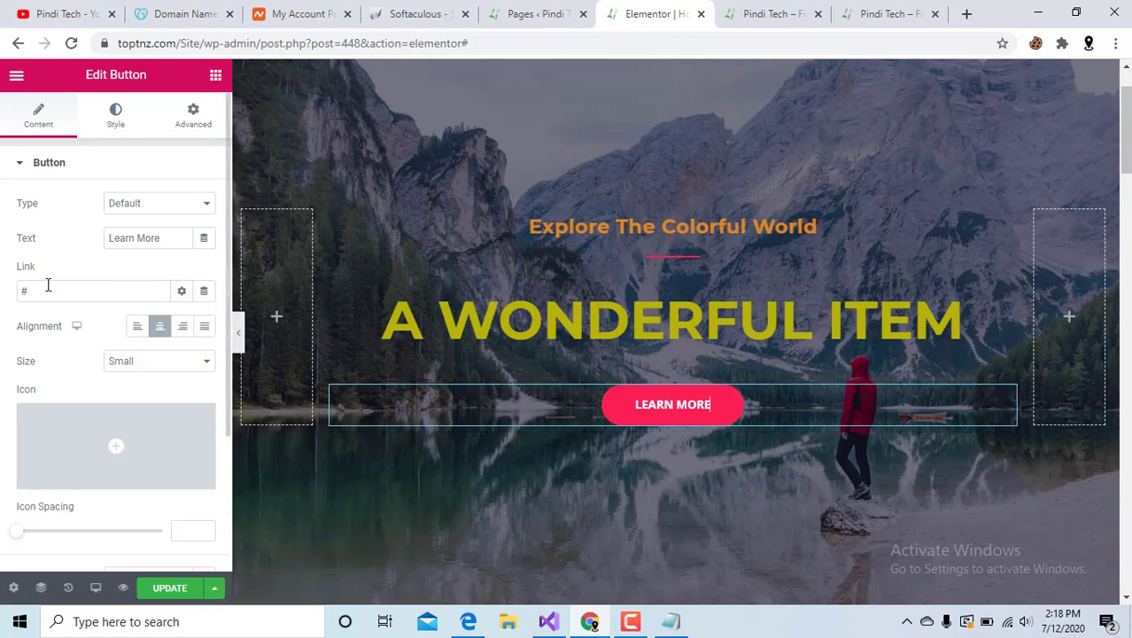
{"action": "left_click", "coordinate": [14, 291]}
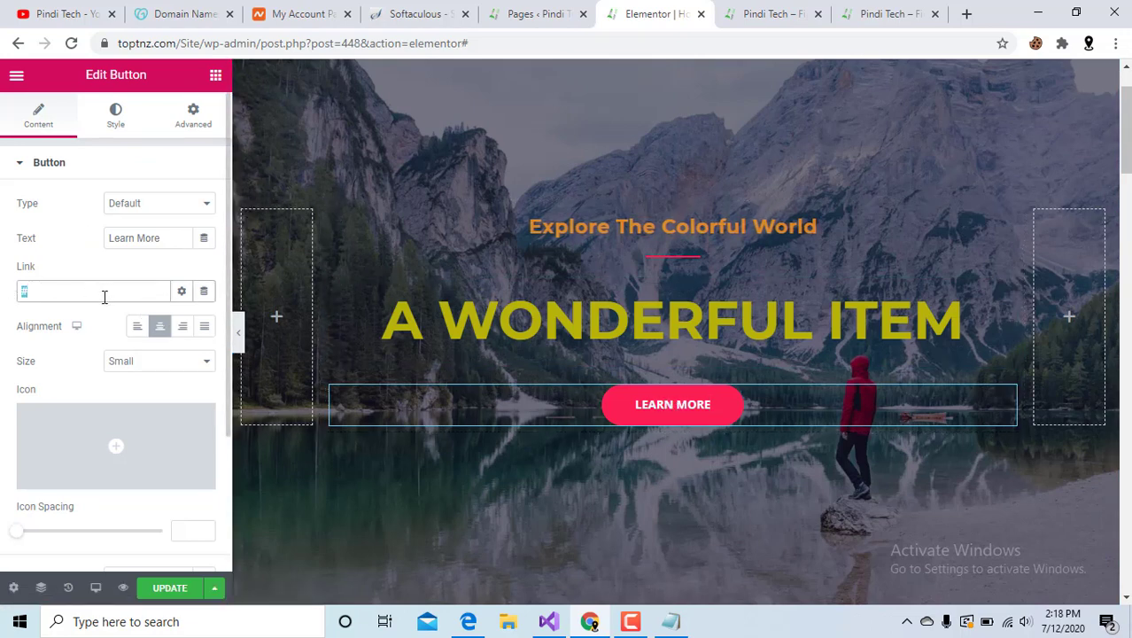
{"action": "key", "text": "ctrl+v"}
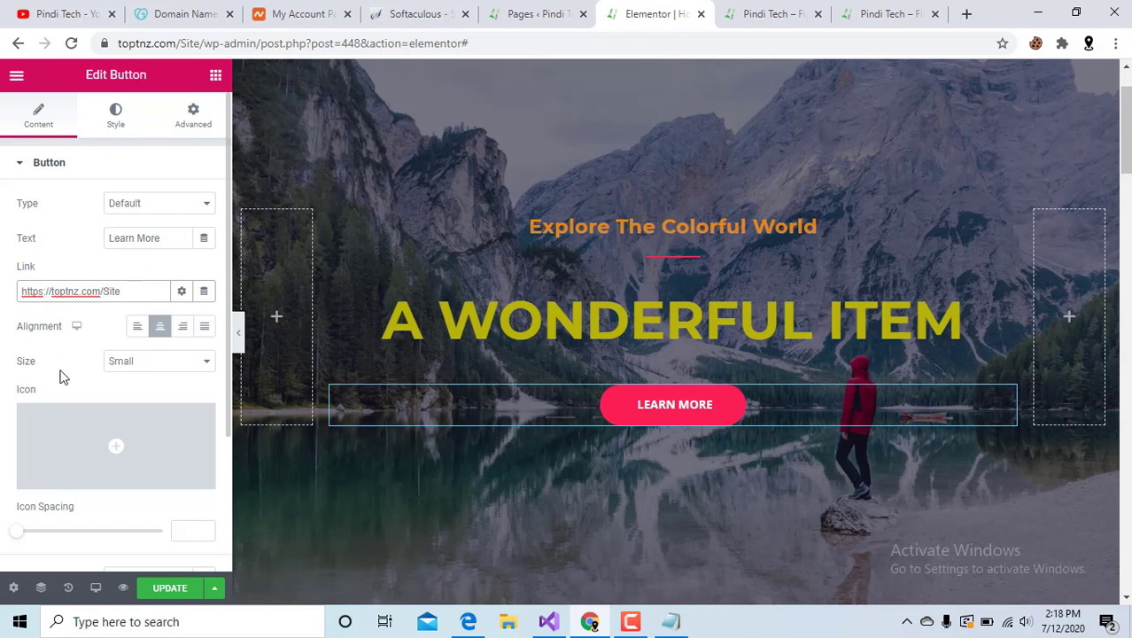
Try uploading an SVG icon for the button, then dismiss the unfiltered uploads warning.
{"action": "scroll", "coordinate": [60, 376], "scroll_direction": "down", "scroll_amount": 2}
{"action": "mouse_move", "coordinate": [79, 288]}
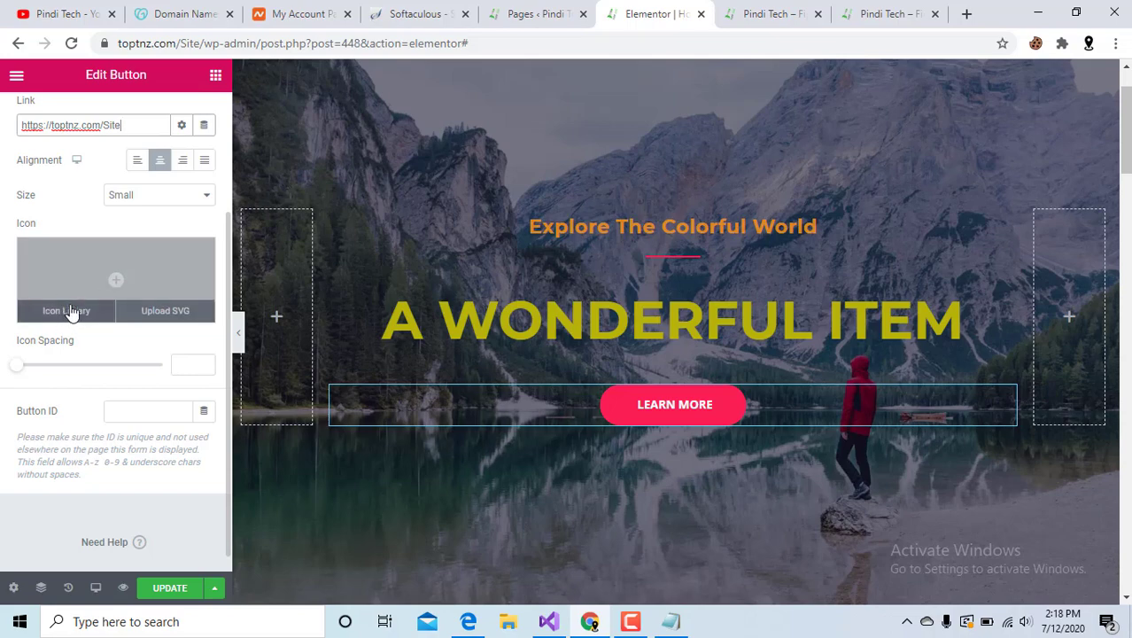
{"action": "left_click", "coordinate": [153, 312]}
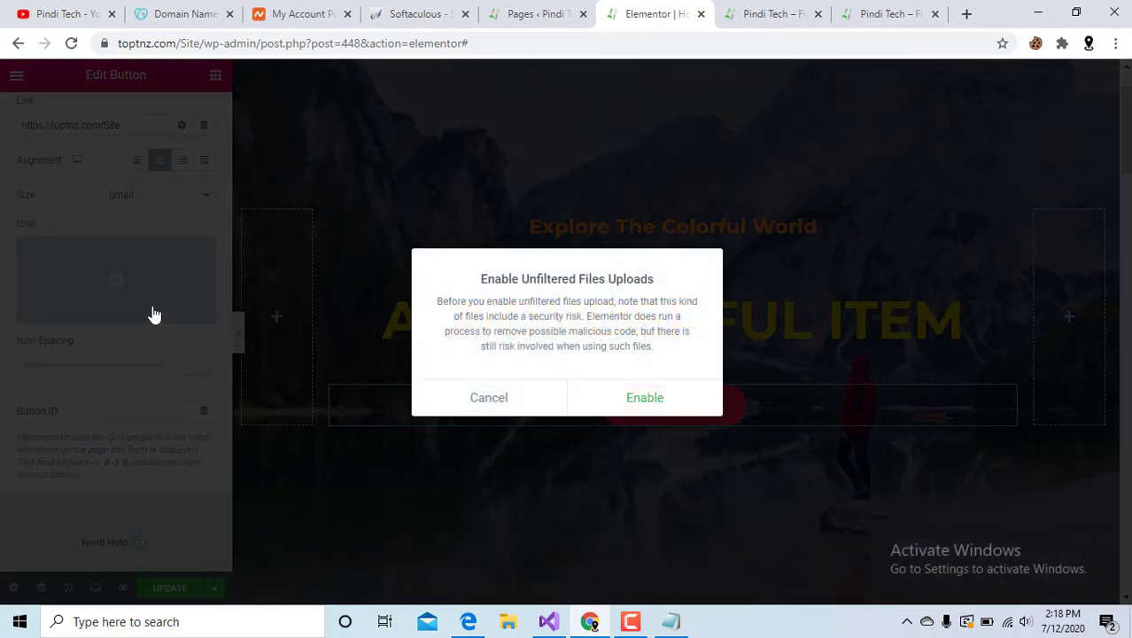
{"action": "left_click", "coordinate": [481, 395]}
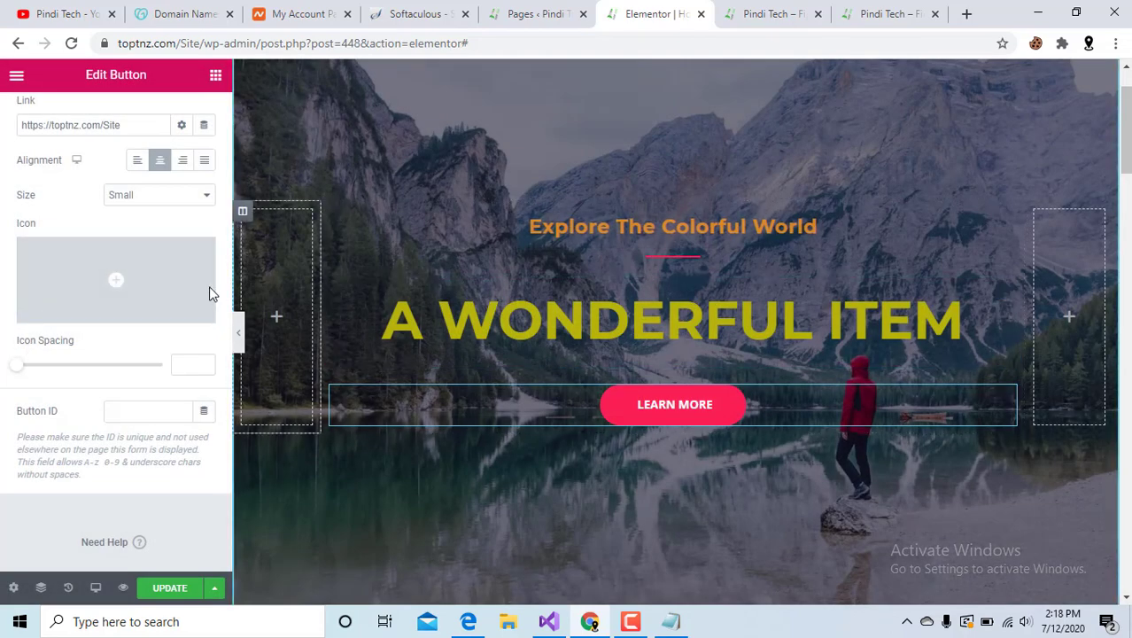
Try the Info and Warning button types, then keep the button type Default.
{"action": "scroll", "coordinate": [110, 401], "scroll_direction": "up", "scroll_amount": 3}
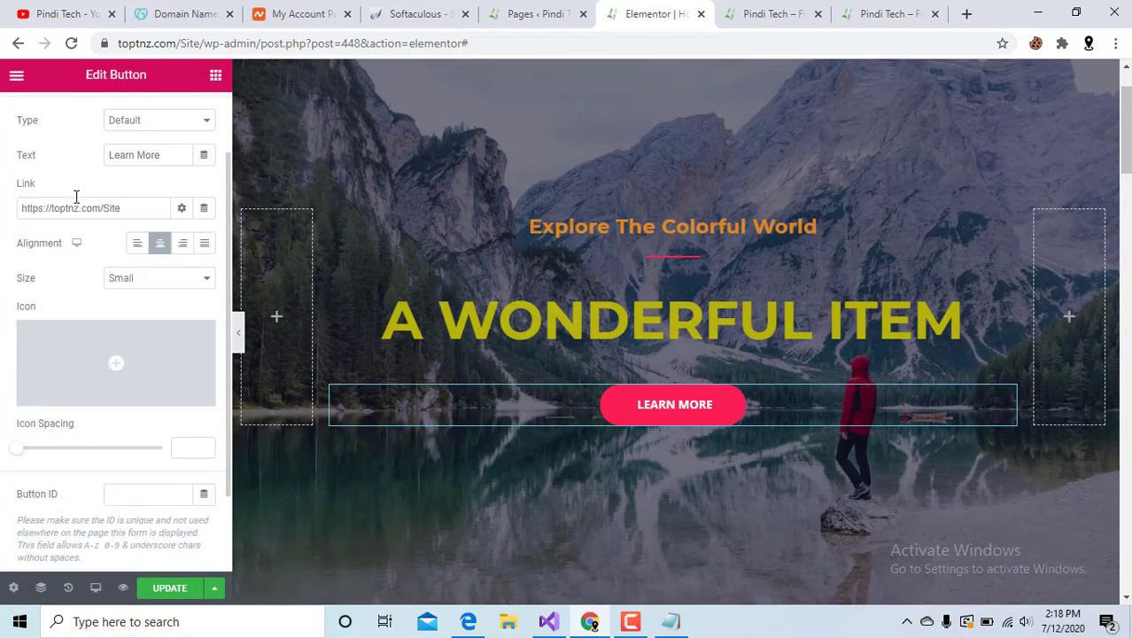
{"action": "left_click", "coordinate": [157, 208]}
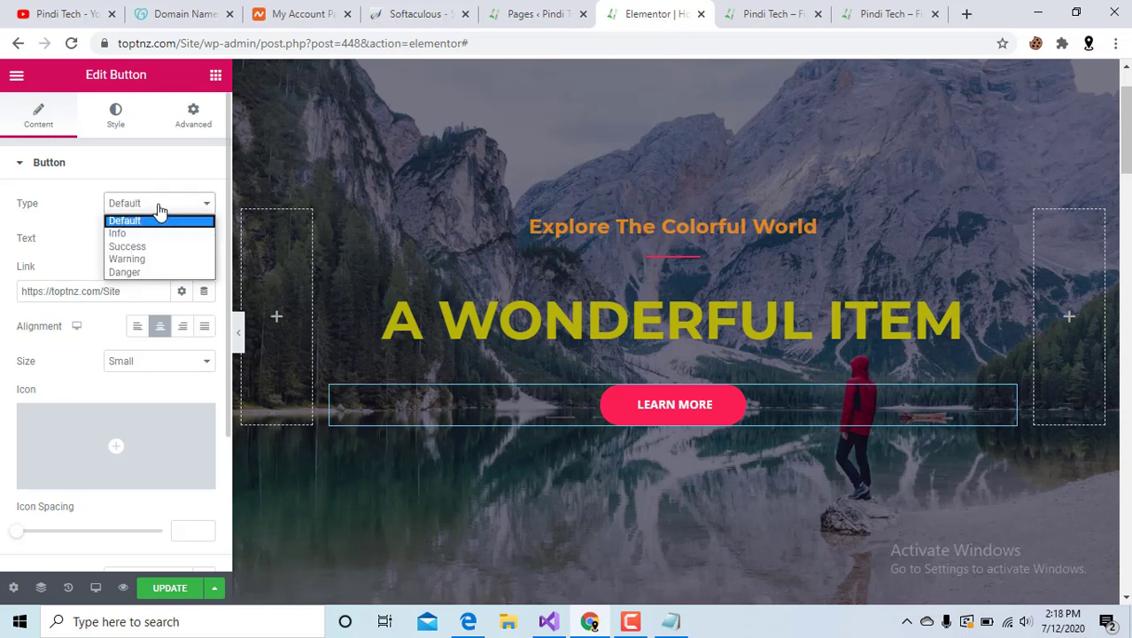
{"action": "left_click", "coordinate": [153, 235]}
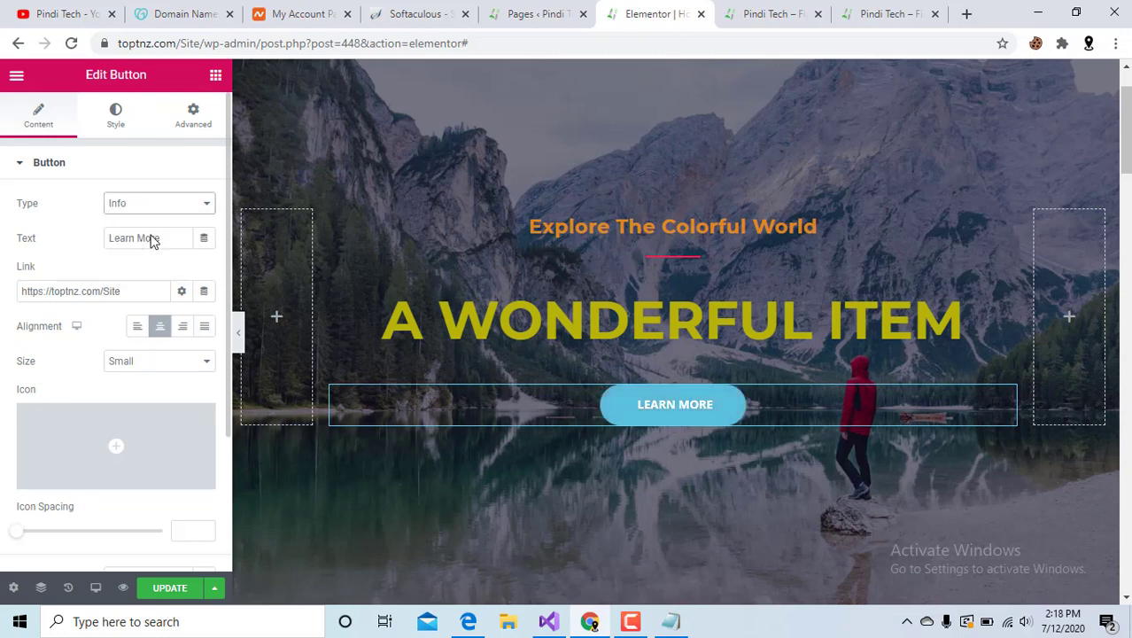
{"action": "left_click", "coordinate": [159, 205]}
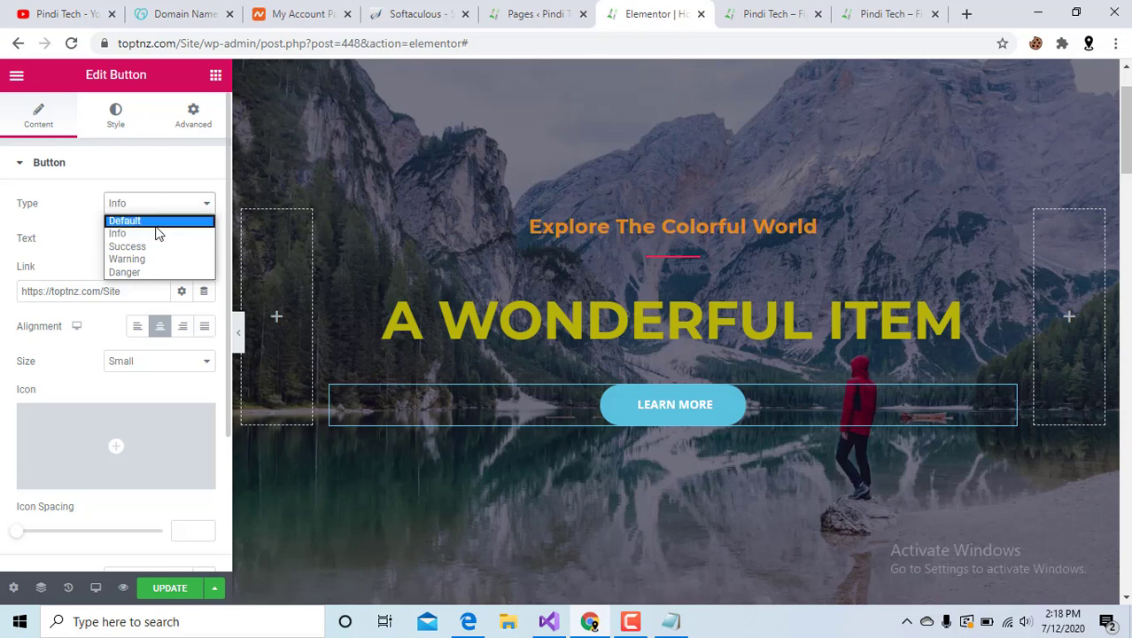
{"action": "left_click", "coordinate": [161, 222]}
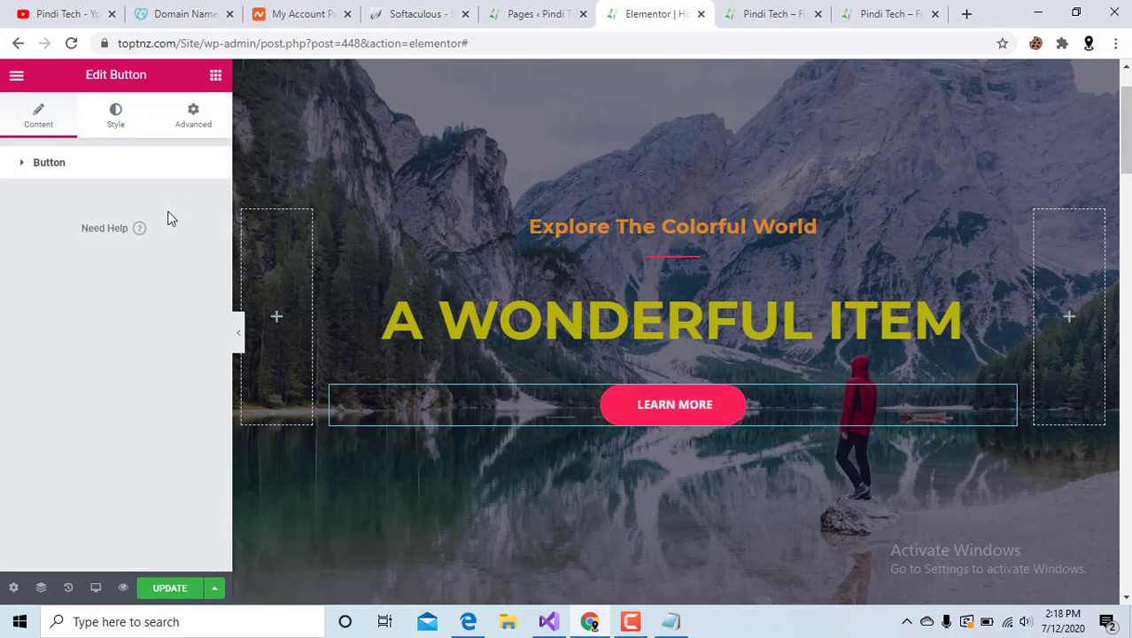
{"action": "left_click", "coordinate": [45, 164]}
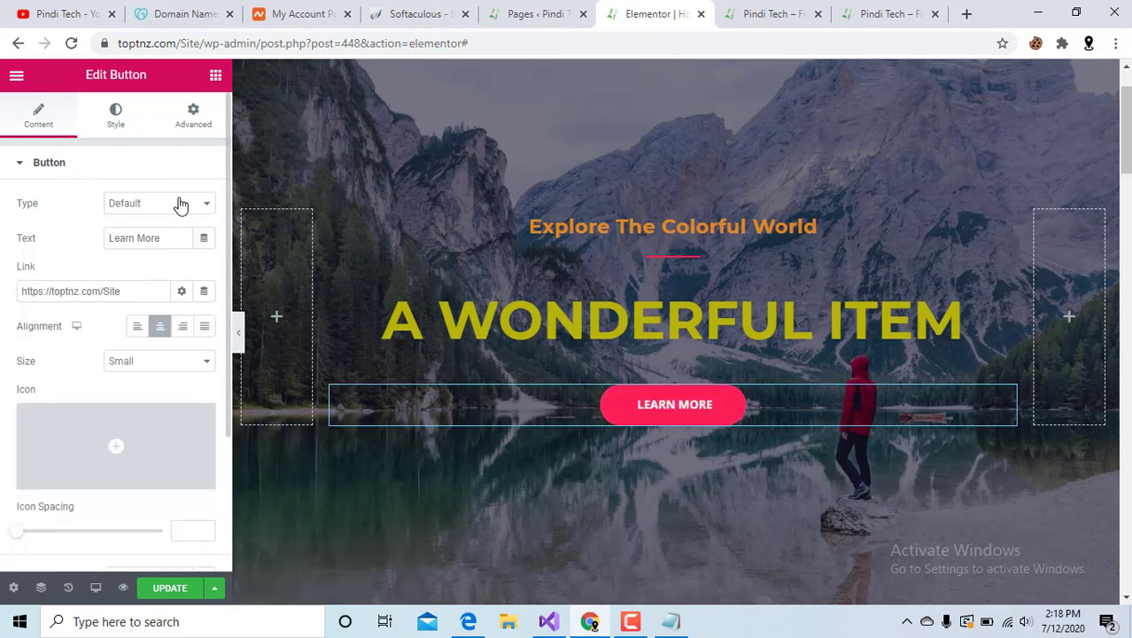
{"action": "left_click", "coordinate": [181, 204]}
{"action": "left_click", "coordinate": [160, 259]}
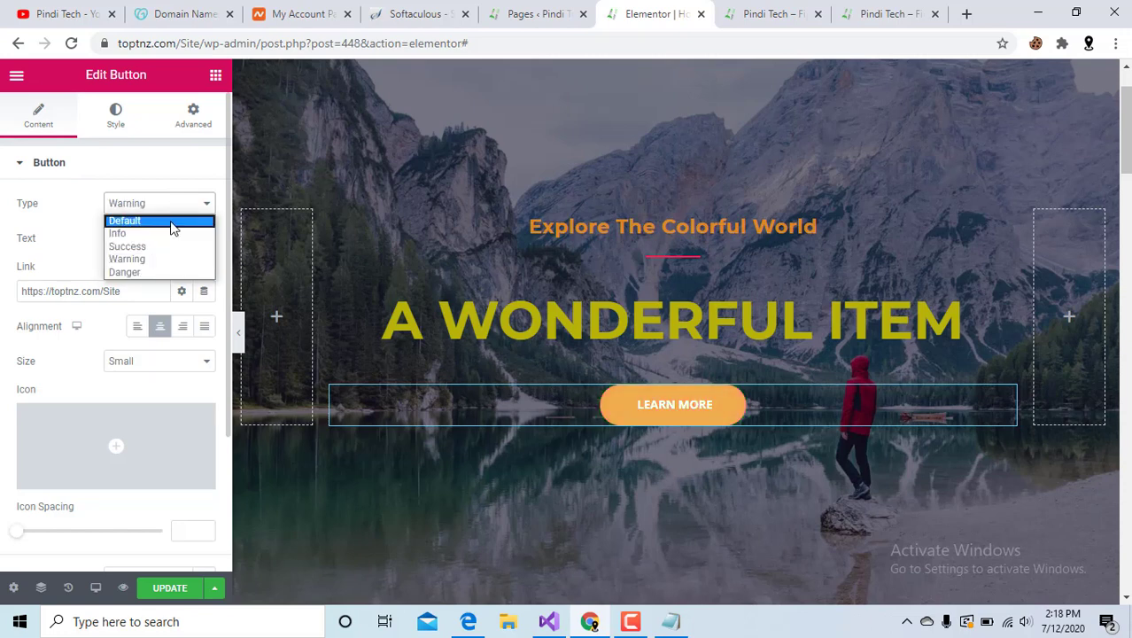
{"action": "left_click", "coordinate": [173, 220]}
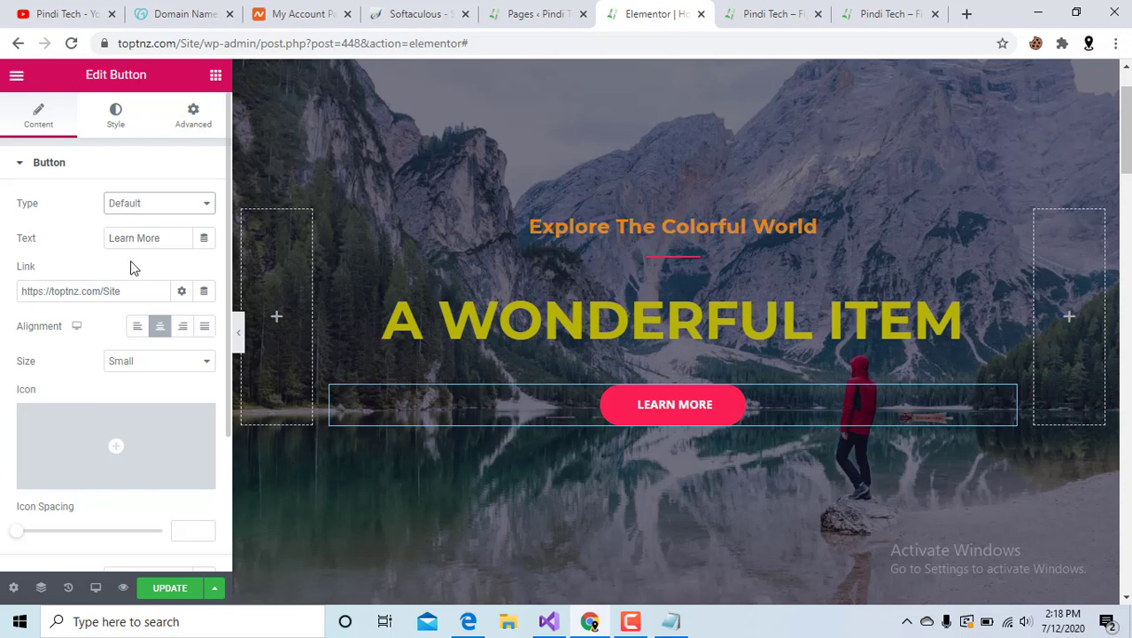
{"action": "left_click", "coordinate": [110, 127]}
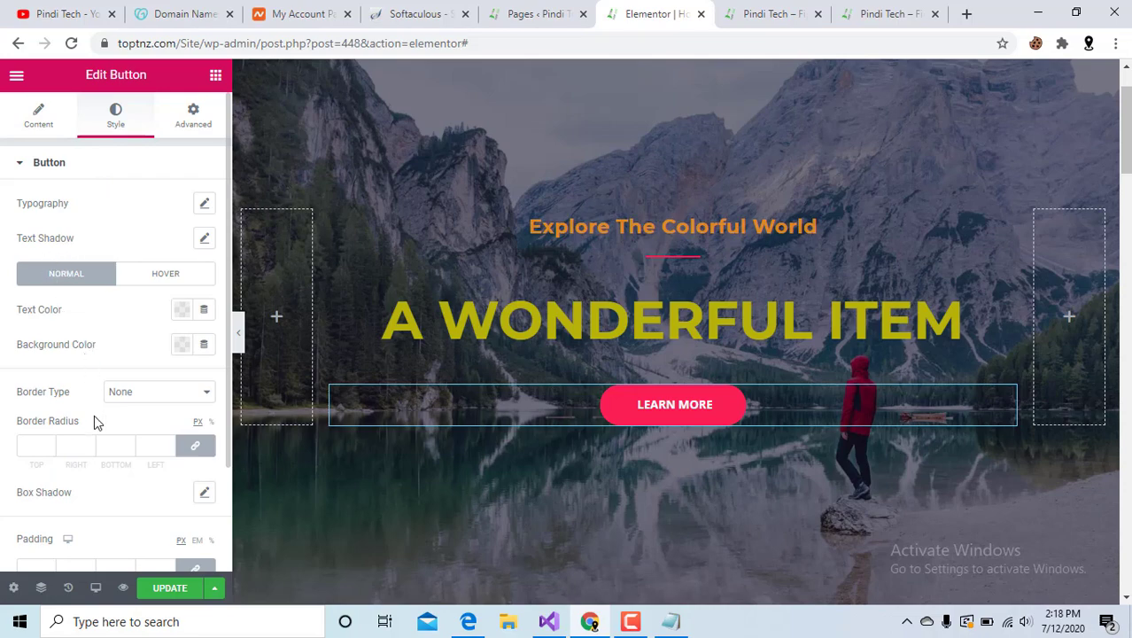
Replace the testimonial's placeholder author name with the new author's name.
{"action": "scroll", "coordinate": [97, 438], "scroll_direction": "down", "scroll_amount": 2}
{"action": "scroll", "coordinate": [93, 435], "scroll_direction": "up", "scroll_amount": 2}
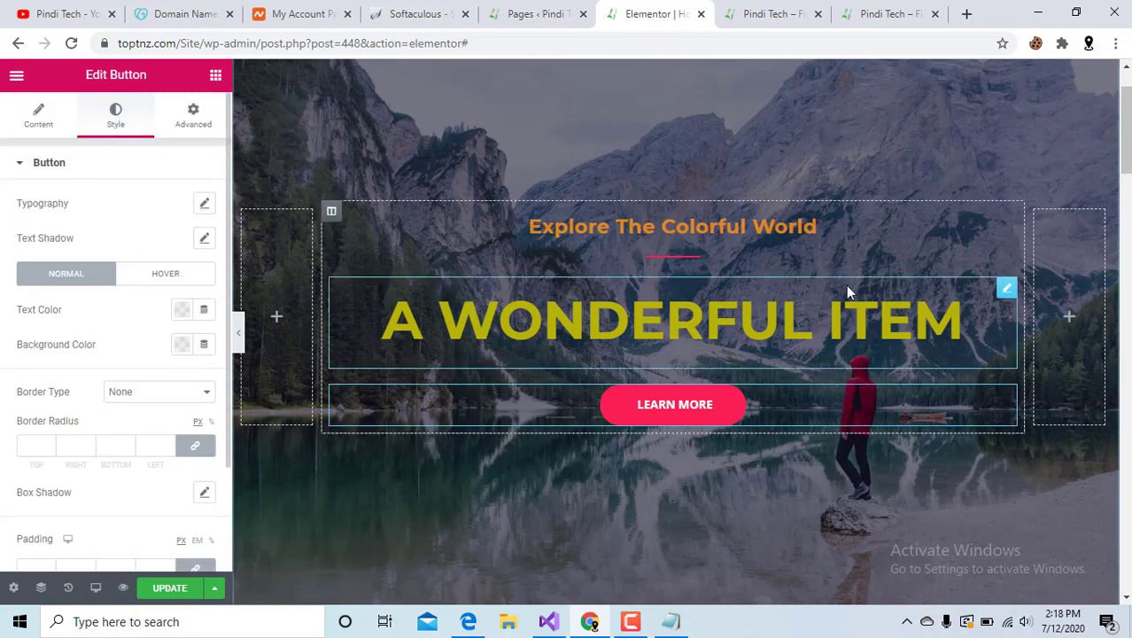
{"action": "scroll", "coordinate": [846, 284], "scroll_direction": "down", "scroll_amount": 2}
{"action": "scroll", "coordinate": [822, 340], "scroll_direction": "down", "scroll_amount": 2}
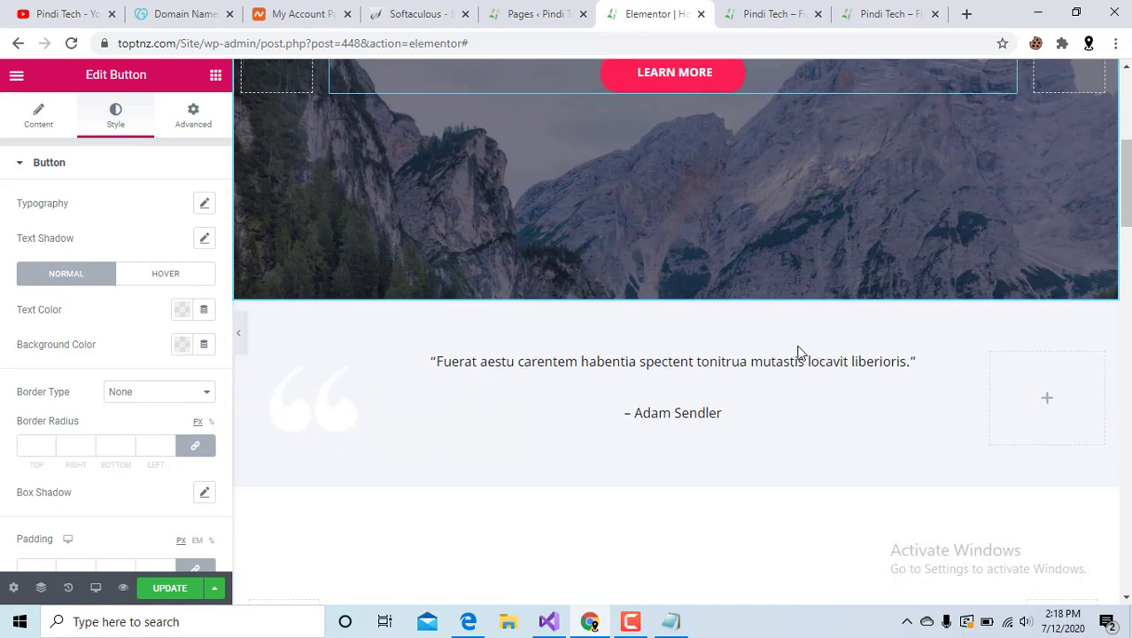
{"action": "left_click", "coordinate": [656, 379]}
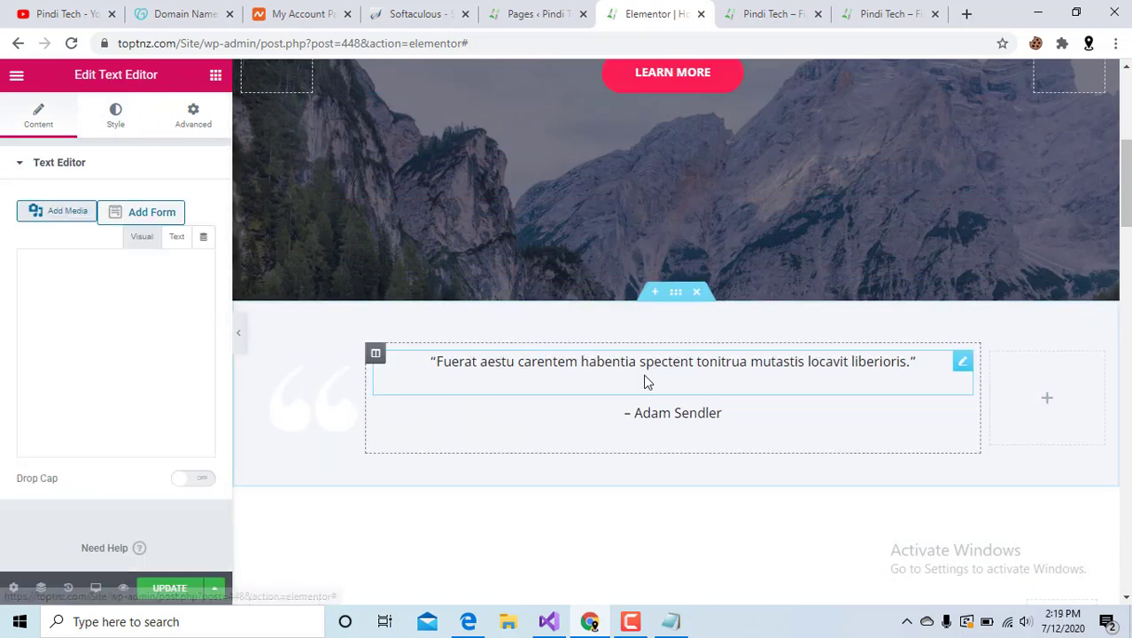
{"action": "left_click", "coordinate": [709, 428]}
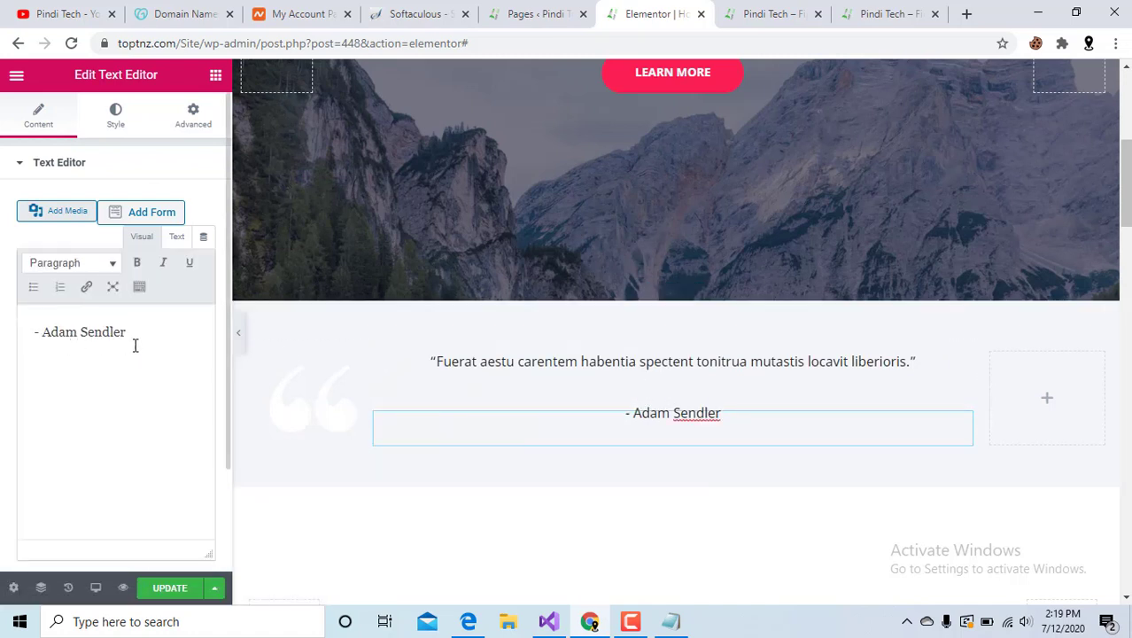
{"action": "left_click_drag", "start_coordinate": [138, 332], "coordinate": [48, 325]}
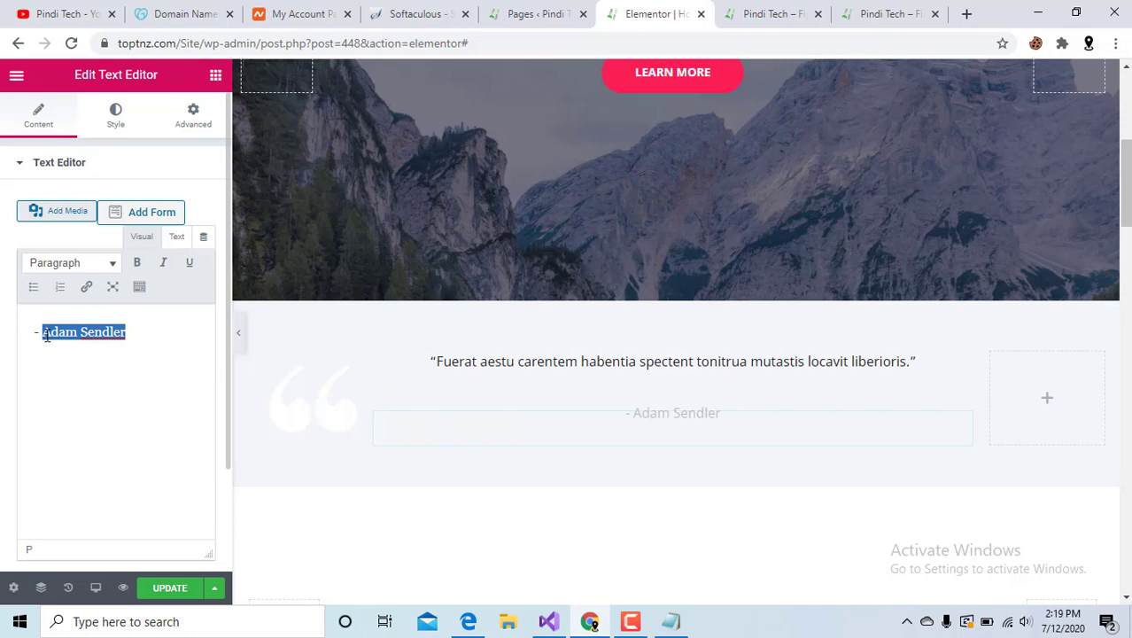
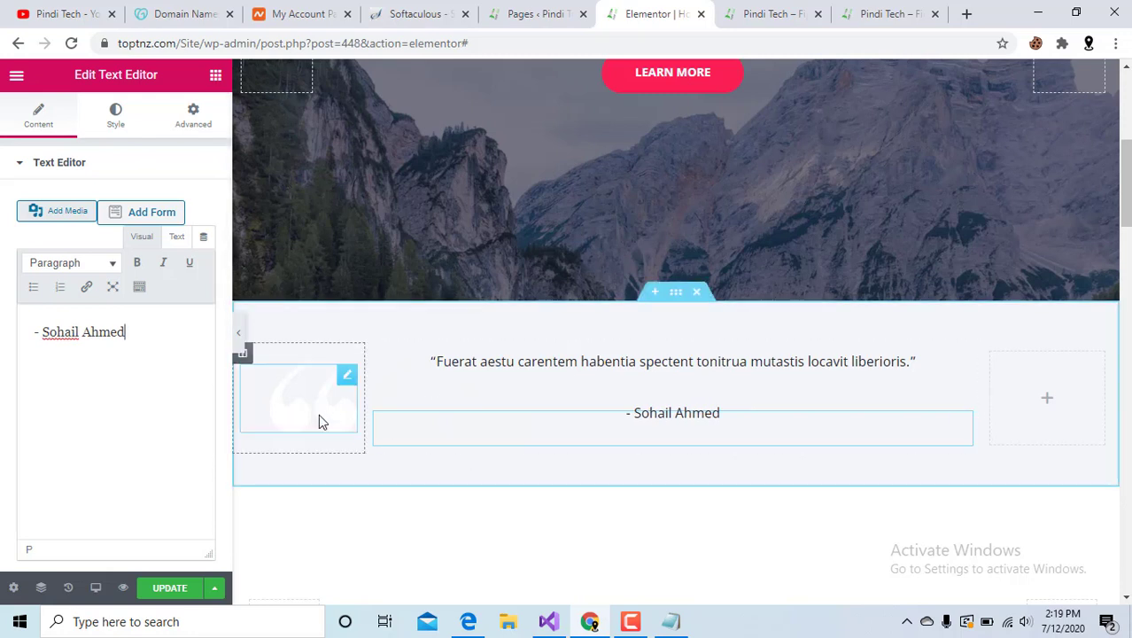
{"action": "left_click", "coordinate": [684, 380]}
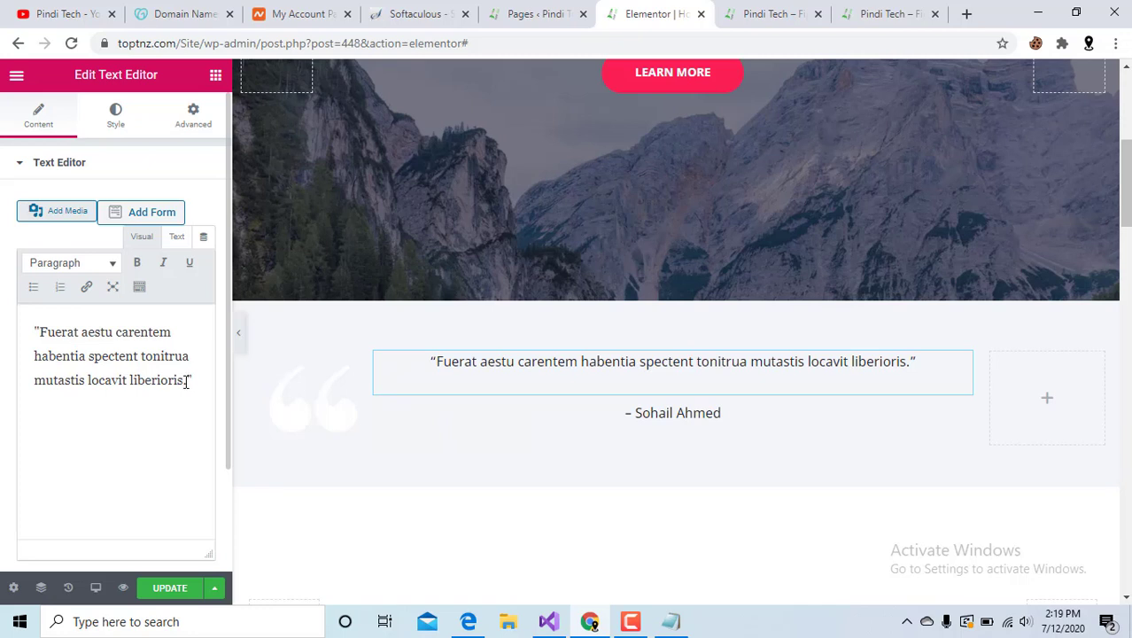
Replace the Latin testimonial quote with 'This is our first website'.
{"action": "left_click_drag", "start_coordinate": [186, 382], "coordinate": [41, 330]}
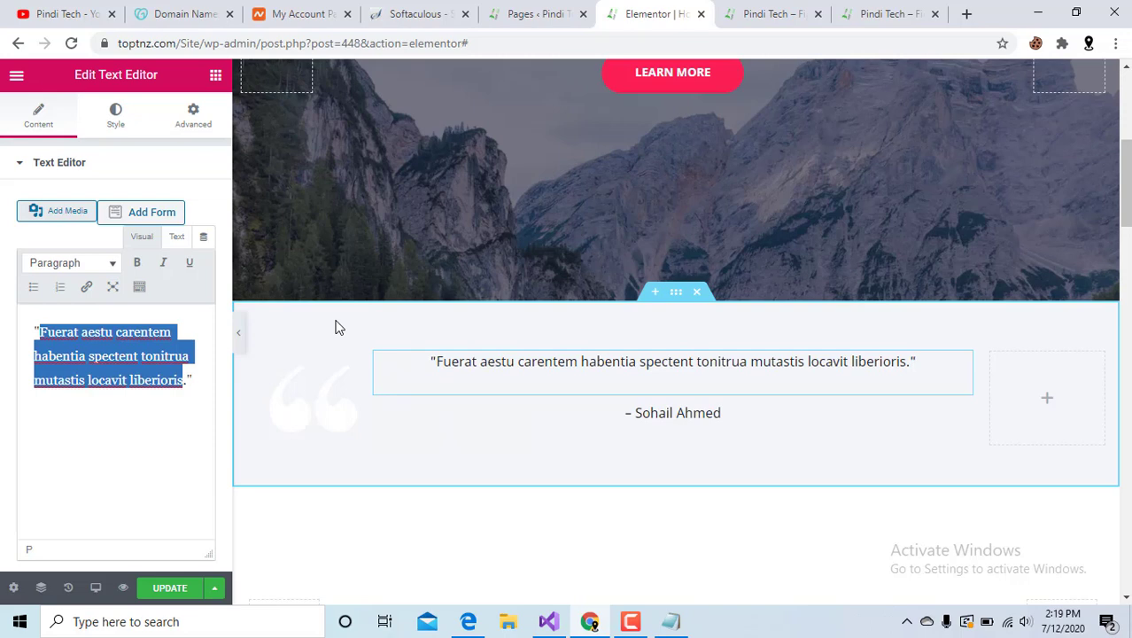
{"action": "type", "text": "This is "}
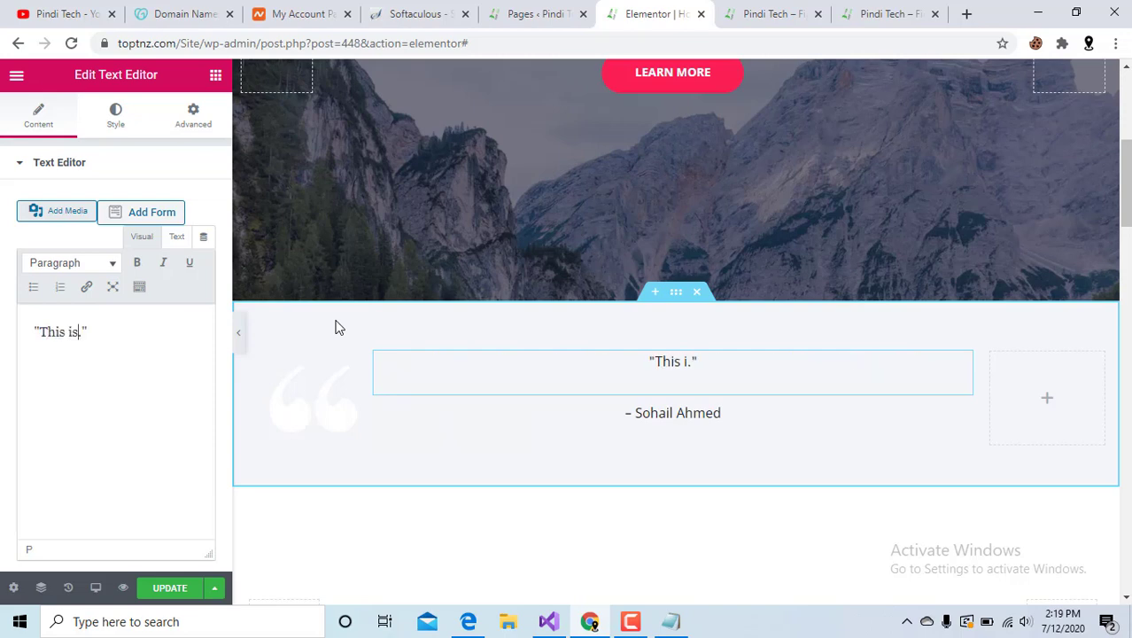
{"action": "type", "text": "our f"}
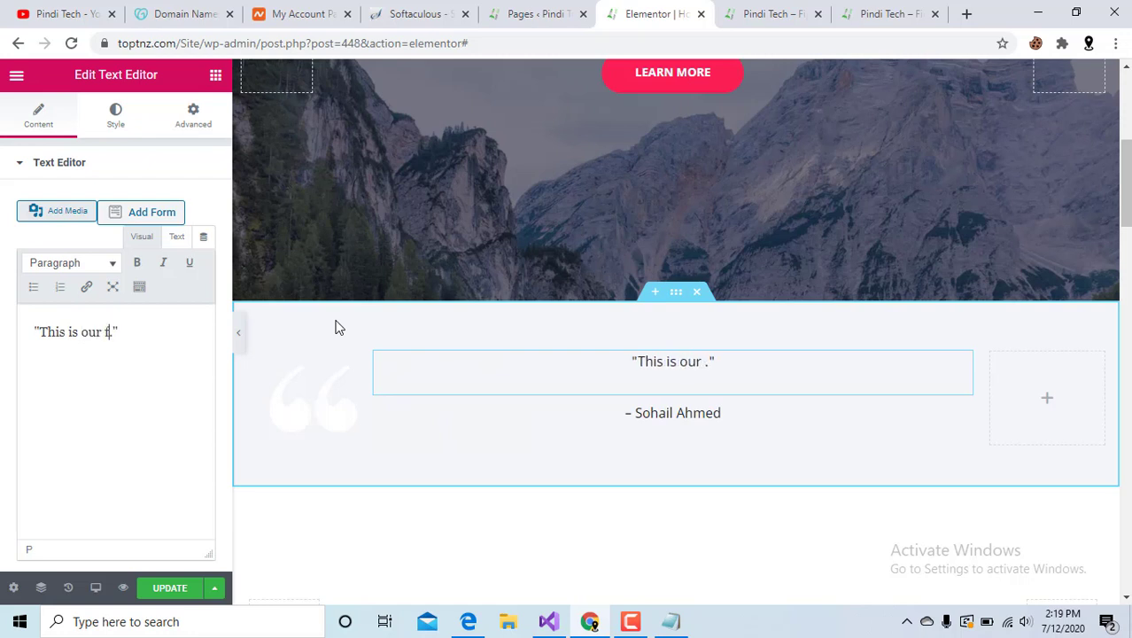
{"action": "type", "text": "irst"}
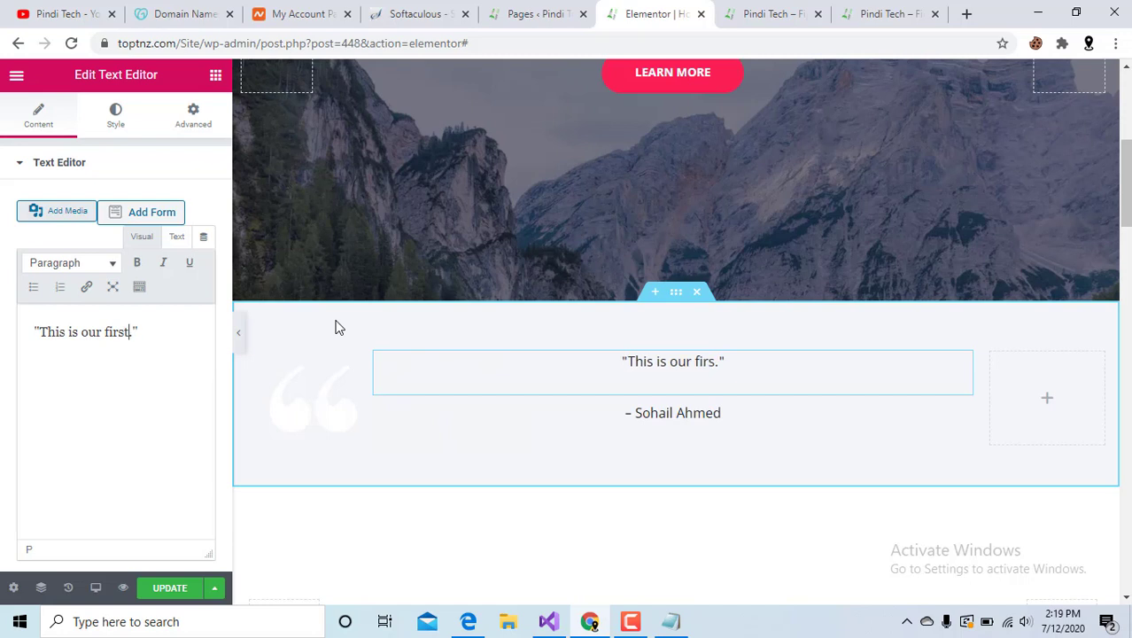
{"action": "type", "text": " websi"}
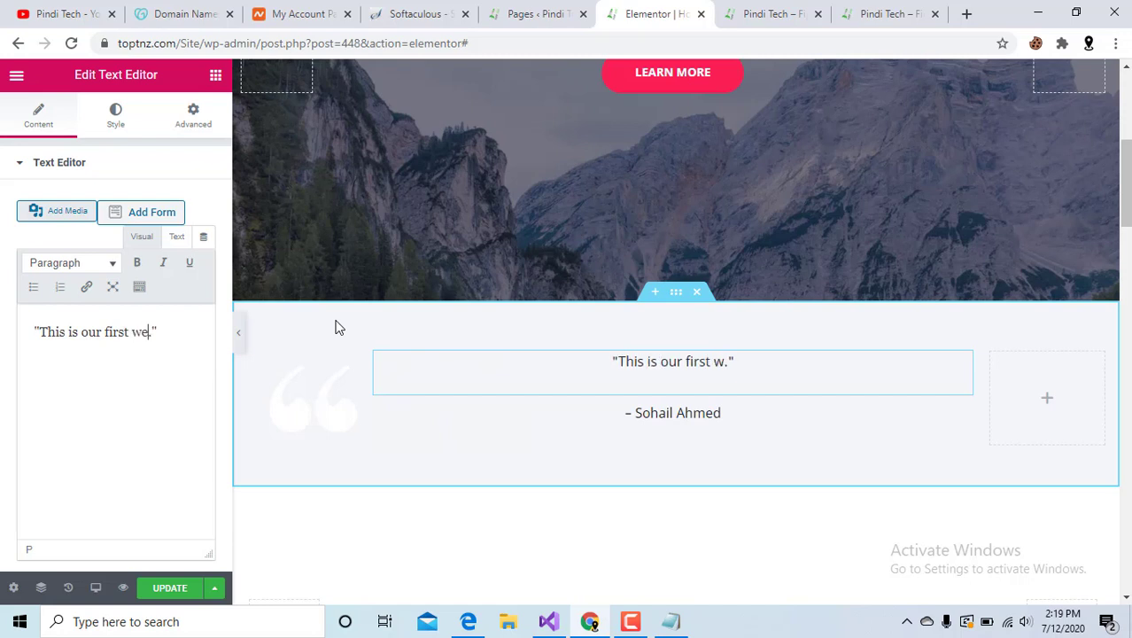
{"action": "type", "text": "t"}
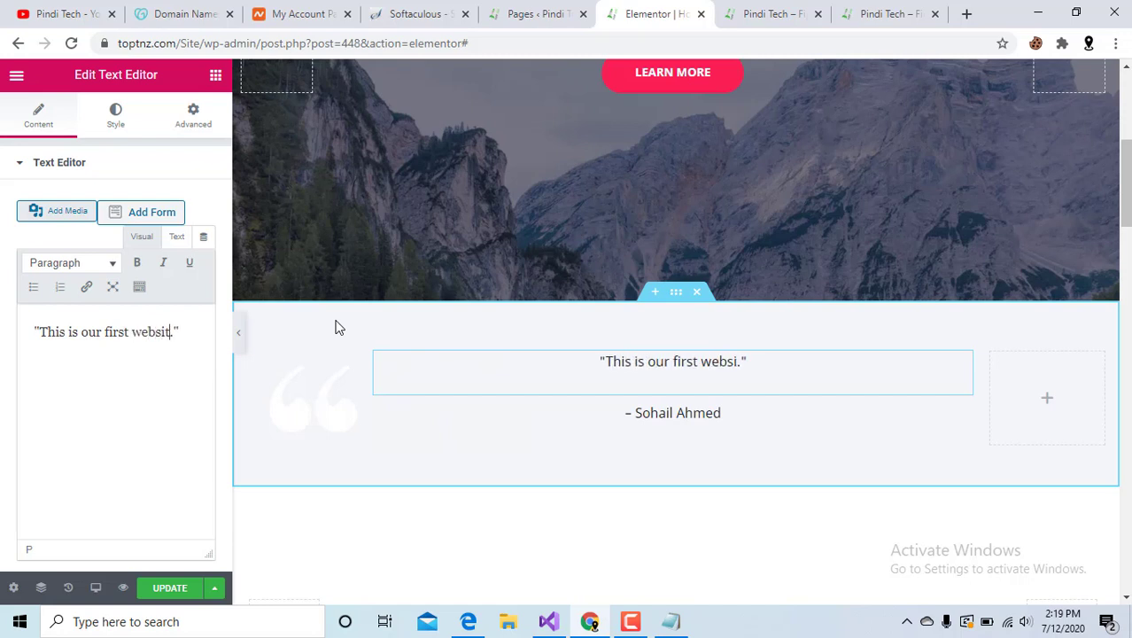
{"action": "type", "text": "e"}
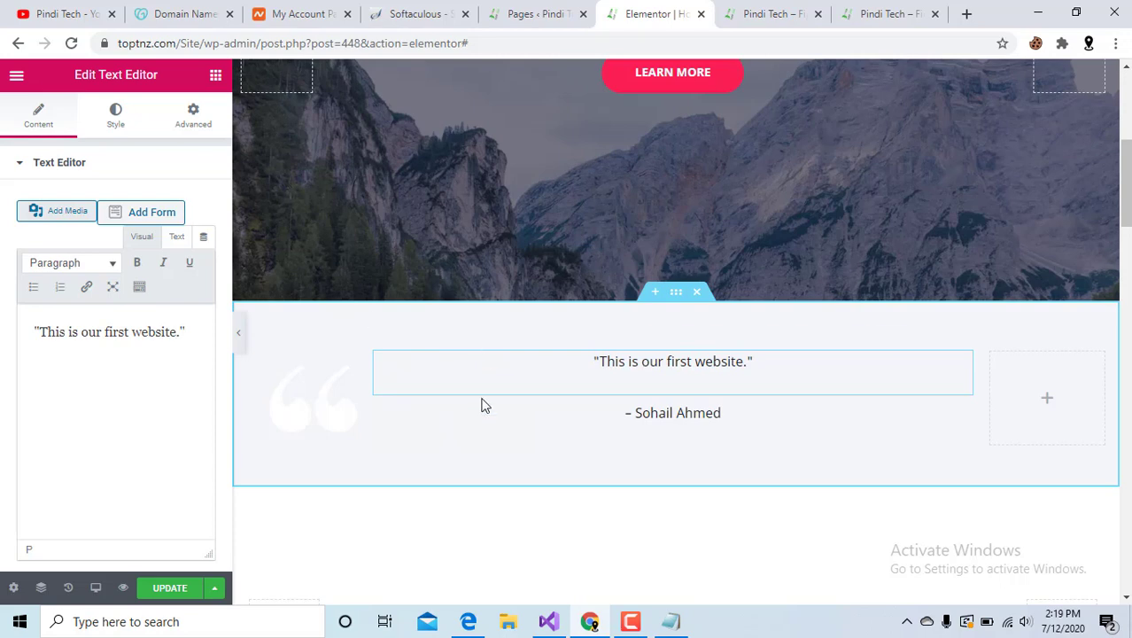
{"action": "scroll", "coordinate": [601, 526], "scroll_direction": "down", "scroll_amount": 2}
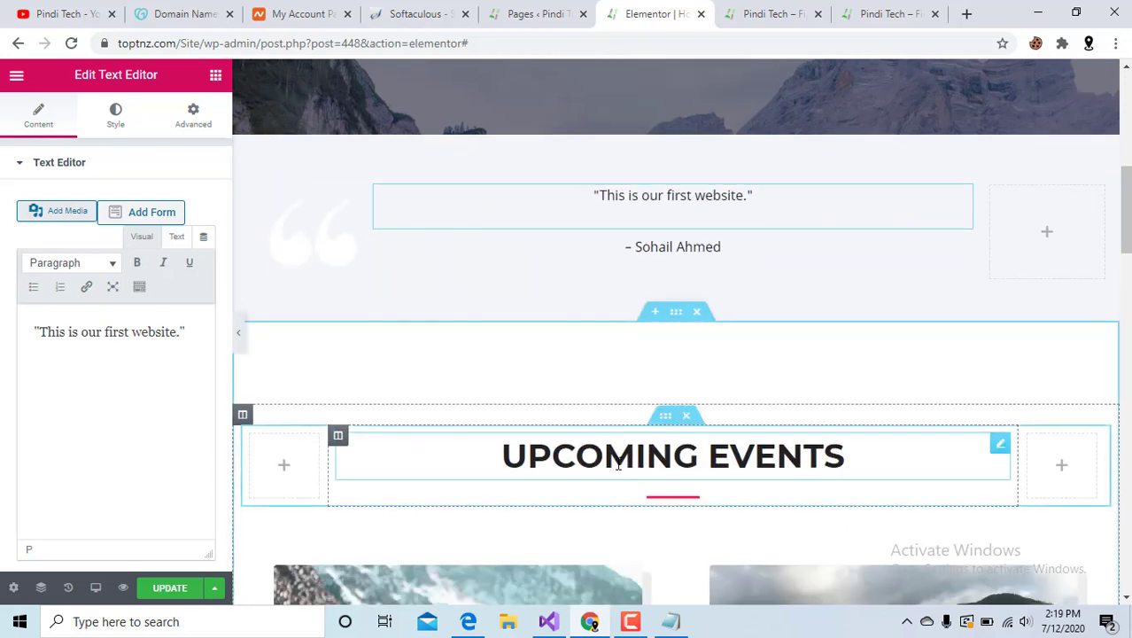
Select the Everest Camp Trek image under Upcoming Events and open its media picker.
{"action": "left_click", "coordinate": [618, 466]}
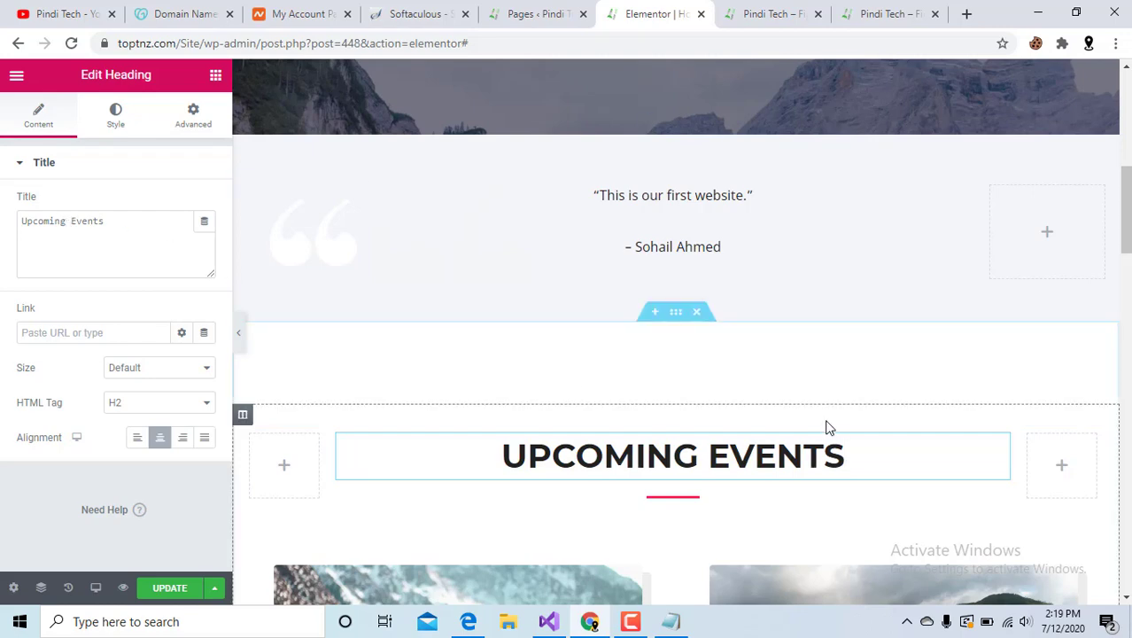
{"action": "scroll", "coordinate": [550, 458], "scroll_direction": "down", "scroll_amount": 2}
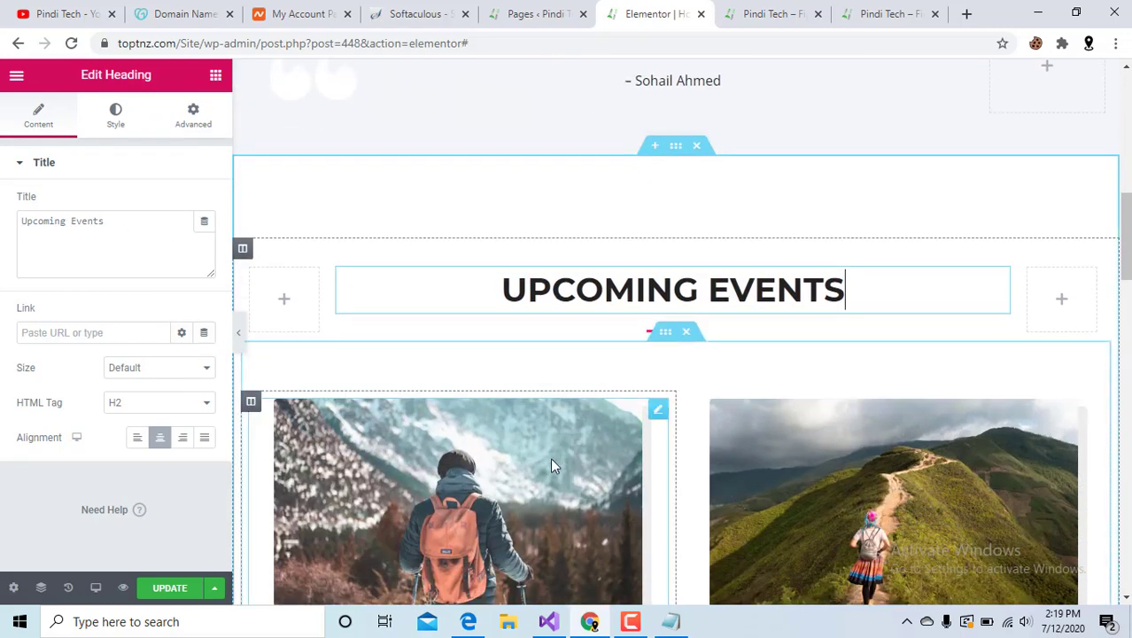
{"action": "scroll", "coordinate": [528, 479], "scroll_direction": "down", "scroll_amount": 3}
{"action": "scroll", "coordinate": [535, 269], "scroll_direction": "up", "scroll_amount": 2}
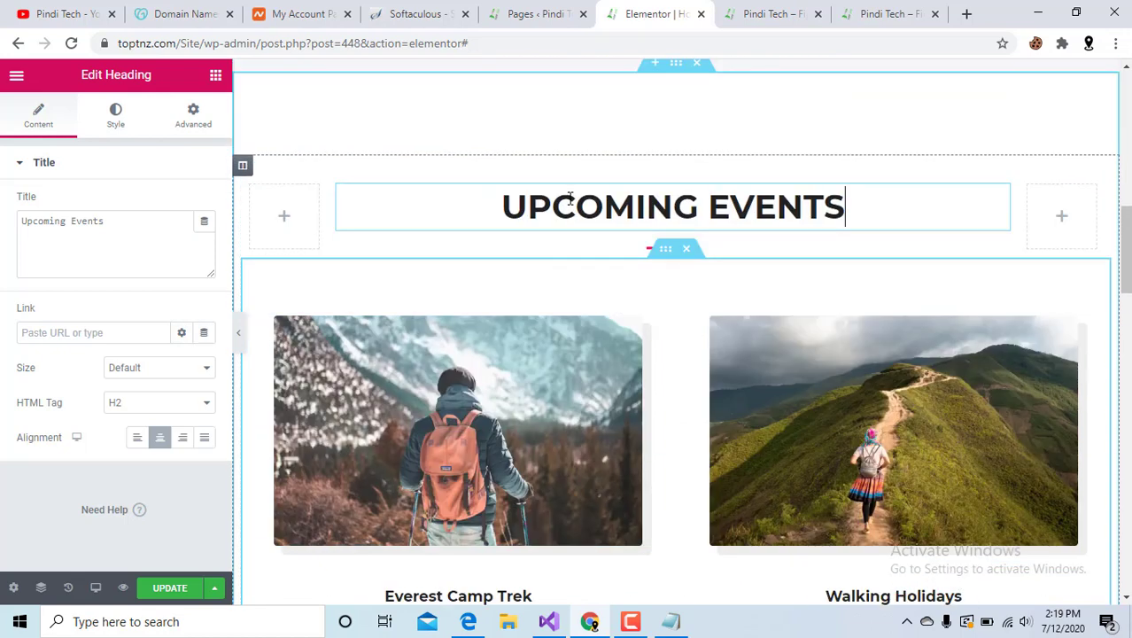
{"action": "left_click", "coordinate": [555, 206]}
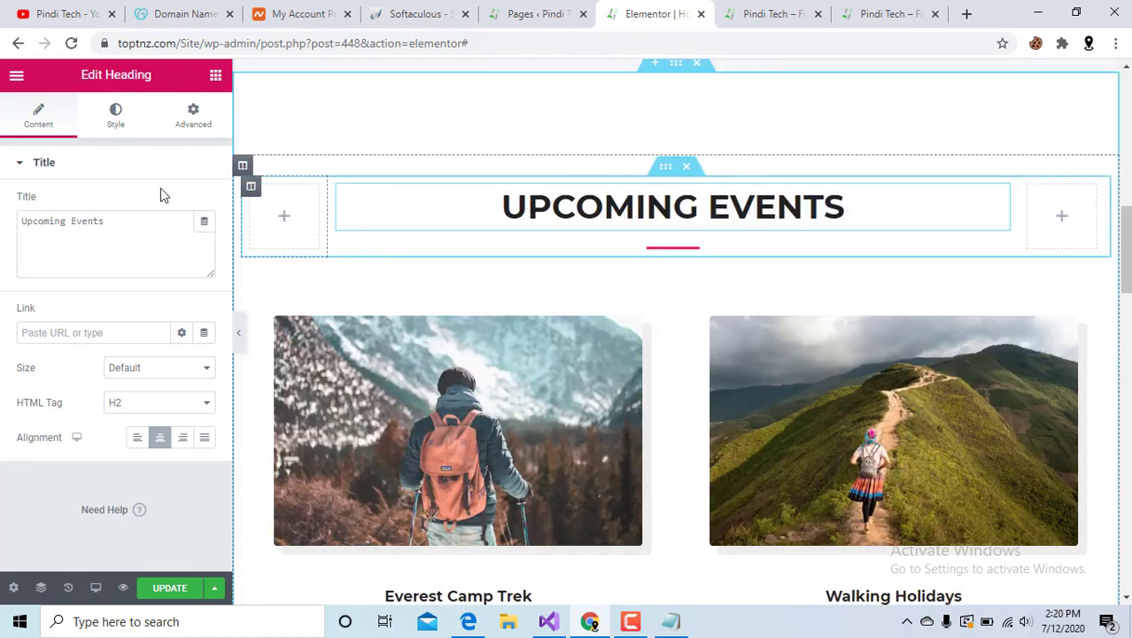
{"action": "left_click", "coordinate": [535, 413]}
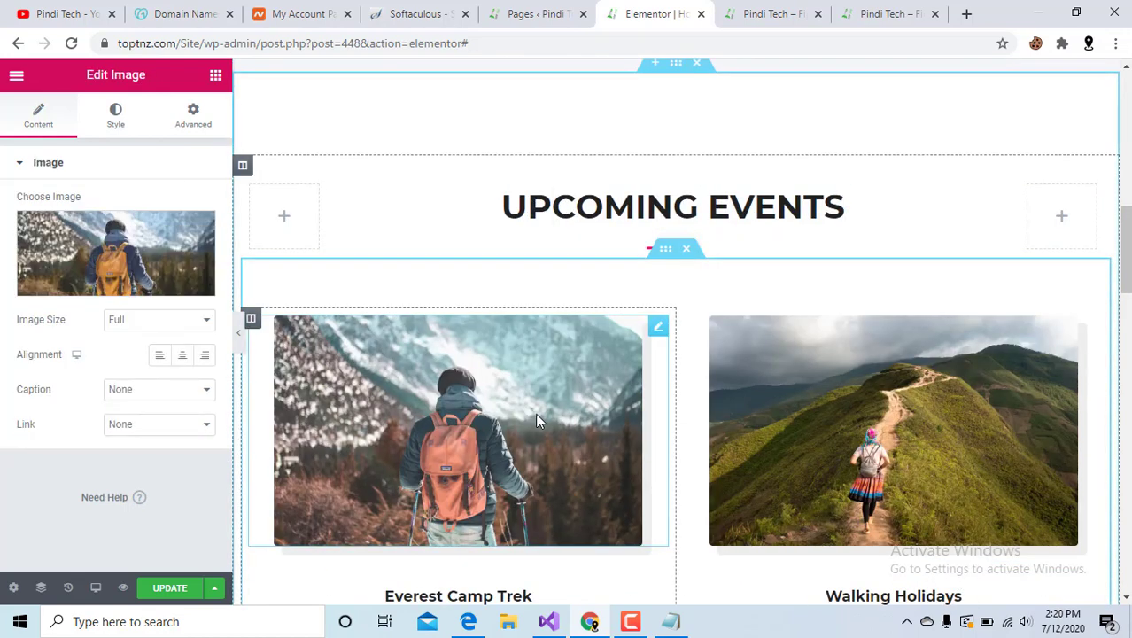
{"action": "left_click", "coordinate": [137, 291]}
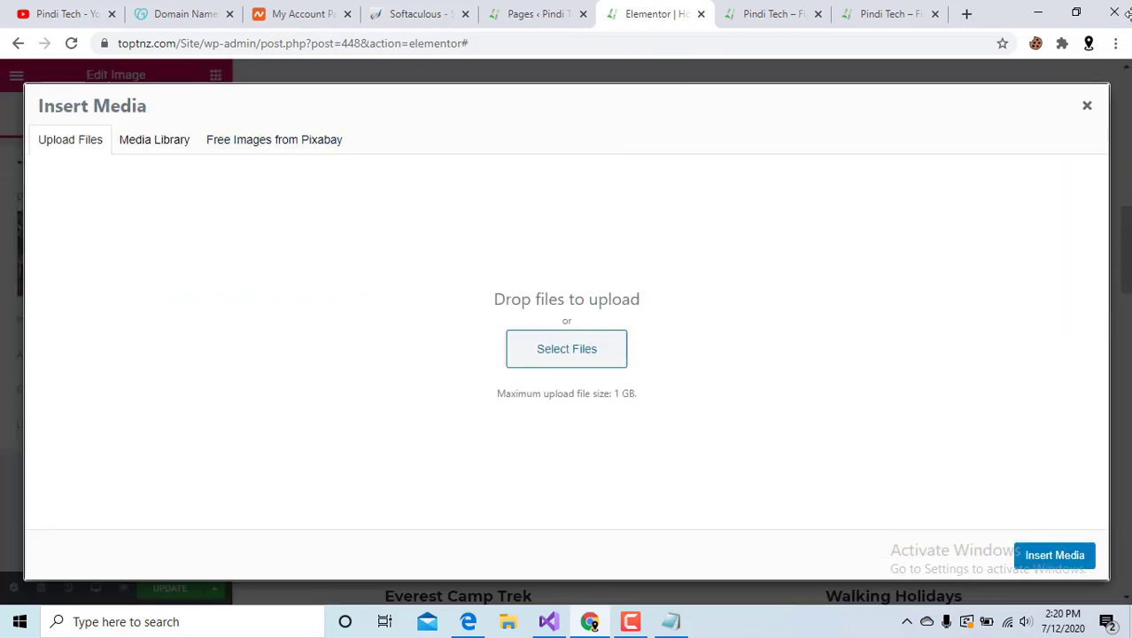
Preview a Pixabay daisy photo and try inserting it as the event image.
{"action": "left_click", "coordinate": [292, 142]}
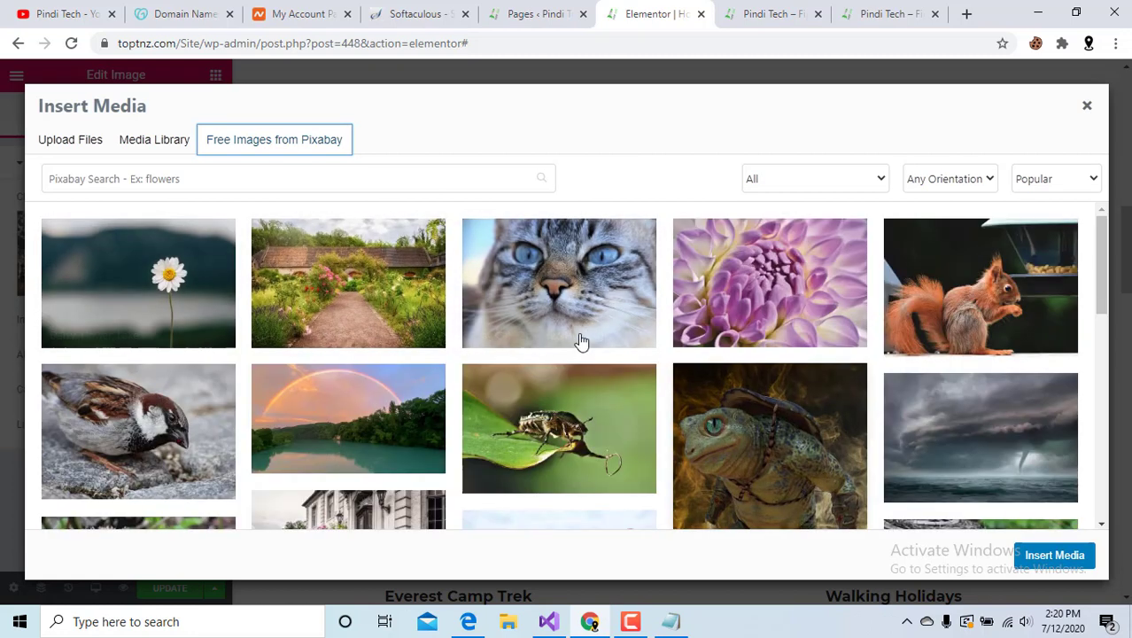
{"action": "left_click", "coordinate": [181, 270]}
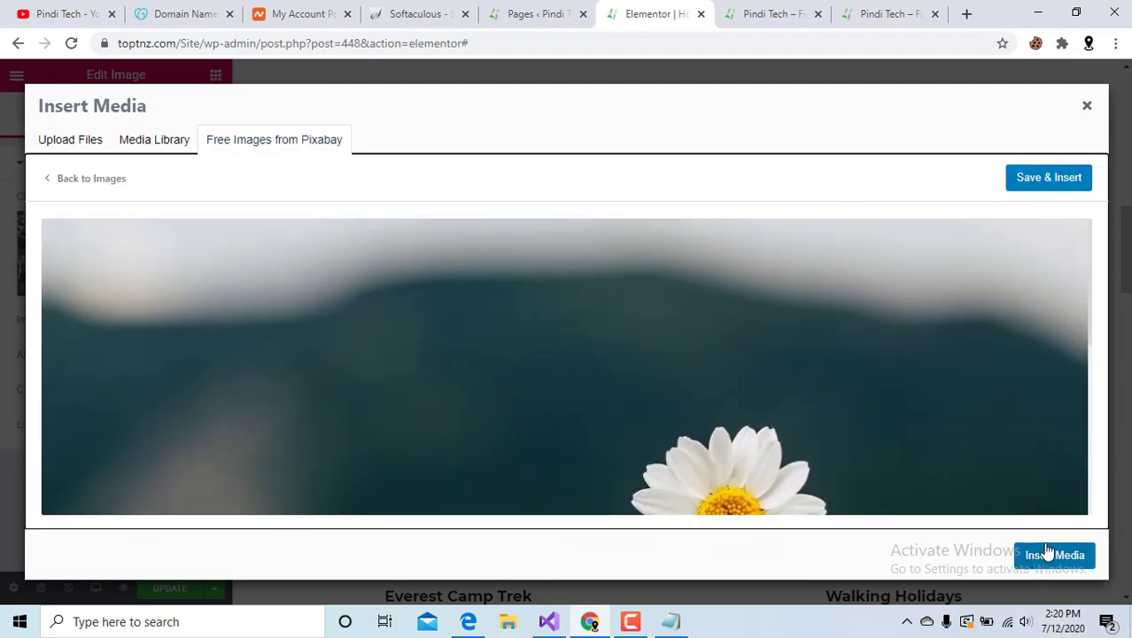
{"action": "left_click", "coordinate": [1043, 553]}
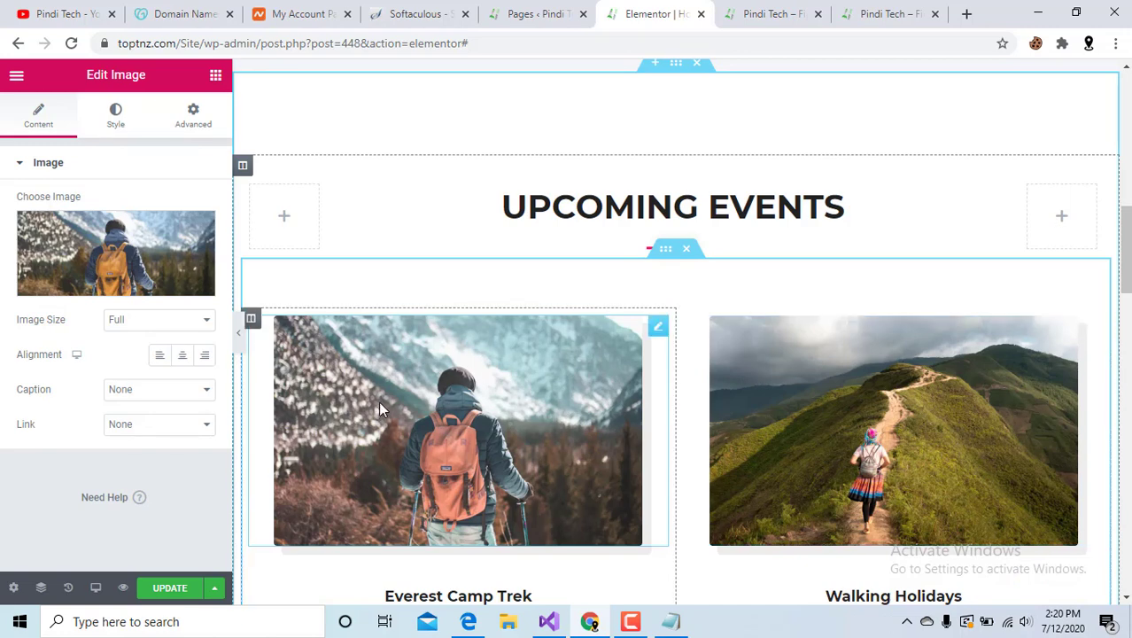
{"action": "left_click", "coordinate": [118, 283]}
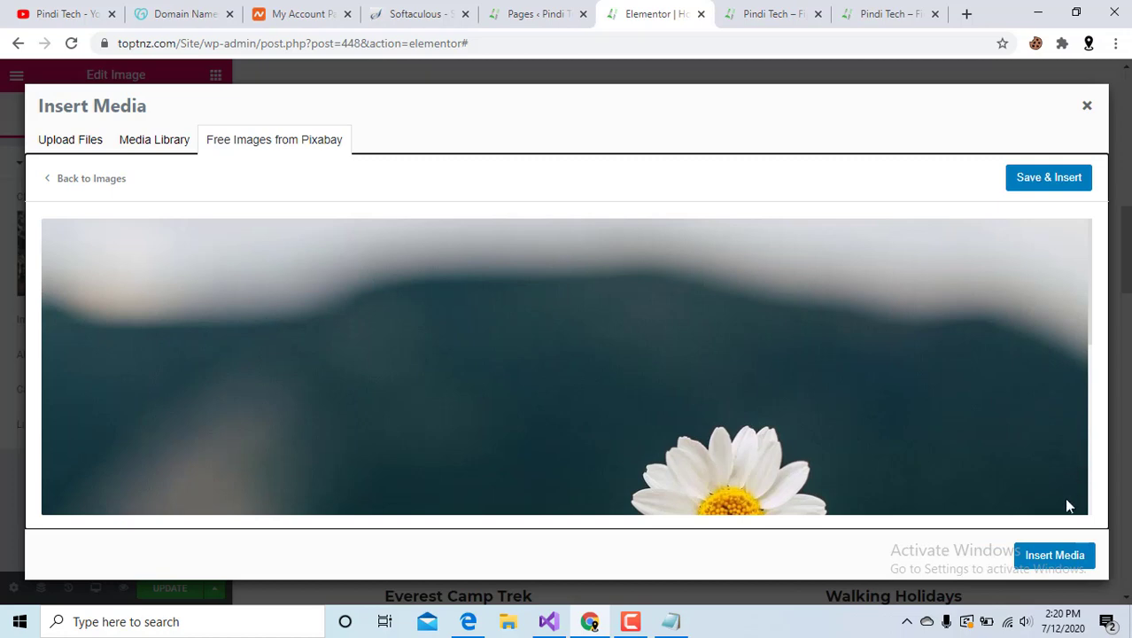
{"action": "left_click", "coordinate": [1054, 556]}
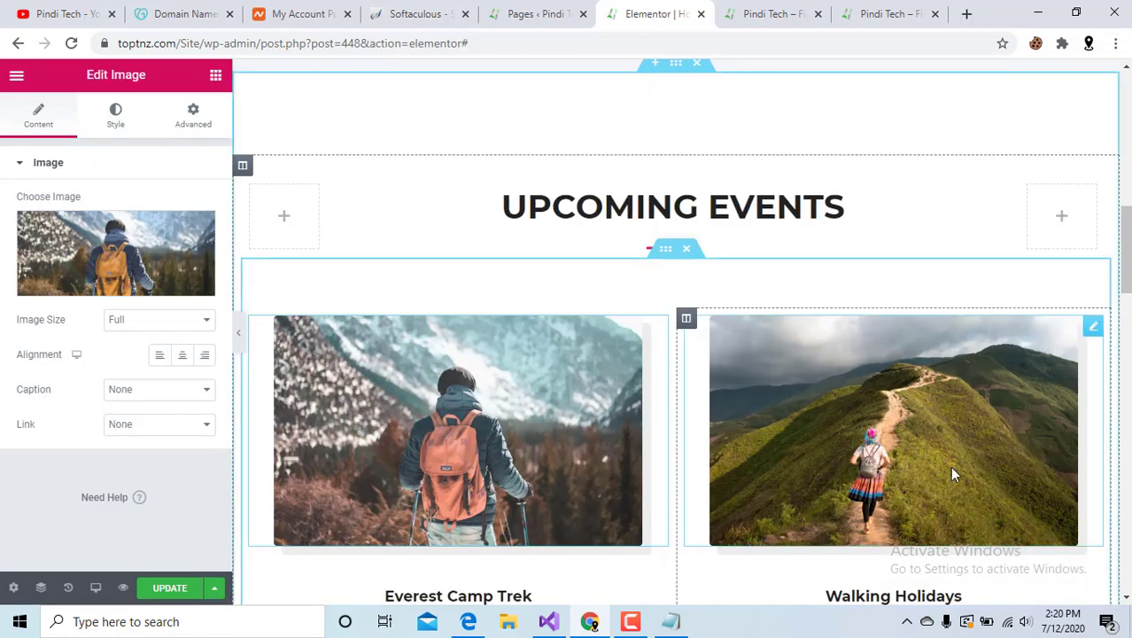
Download the Pixabay grass-stem photo to replace the Everest Camp Trek image.
{"action": "scroll", "coordinate": [953, 470], "scroll_direction": "down", "scroll_amount": 4}
{"action": "scroll", "coordinate": [954, 474], "scroll_direction": "down", "scroll_amount": 3}
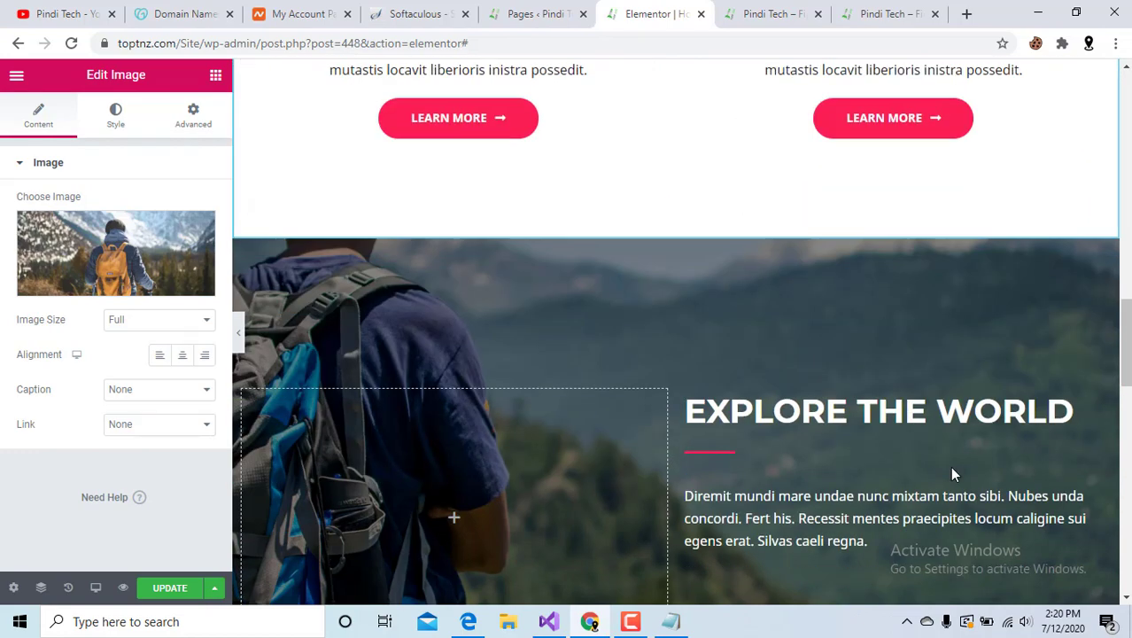
{"action": "scroll", "coordinate": [954, 474], "scroll_direction": "up", "scroll_amount": 4}
{"action": "scroll", "coordinate": [518, 235], "scroll_direction": "up", "scroll_amount": 2}
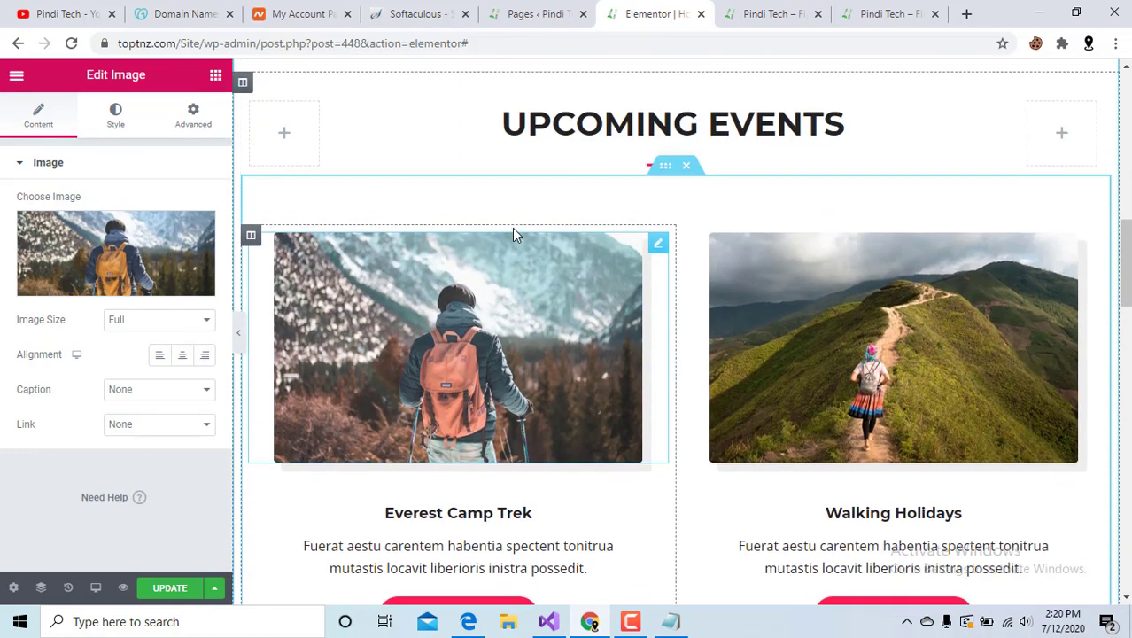
{"action": "left_click", "coordinate": [116, 292]}
{"action": "scroll", "coordinate": [352, 292], "scroll_direction": "down", "scroll_amount": 5}
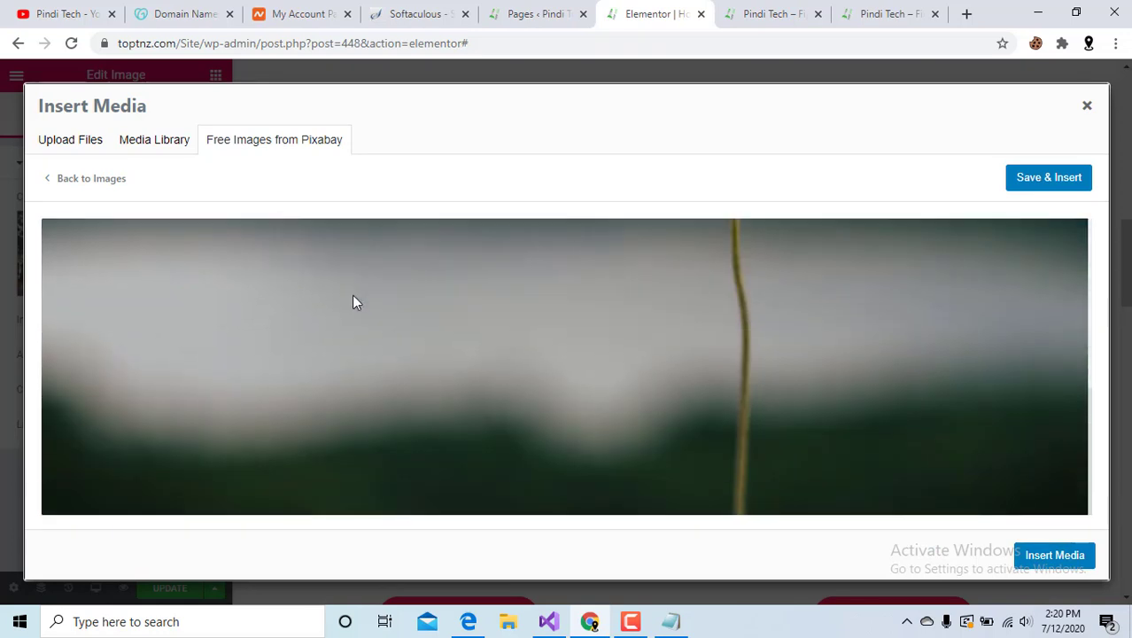
{"action": "left_click", "coordinate": [1027, 179]}
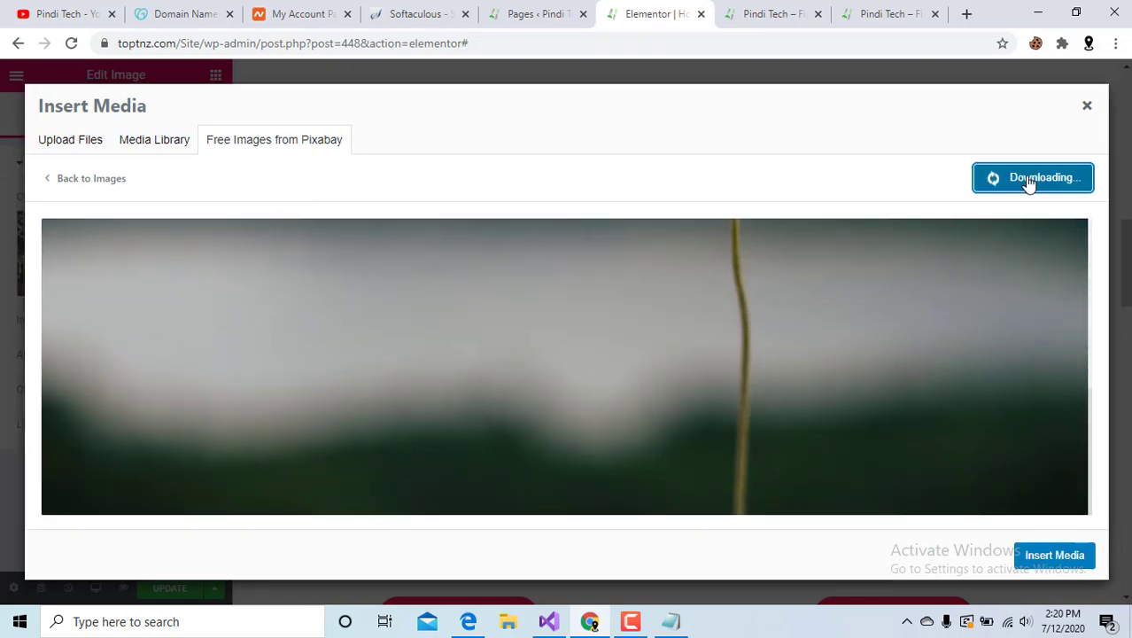
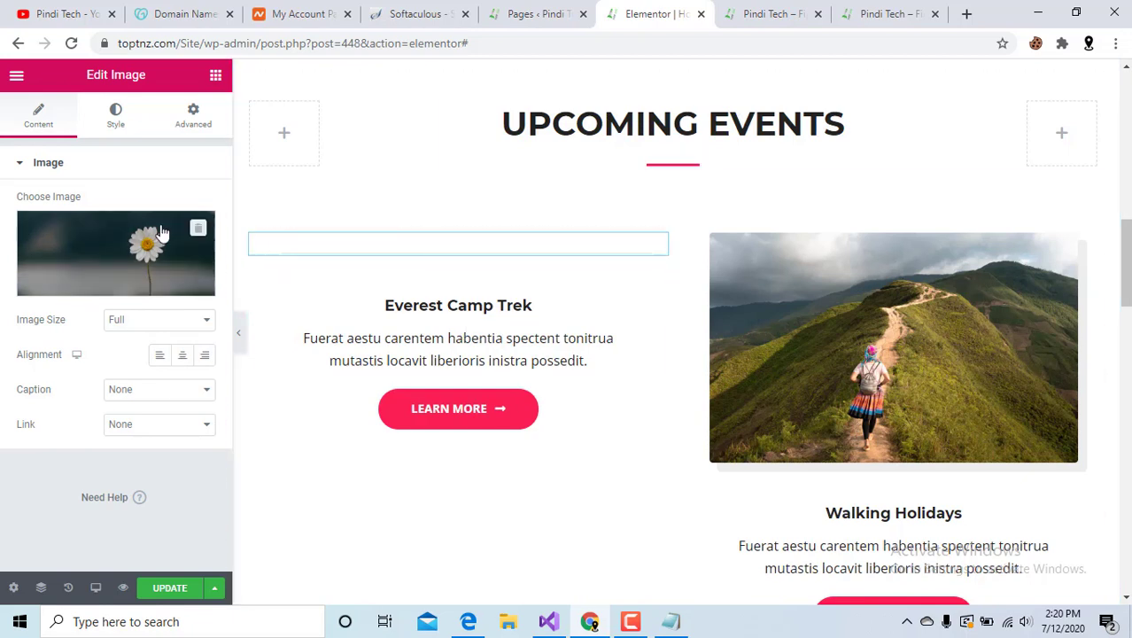
Drop the daisy photo into the Everest Camp Trek card's empty Image widget.
{"action": "left_click_drag", "start_coordinate": [138, 260], "coordinate": [304, 242]}
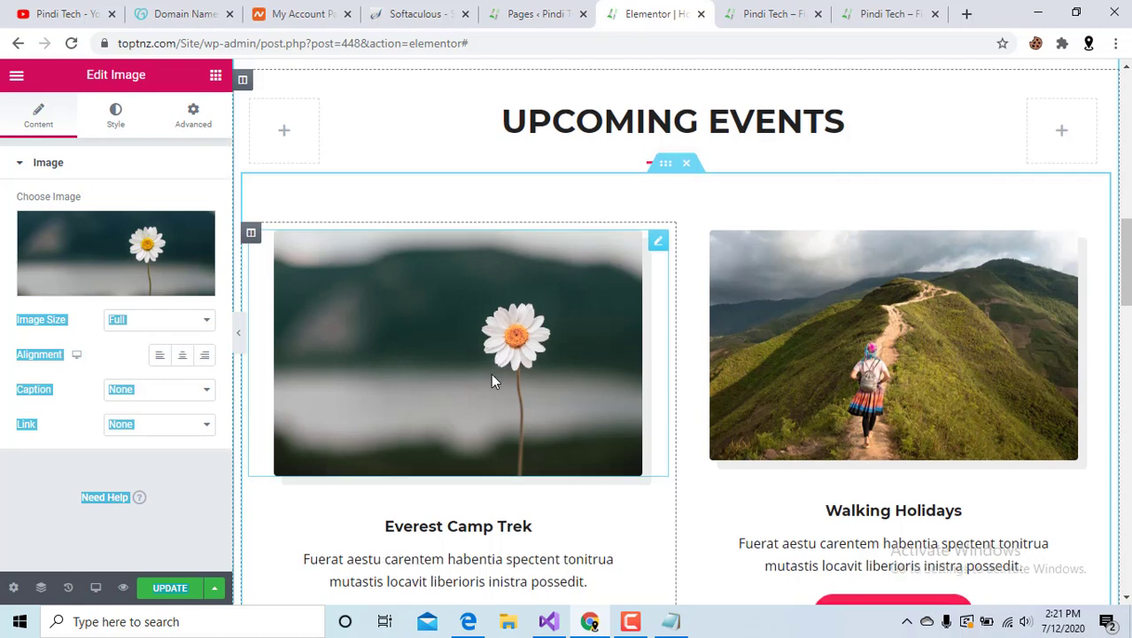
{"action": "scroll", "coordinate": [491, 372], "scroll_direction": "down", "scroll_amount": 1}
{"action": "left_click", "coordinate": [42, 437]}
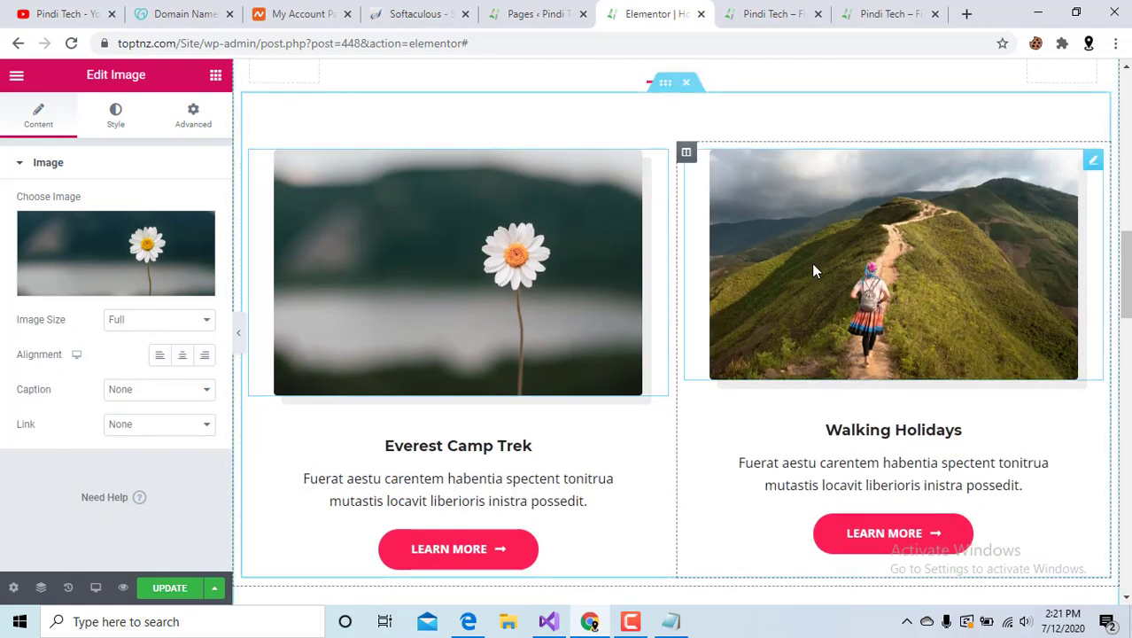
{"action": "scroll", "coordinate": [811, 263], "scroll_direction": "down", "scroll_amount": 2}
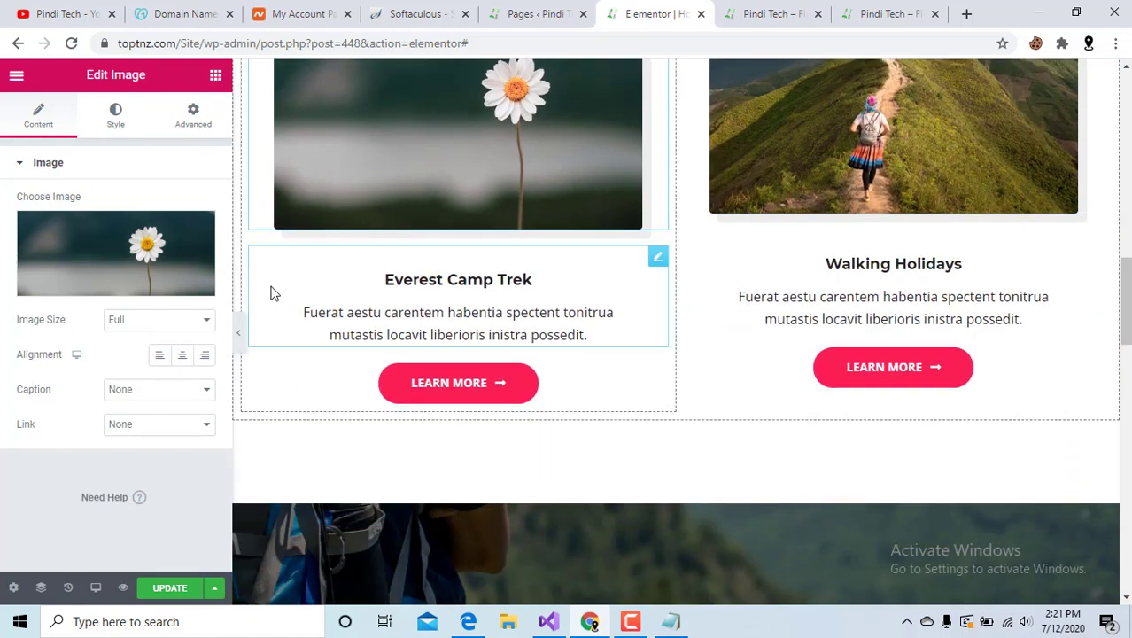
{"action": "scroll", "coordinate": [850, 246], "scroll_direction": "up", "scroll_amount": 2}
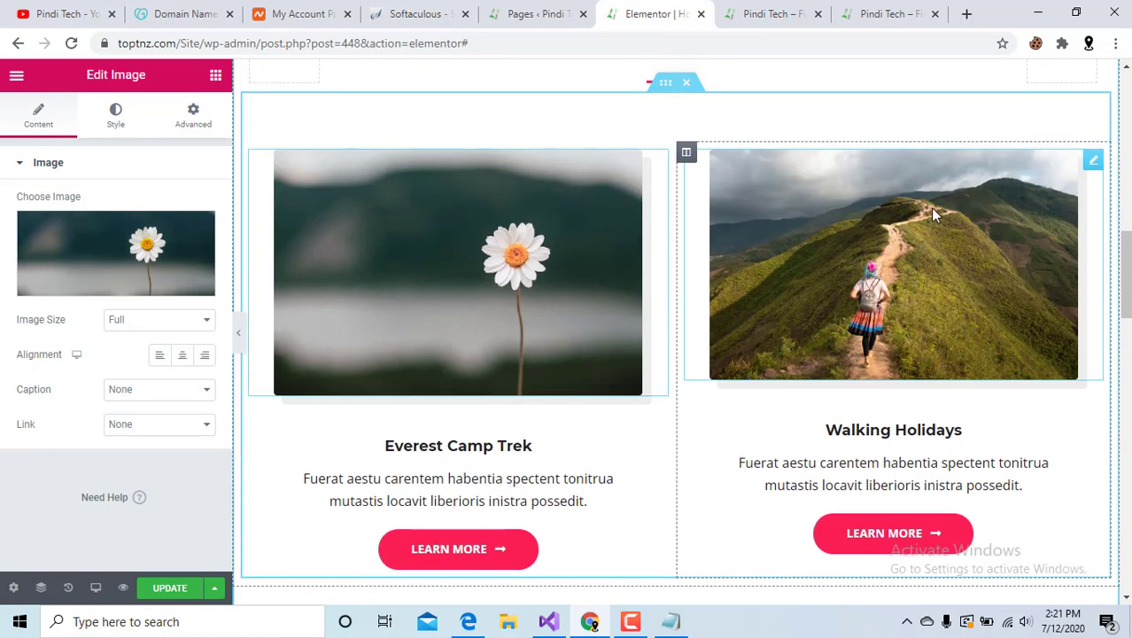
{"action": "scroll", "coordinate": [902, 286], "scroll_direction": "down", "scroll_amount": 3}
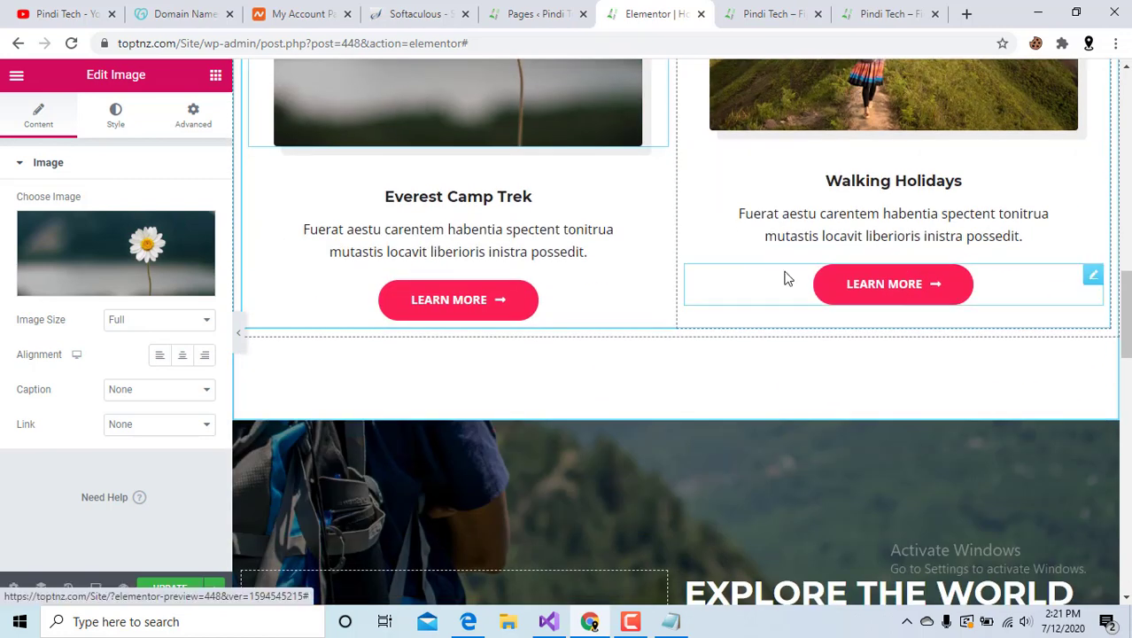
Inspect the Everest Camp Trek title and the Walking Holidays card's Learn More button settings.
{"action": "mouse_move", "coordinate": [126, 232]}
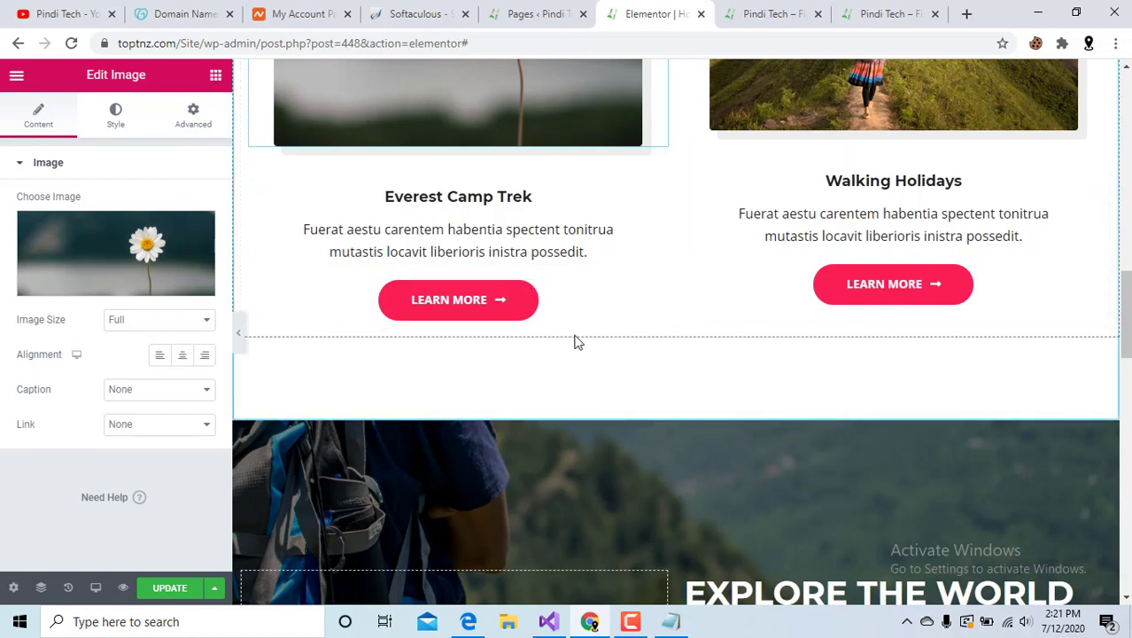
{"action": "left_click", "coordinate": [461, 221]}
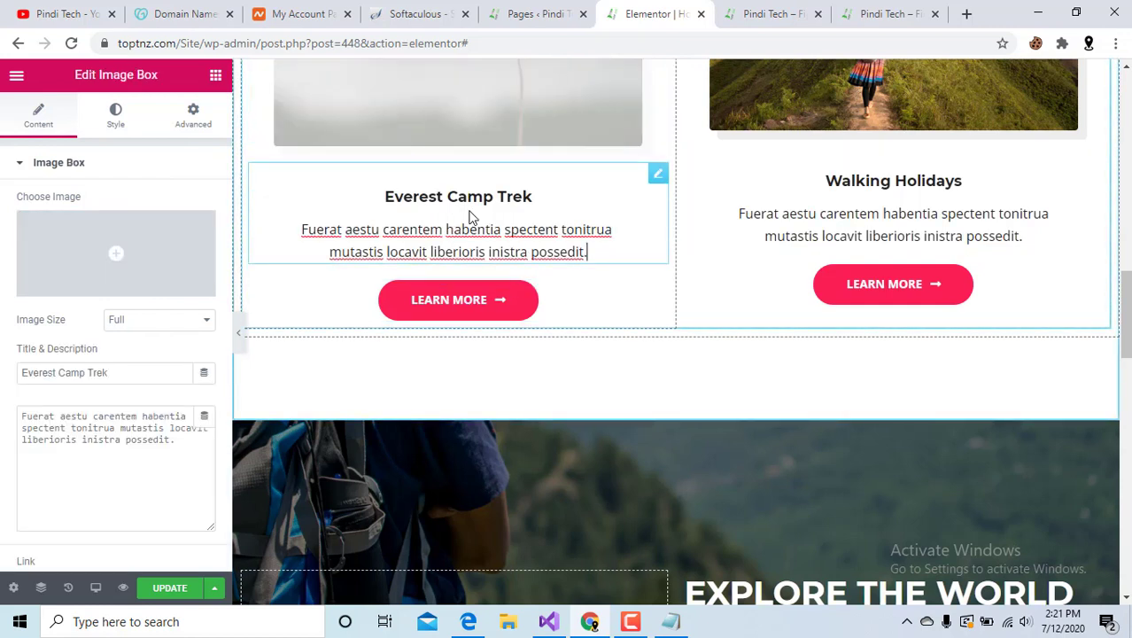
{"action": "left_click", "coordinate": [548, 194]}
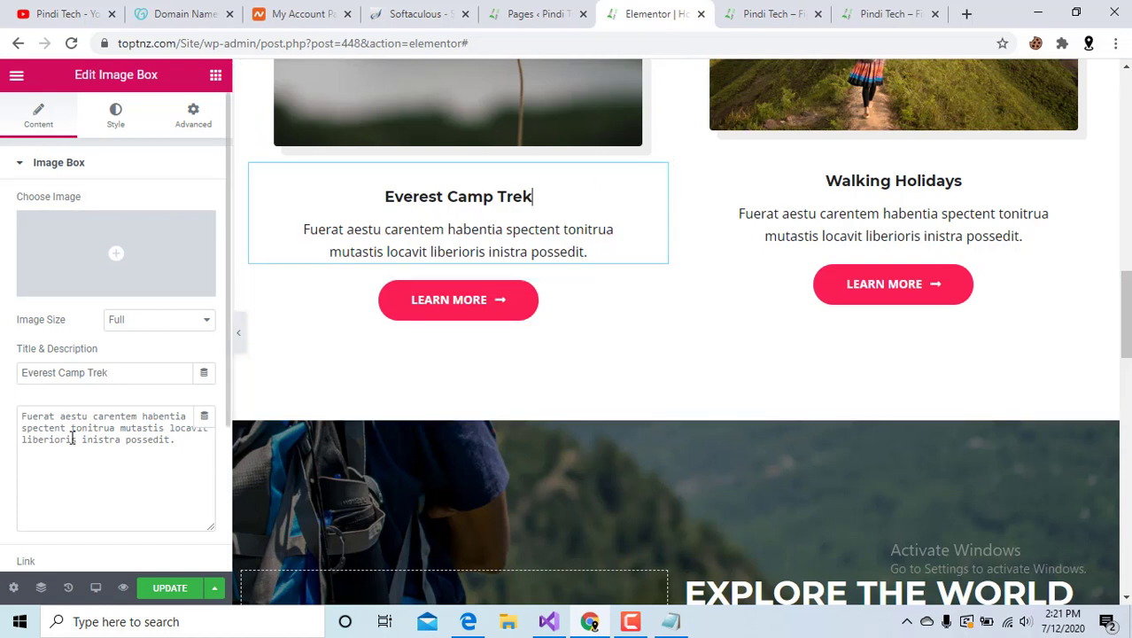
{"action": "left_click", "coordinate": [927, 209]}
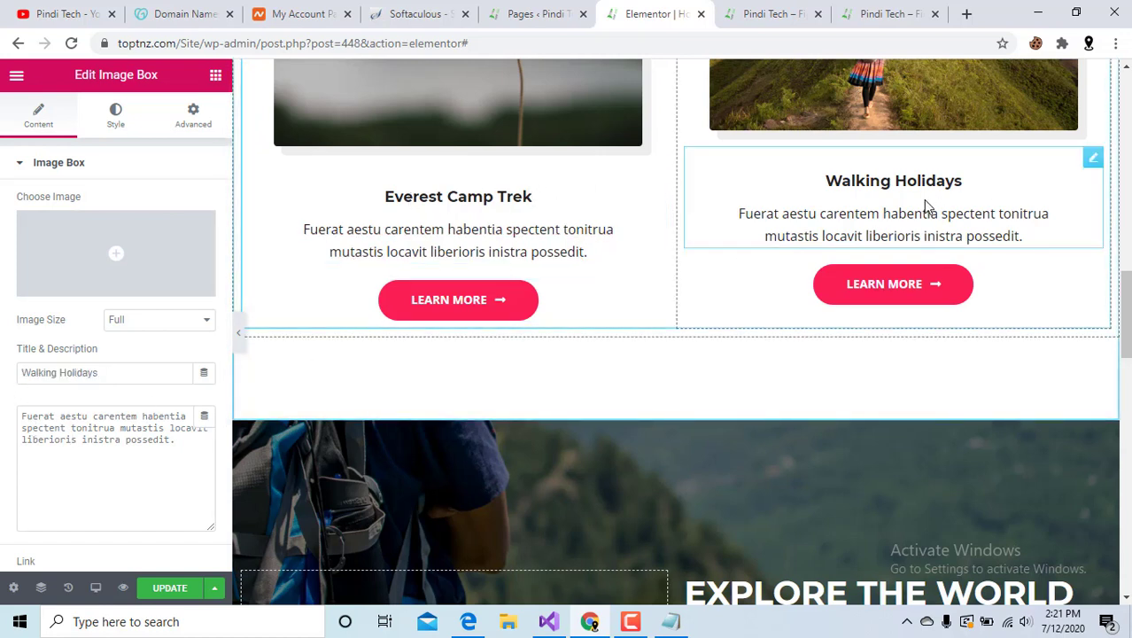
{"action": "left_click", "coordinate": [899, 288]}
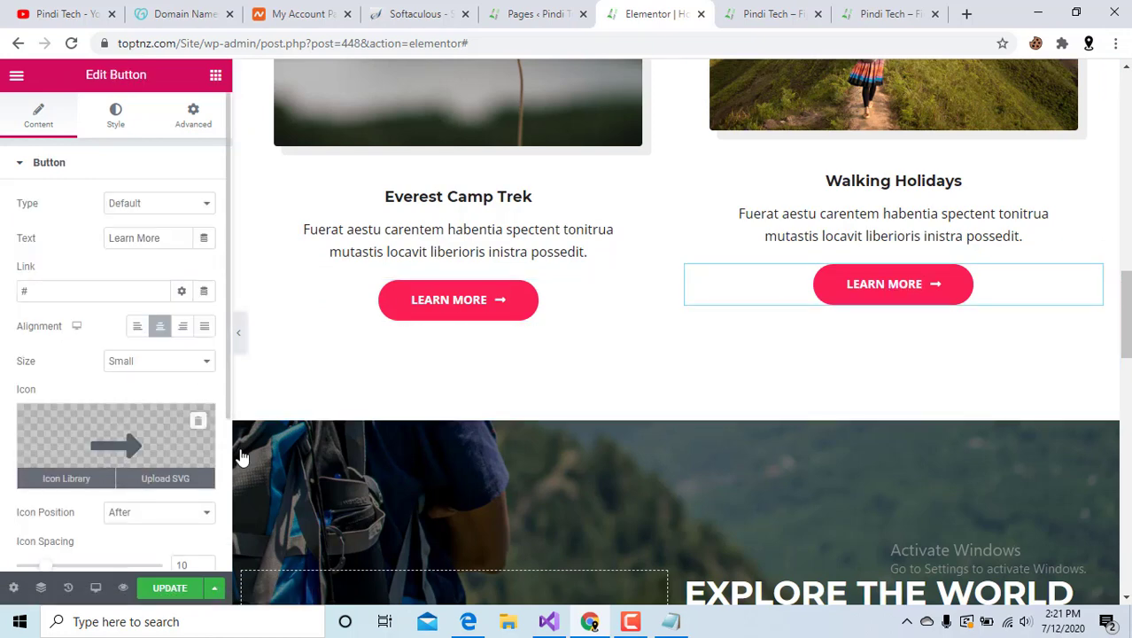
{"action": "mouse_move", "coordinate": [129, 454]}
{"action": "scroll", "coordinate": [129, 453], "scroll_direction": "down", "scroll_amount": 2}
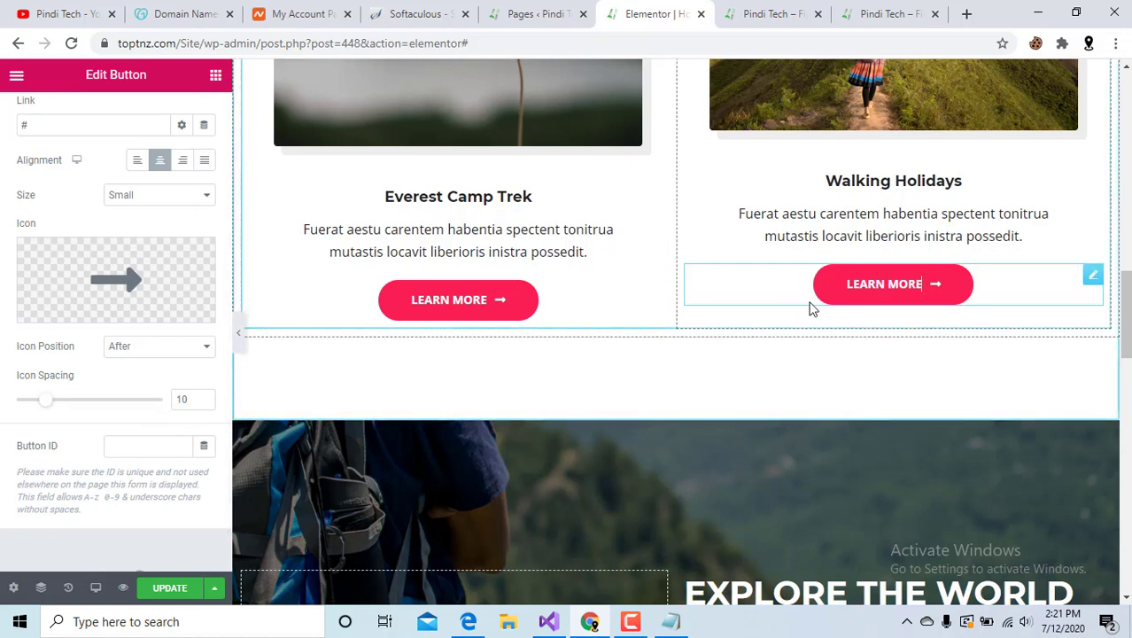
{"action": "scroll", "coordinate": [808, 299], "scroll_direction": "down", "scroll_amount": 1}
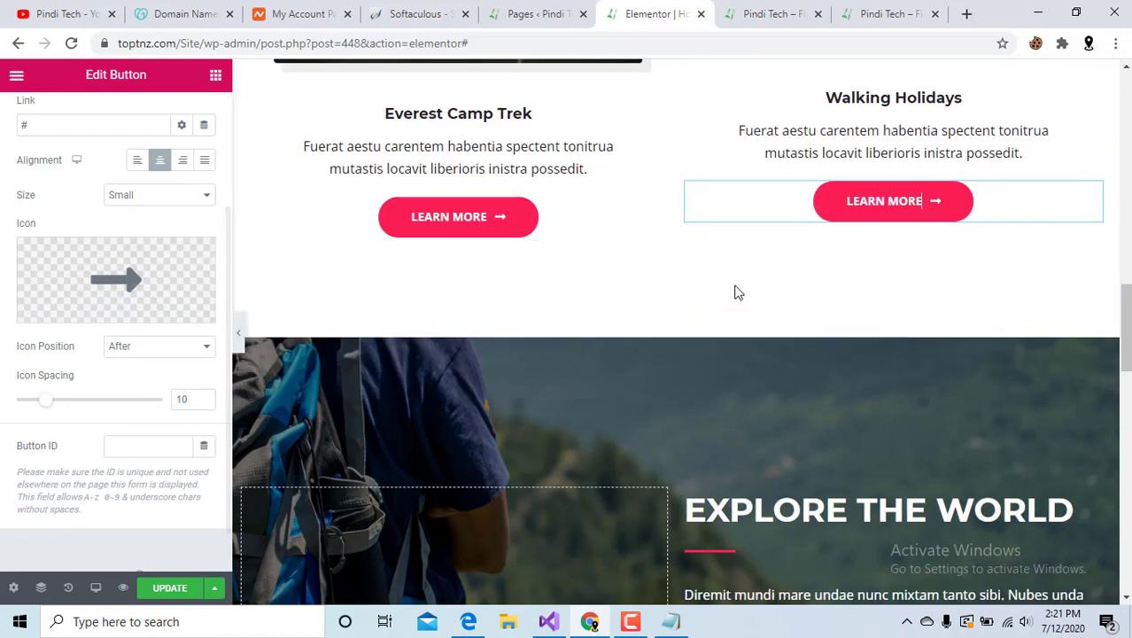
{"action": "scroll", "coordinate": [735, 290], "scroll_direction": "up", "scroll_amount": 3}
{"action": "scroll", "coordinate": [794, 261], "scroll_direction": "down", "scroll_amount": 3}
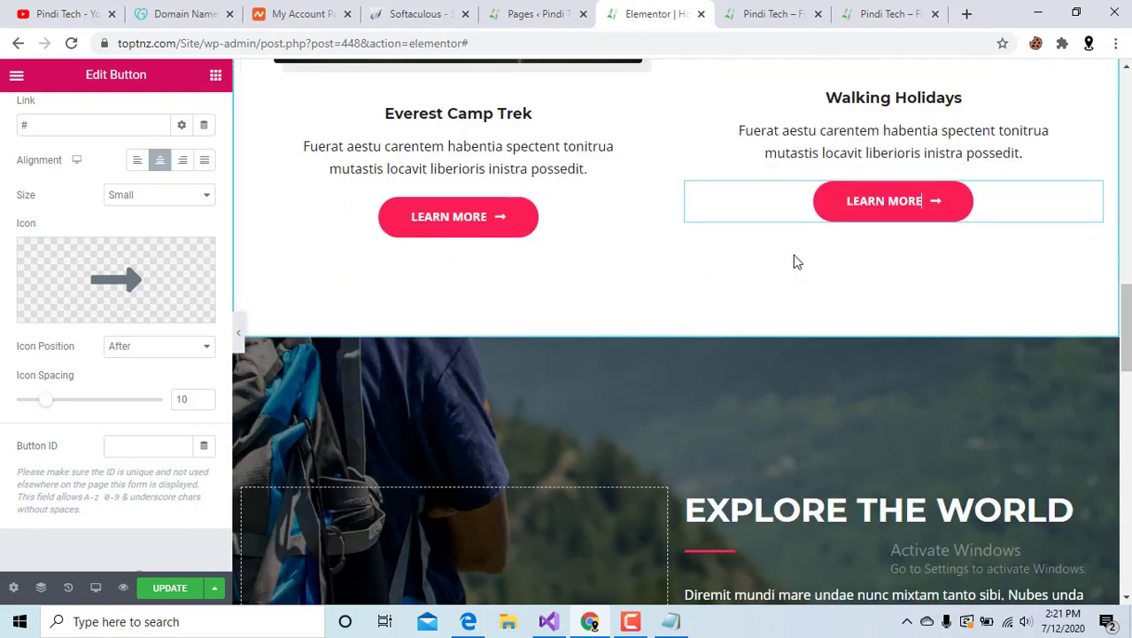
{"action": "scroll", "coordinate": [472, 232], "scroll_direction": "up", "scroll_amount": 4}
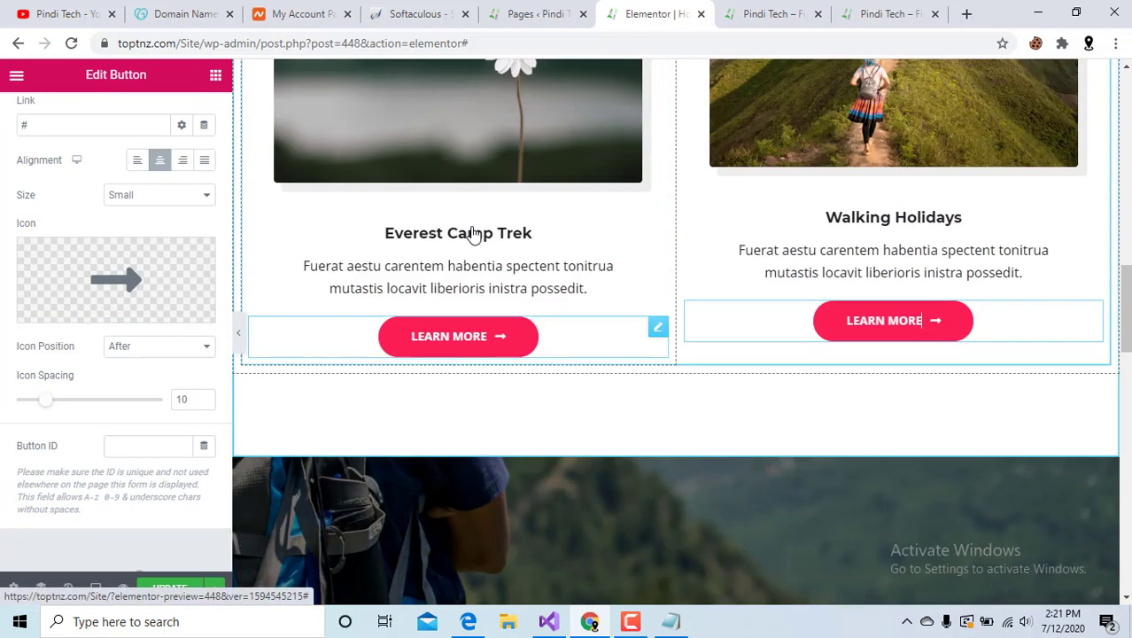
{"action": "scroll", "coordinate": [904, 182], "scroll_direction": "up", "scroll_amount": 2}
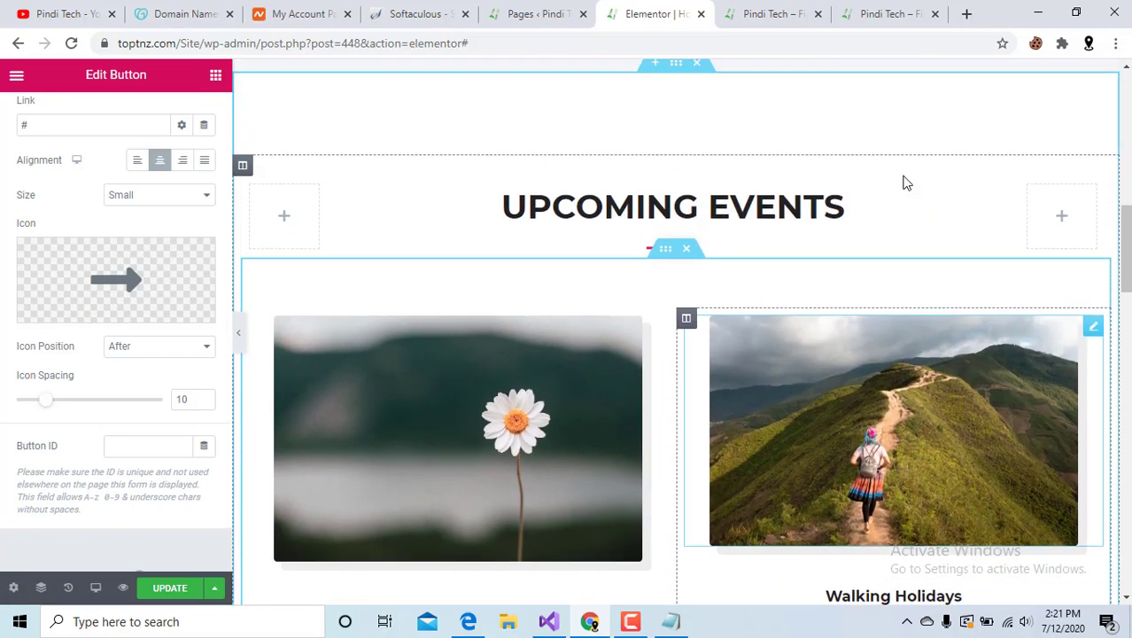
{"action": "scroll", "coordinate": [822, 260], "scroll_direction": "down", "scroll_amount": 4}
{"action": "scroll", "coordinate": [822, 260], "scroll_direction": "down", "scroll_amount": 2}
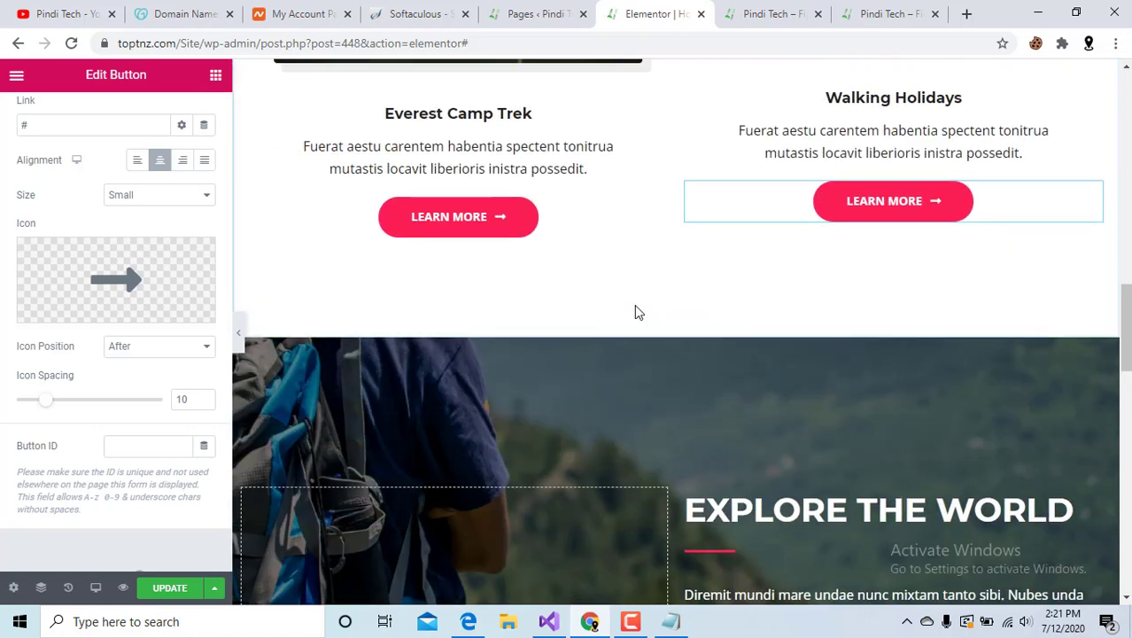
{"action": "scroll", "coordinate": [568, 432], "scroll_direction": "down", "scroll_amount": 1}
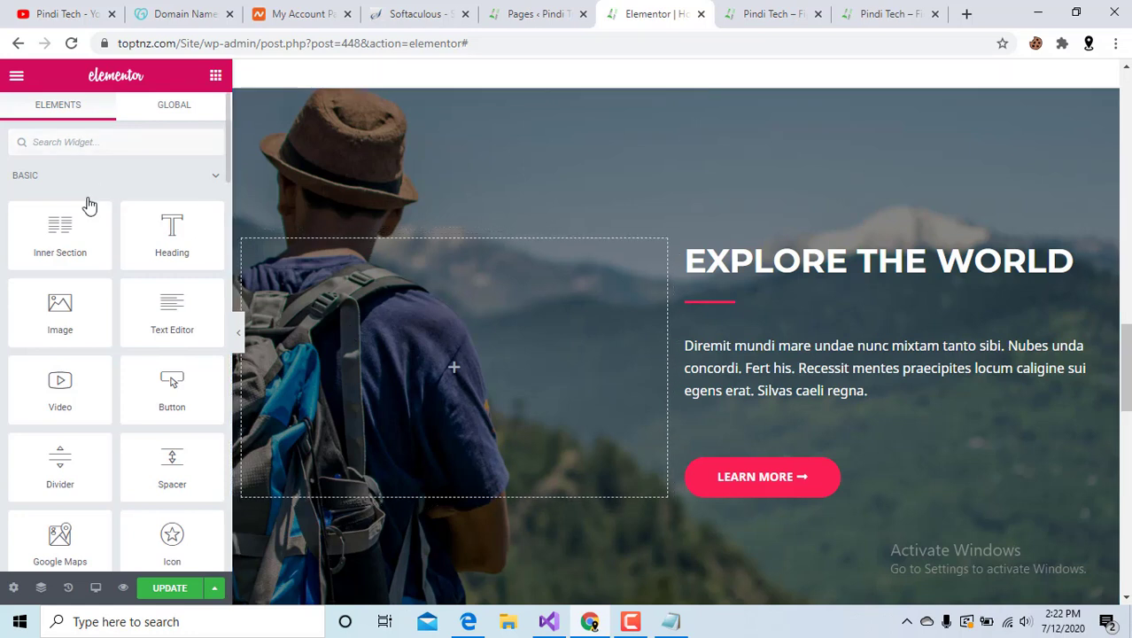
Inspect the hero's paragraph, EXPLORE THE WORLD heading and Learn More button settings.
{"action": "left_click", "coordinate": [839, 363]}
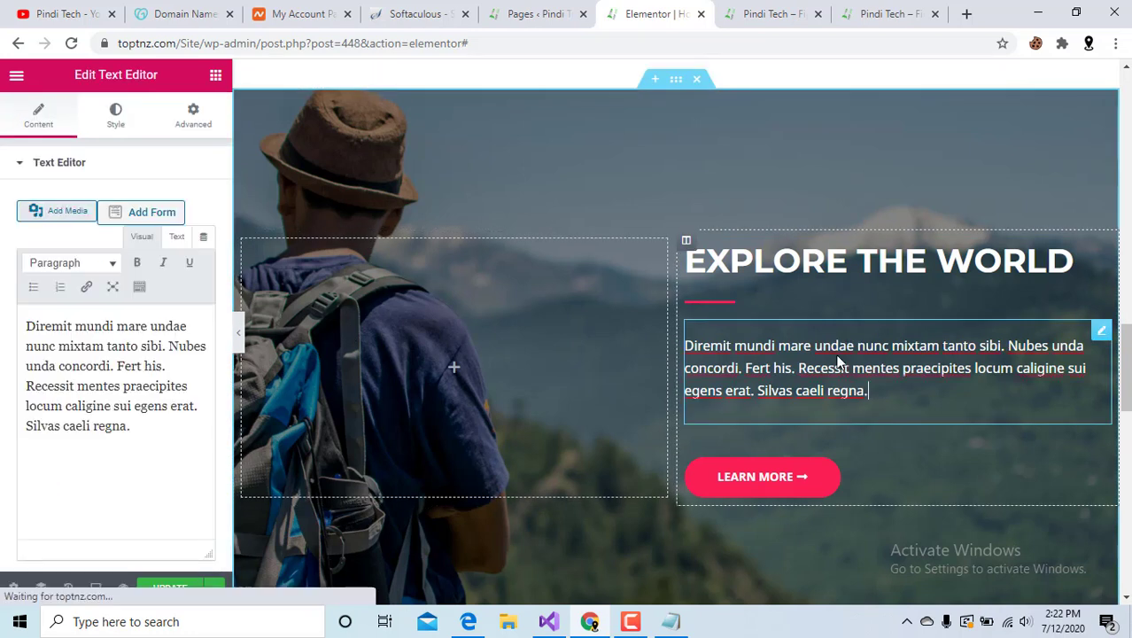
{"action": "left_click", "coordinate": [828, 280]}
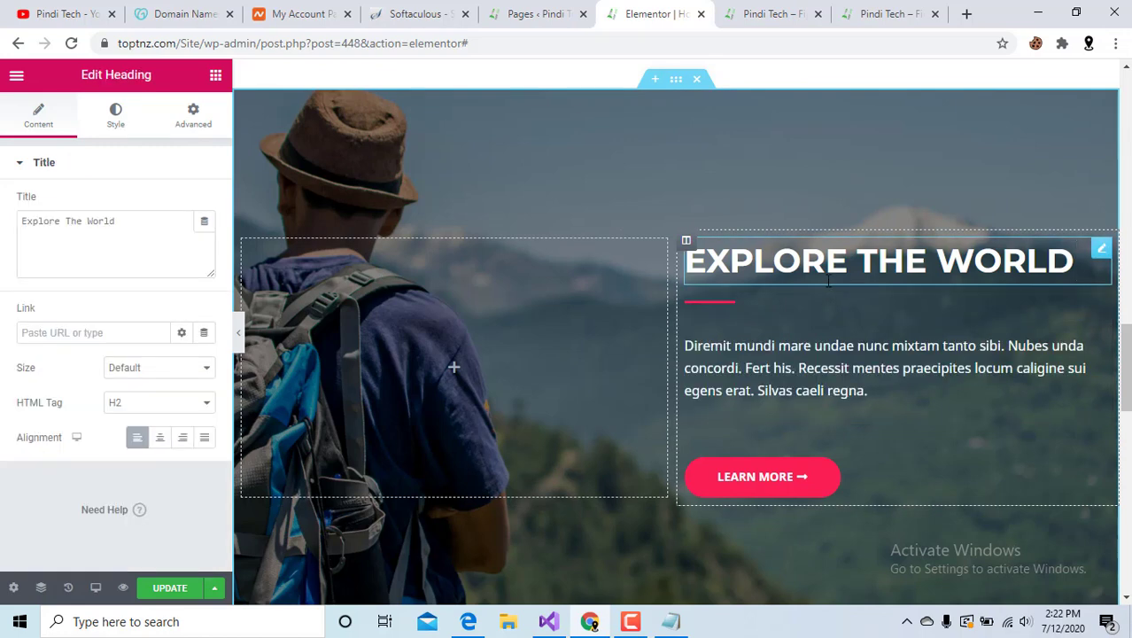
{"action": "left_click", "coordinate": [771, 478]}
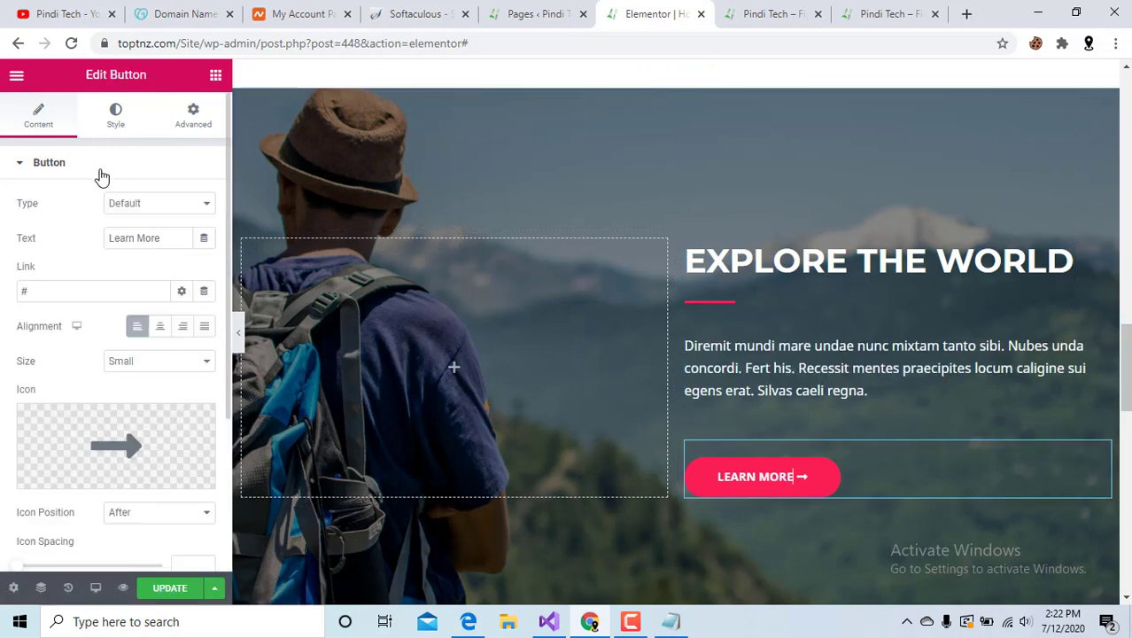
{"action": "scroll", "coordinate": [502, 452], "scroll_direction": "down", "scroll_amount": 4}
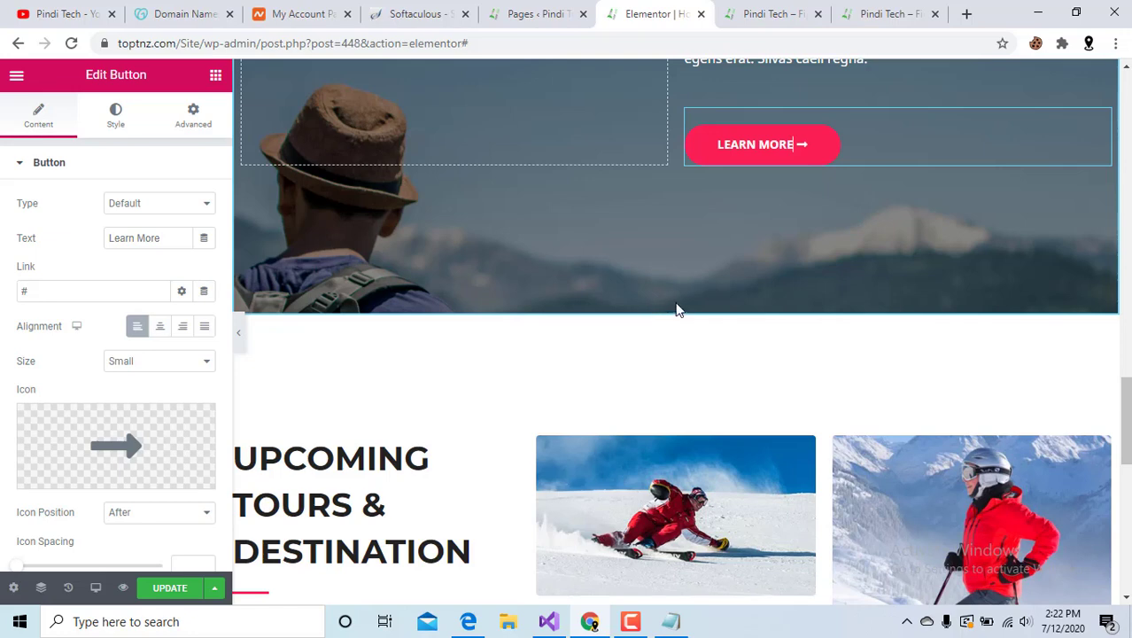
{"action": "scroll", "coordinate": [675, 310], "scroll_direction": "up", "scroll_amount": 5}
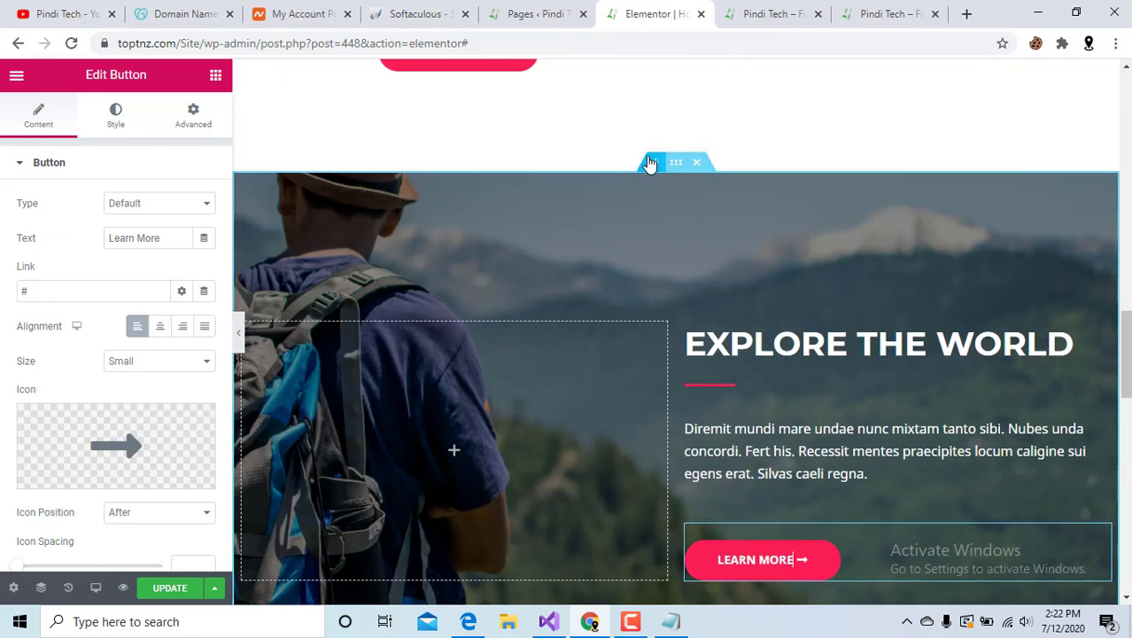
Add and delete an empty section above the hero, then open the hero section's settings.
{"action": "left_click", "coordinate": [651, 165]}
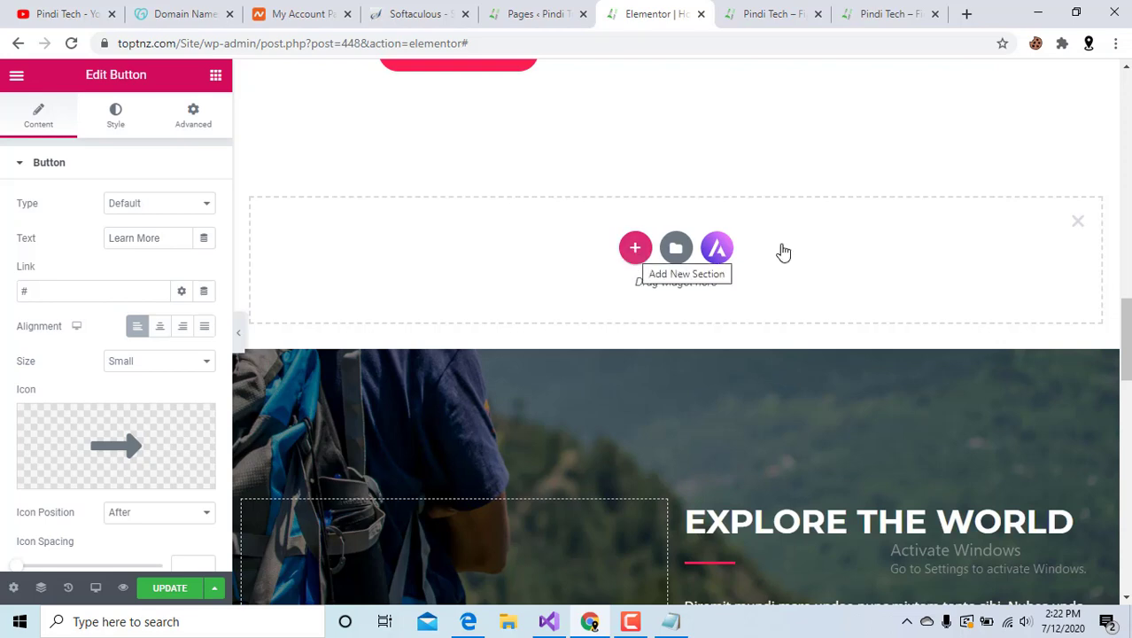
{"action": "left_click", "coordinate": [1077, 221]}
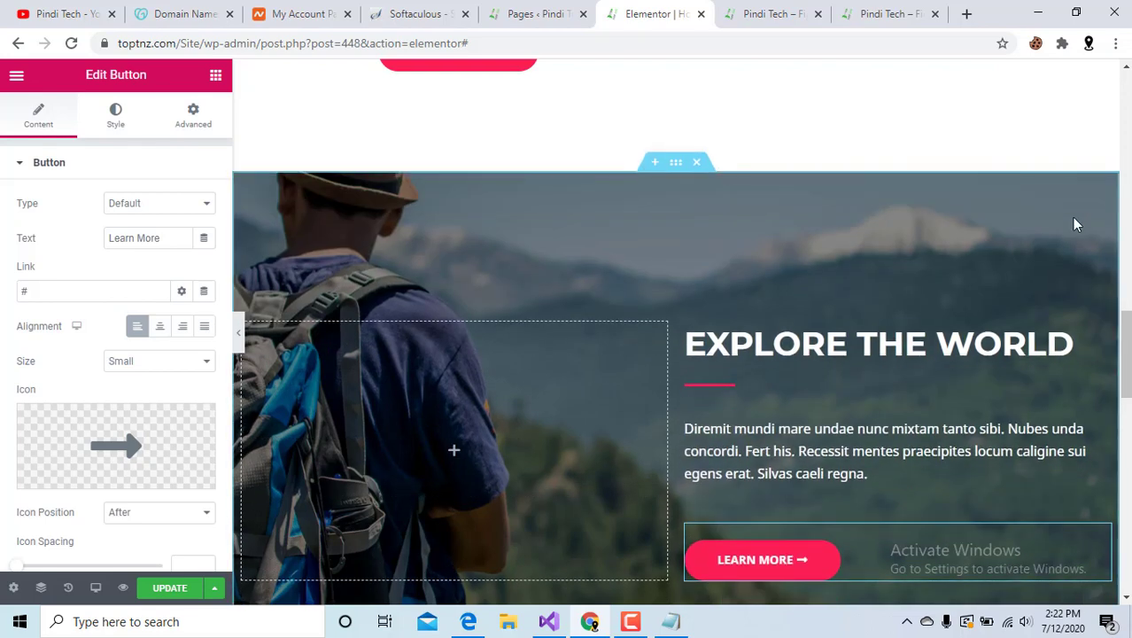
{"action": "left_click", "coordinate": [677, 165]}
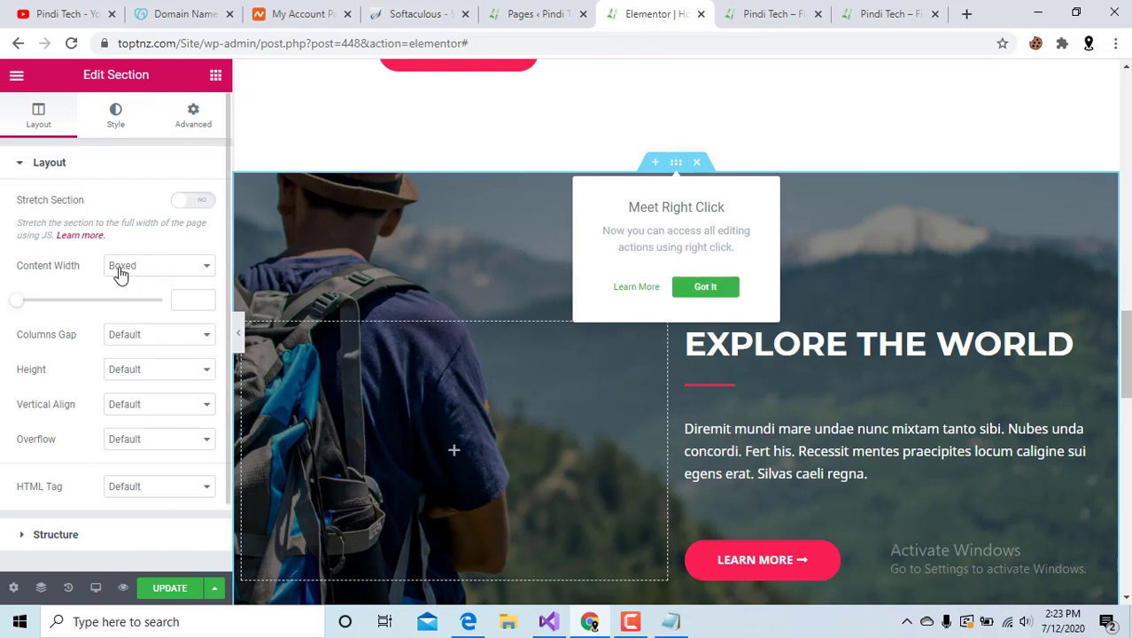
{"action": "scroll", "coordinate": [113, 423], "scroll_direction": "down", "scroll_amount": 1}
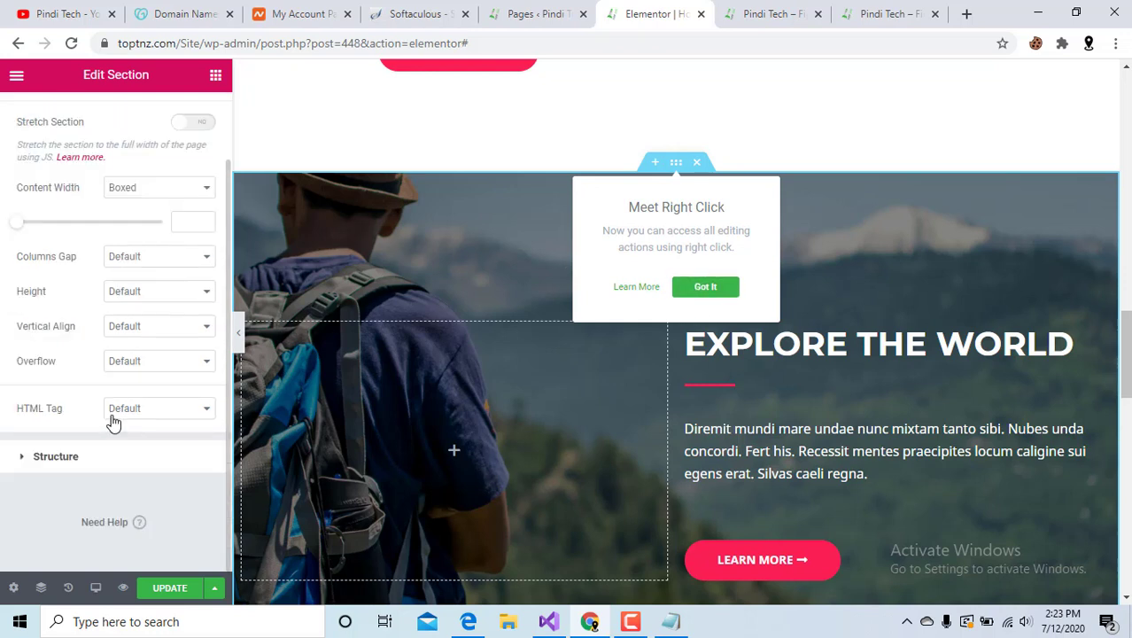
{"action": "scroll", "coordinate": [113, 423], "scroll_direction": "up", "scroll_amount": 1}
{"action": "left_click", "coordinate": [496, 230]}
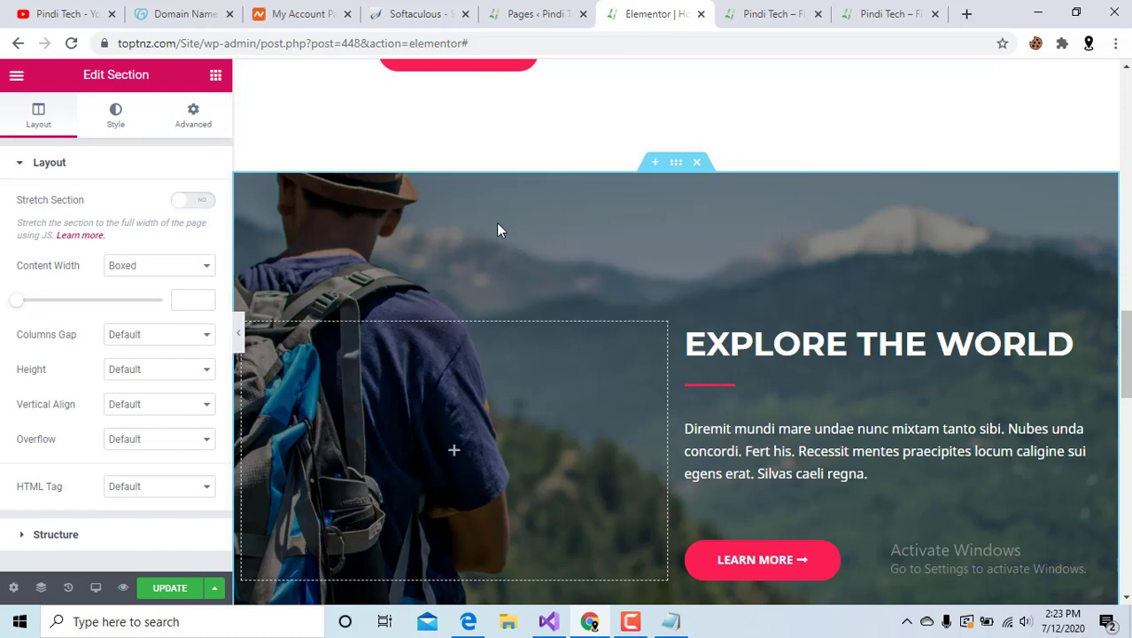
{"action": "scroll", "coordinate": [496, 229], "scroll_direction": "down", "scroll_amount": 5}
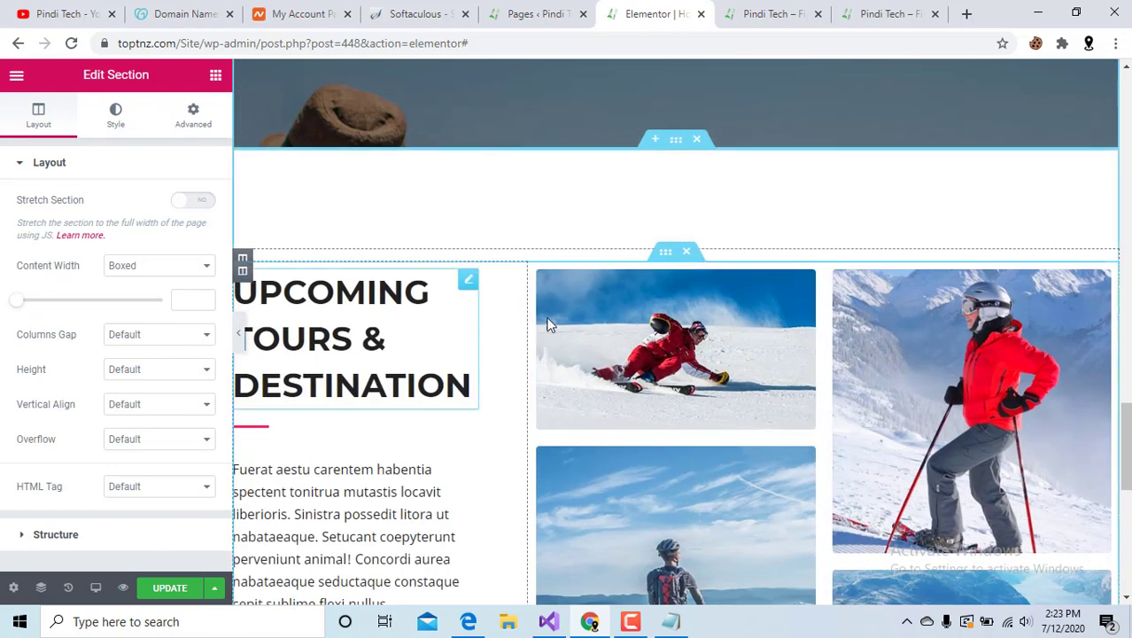
Select the tours heading, paragraph, skier and lake images in turn, ending on the sliding skier.
{"action": "scroll", "coordinate": [377, 387], "scroll_direction": "down", "scroll_amount": 1}
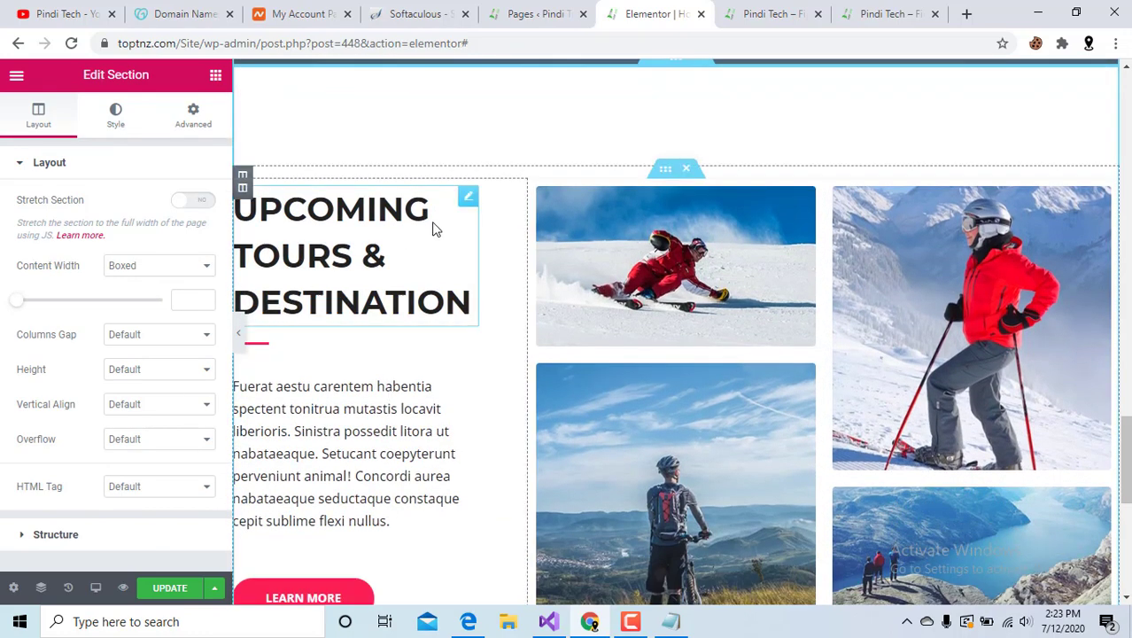
{"action": "left_click", "coordinate": [353, 218]}
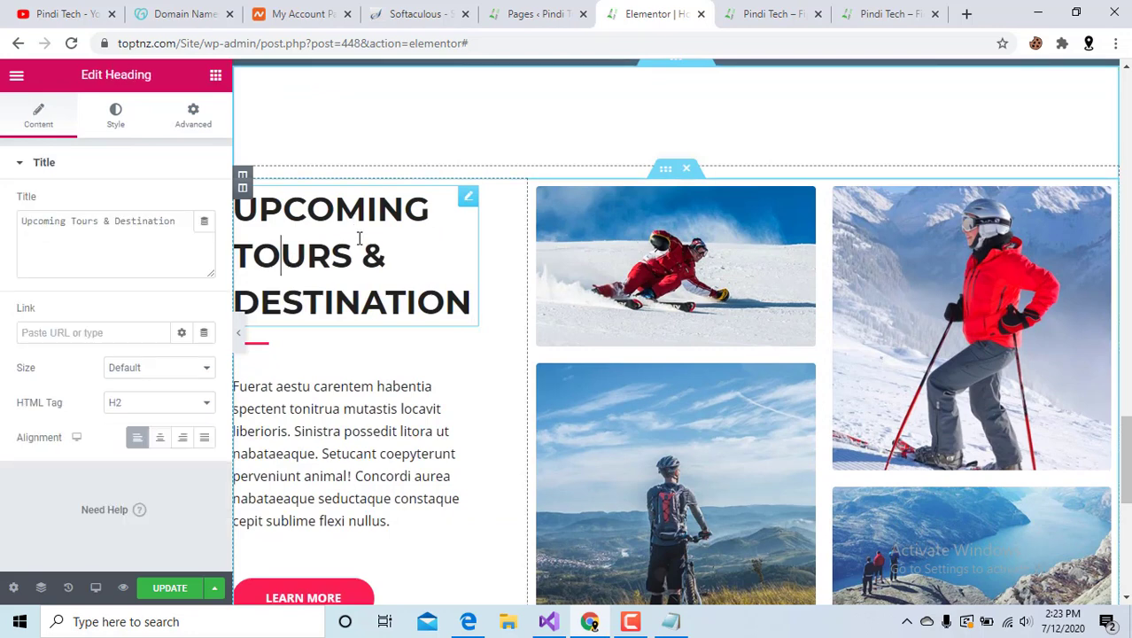
{"action": "left_click", "coordinate": [366, 485]}
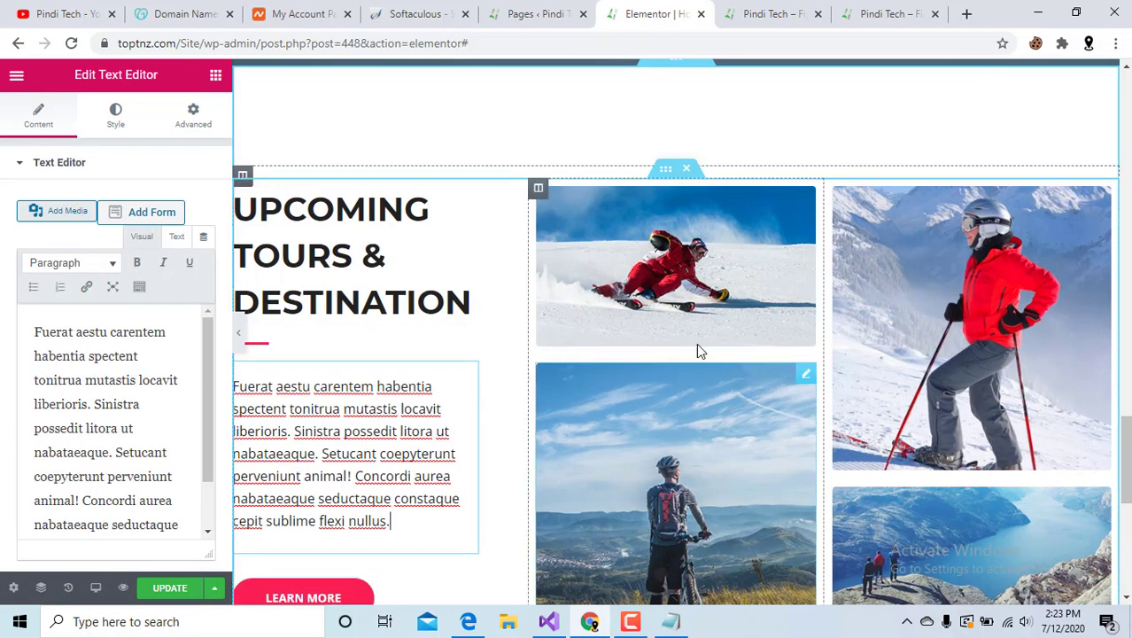
{"action": "left_click", "coordinate": [732, 323]}
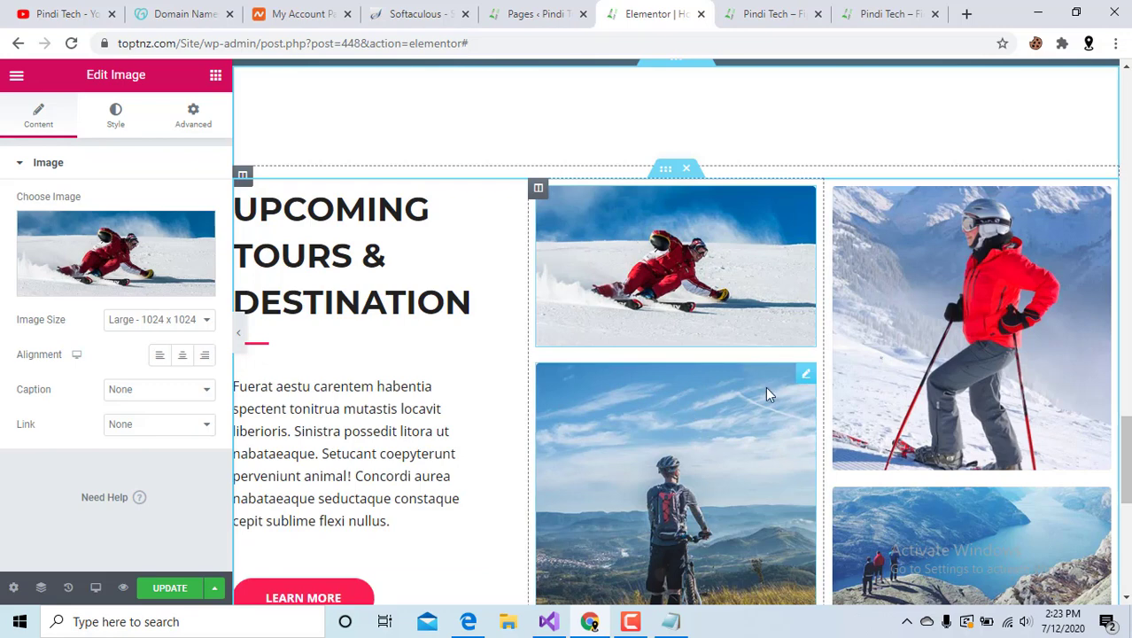
{"action": "left_click", "coordinate": [918, 321]}
{"action": "left_click", "coordinate": [921, 522]}
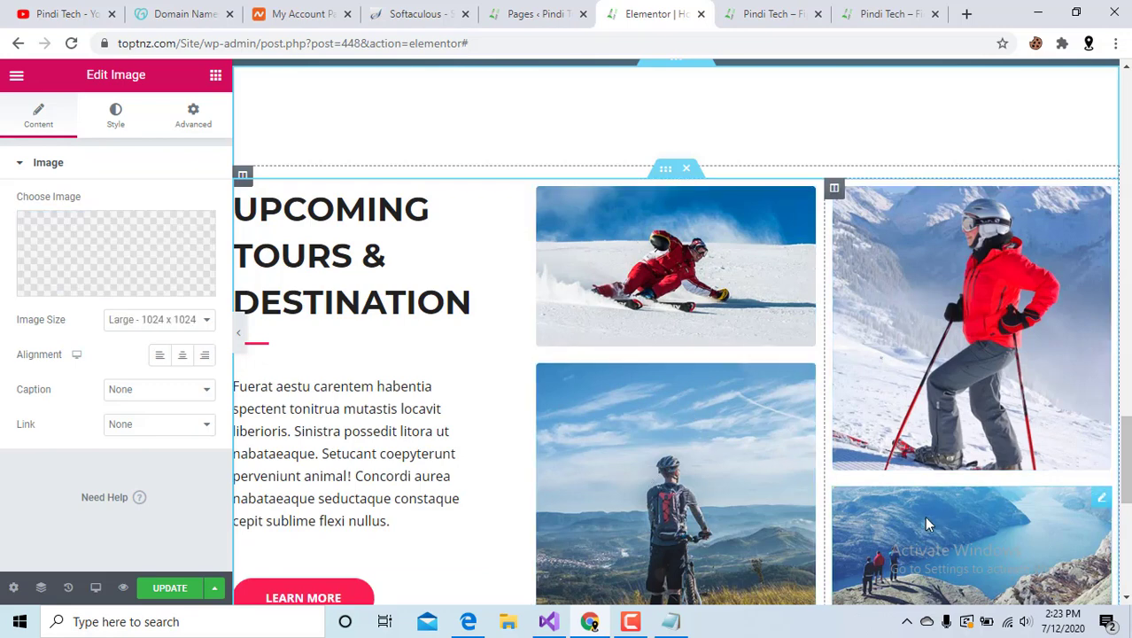
{"action": "left_click", "coordinate": [927, 282]}
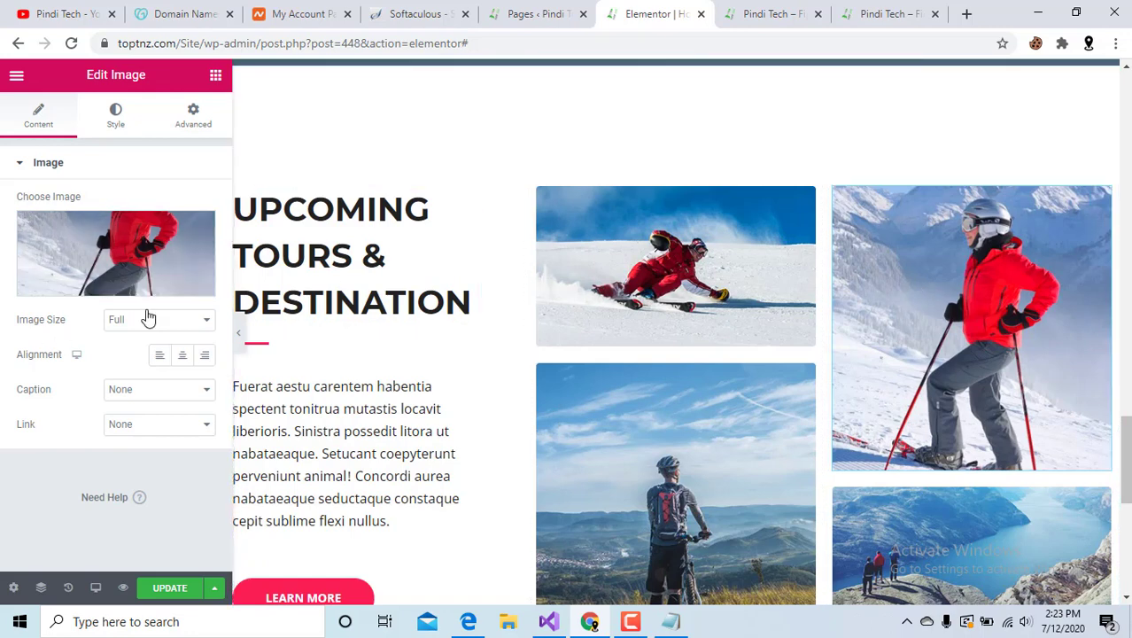
{"action": "left_click", "coordinate": [598, 271]}
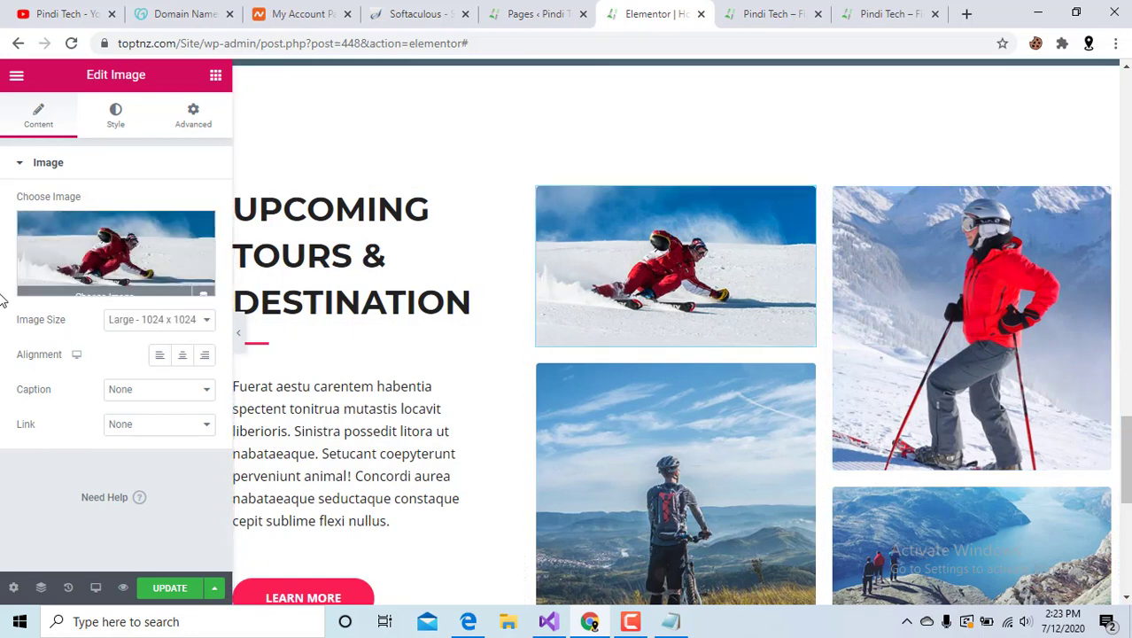
Try 1536x1536, 2048x2048, Medium and Medium Large sizes, settling on Large 1024 x 1024.
{"action": "left_click", "coordinate": [157, 322]}
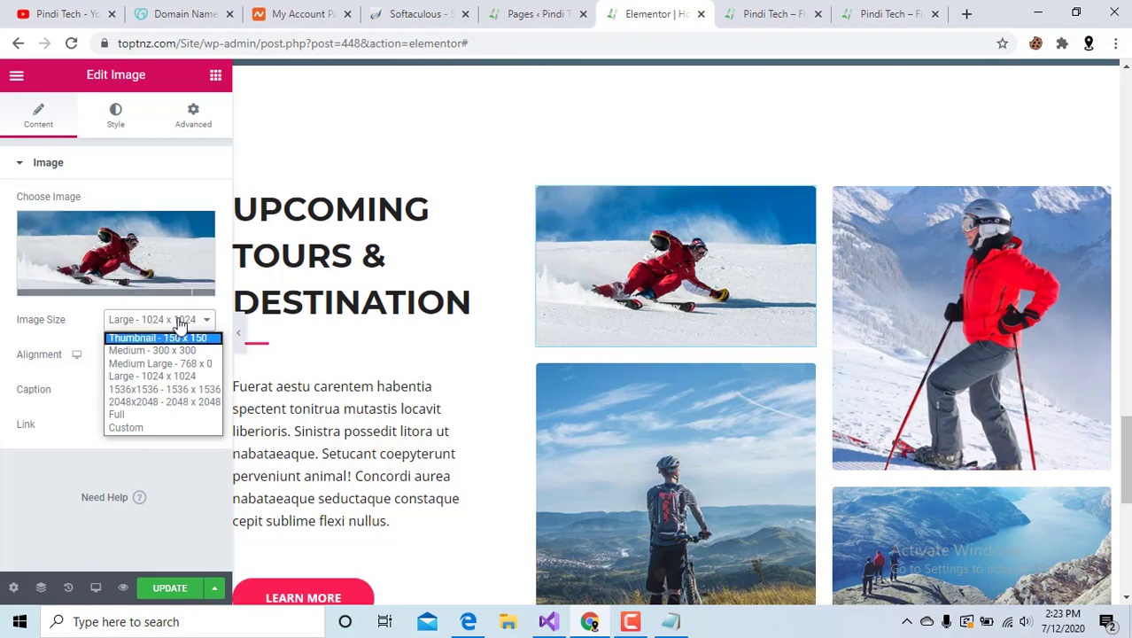
{"action": "left_click", "coordinate": [165, 390]}
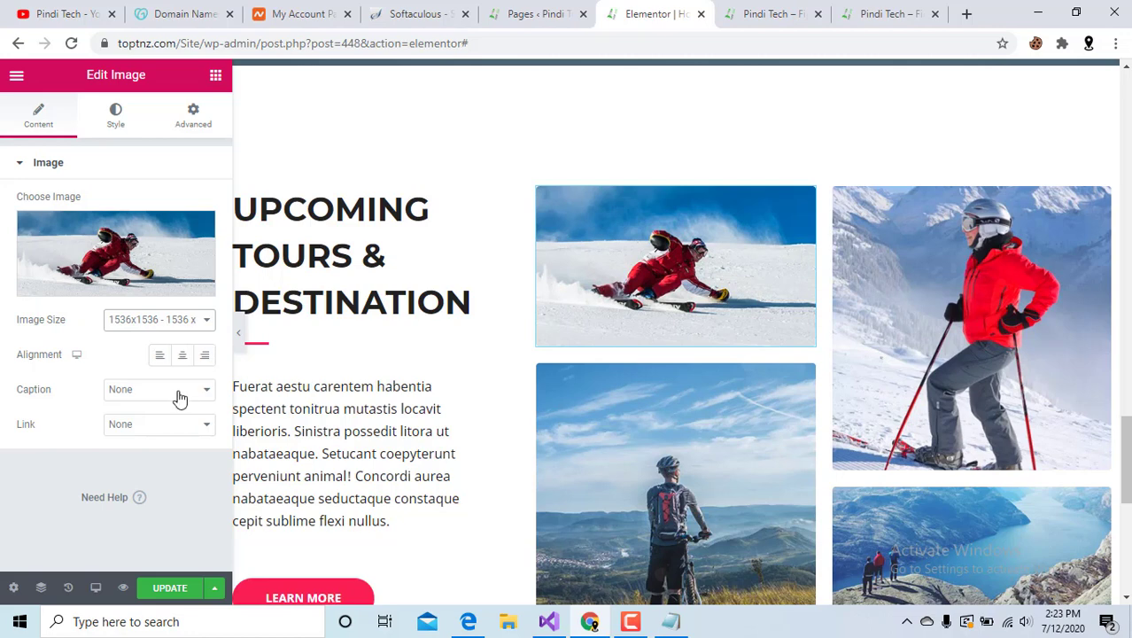
{"action": "left_click", "coordinate": [202, 320]}
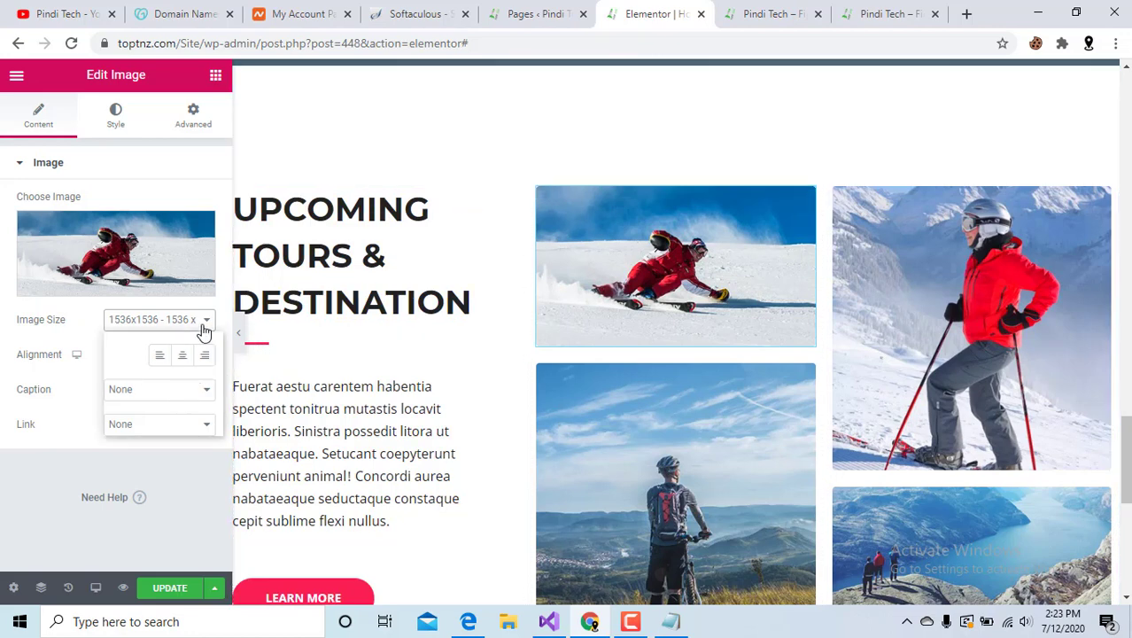
{"action": "left_click", "coordinate": [187, 402]}
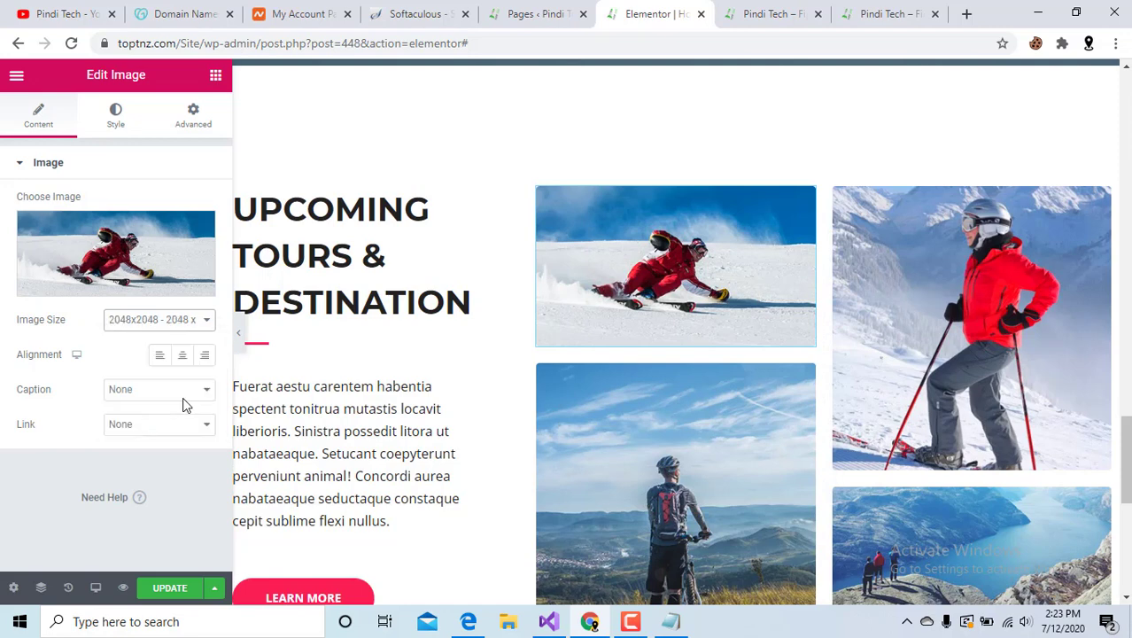
{"action": "left_click", "coordinate": [174, 324]}
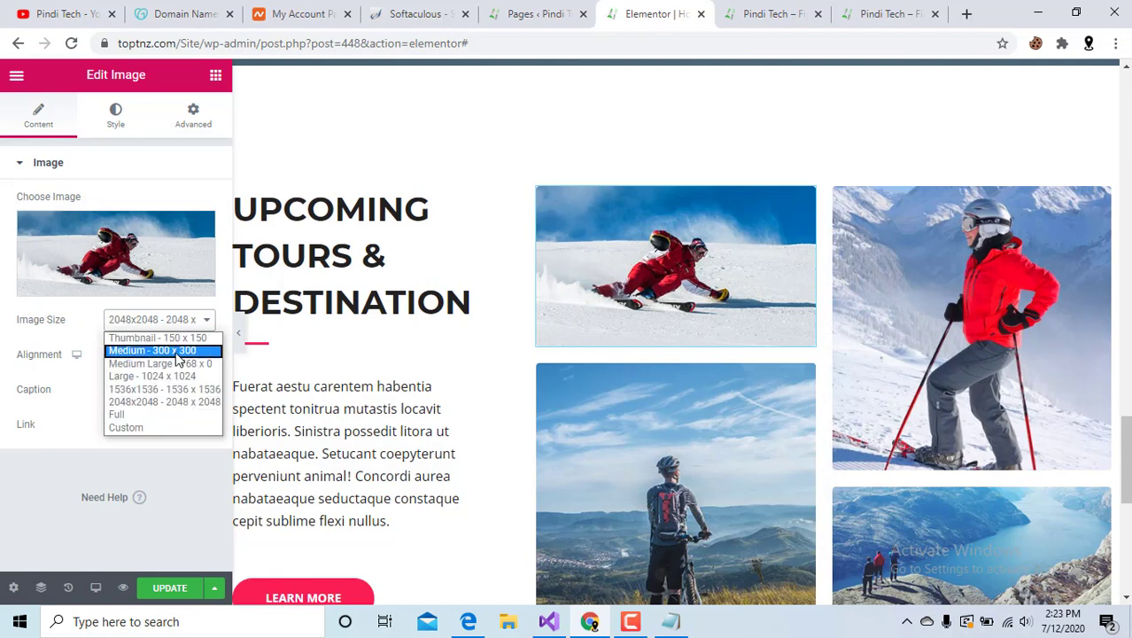
{"action": "left_click", "coordinate": [177, 349]}
{"action": "left_click", "coordinate": [181, 322]}
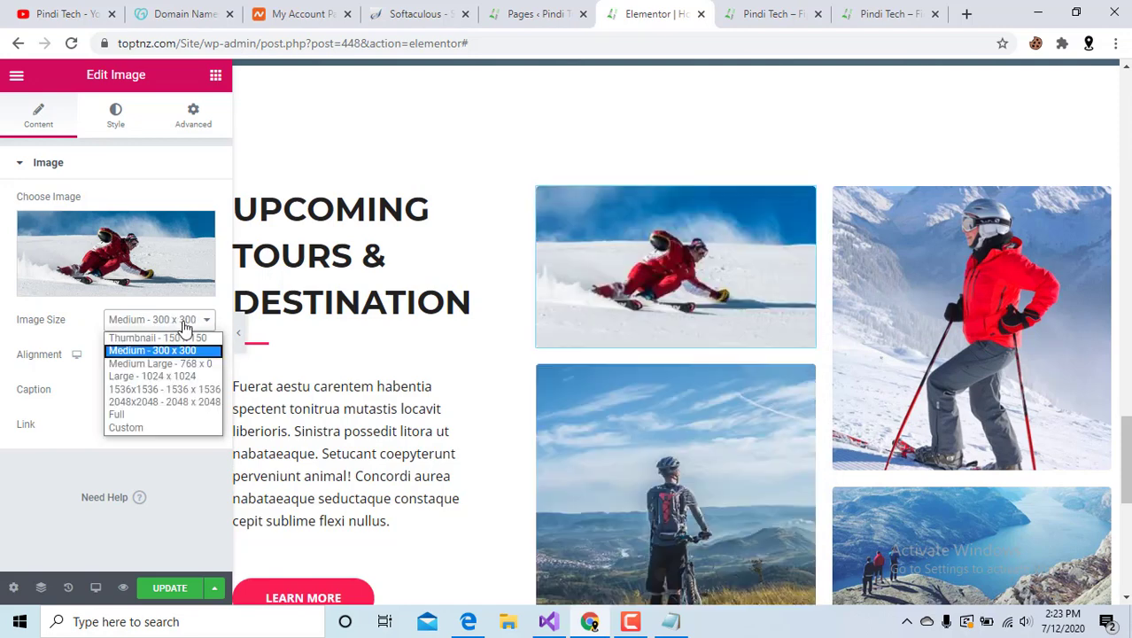
{"action": "left_click", "coordinate": [175, 377]}
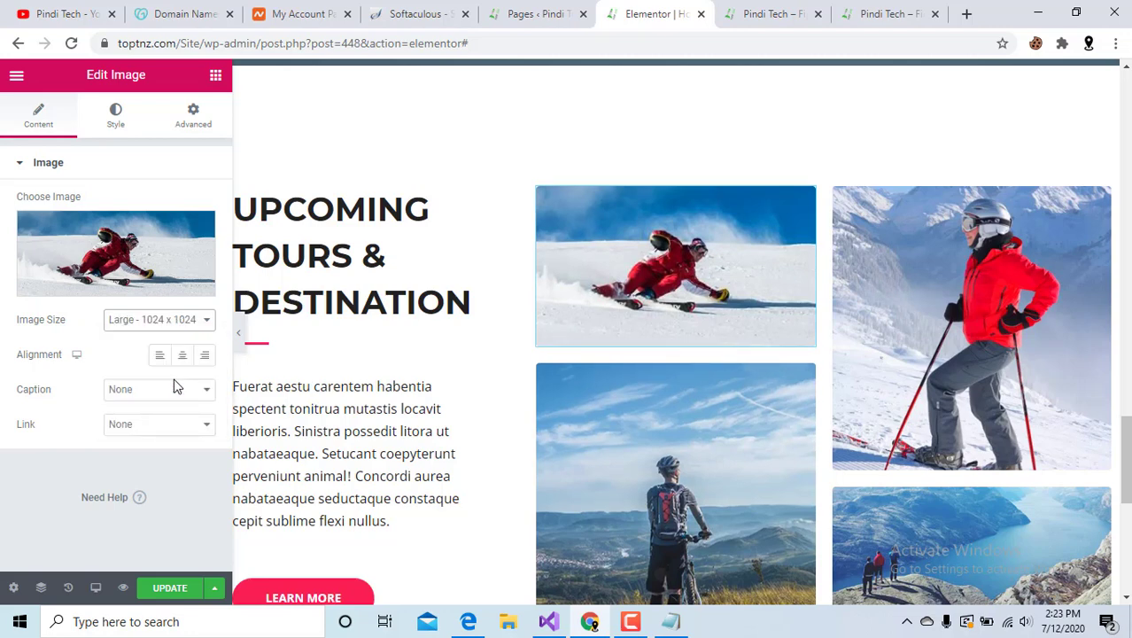
{"action": "left_click", "coordinate": [177, 325]}
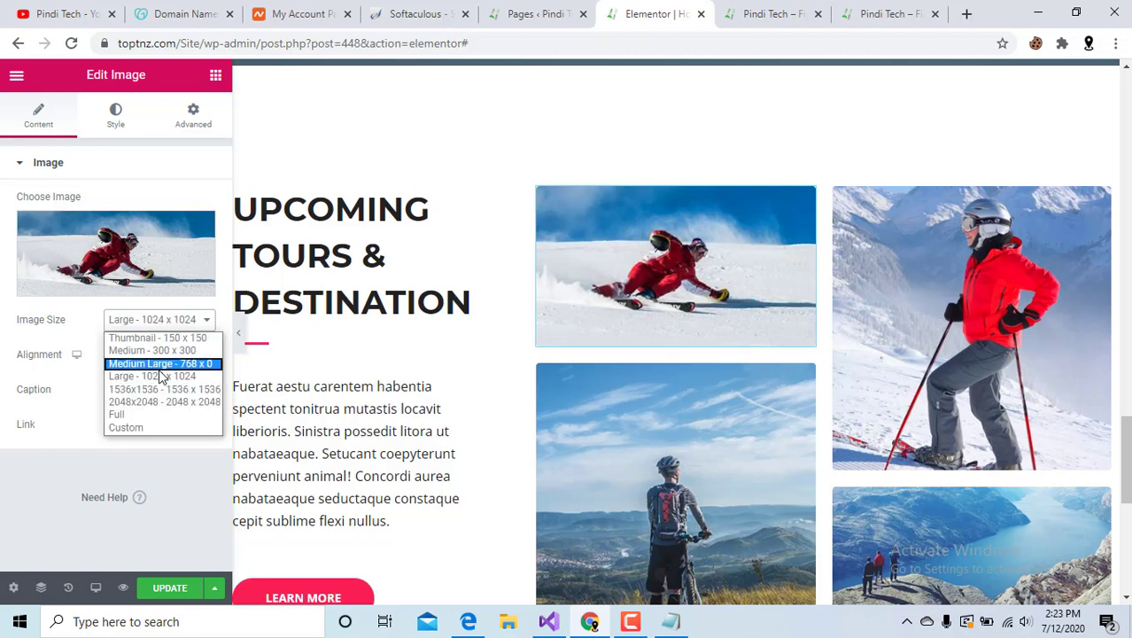
{"action": "left_click", "coordinate": [162, 360]}
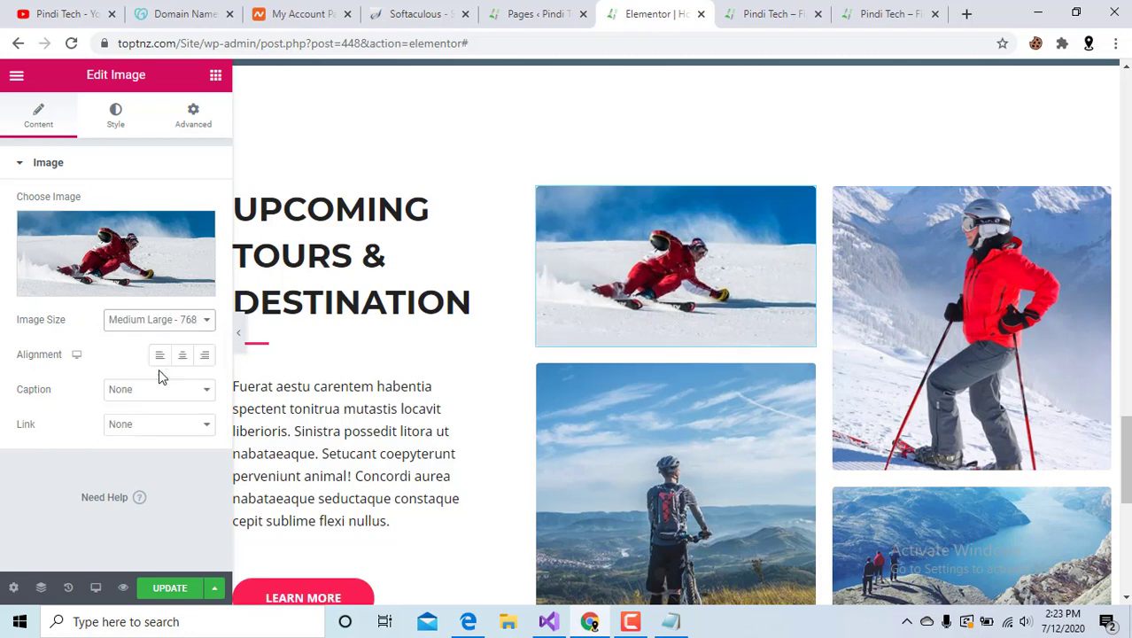
{"action": "left_click", "coordinate": [177, 324]}
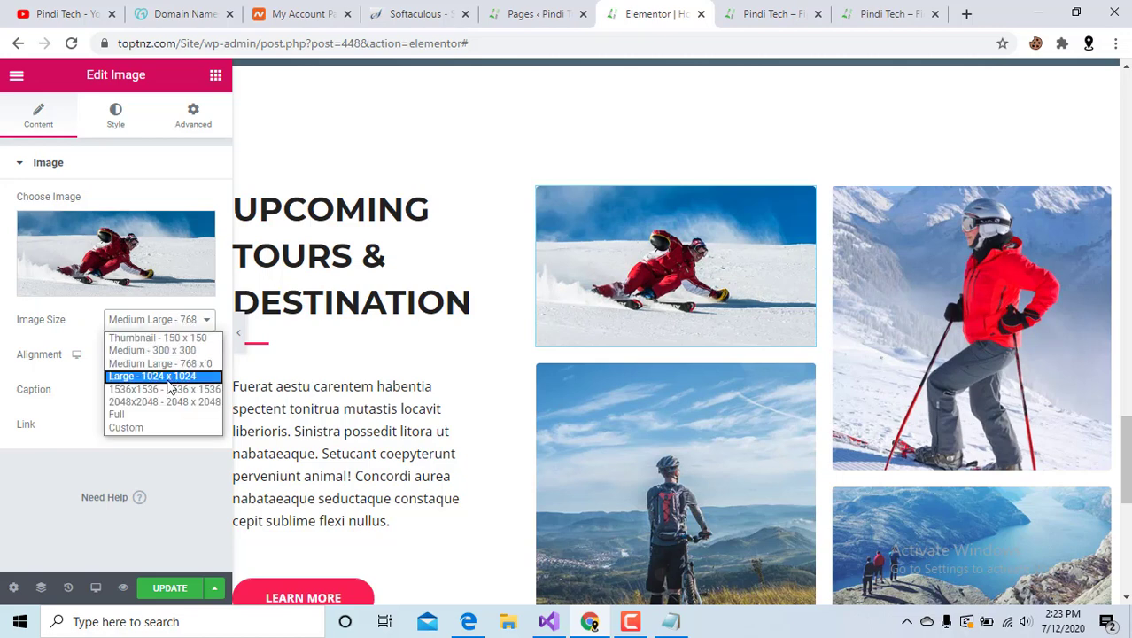
{"action": "left_click", "coordinate": [174, 376]}
Start a new section at the bottom of the page, above the footer.
{"action": "scroll", "coordinate": [803, 379], "scroll_direction": "down", "scroll_amount": 5}
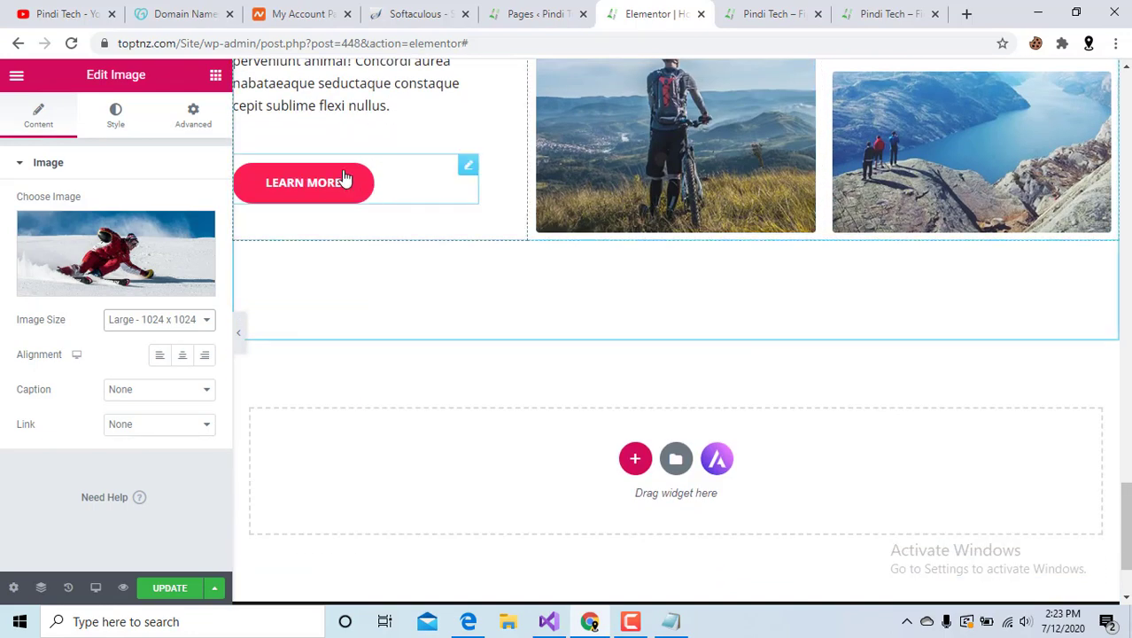
{"action": "scroll", "coordinate": [625, 368], "scroll_direction": "down", "scroll_amount": 2}
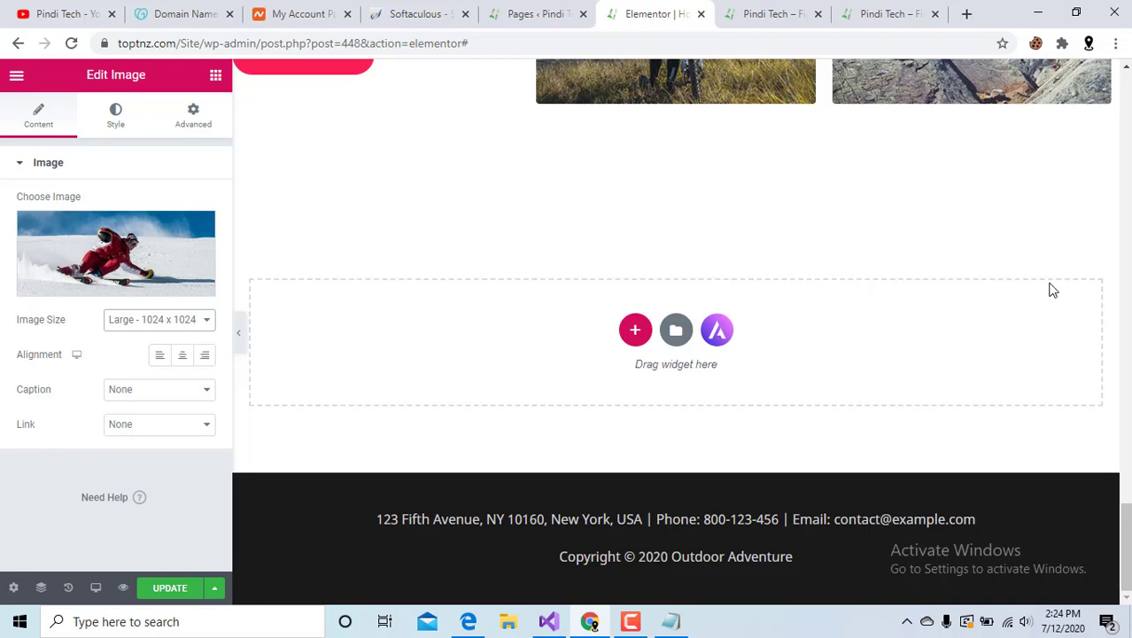
{"action": "left_click", "coordinate": [636, 329]}
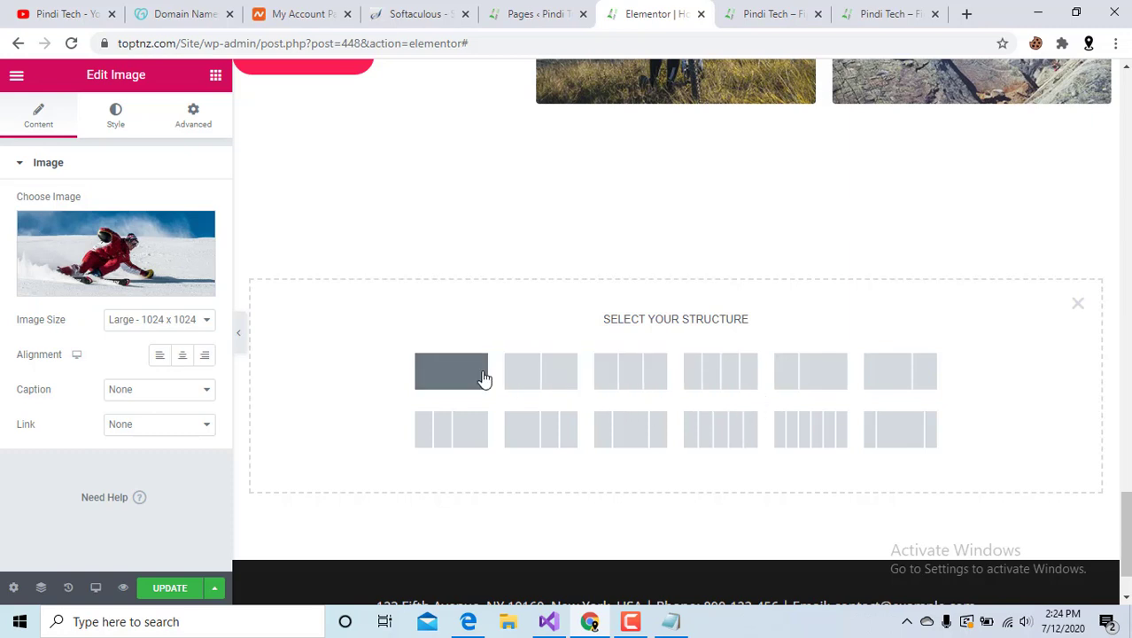
Add a one-column section and drop an Image widget into it.
{"action": "left_click", "coordinate": [457, 379]}
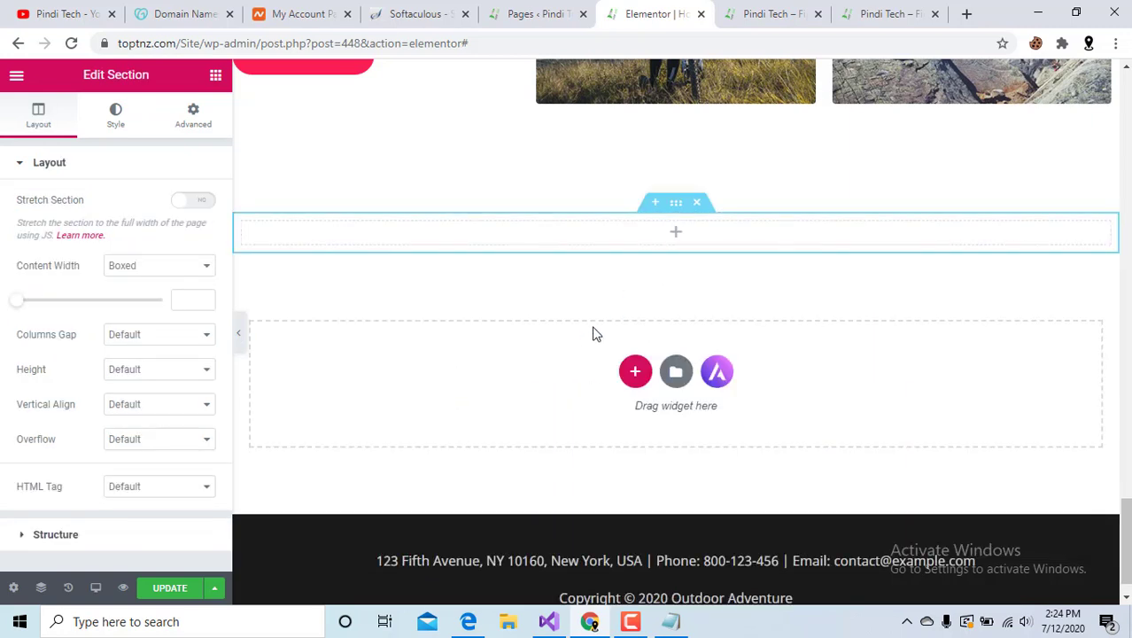
{"action": "scroll", "coordinate": [593, 334], "scroll_direction": "up", "scroll_amount": 1}
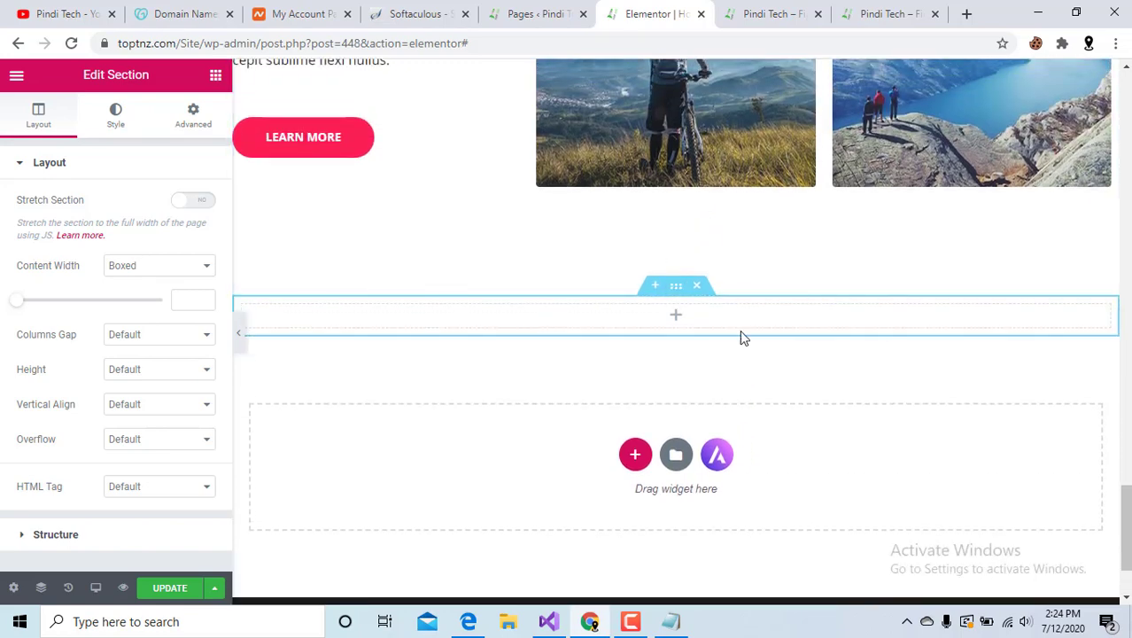
{"action": "left_click", "coordinate": [679, 316]}
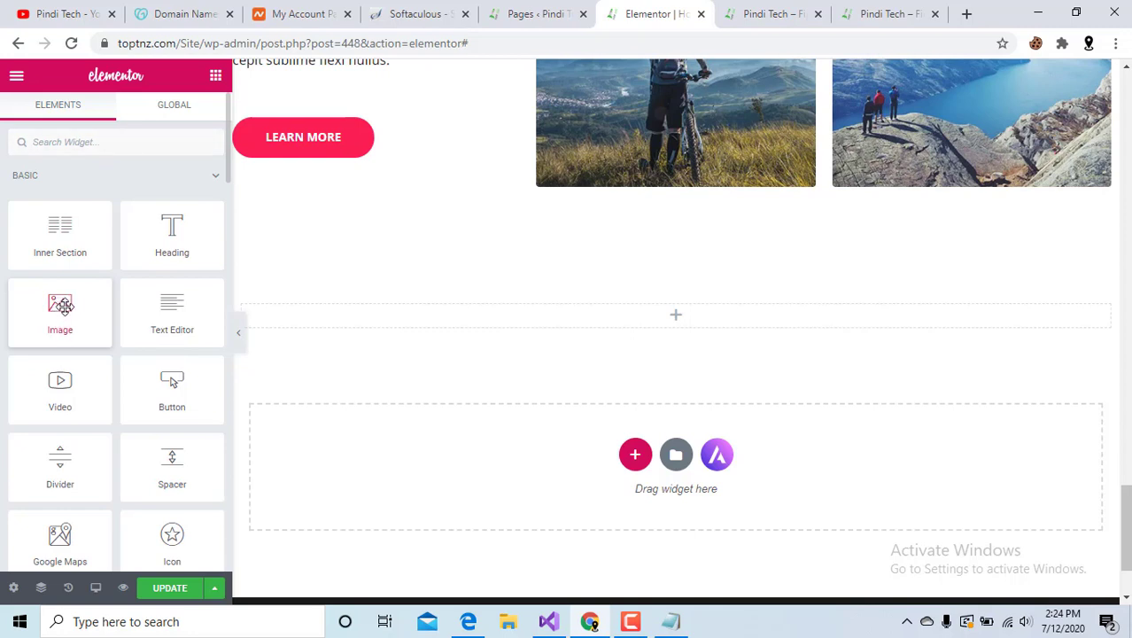
{"action": "left_click_drag", "start_coordinate": [60, 305], "coordinate": [690, 302]}
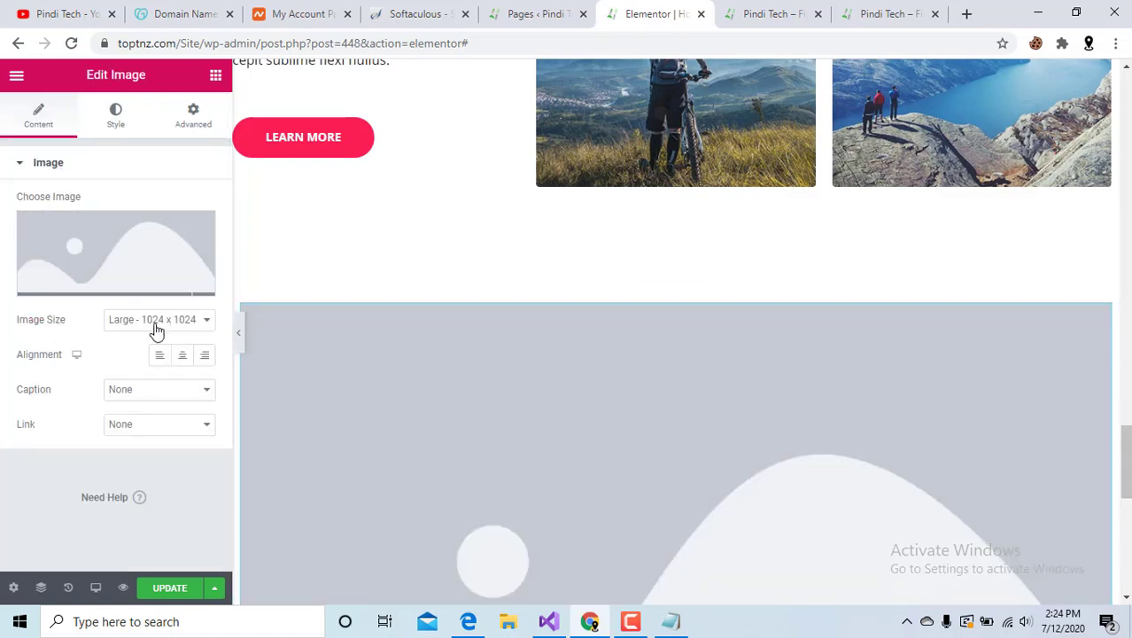
Insert the daisy photo from the Media Library, then delete that trial section.
{"action": "left_click", "coordinate": [93, 283]}
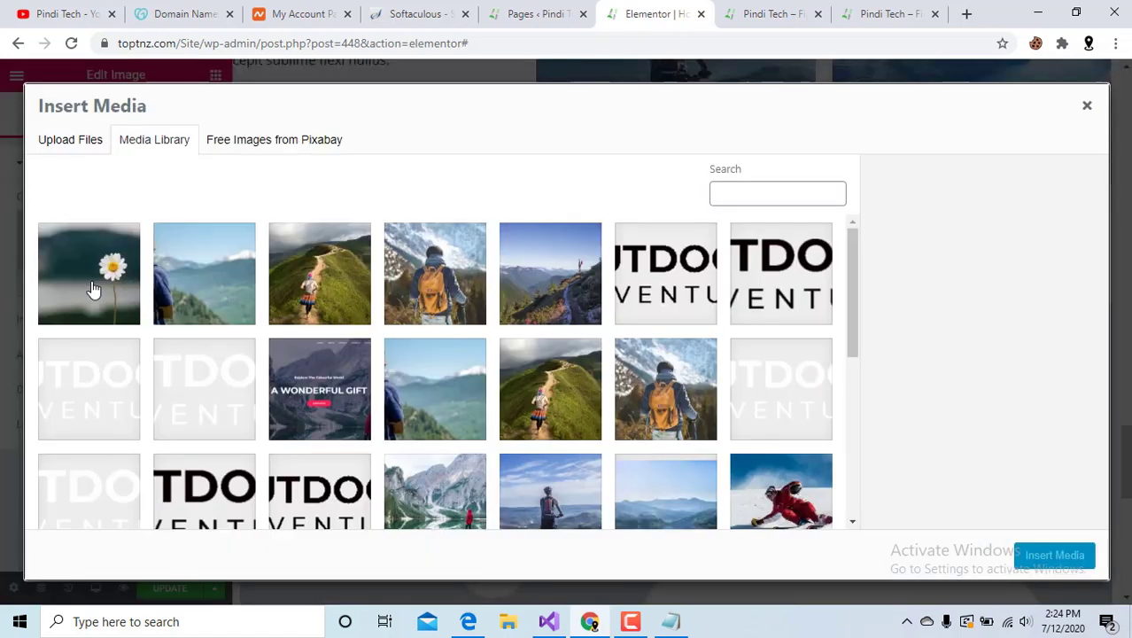
{"action": "left_click", "coordinate": [76, 257]}
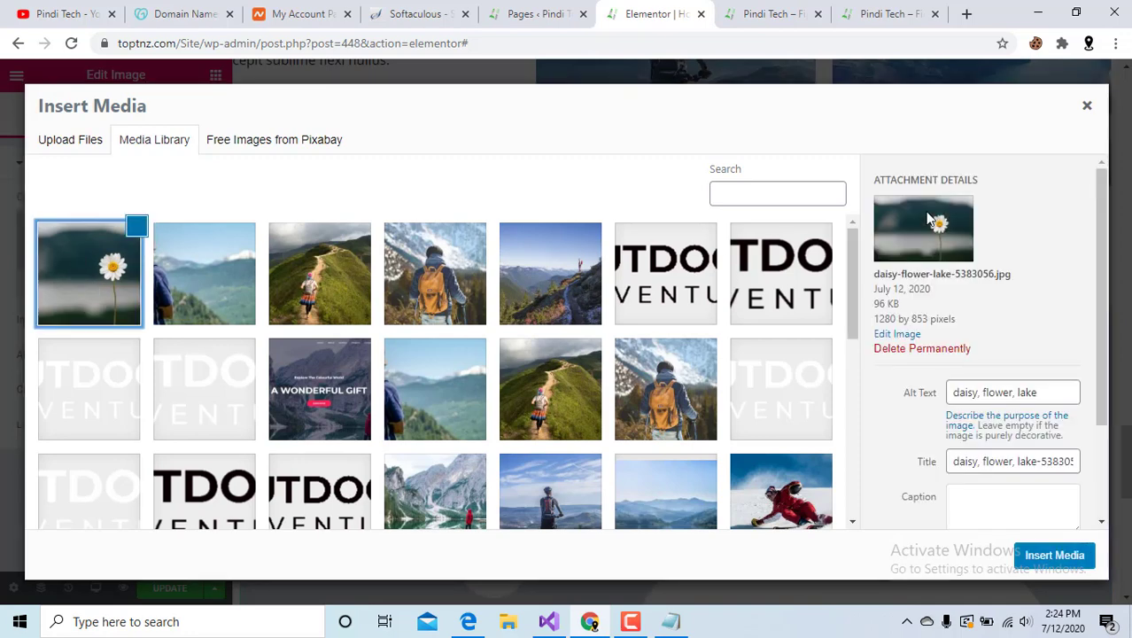
{"action": "left_click", "coordinate": [1054, 555]}
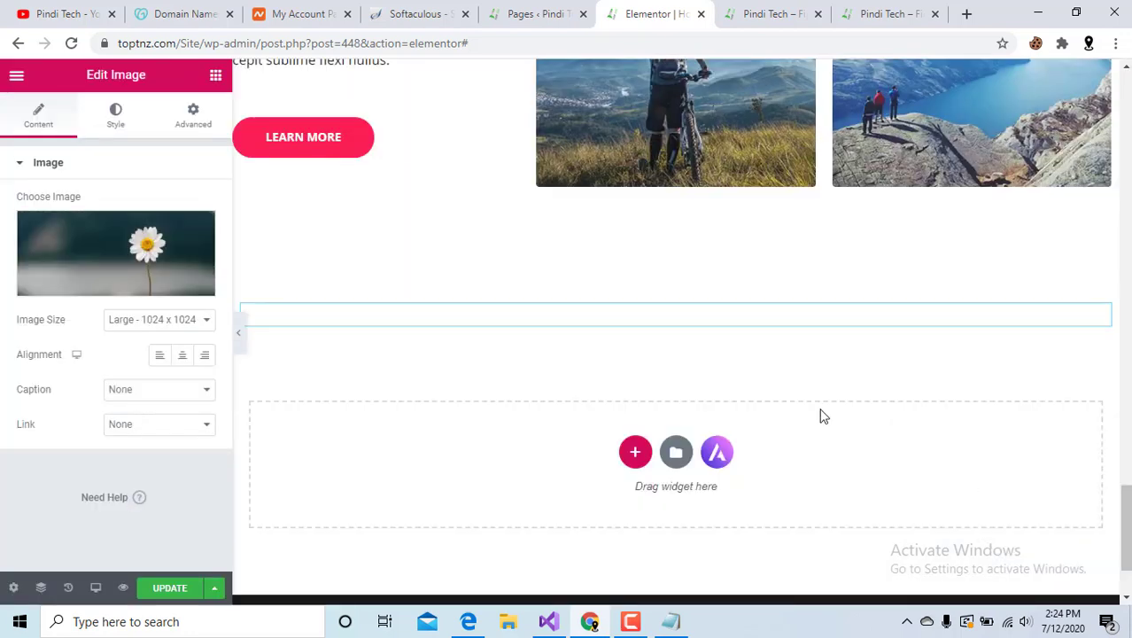
{"action": "scroll", "coordinate": [737, 399], "scroll_direction": "down", "scroll_amount": 6}
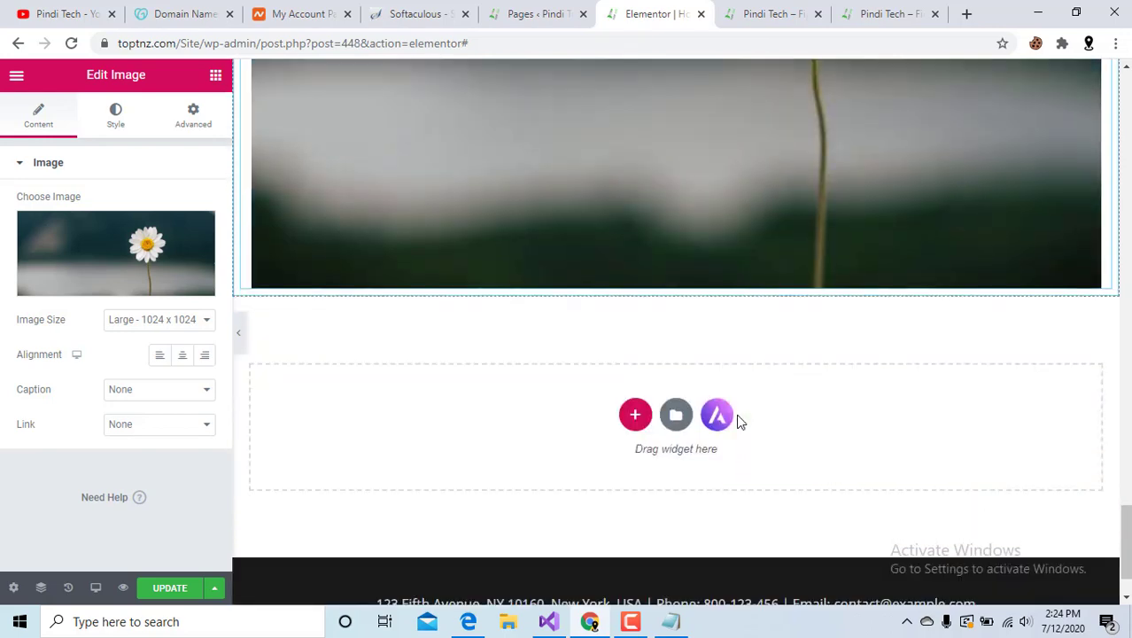
{"action": "scroll", "coordinate": [736, 413], "scroll_direction": "up", "scroll_amount": 5}
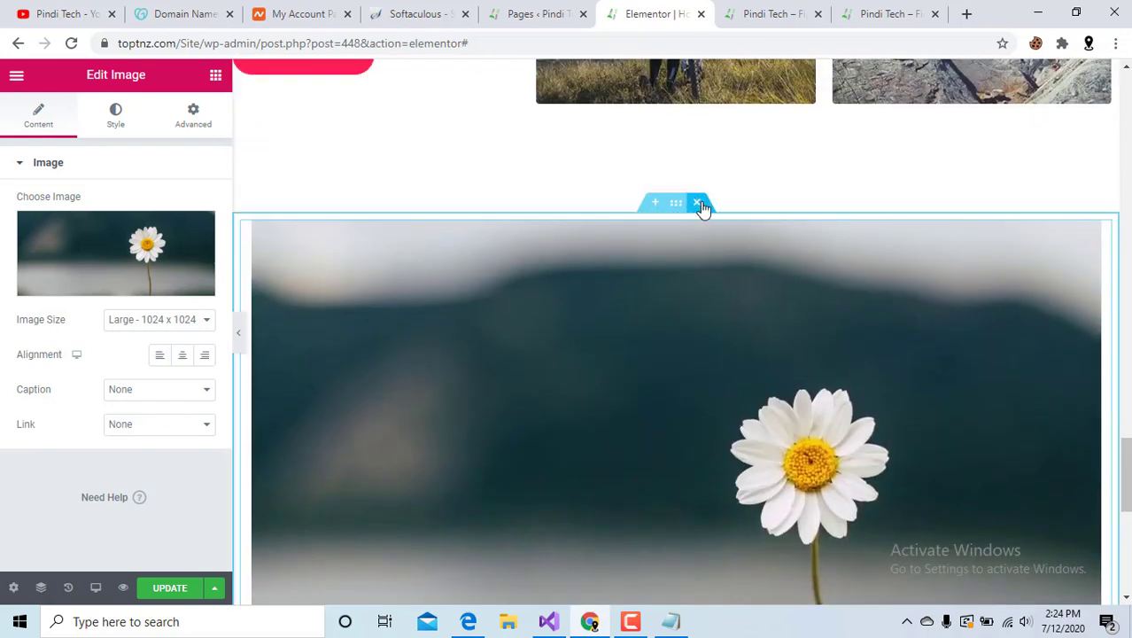
{"action": "left_click", "coordinate": [698, 204]}
{"action": "scroll", "coordinate": [445, 295], "scroll_direction": "up", "scroll_amount": 2}
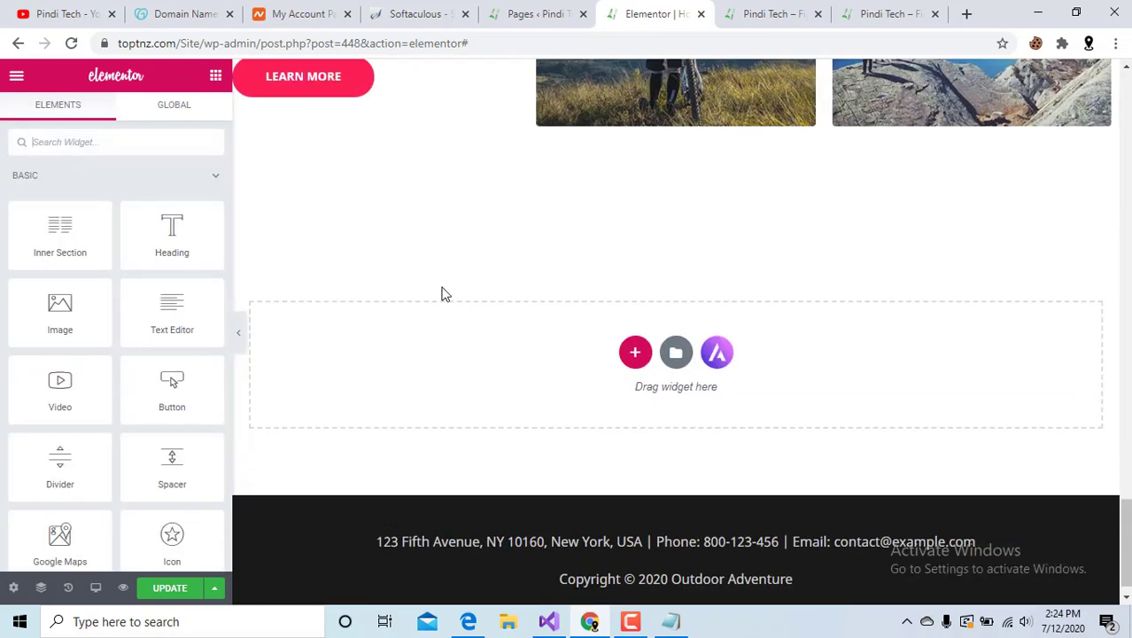
{"action": "scroll", "coordinate": [446, 295], "scroll_direction": "down", "scroll_amount": 2}
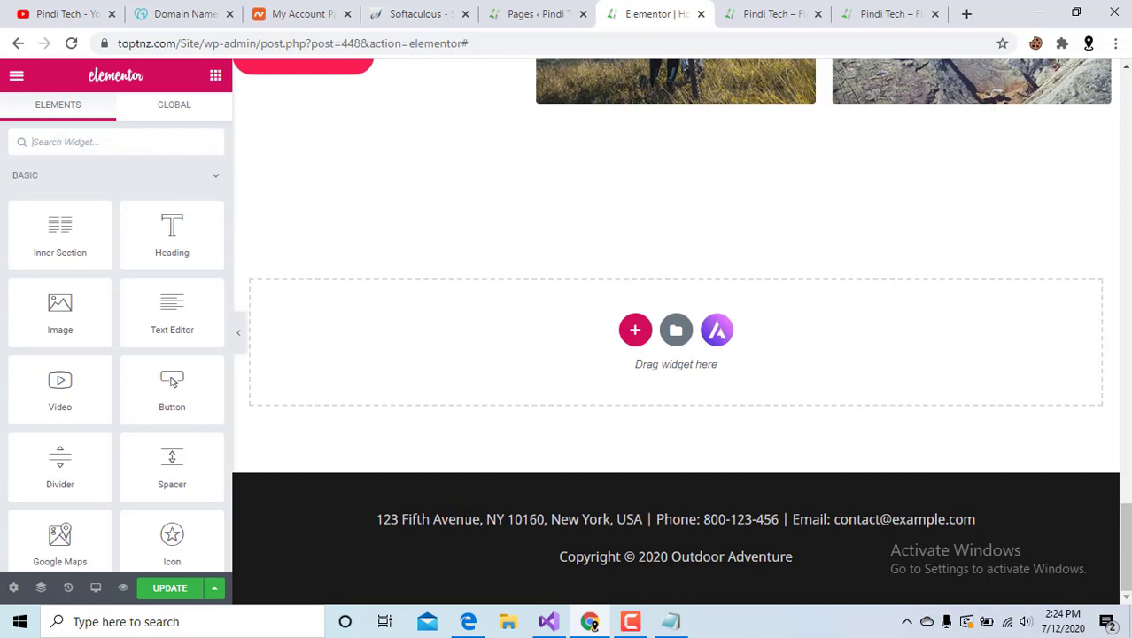
Save the Home page, then exit the Elementor editor to the WordPress dashboard.
{"action": "left_click", "coordinate": [179, 590]}
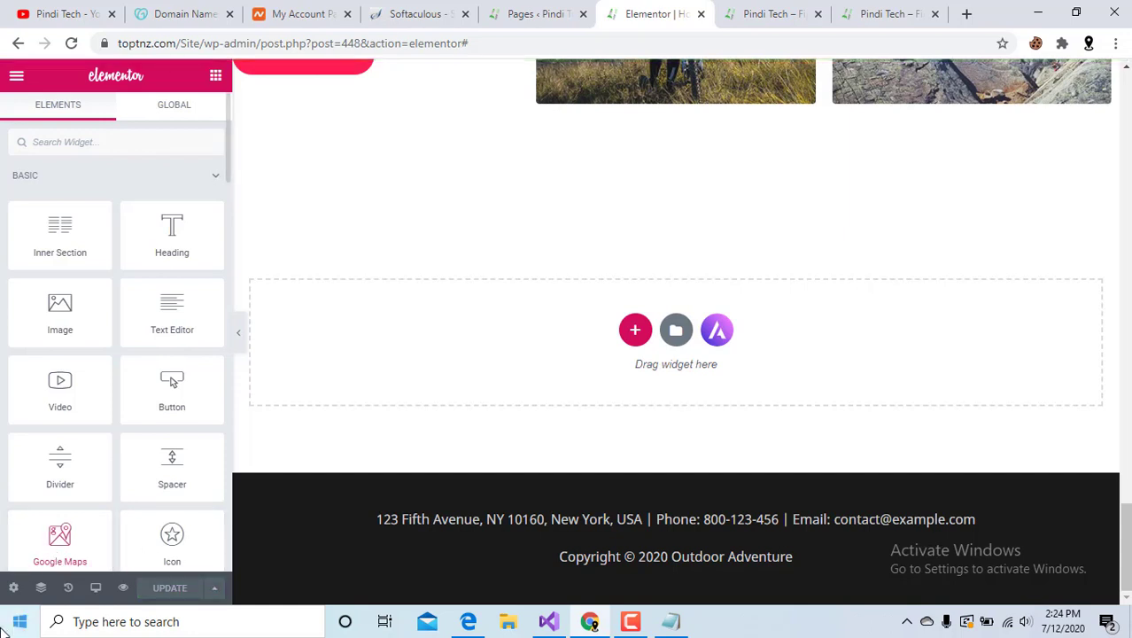
{"action": "left_click", "coordinate": [13, 588]}
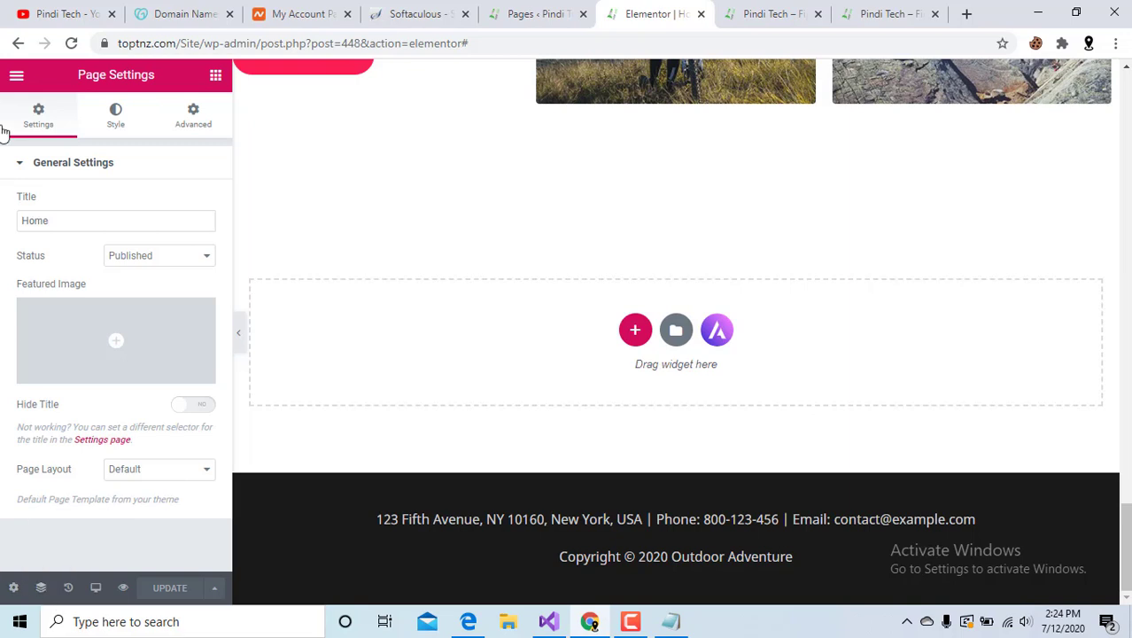
{"action": "left_click", "coordinate": [17, 76]}
{"action": "scroll", "coordinate": [38, 400], "scroll_direction": "down", "scroll_amount": 1}
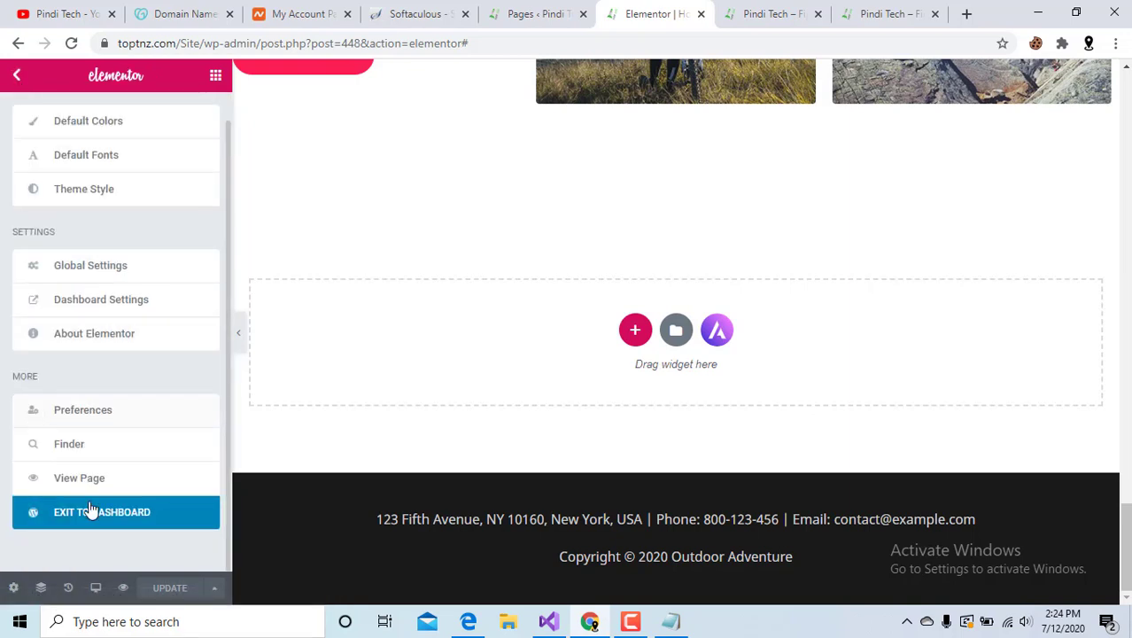
{"action": "left_click", "coordinate": [121, 513]}
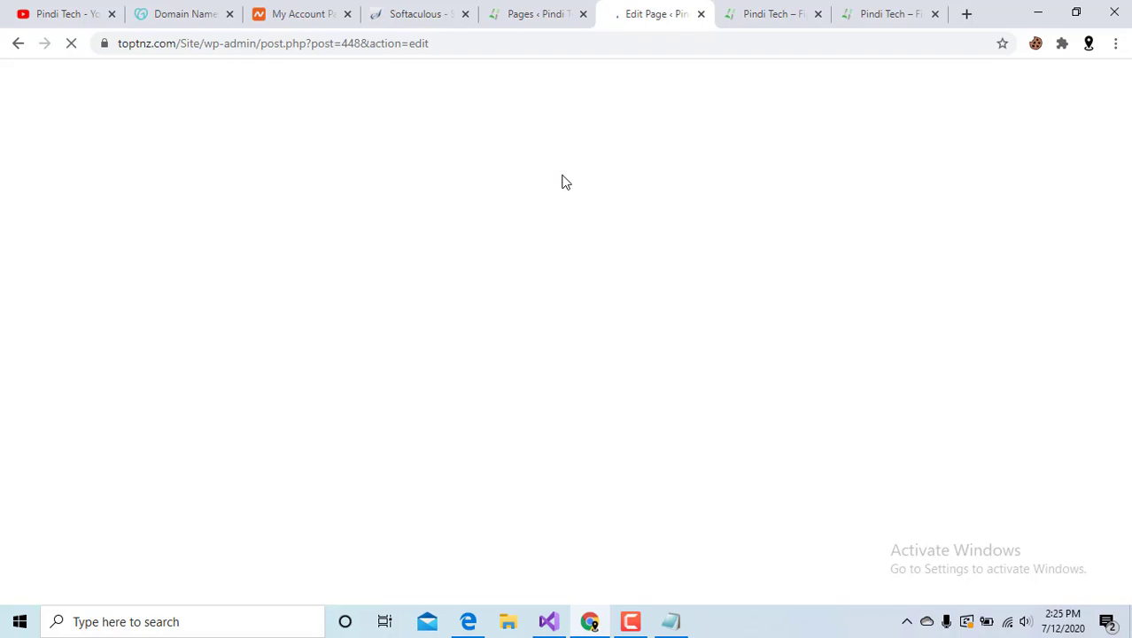
Reload the live homepage and follow the hero banner's Learn More link.
{"action": "left_click", "coordinate": [773, 11]}
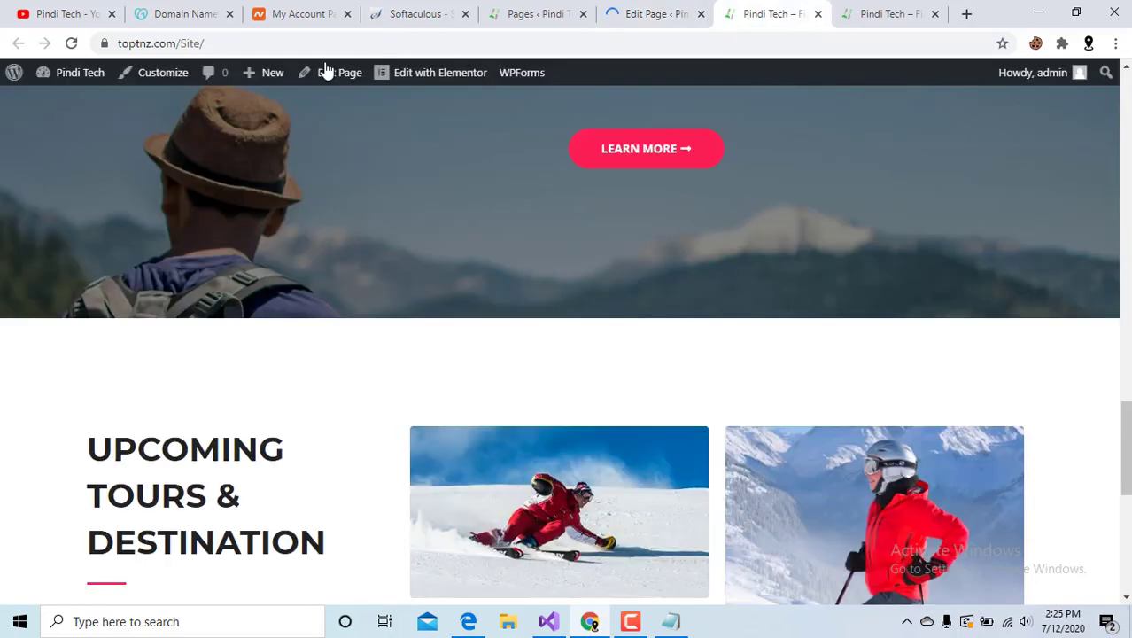
{"action": "left_click", "coordinate": [71, 42]}
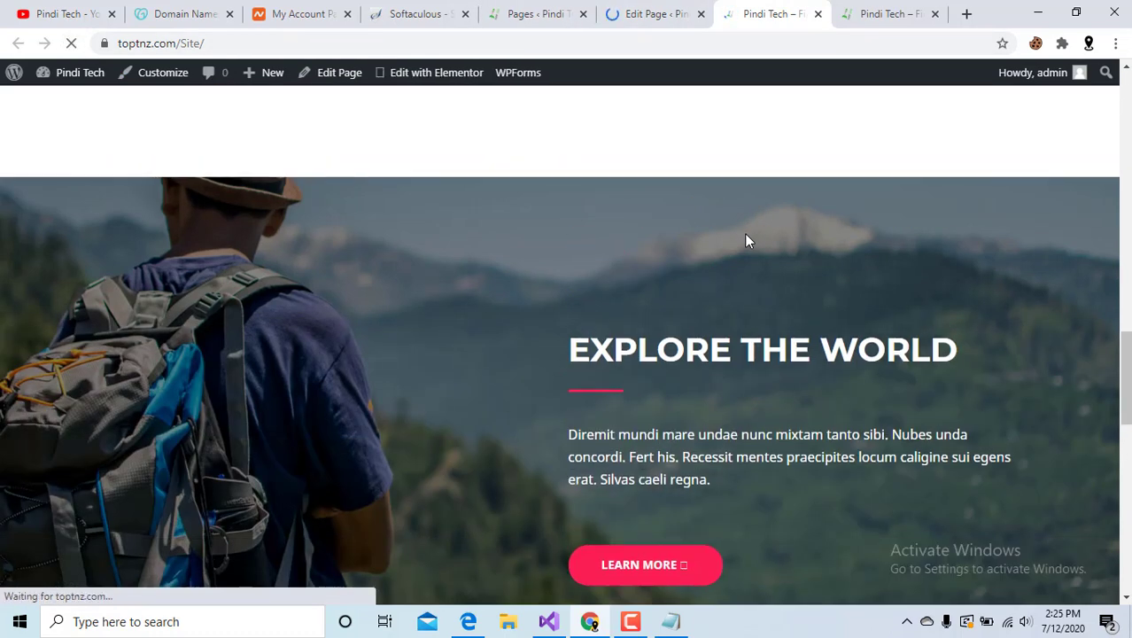
{"action": "scroll", "coordinate": [732, 315], "scroll_direction": "up", "scroll_amount": 10}
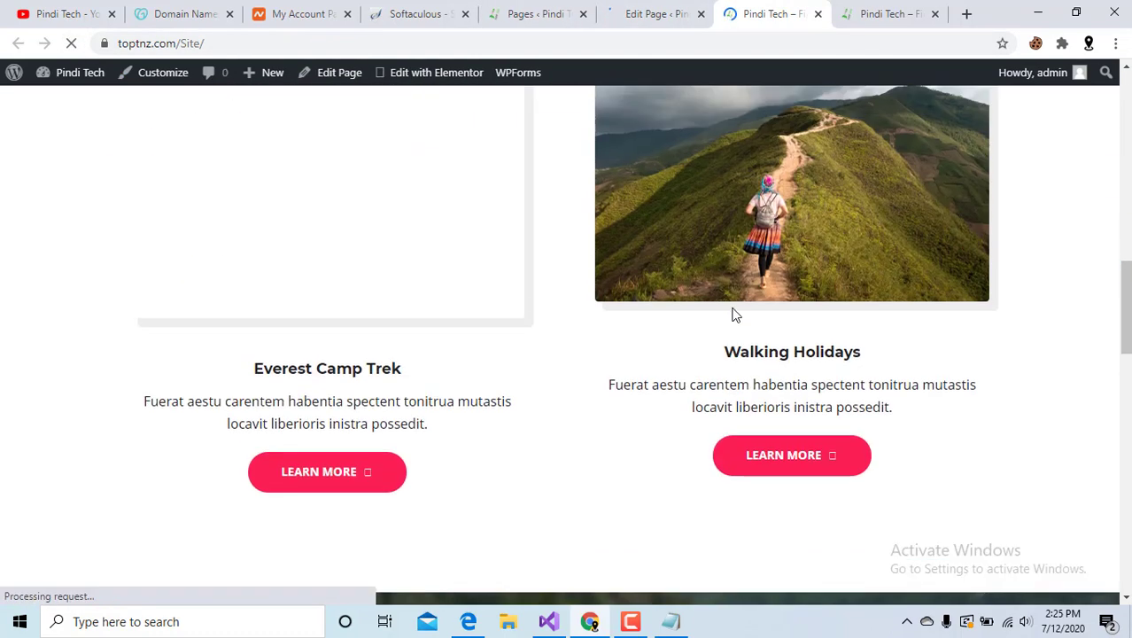
{"action": "scroll", "coordinate": [733, 316], "scroll_direction": "up", "scroll_amount": 5}
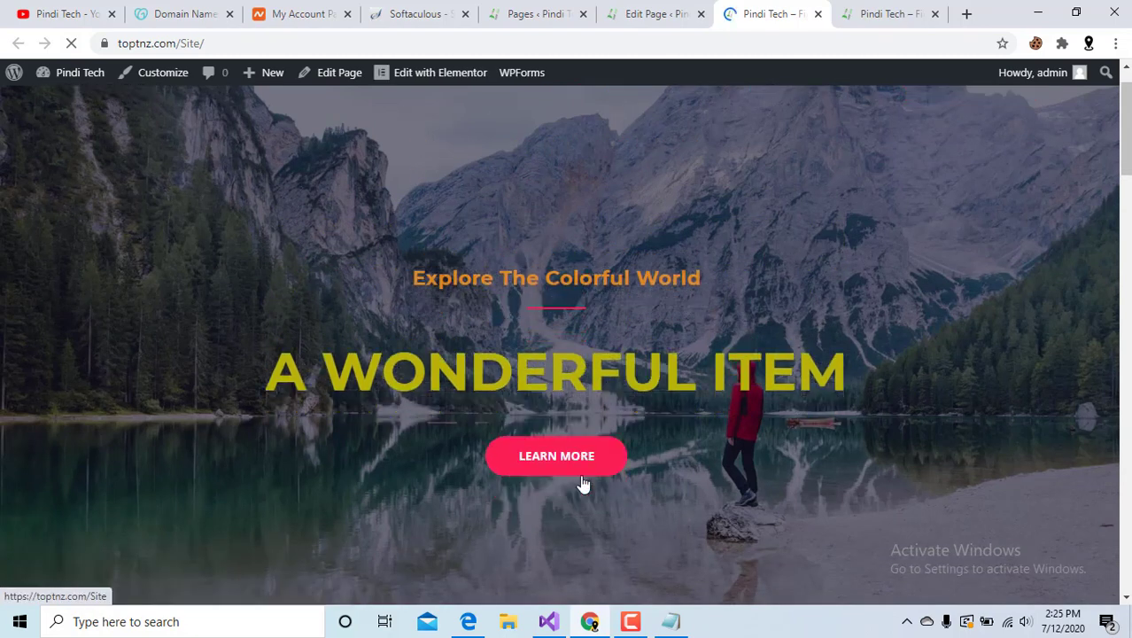
{"action": "scroll", "coordinate": [581, 481], "scroll_direction": "down", "scroll_amount": 3}
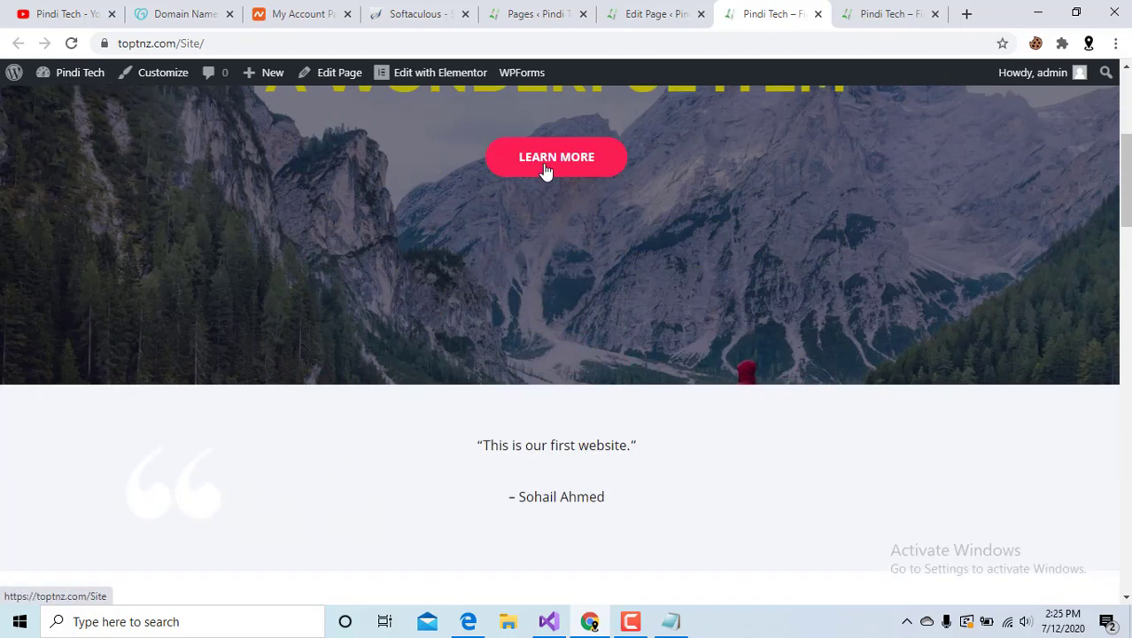
{"action": "left_click", "coordinate": [547, 171]}
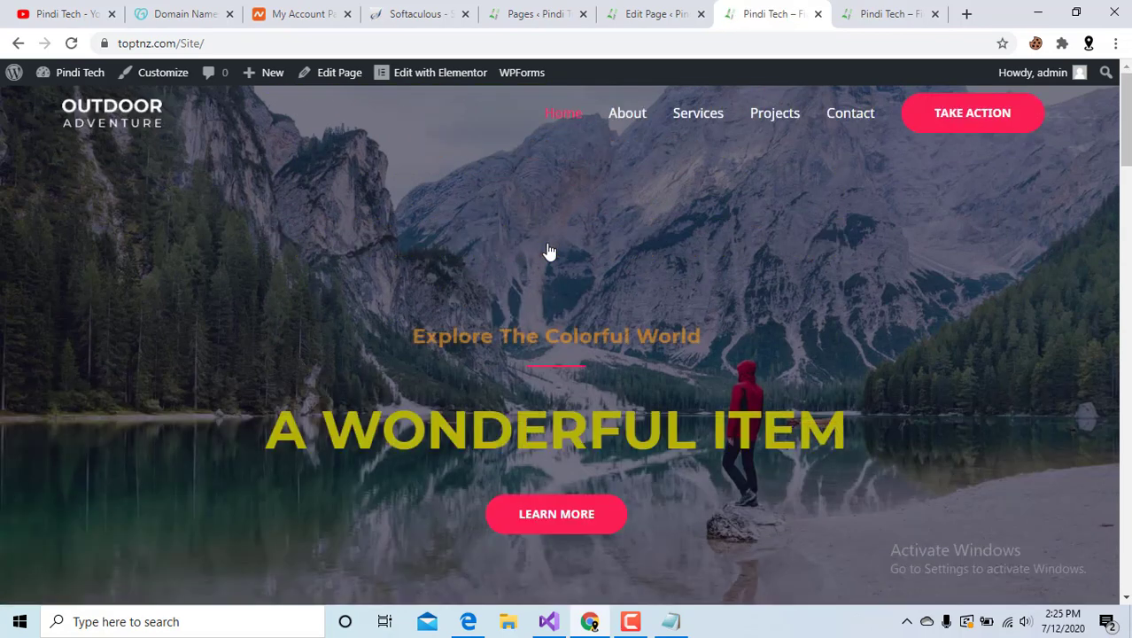
Scroll through the homepage from hero to footer to review the saved design.
{"action": "scroll", "coordinate": [547, 248], "scroll_direction": "down", "scroll_amount": 4}
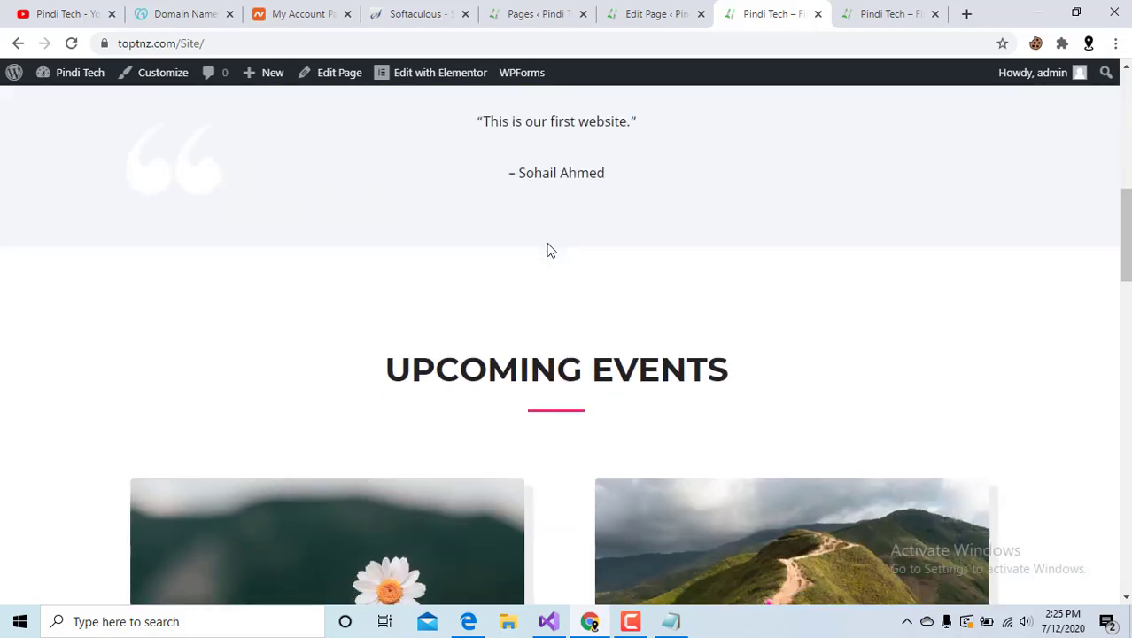
{"action": "scroll", "coordinate": [553, 232], "scroll_direction": "up", "scroll_amount": 1}
{"action": "scroll", "coordinate": [523, 363], "scroll_direction": "down", "scroll_amount": 4}
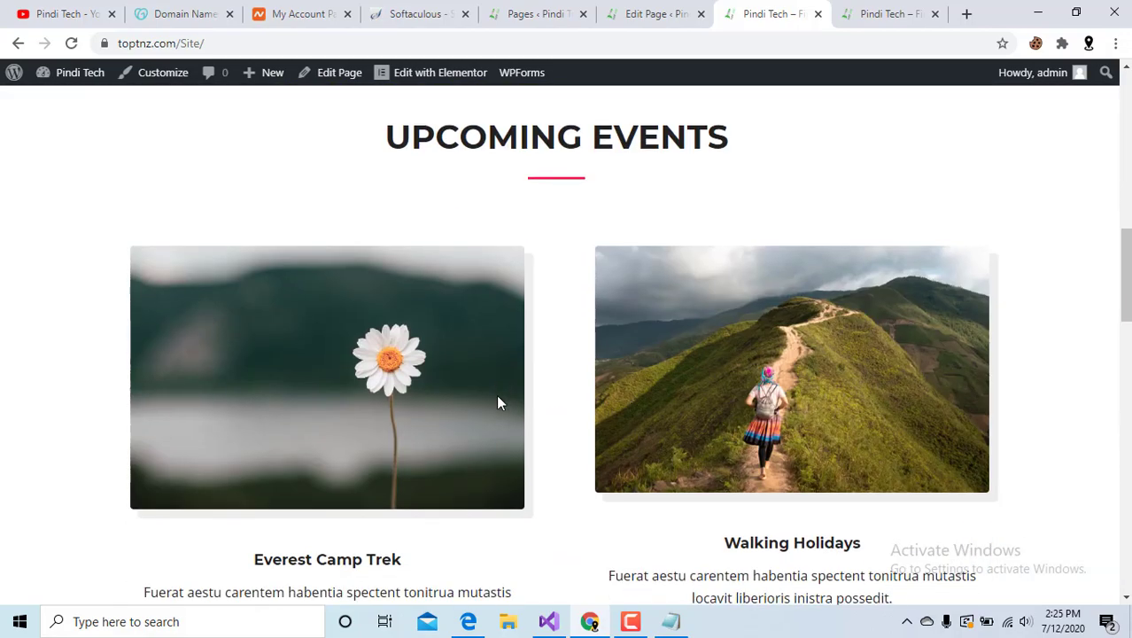
{"action": "scroll", "coordinate": [612, 350], "scroll_direction": "down", "scroll_amount": 3}
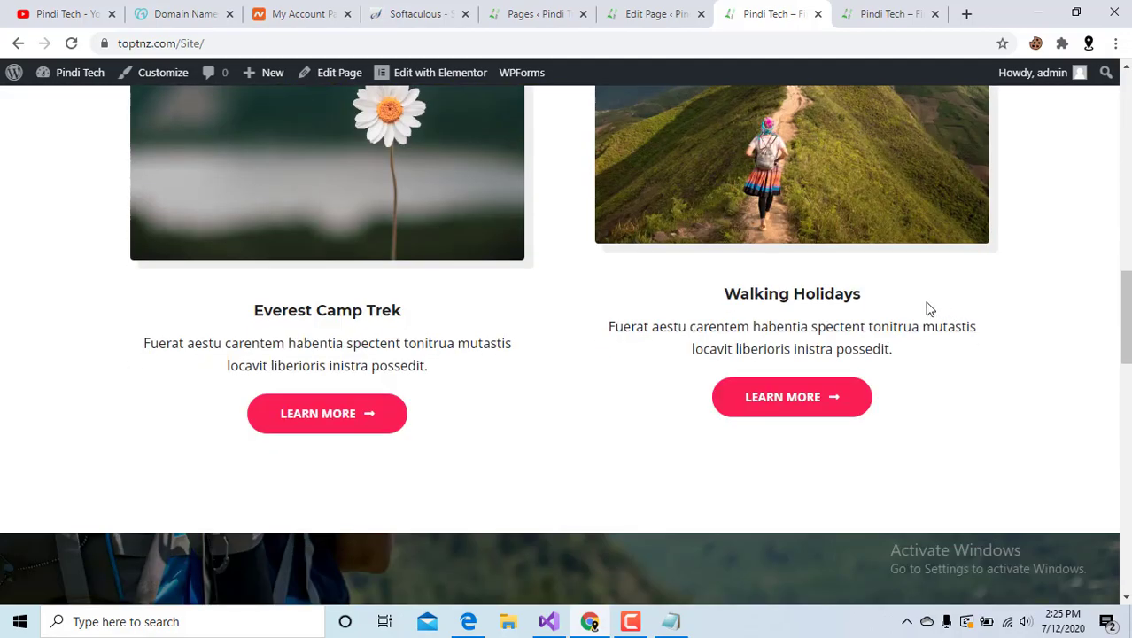
{"action": "scroll", "coordinate": [847, 339], "scroll_direction": "down", "scroll_amount": 7}
{"action": "scroll", "coordinate": [847, 341], "scroll_direction": "down", "scroll_amount": 9}
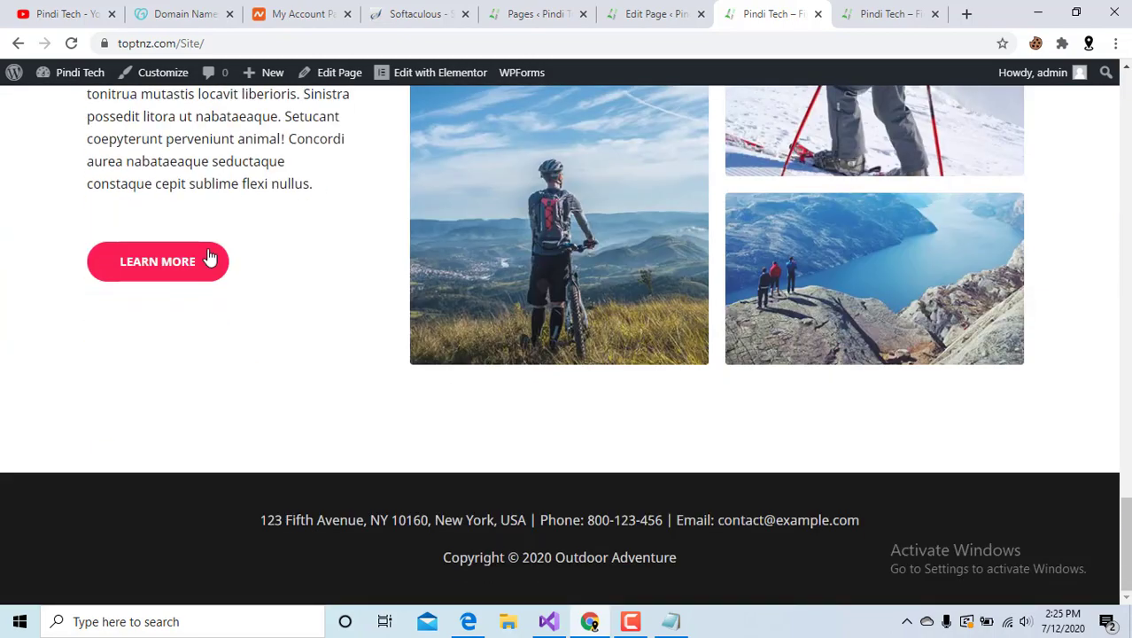
{"action": "scroll", "coordinate": [338, 291], "scroll_direction": "up", "scroll_amount": 7}
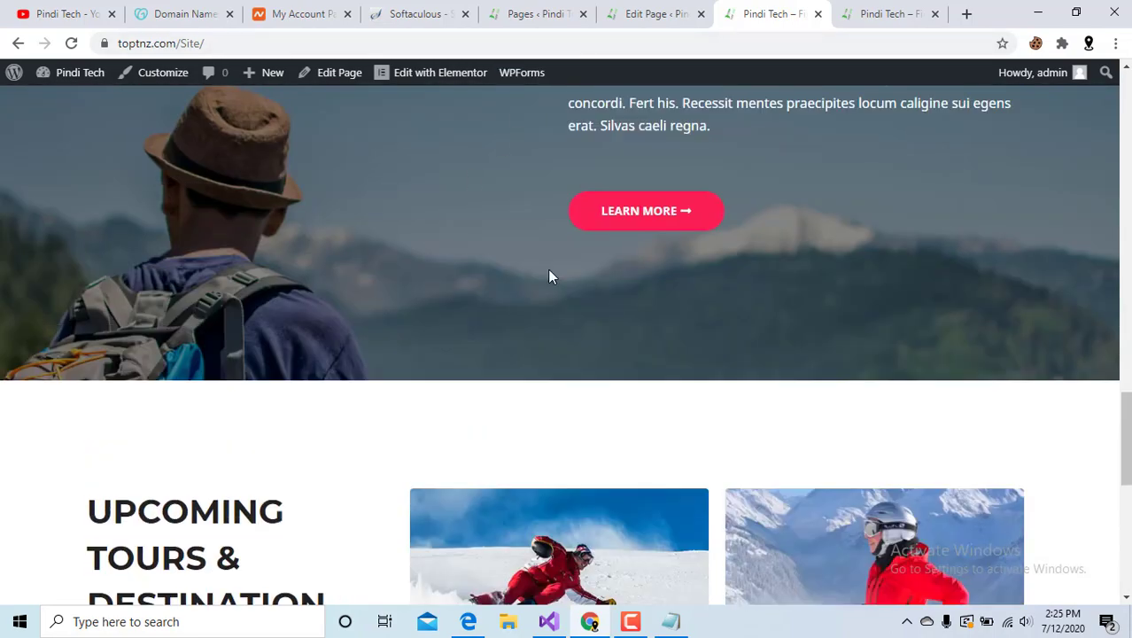
{"action": "scroll", "coordinate": [547, 275], "scroll_direction": "up", "scroll_amount": 15}
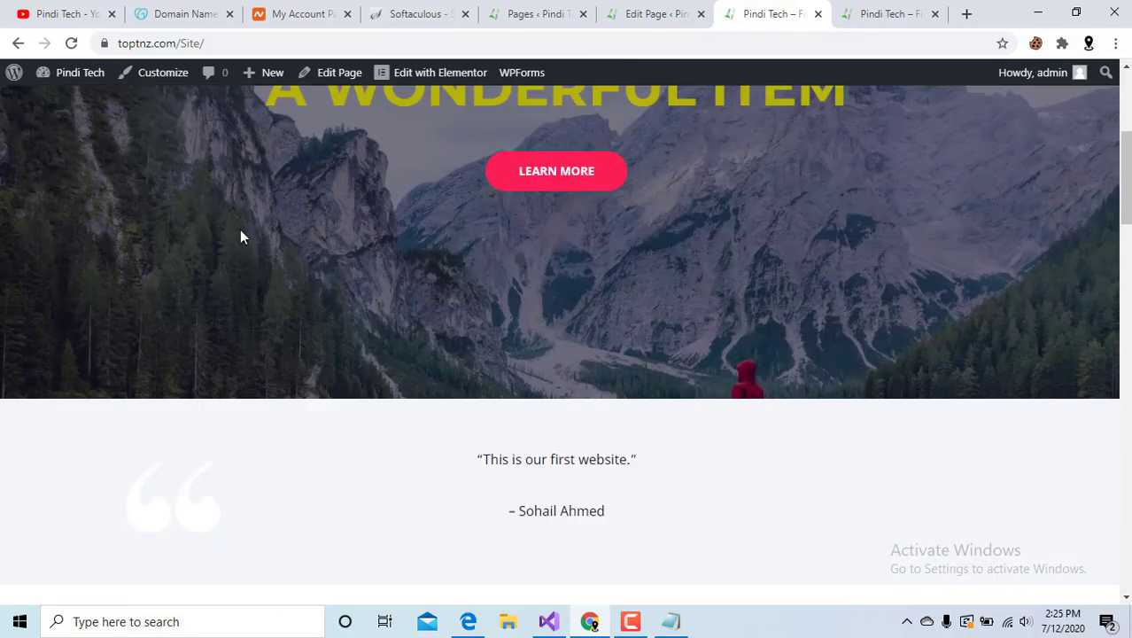
{"action": "scroll", "coordinate": [240, 231], "scroll_direction": "up", "scroll_amount": 3}
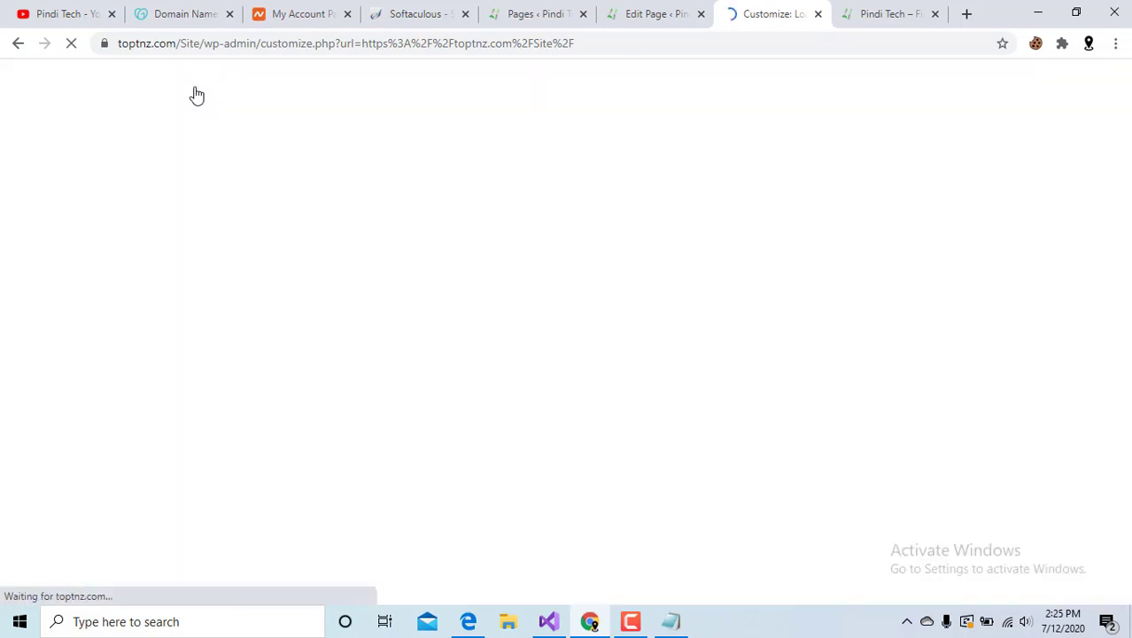
In Footer Widgets, try the 4-column layout, then switch back to the disabled layout.
{"action": "left_click", "coordinate": [700, 13]}
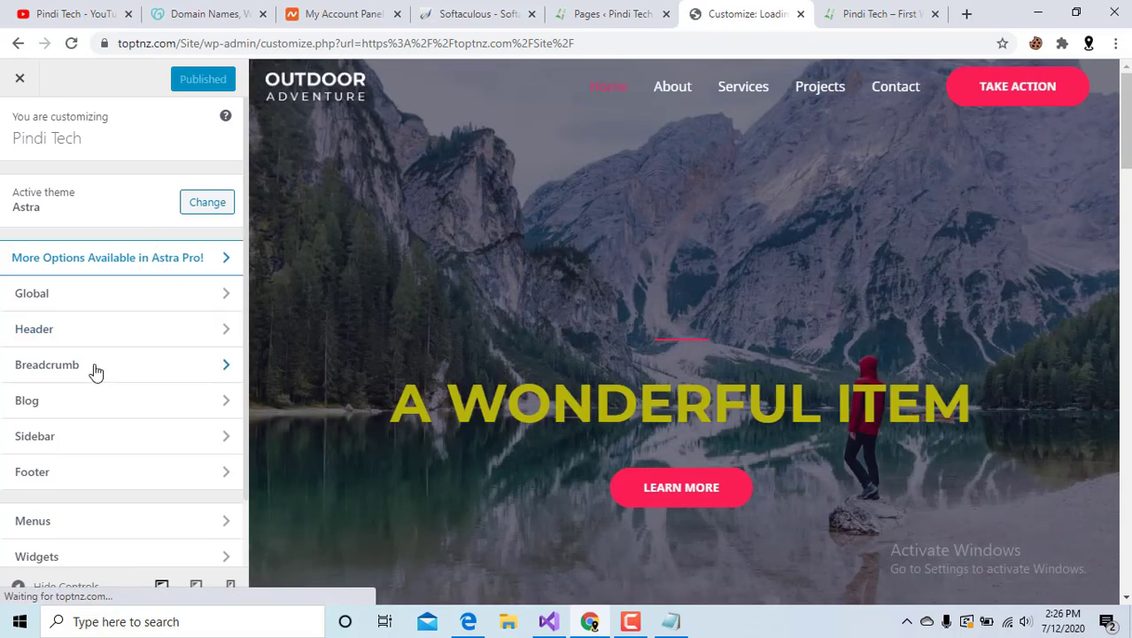
{"action": "scroll", "coordinate": [93, 371], "scroll_direction": "down", "scroll_amount": 2}
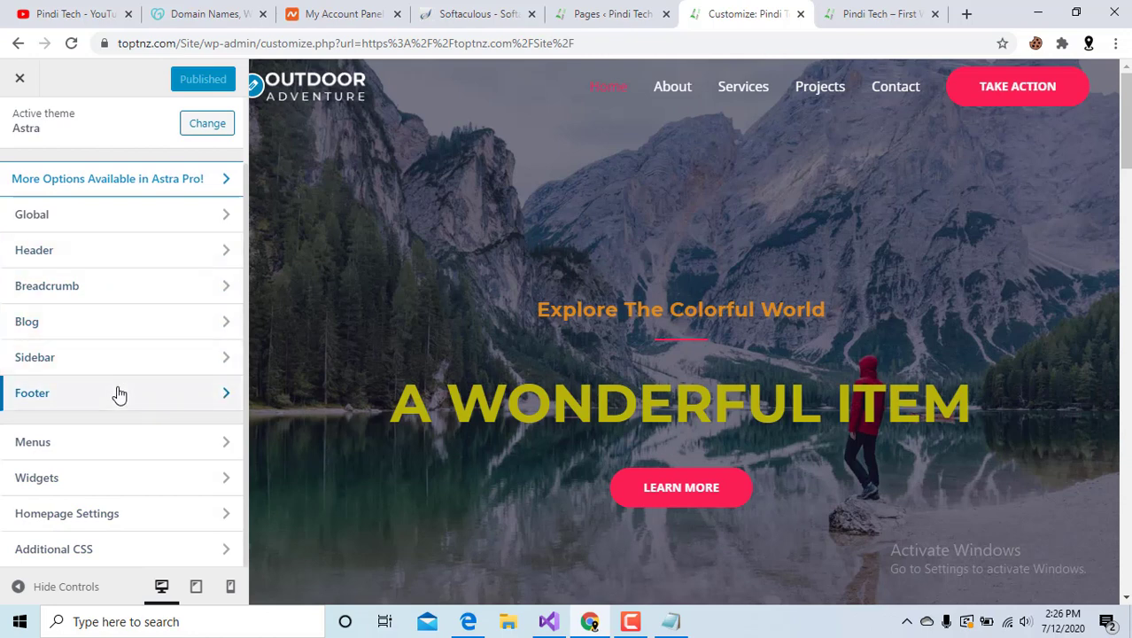
{"action": "left_click", "coordinate": [119, 392]}
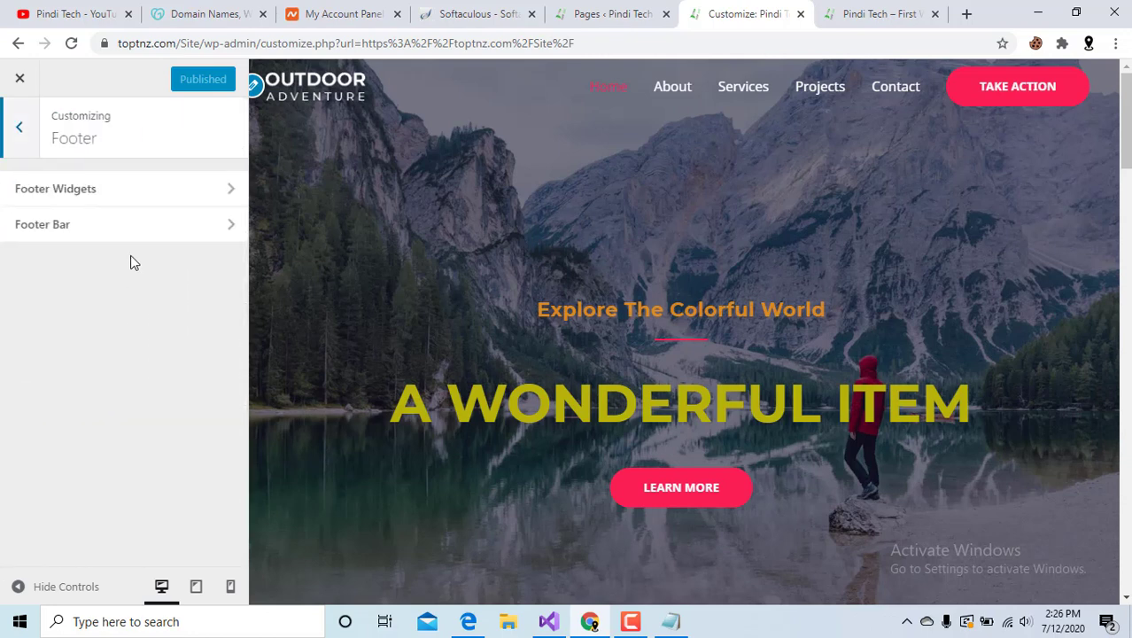
{"action": "left_click", "coordinate": [166, 197]}
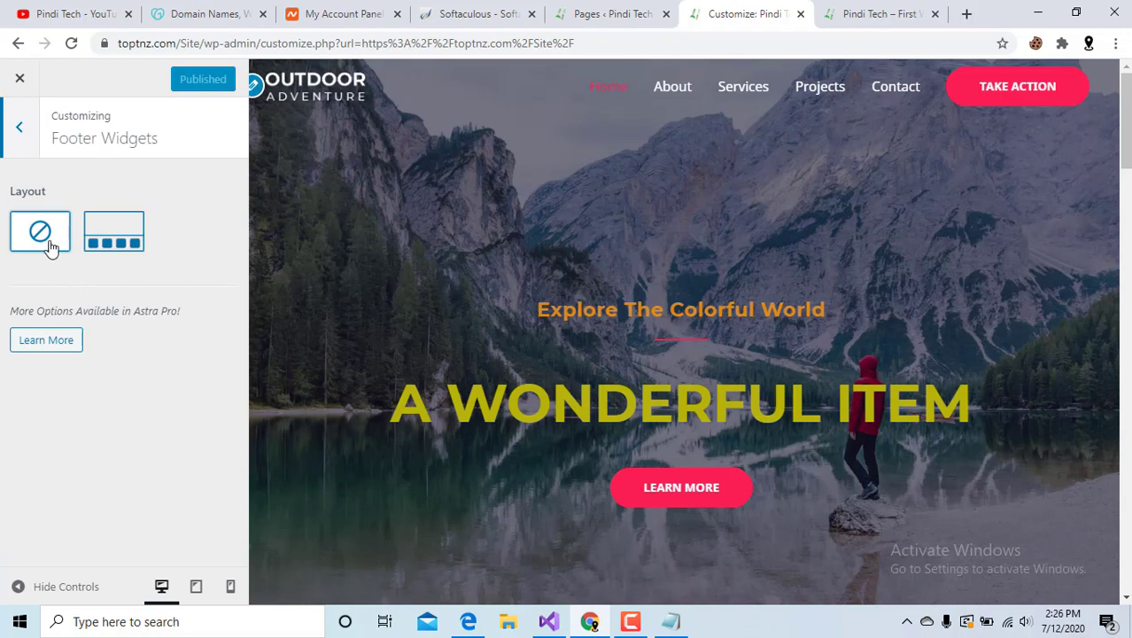
{"action": "scroll", "coordinate": [714, 390], "scroll_direction": "down", "scroll_amount": 15}
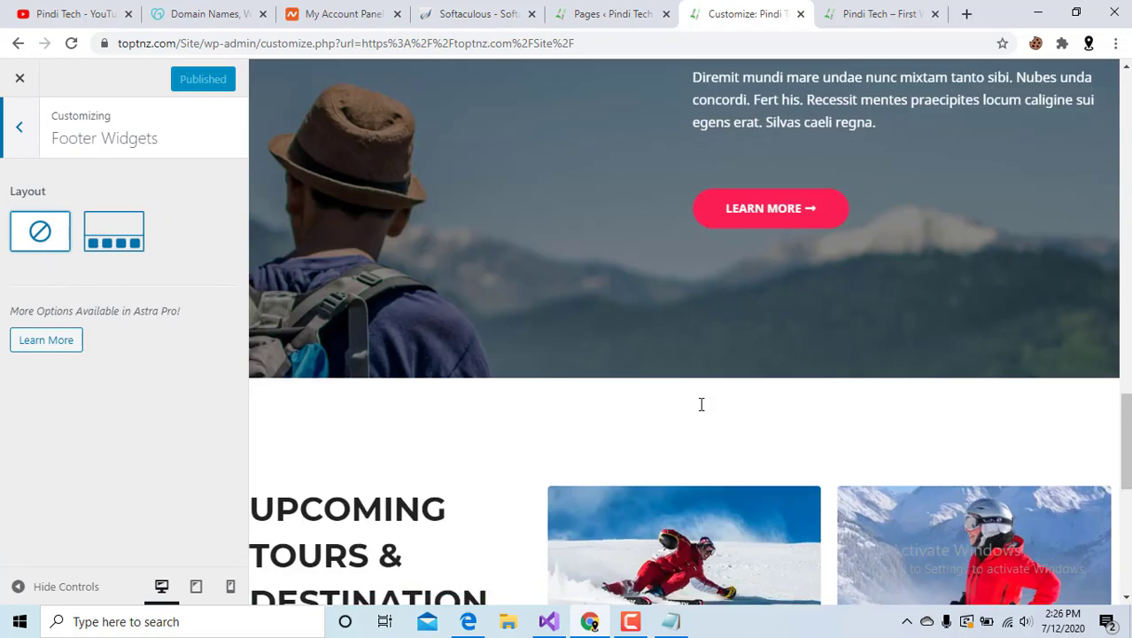
{"action": "scroll", "coordinate": [700, 403], "scroll_direction": "down", "scroll_amount": 2}
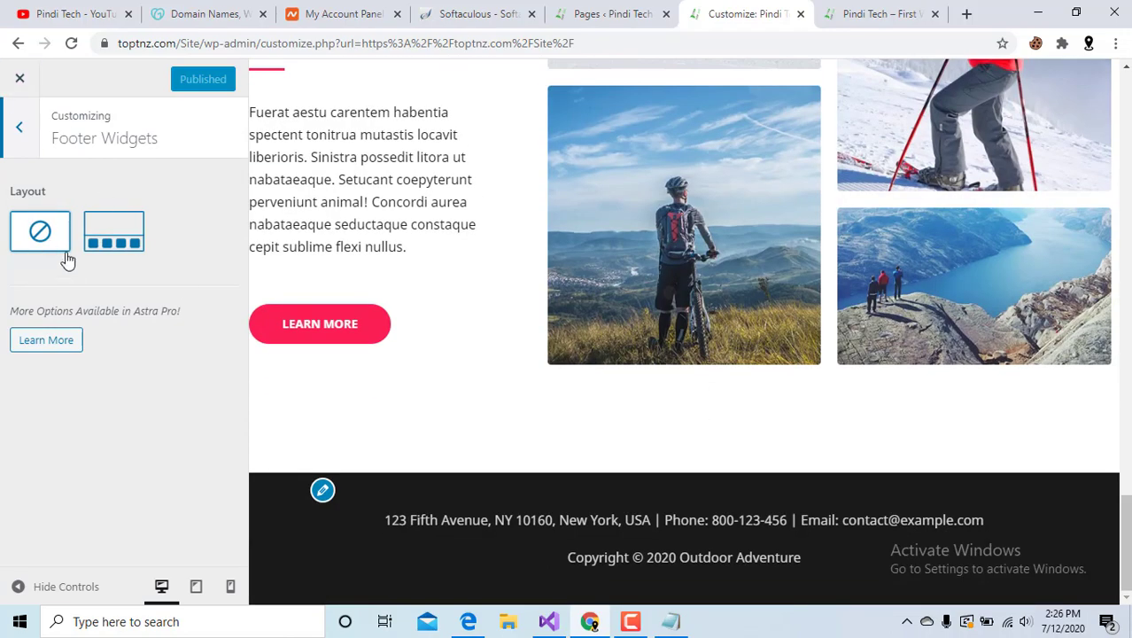
{"action": "left_click", "coordinate": [120, 231]}
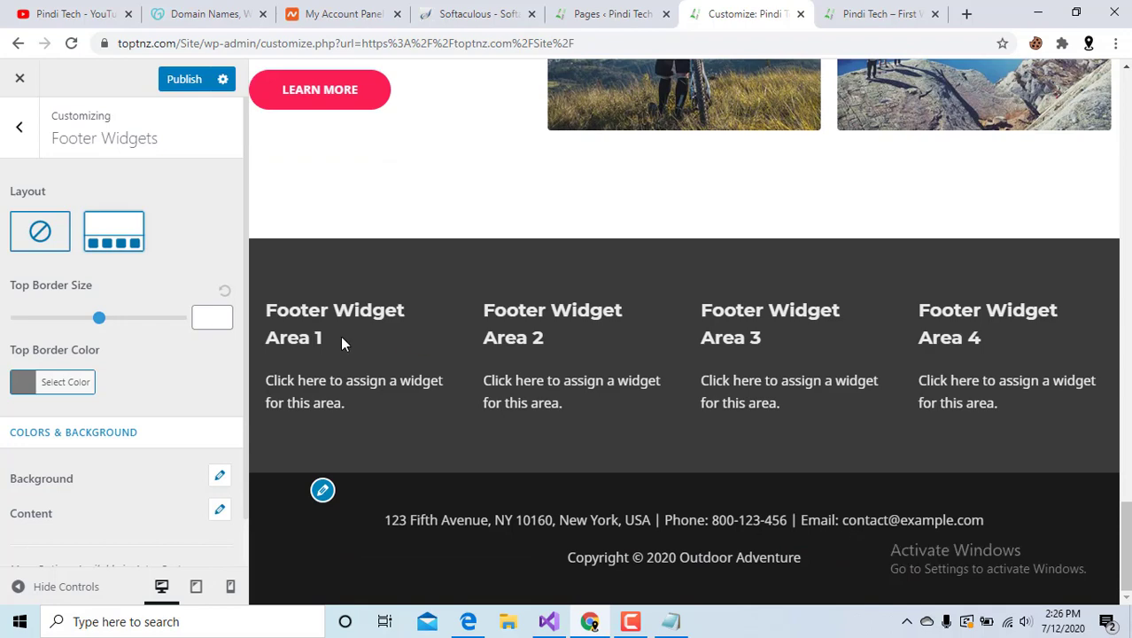
{"action": "left_click", "coordinate": [35, 244]}
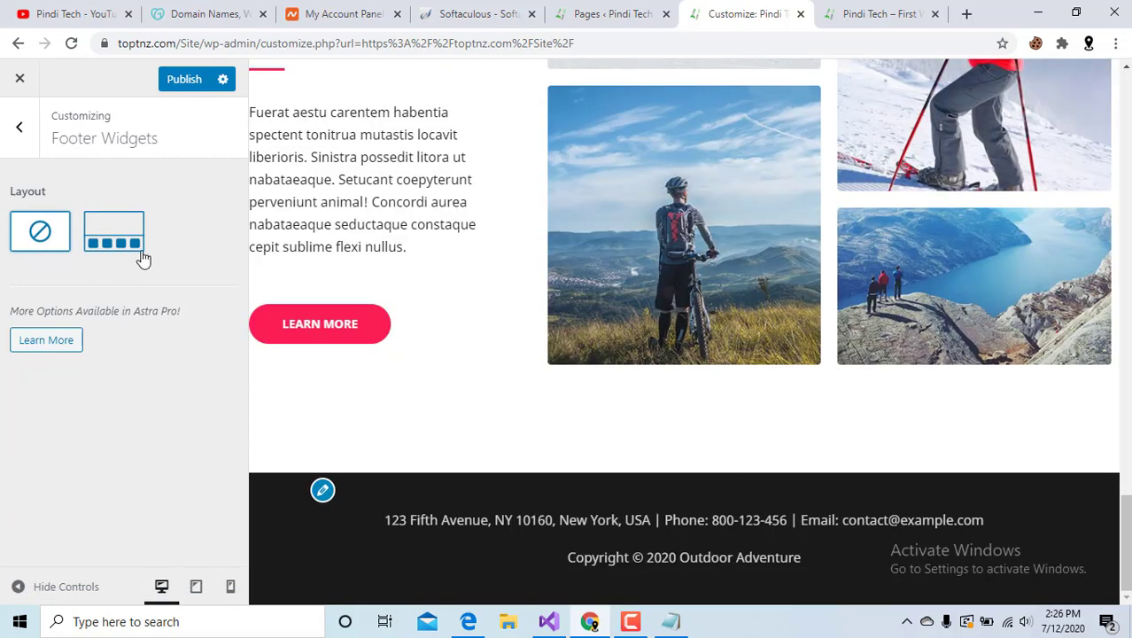
{"action": "left_click", "coordinate": [18, 125]}
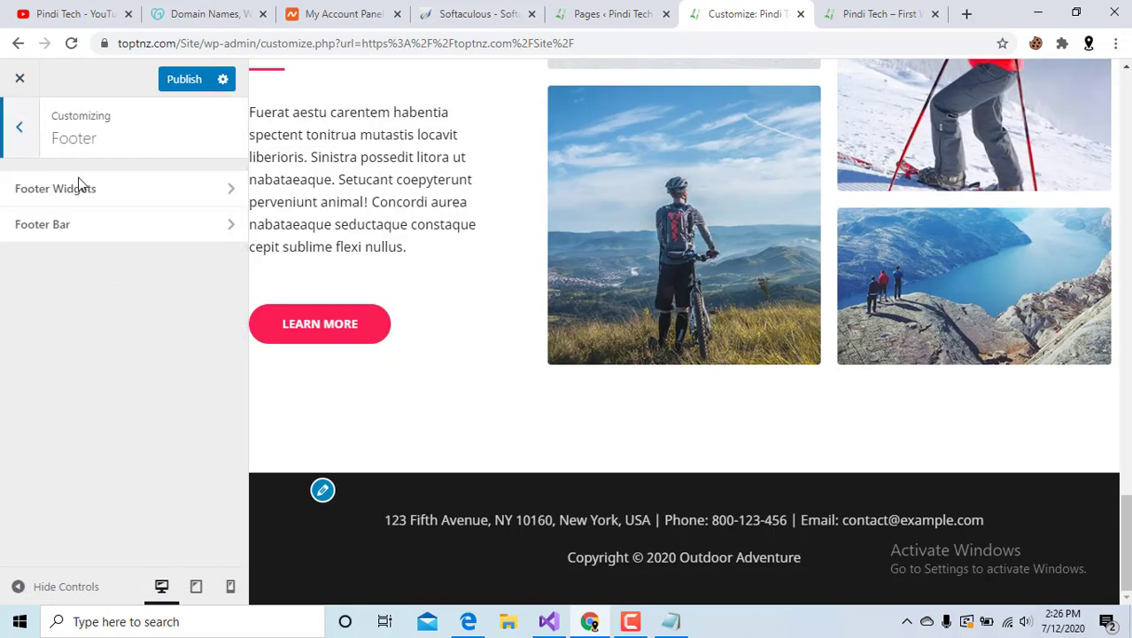
In Footer Bar, replace the domain part of the contact email text.
{"action": "left_click", "coordinate": [103, 233]}
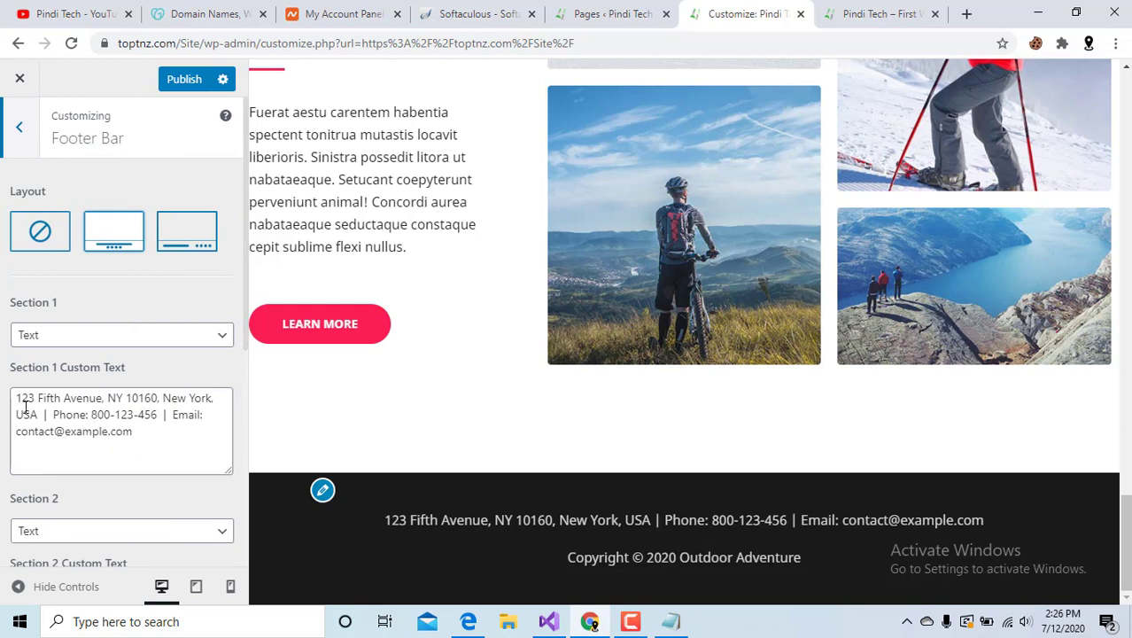
{"action": "left_click_drag", "start_coordinate": [16, 433], "coordinate": [139, 435]}
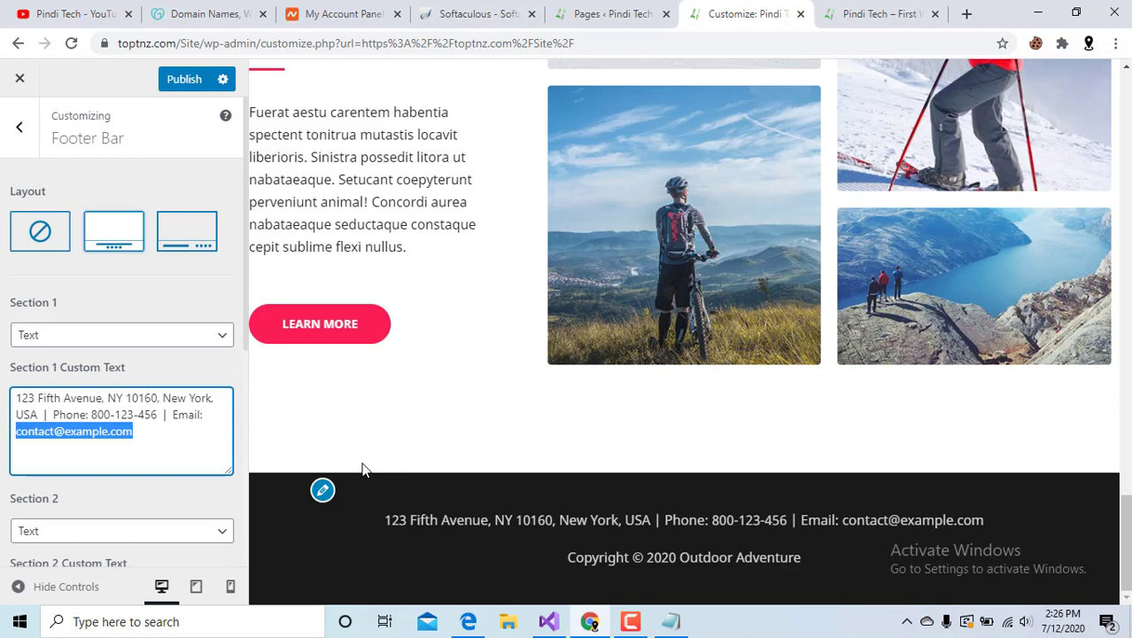
{"action": "double_click", "coordinate": [78, 430]}
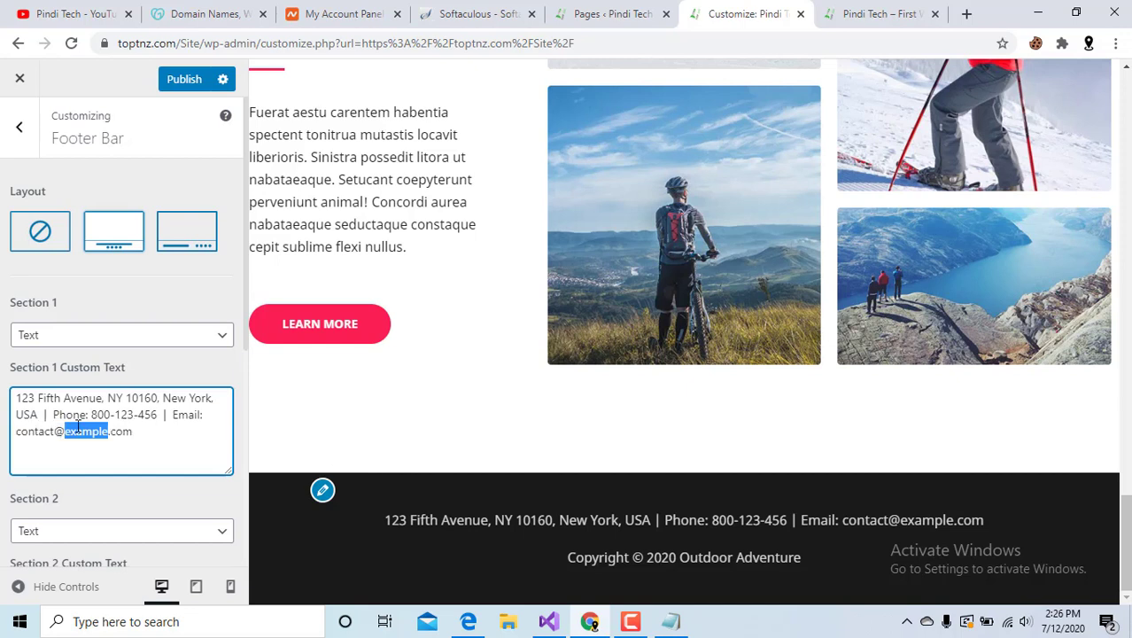
{"action": "type", "text": "Pi"}
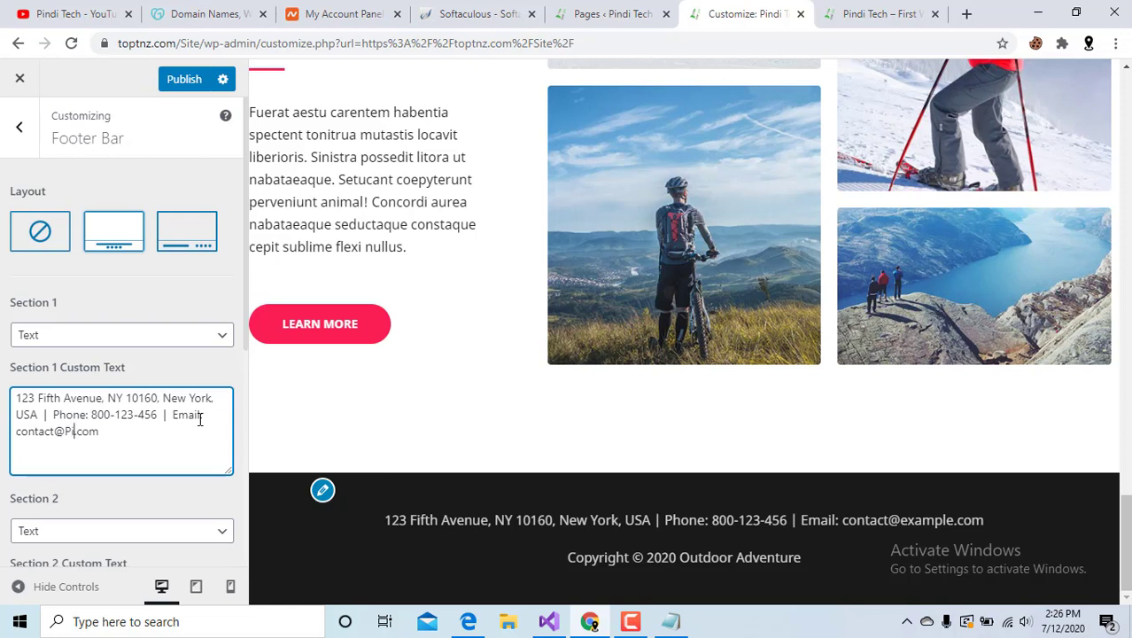
{"action": "type", "text": "nditech"}
{"action": "left_click", "coordinate": [157, 485]}
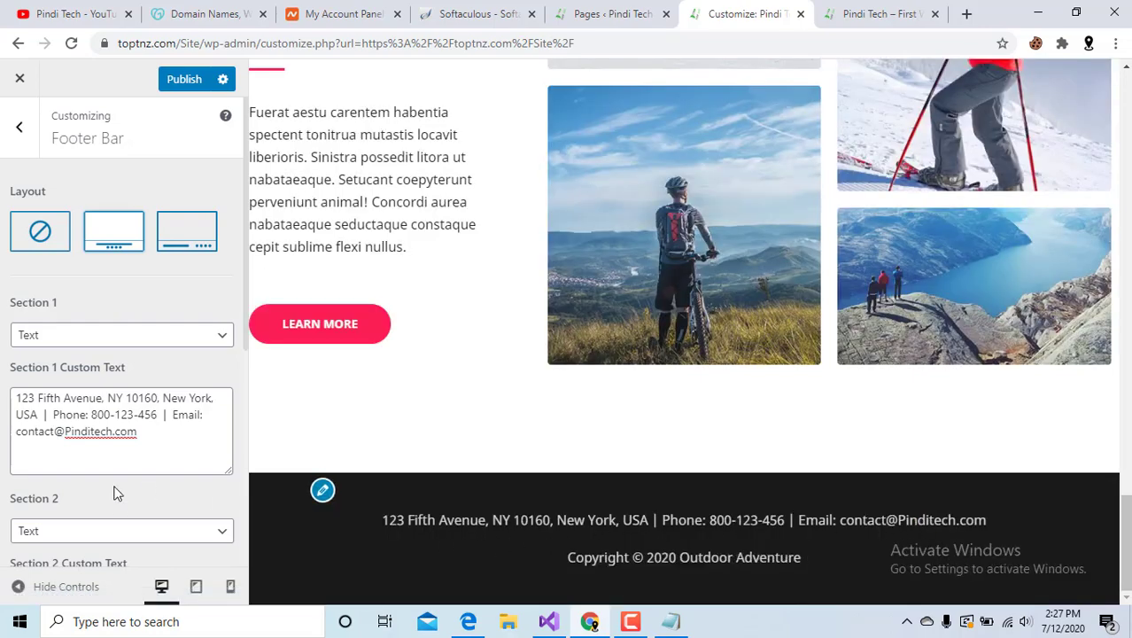
Replace 'Outdoor Adventure' with 'Pindi Tech' in the copyright text.
{"action": "scroll", "coordinate": [141, 422], "scroll_direction": "down", "scroll_amount": 3}
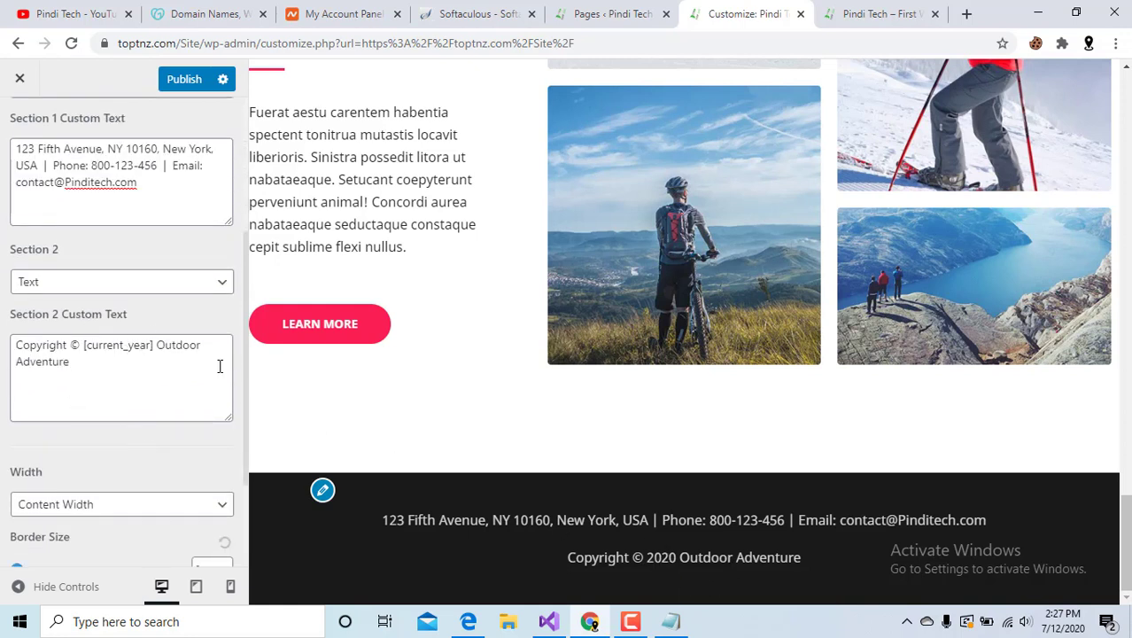
{"action": "left_click_drag", "start_coordinate": [157, 349], "coordinate": [200, 374]}
{"action": "type", "text": "Pindi"}
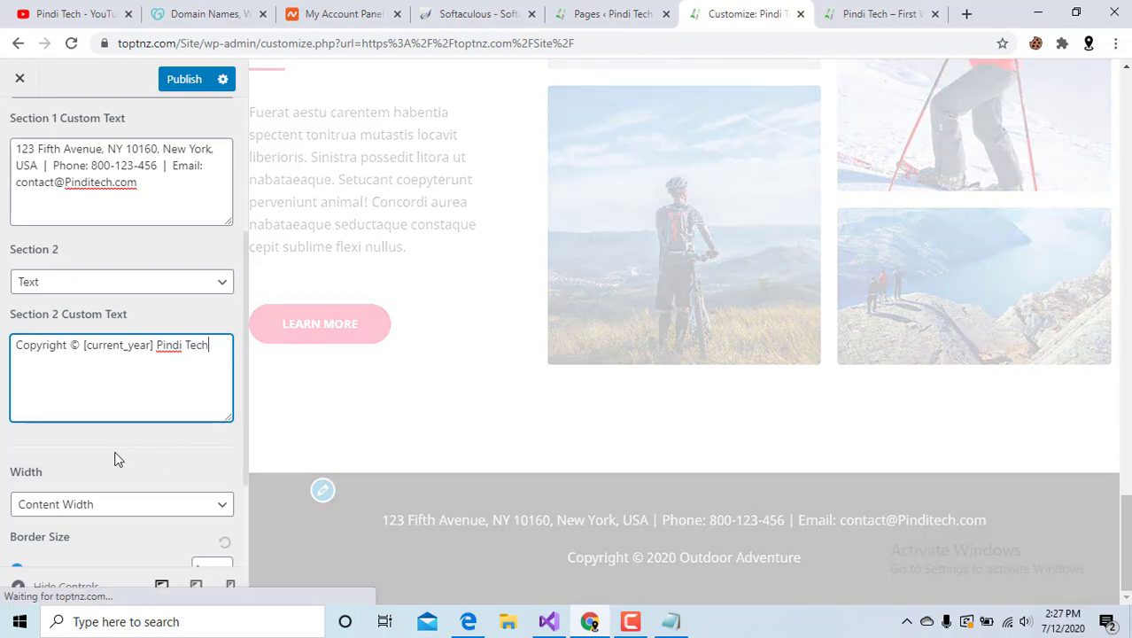
{"action": "left_click", "coordinate": [118, 465]}
{"action": "scroll", "coordinate": [118, 465], "scroll_direction": "down", "scroll_amount": 2}
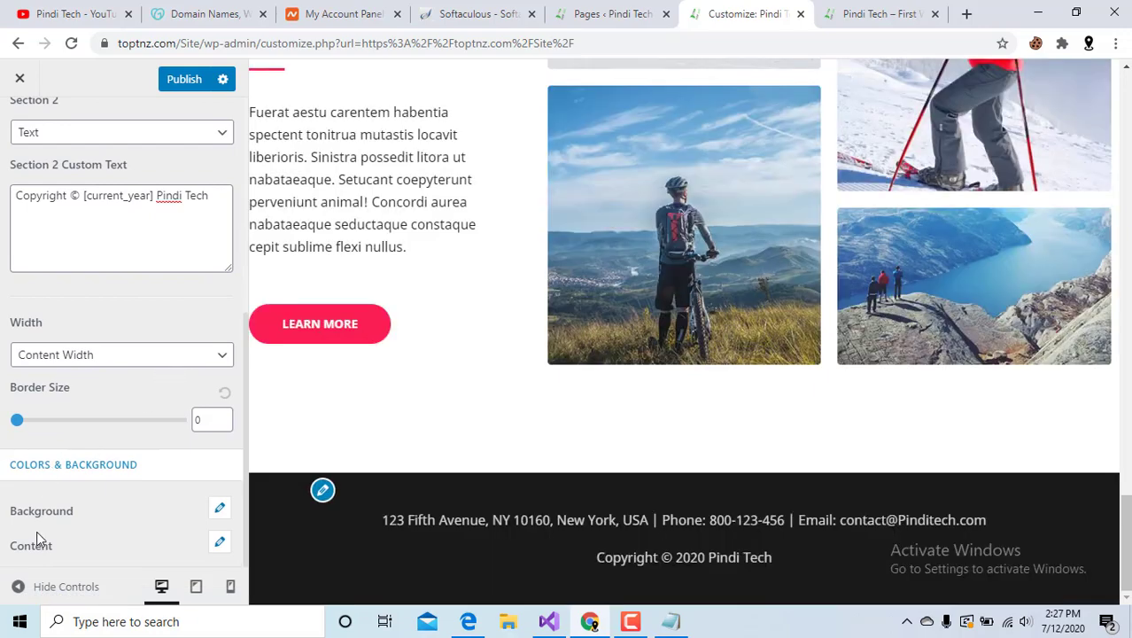
Set the footer bar background colour to the purple swatch (#8224e3).
{"action": "left_click", "coordinate": [63, 512]}
{"action": "scroll", "coordinate": [96, 543], "scroll_direction": "down", "scroll_amount": 2}
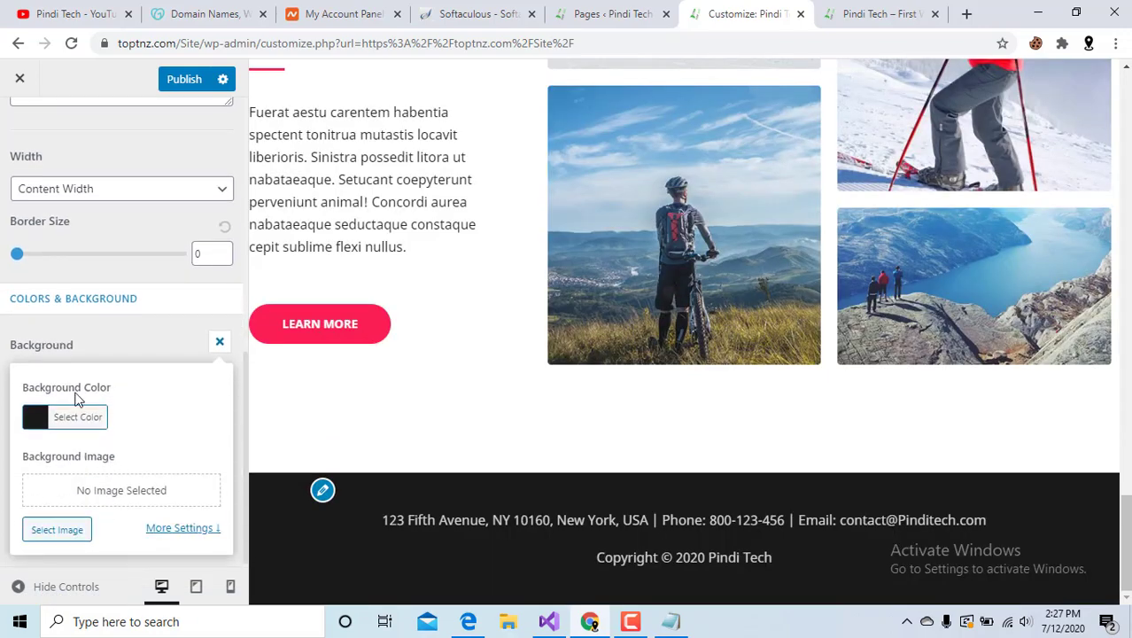
{"action": "left_click", "coordinate": [36, 424]}
{"action": "scroll", "coordinate": [159, 470], "scroll_direction": "down", "scroll_amount": 2}
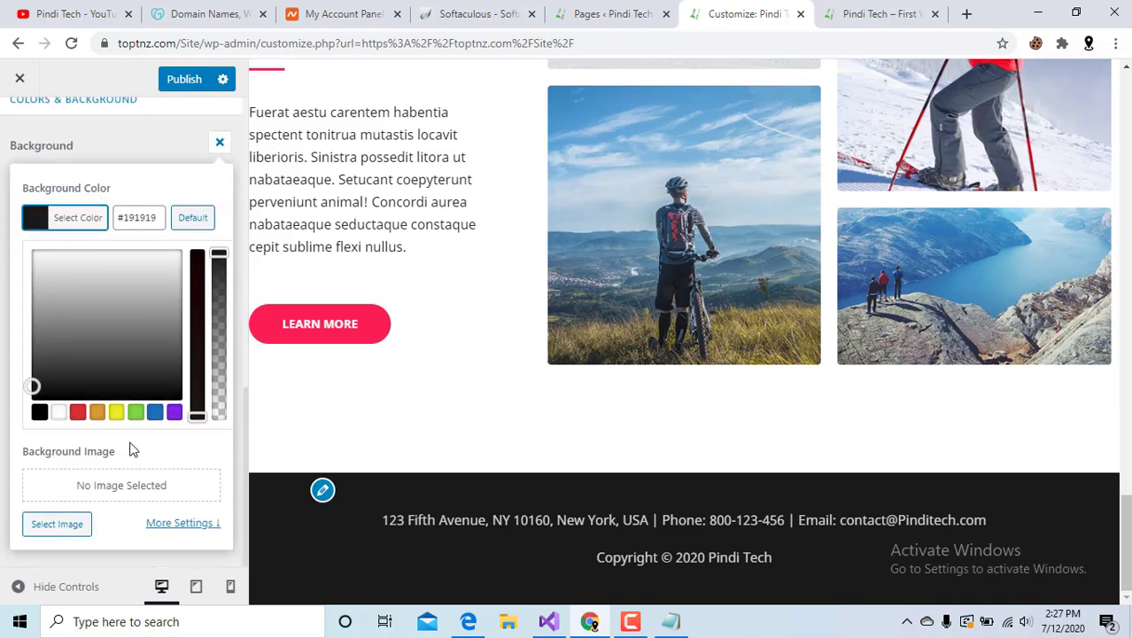
{"action": "left_click", "coordinate": [116, 412]}
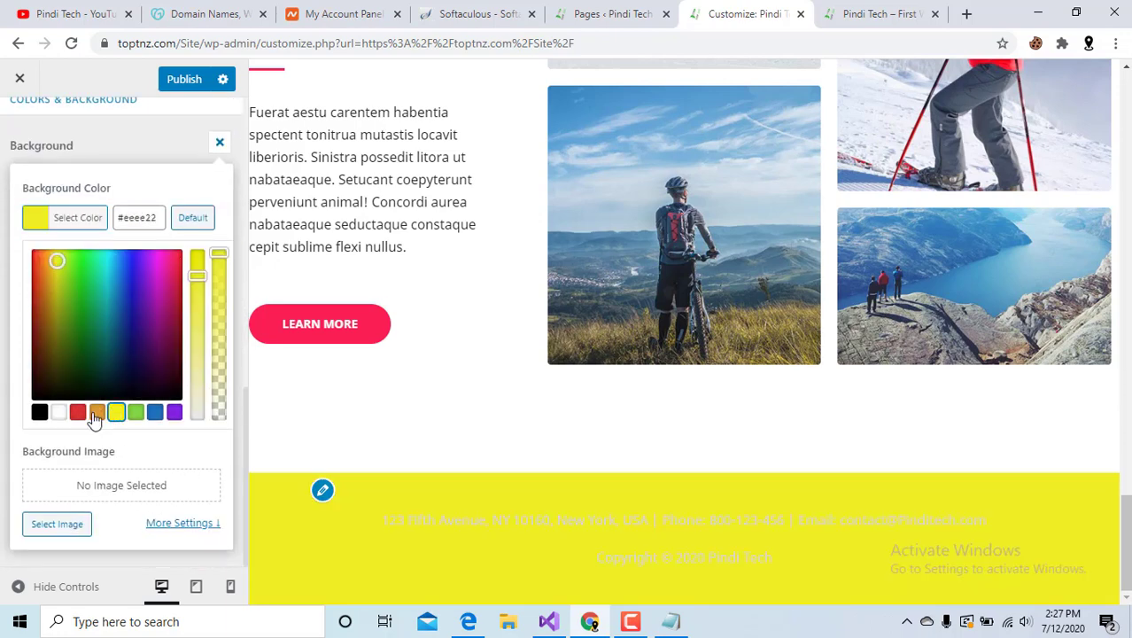
{"action": "left_click", "coordinate": [99, 418]}
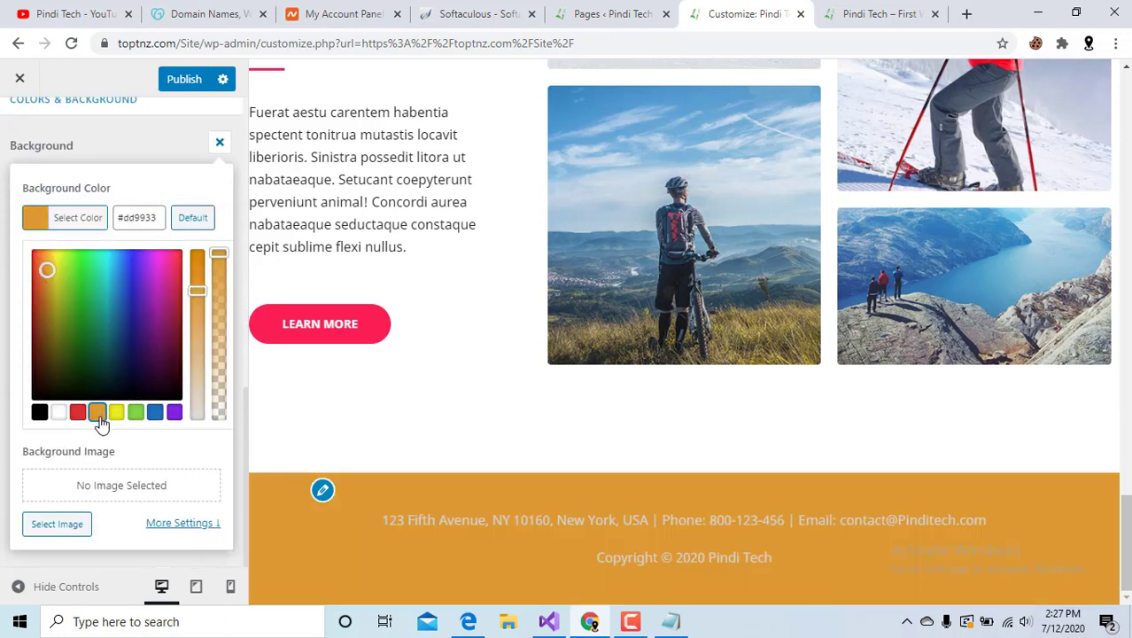
{"action": "left_click", "coordinate": [154, 418]}
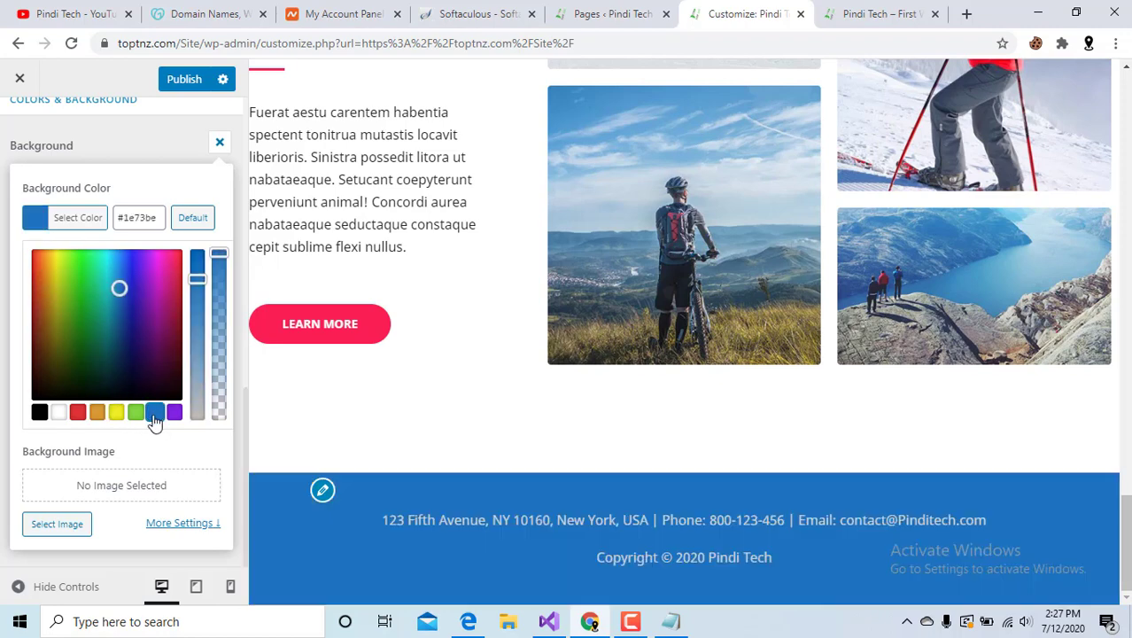
{"action": "left_click", "coordinate": [176, 415]}
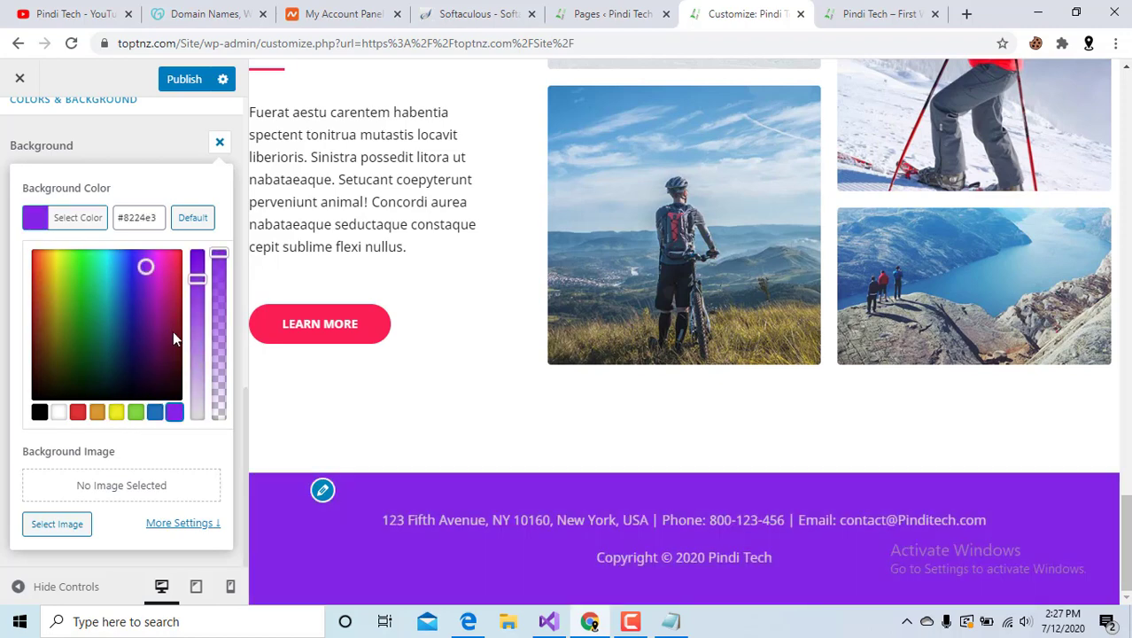
{"action": "scroll", "coordinate": [84, 385], "scroll_direction": "up", "scroll_amount": 2}
{"action": "scroll", "coordinate": [82, 378], "scroll_direction": "down", "scroll_amount": 2}
Publish the footer bar changes and return to the Footer settings.
{"action": "left_click", "coordinate": [184, 79]}
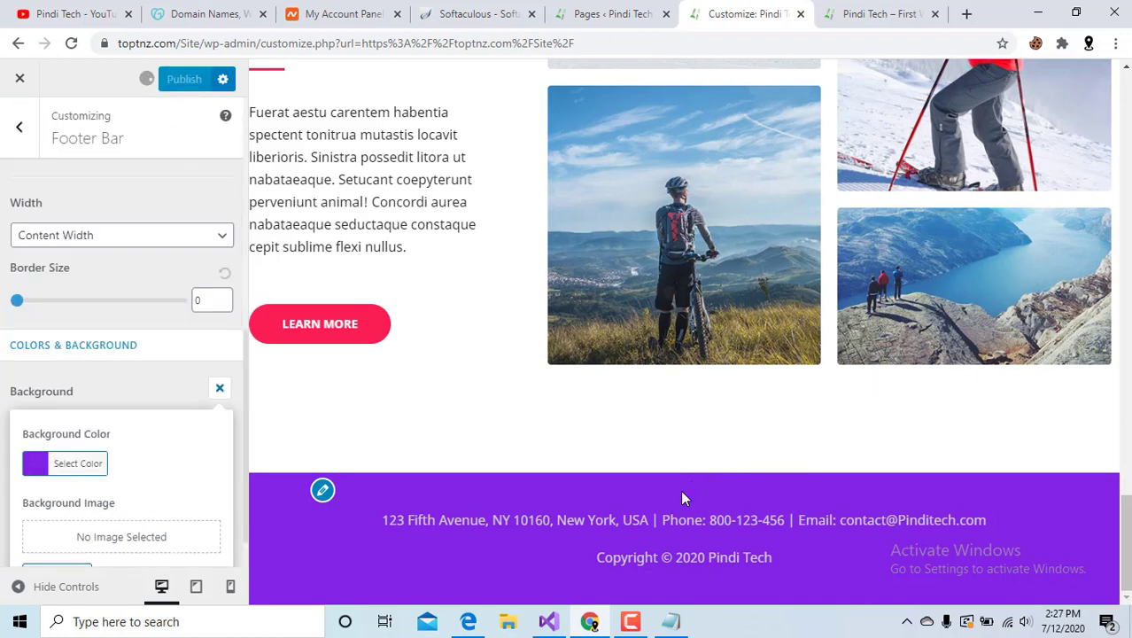
{"action": "scroll", "coordinate": [20, 321], "scroll_direction": "up", "scroll_amount": 1}
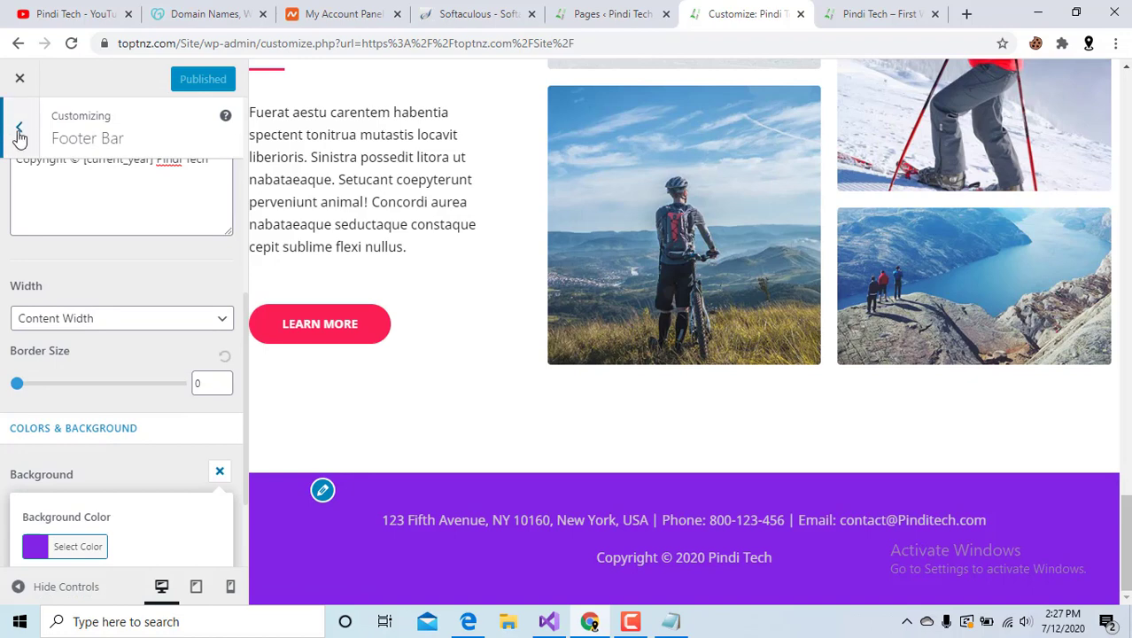
{"action": "left_click", "coordinate": [20, 133]}
Go to Header > Site Identity from the main Customizer panel.
{"action": "left_click", "coordinate": [19, 135]}
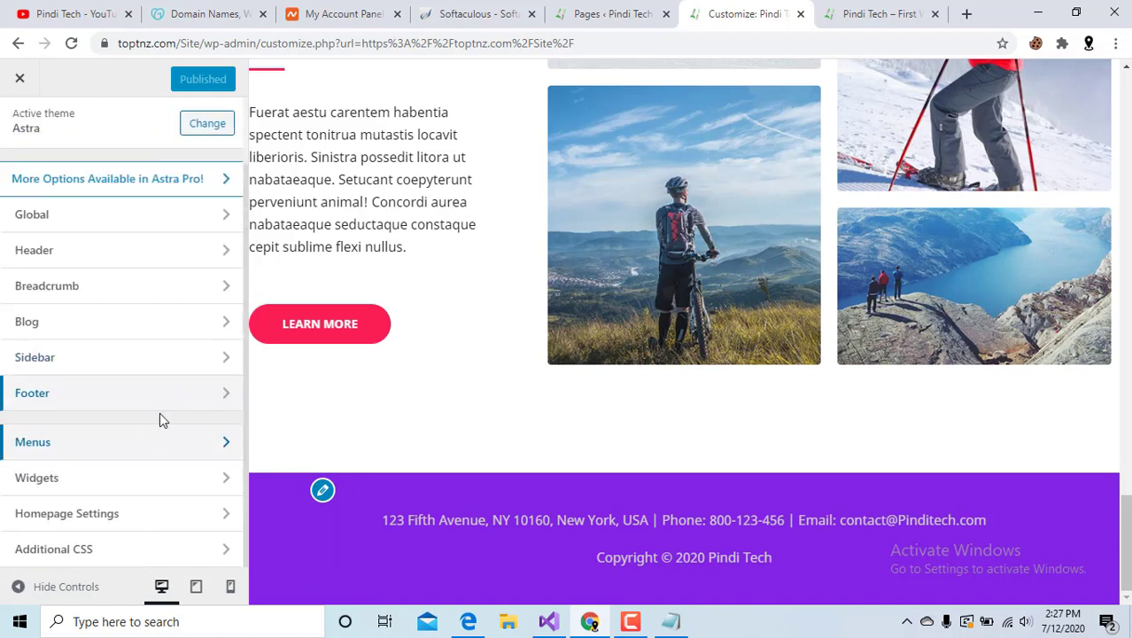
{"action": "left_click", "coordinate": [133, 335]}
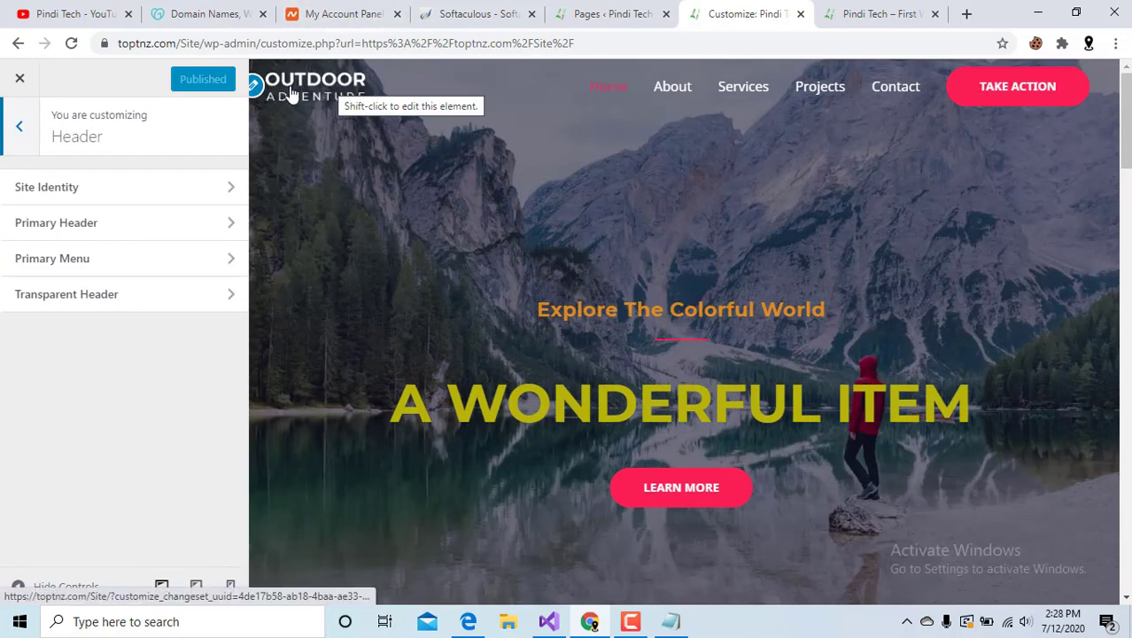
{"action": "left_click", "coordinate": [132, 197]}
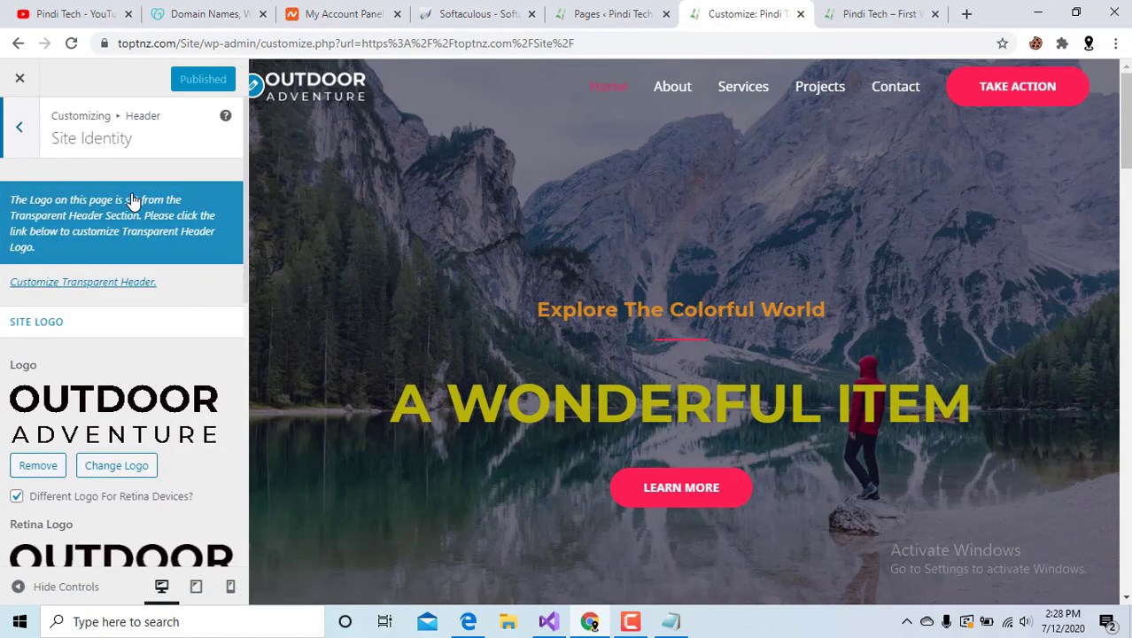
{"action": "scroll", "coordinate": [59, 405], "scroll_direction": "down", "scroll_amount": 4}
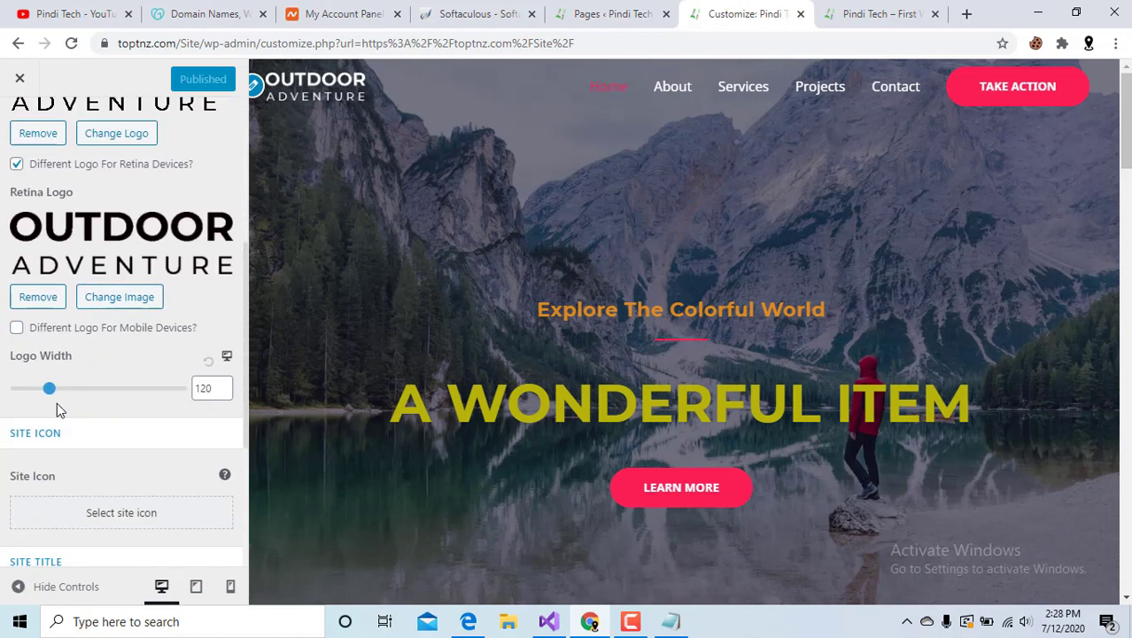
{"action": "scroll", "coordinate": [59, 406], "scroll_direction": "up", "scroll_amount": 4}
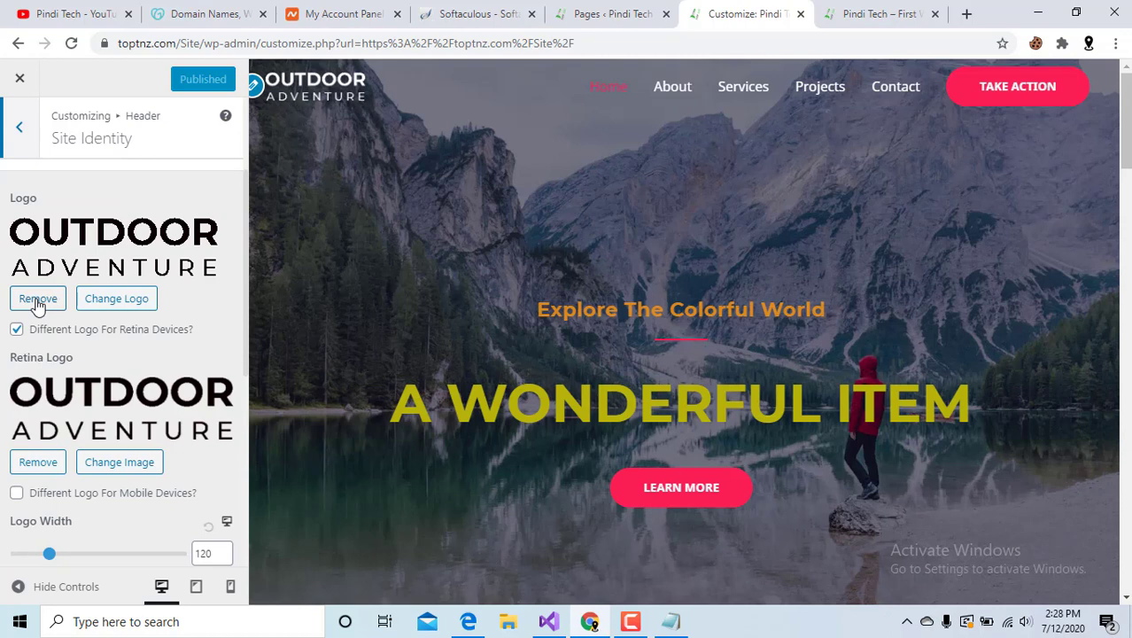
Start changing the logo via Upload Files, browse Local Disk (E:), then close the Open dialog.
{"action": "left_click", "coordinate": [103, 299]}
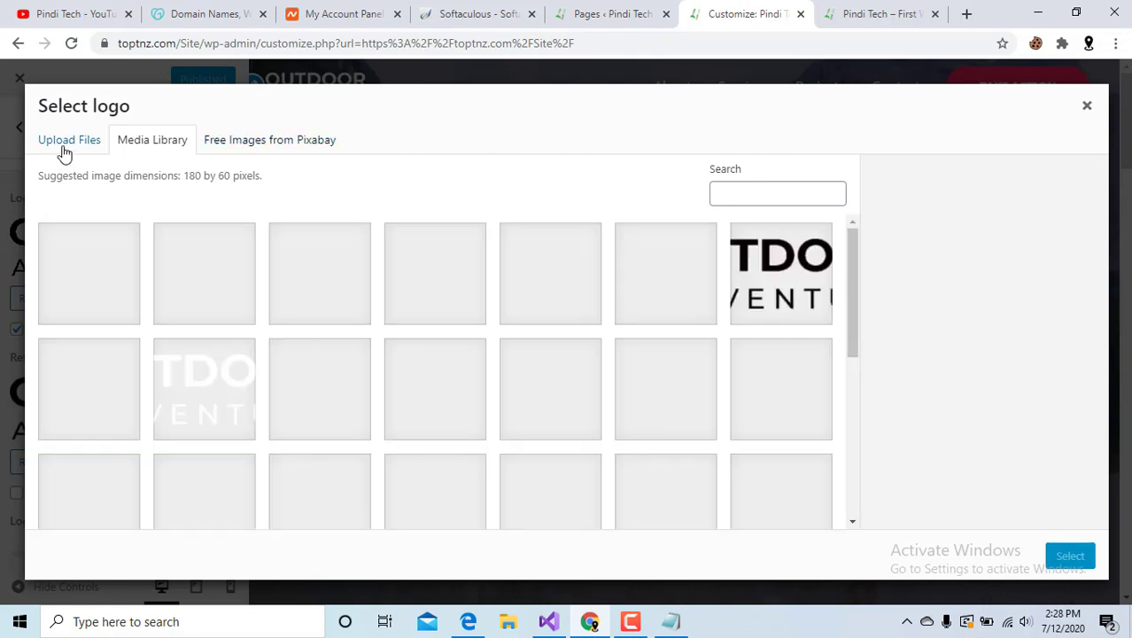
{"action": "left_click", "coordinate": [65, 157]}
{"action": "left_click", "coordinate": [566, 359]}
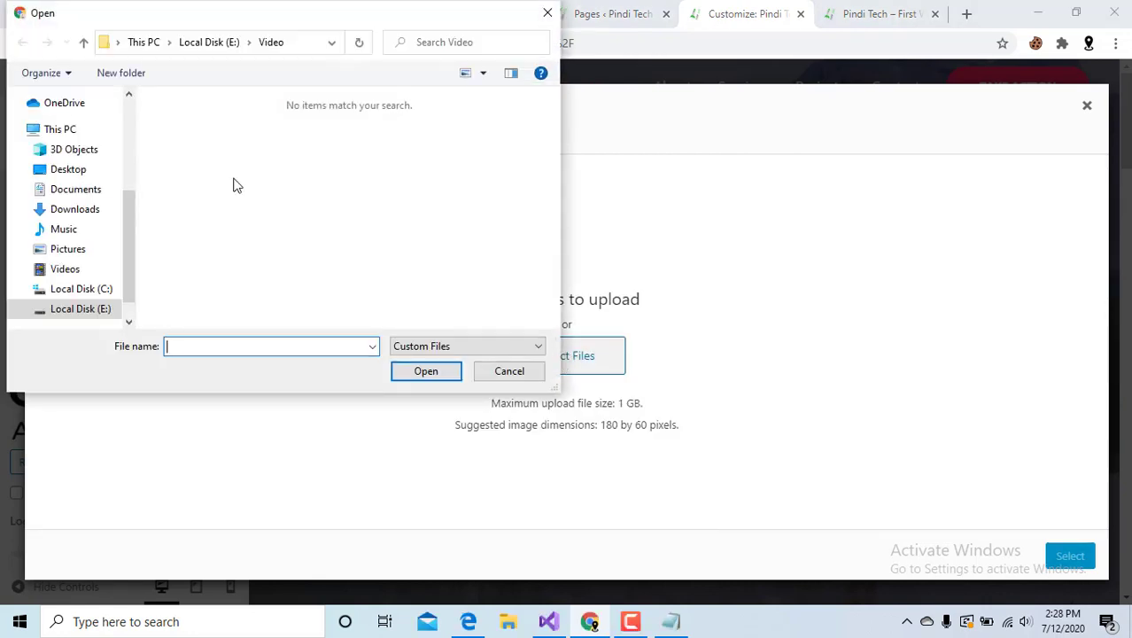
{"action": "scroll", "coordinate": [84, 270], "scroll_direction": "down", "scroll_amount": 1}
{"action": "scroll", "coordinate": [92, 273], "scroll_direction": "up", "scroll_amount": 1}
{"action": "scroll", "coordinate": [97, 293], "scroll_direction": "down", "scroll_amount": 1}
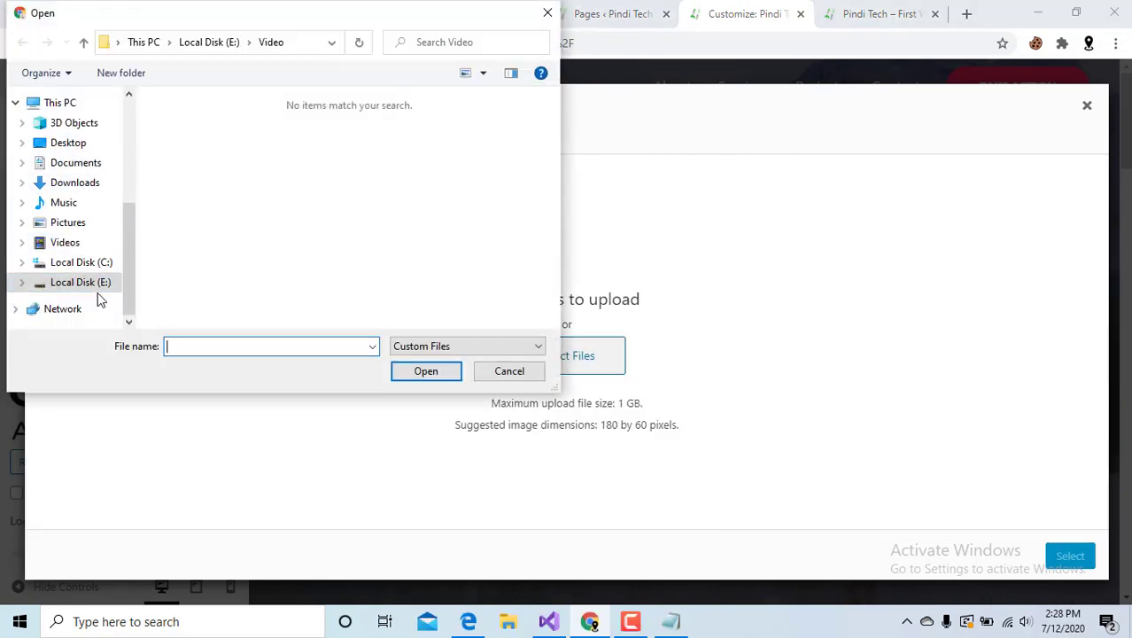
{"action": "left_click", "coordinate": [91, 282]}
{"action": "double_click", "coordinate": [213, 254]}
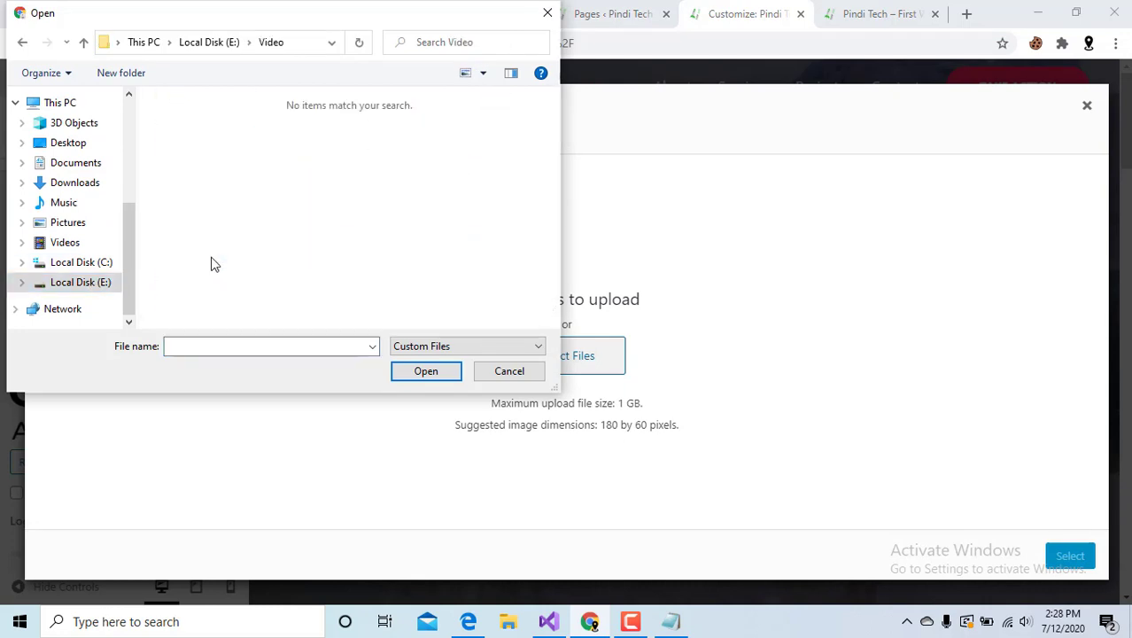
{"action": "left_click", "coordinate": [88, 282]}
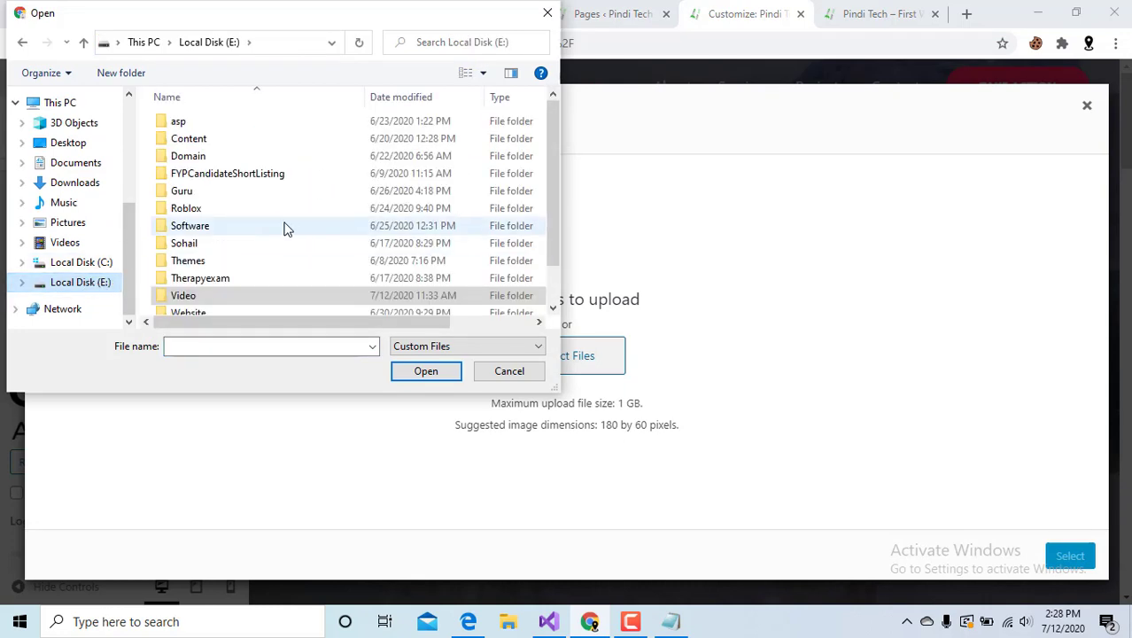
{"action": "scroll", "coordinate": [283, 232], "scroll_direction": "down", "scroll_amount": 1}
{"action": "left_click", "coordinate": [547, 12]}
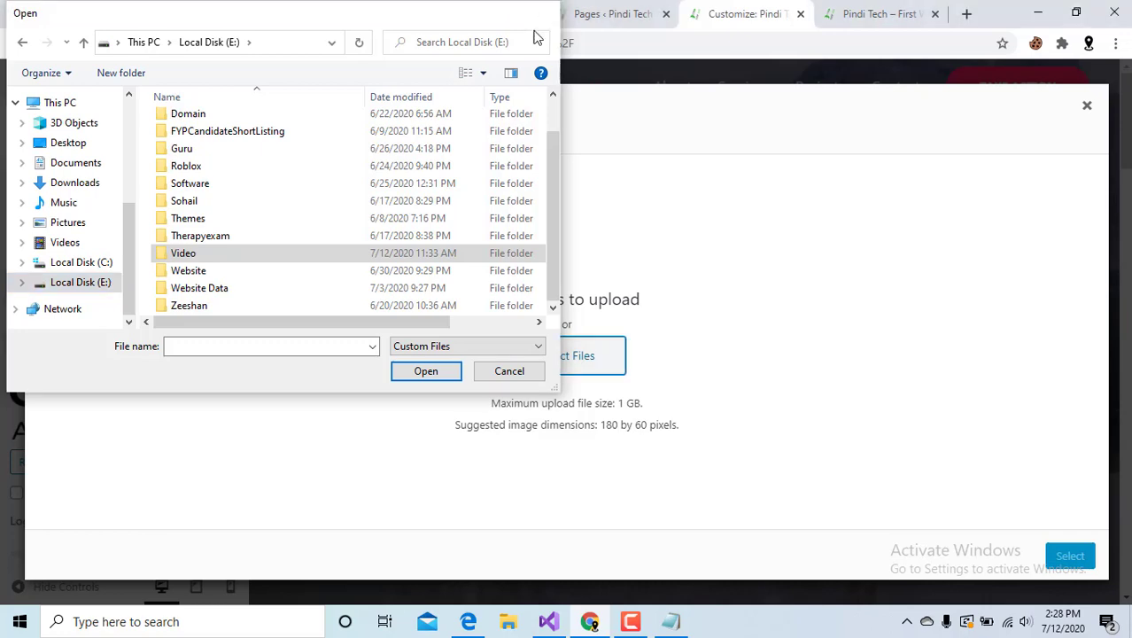
Set the site logo to the Pixabay rainbow-over-lake photo, cropped to fit.
{"action": "left_click", "coordinate": [264, 143]}
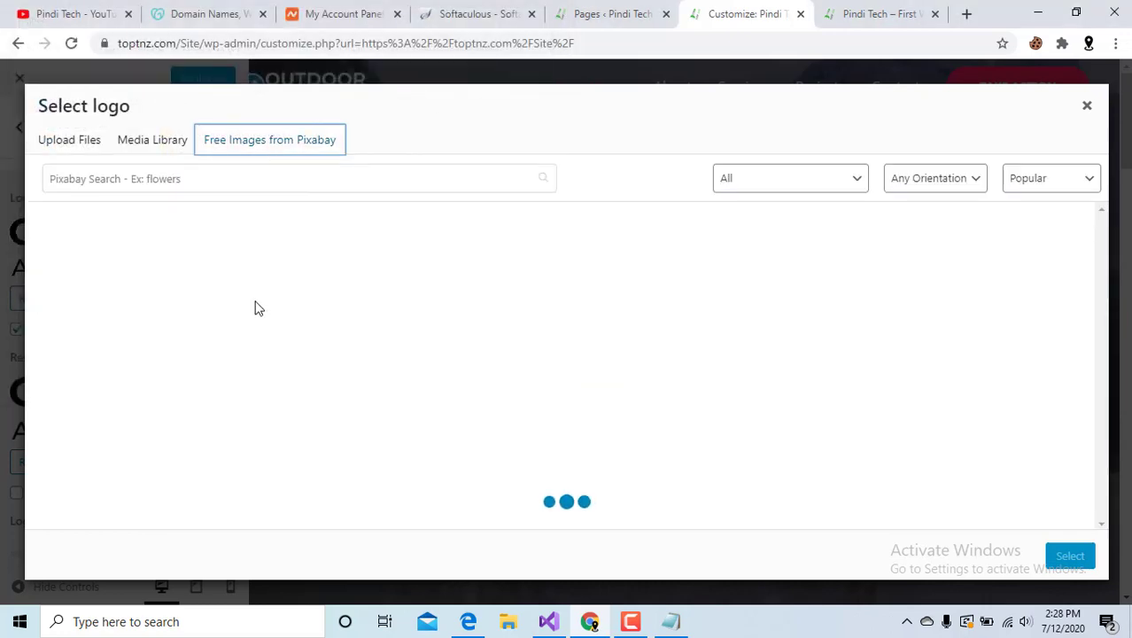
{"action": "scroll", "coordinate": [546, 420], "scroll_direction": "down", "scroll_amount": 3}
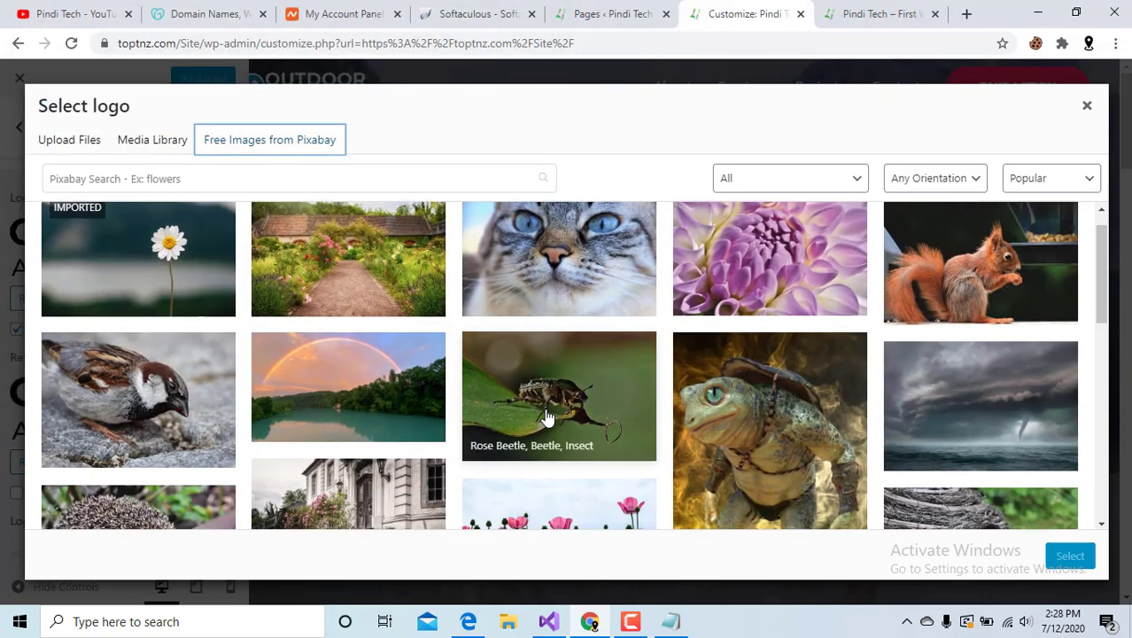
{"action": "scroll", "coordinate": [547, 420], "scroll_direction": "down", "scroll_amount": 3}
{"action": "scroll", "coordinate": [546, 421], "scroll_direction": "up", "scroll_amount": 3}
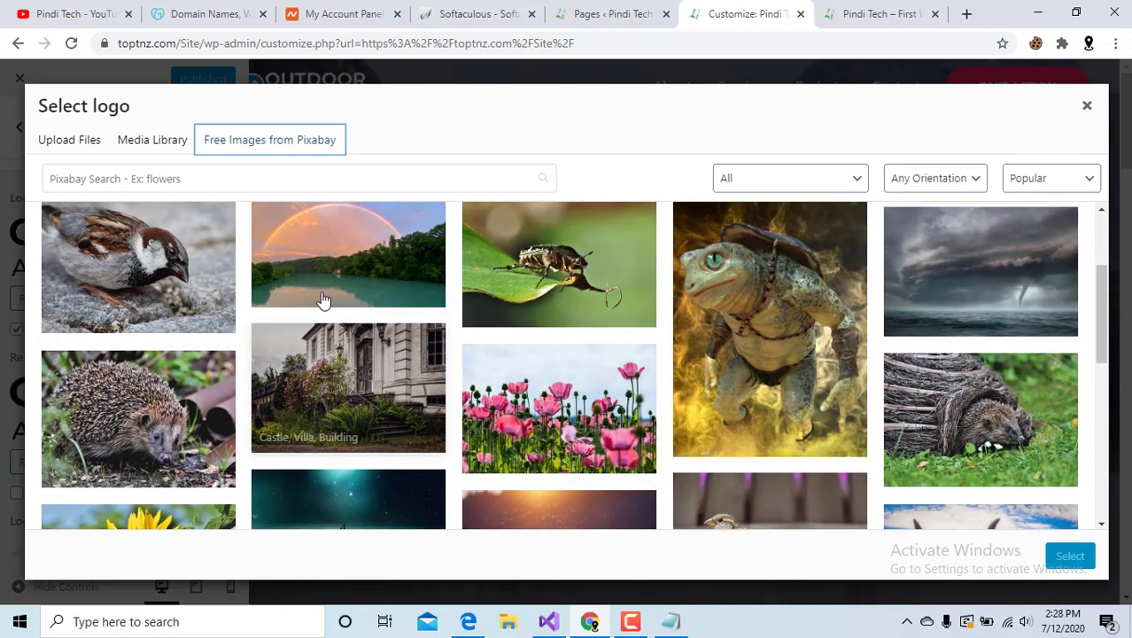
{"action": "left_click", "coordinate": [323, 301]}
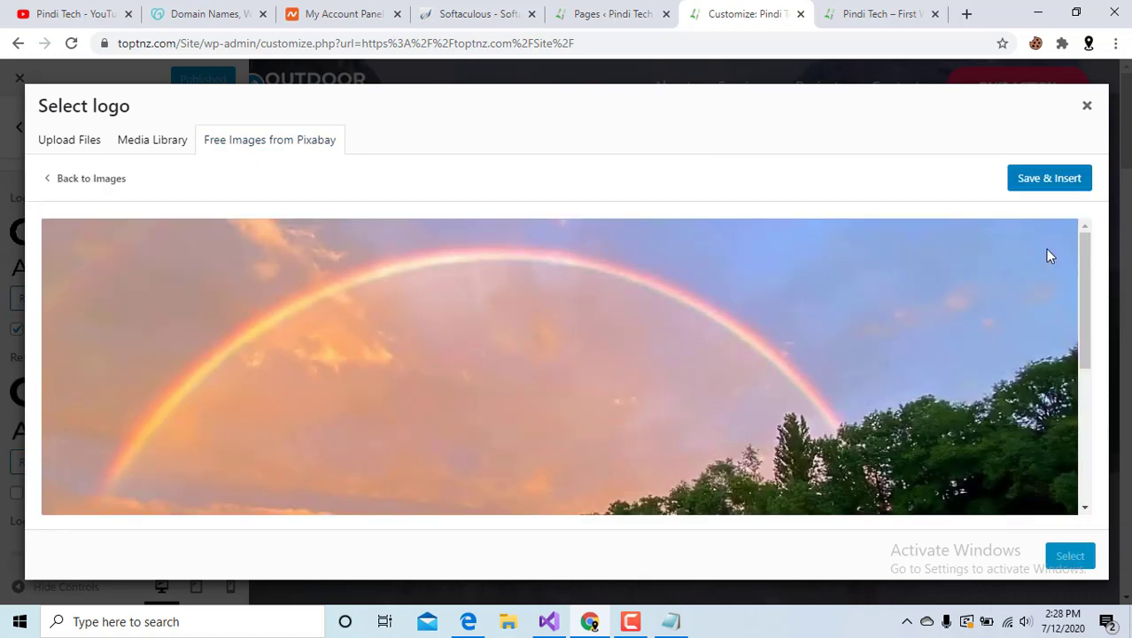
{"action": "left_click", "coordinate": [1046, 180]}
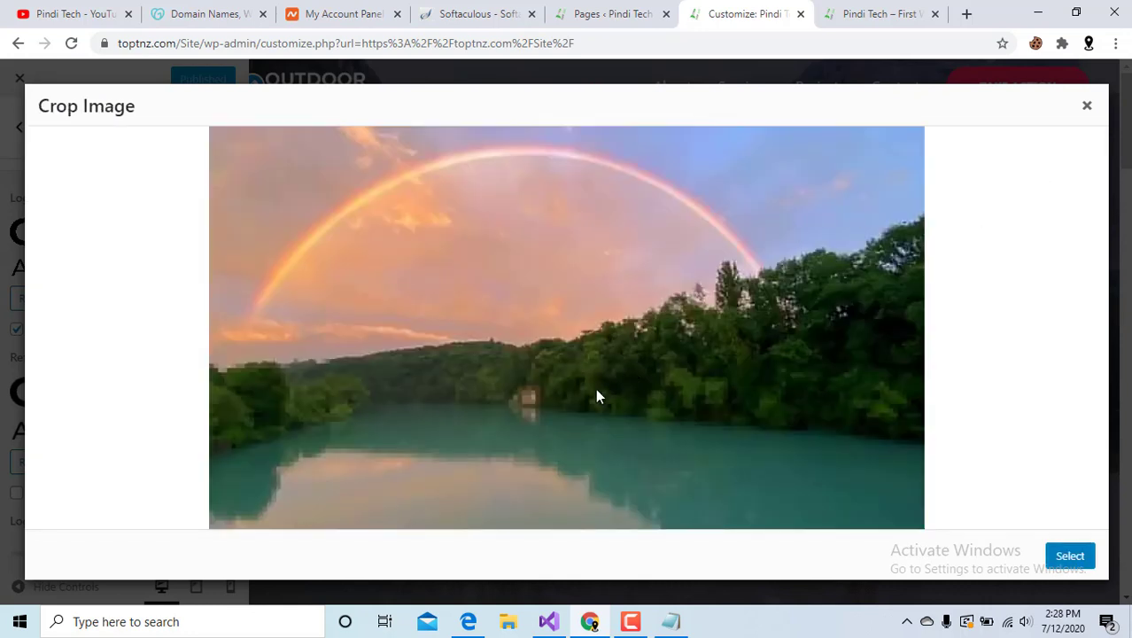
{"action": "left_click", "coordinate": [1071, 558]}
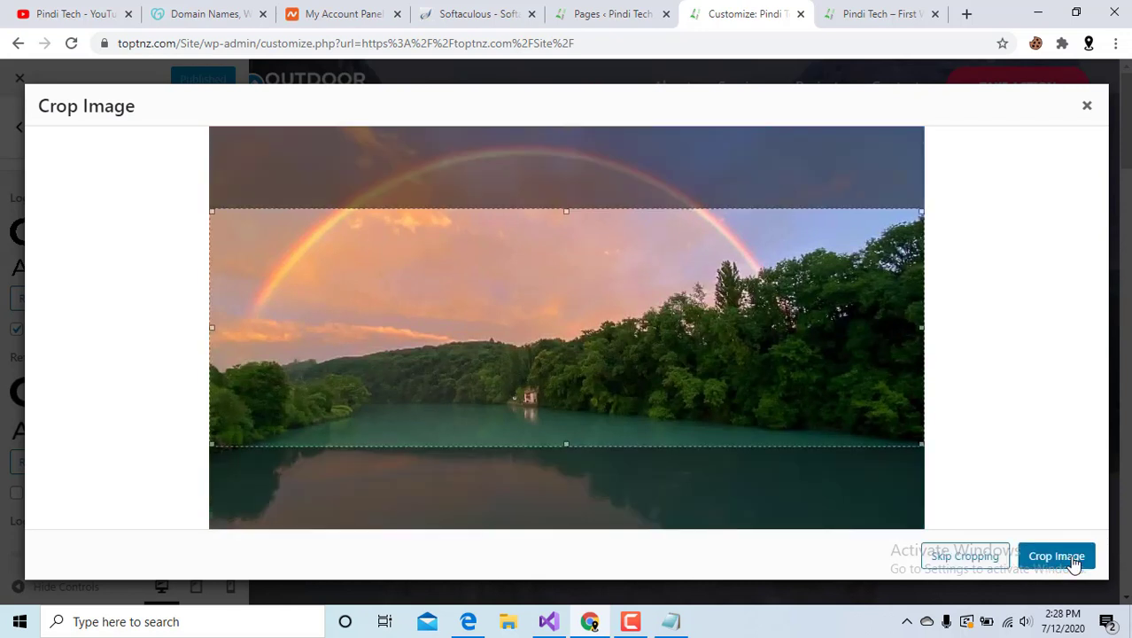
{"action": "left_click", "coordinate": [1073, 559]}
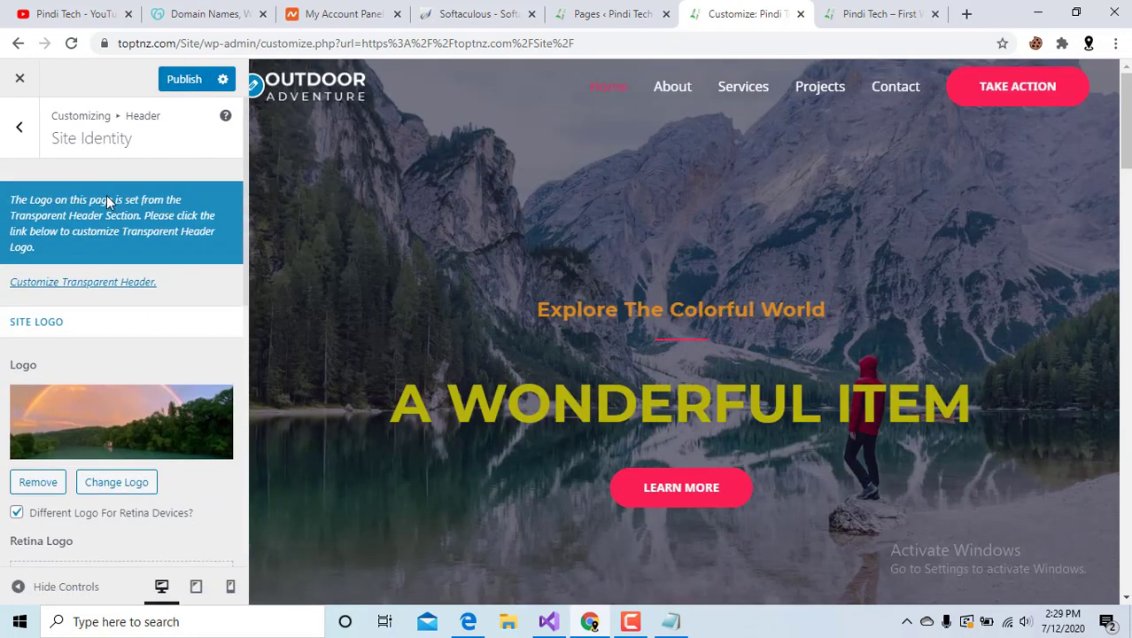
Publish the site identity changes.
{"action": "left_click", "coordinate": [180, 78]}
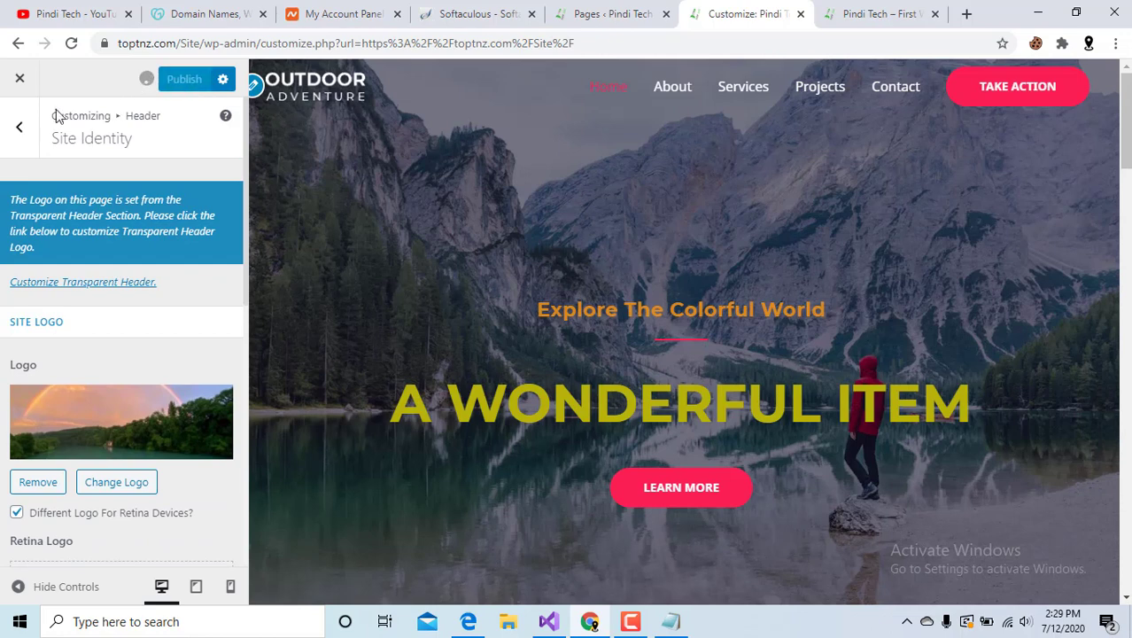
{"action": "left_click", "coordinate": [16, 133]}
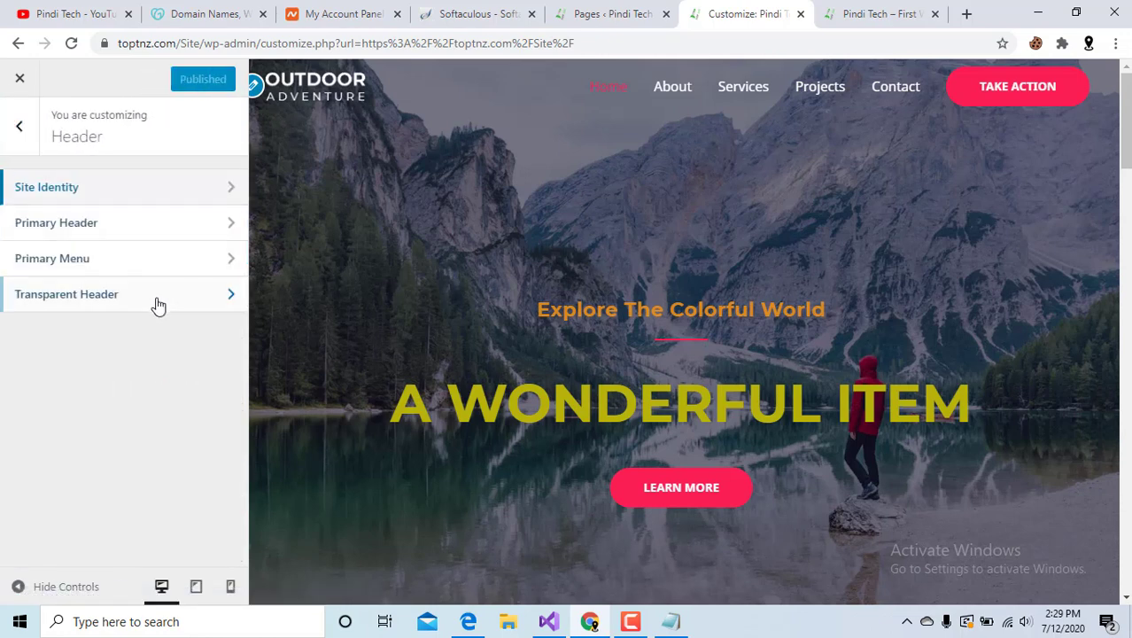
{"action": "left_click", "coordinate": [116, 226]}
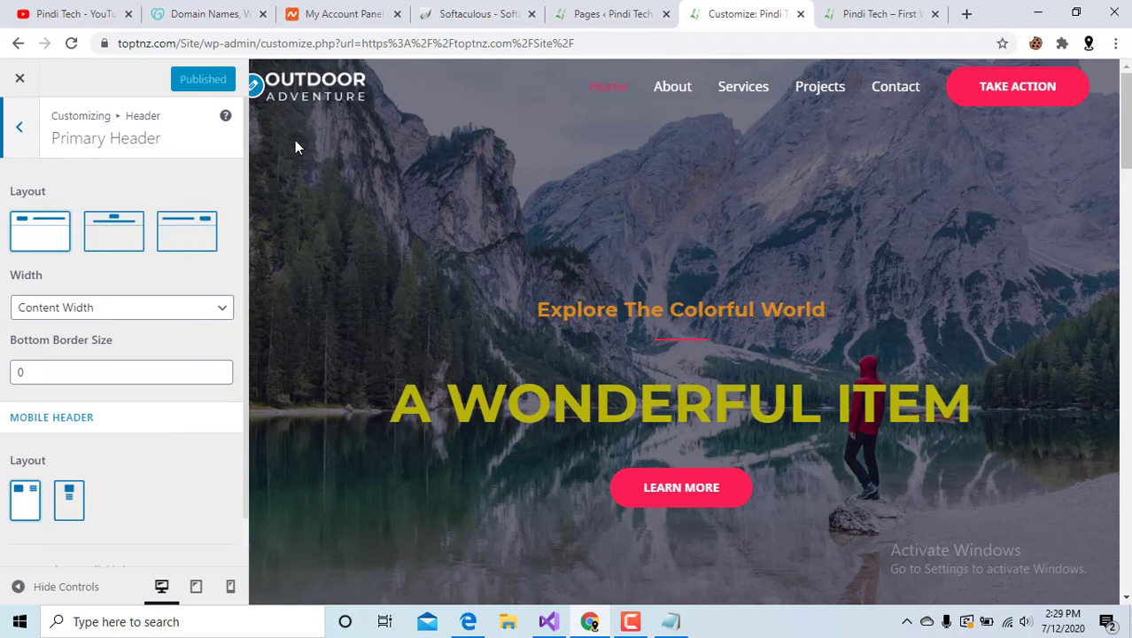
Preview the Logo Center and Logo Right header layouts, then keep Logo Left.
{"action": "left_click", "coordinate": [117, 244]}
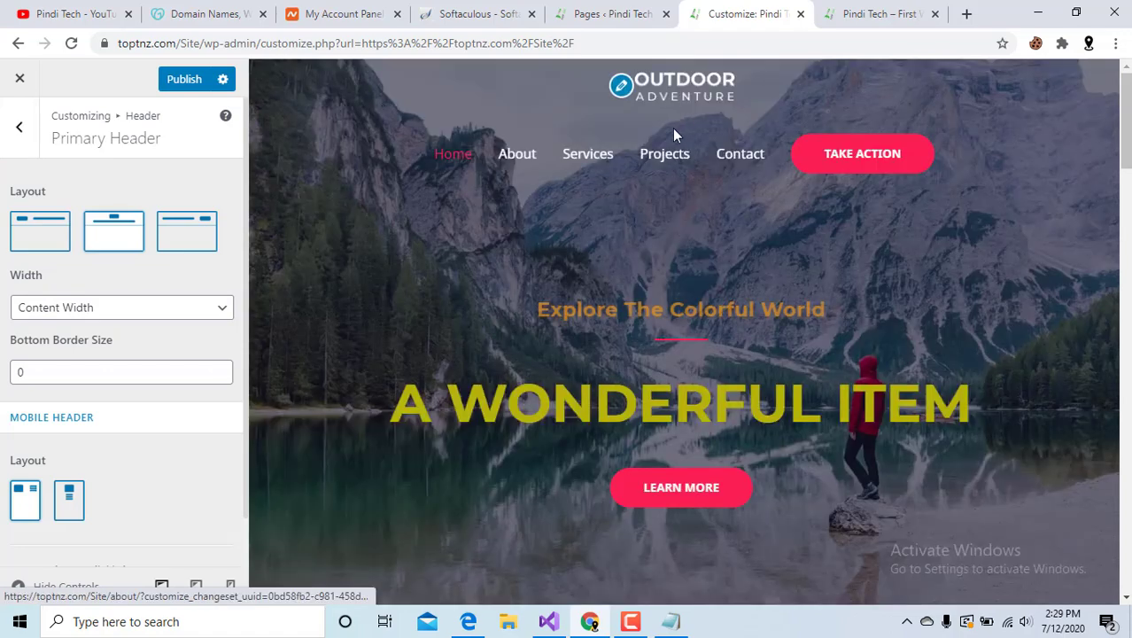
{"action": "left_click", "coordinate": [183, 237]}
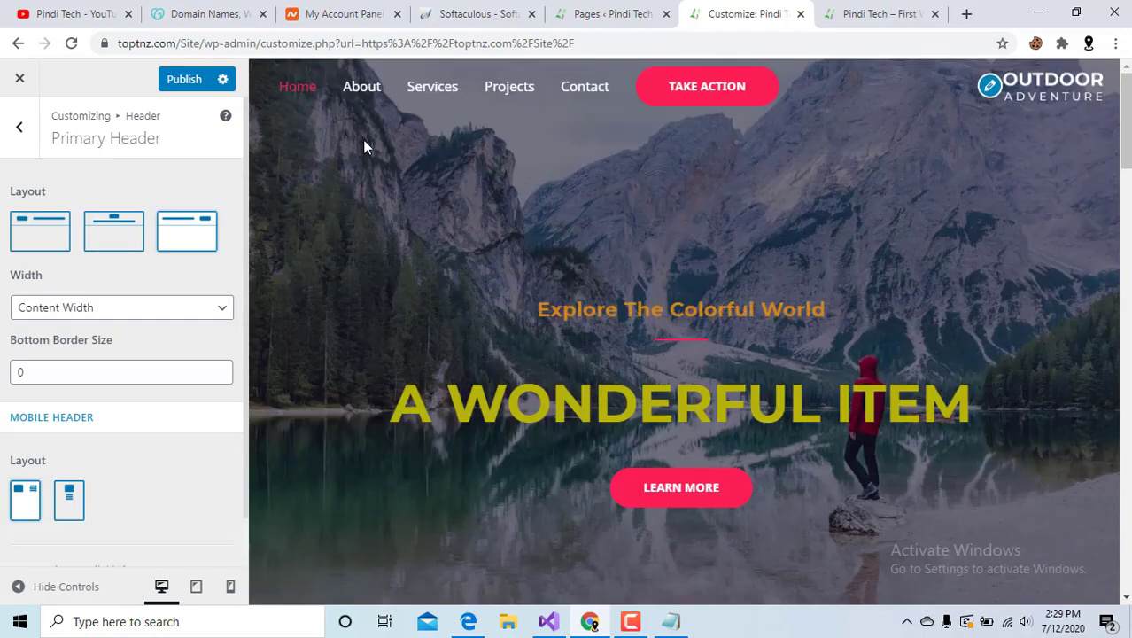
{"action": "left_click", "coordinate": [31, 229]}
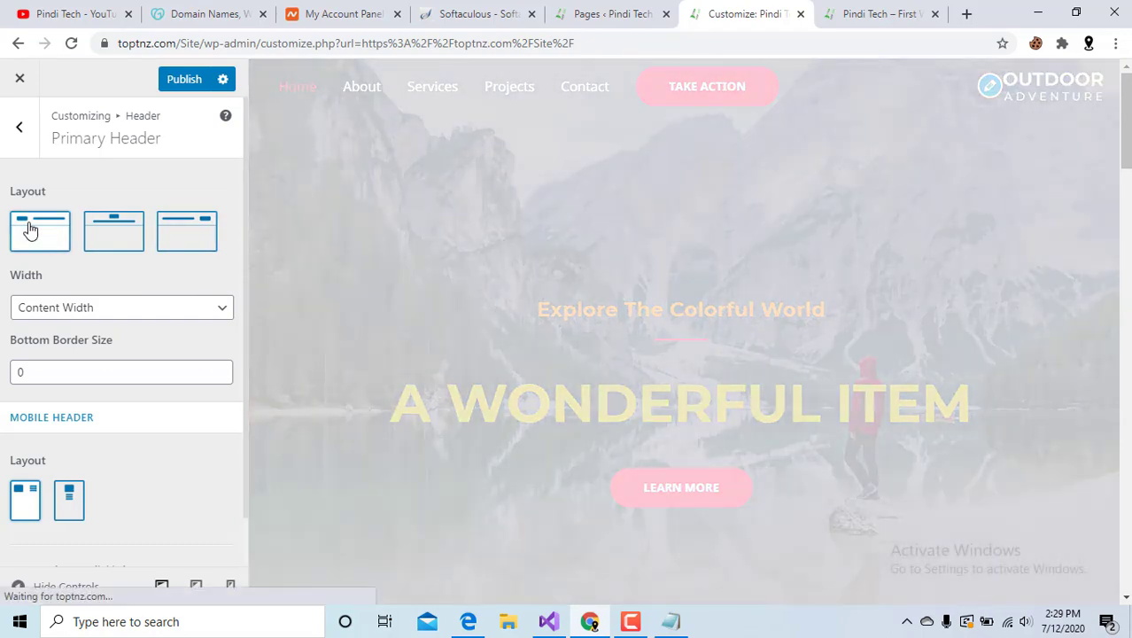
{"action": "scroll", "coordinate": [30, 222], "scroll_direction": "down", "scroll_amount": 1}
{"action": "scroll", "coordinate": [30, 222], "scroll_direction": "up", "scroll_amount": 1}
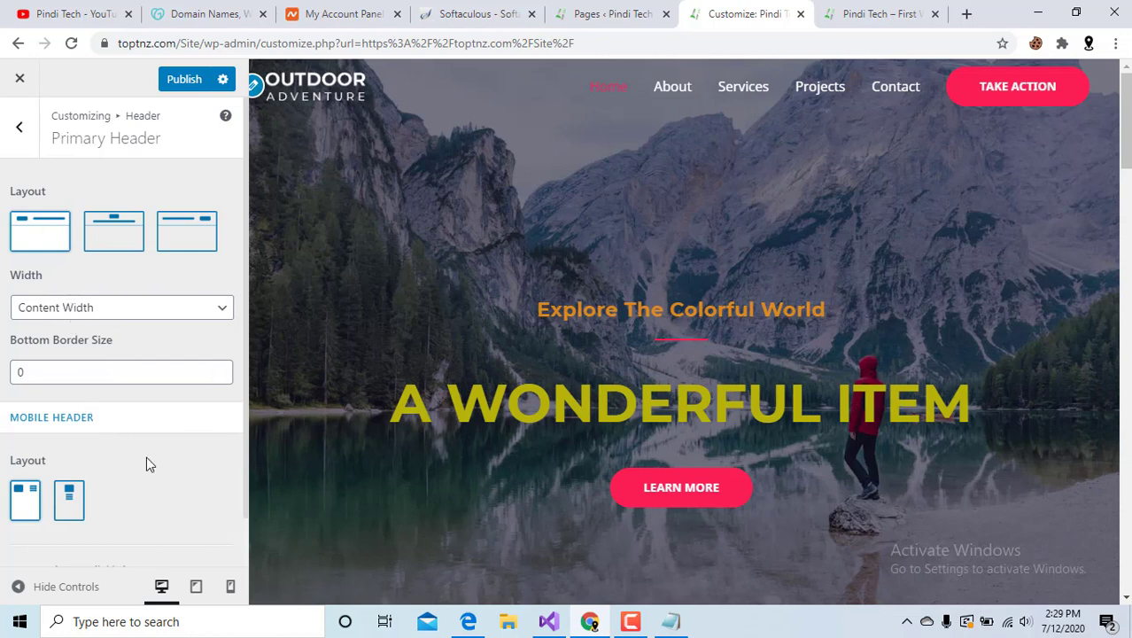
{"action": "scroll", "coordinate": [146, 457], "scroll_direction": "down", "scroll_amount": 1}
{"action": "scroll", "coordinate": [45, 168], "scroll_direction": "up", "scroll_amount": 1}
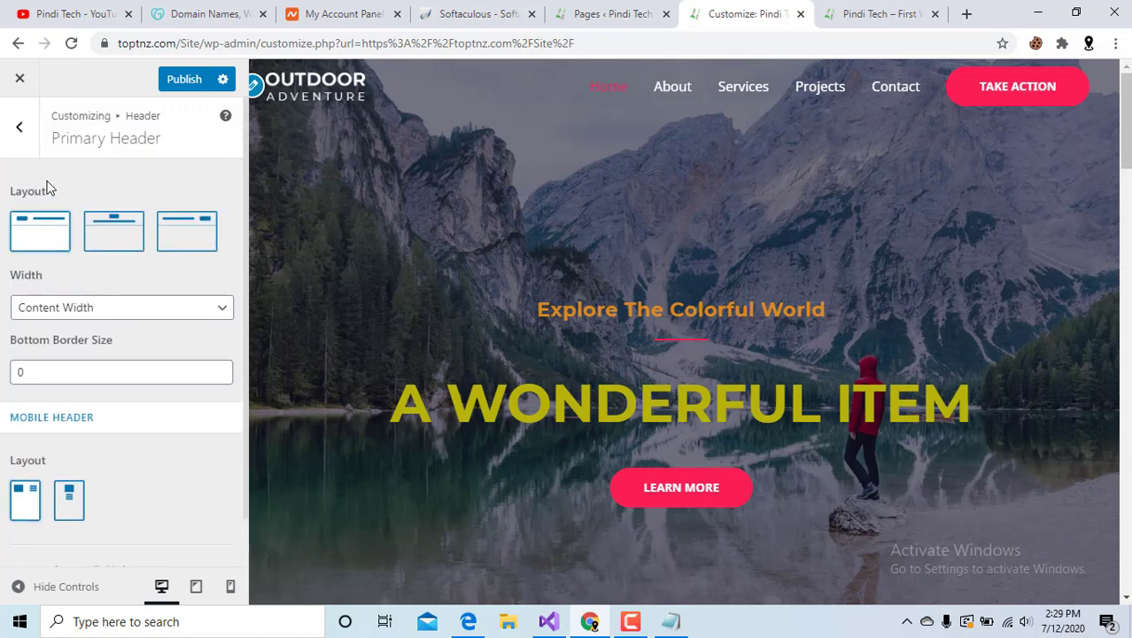
In Primary Menu settings, set Last Item in Menu to Search, replacing the Take Action button.
{"action": "left_click", "coordinate": [4, 122]}
{"action": "left_click", "coordinate": [106, 263]}
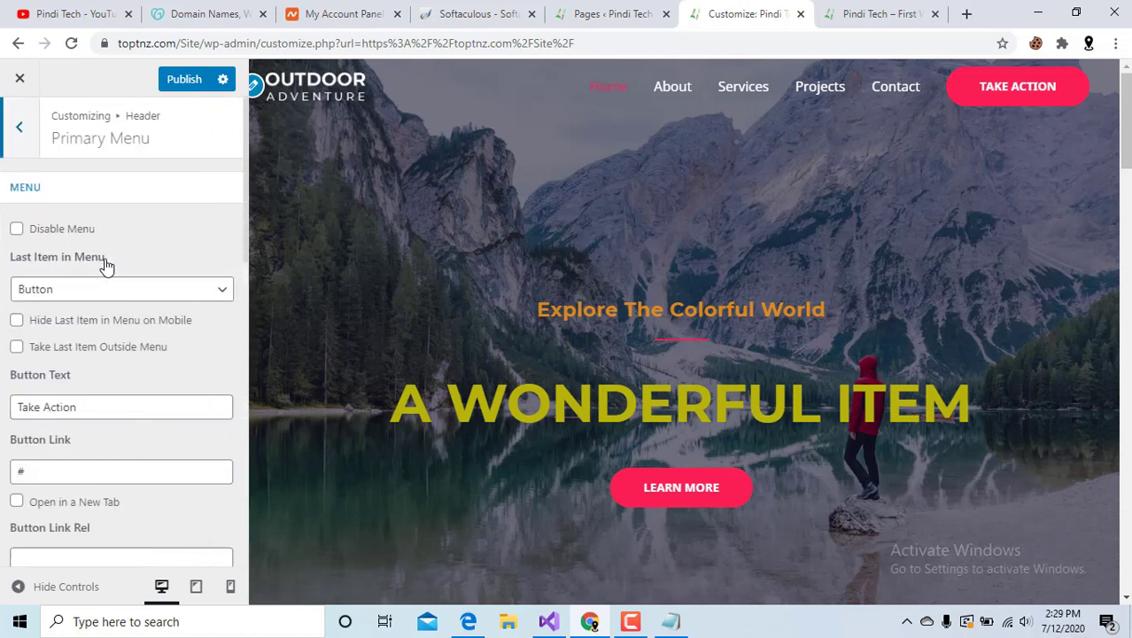
{"action": "scroll", "coordinate": [182, 236], "scroll_direction": "down", "scroll_amount": 2}
{"action": "scroll", "coordinate": [181, 232], "scroll_direction": "up", "scroll_amount": 2}
{"action": "left_click", "coordinate": [63, 231]}
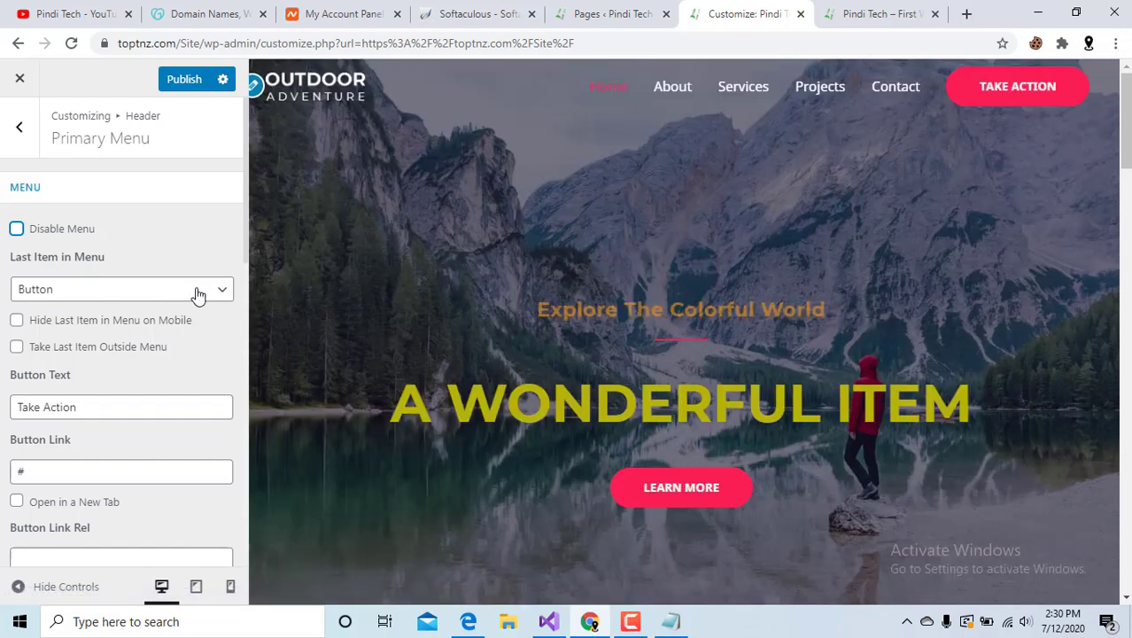
{"action": "left_click", "coordinate": [198, 293]}
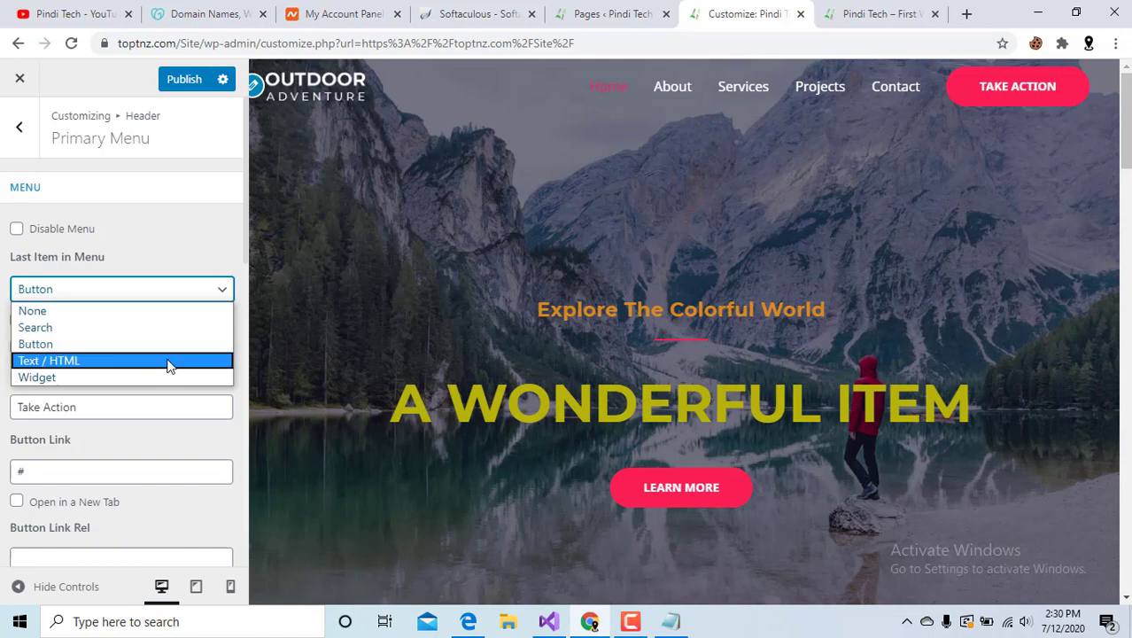
{"action": "left_click", "coordinate": [180, 328]}
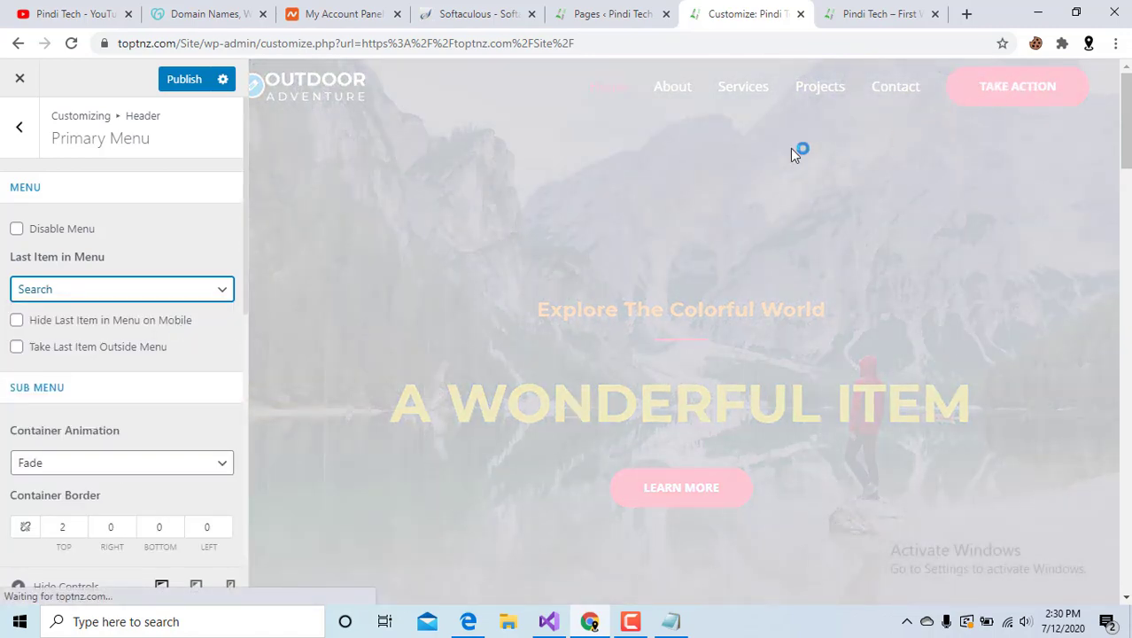
{"action": "scroll", "coordinate": [160, 337], "scroll_direction": "down", "scroll_amount": 1}
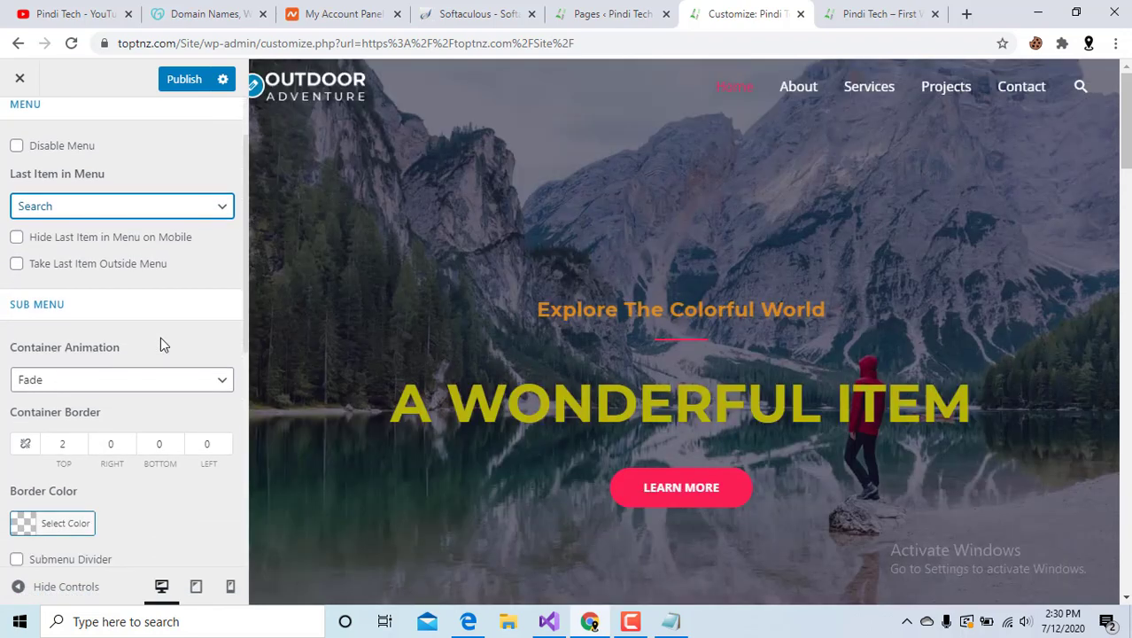
{"action": "scroll", "coordinate": [160, 337], "scroll_direction": "down", "scroll_amount": 4}
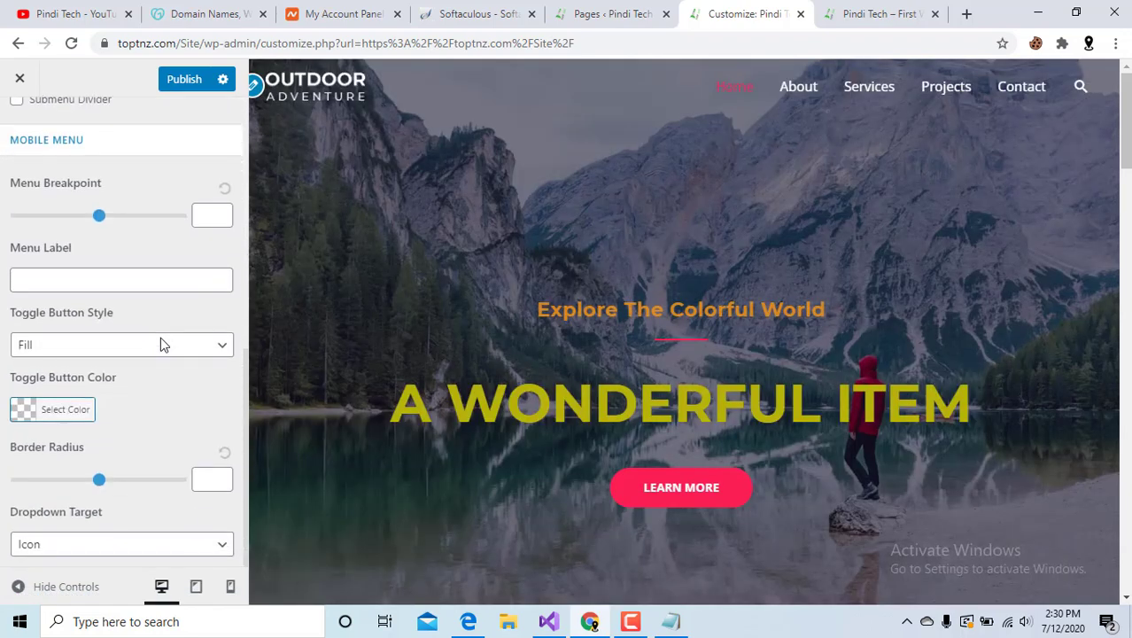
{"action": "scroll", "coordinate": [160, 336], "scroll_direction": "up", "scroll_amount": 5}
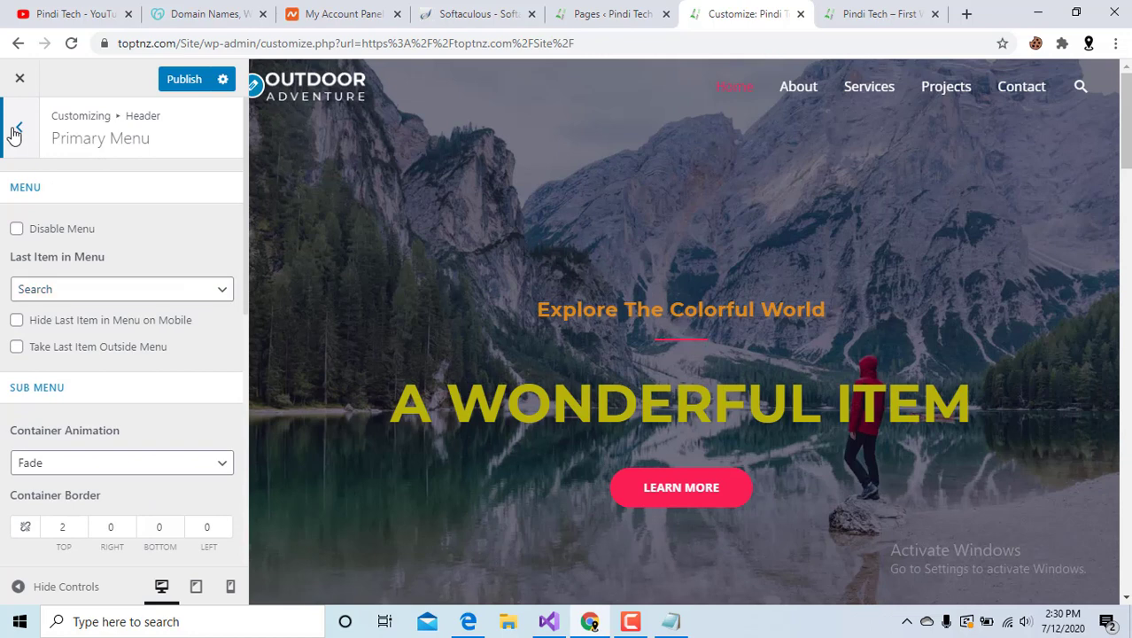
{"action": "left_click", "coordinate": [19, 127]}
Try the section-bg-img hiker image as the transparent header logo.
{"action": "left_click", "coordinate": [183, 298]}
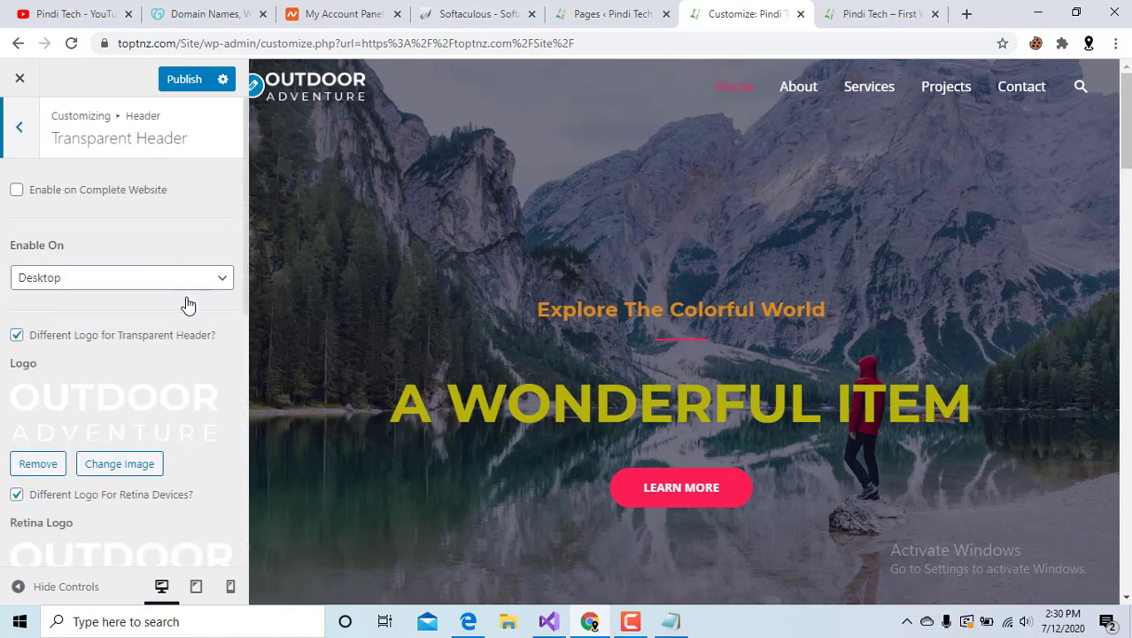
{"action": "scroll", "coordinate": [176, 295], "scroll_direction": "down", "scroll_amount": 2}
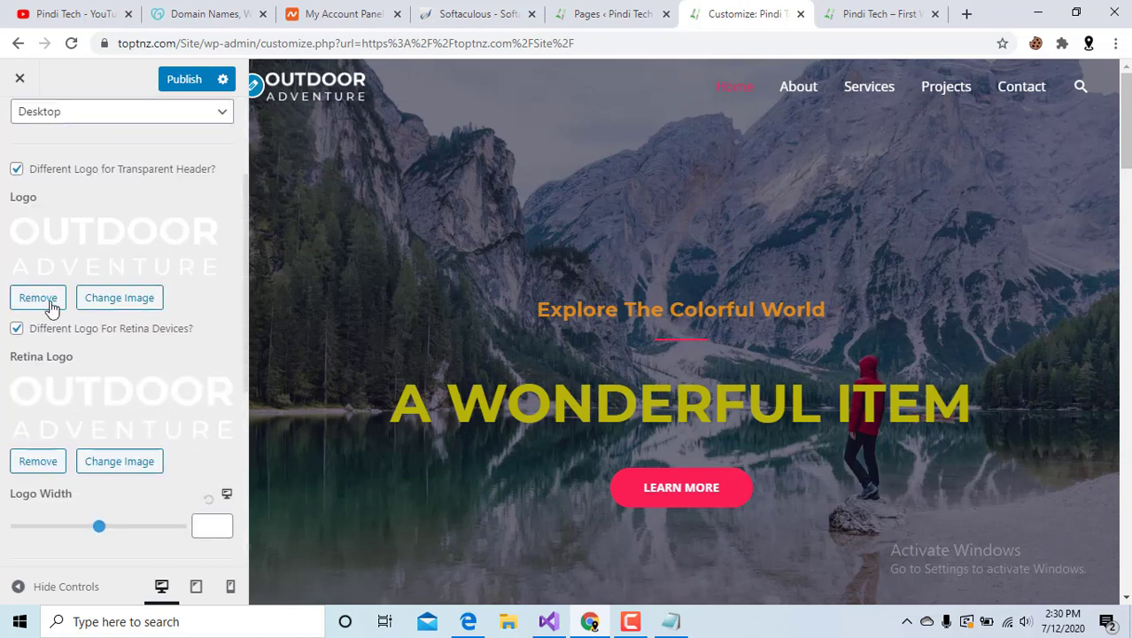
{"action": "left_click", "coordinate": [115, 301]}
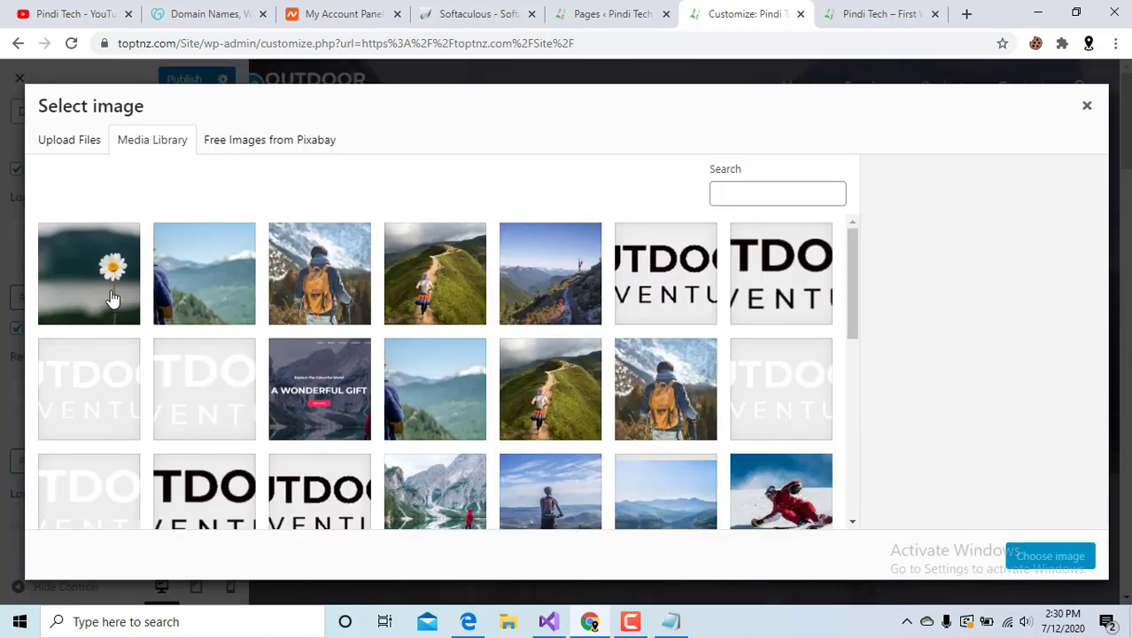
{"action": "left_click", "coordinate": [69, 145]}
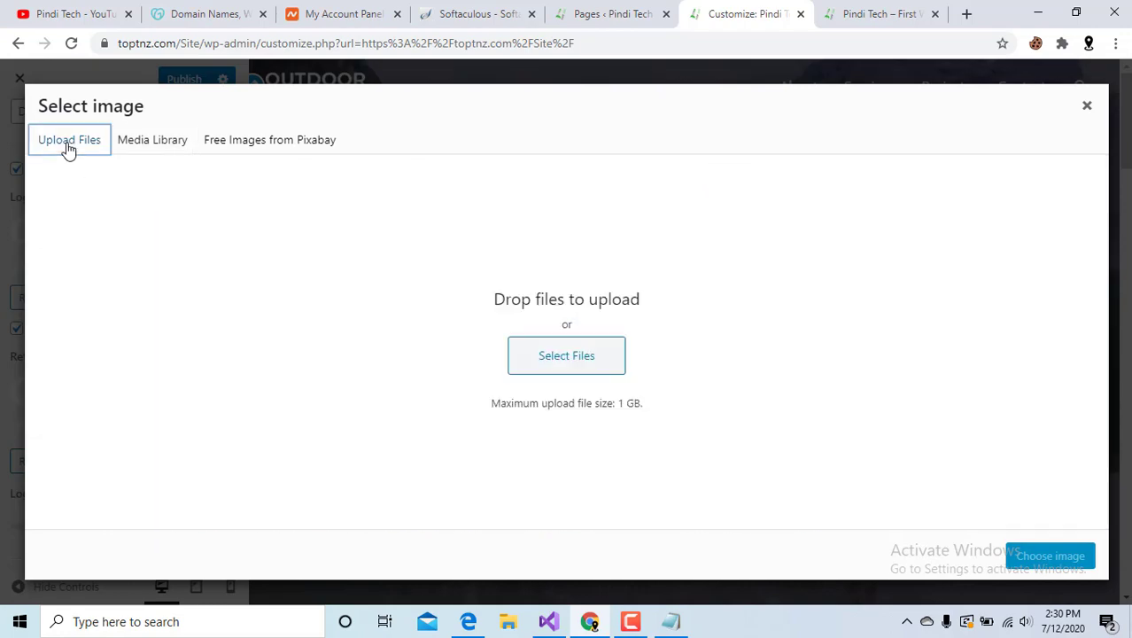
{"action": "left_click", "coordinate": [131, 144]}
{"action": "scroll", "coordinate": [235, 319], "scroll_direction": "down", "scroll_amount": 10}
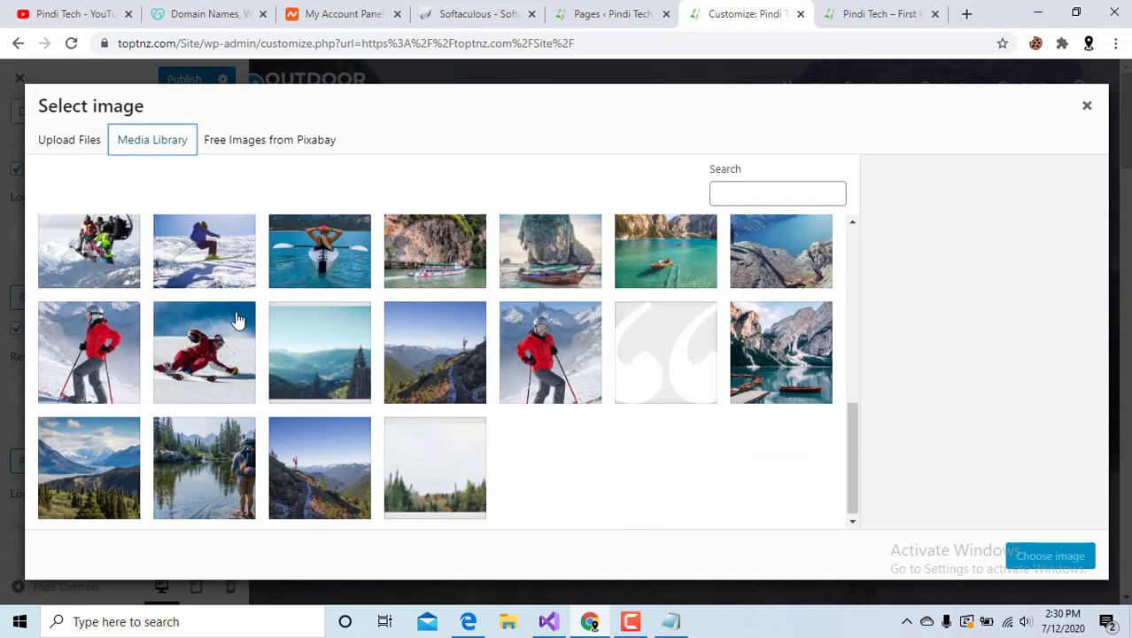
{"action": "scroll", "coordinate": [238, 319], "scroll_direction": "up", "scroll_amount": 8}
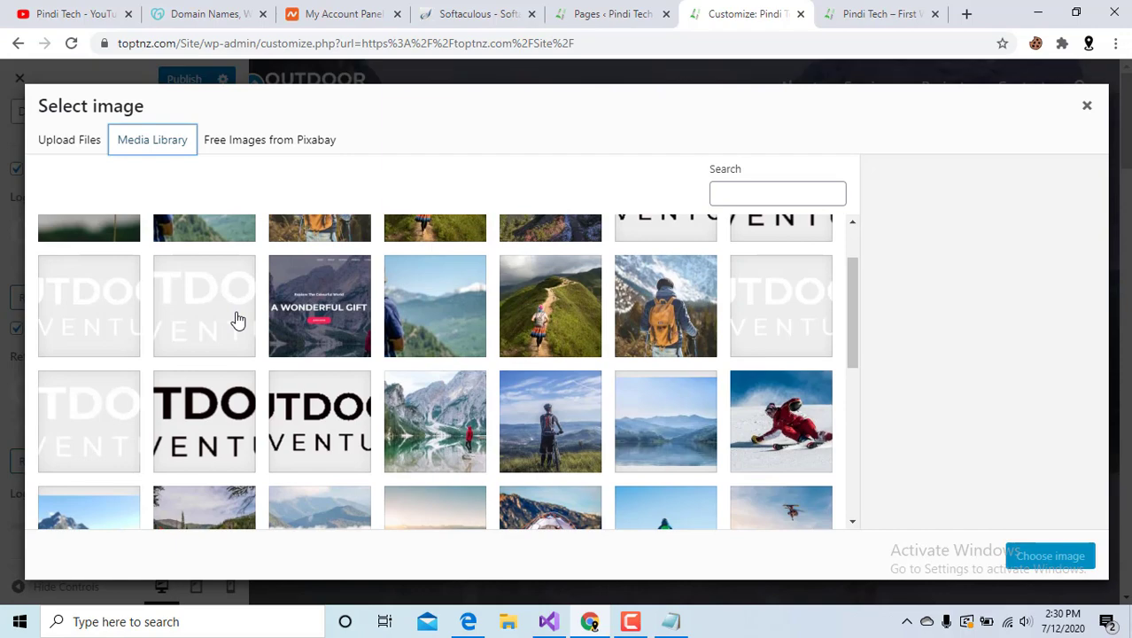
{"action": "scroll", "coordinate": [237, 319], "scroll_direction": "down", "scroll_amount": 3}
{"action": "scroll", "coordinate": [238, 319], "scroll_direction": "down", "scroll_amount": 2}
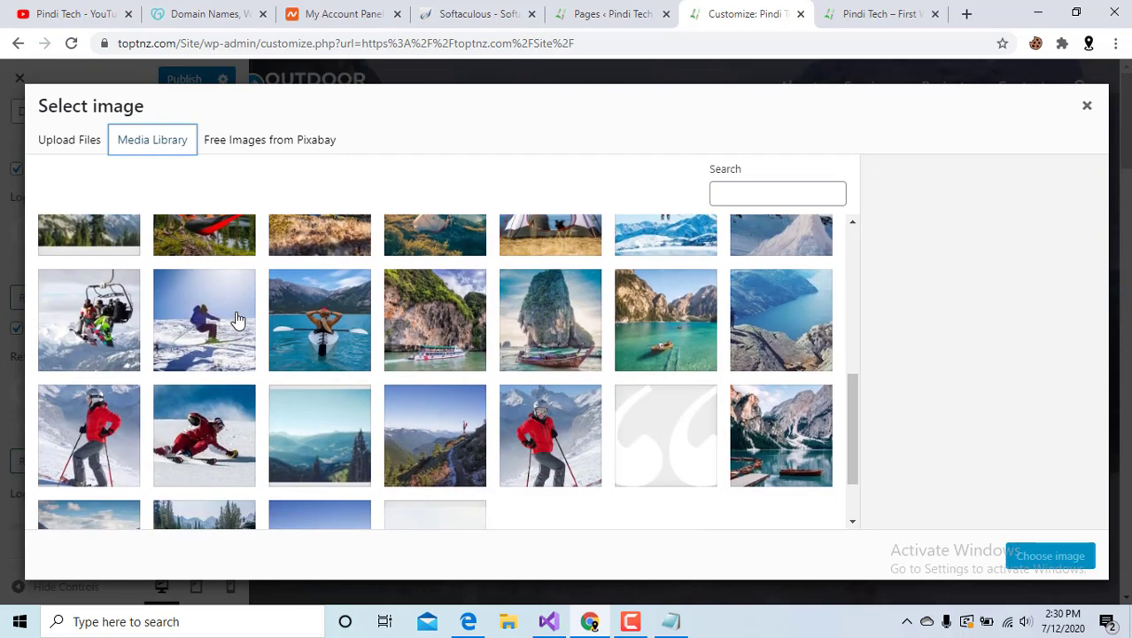
{"action": "scroll", "coordinate": [237, 318], "scroll_direction": "up", "scroll_amount": 3}
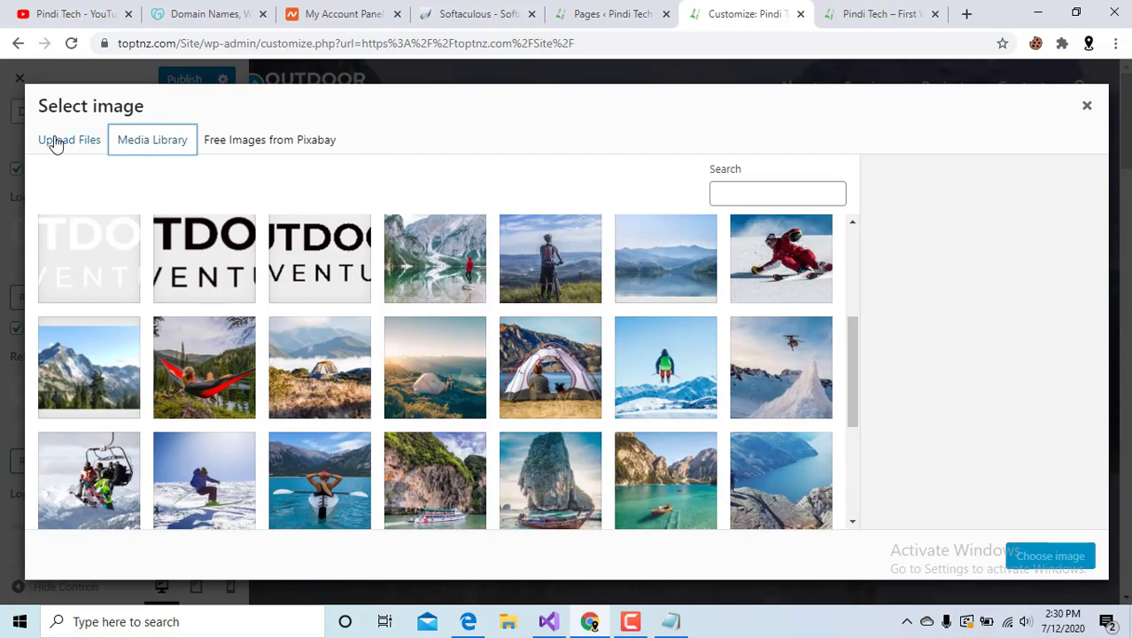
{"action": "scroll", "coordinate": [280, 345], "scroll_direction": "up", "scroll_amount": 2}
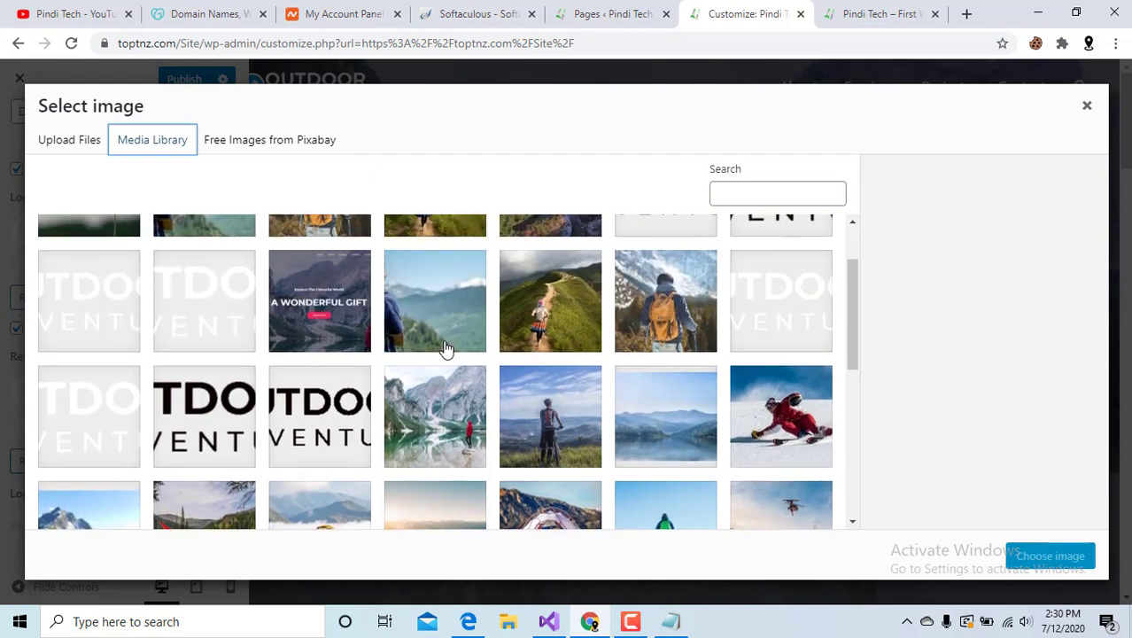
{"action": "left_click", "coordinate": [445, 316]}
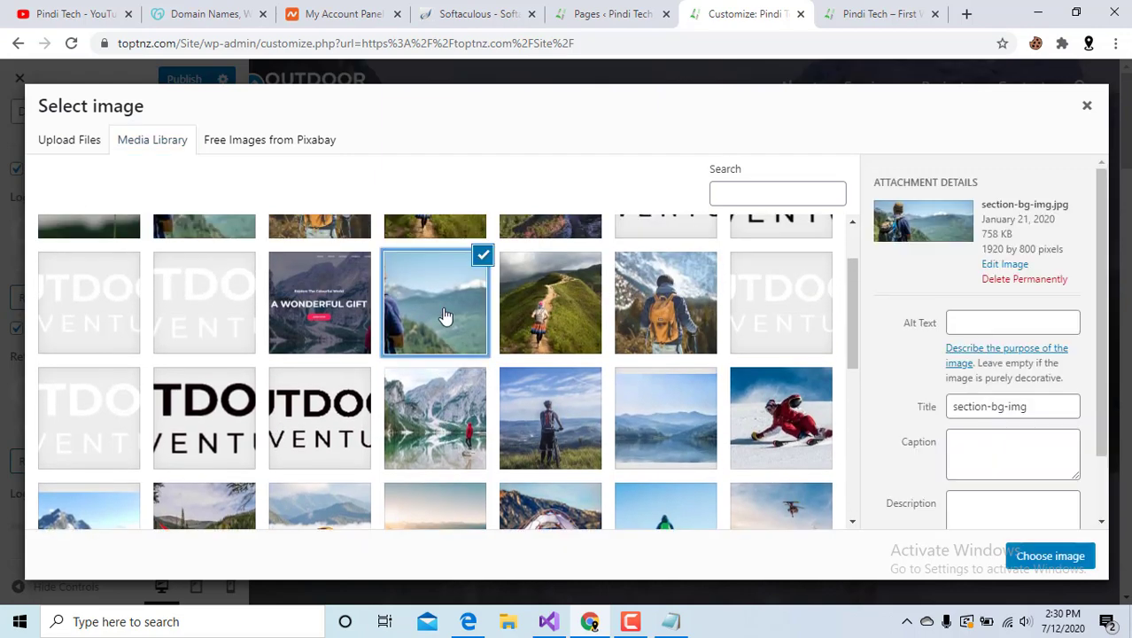
{"action": "left_click", "coordinate": [1049, 556]}
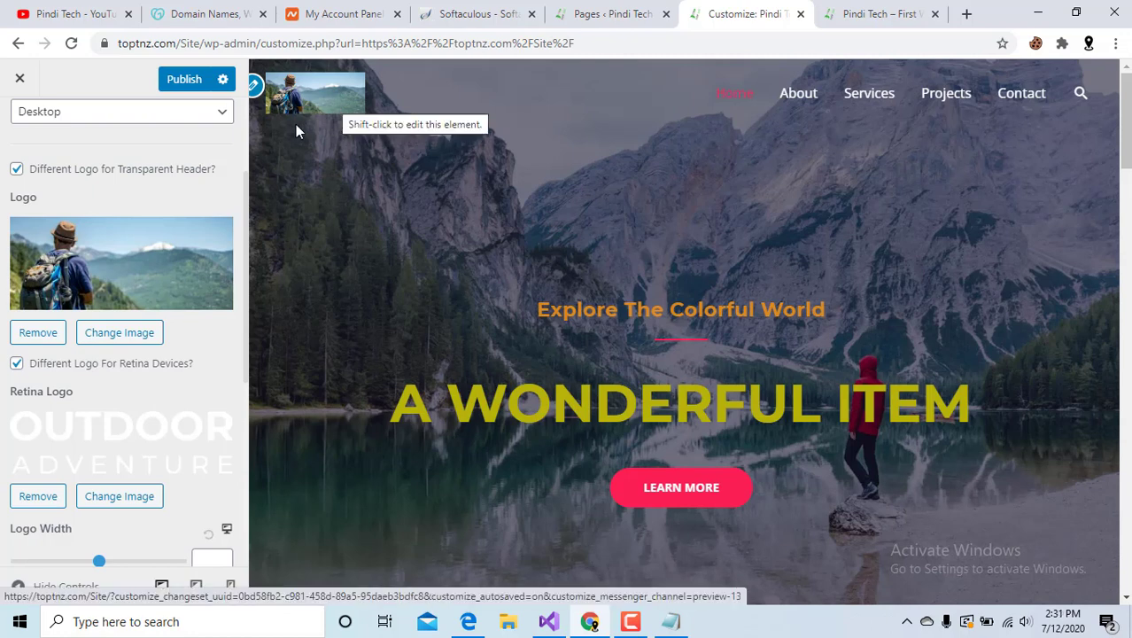
Replace the transparent header logo with white-logo.png from the Media Library.
{"action": "left_click", "coordinate": [113, 333]}
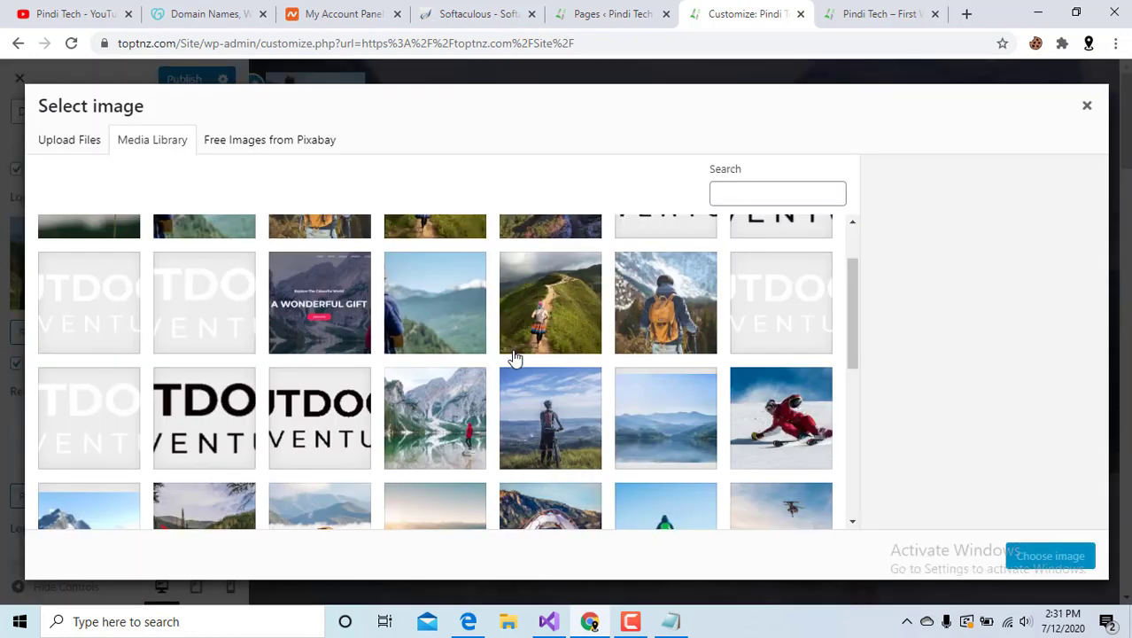
{"action": "scroll", "coordinate": [545, 354], "scroll_direction": "up", "scroll_amount": 1}
{"action": "scroll", "coordinate": [545, 354], "scroll_direction": "down", "scroll_amount": 4}
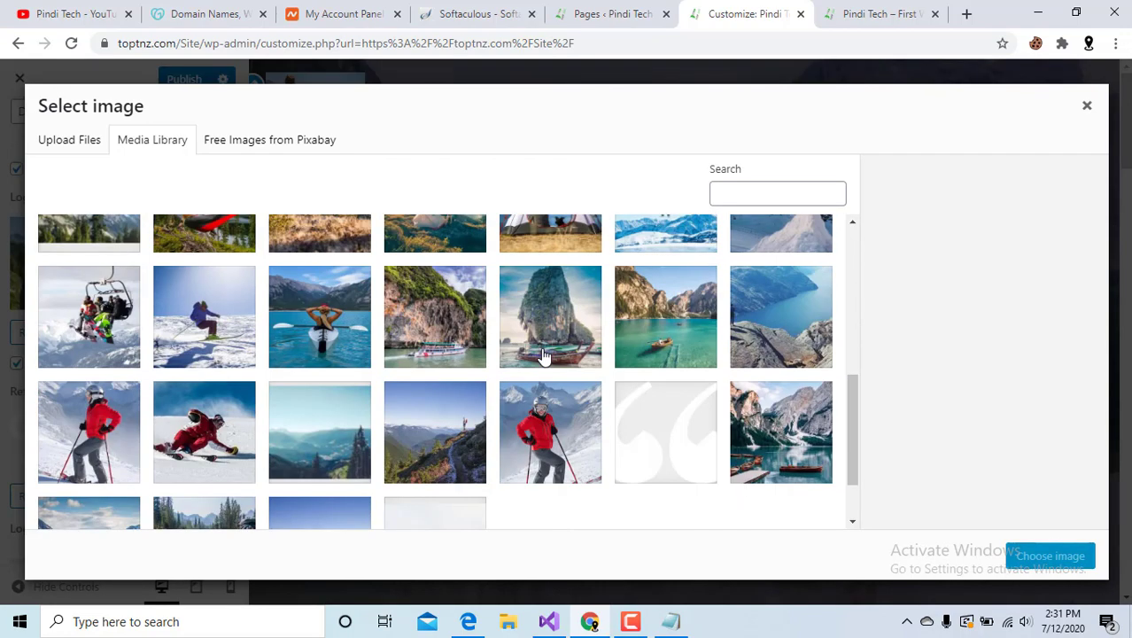
{"action": "scroll", "coordinate": [836, 306], "scroll_direction": "up", "scroll_amount": 5}
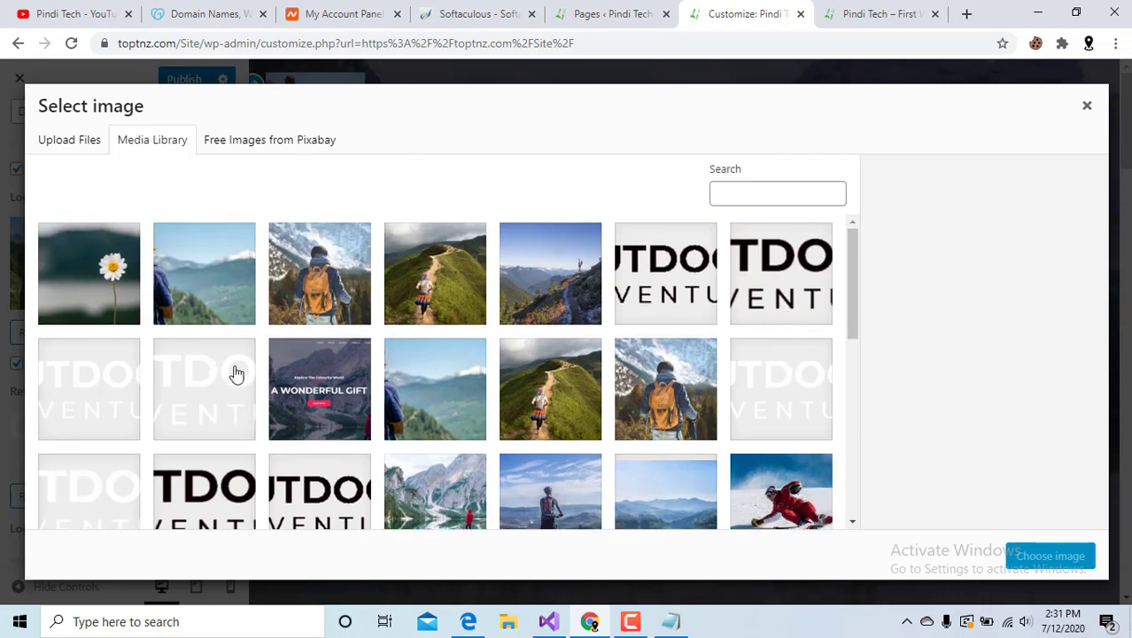
{"action": "left_click", "coordinate": [86, 386]}
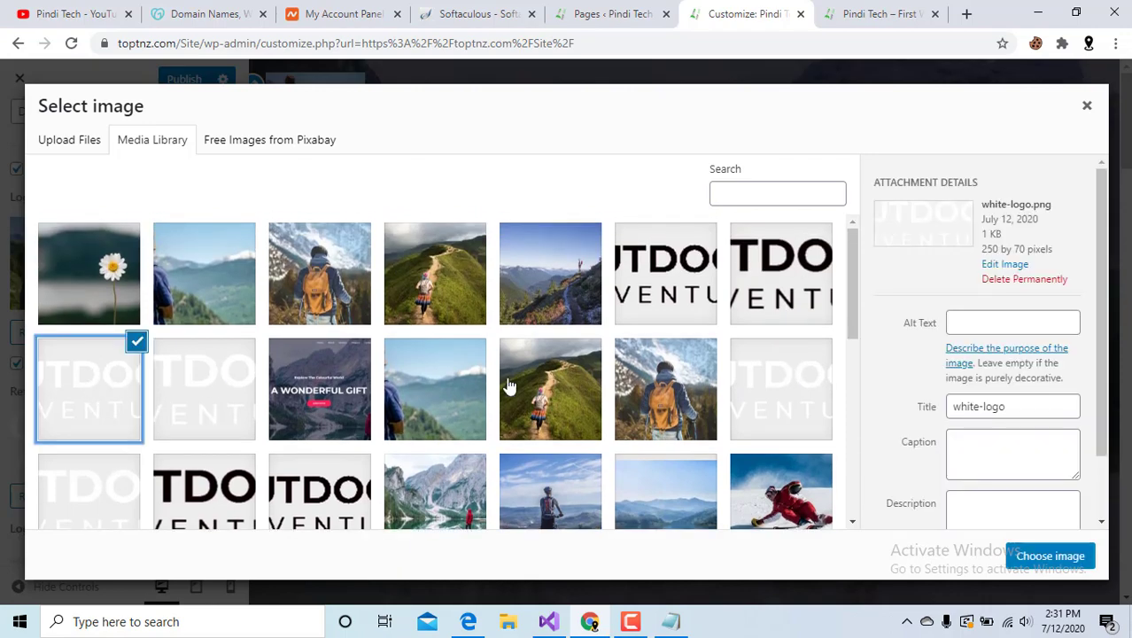
{"action": "left_click", "coordinate": [1045, 556]}
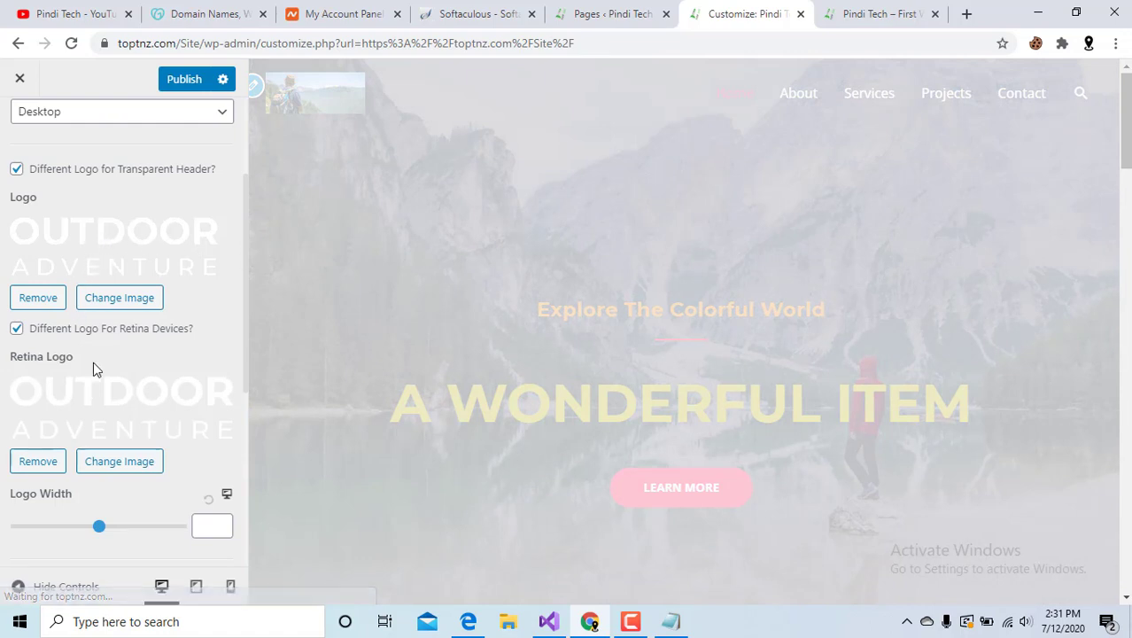
{"action": "scroll", "coordinate": [95, 365], "scroll_direction": "down", "scroll_amount": 2}
After trying a thick yellow border, set bottom border size 0 and colour white (#ffffff).
{"action": "scroll", "coordinate": [95, 369], "scroll_direction": "down", "scroll_amount": 2}
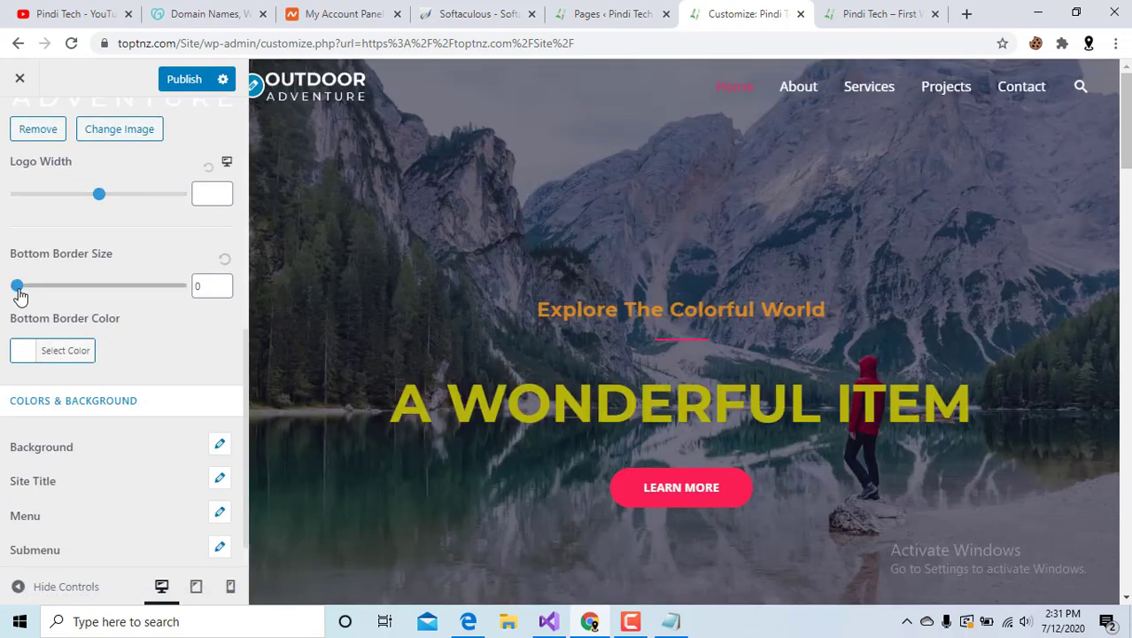
{"action": "mouse_move", "coordinate": [18, 286]}
{"action": "left_mouse_down"}
{"action": "mouse_move", "coordinate": [195, 286]}
{"action": "mouse_move", "coordinate": [13, 287]}
{"action": "mouse_move", "coordinate": [119, 287]}
{"action": "mouse_move", "coordinate": [3, 299]}
{"action": "left_mouse_up"}
{"action": "left_click", "coordinate": [23, 356]}
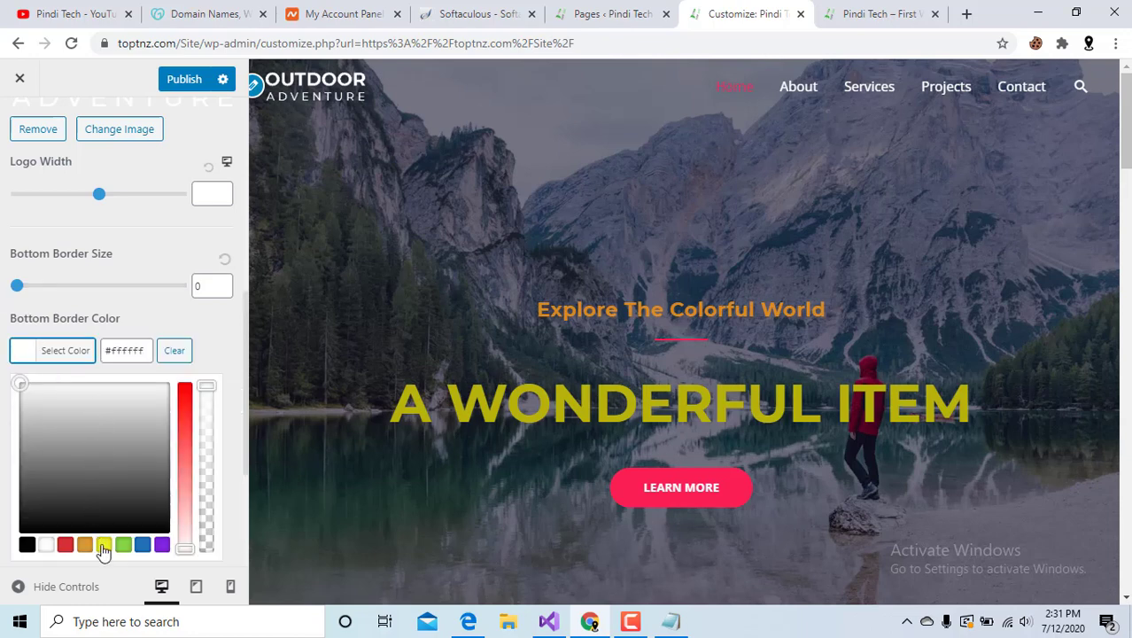
{"action": "left_click", "coordinate": [103, 545]}
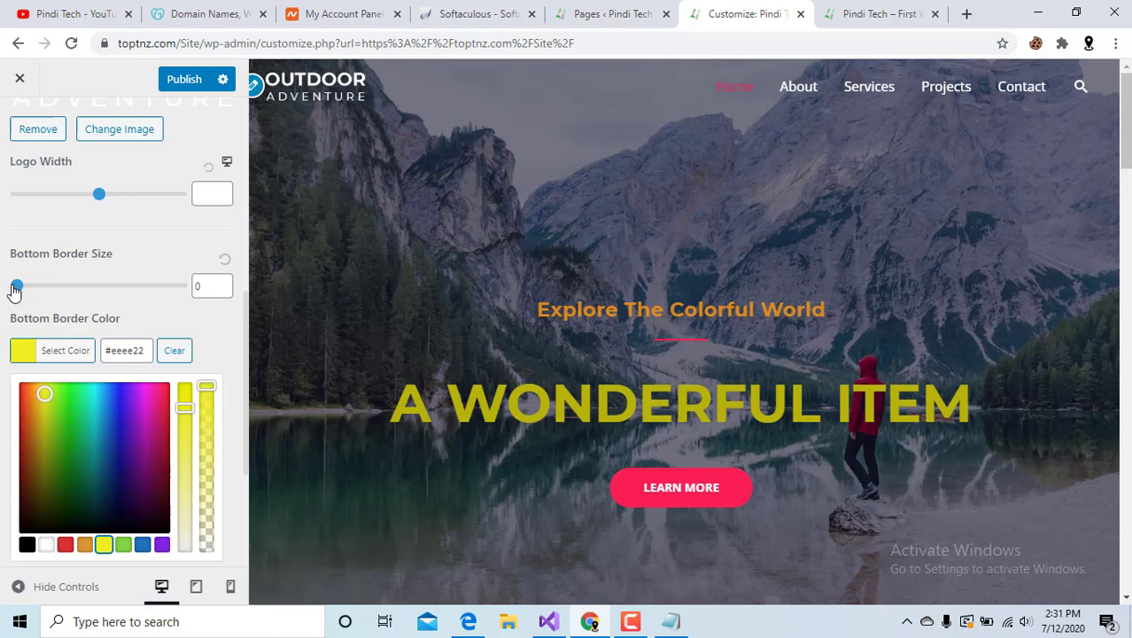
{"action": "mouse_move", "coordinate": [17, 285]}
{"action": "left_mouse_down"}
{"action": "mouse_move", "coordinate": [80, 287]}
{"action": "mouse_move", "coordinate": [18, 294]}
{"action": "left_mouse_up"}
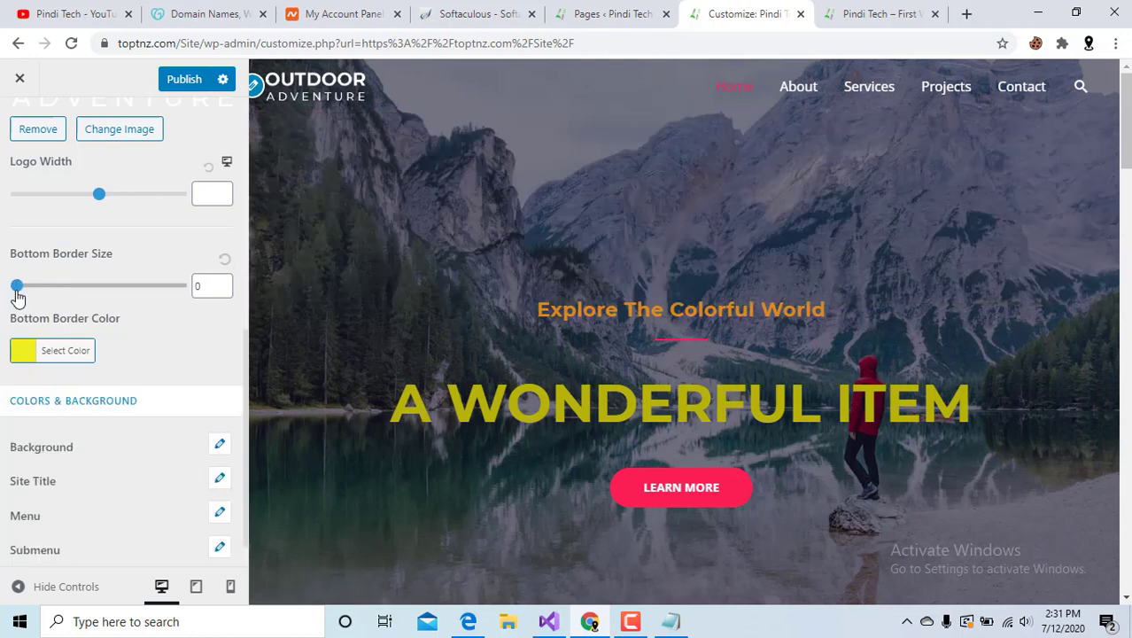
{"action": "left_click", "coordinate": [29, 353]}
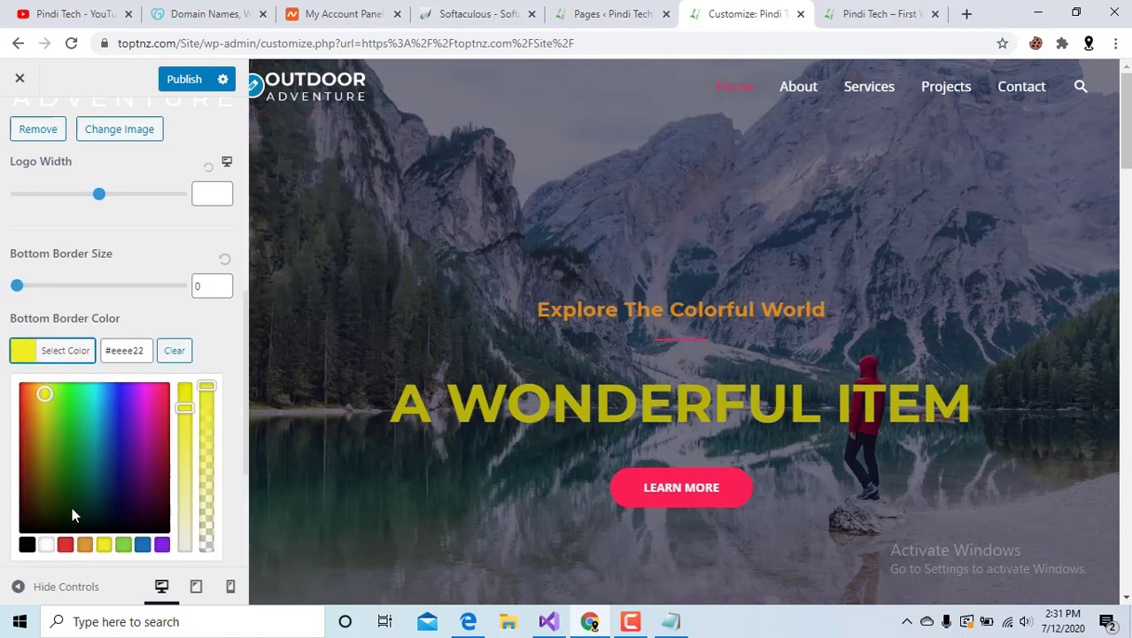
{"action": "left_click", "coordinate": [179, 354]}
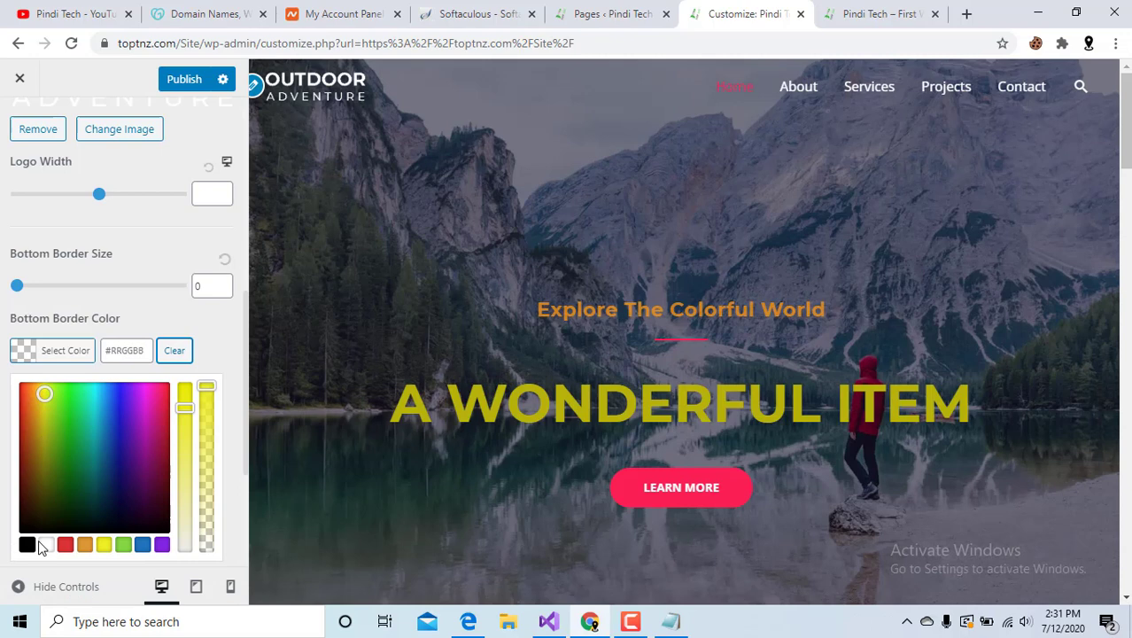
{"action": "left_click", "coordinate": [46, 543]}
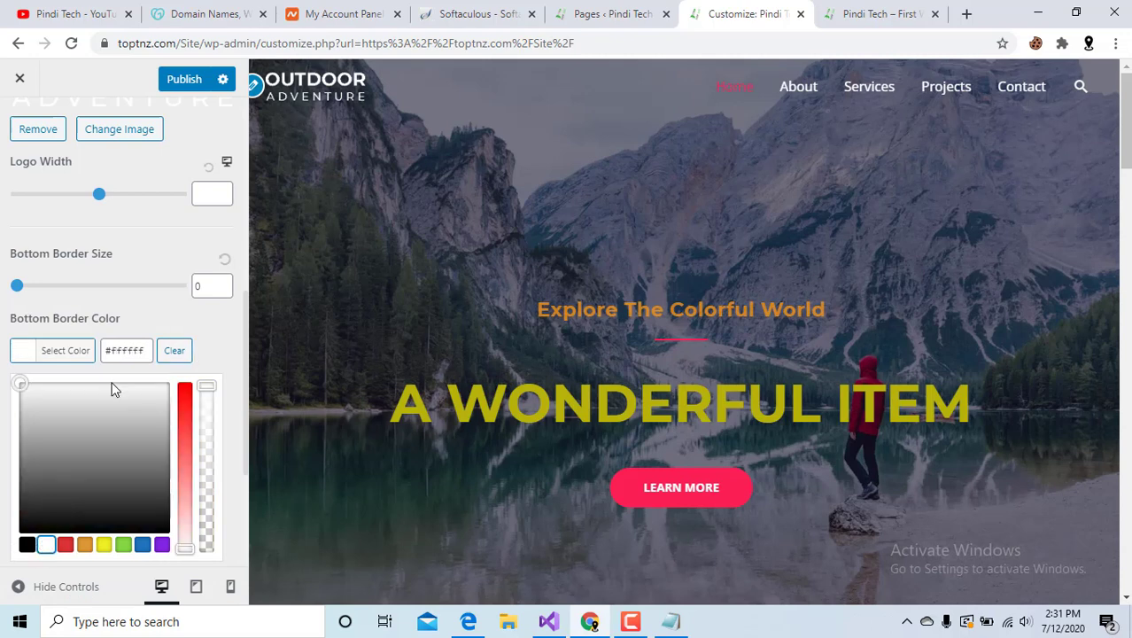
{"action": "left_click", "coordinate": [133, 303]}
{"action": "scroll", "coordinate": [127, 348], "scroll_direction": "down", "scroll_amount": 1}
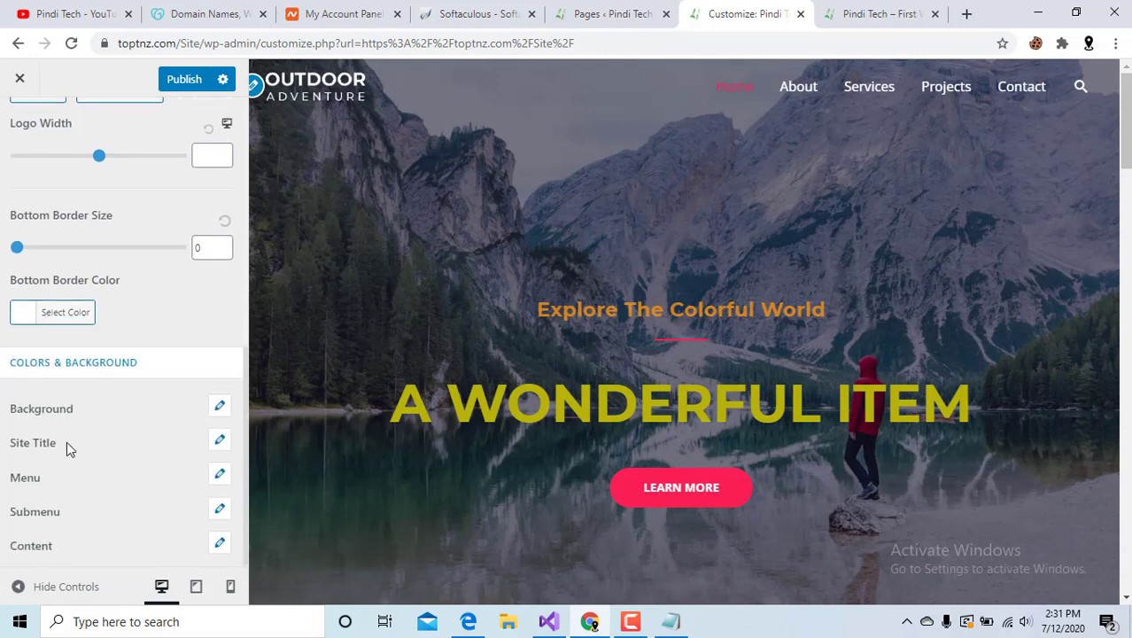
{"action": "left_click", "coordinate": [53, 418]}
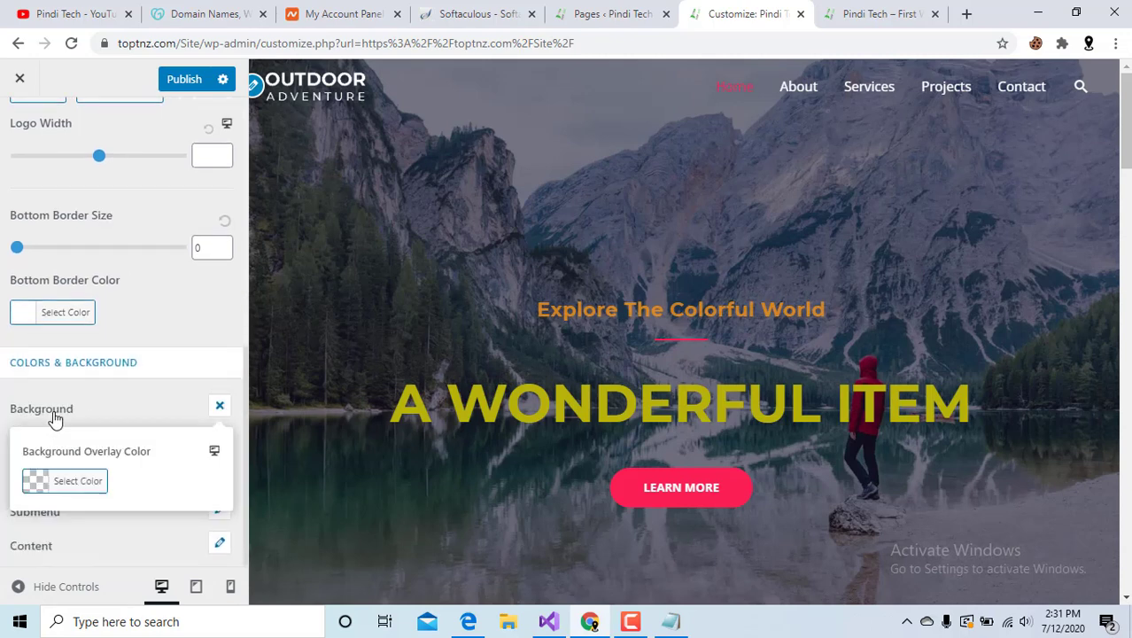
{"action": "left_click", "coordinate": [37, 487]}
{"action": "scroll", "coordinate": [118, 492], "scroll_direction": "down", "scroll_amount": 2}
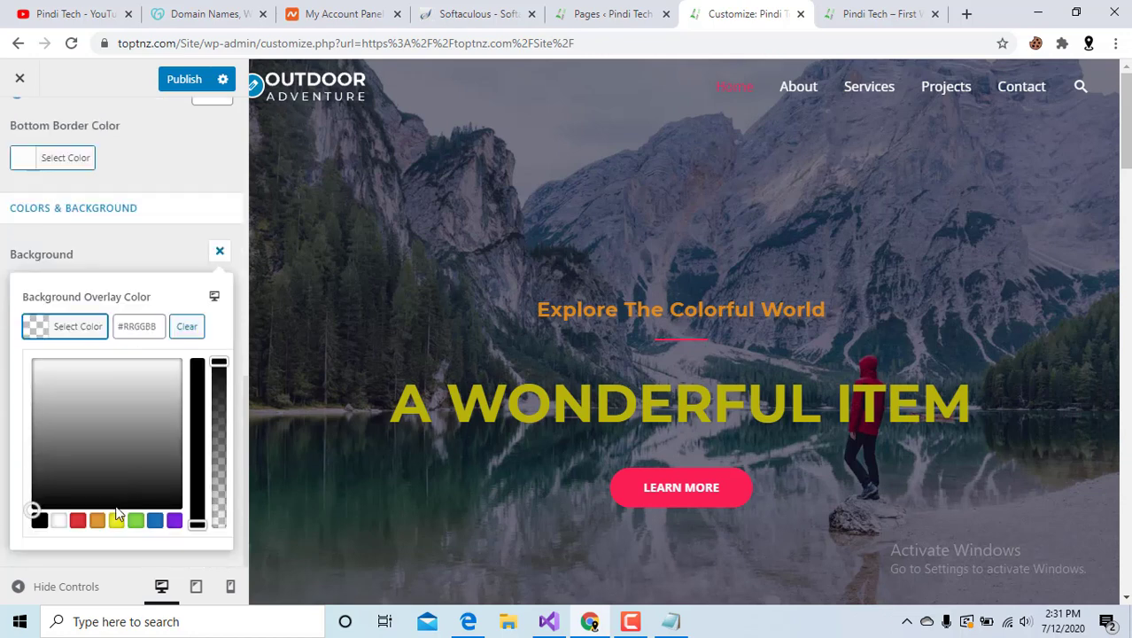
{"action": "left_click", "coordinate": [120, 521]}
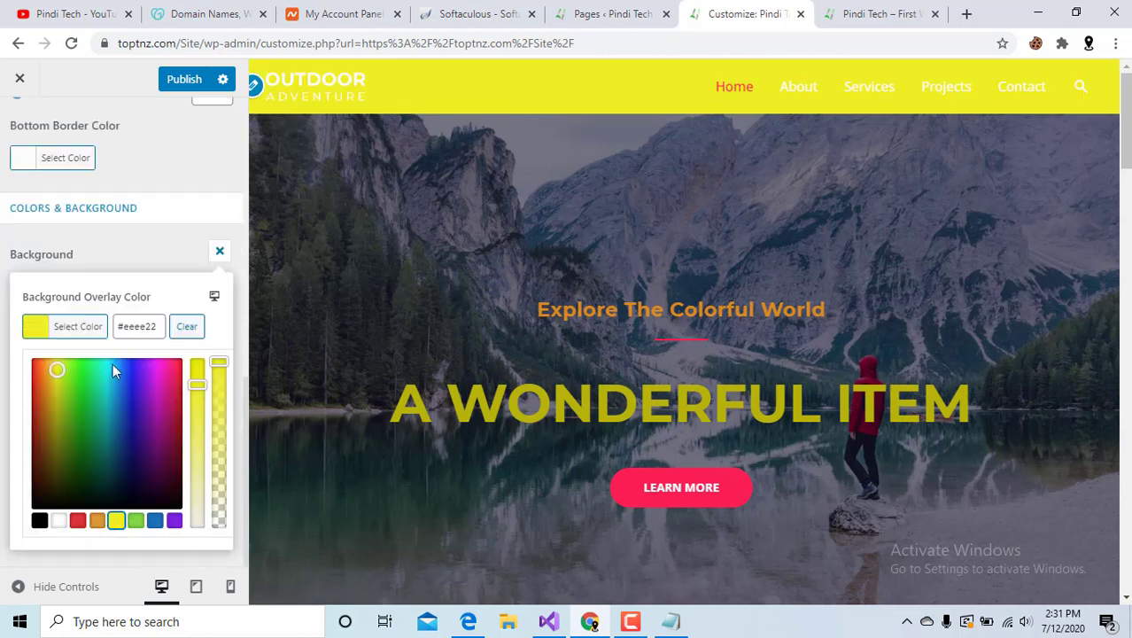
{"action": "left_click", "coordinate": [58, 521]}
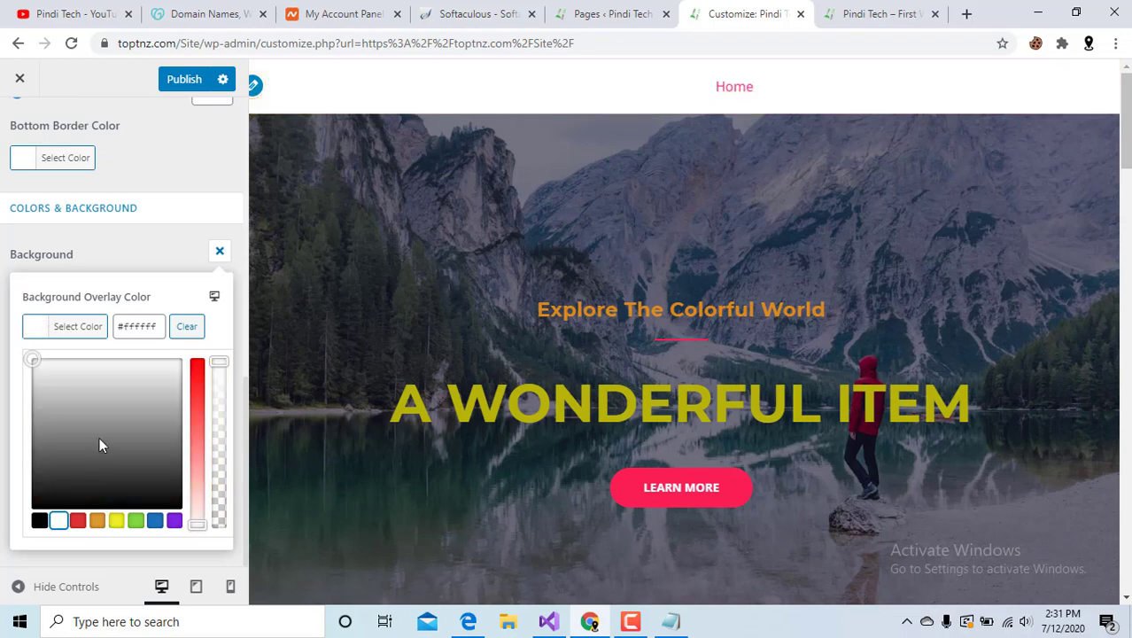
{"action": "left_click", "coordinate": [186, 327]}
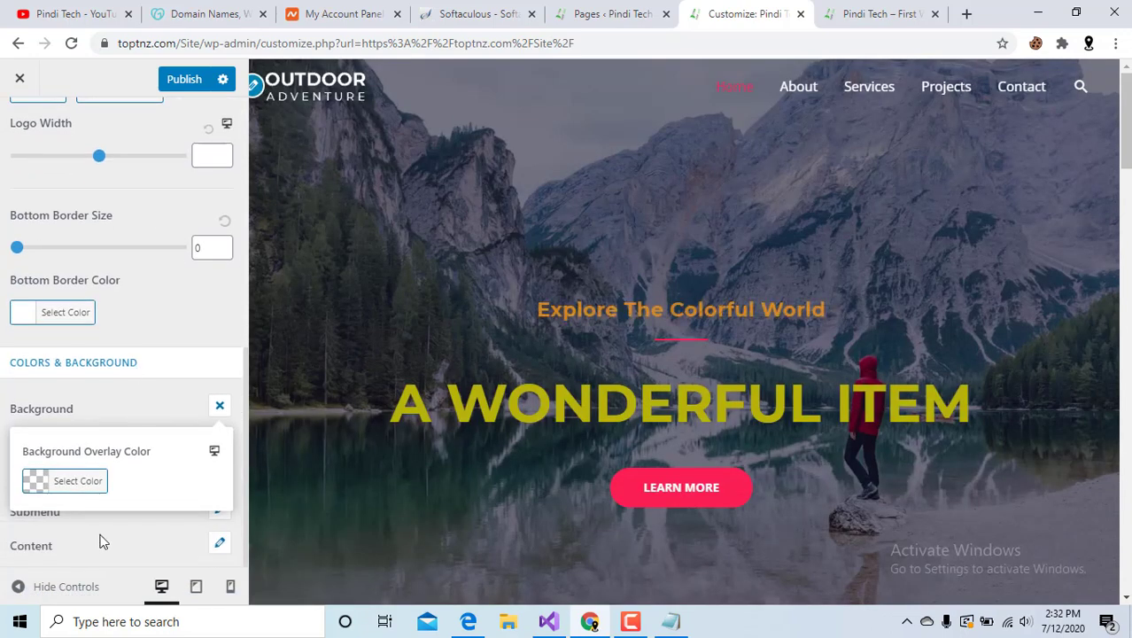
{"action": "left_click", "coordinate": [219, 407]}
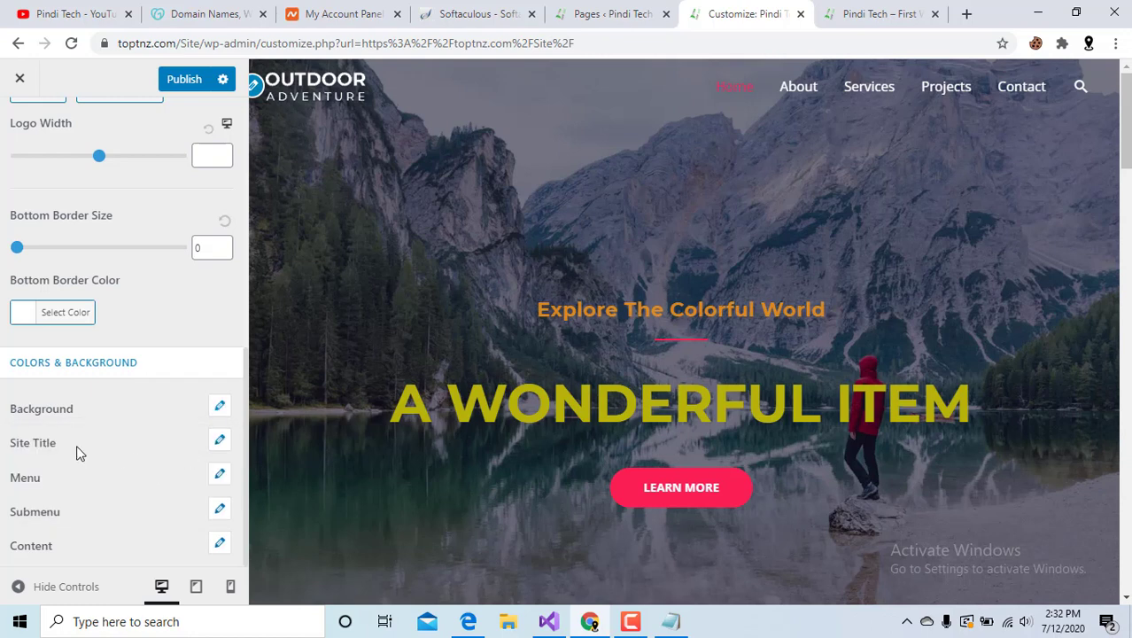
{"action": "left_click", "coordinate": [219, 440]}
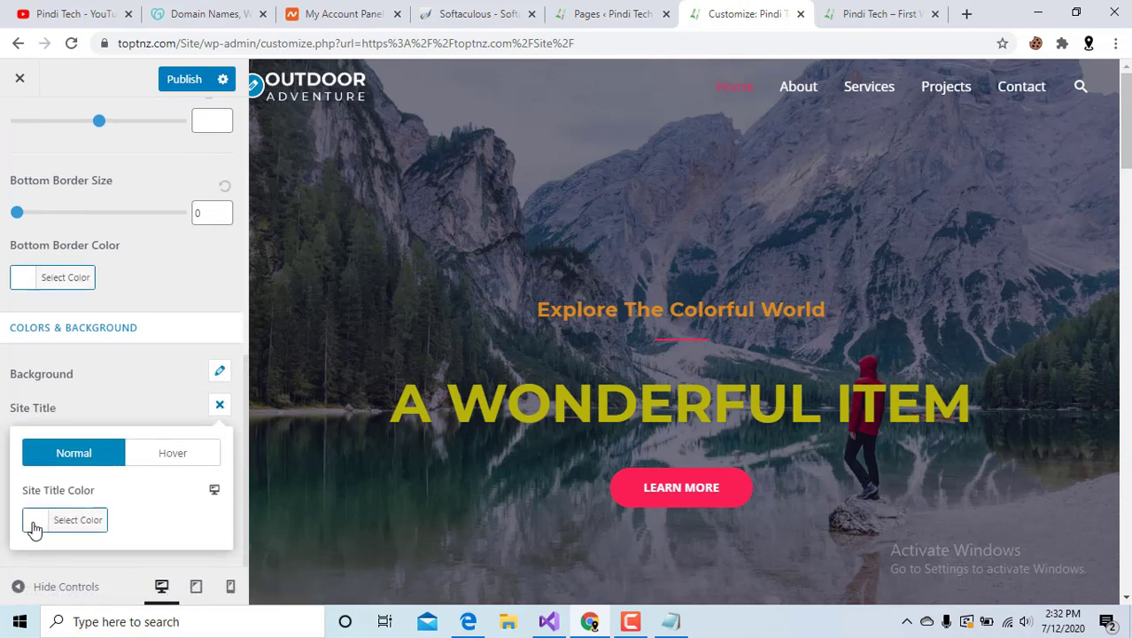
{"action": "left_click", "coordinate": [35, 522]}
{"action": "scroll", "coordinate": [123, 520], "scroll_direction": "down", "scroll_amount": 4}
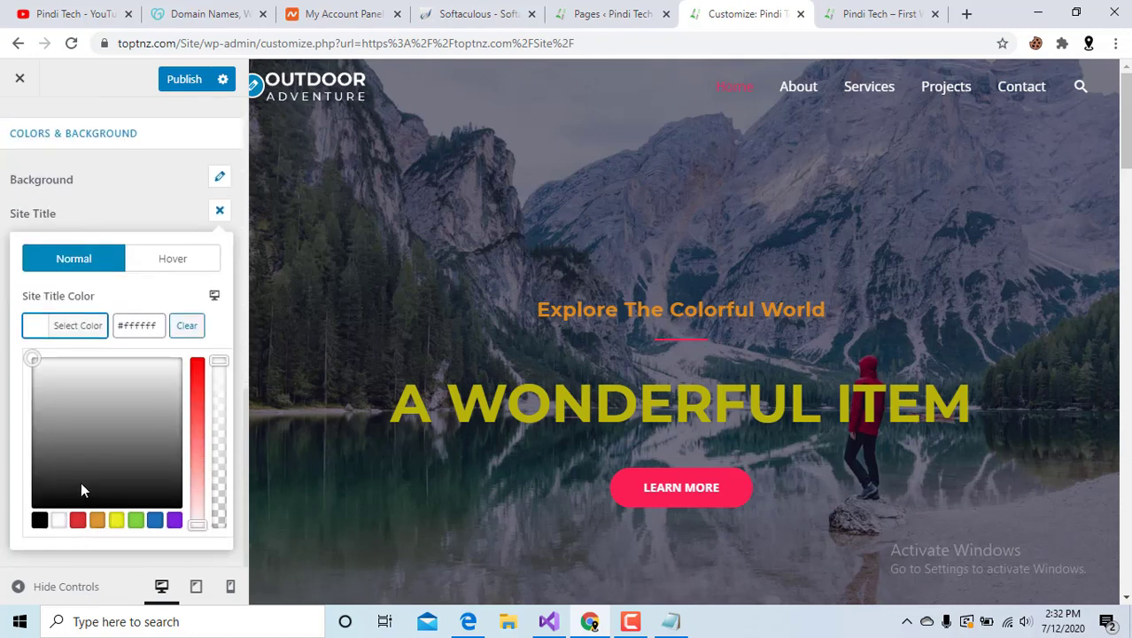
{"action": "left_click", "coordinate": [81, 483]}
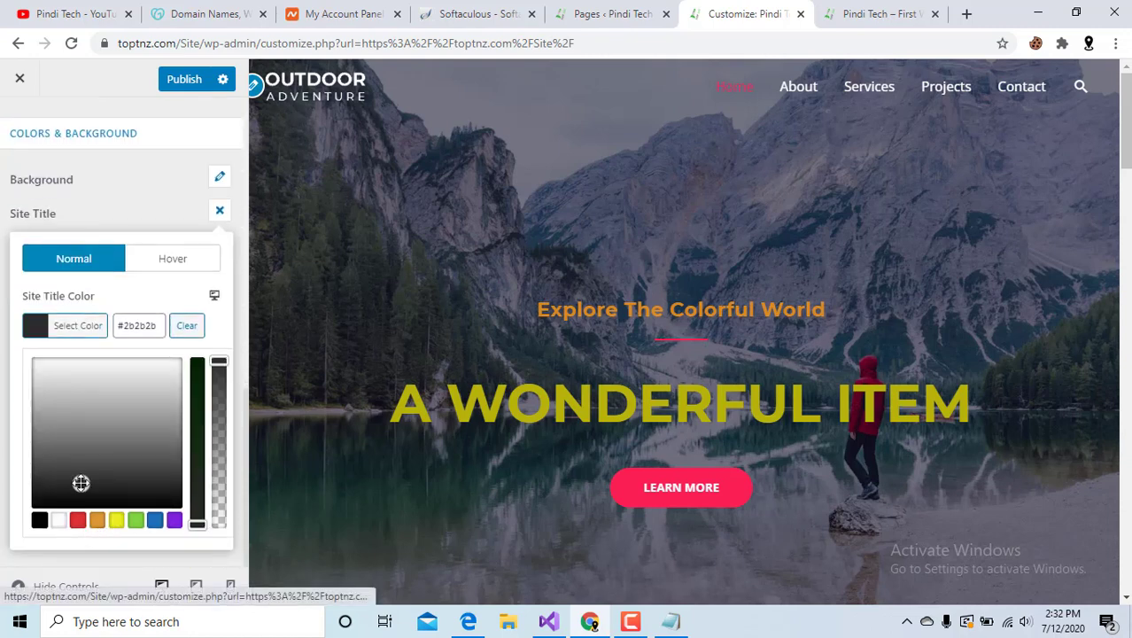
{"action": "left_click", "coordinate": [117, 520]}
{"action": "left_click", "coordinate": [186, 326]}
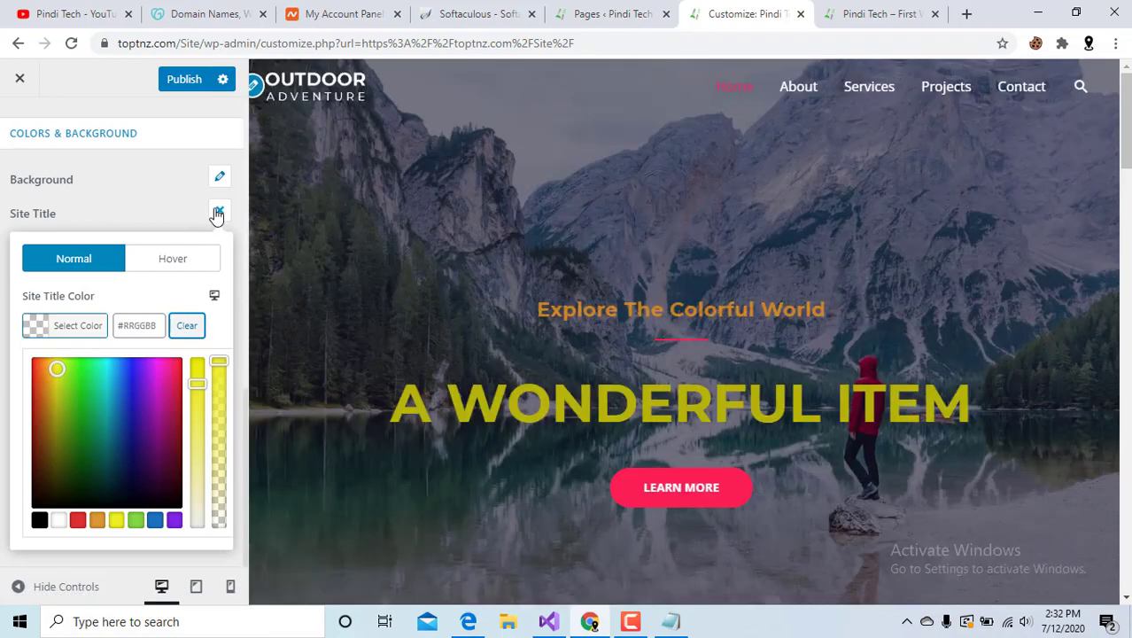
{"action": "left_click", "coordinate": [215, 214]}
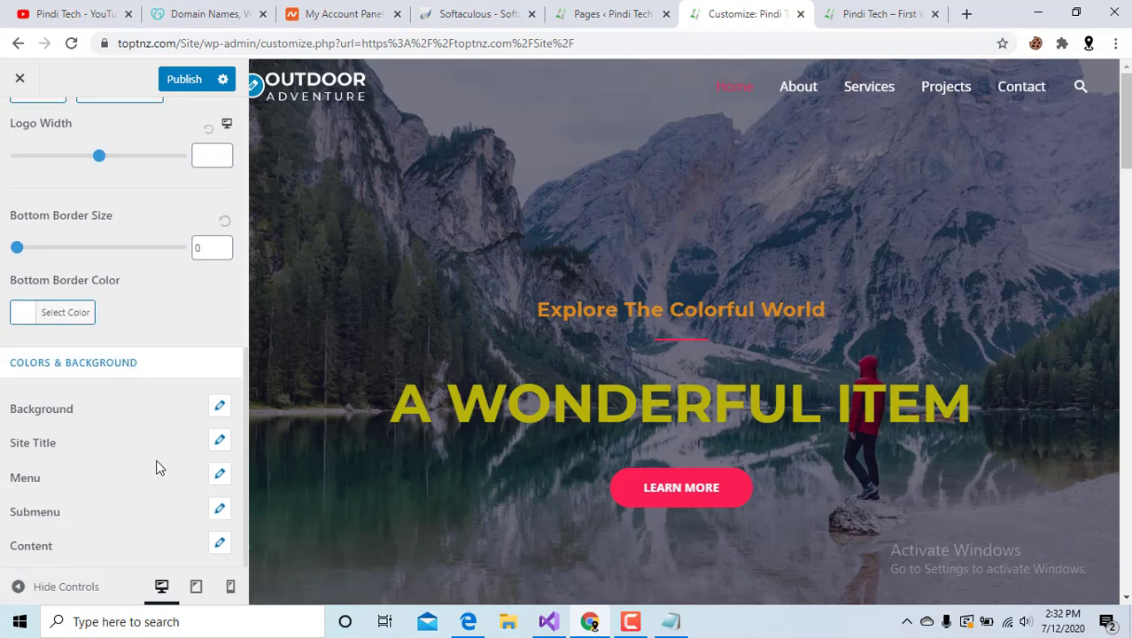
{"action": "left_click", "coordinate": [220, 474]}
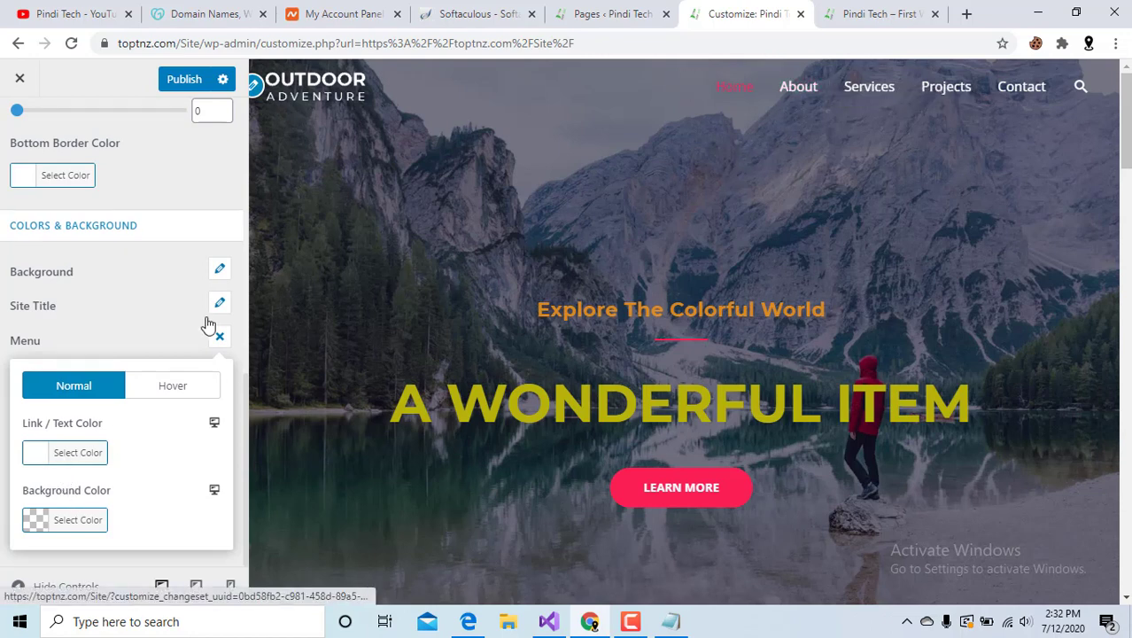
{"action": "left_click", "coordinate": [36, 463]}
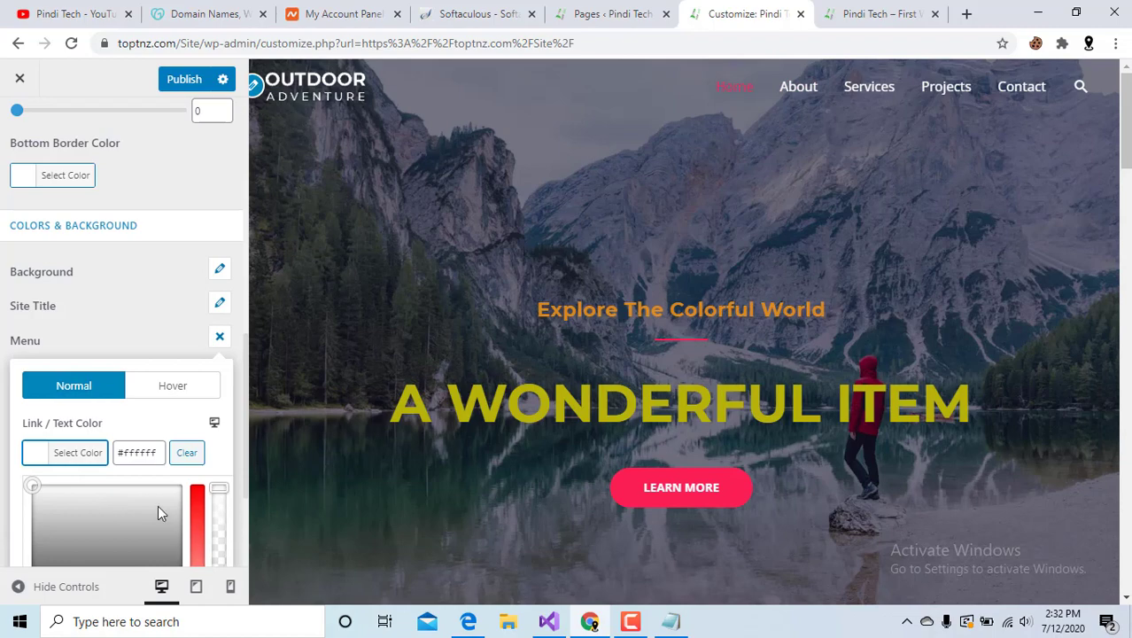
{"action": "scroll", "coordinate": [157, 504], "scroll_direction": "down", "scroll_amount": 2}
{"action": "left_click", "coordinate": [154, 453]}
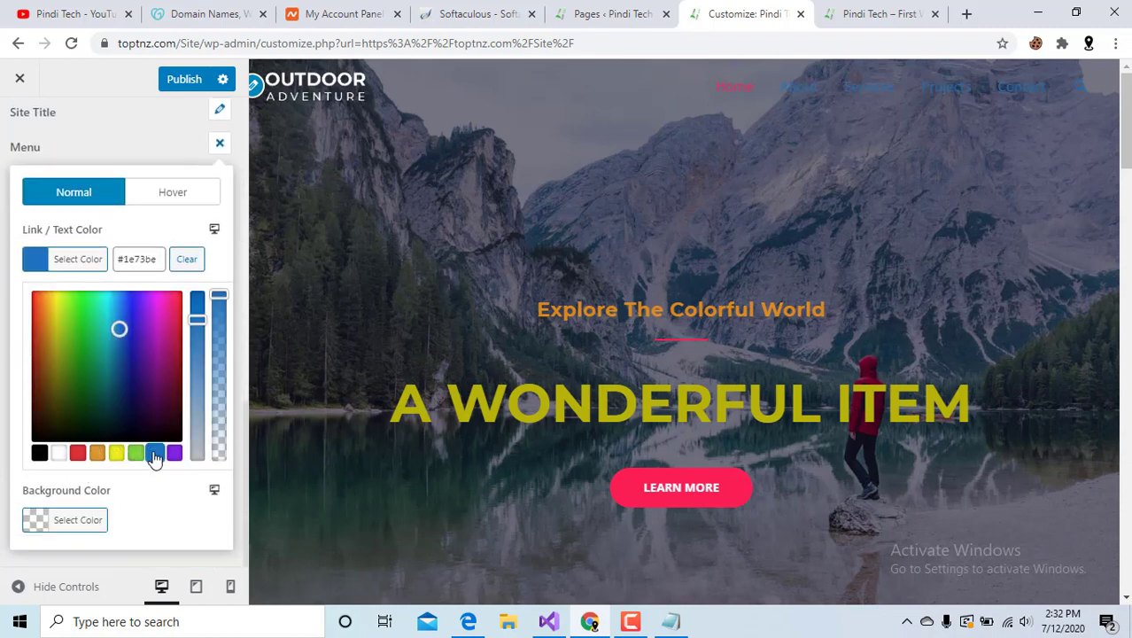
{"action": "left_click", "coordinate": [187, 260]}
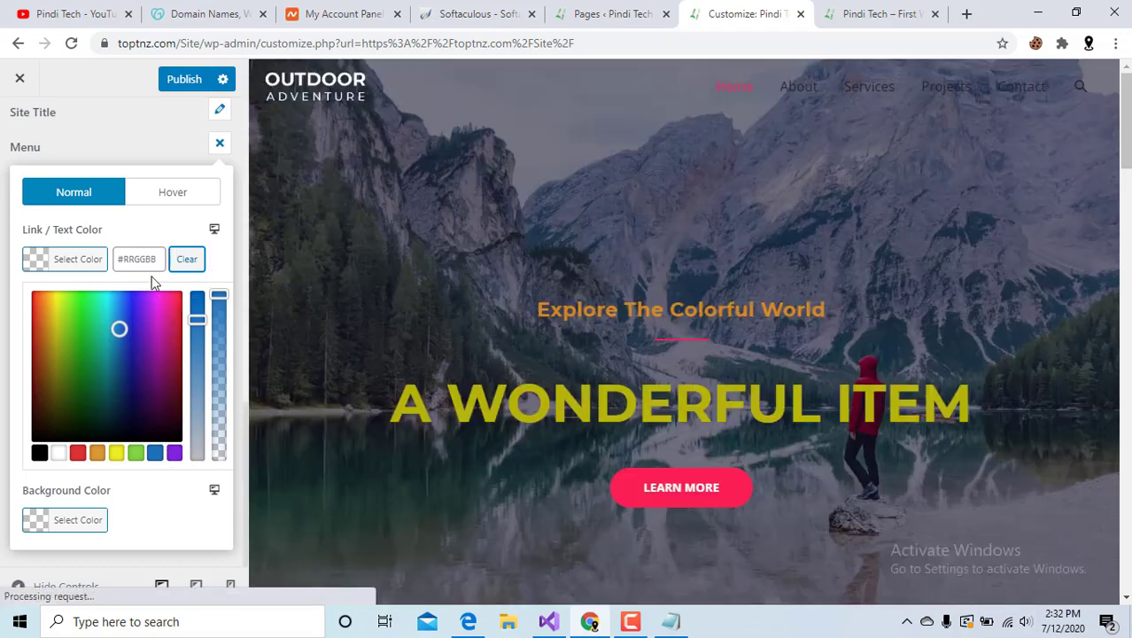
{"action": "left_click", "coordinate": [219, 143]}
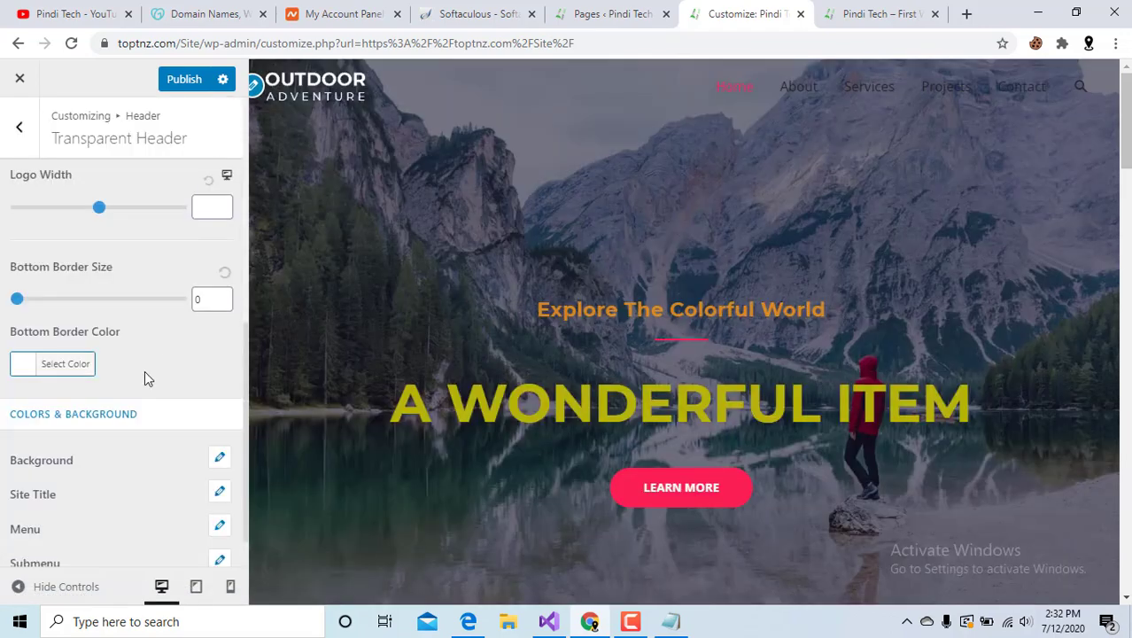
{"action": "scroll", "coordinate": [132, 416], "scroll_direction": "down", "scroll_amount": 1}
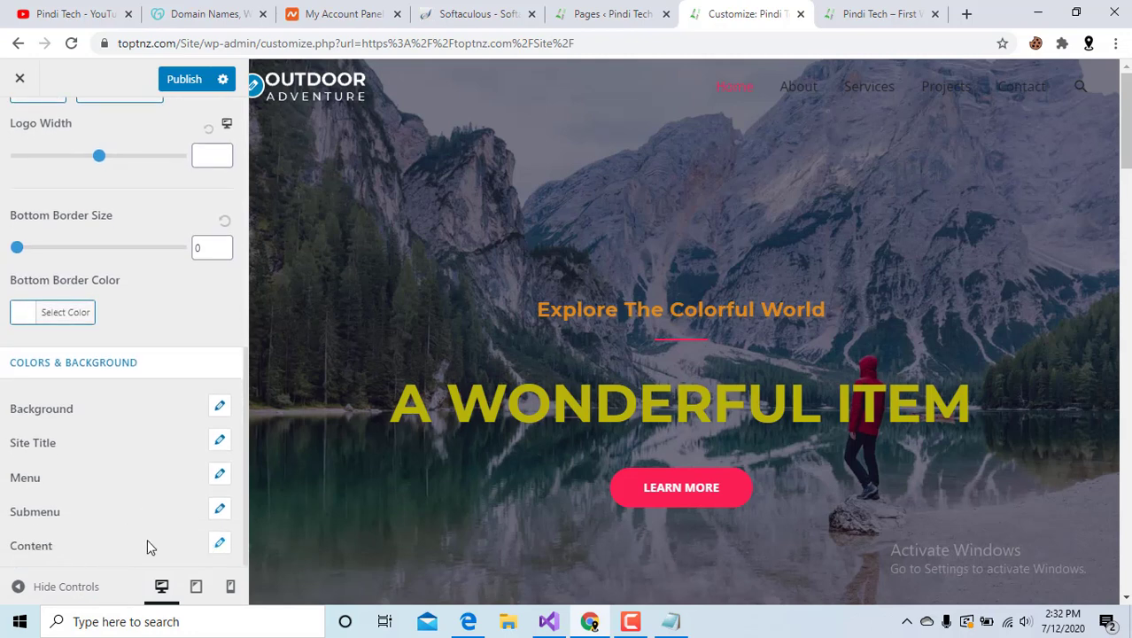
{"action": "left_click", "coordinate": [220, 546]}
{"action": "scroll", "coordinate": [101, 479], "scroll_direction": "down", "scroll_amount": 4}
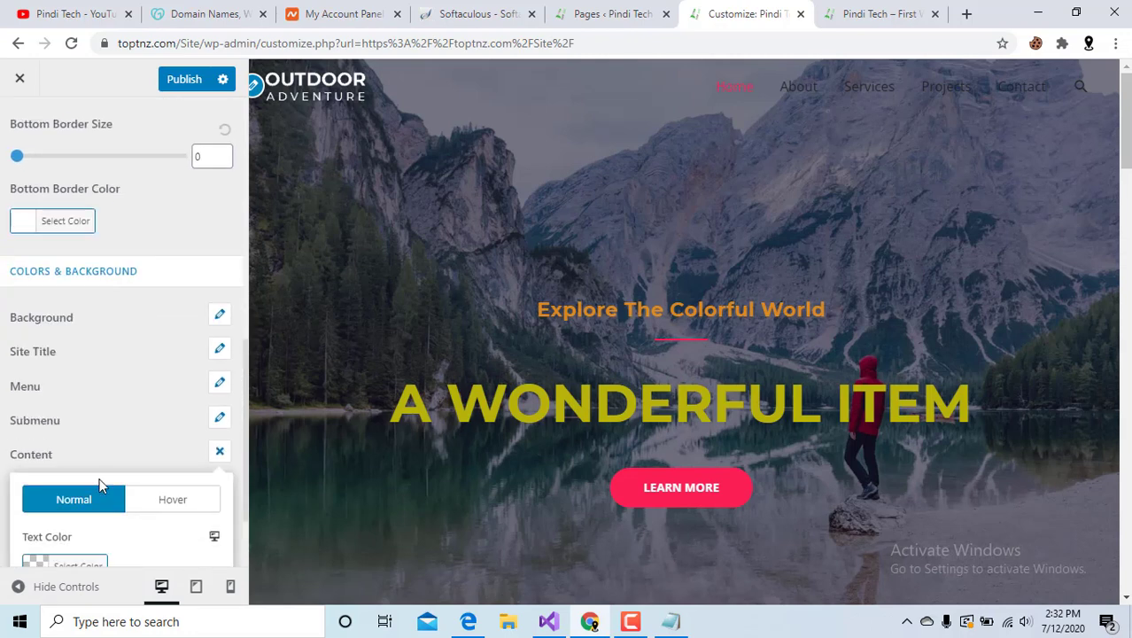
{"action": "scroll", "coordinate": [75, 440], "scroll_direction": "up", "scroll_amount": 10}
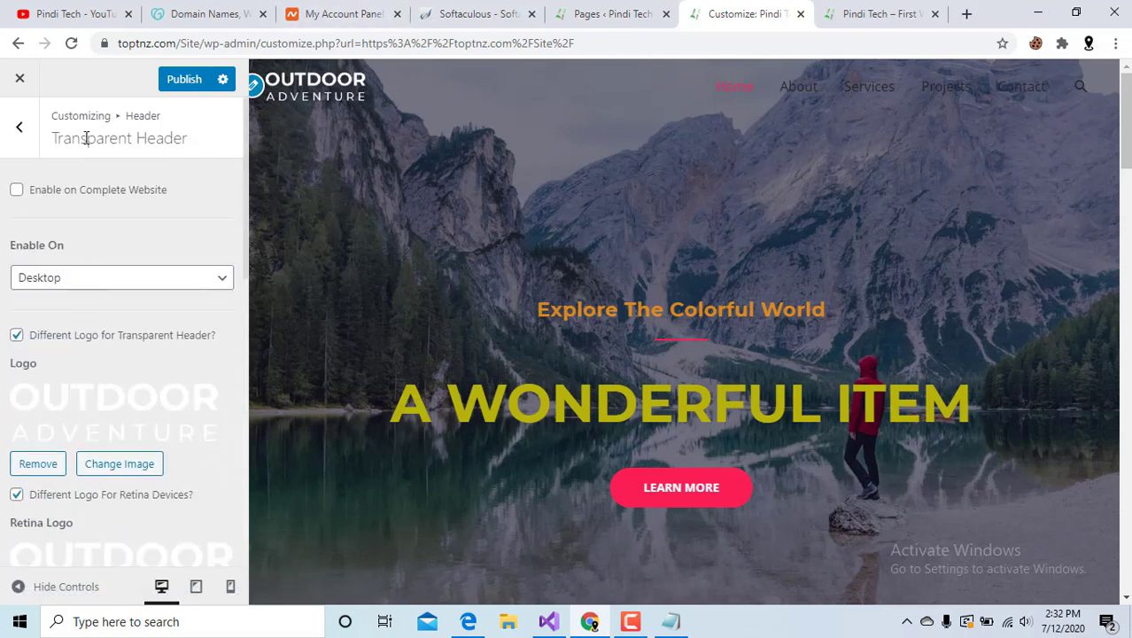
Find Homepage Settings and view which pages can be the homepage.
{"action": "left_click", "coordinate": [20, 130]}
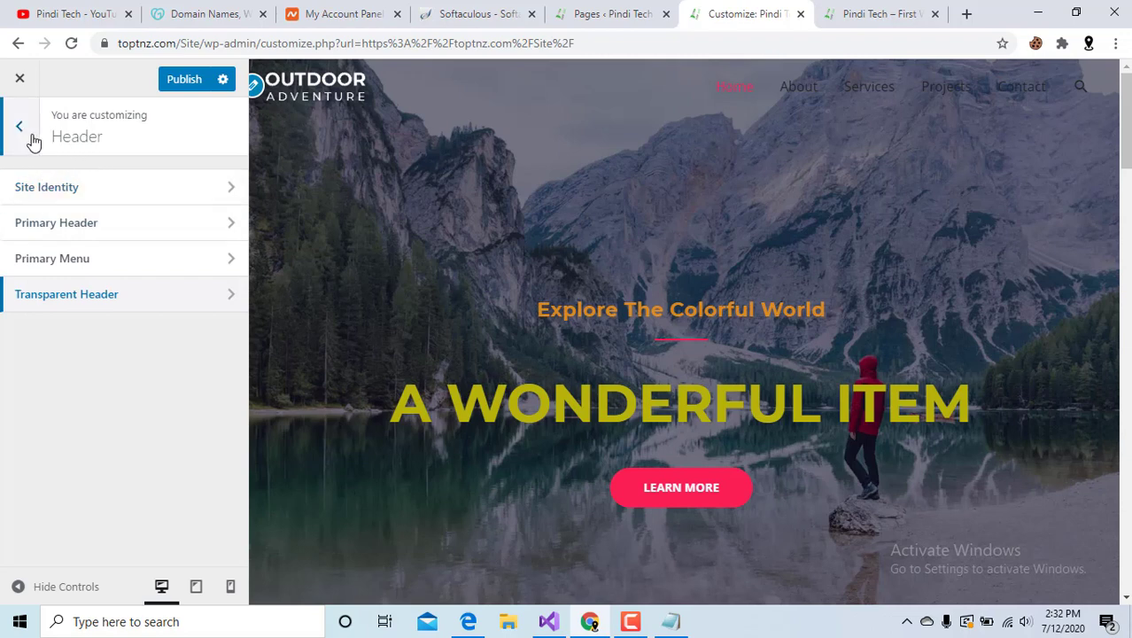
{"action": "left_click", "coordinate": [33, 142]}
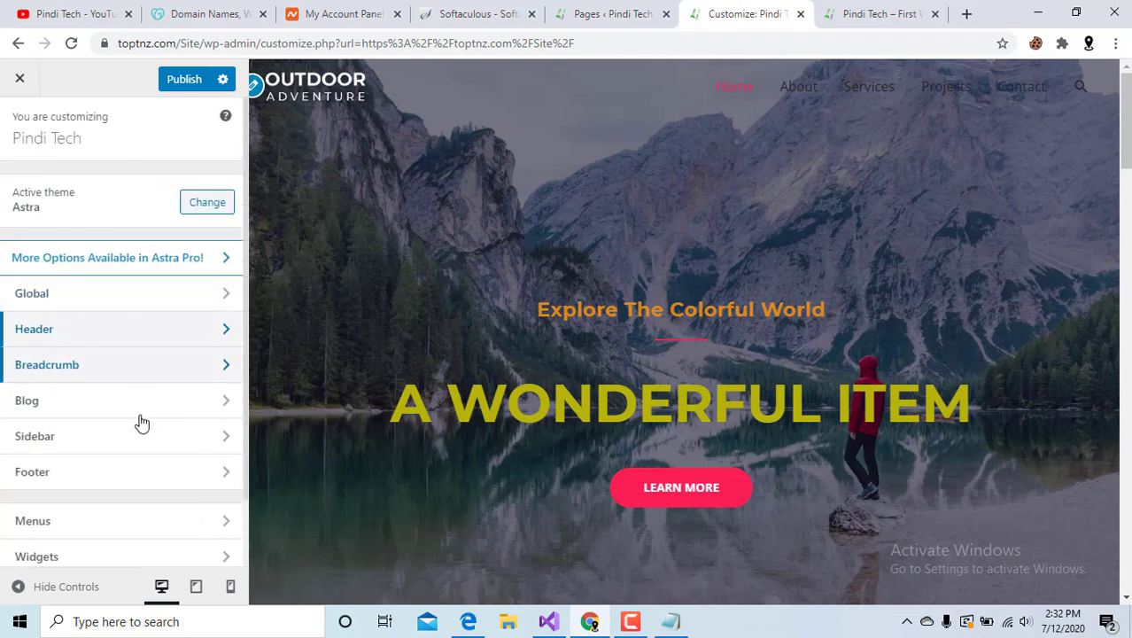
{"action": "scroll", "coordinate": [141, 427], "scroll_direction": "down", "scroll_amount": 1}
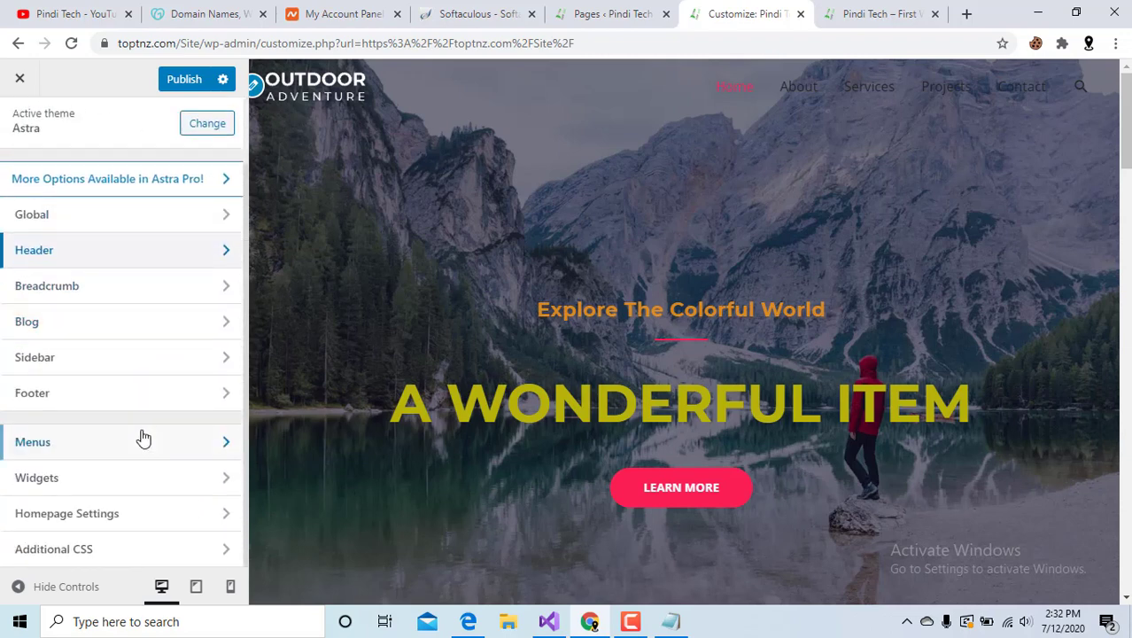
{"action": "left_click", "coordinate": [151, 479]}
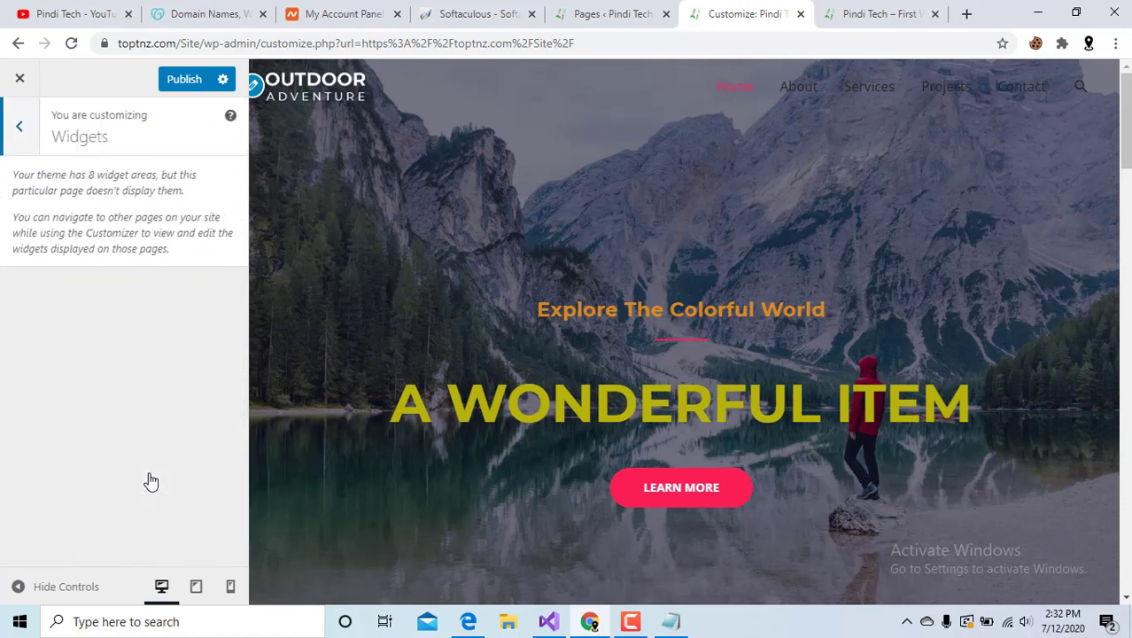
{"action": "left_click", "coordinate": [7, 131]}
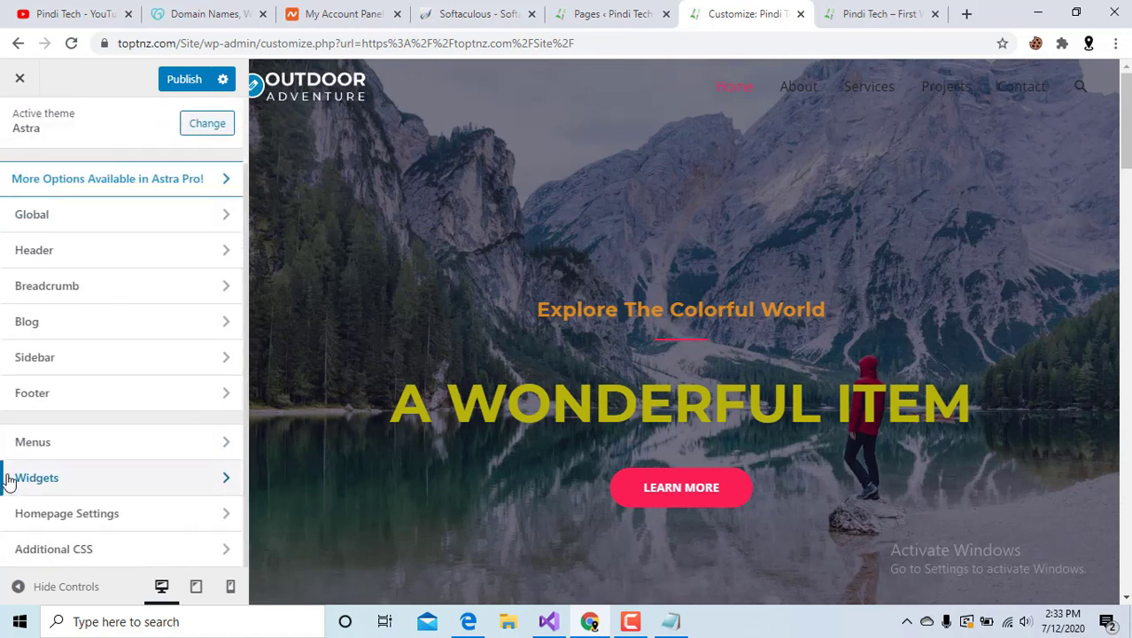
{"action": "left_click", "coordinate": [116, 514]}
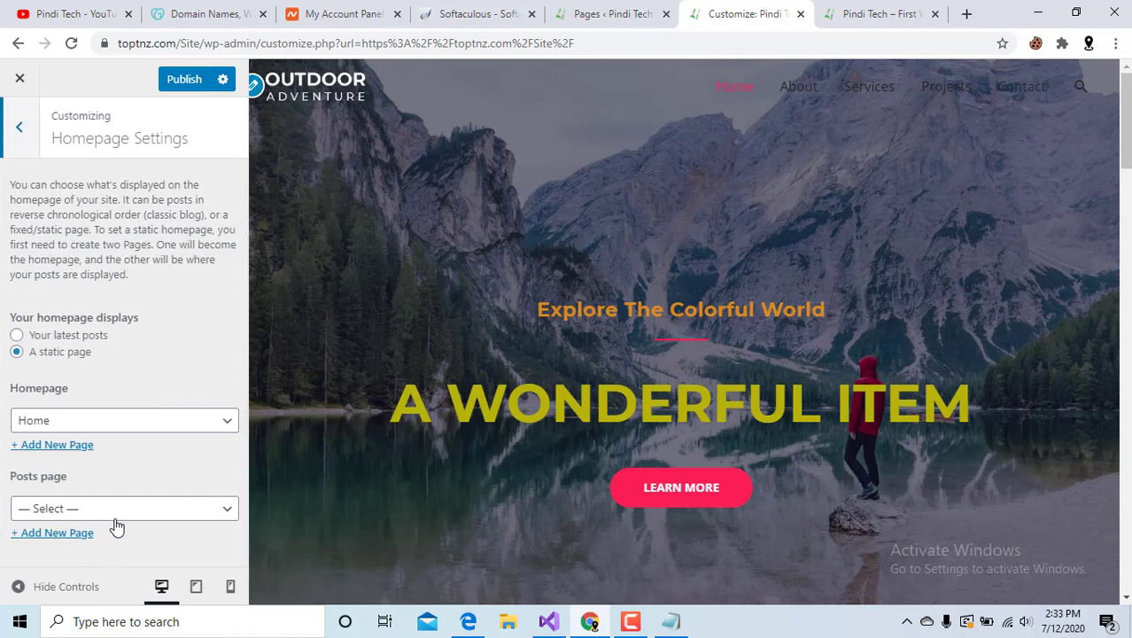
{"action": "left_click", "coordinate": [89, 422]}
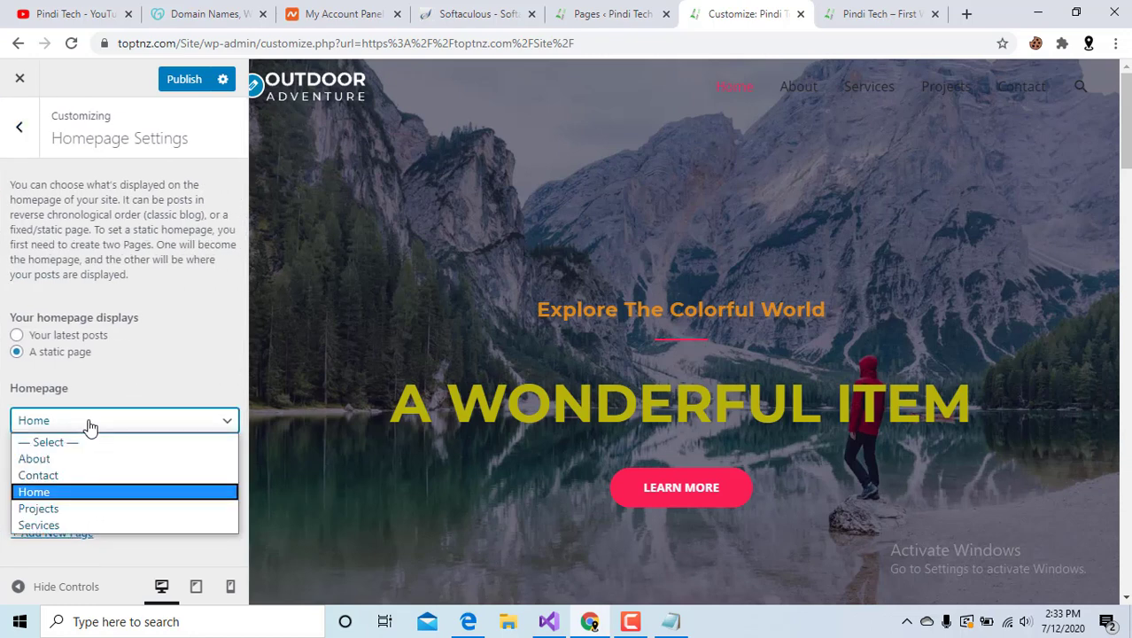
Reload the live site to check its current homepage.
{"action": "left_click", "coordinate": [877, 14]}
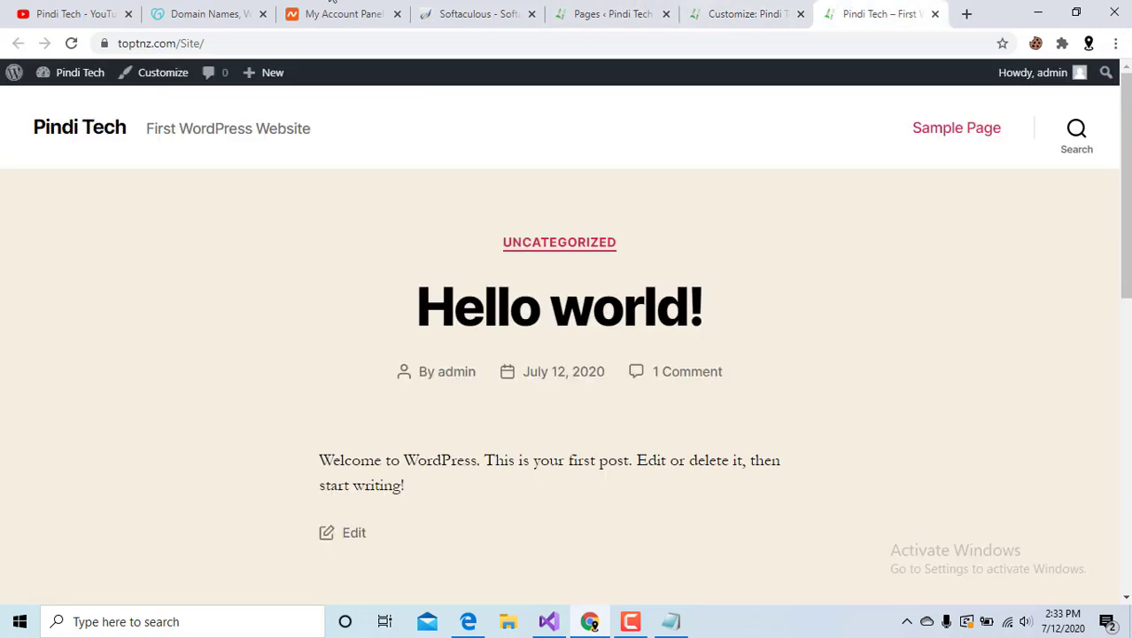
{"action": "left_click", "coordinate": [71, 44]}
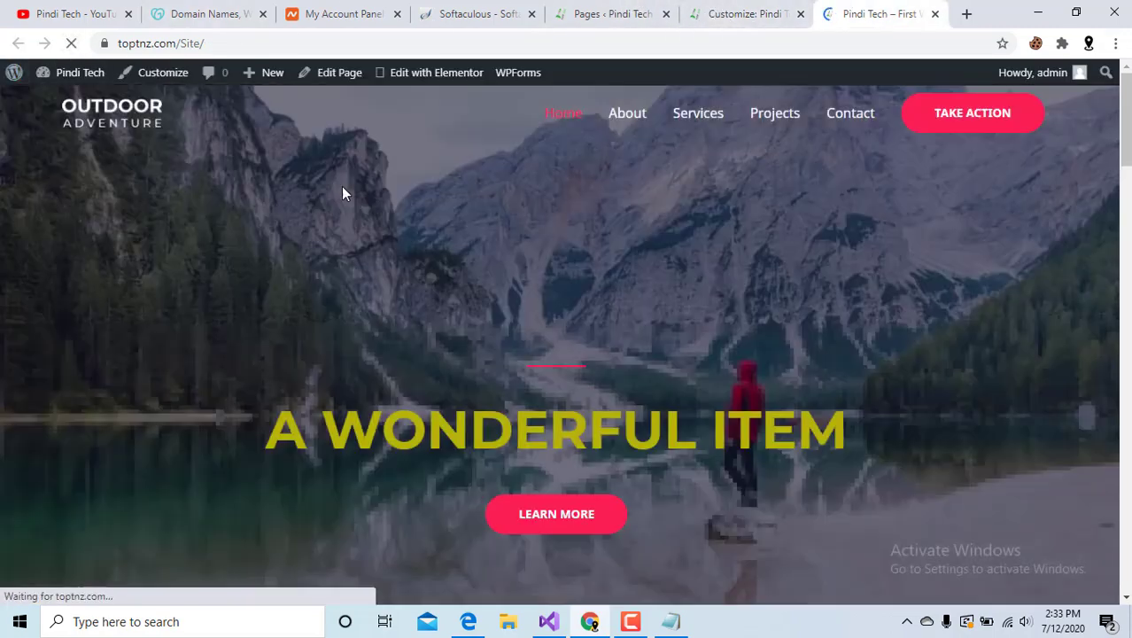
{"action": "scroll", "coordinate": [359, 396], "scroll_direction": "down", "scroll_amount": 5}
{"action": "left_click", "coordinate": [704, 12]}
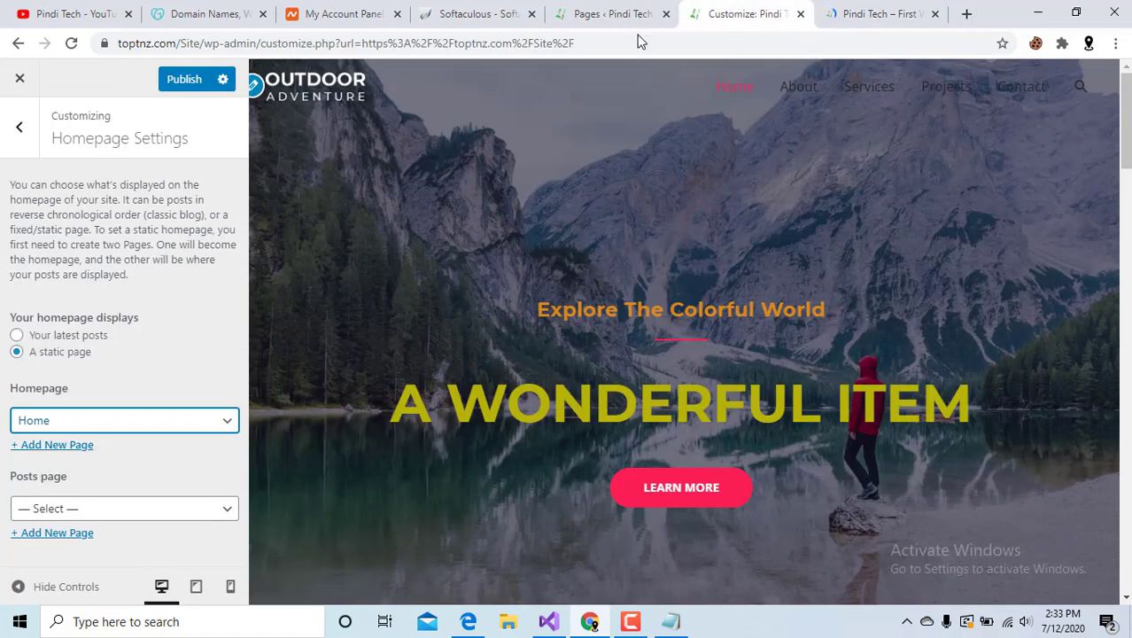
Set the static homepage to About and publish the change.
{"action": "left_click", "coordinate": [157, 423]}
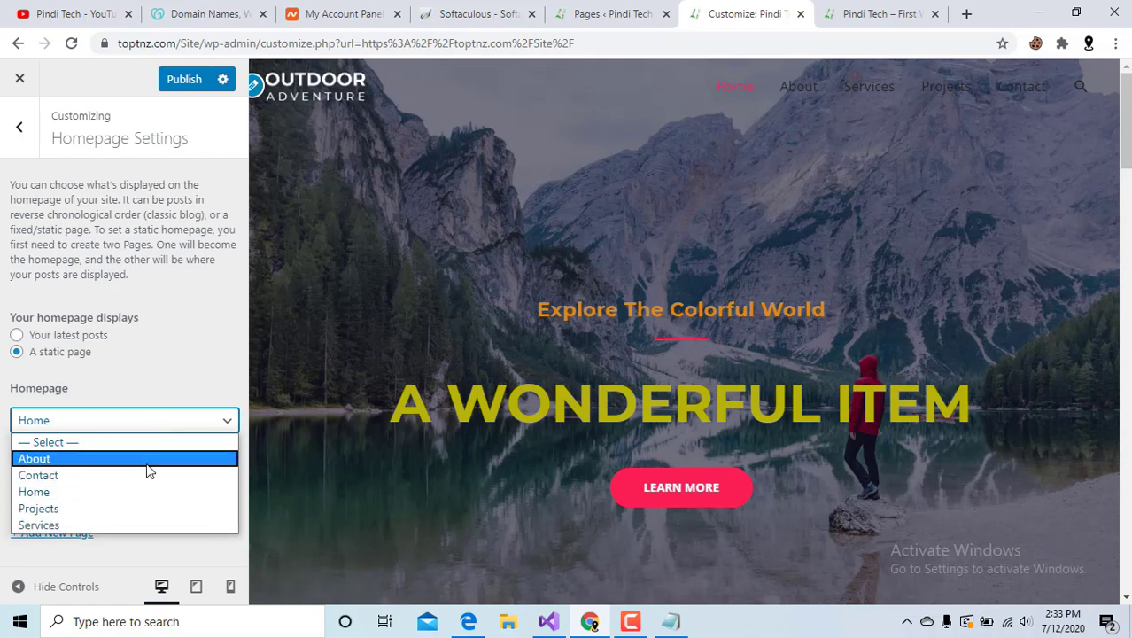
{"action": "left_click", "coordinate": [147, 459]}
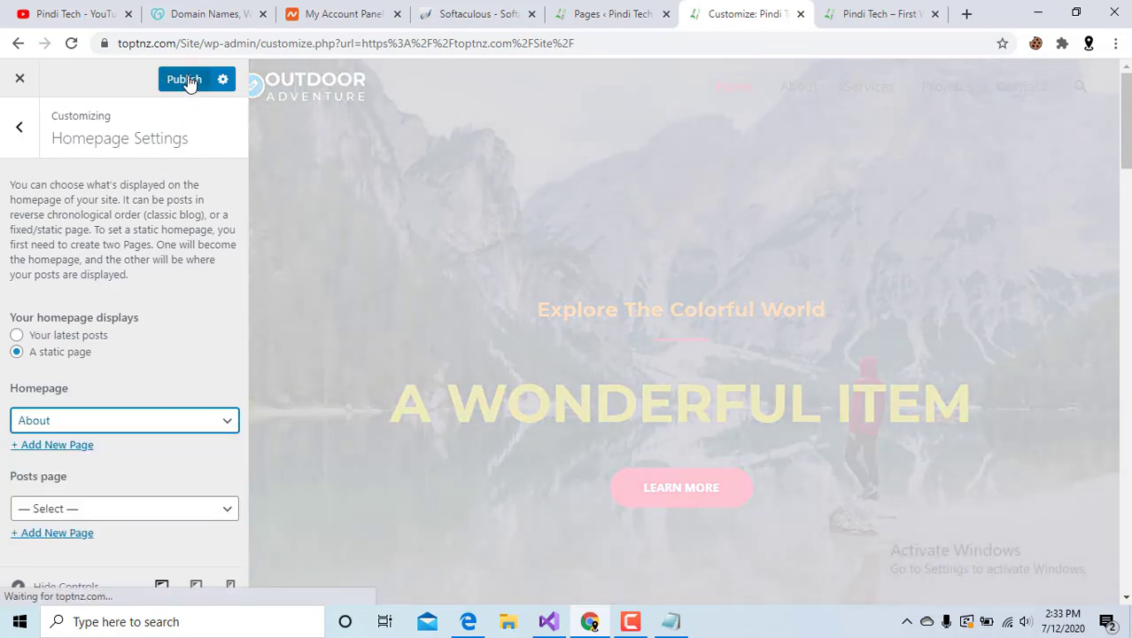
{"action": "left_click", "coordinate": [183, 80]}
{"action": "left_click", "coordinate": [877, 13]}
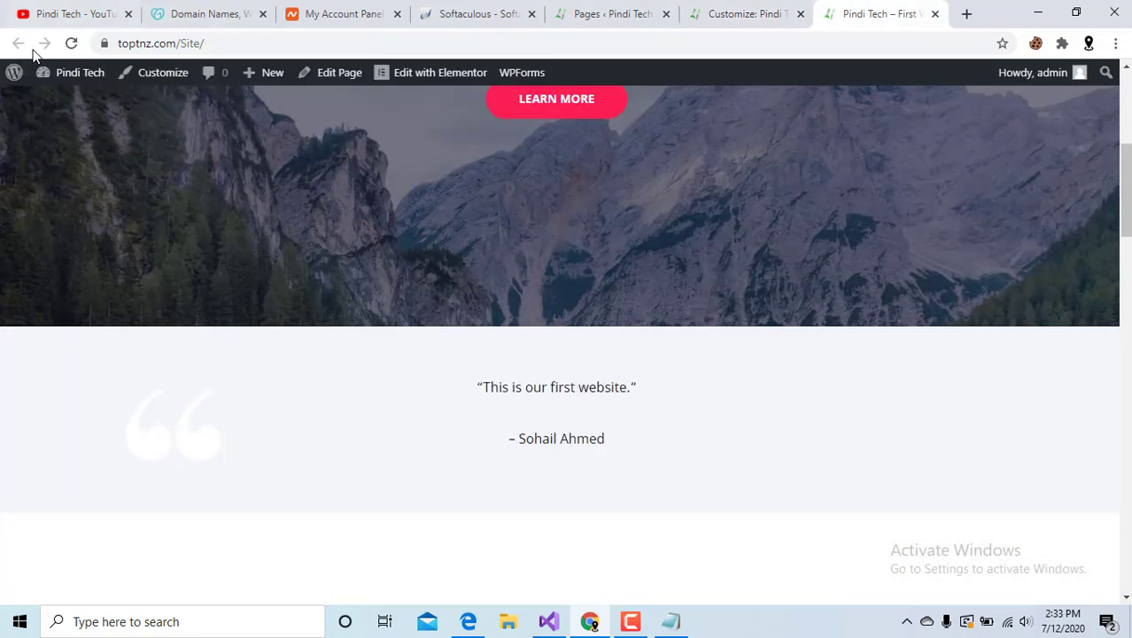
Reload the live site and scroll through the About page now shown as front page.
{"action": "left_click", "coordinate": [70, 42]}
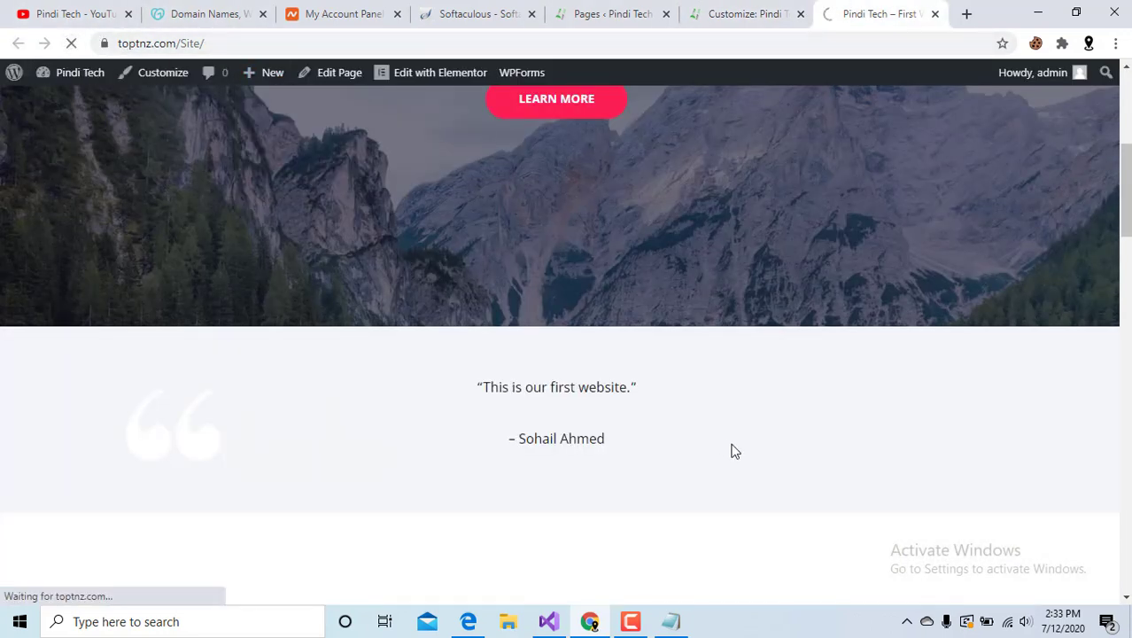
{"action": "scroll", "coordinate": [733, 447], "scroll_direction": "up", "scroll_amount": 5}
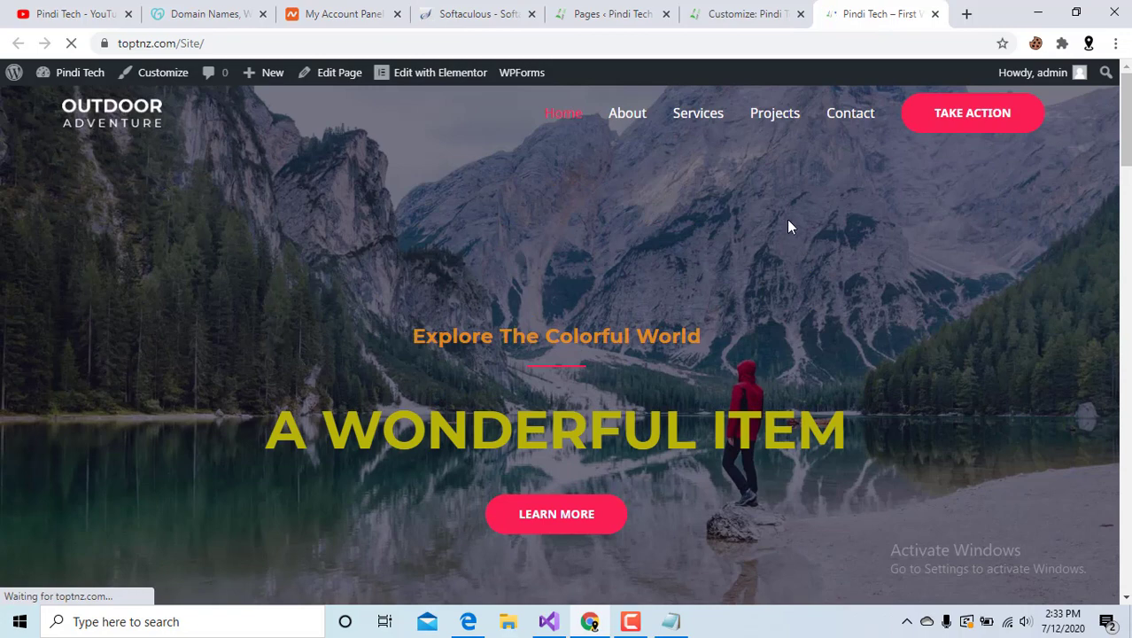
{"action": "scroll", "coordinate": [788, 226], "scroll_direction": "down", "scroll_amount": 3}
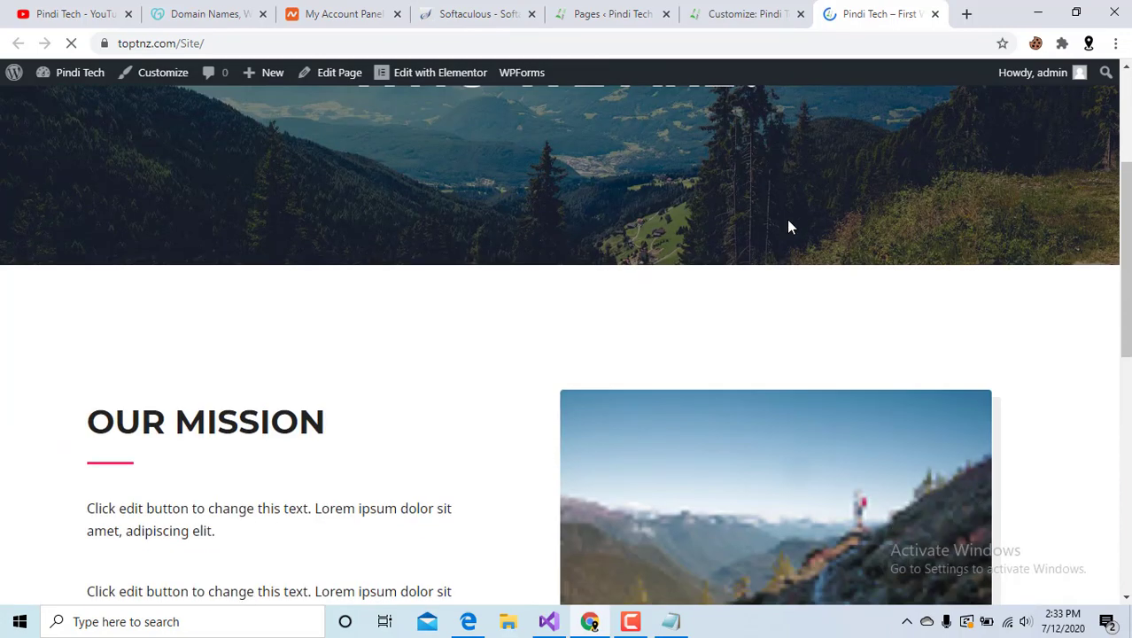
{"action": "scroll", "coordinate": [787, 218], "scroll_direction": "up", "scroll_amount": 3}
{"action": "scroll", "coordinate": [787, 218], "scroll_direction": "down", "scroll_amount": 6}
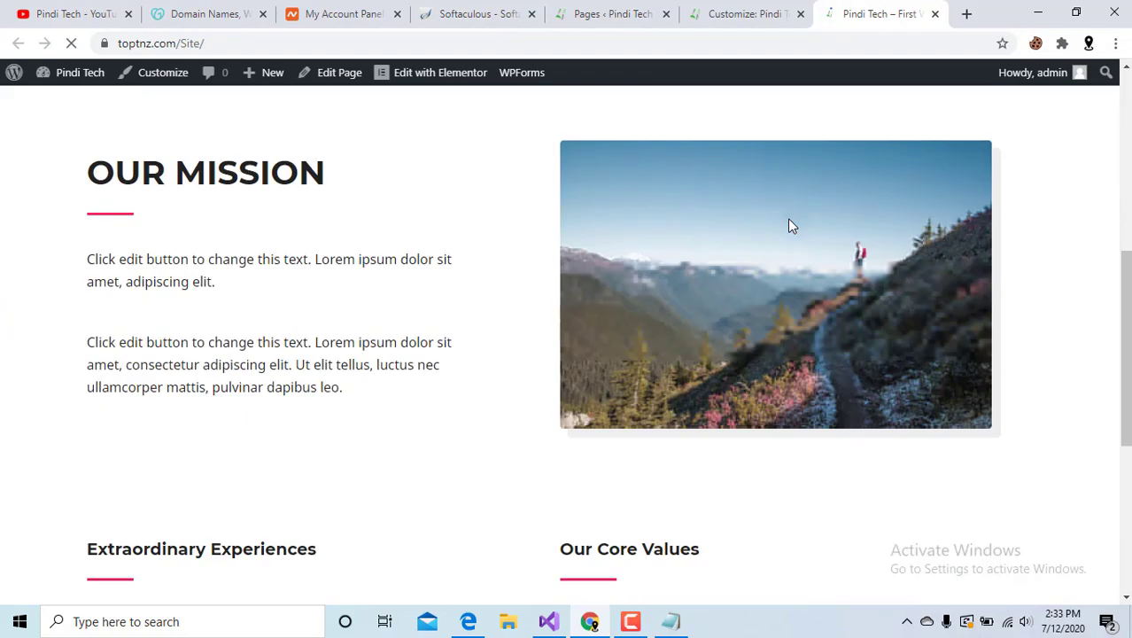
{"action": "scroll", "coordinate": [792, 227], "scroll_direction": "down", "scroll_amount": 5}
{"action": "scroll", "coordinate": [792, 226], "scroll_direction": "up", "scroll_amount": 5}
{"action": "scroll", "coordinate": [552, 177], "scroll_direction": "up", "scroll_amount": 3}
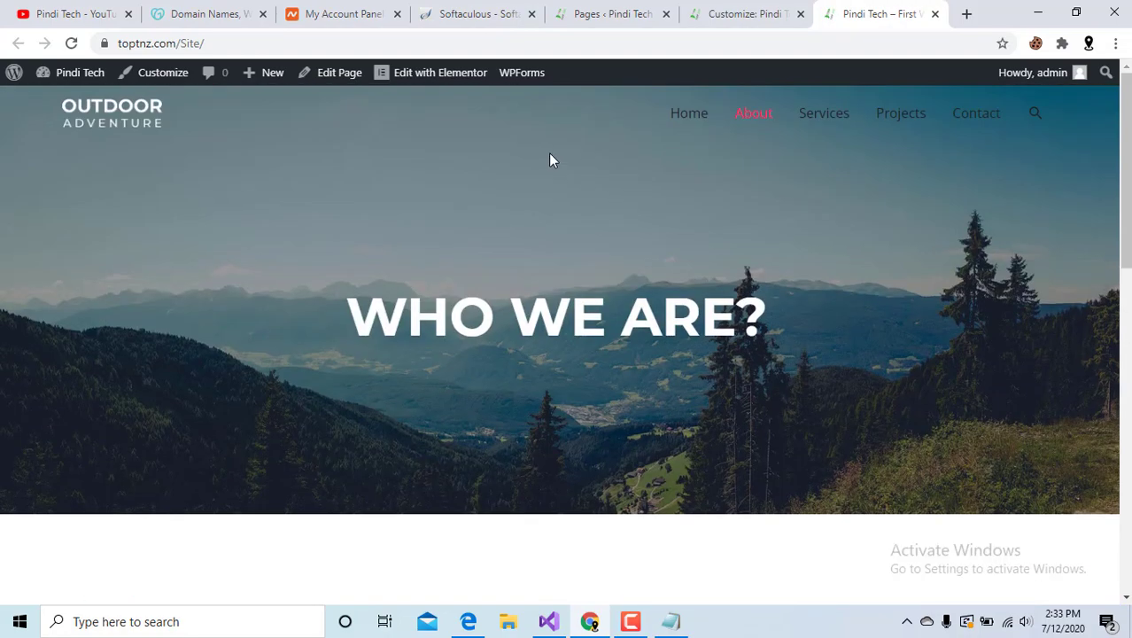
Open the Home page from the site navigation and inspect its address.
{"action": "left_click", "coordinate": [682, 120]}
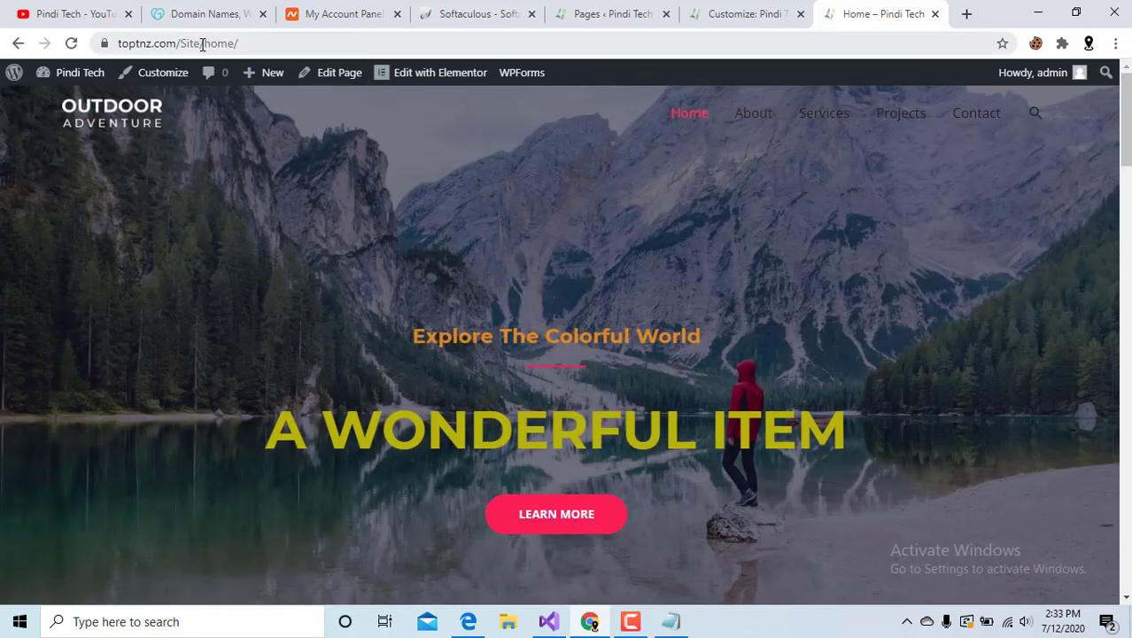
{"action": "left_click_drag", "start_coordinate": [207, 47], "coordinate": [302, 51]}
{"action": "left_click", "coordinate": [424, 249]}
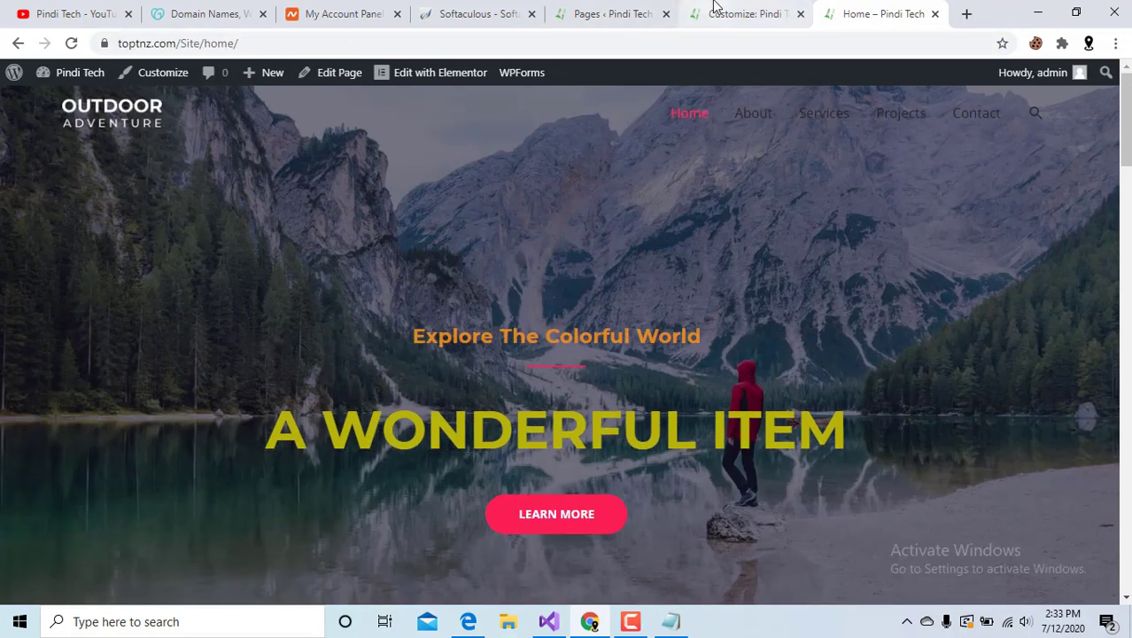
{"action": "left_click", "coordinate": [720, 10]}
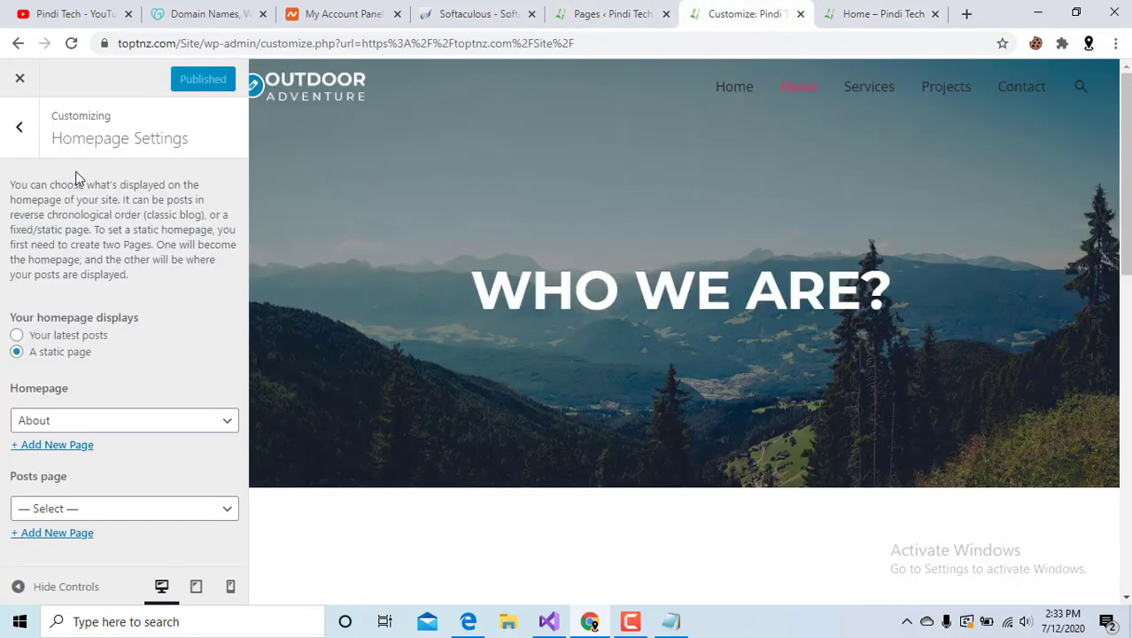
Switch the static homepage back to Home, publish, and confirm on the reloaded live site.
{"action": "left_click", "coordinate": [127, 421]}
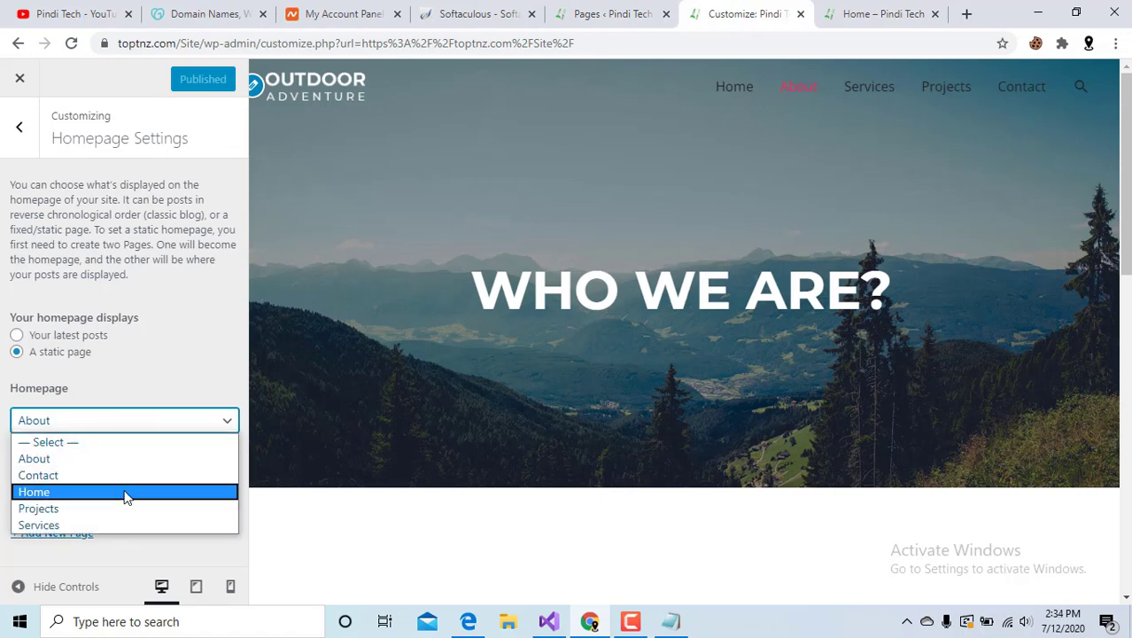
{"action": "left_click", "coordinate": [127, 492]}
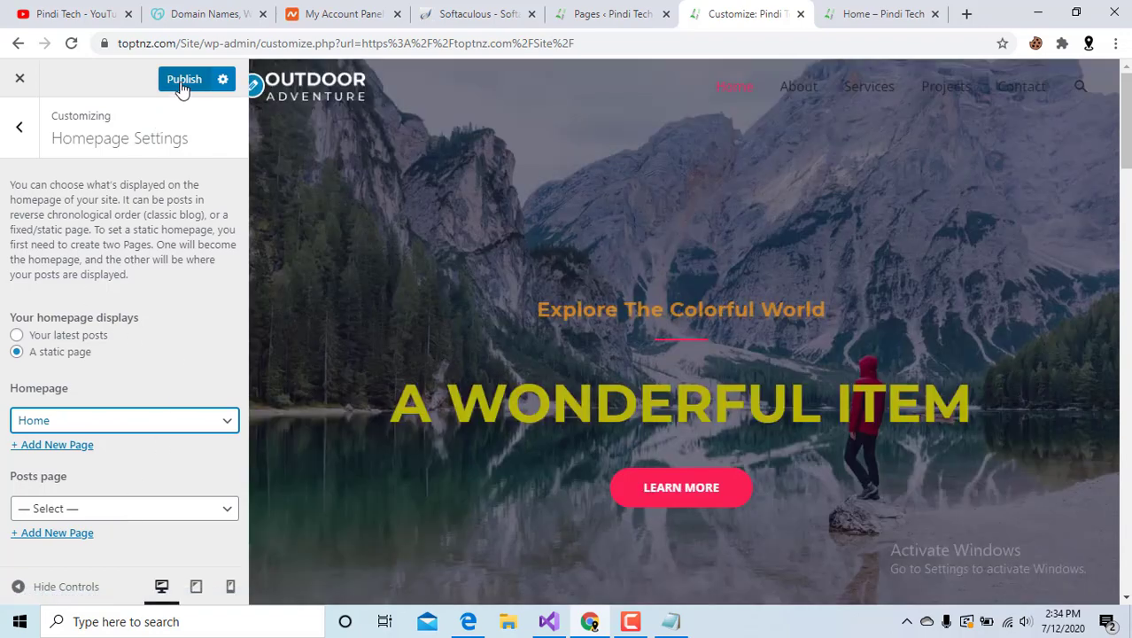
{"action": "left_click", "coordinate": [181, 83]}
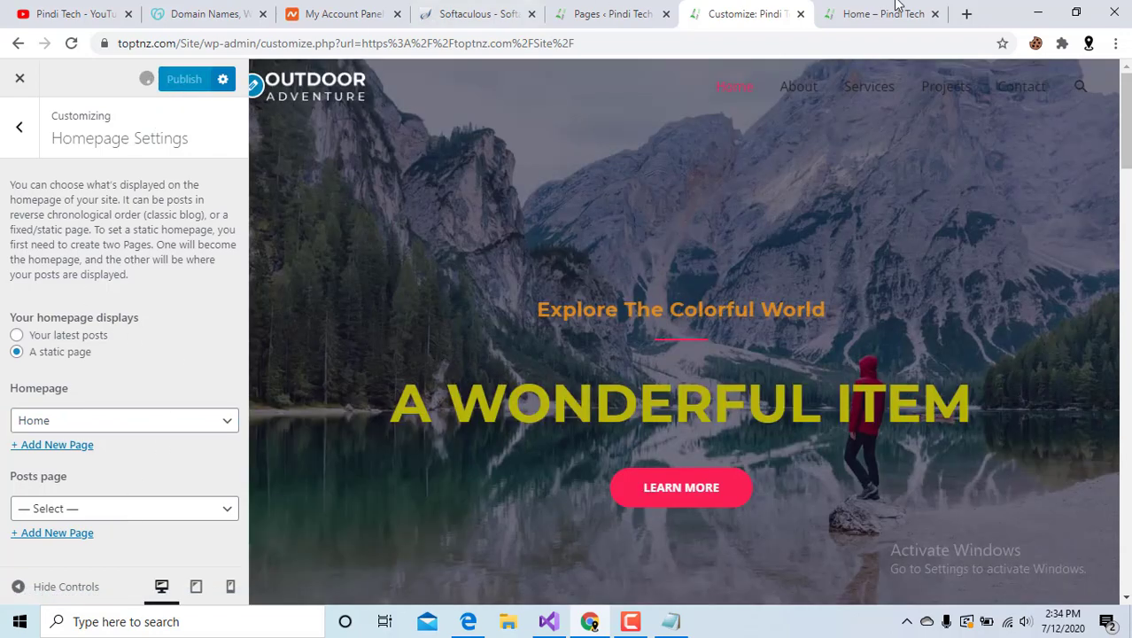
{"action": "left_click", "coordinate": [889, 9]}
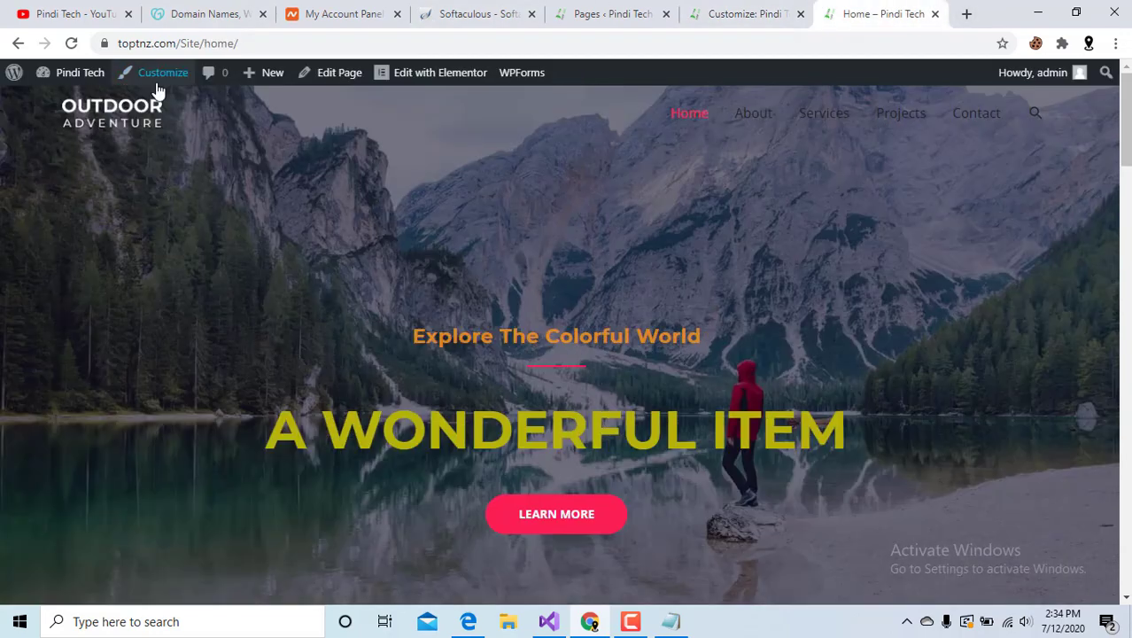
{"action": "left_click", "coordinate": [688, 116]}
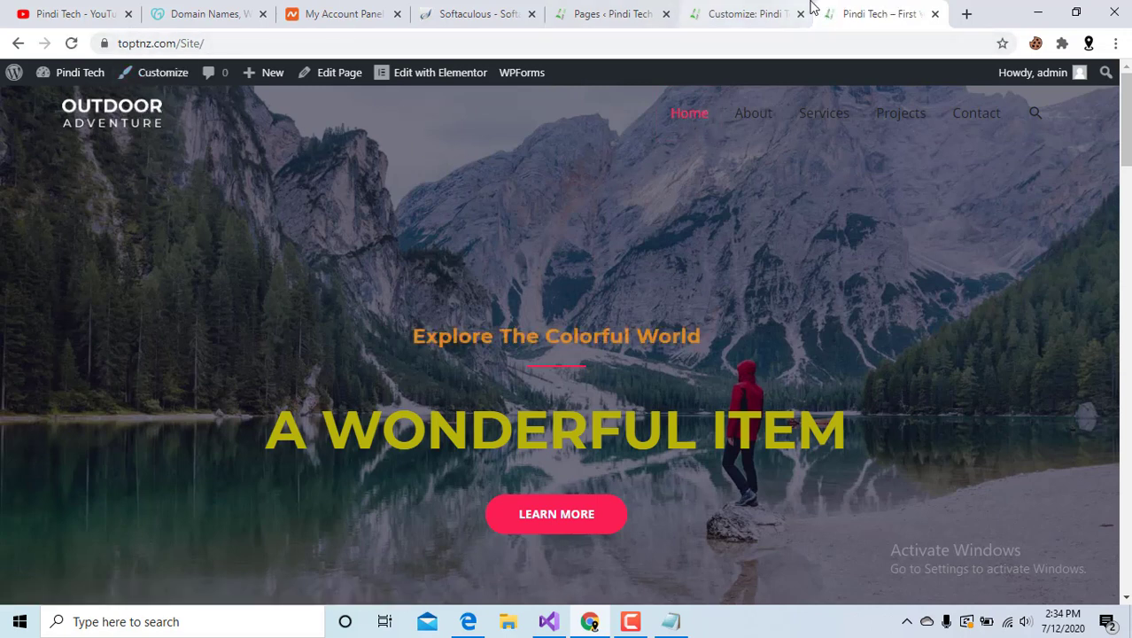
{"action": "left_click", "coordinate": [739, 11]}
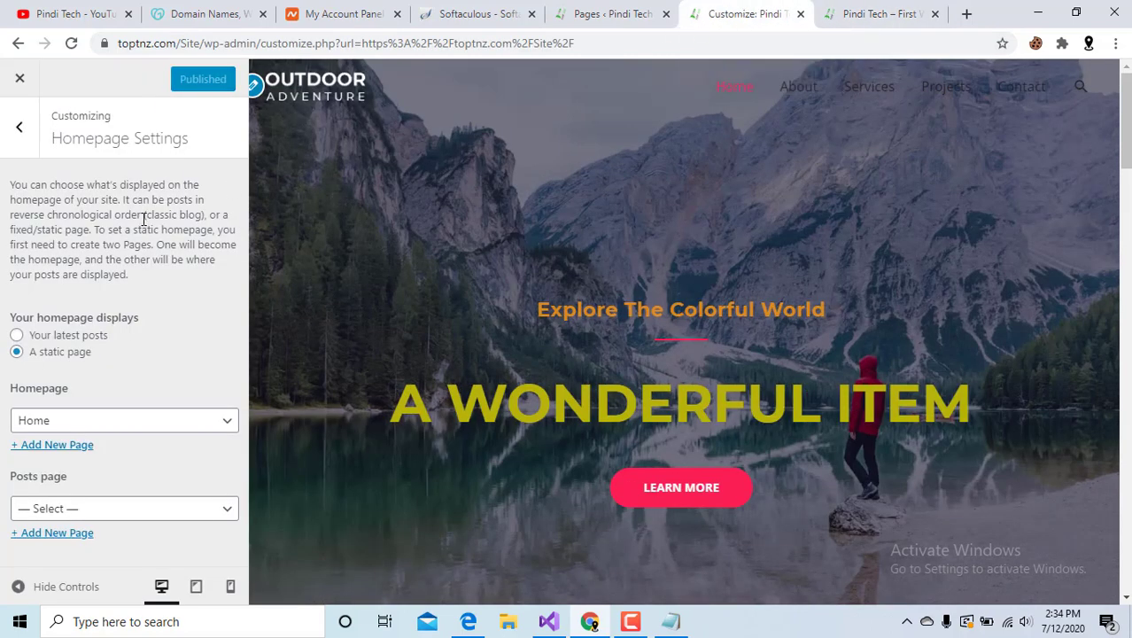
{"action": "left_click", "coordinate": [19, 127]}
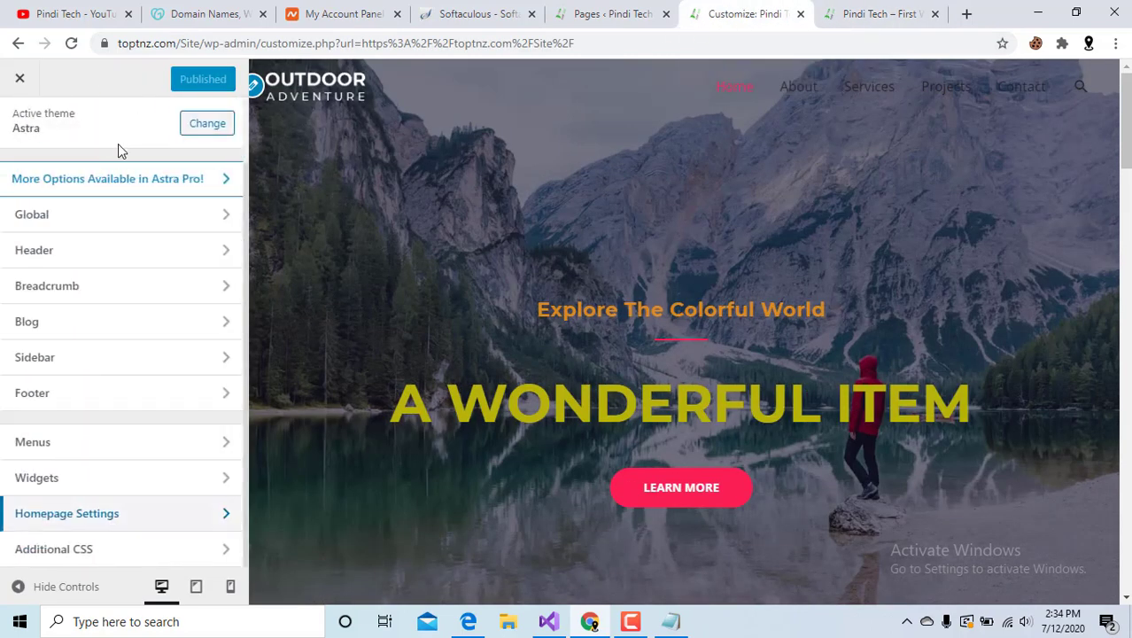
Keep the Right Sidebar layout and set sidebar width to 30% after trying 18%.
{"action": "left_click", "coordinate": [166, 366]}
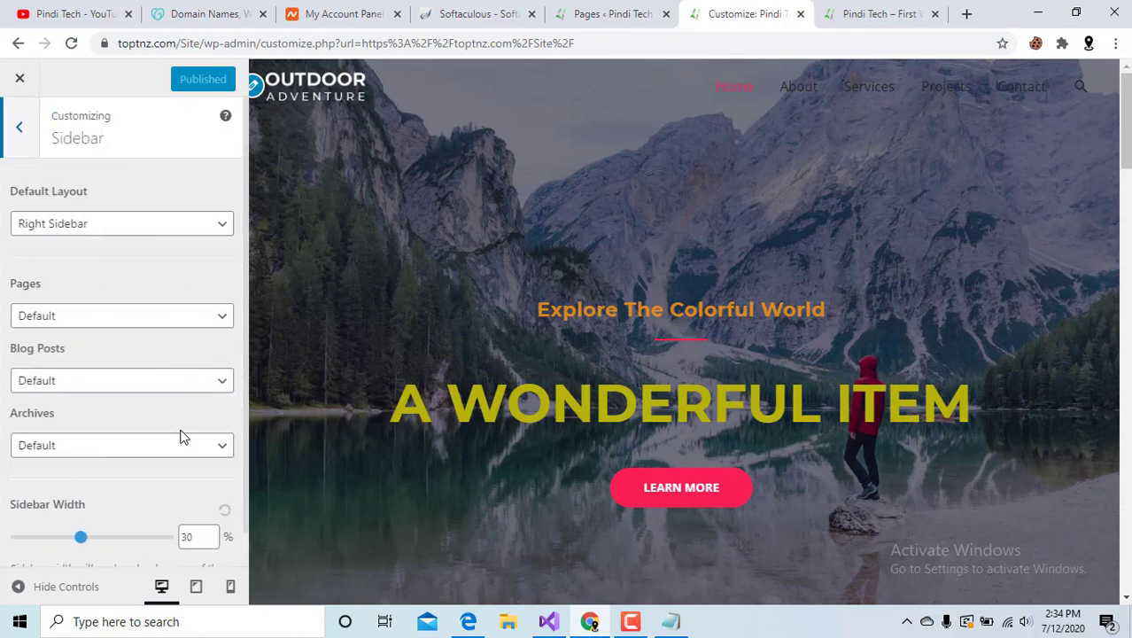
{"action": "scroll", "coordinate": [213, 323], "scroll_direction": "down", "scroll_amount": 1}
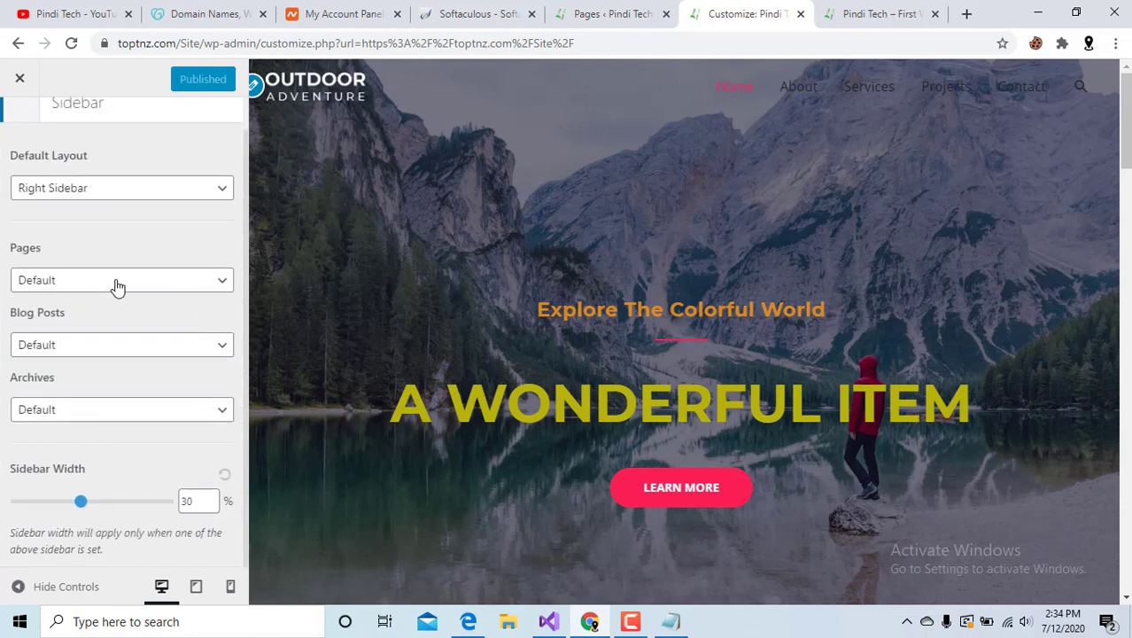
{"action": "left_click", "coordinate": [157, 187]}
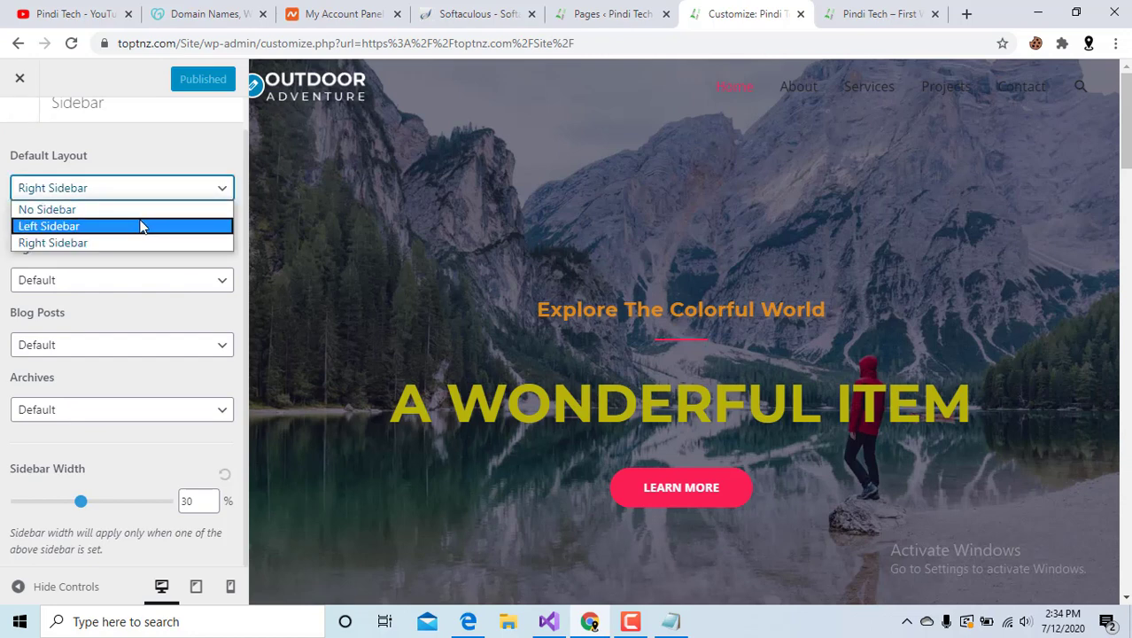
{"action": "left_click", "coordinate": [179, 160]}
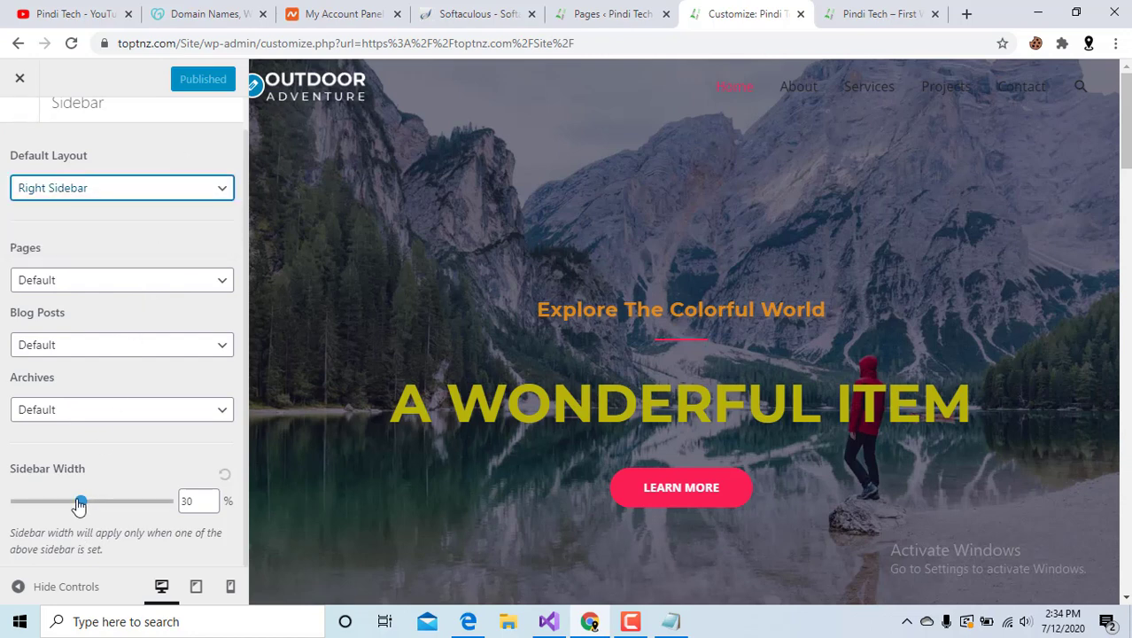
{"action": "left_click_drag", "start_coordinate": [80, 503], "coordinate": [30, 502]}
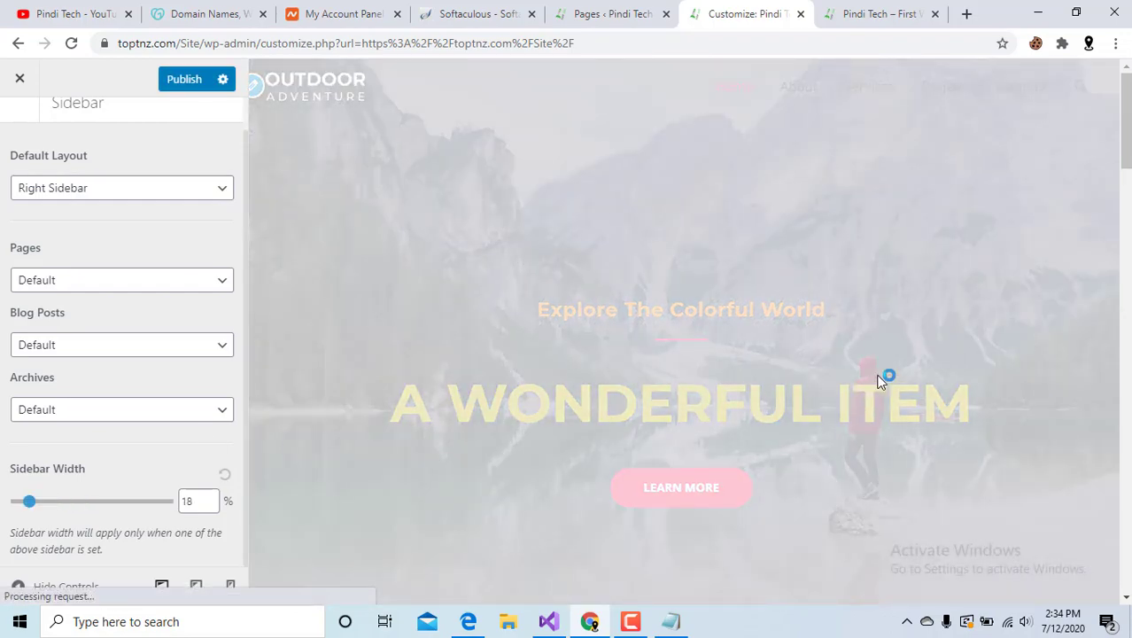
{"action": "scroll", "coordinate": [880, 381], "scroll_direction": "down", "scroll_amount": 5}
{"action": "scroll", "coordinate": [879, 383], "scroll_direction": "up", "scroll_amount": 5}
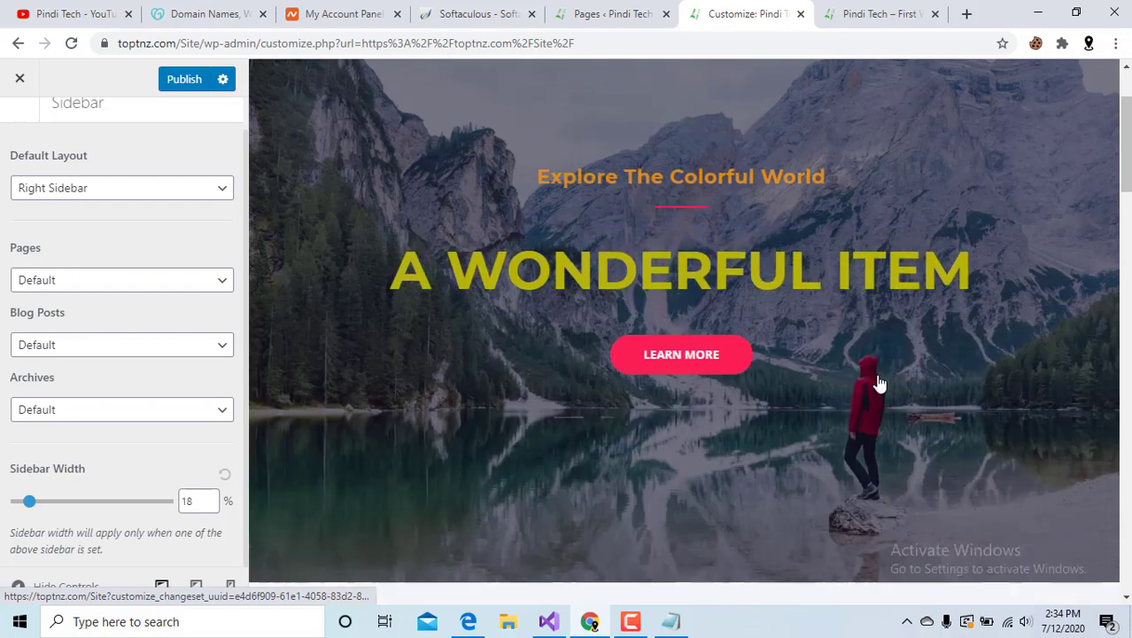
{"action": "double_click", "coordinate": [187, 501]}
{"action": "type", "text": "30"}
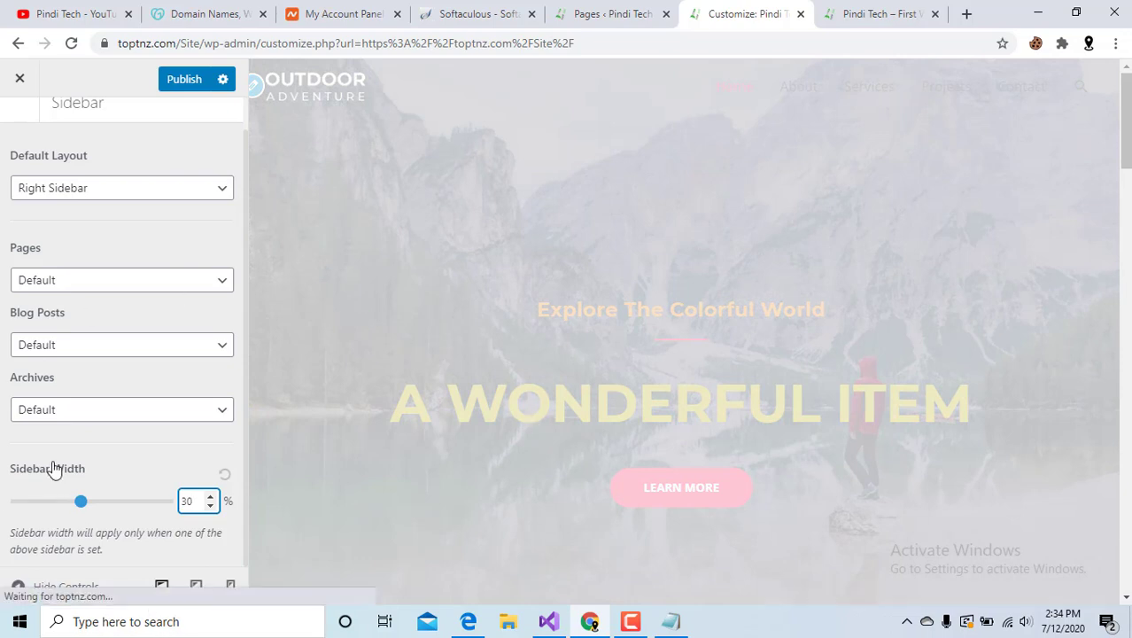
{"action": "scroll", "coordinate": [36, 469], "scroll_direction": "up", "scroll_amount": 1}
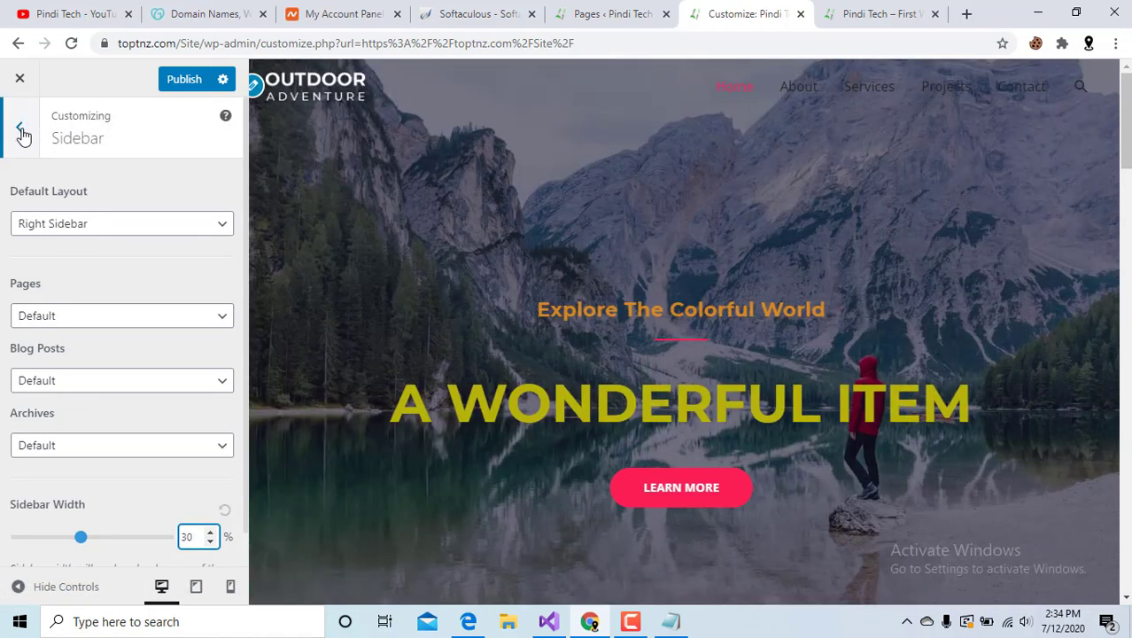
{"action": "left_click", "coordinate": [20, 128]}
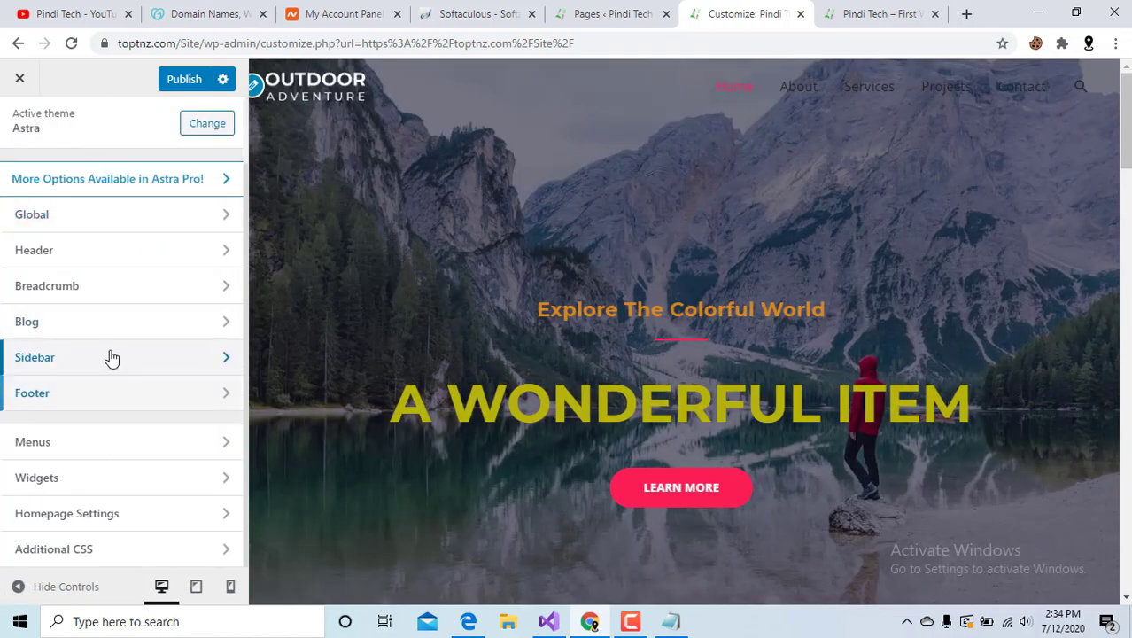
{"action": "left_click", "coordinate": [101, 321]}
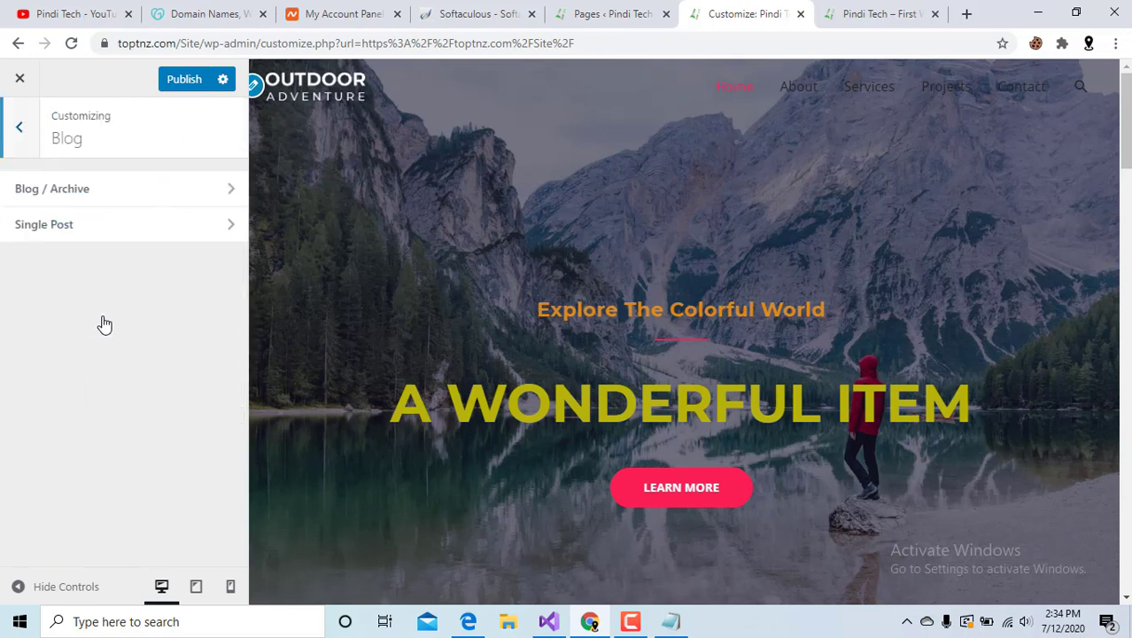
{"action": "left_click", "coordinate": [127, 200]}
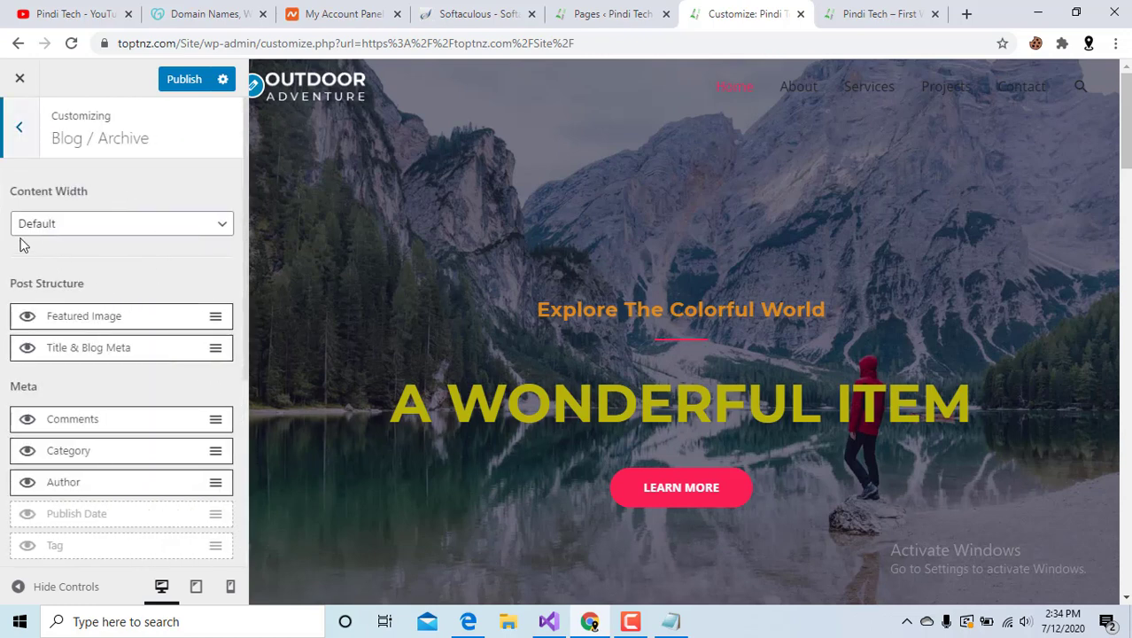
{"action": "left_click", "coordinate": [48, 227]}
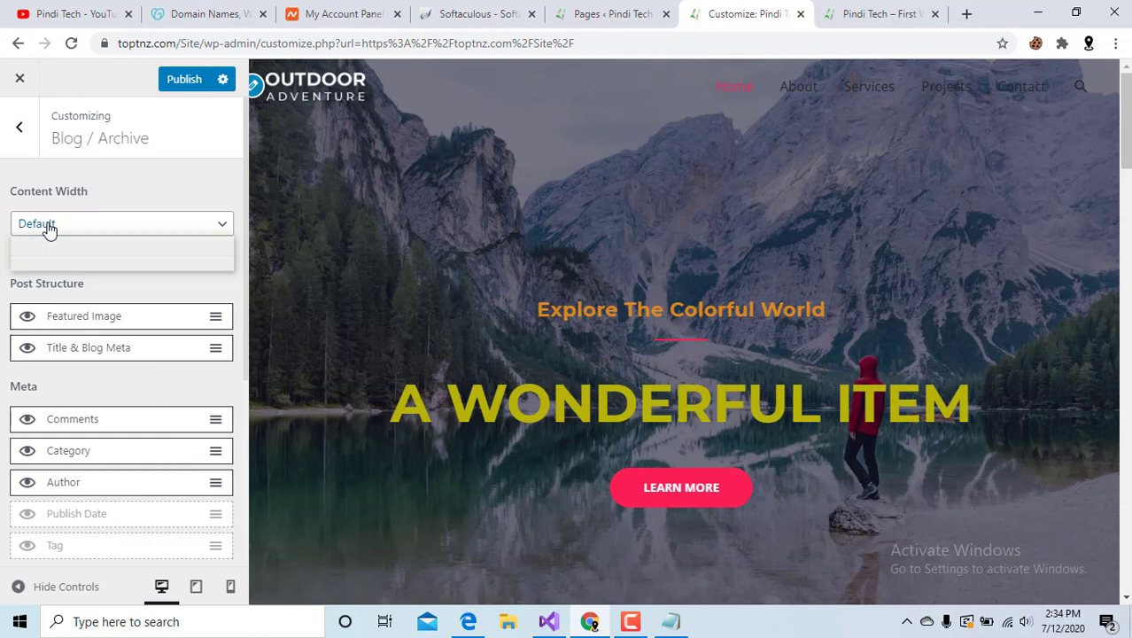
{"action": "left_click", "coordinate": [49, 228]}
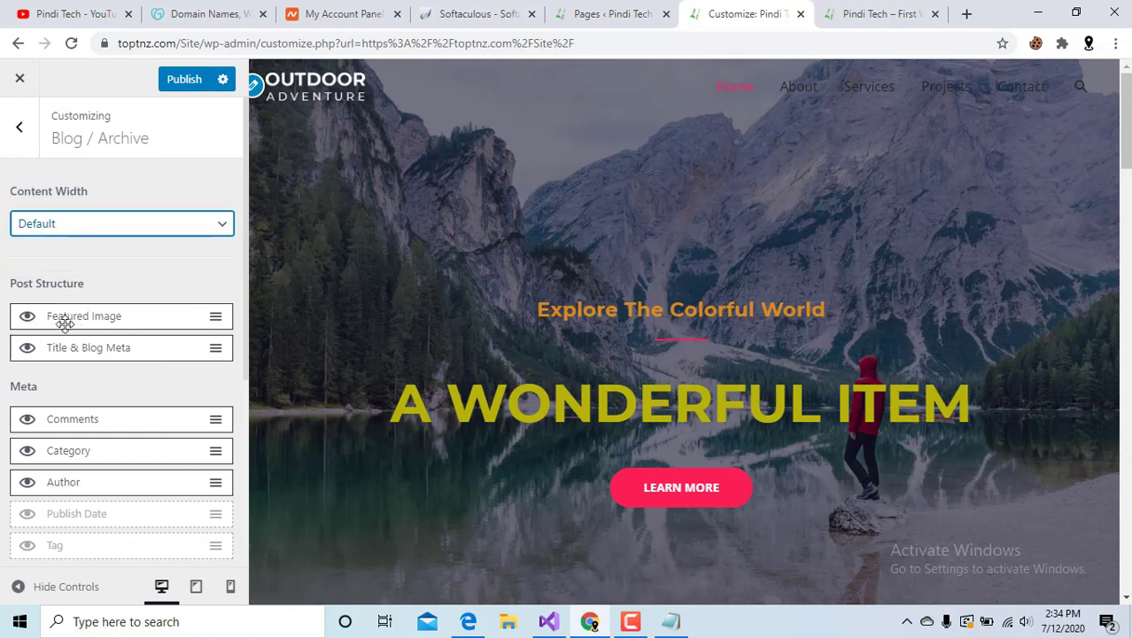
{"action": "scroll", "coordinate": [558, 406], "scroll_direction": "down", "scroll_amount": 10}
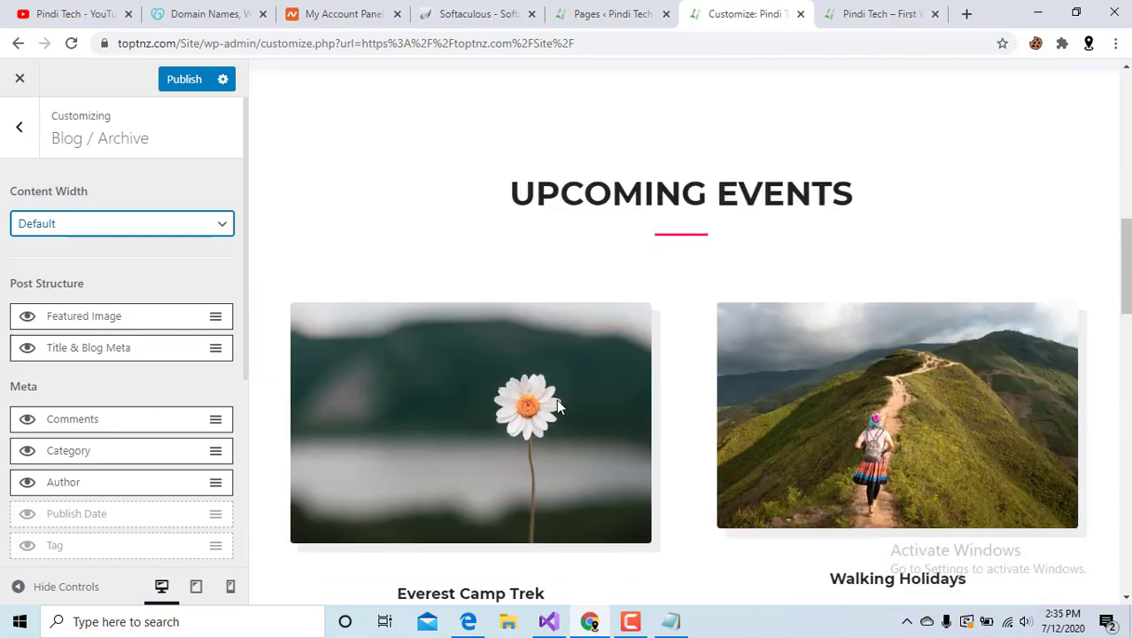
{"action": "scroll", "coordinate": [557, 399], "scroll_direction": "up", "scroll_amount": 2}
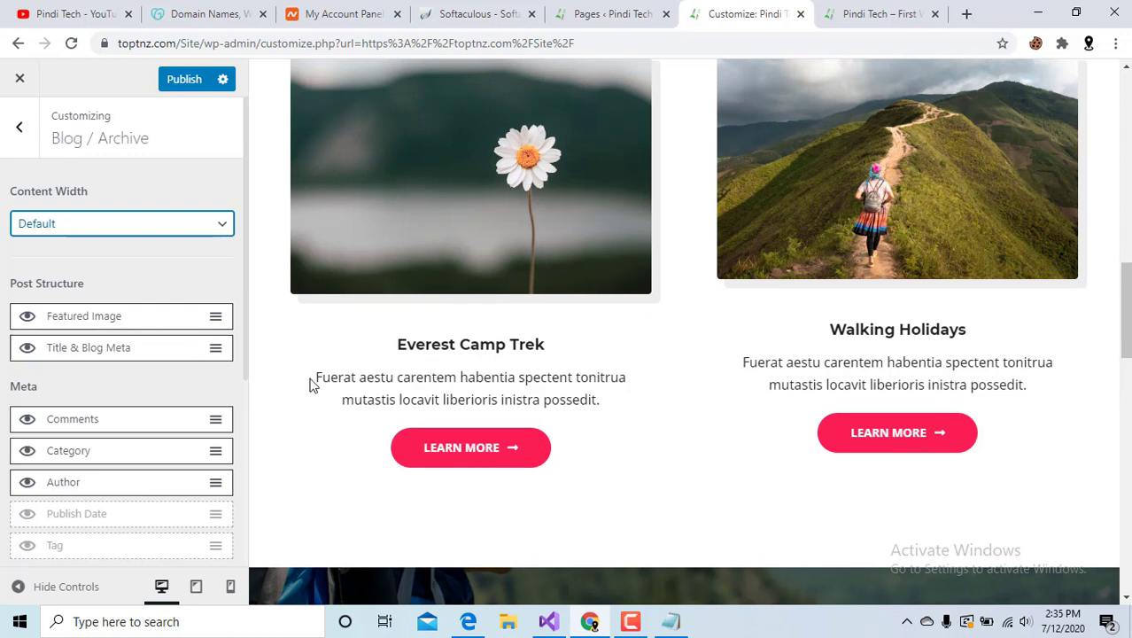
{"action": "left_click_drag", "start_coordinate": [395, 352], "coordinate": [546, 347]}
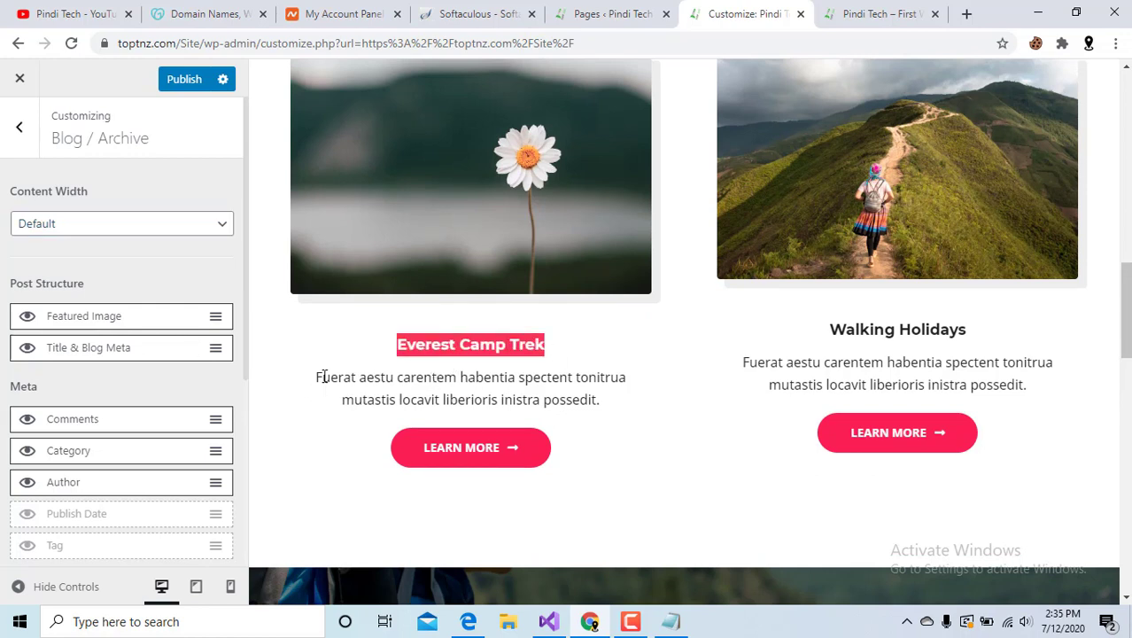
{"action": "left_click_drag", "start_coordinate": [321, 376], "coordinate": [602, 426]}
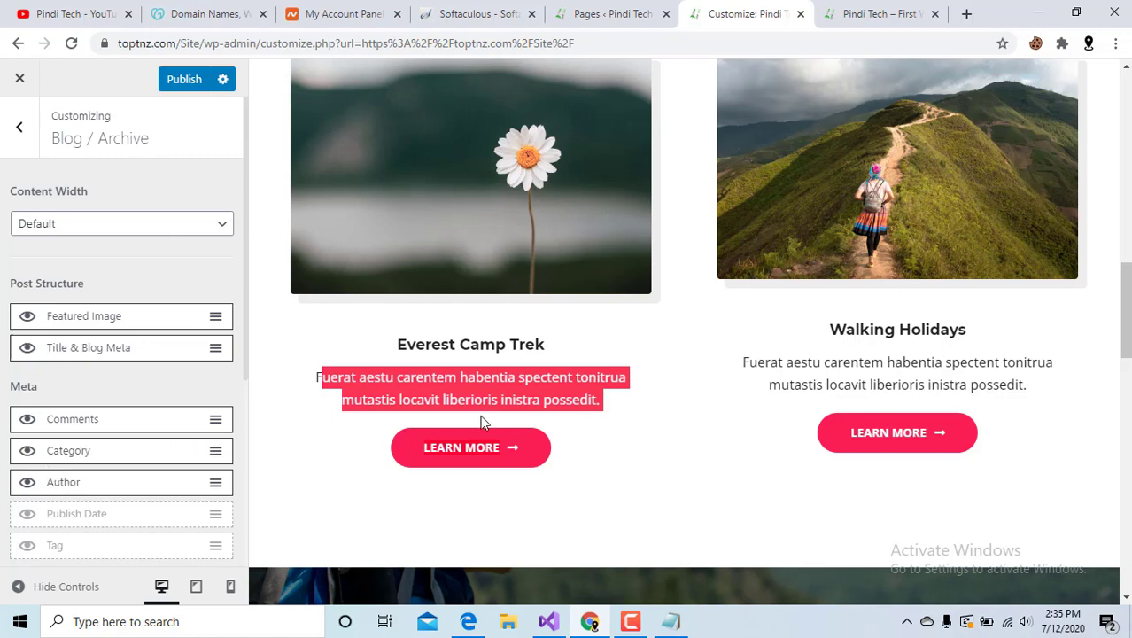
{"action": "scroll", "coordinate": [481, 421], "scroll_direction": "down", "scroll_amount": 2}
{"action": "scroll", "coordinate": [98, 372], "scroll_direction": "down", "scroll_amount": 3}
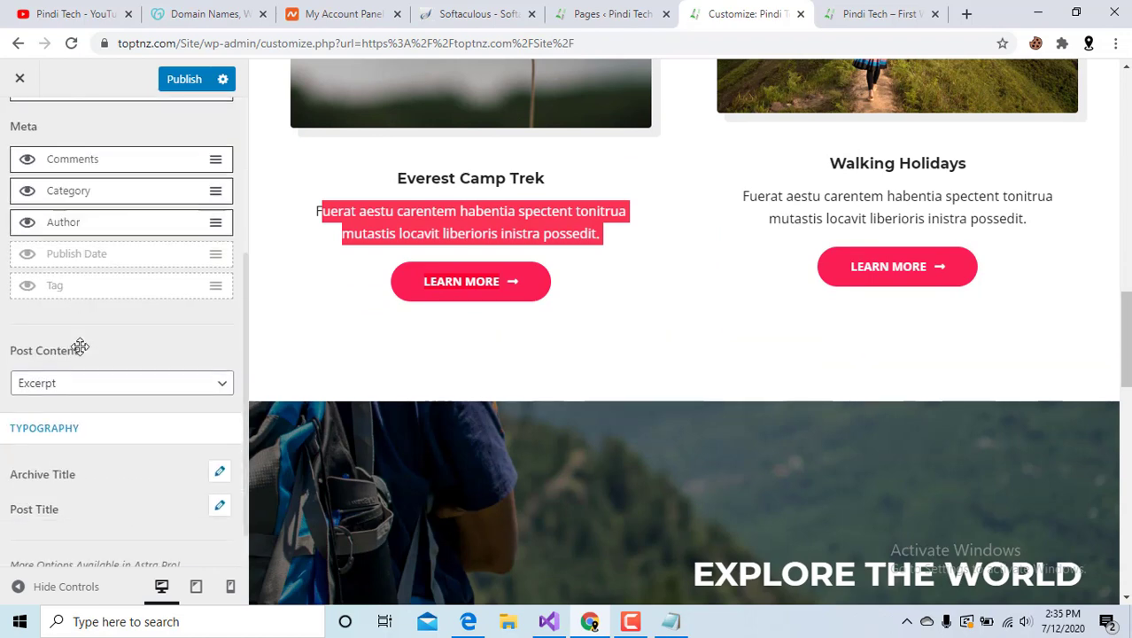
{"action": "scroll", "coordinate": [44, 292], "scroll_direction": "up", "scroll_amount": 2}
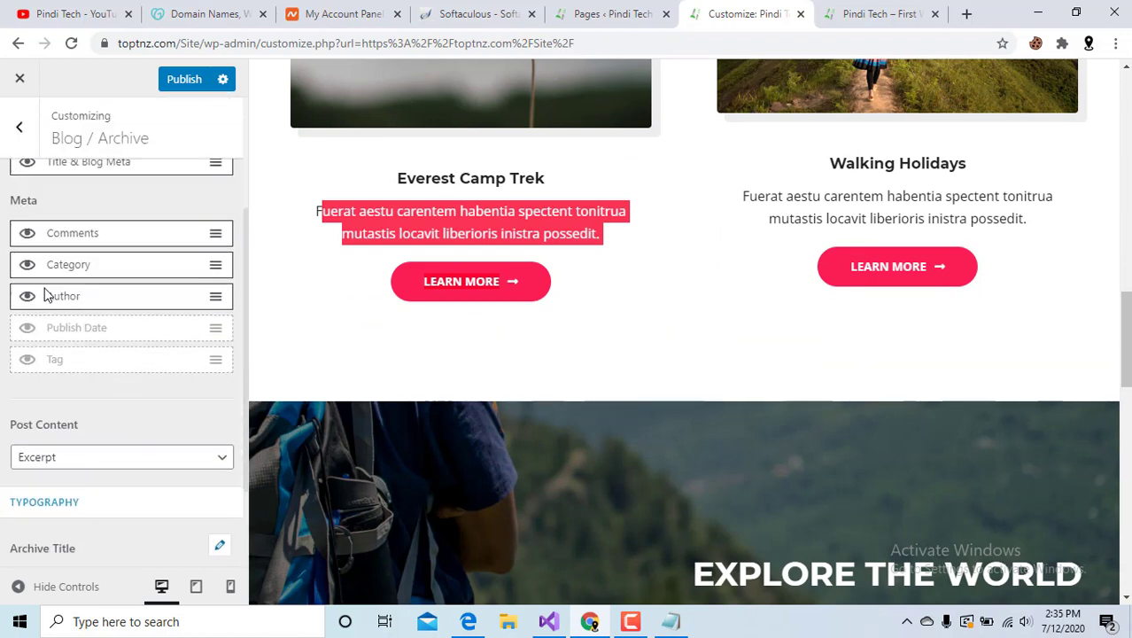
{"action": "scroll", "coordinate": [26, 133], "scroll_direction": "up", "scroll_amount": 3}
{"action": "left_click", "coordinate": [23, 129]}
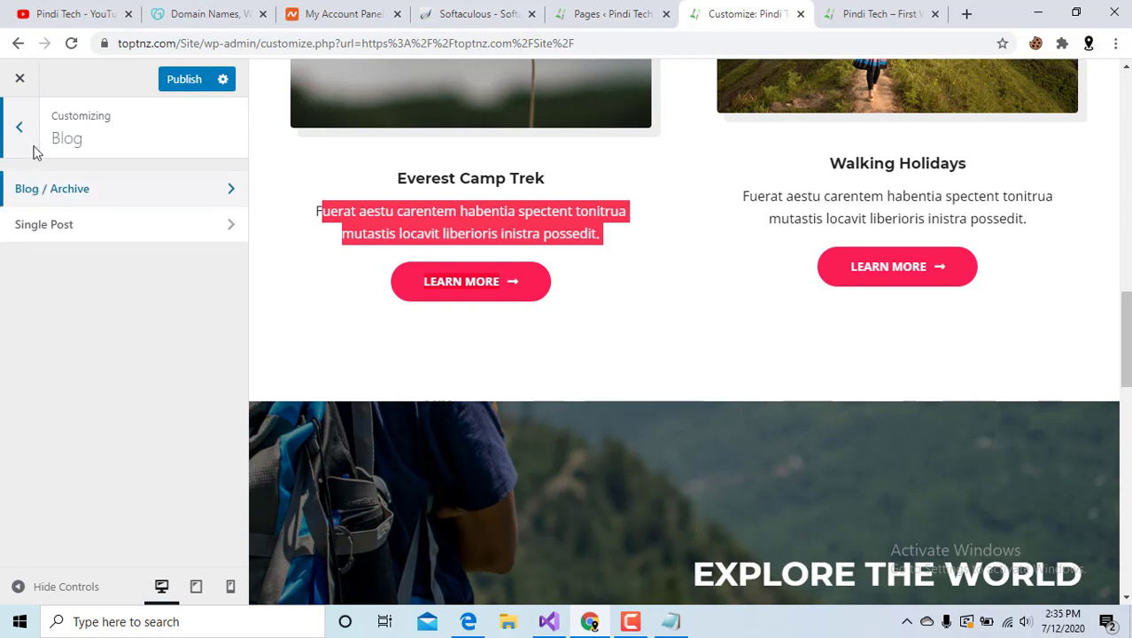
{"action": "left_click", "coordinate": [38, 225]}
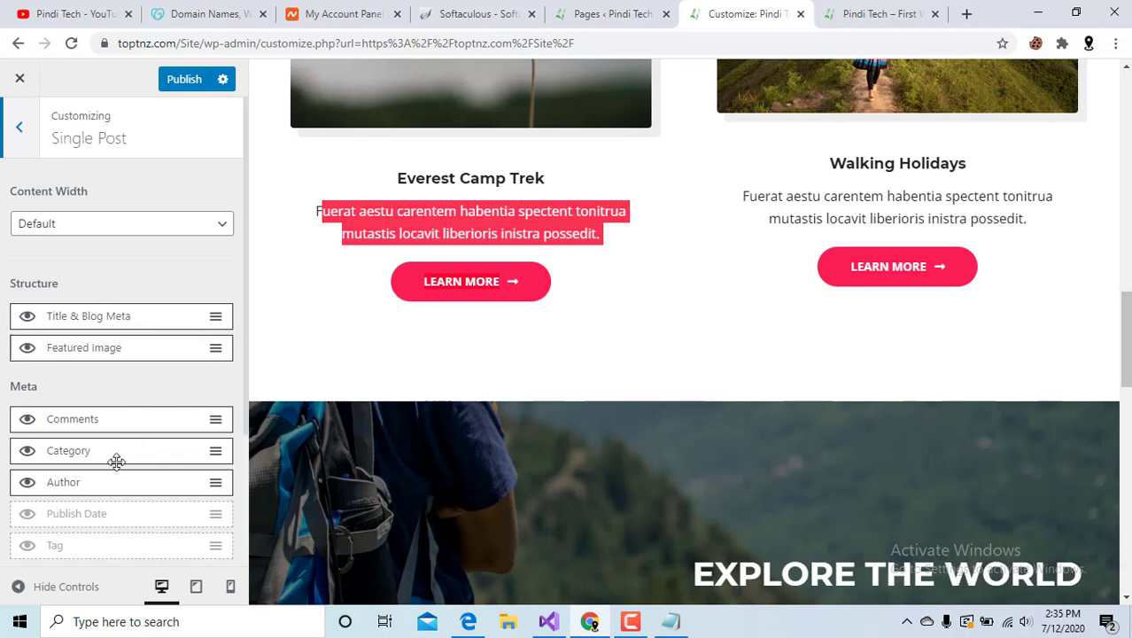
{"action": "left_click", "coordinate": [22, 130]}
{"action": "left_click", "coordinate": [7, 129]}
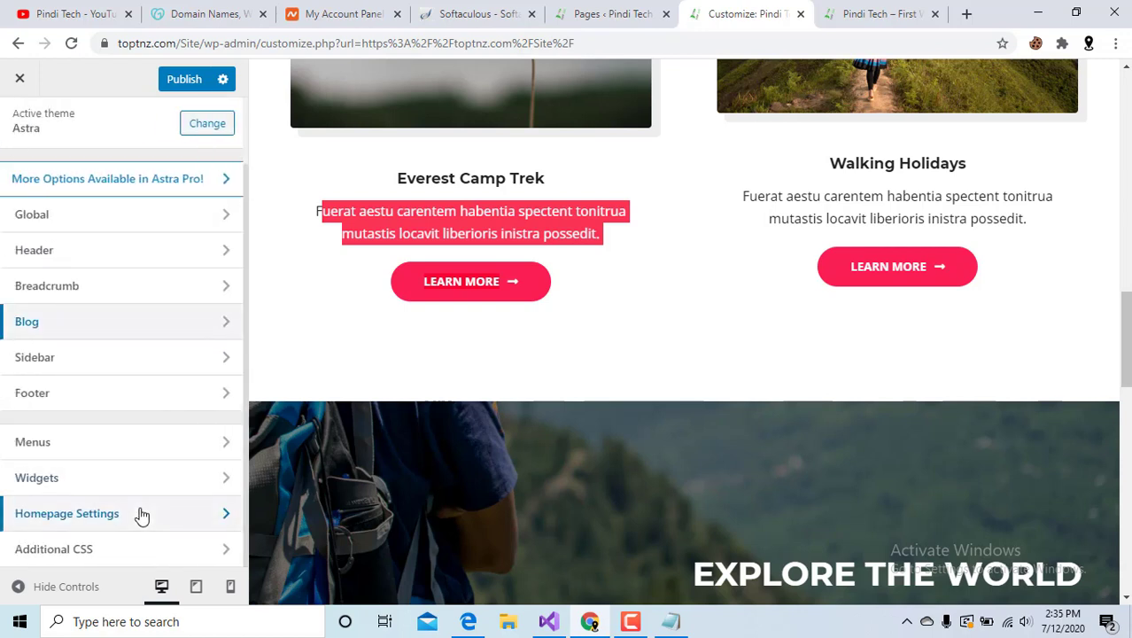
Look through Widgets and Additional CSS without changes, then go to the Pages list.
{"action": "left_click", "coordinate": [152, 478]}
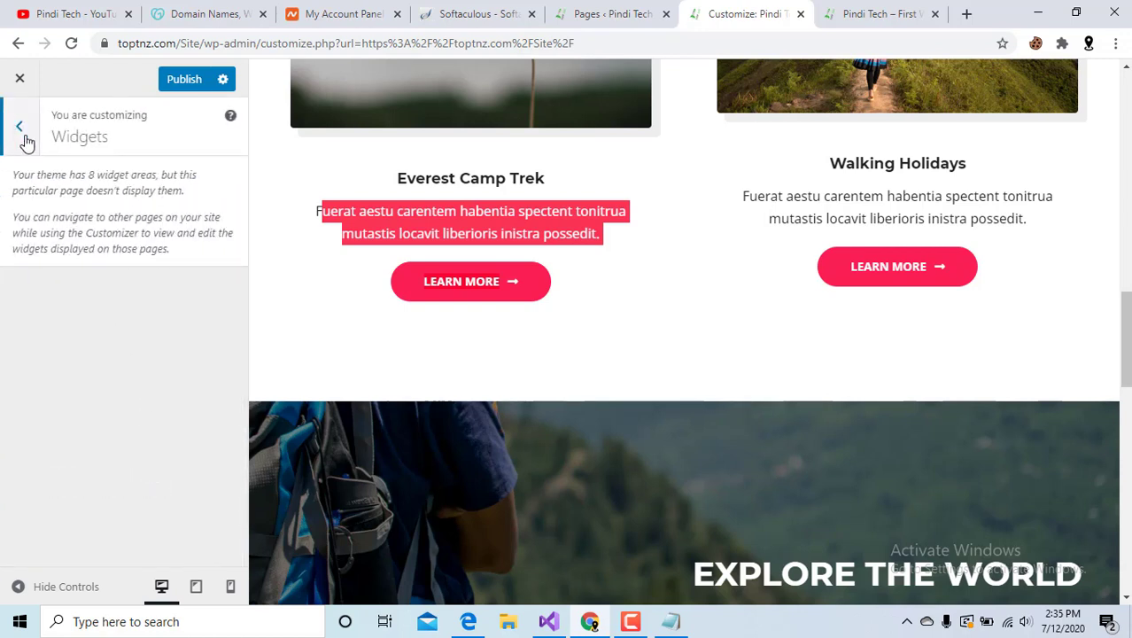
{"action": "left_click", "coordinate": [21, 131]}
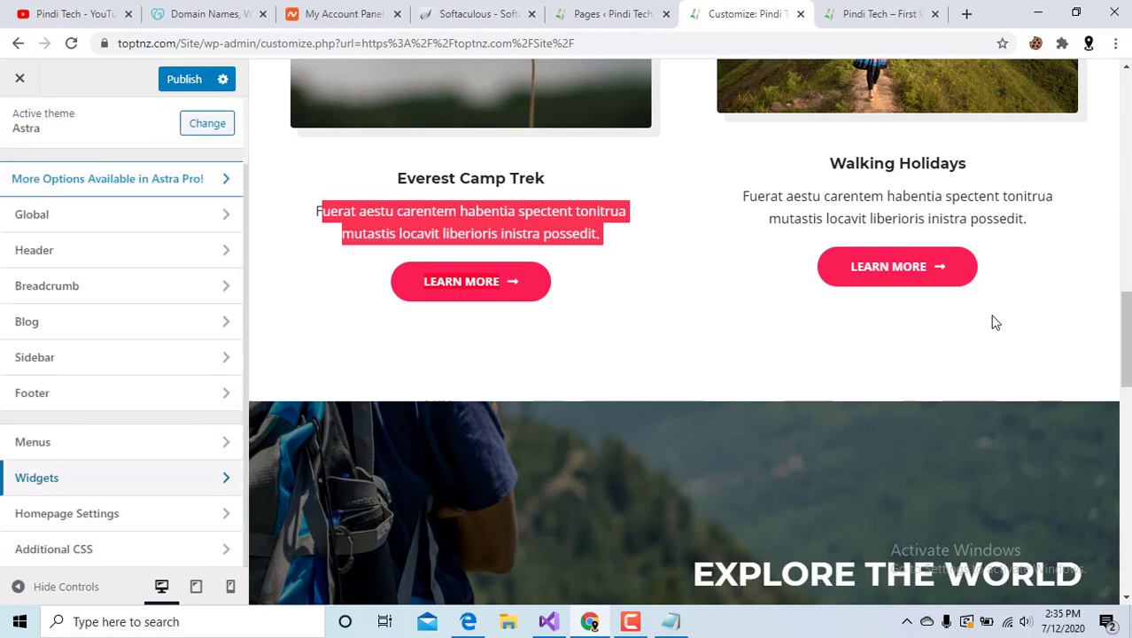
{"action": "left_click", "coordinate": [152, 549]}
{"action": "scroll", "coordinate": [80, 428], "scroll_direction": "down", "scroll_amount": 3}
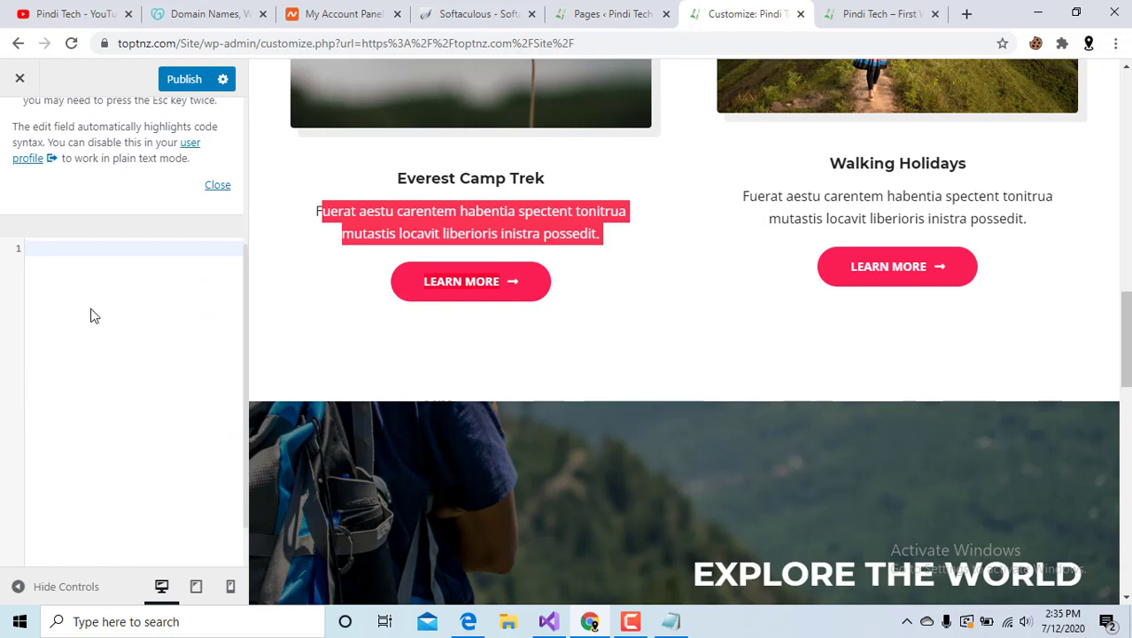
{"action": "scroll", "coordinate": [47, 269], "scroll_direction": "up", "scroll_amount": 3}
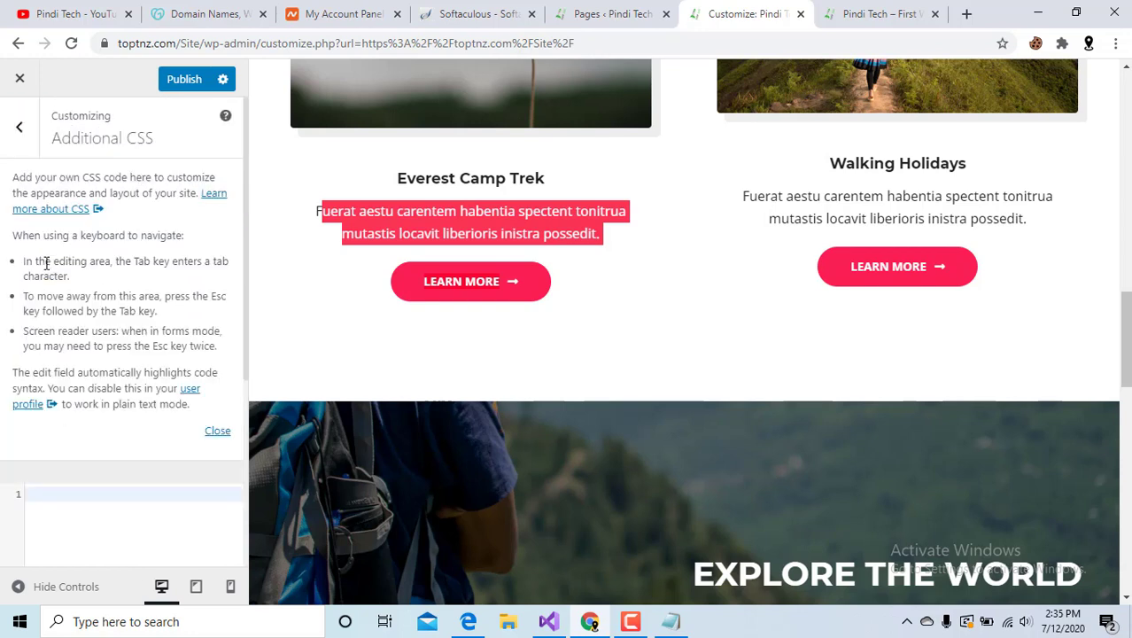
{"action": "left_click", "coordinate": [25, 133]}
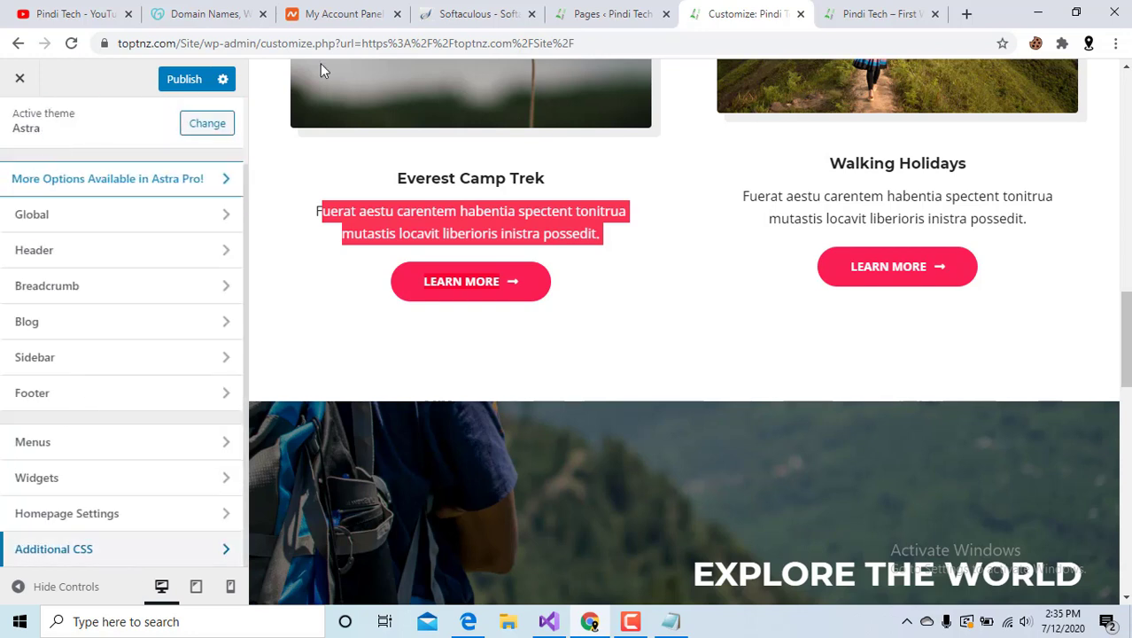
{"action": "scroll", "coordinate": [195, 238], "scroll_direction": "up", "scroll_amount": 1}
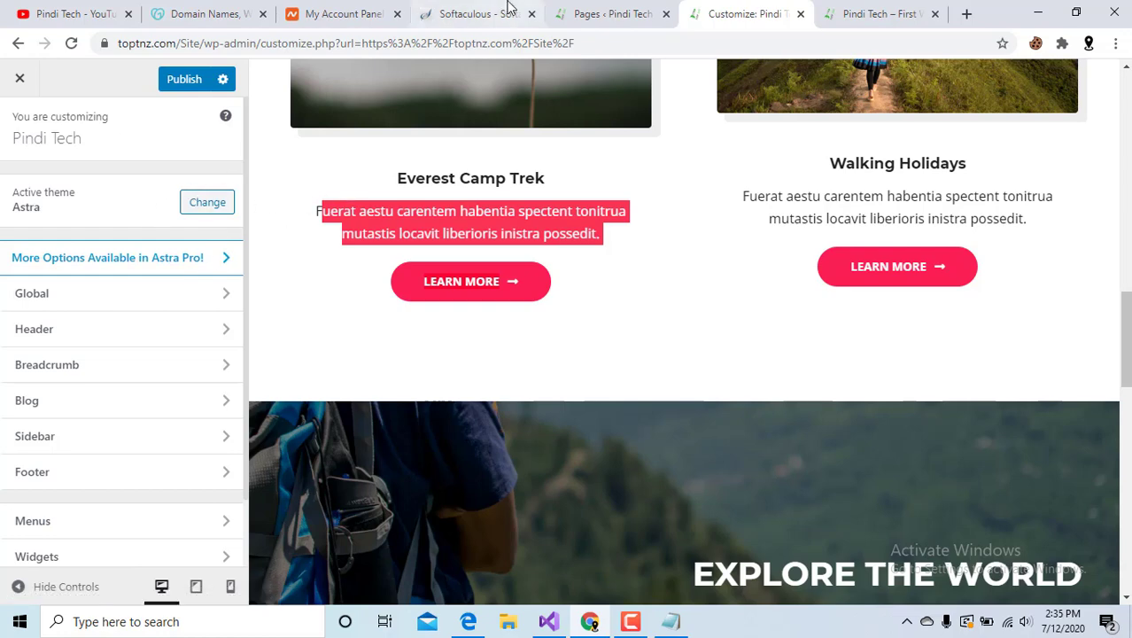
{"action": "left_click", "coordinate": [609, 11]}
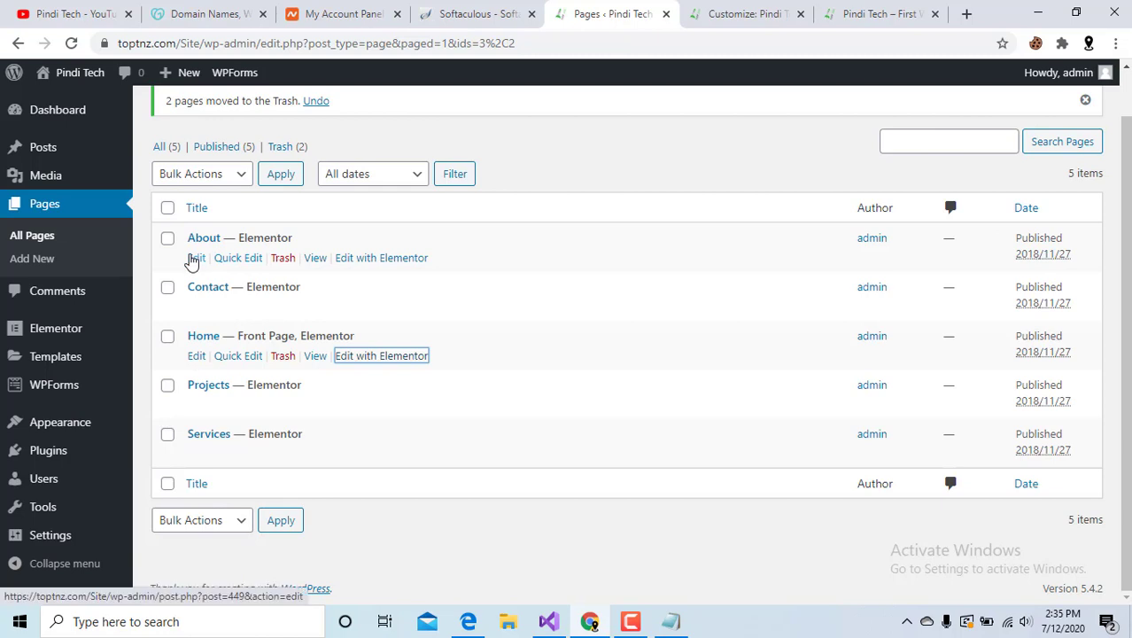
Open About's 'Edit with Elementor' link in a new browser tab and switch to it.
{"action": "right_click", "coordinate": [367, 257]}
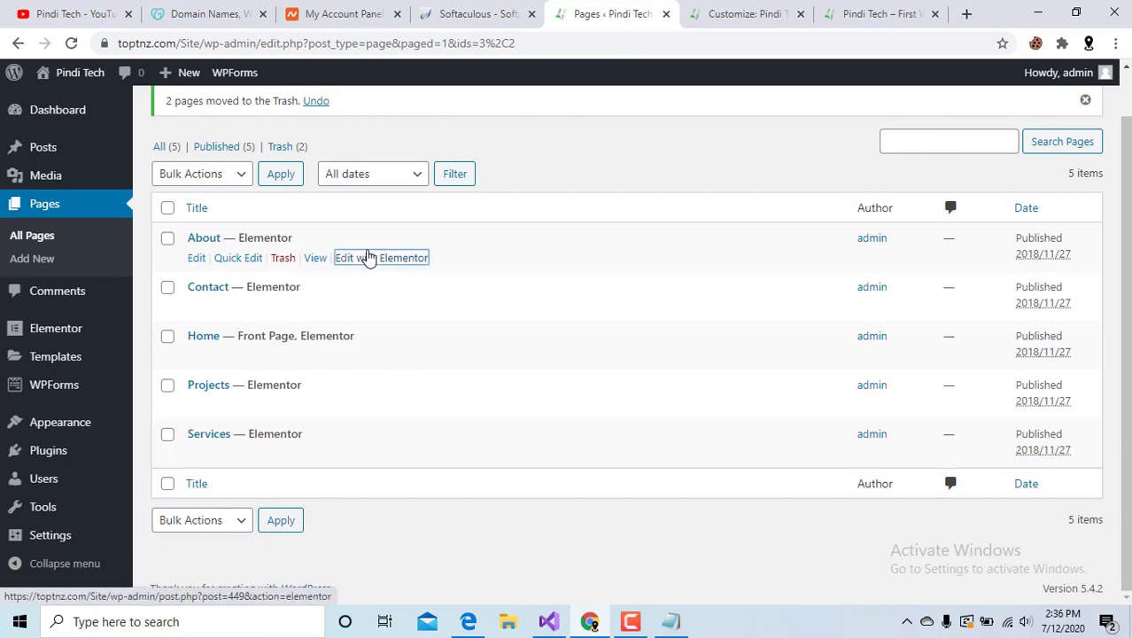
{"action": "left_click", "coordinate": [353, 266]}
{"action": "right_click", "coordinate": [353, 265]}
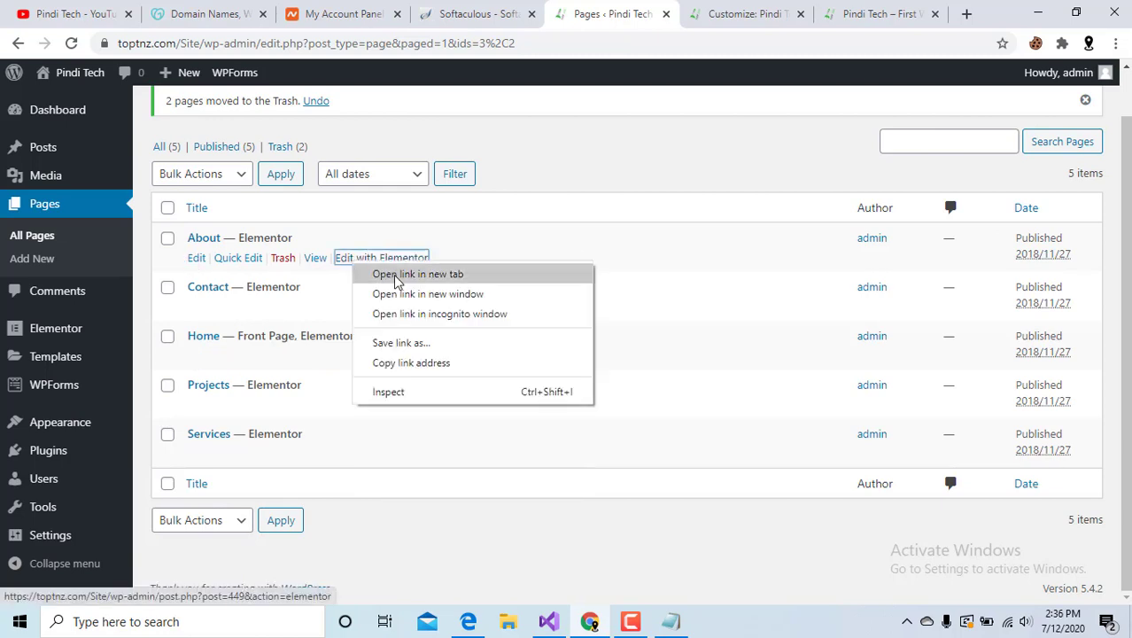
{"action": "left_click", "coordinate": [394, 275]}
{"action": "left_click", "coordinate": [605, 9]}
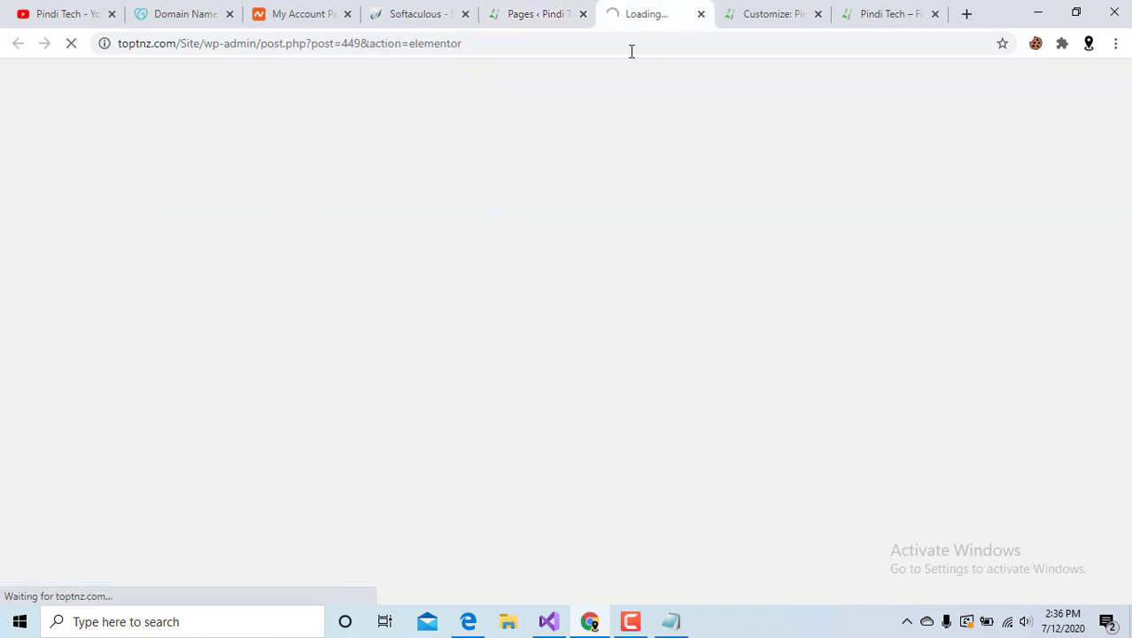
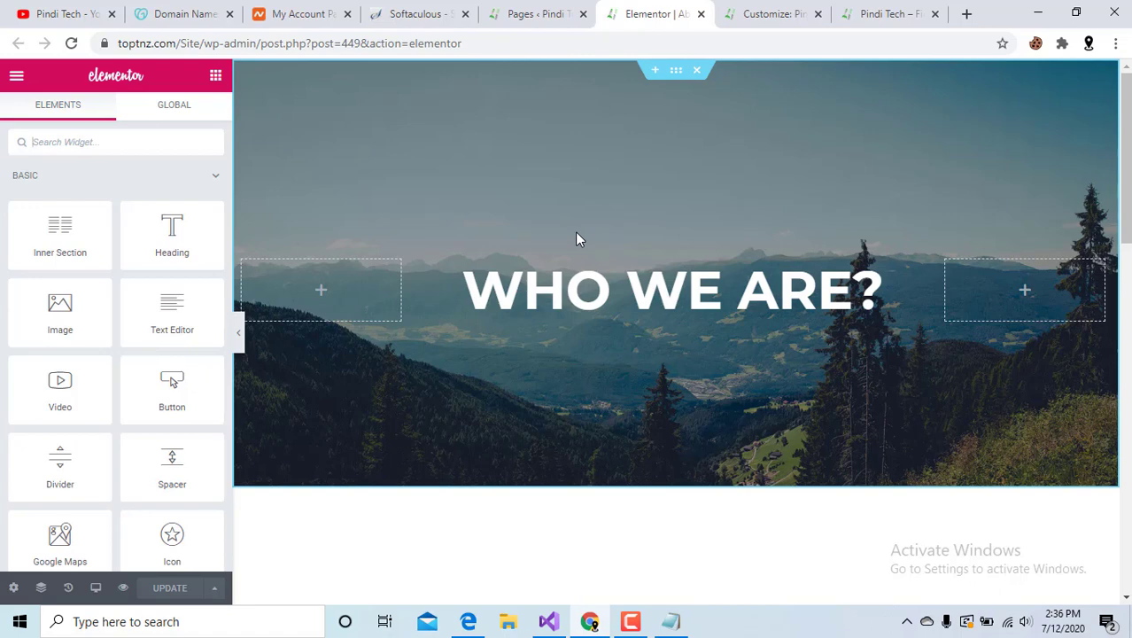
Select the WHO WE ARE? heading, review its Title text, and bring up its Style settings.
{"action": "left_click", "coordinate": [560, 299]}
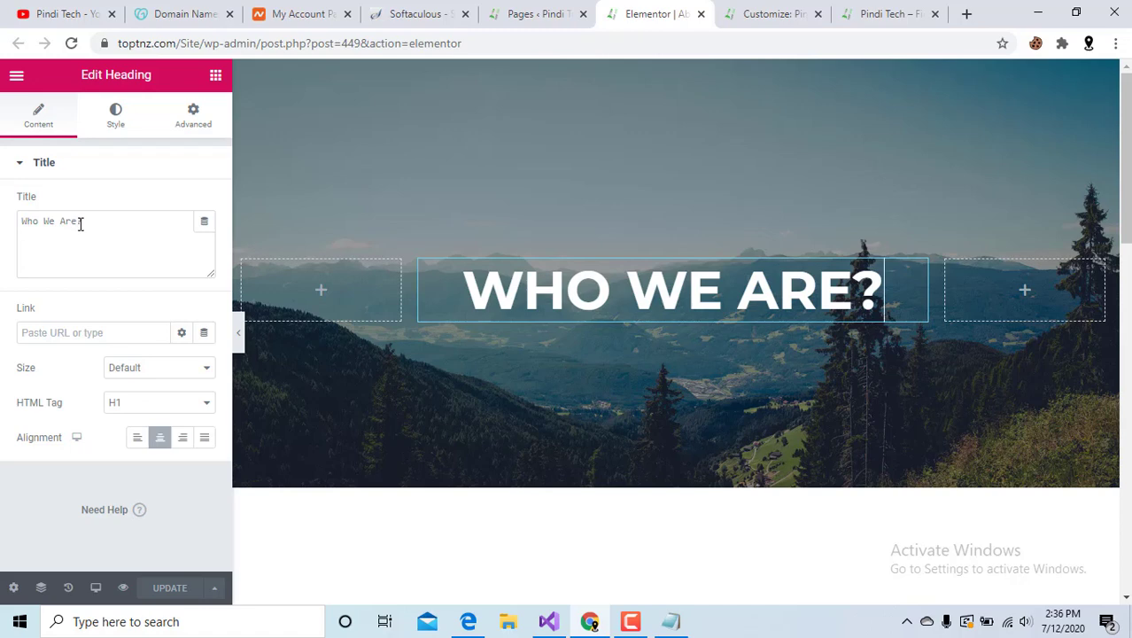
{"action": "left_click_drag", "start_coordinate": [88, 220], "coordinate": [21, 222]}
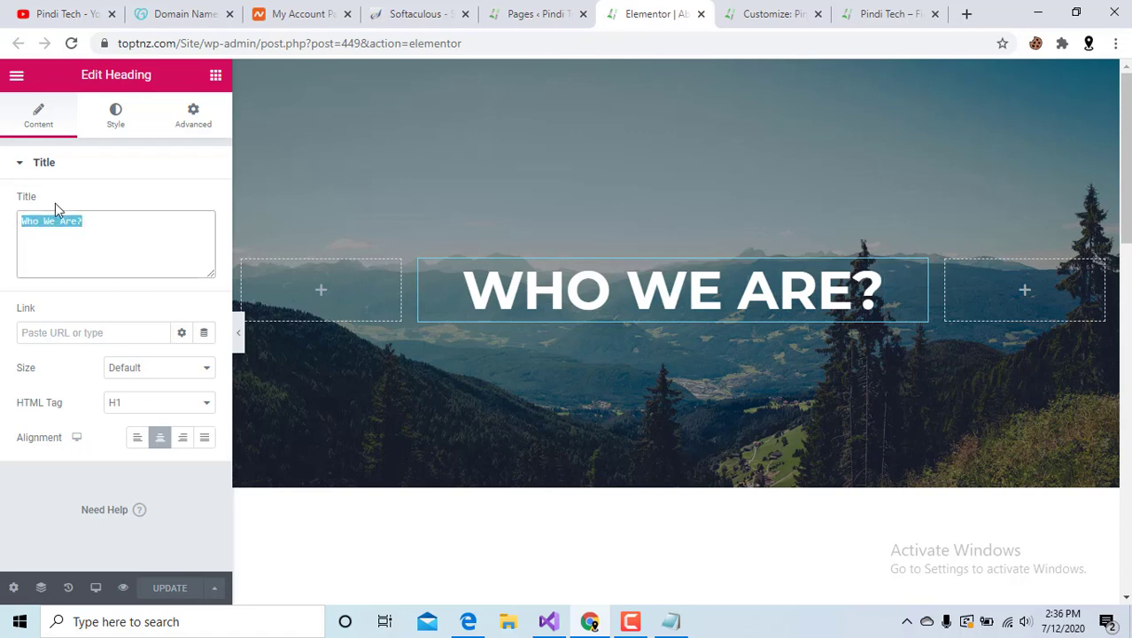
{"action": "left_click", "coordinate": [55, 222]}
{"action": "left_click", "coordinate": [112, 122]}
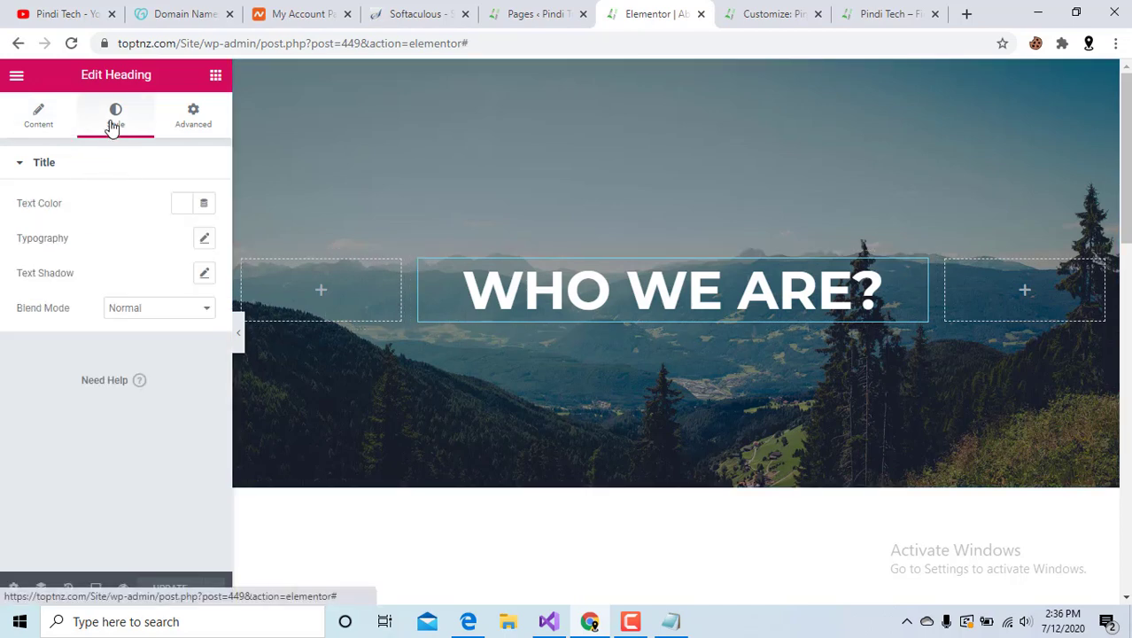
{"action": "left_click", "coordinate": [33, 122]}
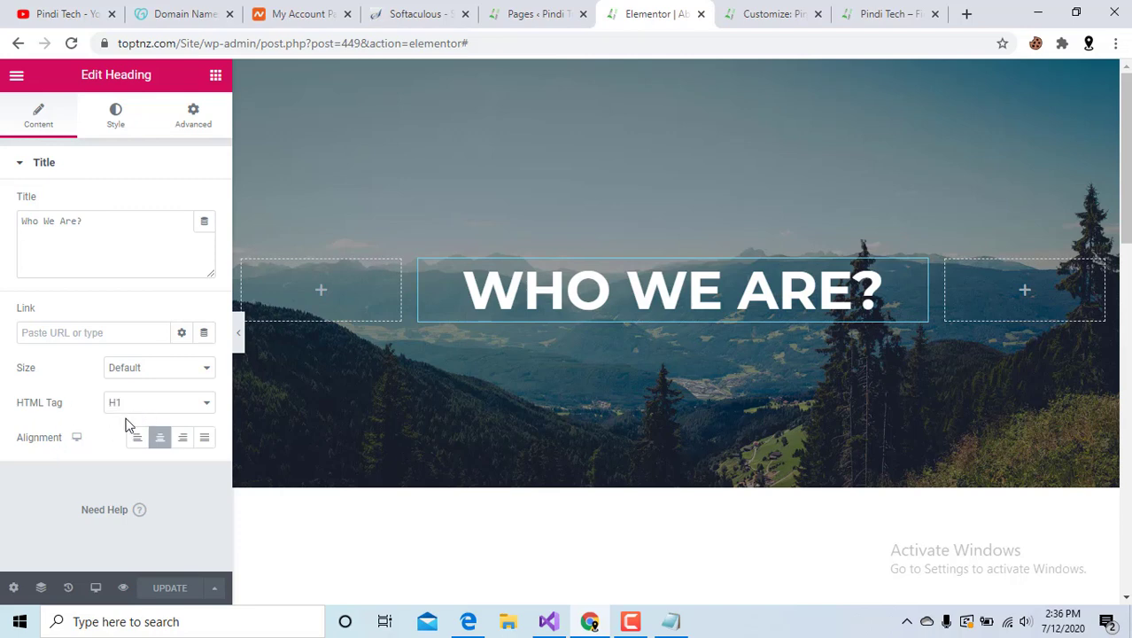
{"action": "left_click", "coordinate": [118, 112]}
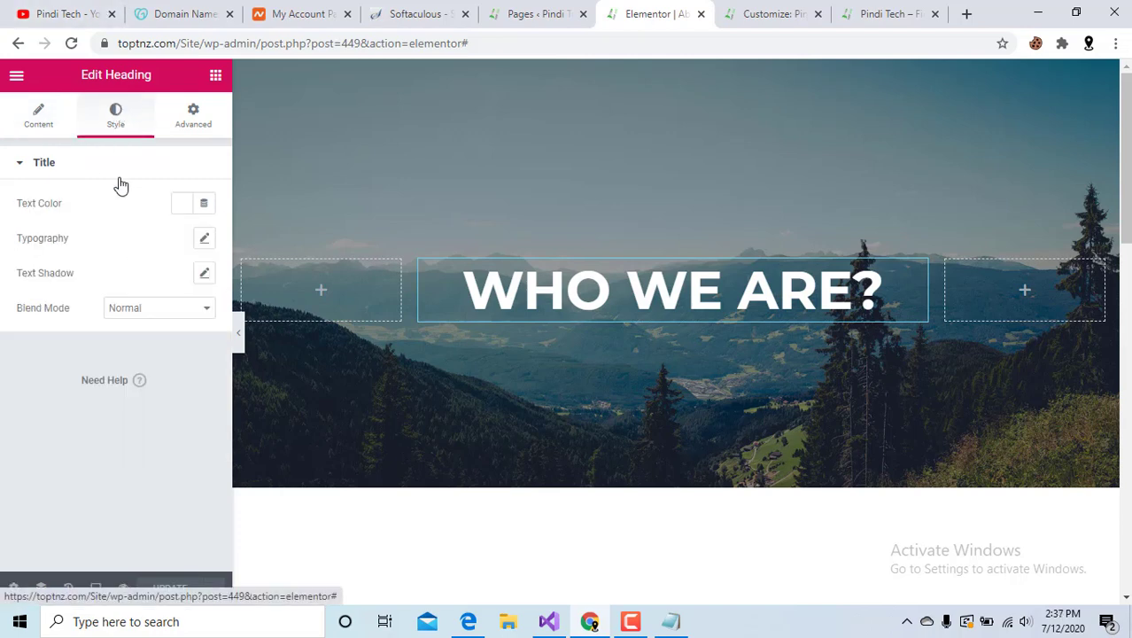
Try several heading text colours, then settle on bright yellow #ECD00E.
{"action": "left_click", "coordinate": [183, 204]}
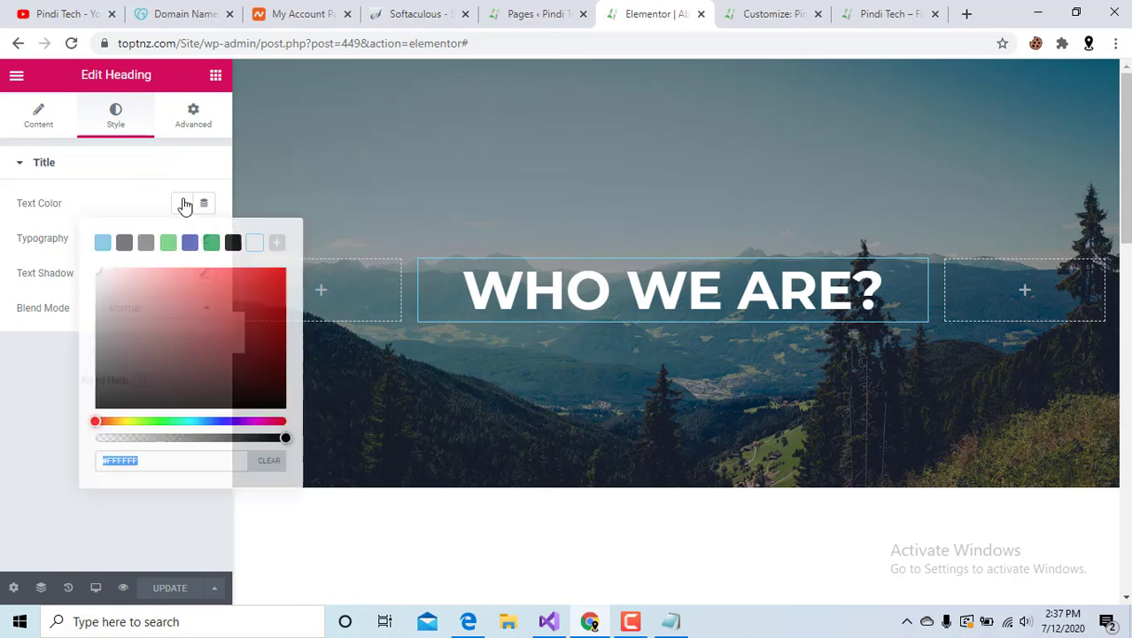
{"action": "left_click", "coordinate": [258, 302]}
{"action": "left_click", "coordinate": [225, 421]}
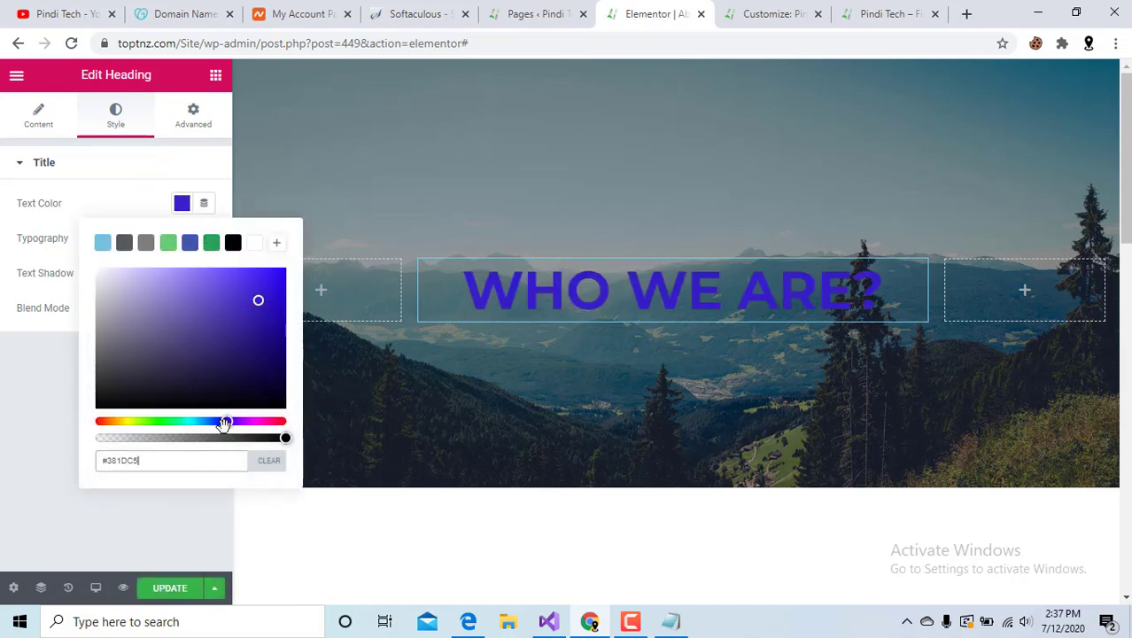
{"action": "left_click", "coordinate": [136, 295]}
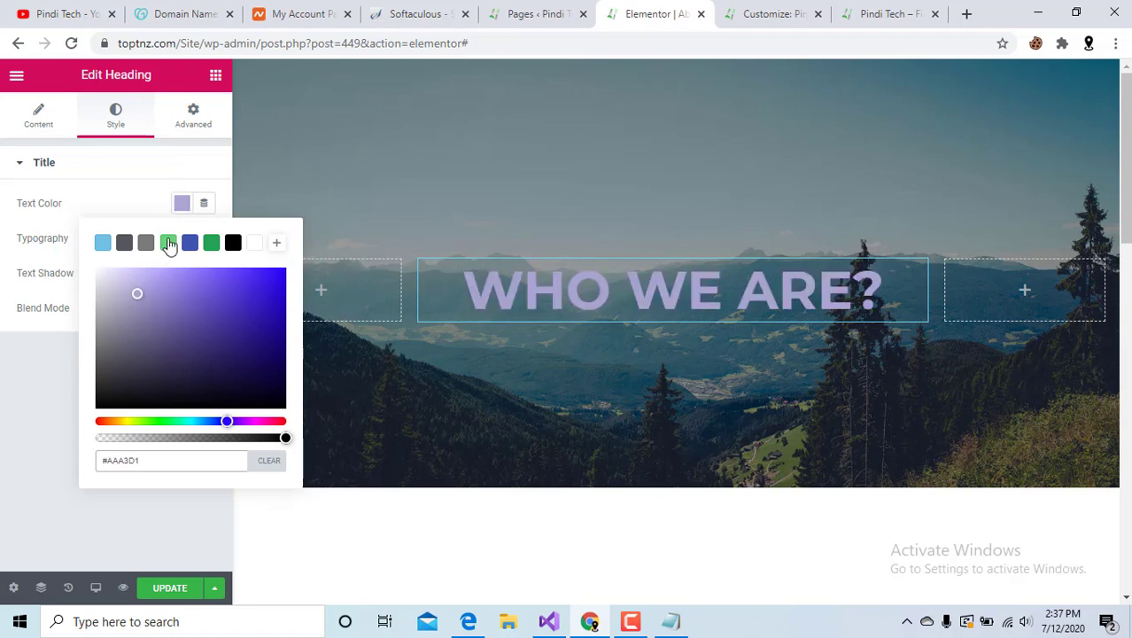
{"action": "left_click", "coordinate": [169, 243]}
{"action": "left_click", "coordinate": [210, 243]}
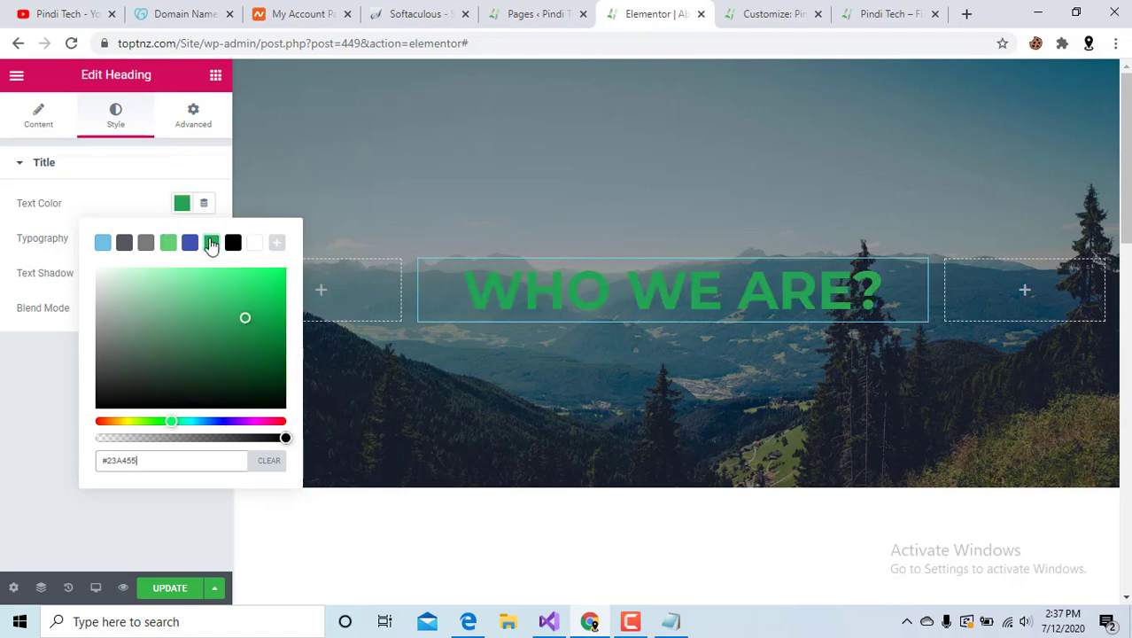
{"action": "left_click", "coordinate": [233, 243]}
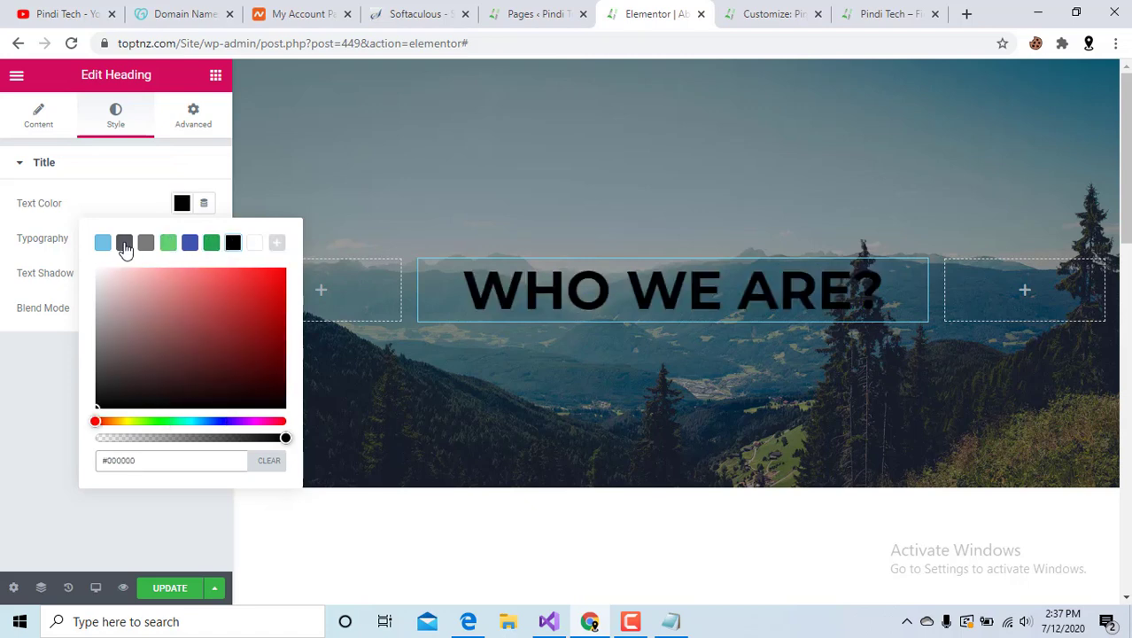
{"action": "left_click", "coordinate": [103, 243]}
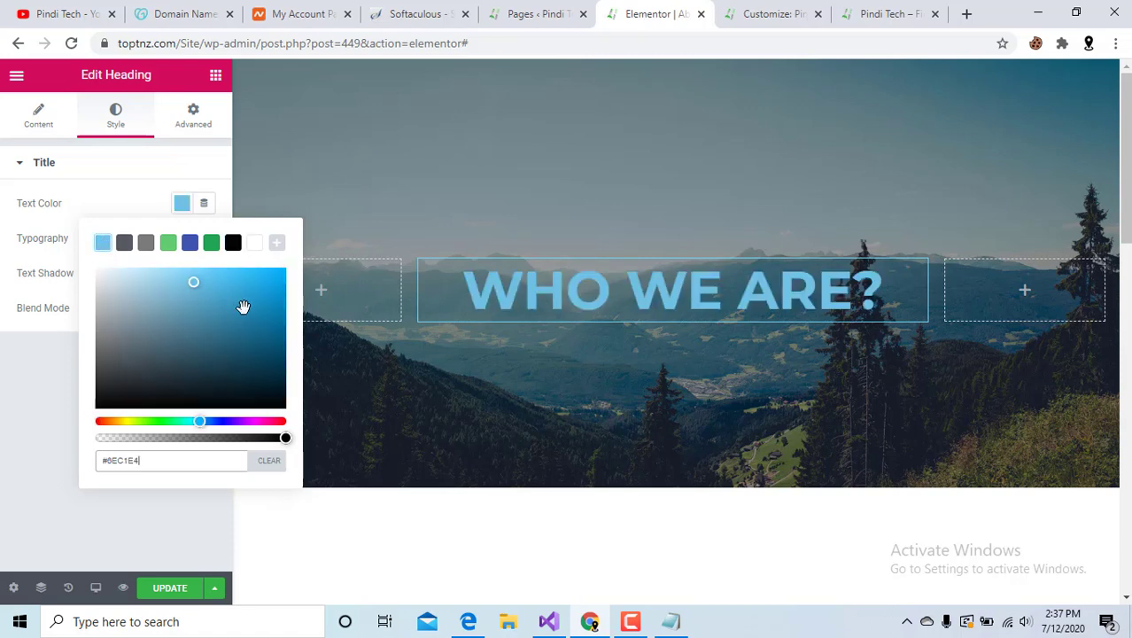
{"action": "left_click", "coordinate": [255, 420]}
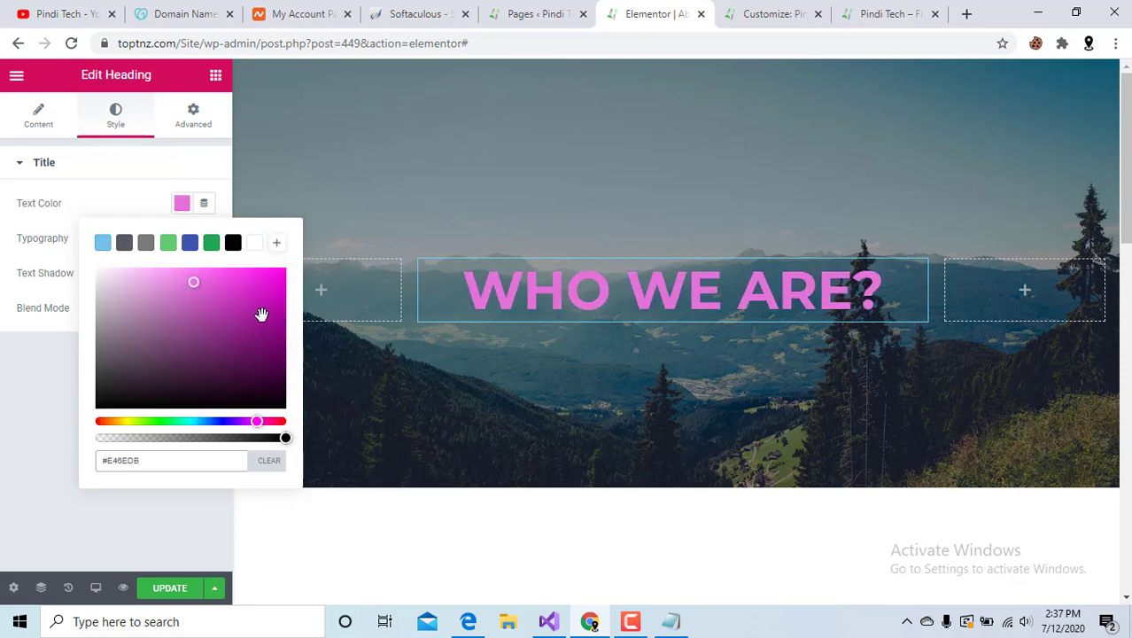
{"action": "left_click", "coordinate": [275, 281]}
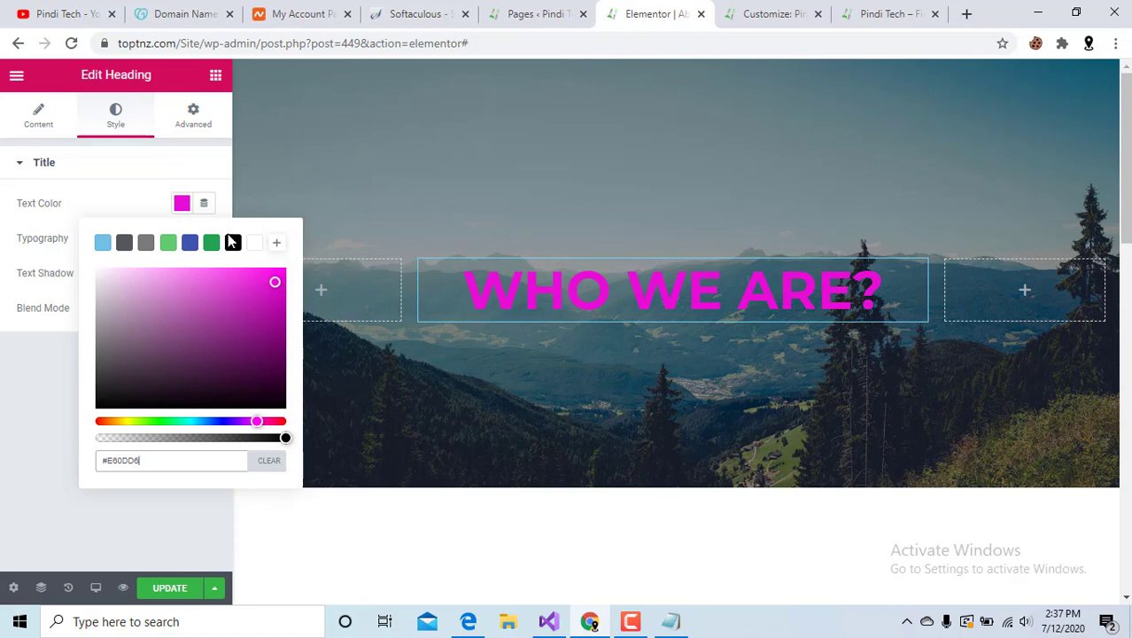
{"action": "left_click", "coordinate": [232, 242]}
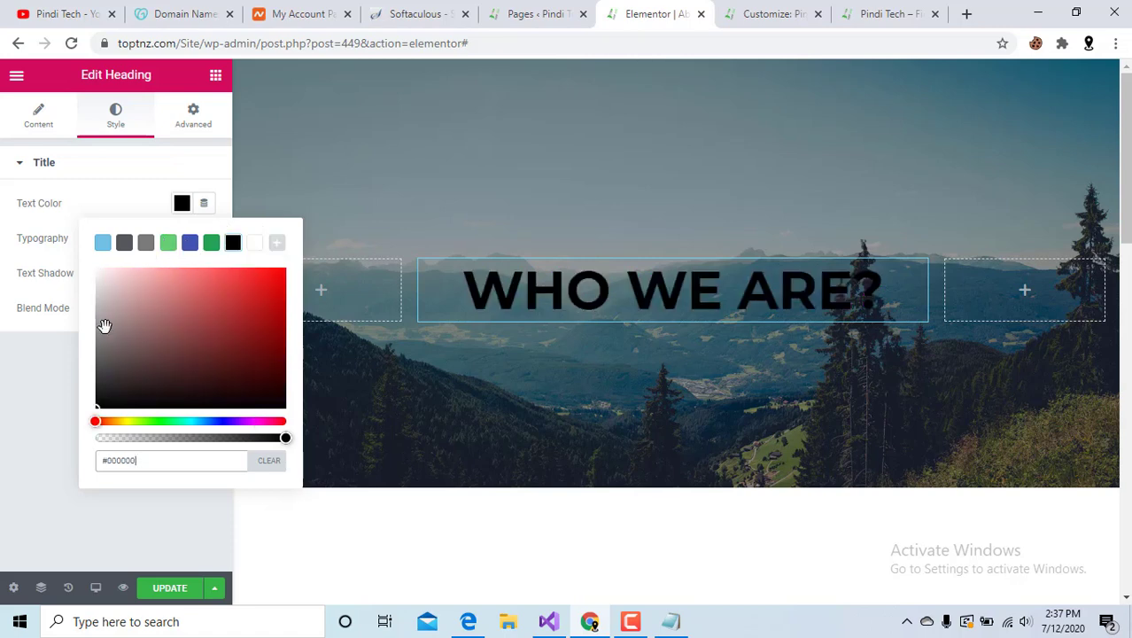
{"action": "left_click", "coordinate": [122, 421]}
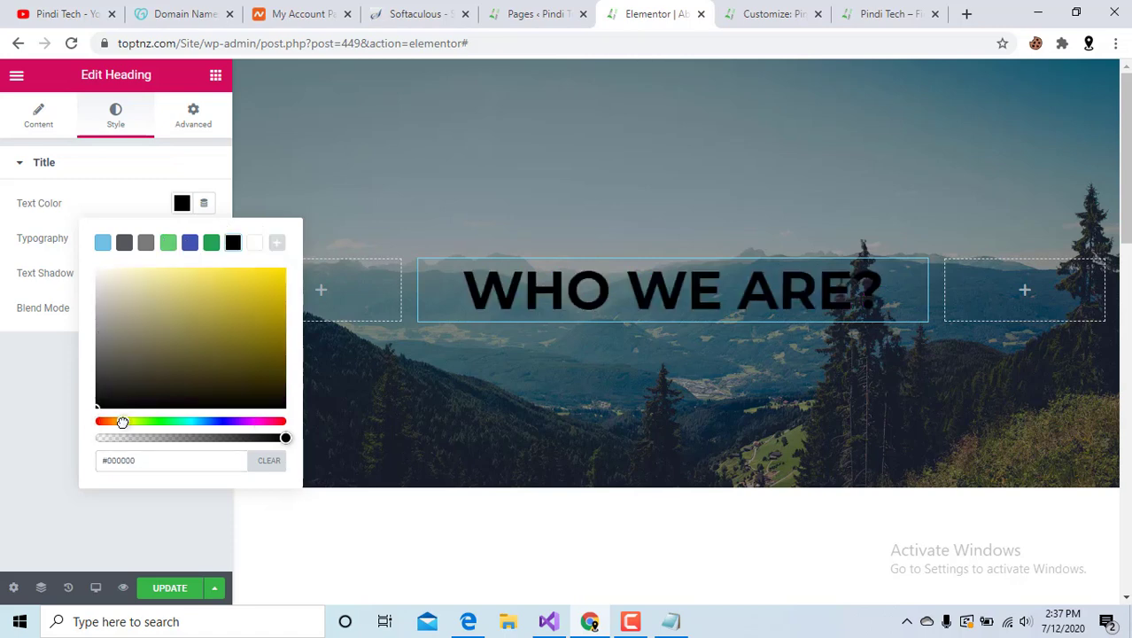
{"action": "left_click", "coordinate": [274, 279]}
{"action": "left_click", "coordinate": [4, 415]}
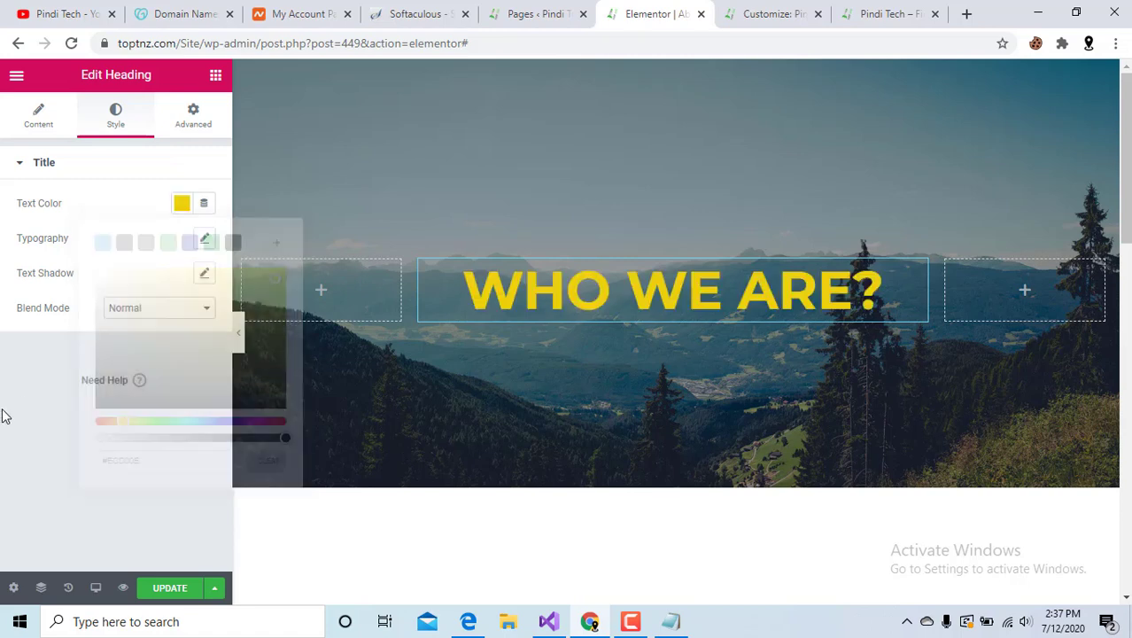
Set the heading's typography font family to Times New Roman, after trying Tahoma.
{"action": "left_click", "coordinate": [206, 239]}
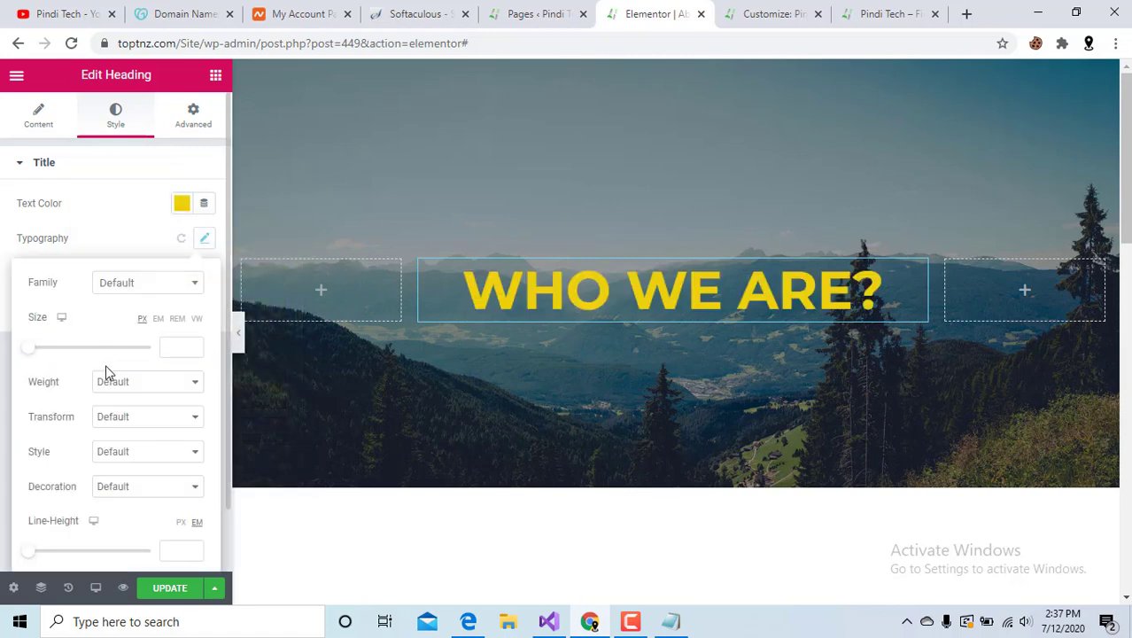
{"action": "left_click", "coordinate": [139, 285]}
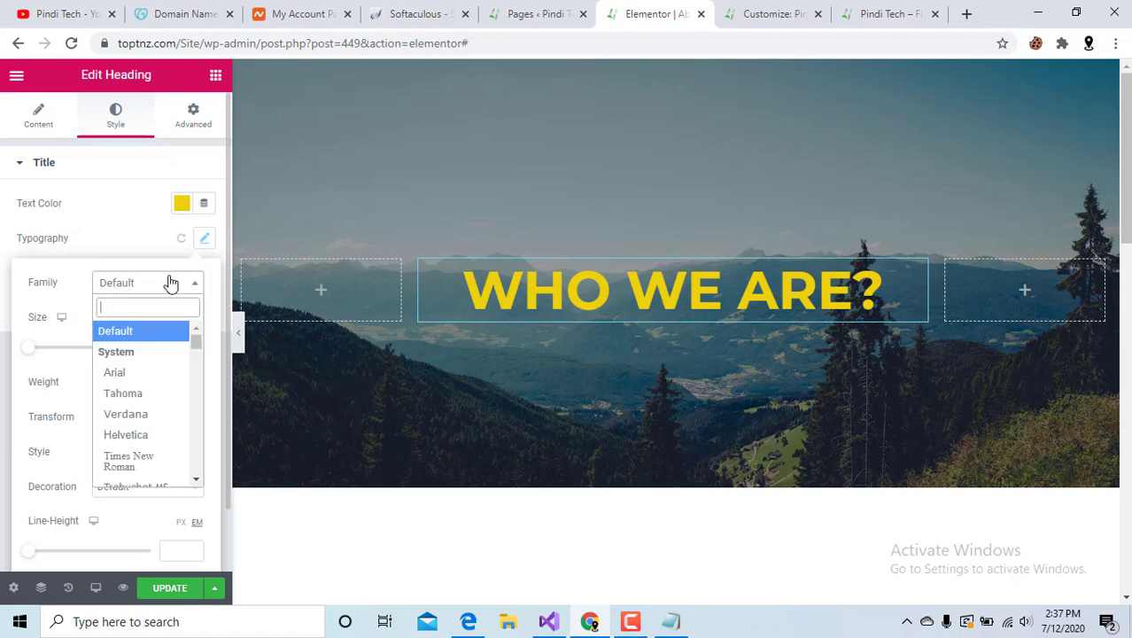
{"action": "left_click", "coordinate": [145, 393]}
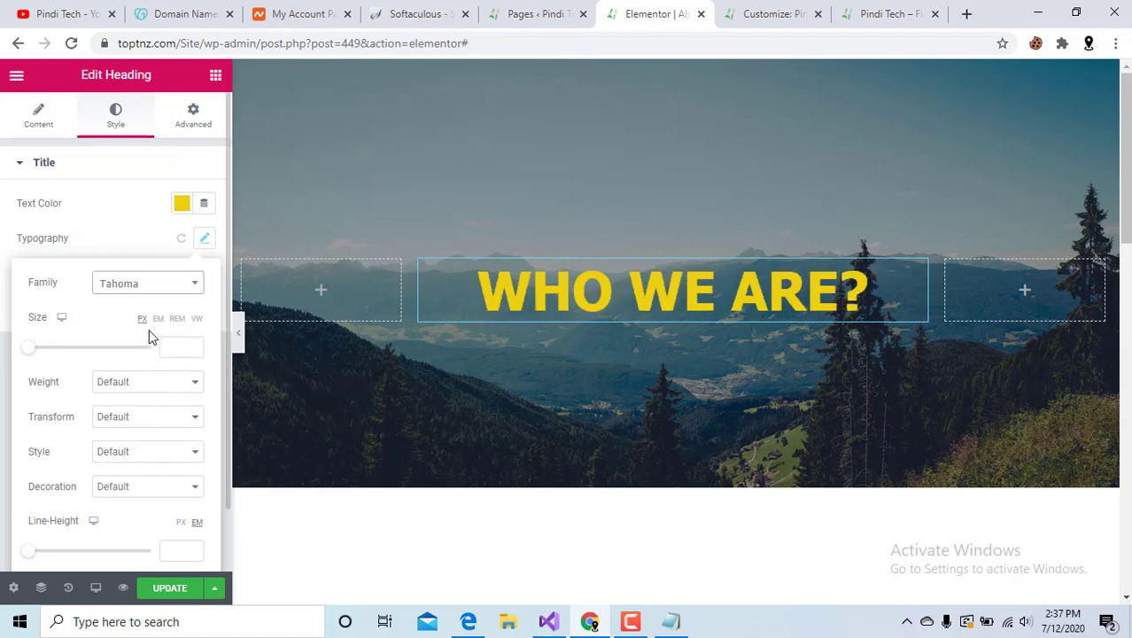
{"action": "left_click", "coordinate": [169, 283]}
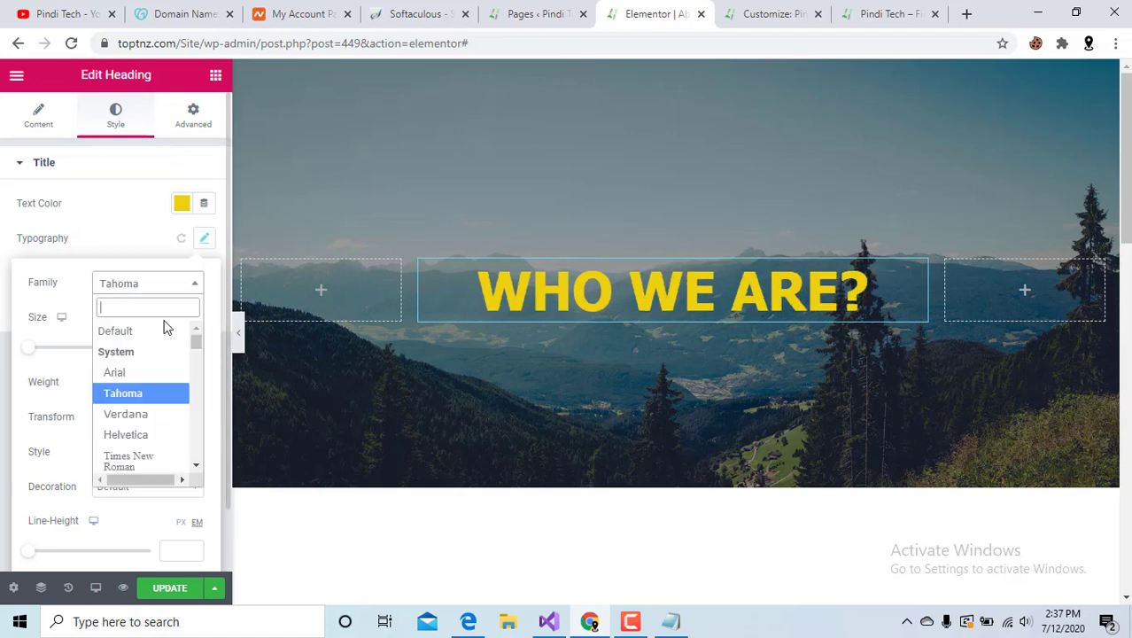
{"action": "left_click", "coordinate": [134, 456]}
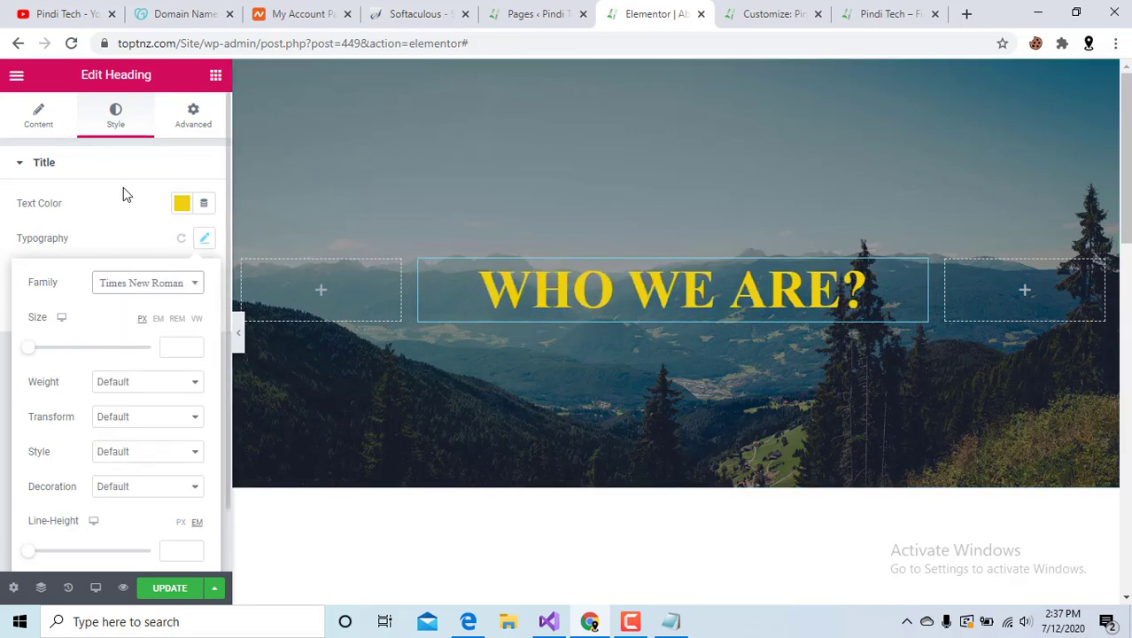
Try uppercase, capitalize and lowercase text transforms on the heading.
{"action": "left_click", "coordinate": [162, 418]}
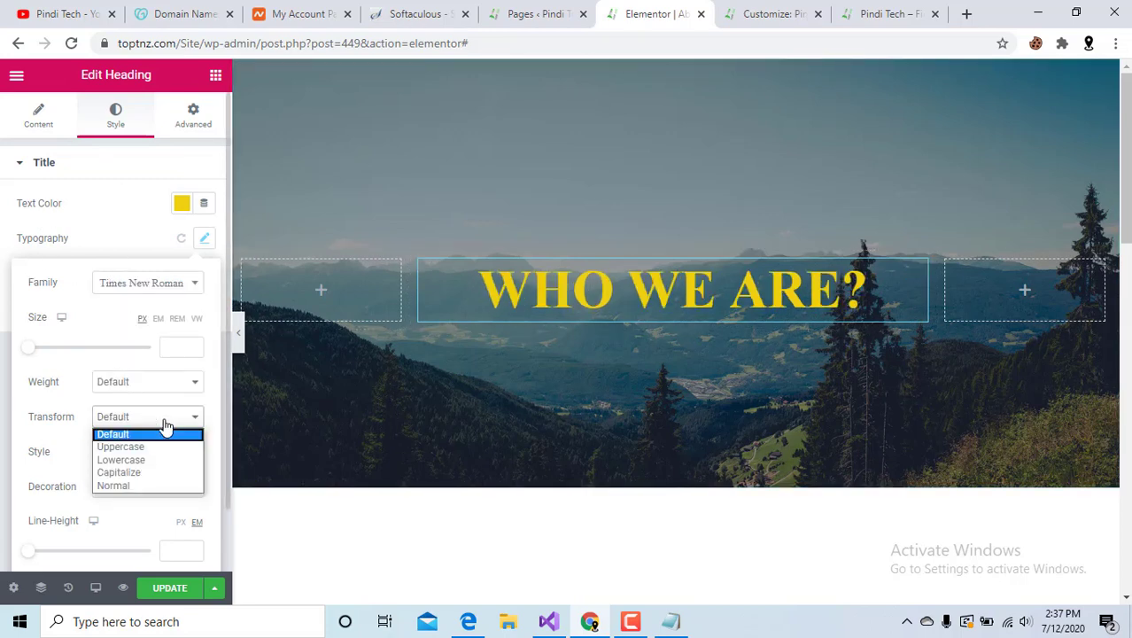
{"action": "left_click", "coordinate": [148, 448]}
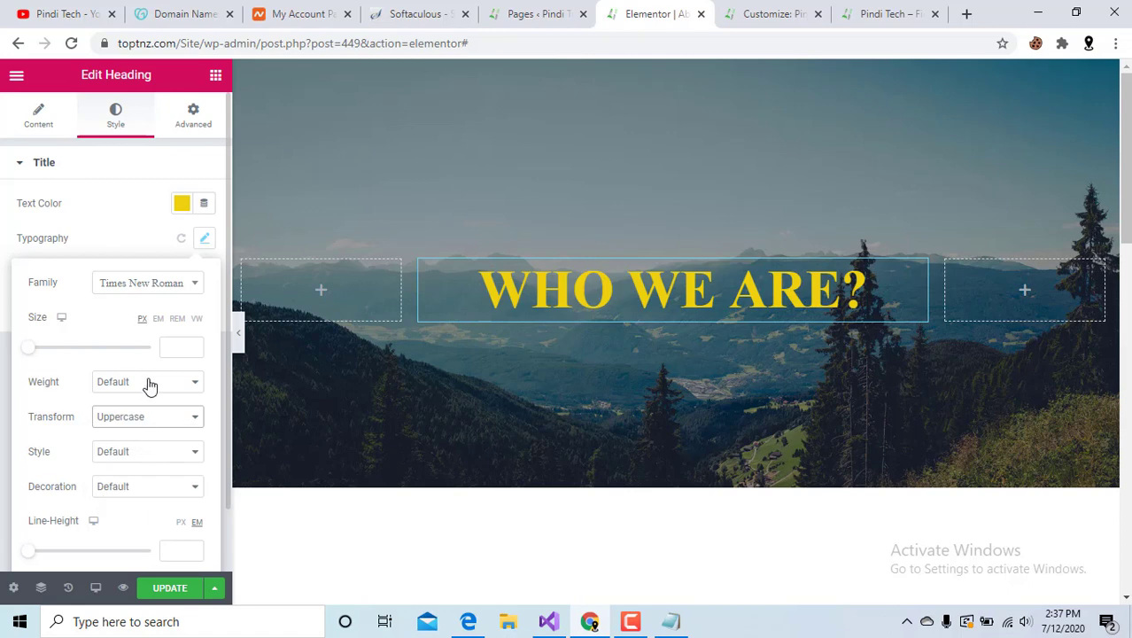
{"action": "left_click", "coordinate": [144, 416]}
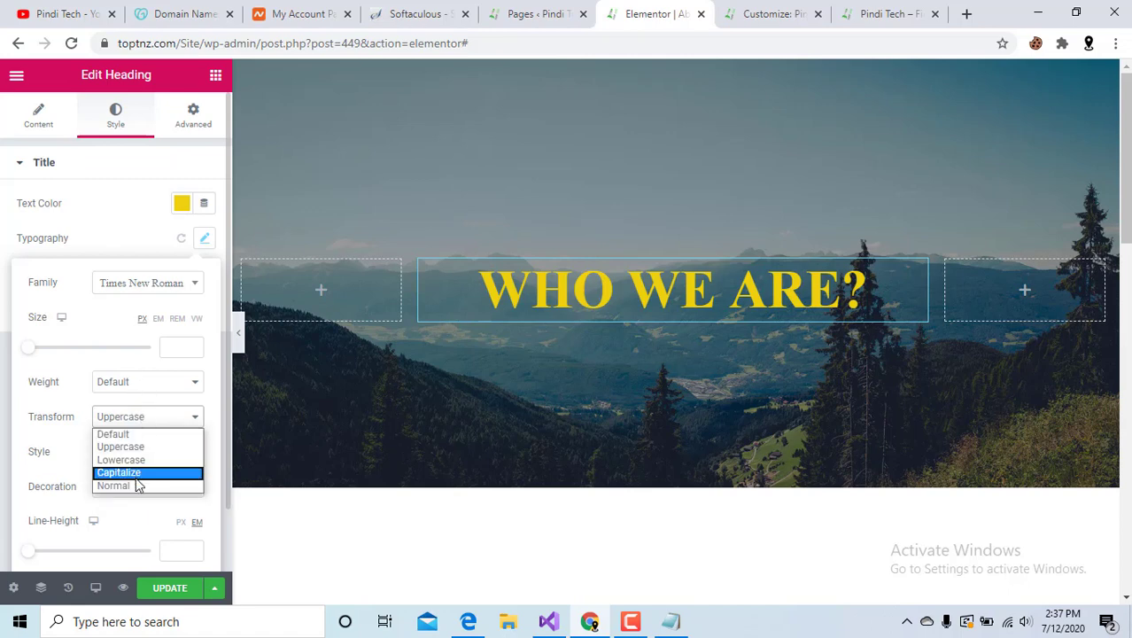
{"action": "left_click", "coordinate": [140, 474]}
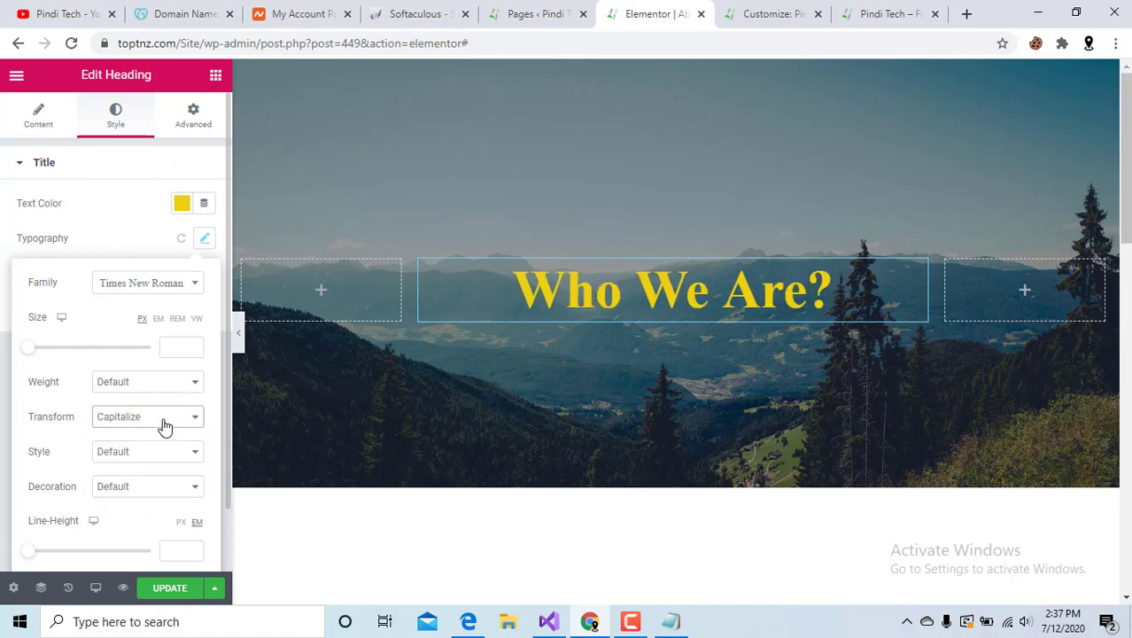
{"action": "left_click", "coordinate": [164, 423]}
{"action": "left_click", "coordinate": [152, 457]}
Settle on uppercase with no italic and leave text decoration at Default.
{"action": "left_click", "coordinate": [149, 452]}
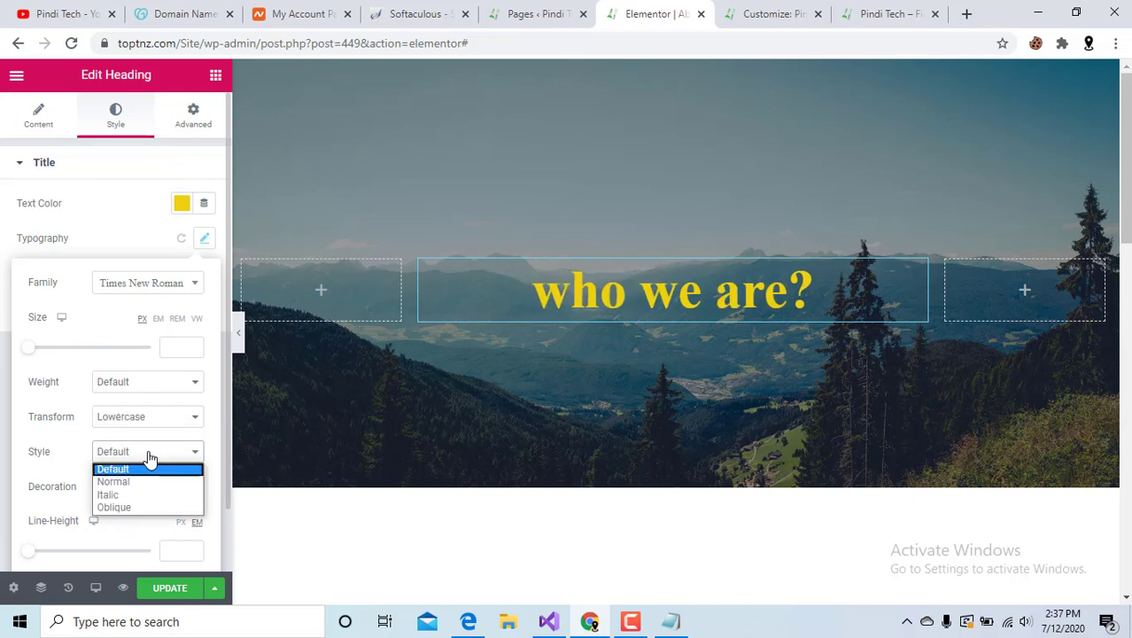
{"action": "left_click", "coordinate": [139, 495]}
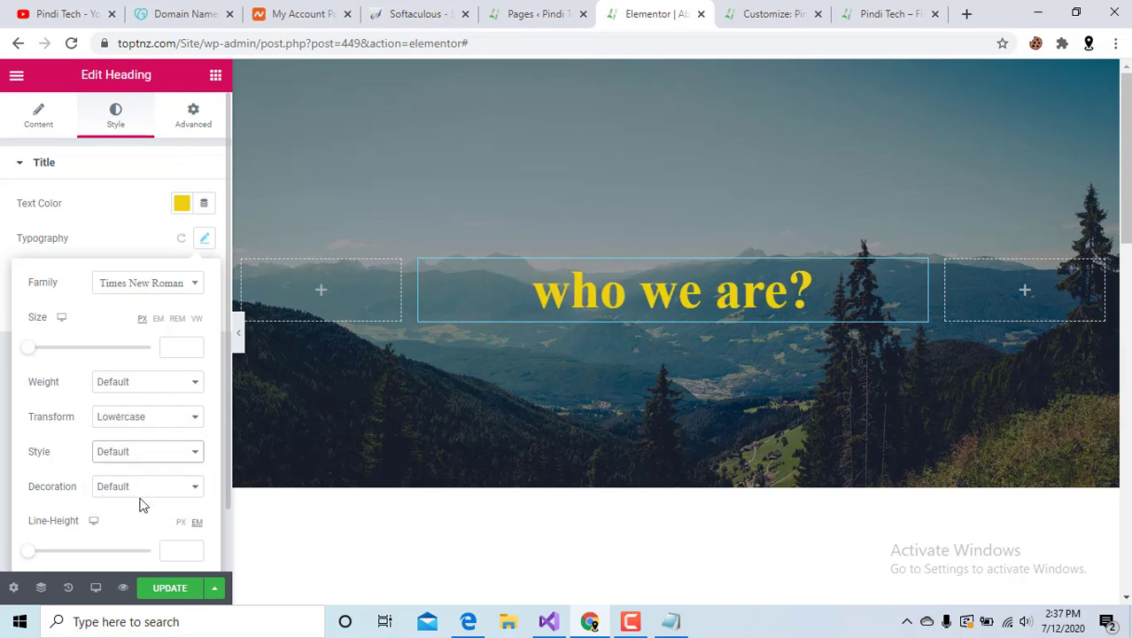
{"action": "left_click", "coordinate": [189, 419]}
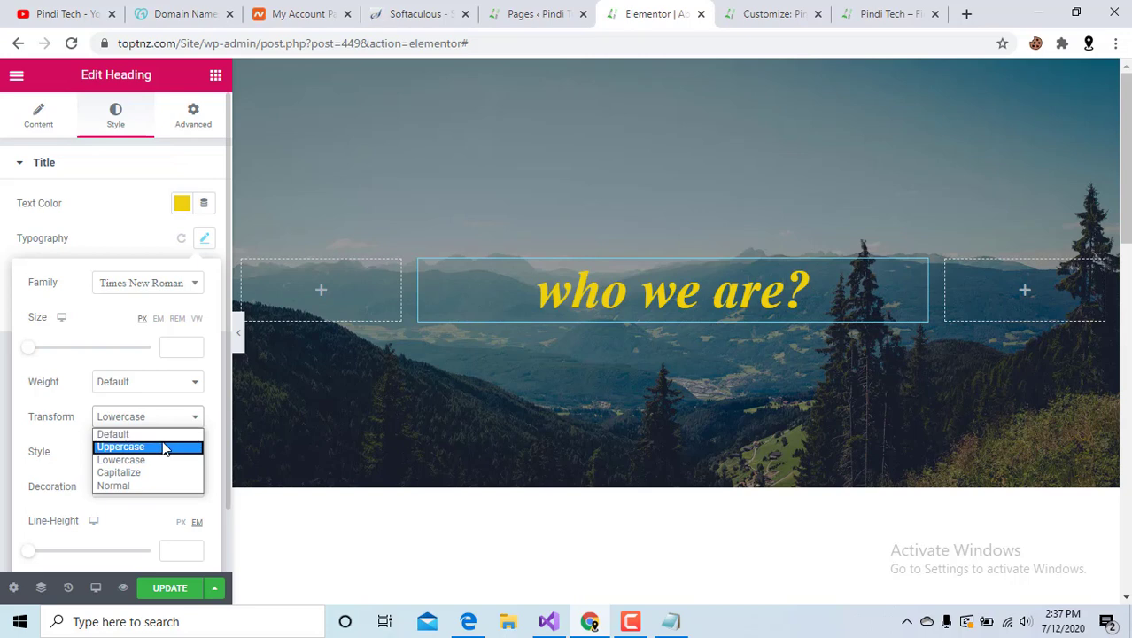
{"action": "left_click", "coordinate": [162, 447]}
{"action": "left_click", "coordinate": [146, 459]}
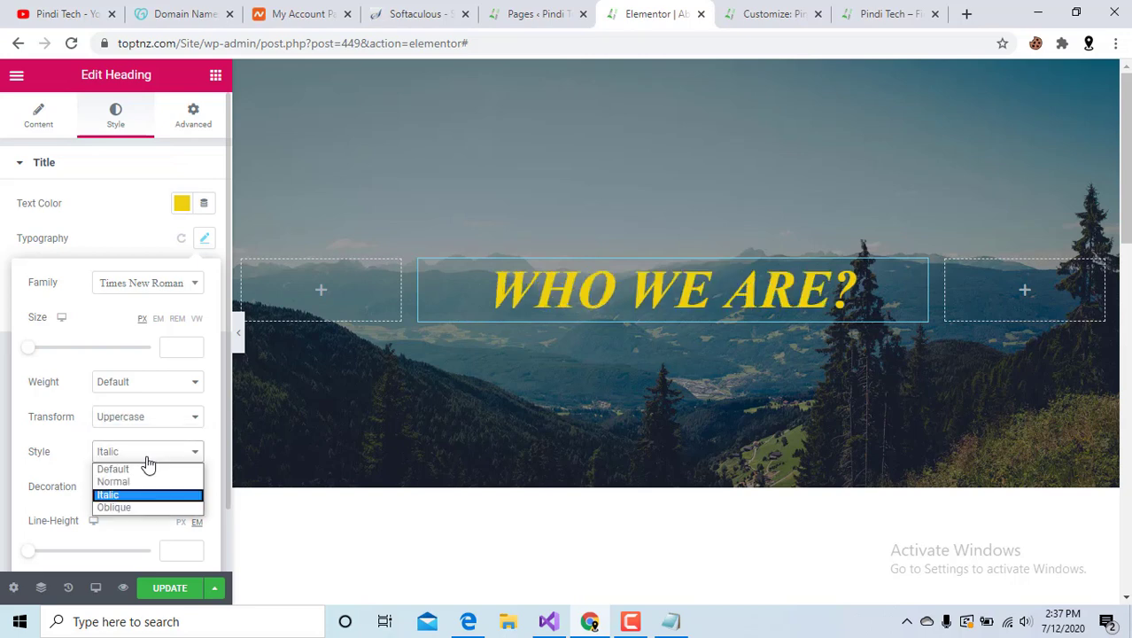
{"action": "left_click", "coordinate": [144, 468]}
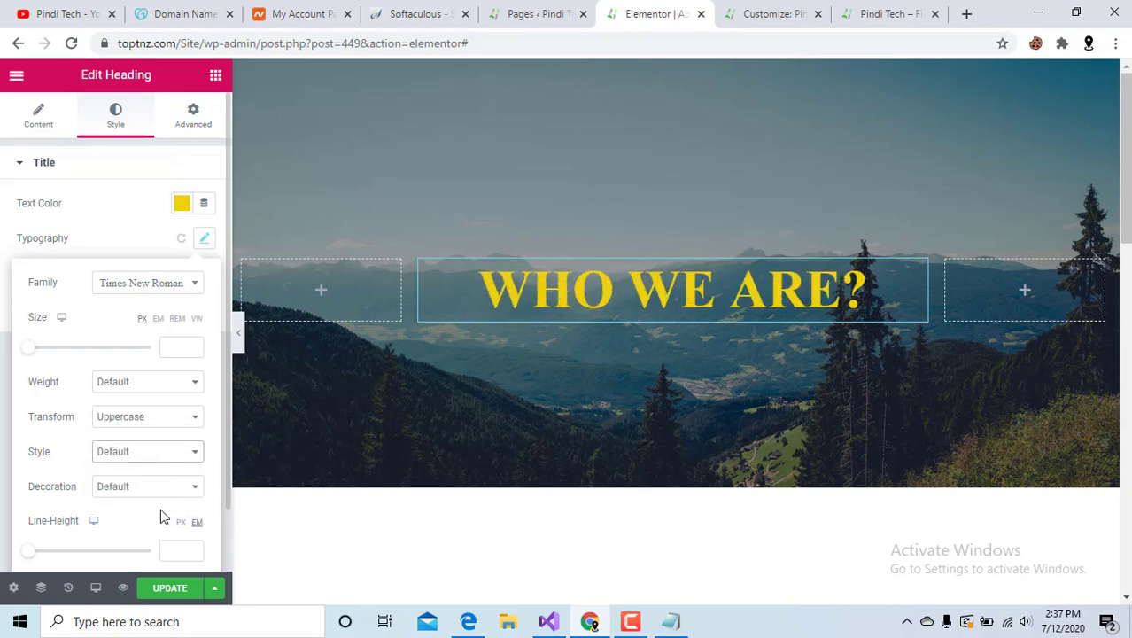
{"action": "left_click", "coordinate": [156, 490]}
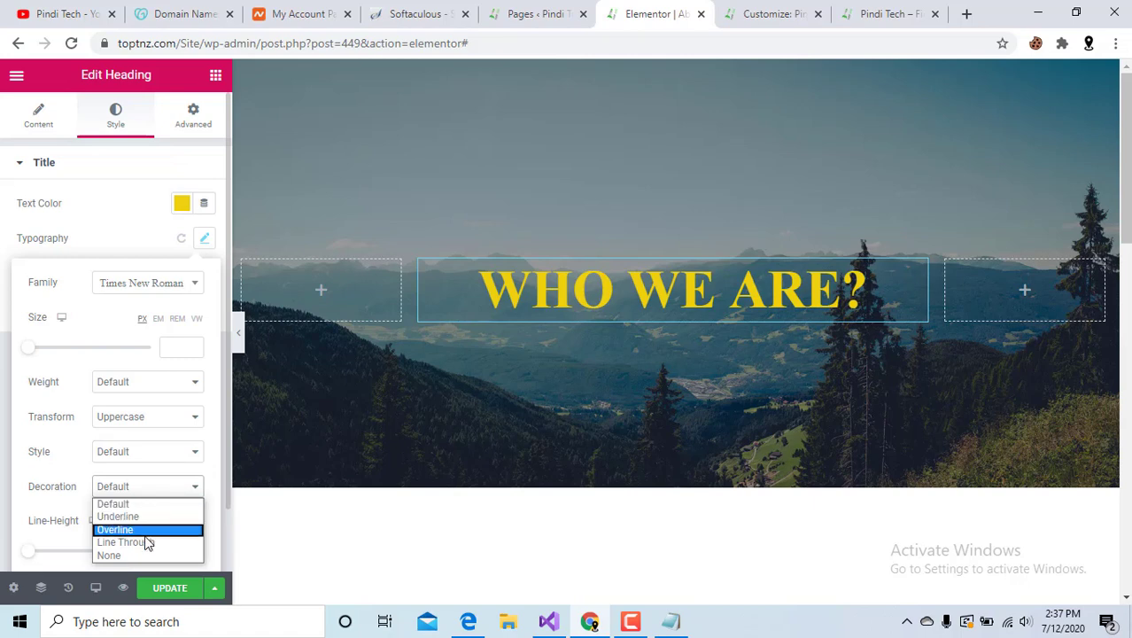
{"action": "left_click", "coordinate": [32, 469]}
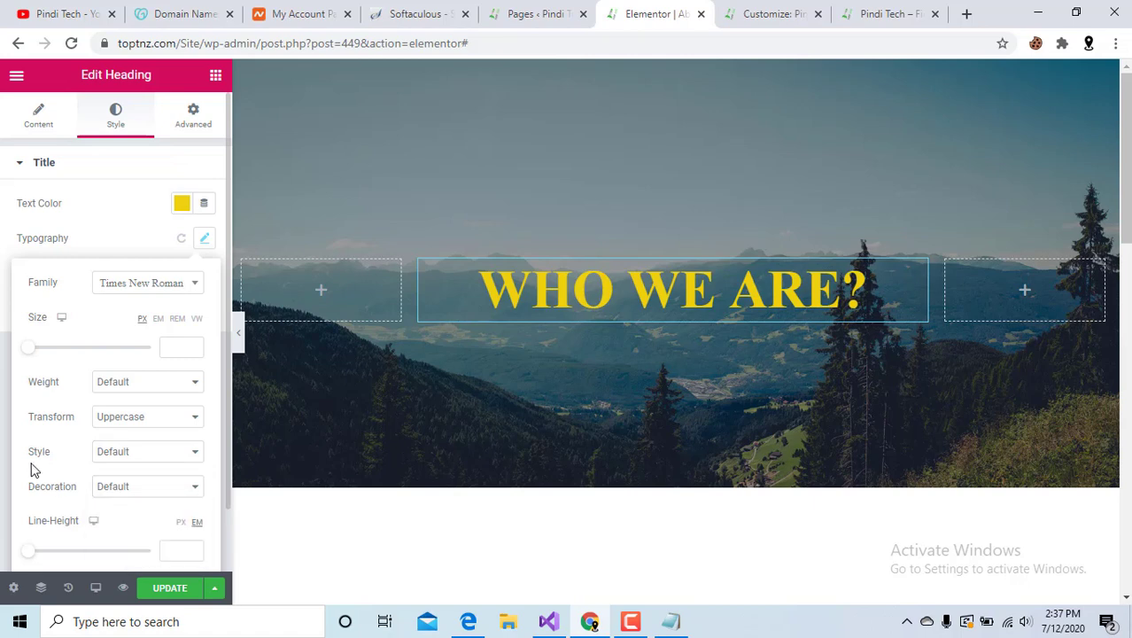
{"action": "scroll", "coordinate": [60, 497], "scroll_direction": "down", "scroll_amount": 1}
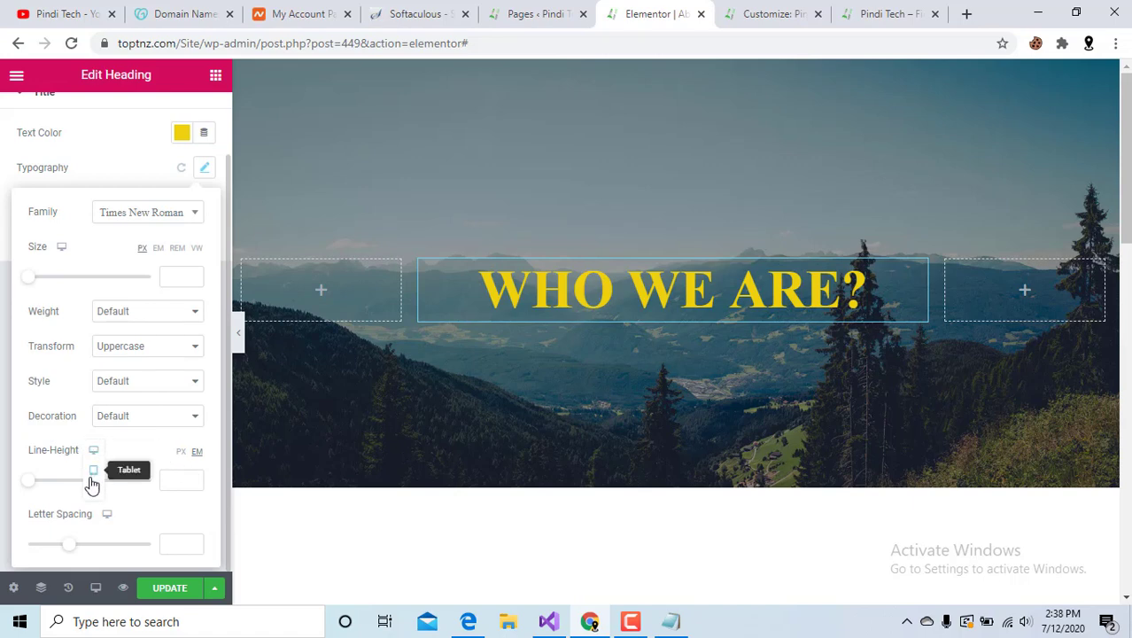
Preview the page at Tablet width, then at Mobile width.
{"action": "left_click", "coordinate": [95, 476]}
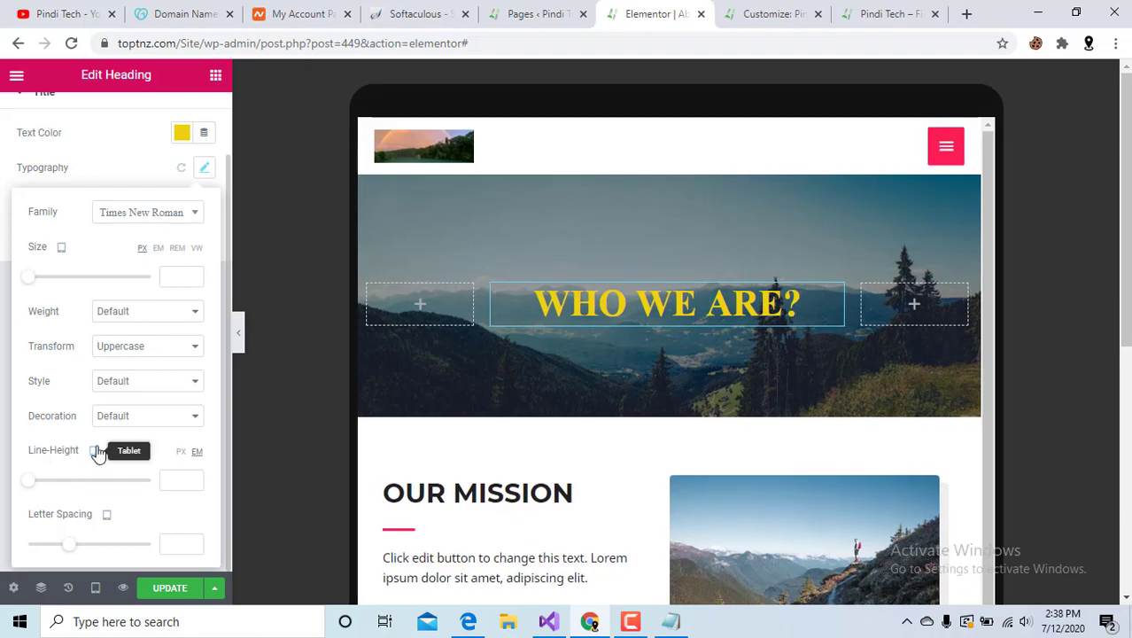
{"action": "scroll", "coordinate": [758, 452], "scroll_direction": "down", "scroll_amount": 4}
{"action": "scroll", "coordinate": [757, 452], "scroll_direction": "down", "scroll_amount": 5}
{"action": "scroll", "coordinate": [758, 452], "scroll_direction": "up", "scroll_amount": 5}
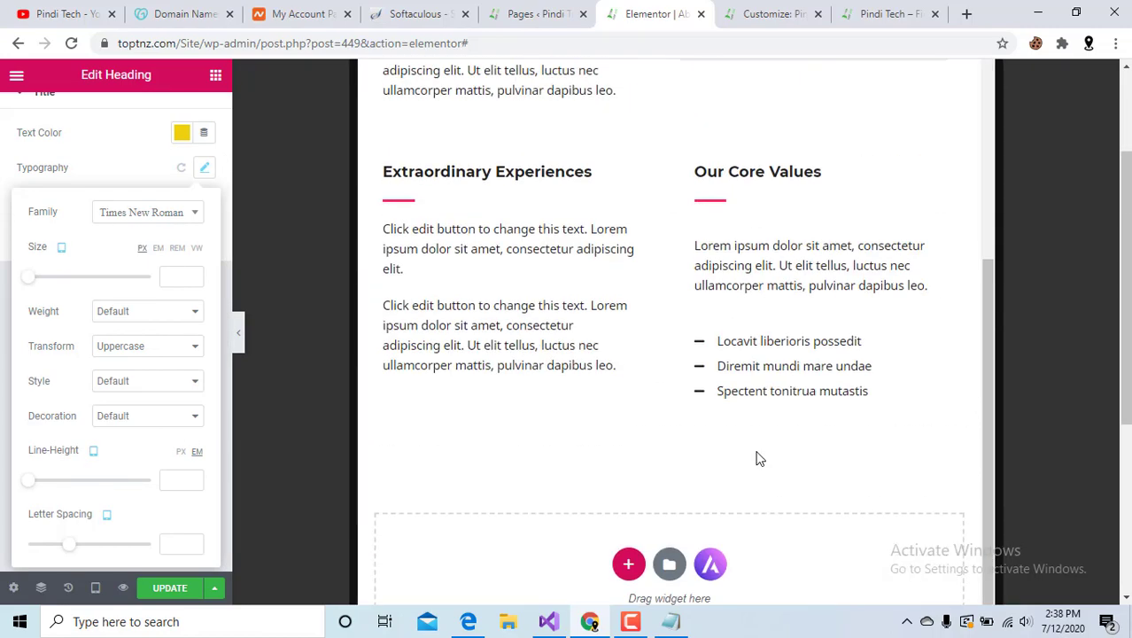
{"action": "scroll", "coordinate": [485, 400], "scroll_direction": "up", "scroll_amount": 10}
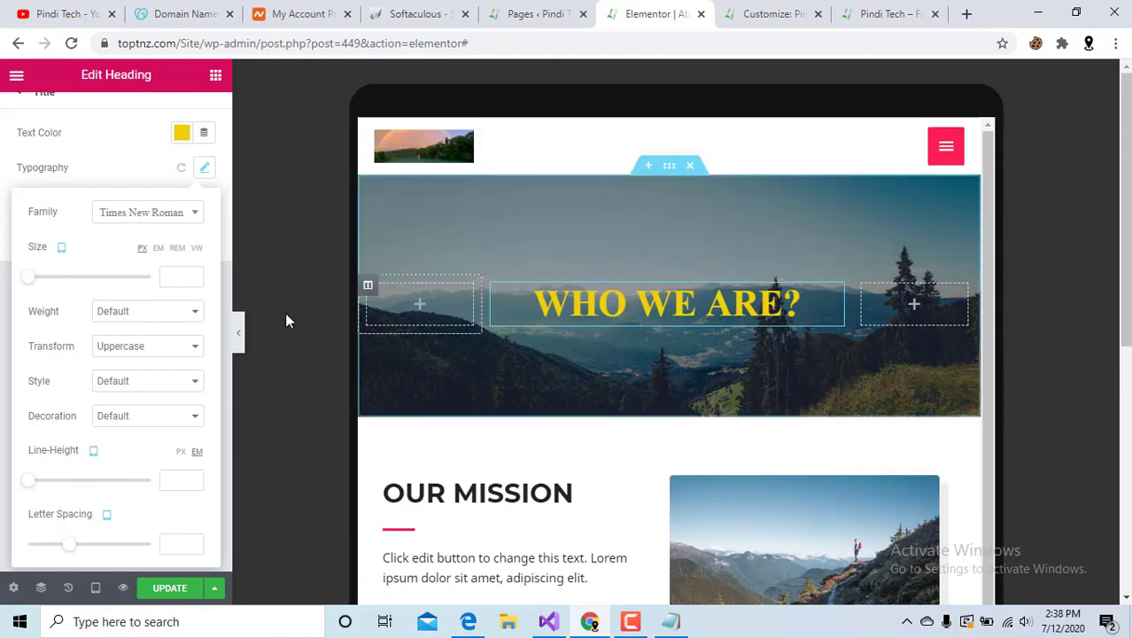
{"action": "mouse_move", "coordinate": [93, 450]}
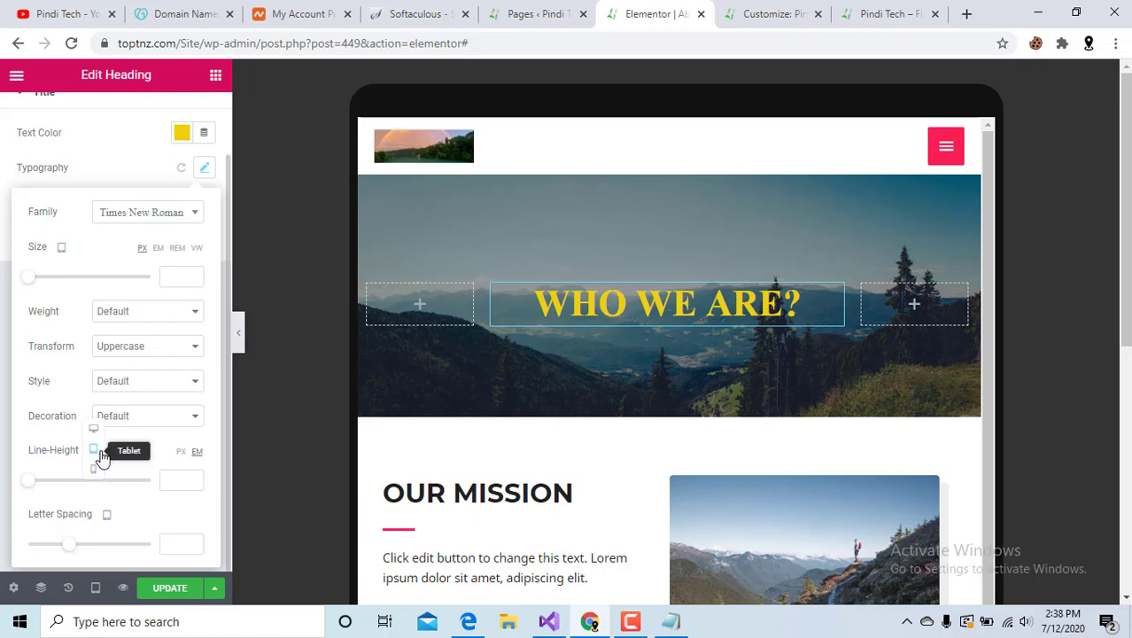
{"action": "left_click", "coordinate": [95, 469]}
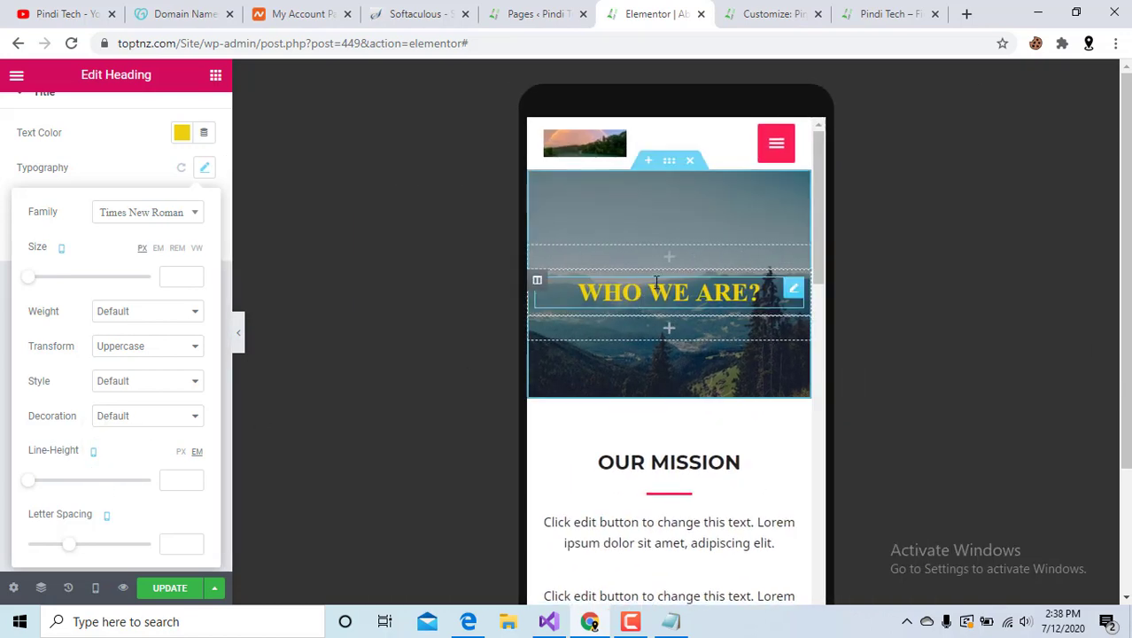
{"action": "scroll", "coordinate": [692, 312], "scroll_direction": "down", "scroll_amount": 10}
{"action": "scroll", "coordinate": [692, 312], "scroll_direction": "up", "scroll_amount": 10}
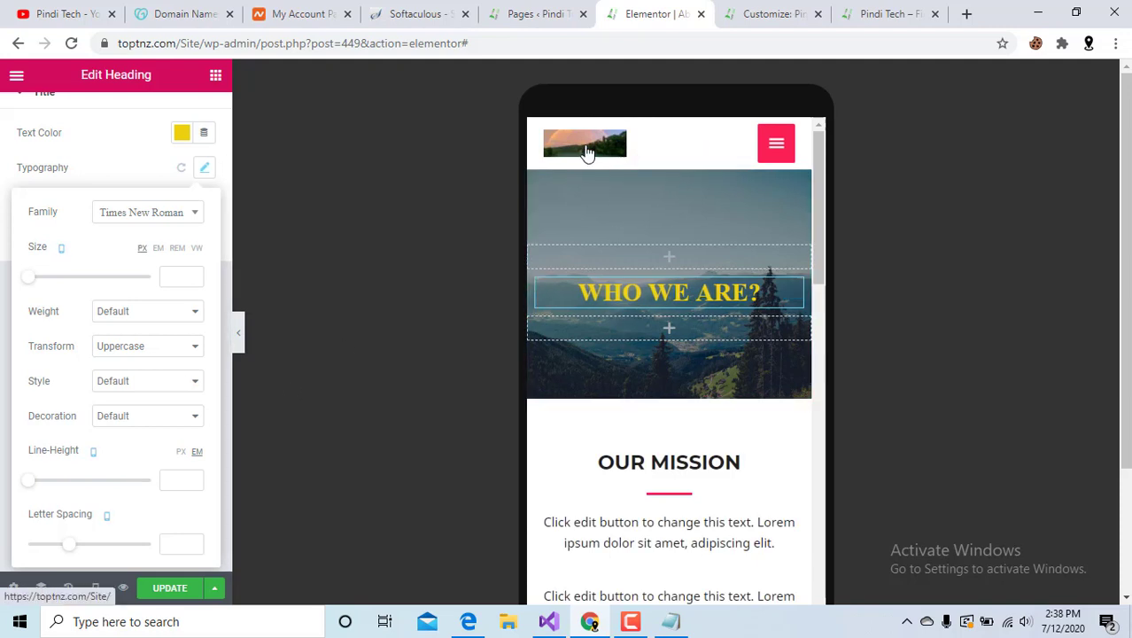
Close the Typography popover and return to the heading's Content settings.
{"action": "left_click", "coordinate": [146, 422]}
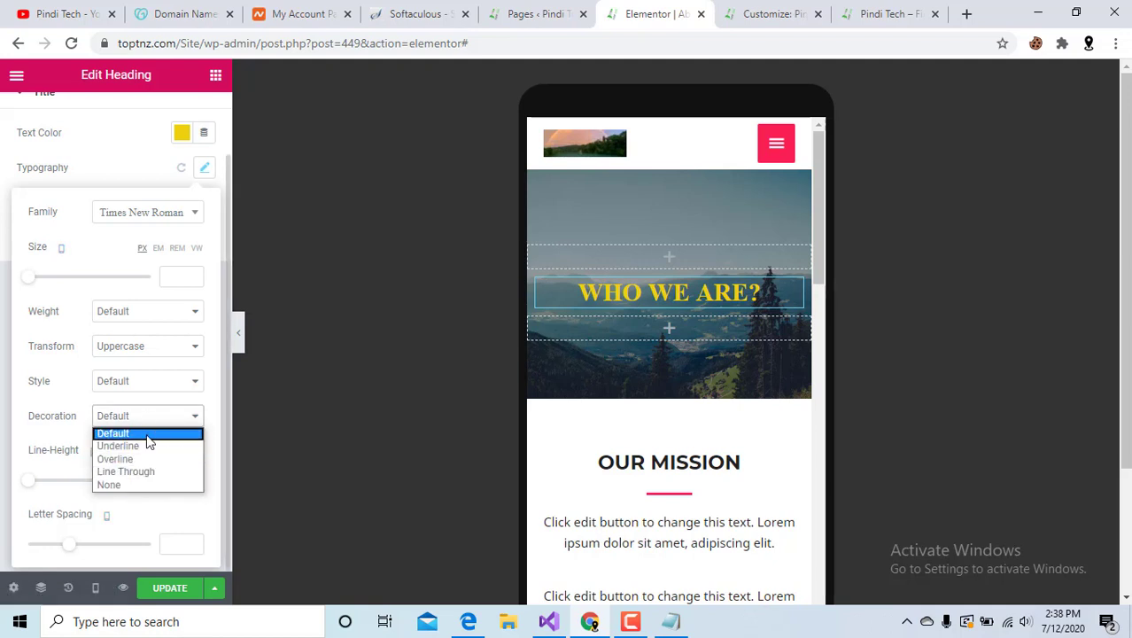
{"action": "left_click", "coordinate": [4, 461]}
{"action": "scroll", "coordinate": [61, 339], "scroll_direction": "up", "scroll_amount": 1}
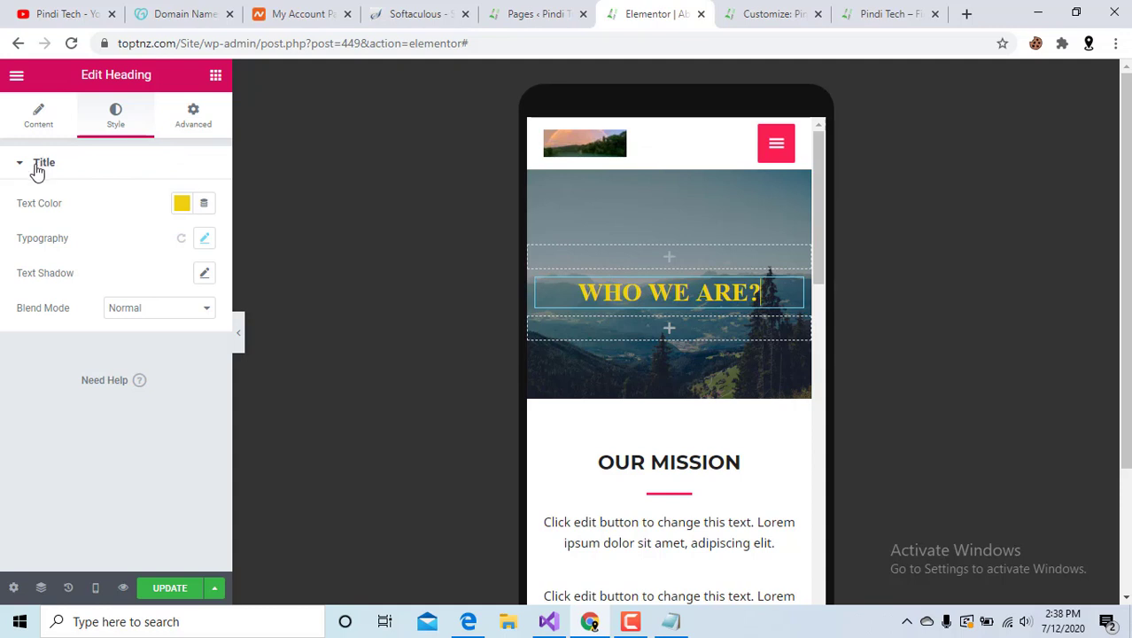
{"action": "left_click", "coordinate": [43, 117]}
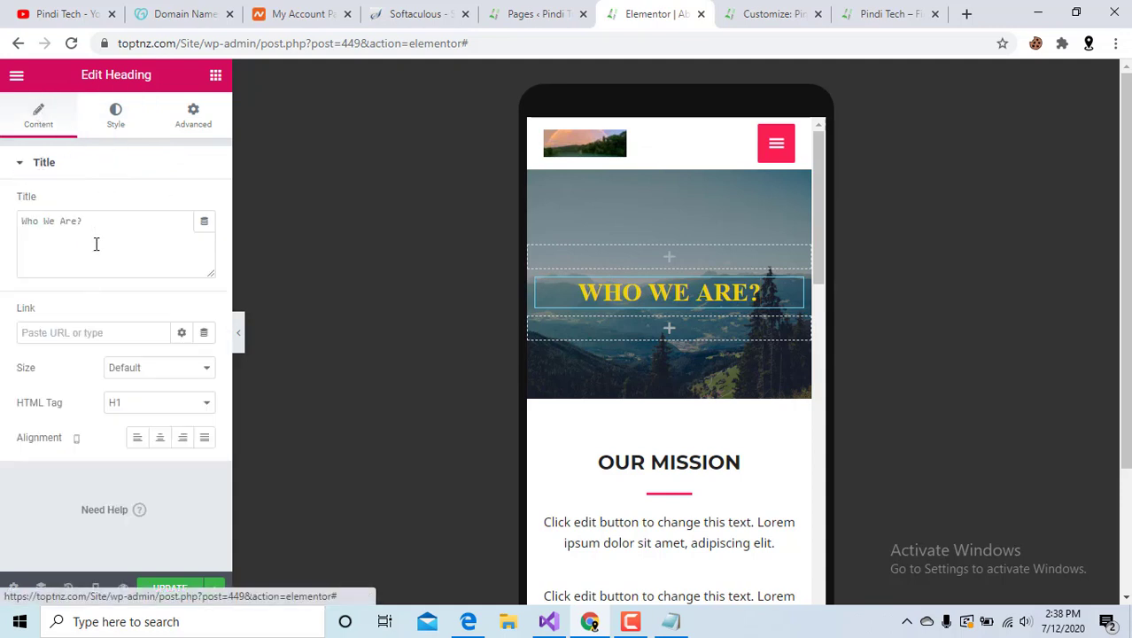
{"action": "left_click", "coordinate": [77, 440]}
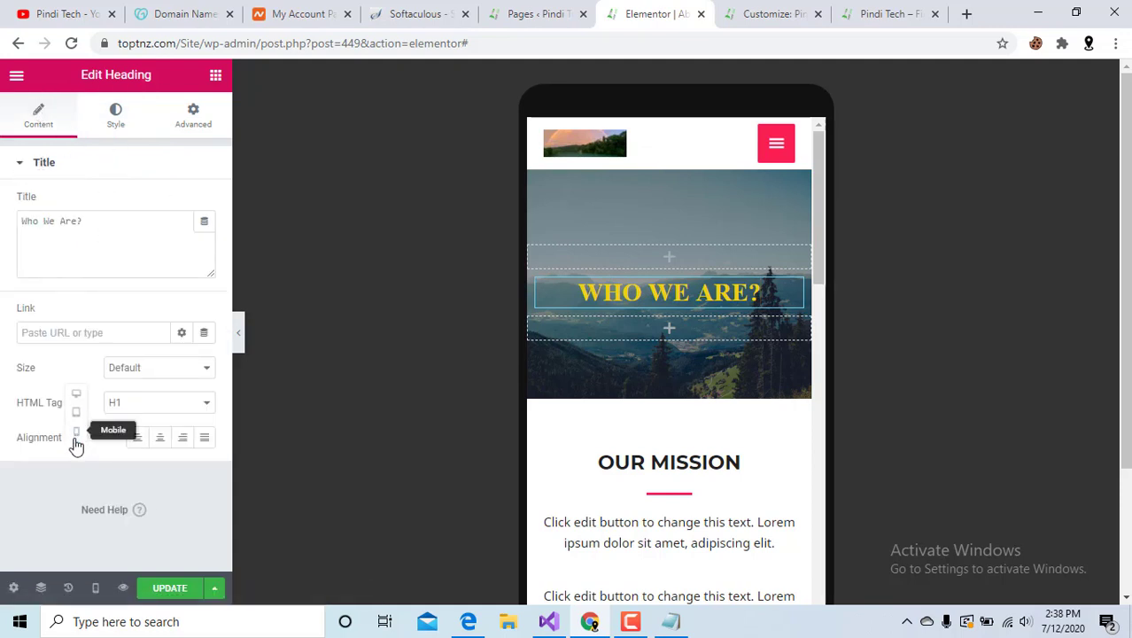
Switch back to Desktop, review the Style and Advanced tabs, then close the About editor.
{"action": "left_click", "coordinate": [77, 399]}
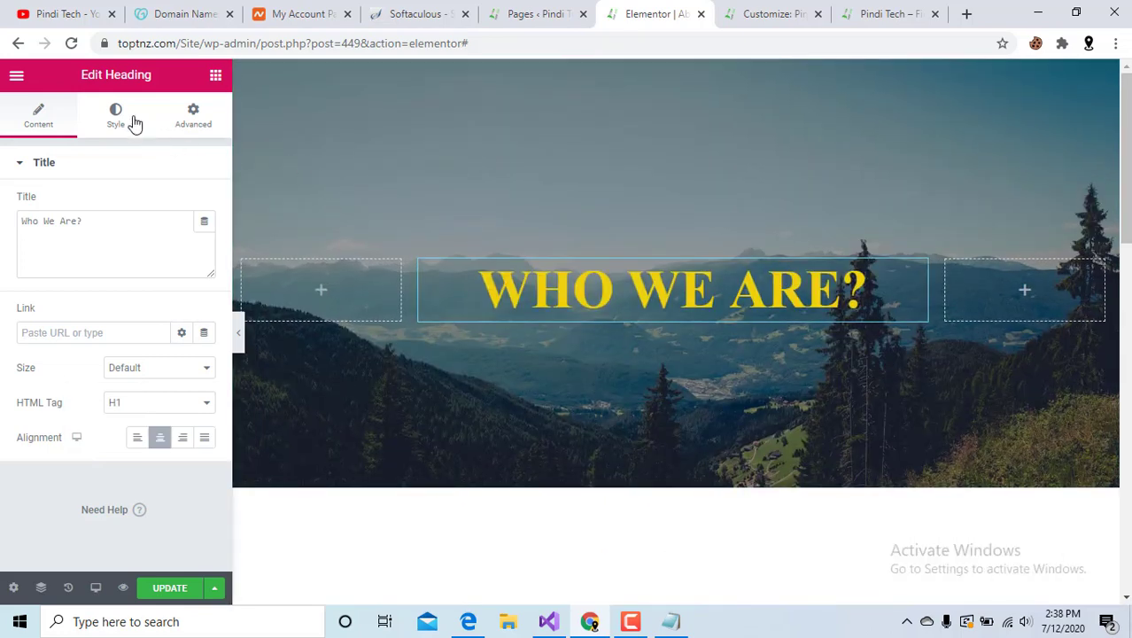
{"action": "left_click", "coordinate": [132, 121]}
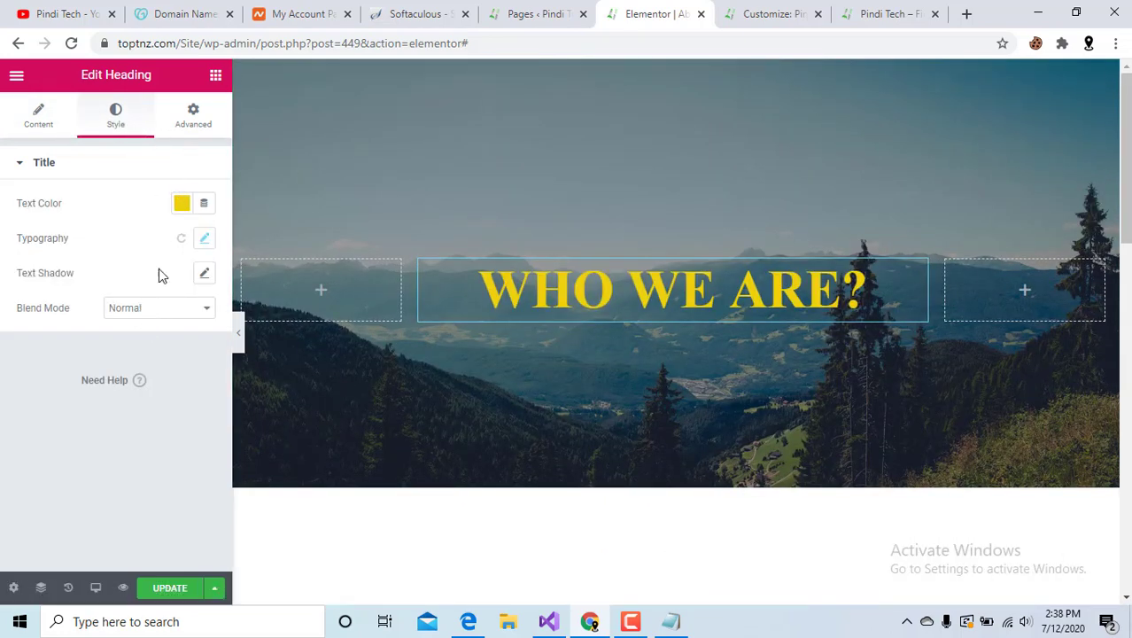
{"action": "left_click", "coordinate": [198, 117]}
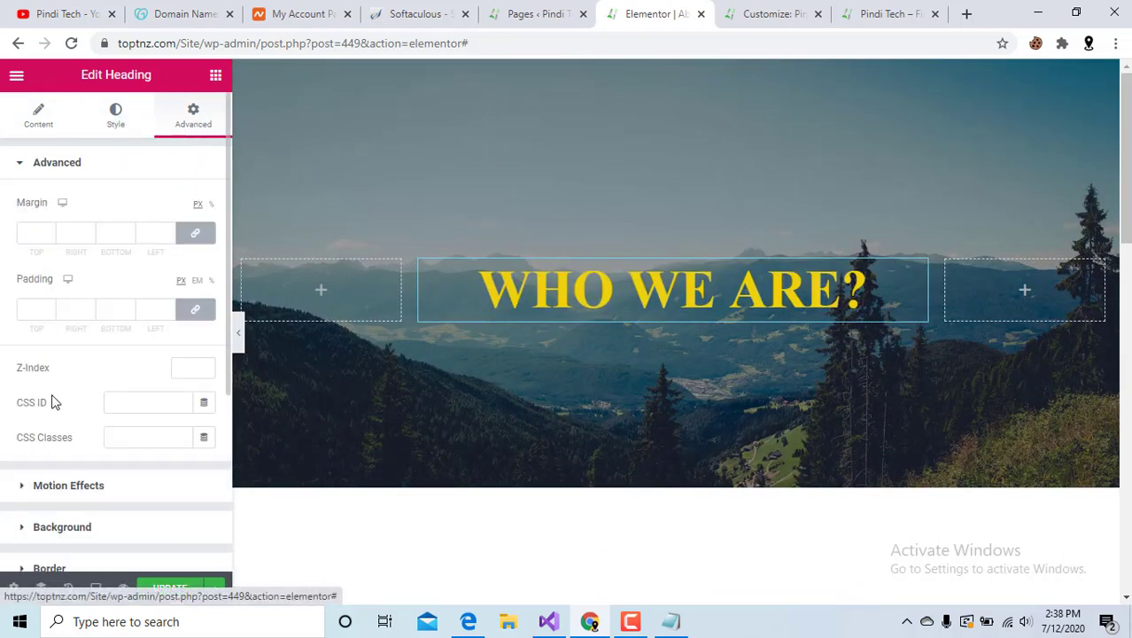
{"action": "scroll", "coordinate": [50, 401], "scroll_direction": "down", "scroll_amount": 2}
{"action": "scroll", "coordinate": [51, 407], "scroll_direction": "up", "scroll_amount": 3}
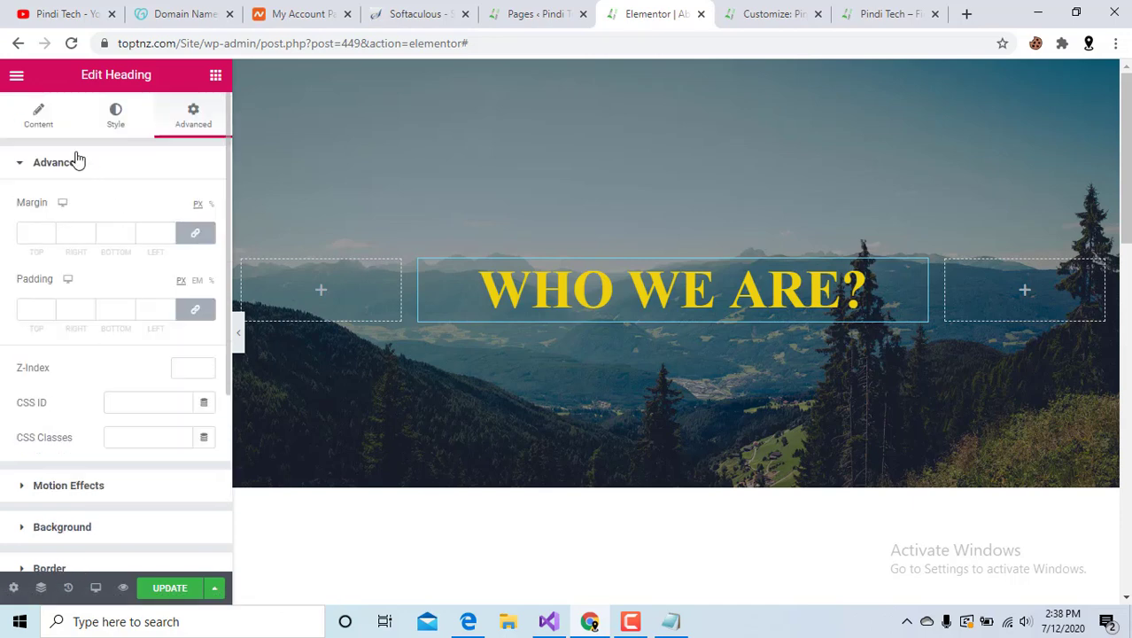
{"action": "scroll", "coordinate": [21, 468], "scroll_direction": "down", "scroll_amount": 2}
{"action": "scroll", "coordinate": [72, 477], "scroll_direction": "down", "scroll_amount": 1}
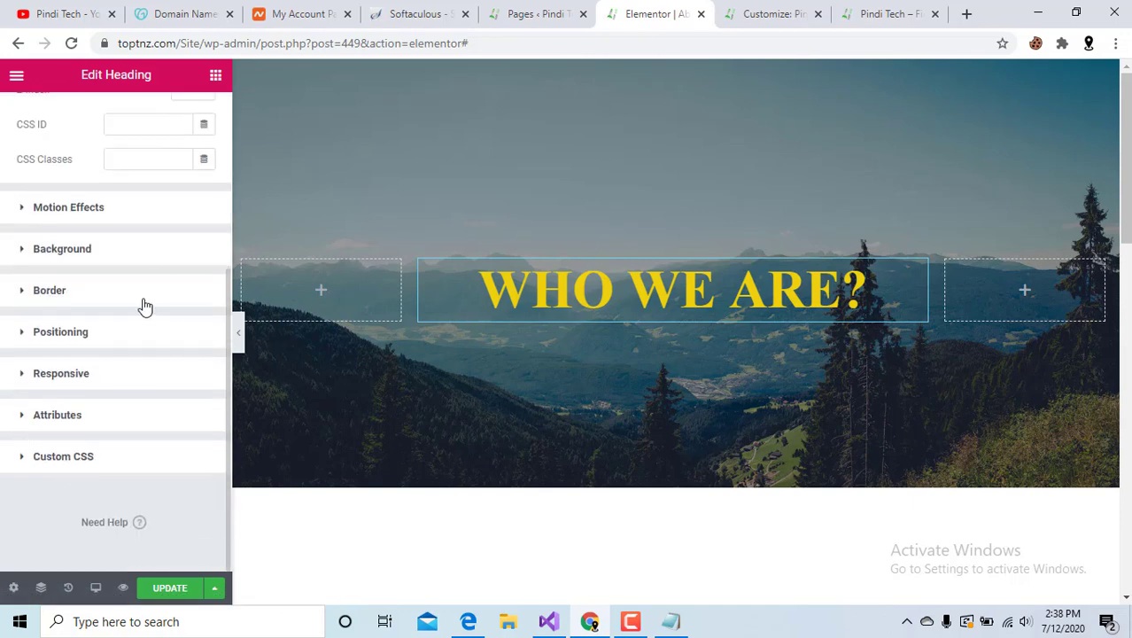
{"action": "scroll", "coordinate": [134, 235], "scroll_direction": "up", "scroll_amount": 2}
{"action": "scroll", "coordinate": [133, 228], "scroll_direction": "up", "scroll_amount": 2}
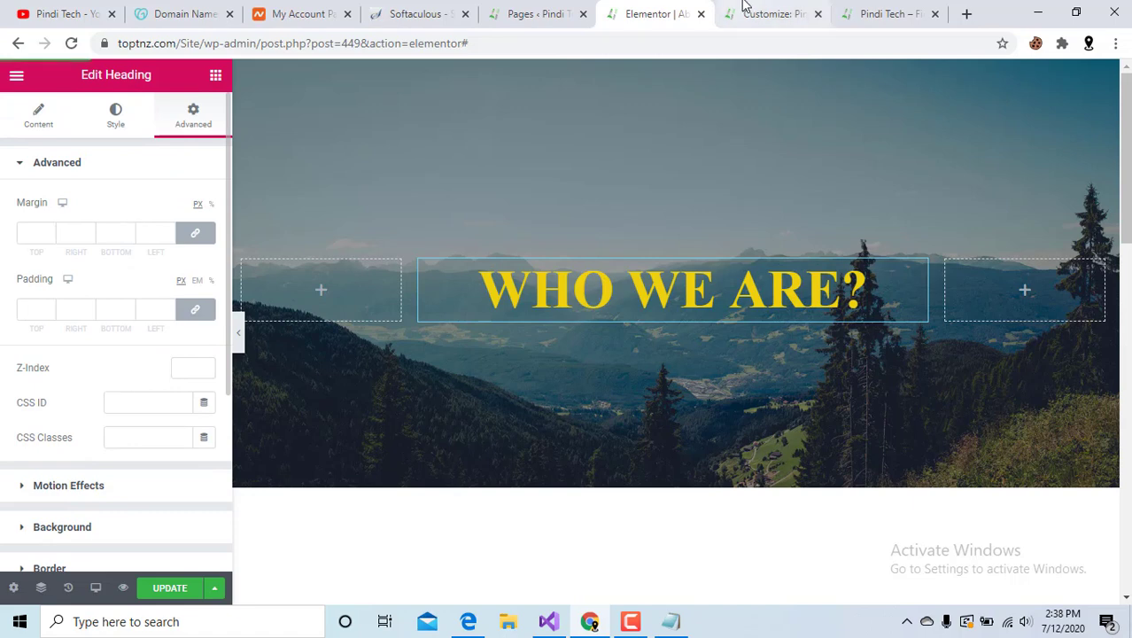
{"action": "left_click", "coordinate": [701, 15]}
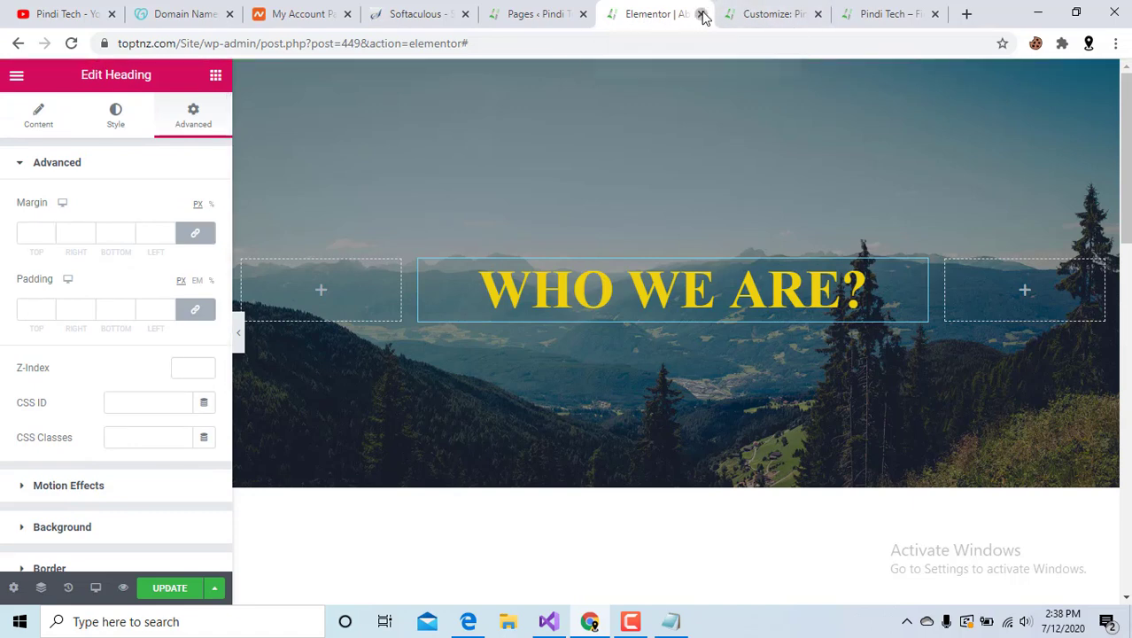
{"action": "left_click", "coordinate": [645, 138]}
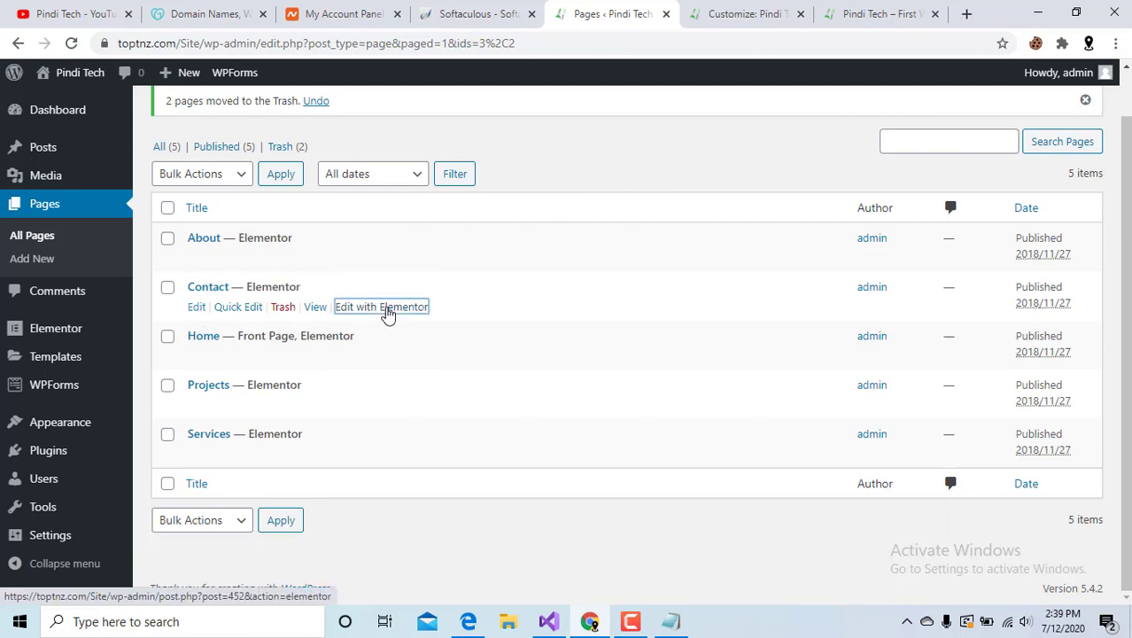
Open Contact's Edit with Elementor link in a new tab and switch to it.
{"action": "right_click", "coordinate": [387, 310]}
{"action": "left_click", "coordinate": [421, 318]}
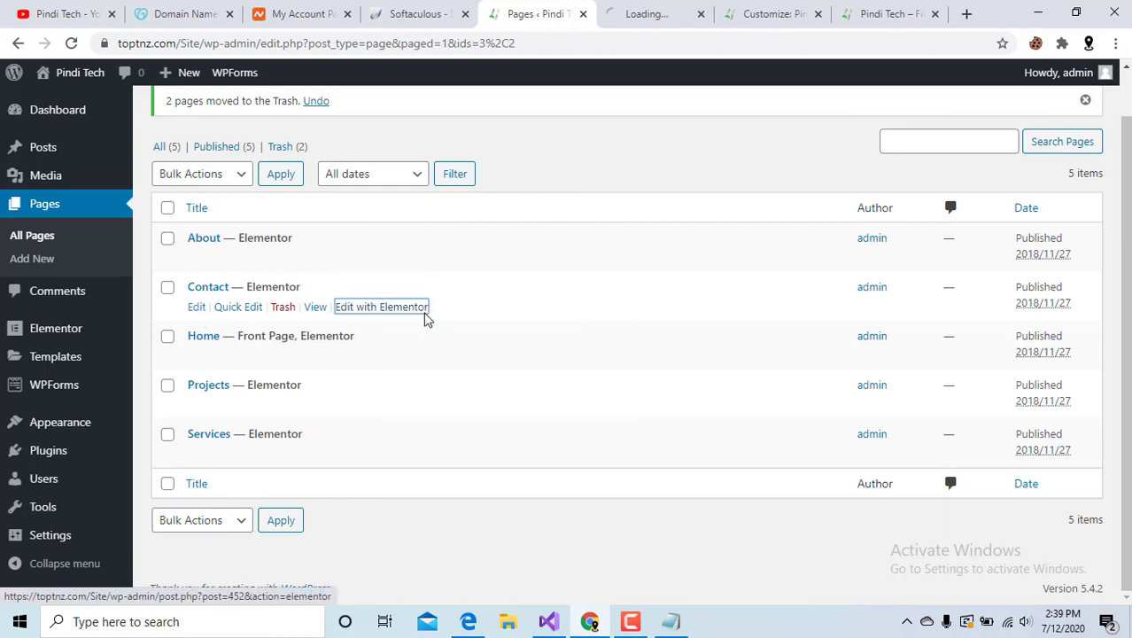
{"action": "left_click", "coordinate": [634, 7]}
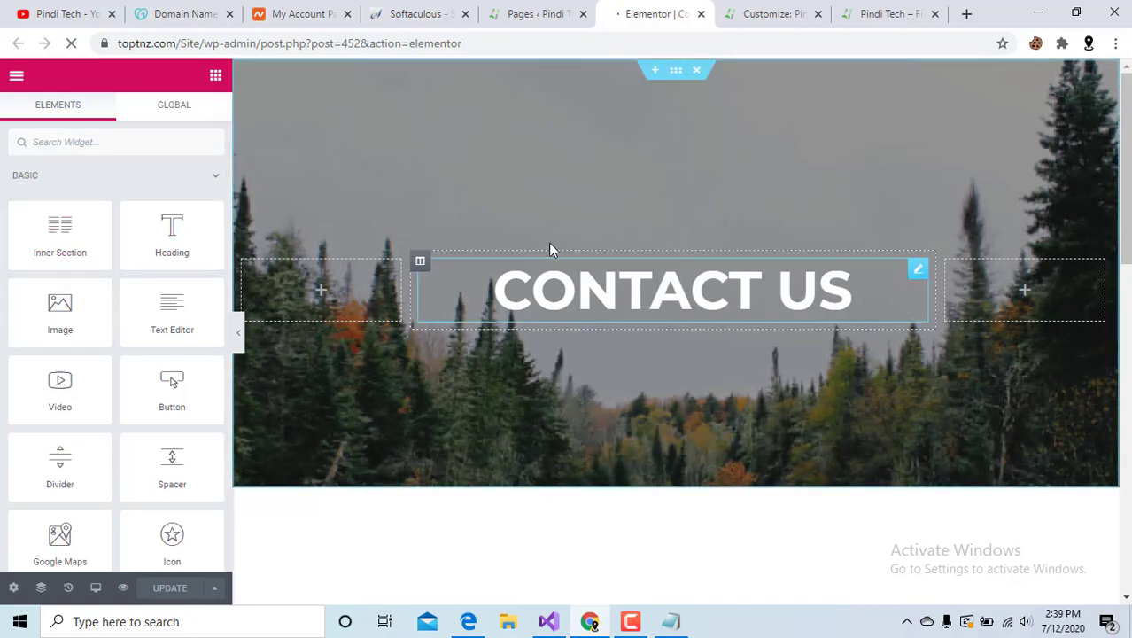
{"action": "left_click", "coordinate": [651, 71]}
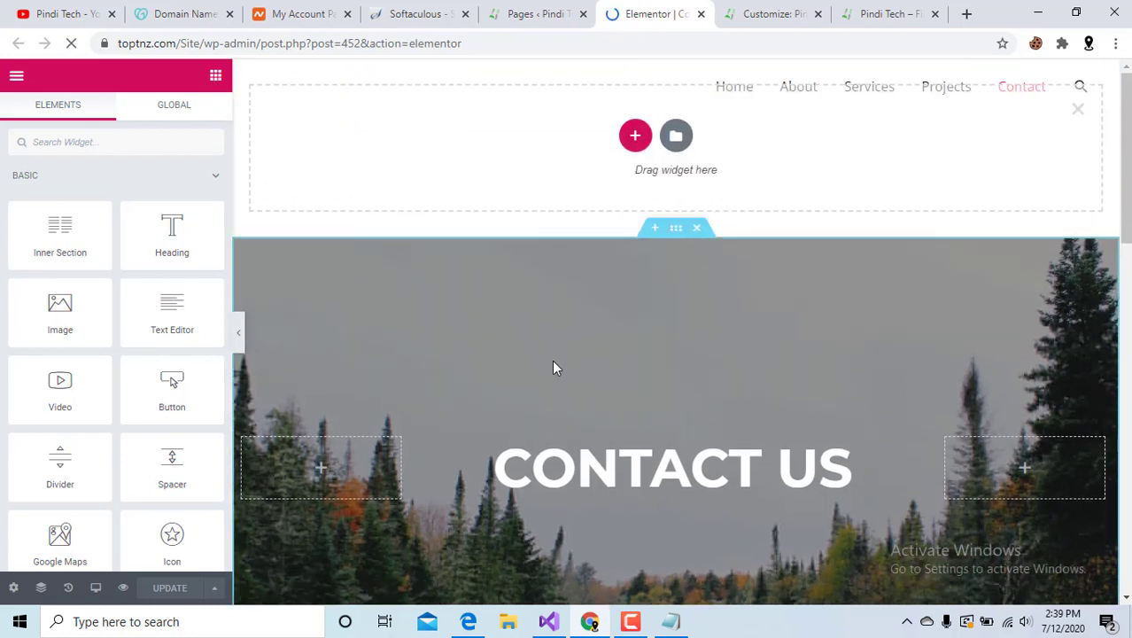
{"action": "left_click", "coordinate": [1079, 110]}
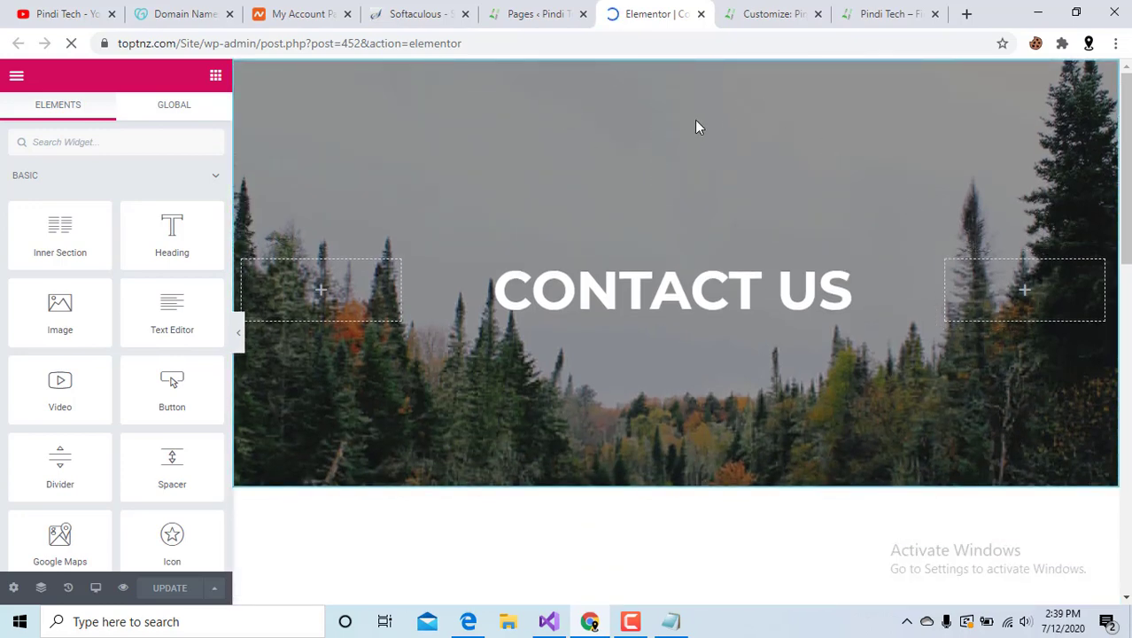
{"action": "scroll", "coordinate": [704, 98], "scroll_direction": "down", "scroll_amount": 3}
{"action": "scroll", "coordinate": [508, 298], "scroll_direction": "up", "scroll_amount": 3}
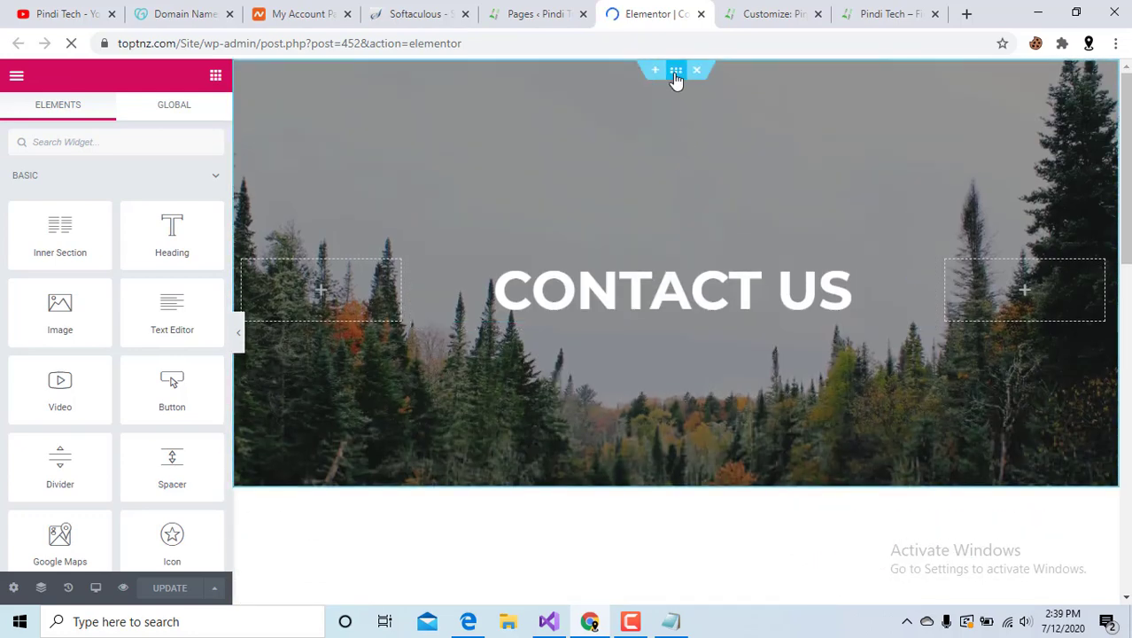
{"action": "left_click", "coordinate": [676, 75]}
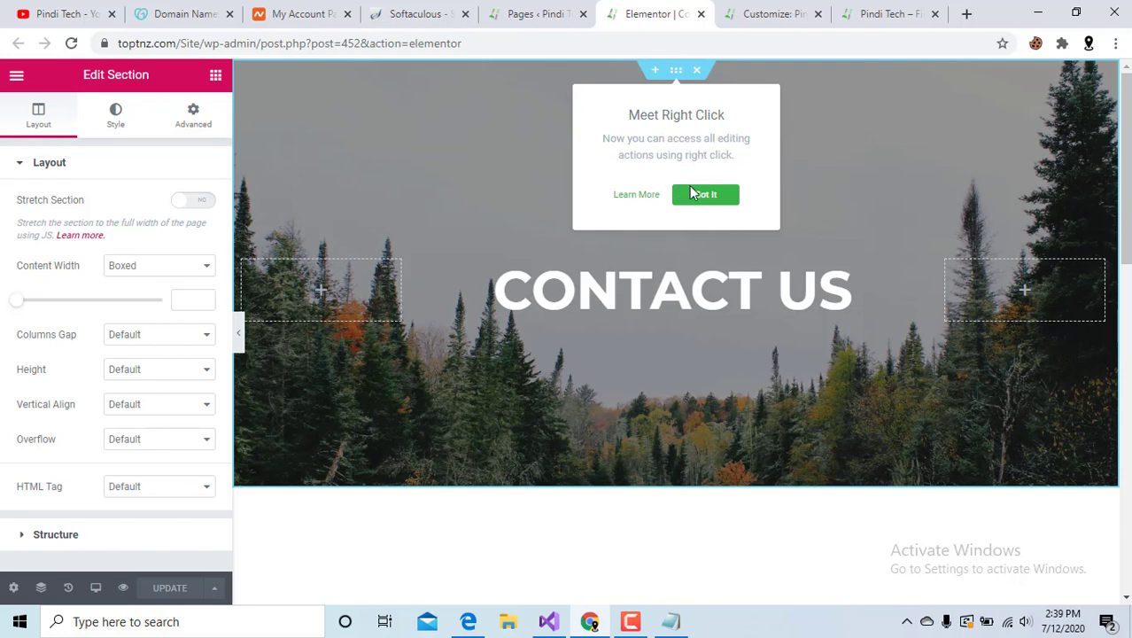
{"action": "left_click", "coordinate": [705, 195]}
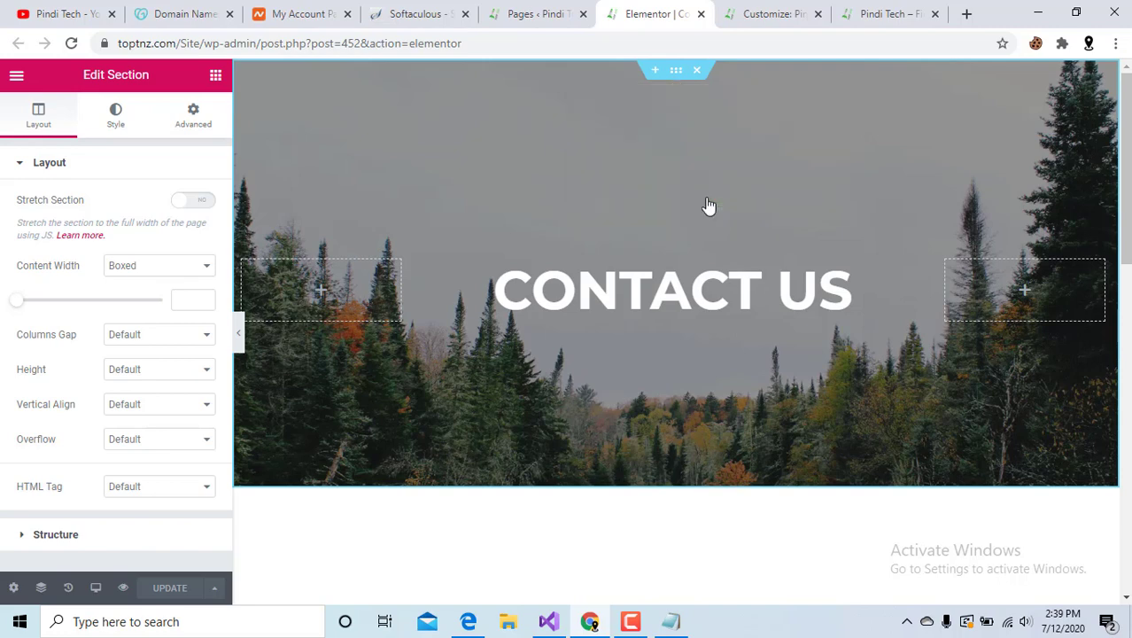
{"action": "right_click", "coordinate": [675, 80]}
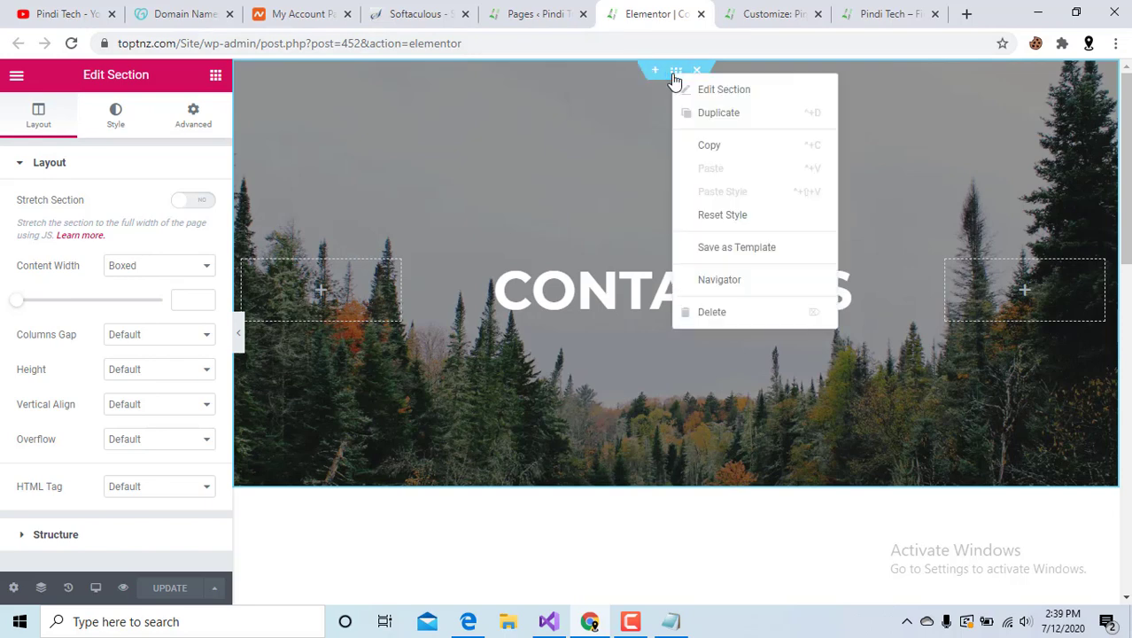
{"action": "left_click", "coordinate": [714, 113]}
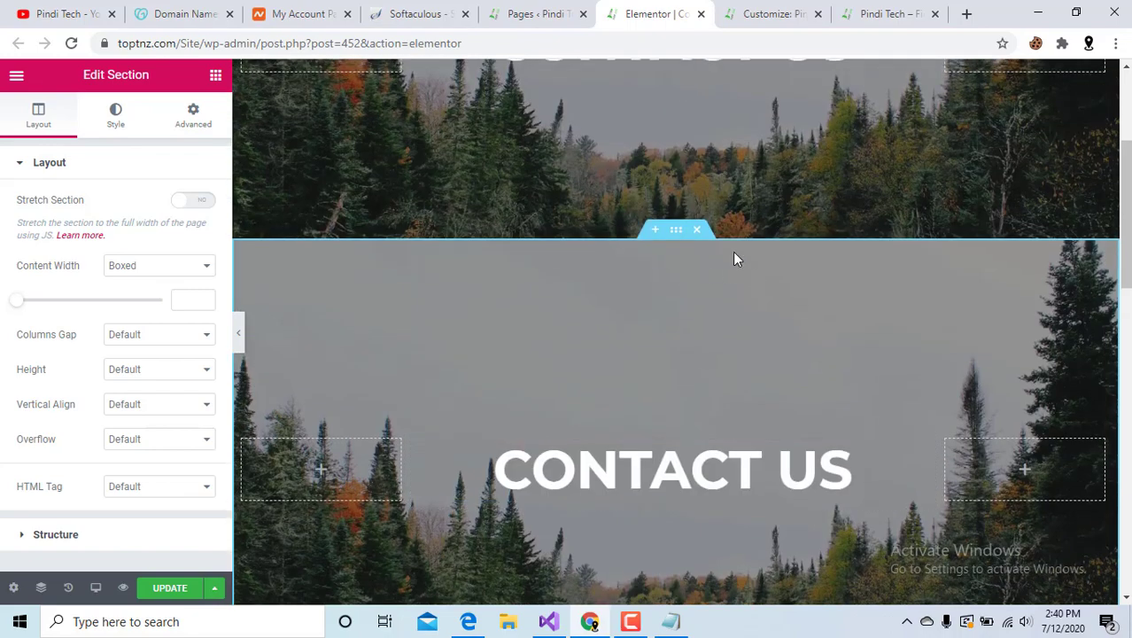
{"action": "key", "text": "ctrl+d"}
{"action": "scroll", "coordinate": [691, 328], "scroll_direction": "up", "scroll_amount": 1}
Delete the duplicated Contact Us section and start editing the WE'RE READY, LET'S TALK. heading.
{"action": "left_click", "coordinate": [696, 313]}
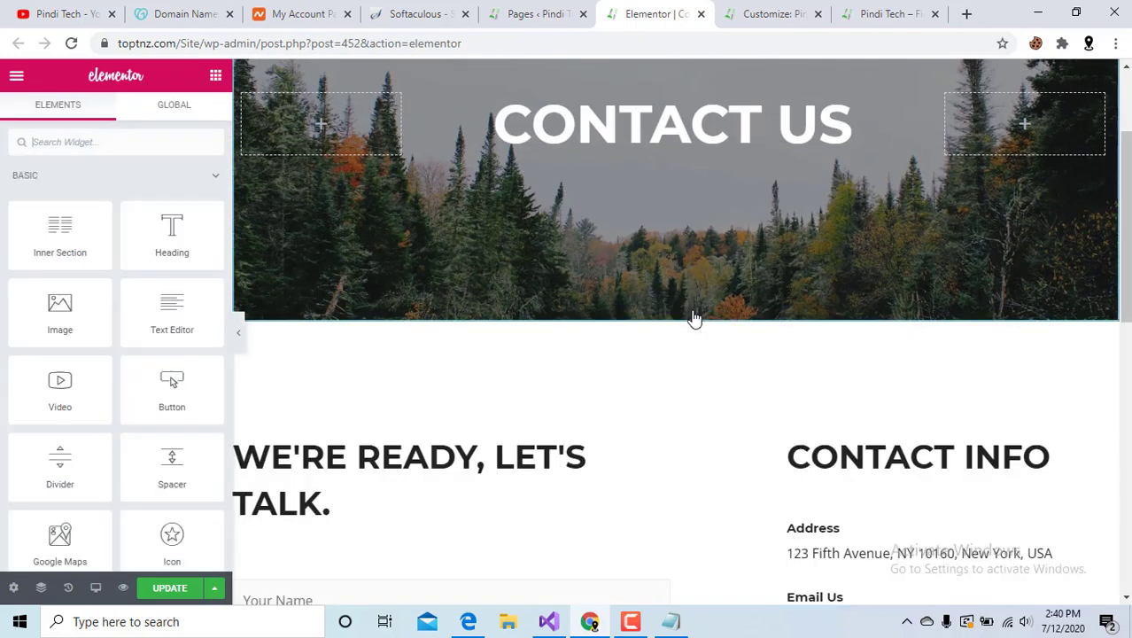
{"action": "scroll", "coordinate": [372, 372], "scroll_direction": "down", "scroll_amount": 1}
{"action": "scroll", "coordinate": [339, 385], "scroll_direction": "down", "scroll_amount": 1}
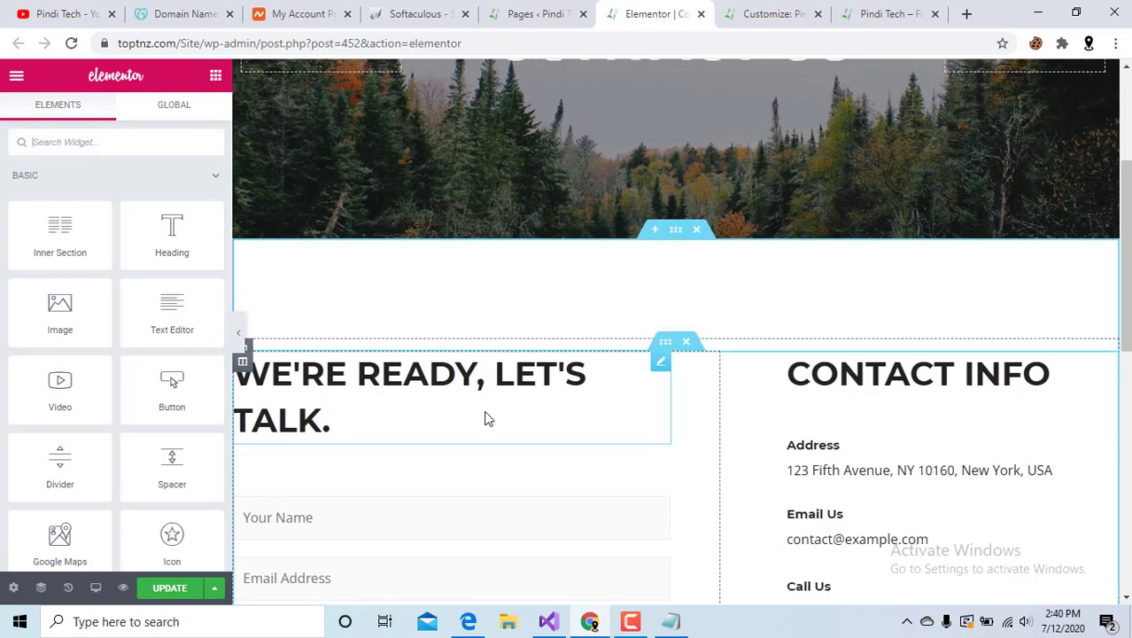
{"action": "left_click", "coordinate": [486, 418]}
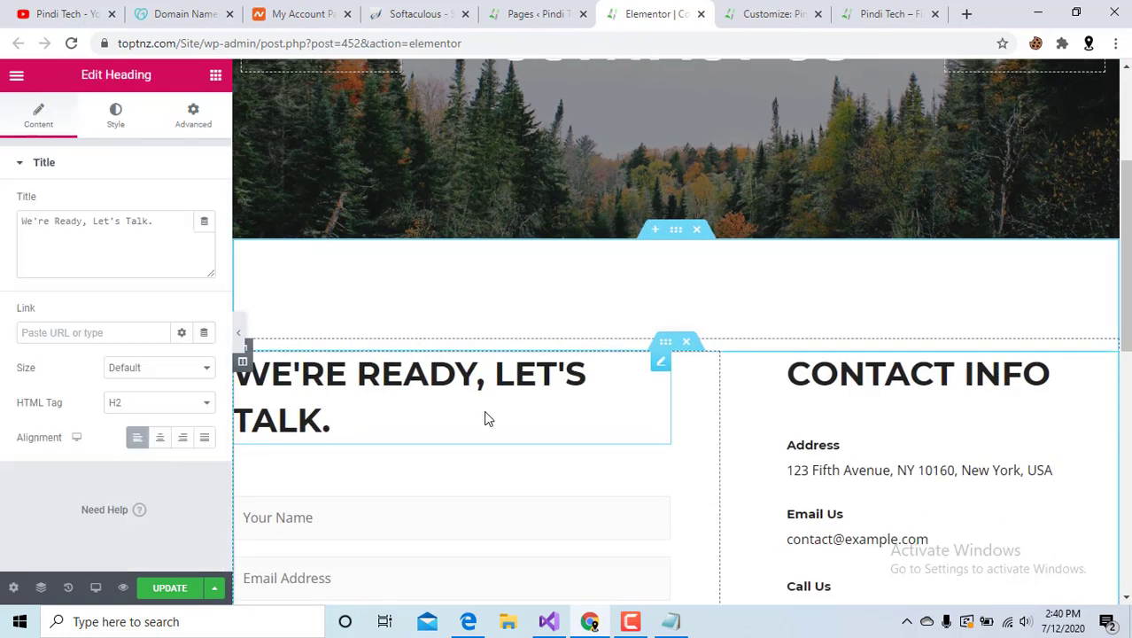
{"action": "left_click", "coordinate": [525, 390]}
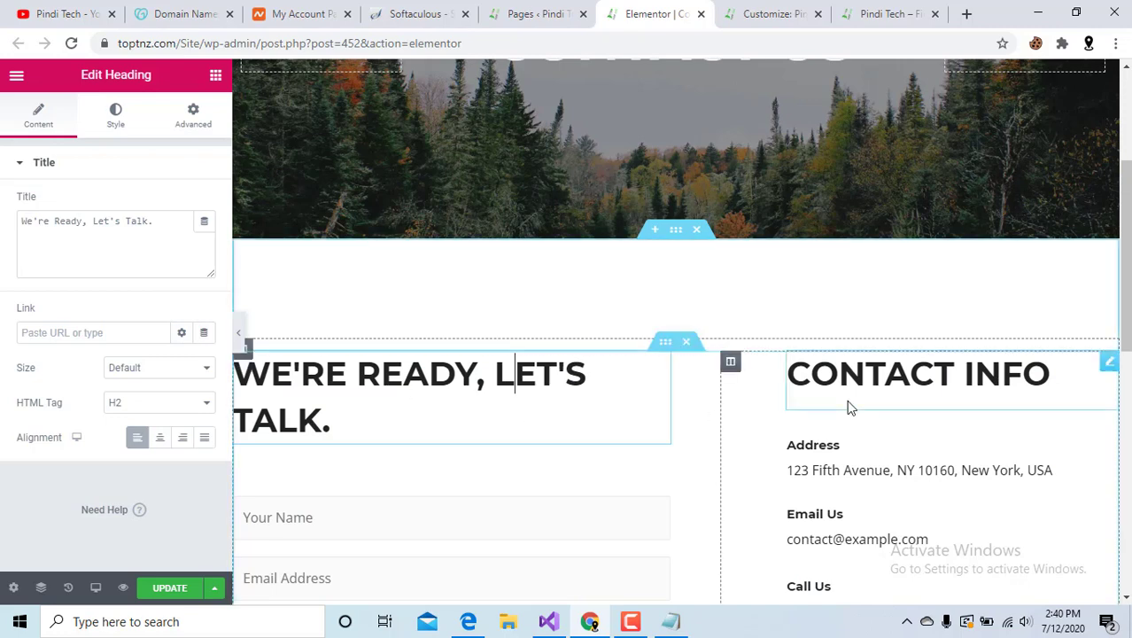
{"action": "scroll", "coordinate": [864, 404], "scroll_direction": "down", "scroll_amount": 3}
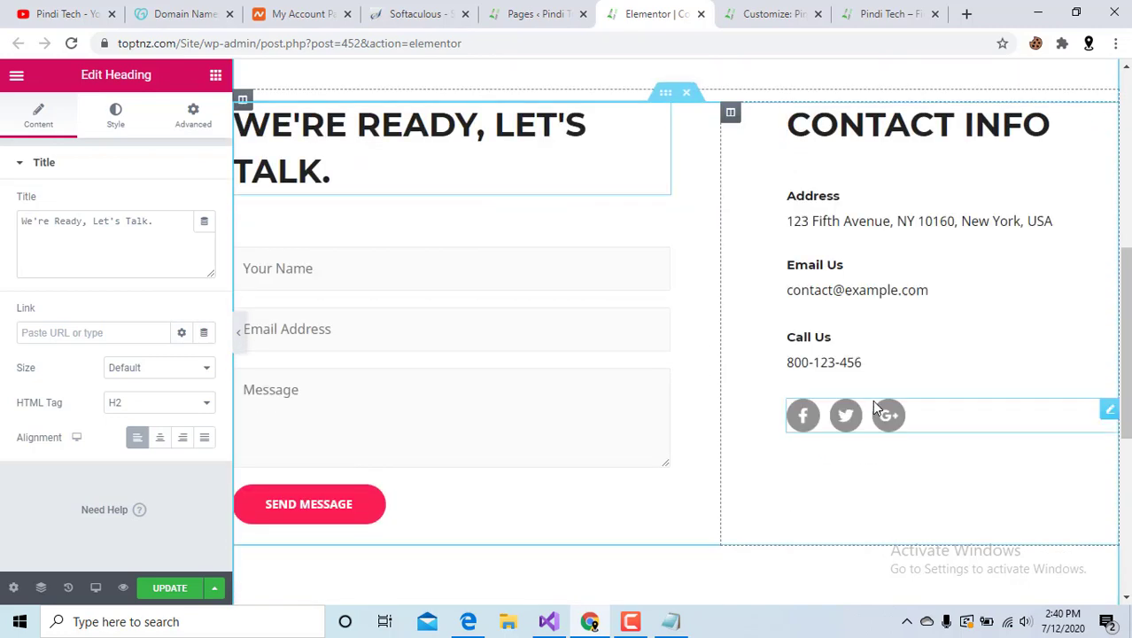
Replace the shortcode widget's text by pasting [wpforms id="5"] back in.
{"action": "left_click", "coordinate": [352, 299]}
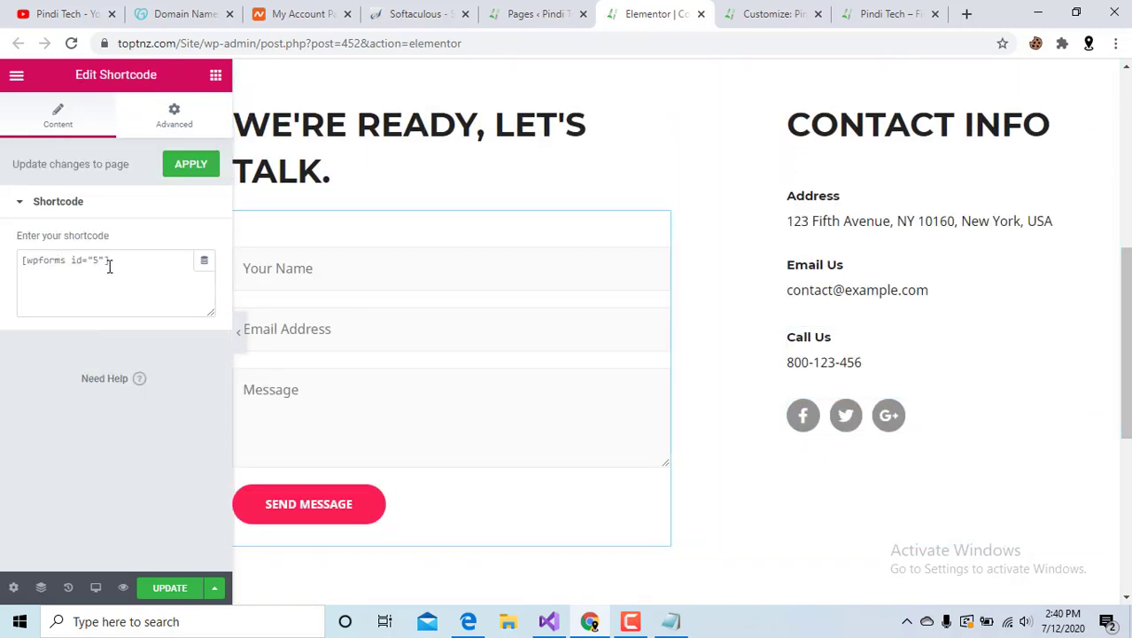
{"action": "left_click_drag", "start_coordinate": [109, 266], "coordinate": [5, 264]}
{"action": "key", "text": "ctrl+c"}
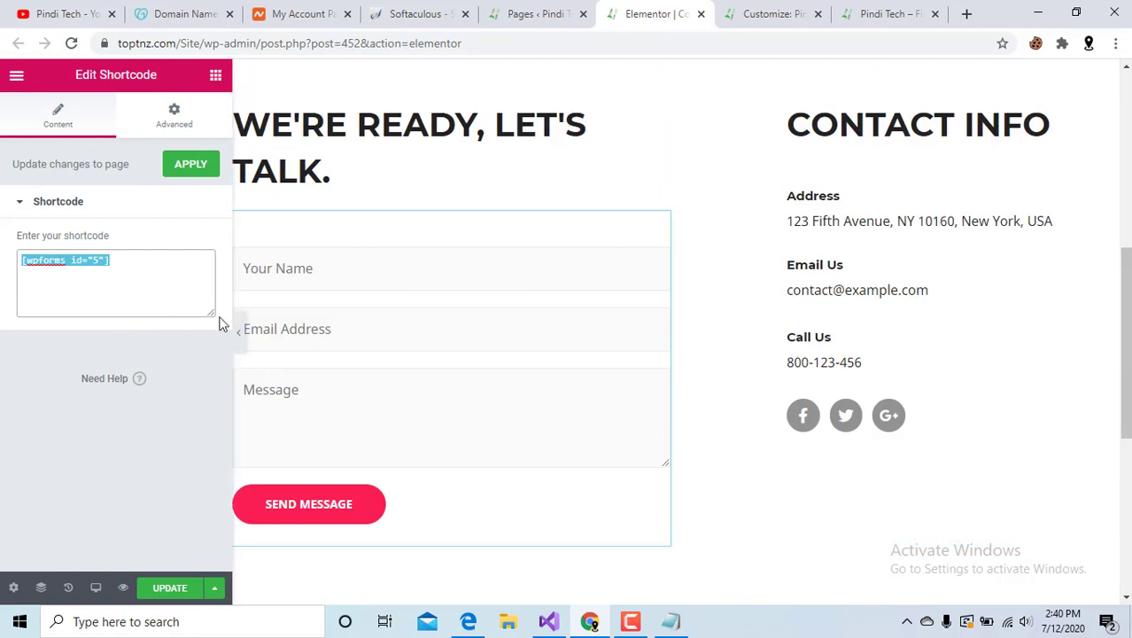
{"action": "key", "text": "BackSpace"}
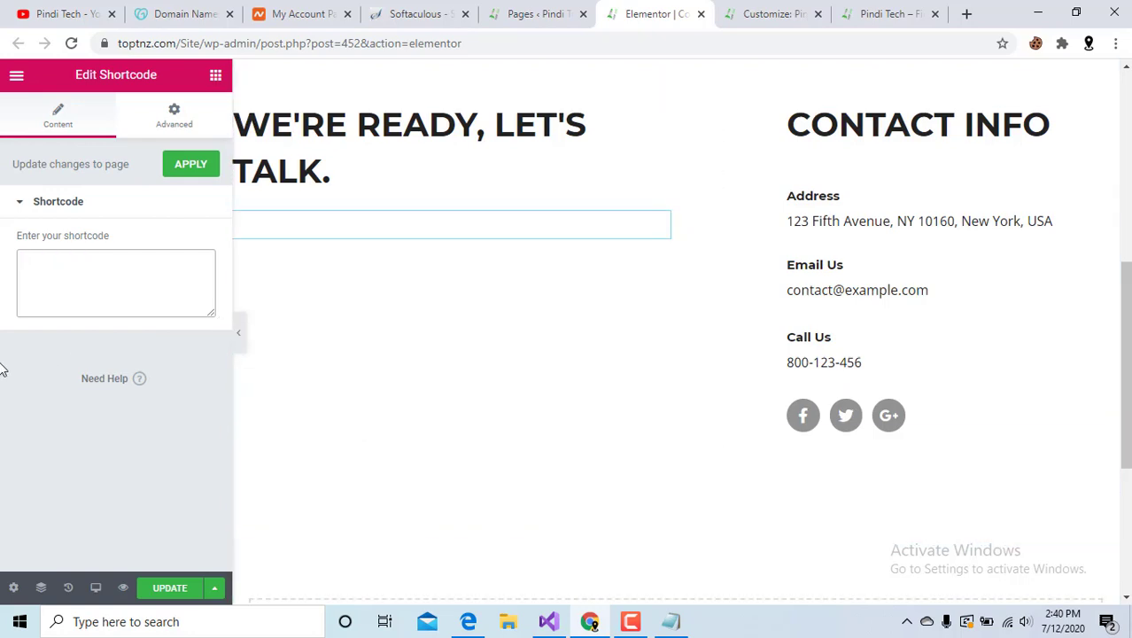
{"action": "key", "text": "ctrl+v"}
From the Pages list, open WPForms All Forms in a new browser tab.
{"action": "left_click", "coordinate": [523, 10]}
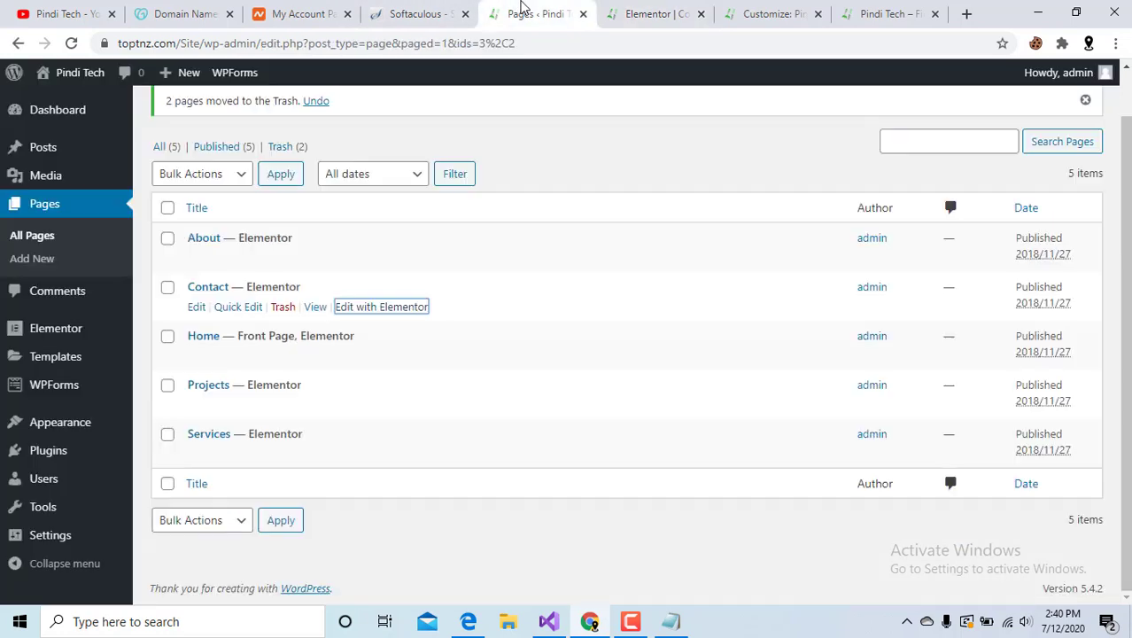
{"action": "mouse_move", "coordinate": [73, 396]}
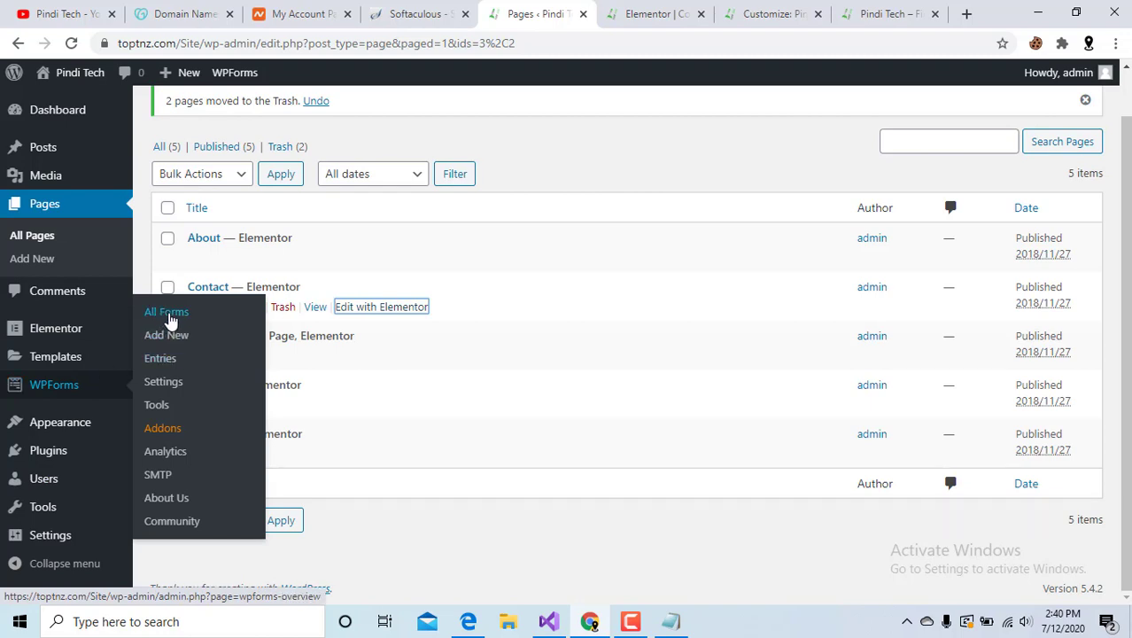
{"action": "right_click", "coordinate": [171, 315]}
{"action": "left_click", "coordinate": [196, 323]}
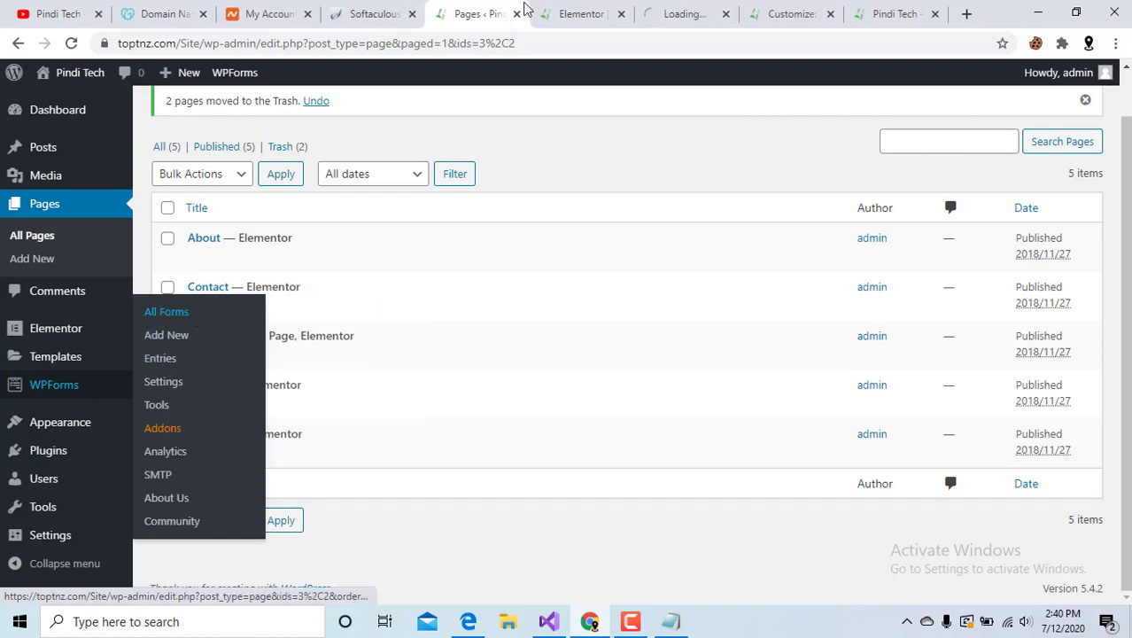
{"action": "left_click", "coordinate": [687, 13]}
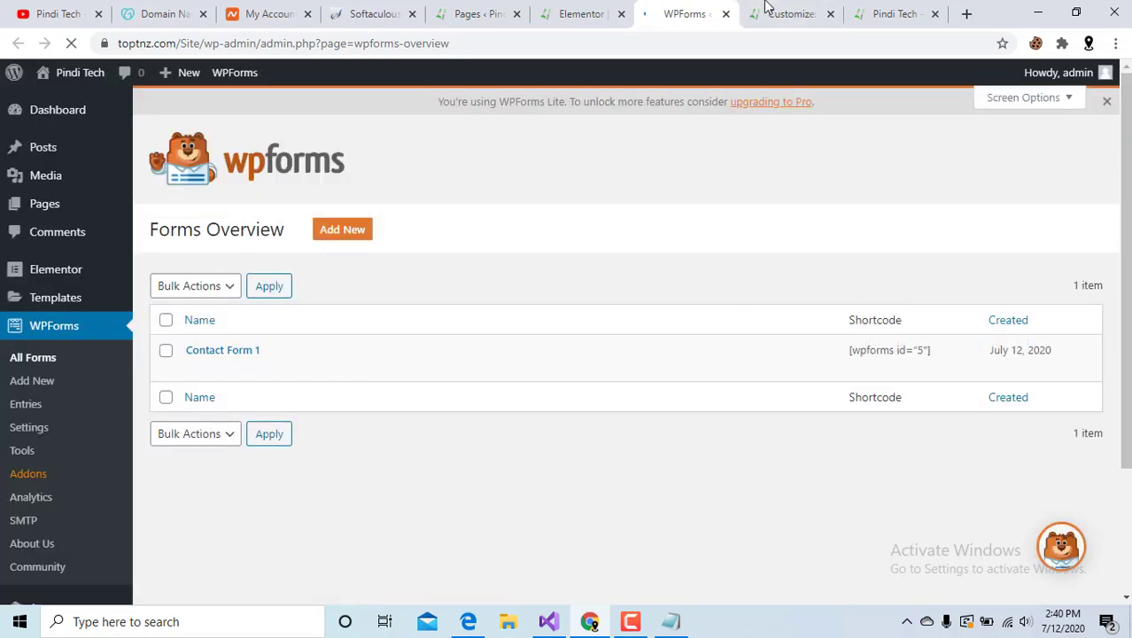
Select Contact Form 1's [wpforms id="5"] shortcode and compare it with the page editor's.
{"action": "left_click_drag", "start_coordinate": [940, 359], "coordinate": [802, 359]}
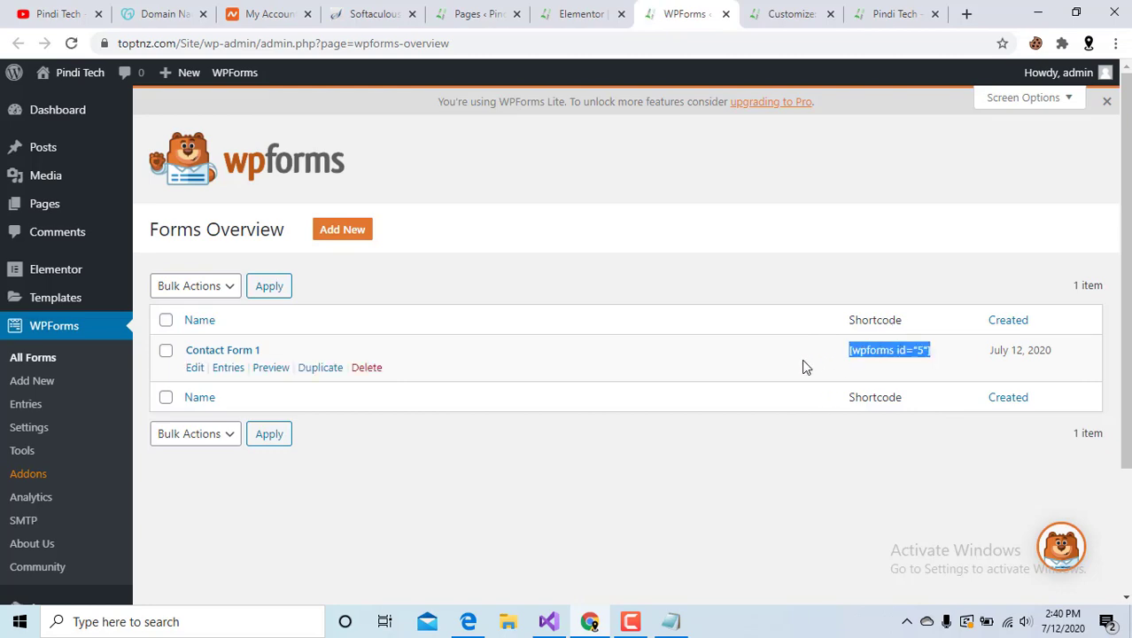
{"action": "left_click", "coordinate": [788, 14]}
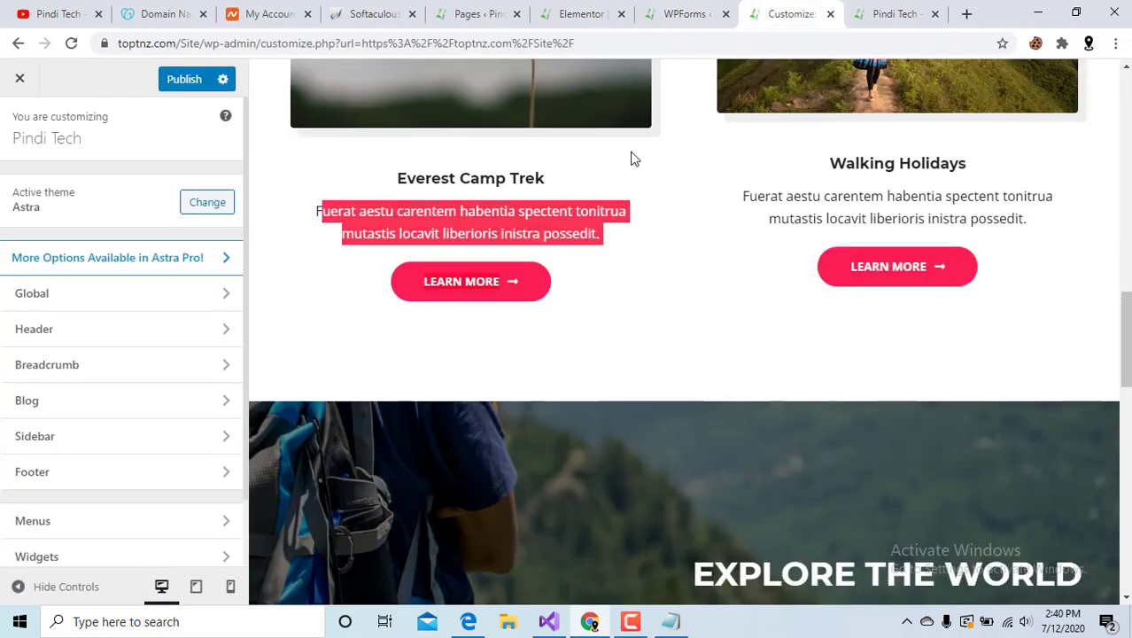
{"action": "left_click", "coordinate": [886, 13]}
{"action": "left_click", "coordinate": [680, 13]}
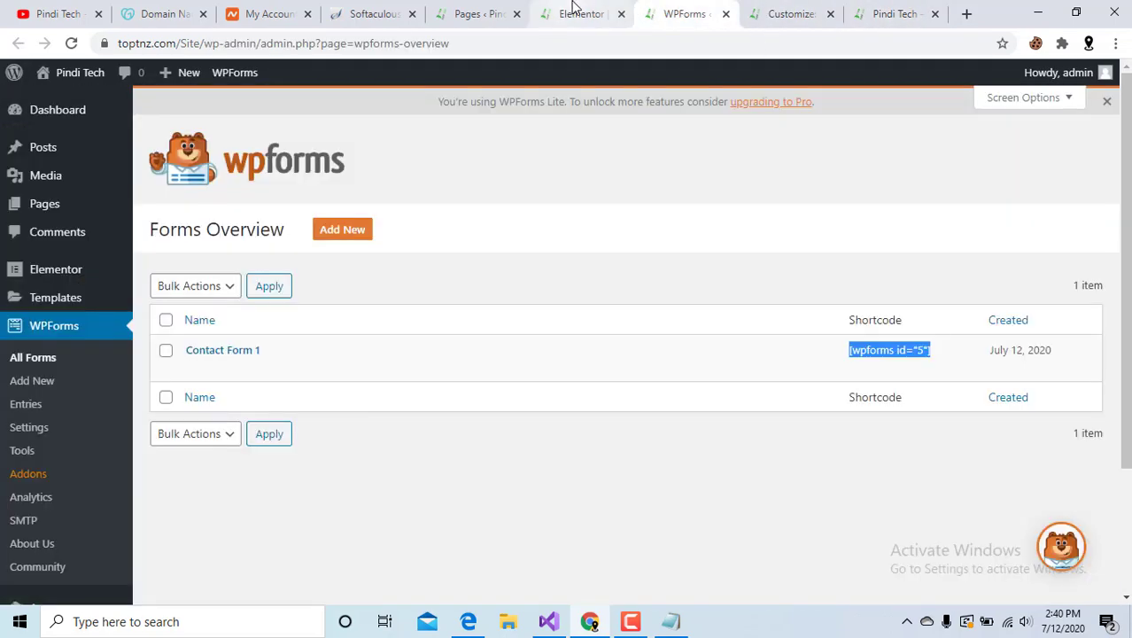
{"action": "left_click", "coordinate": [570, 12]}
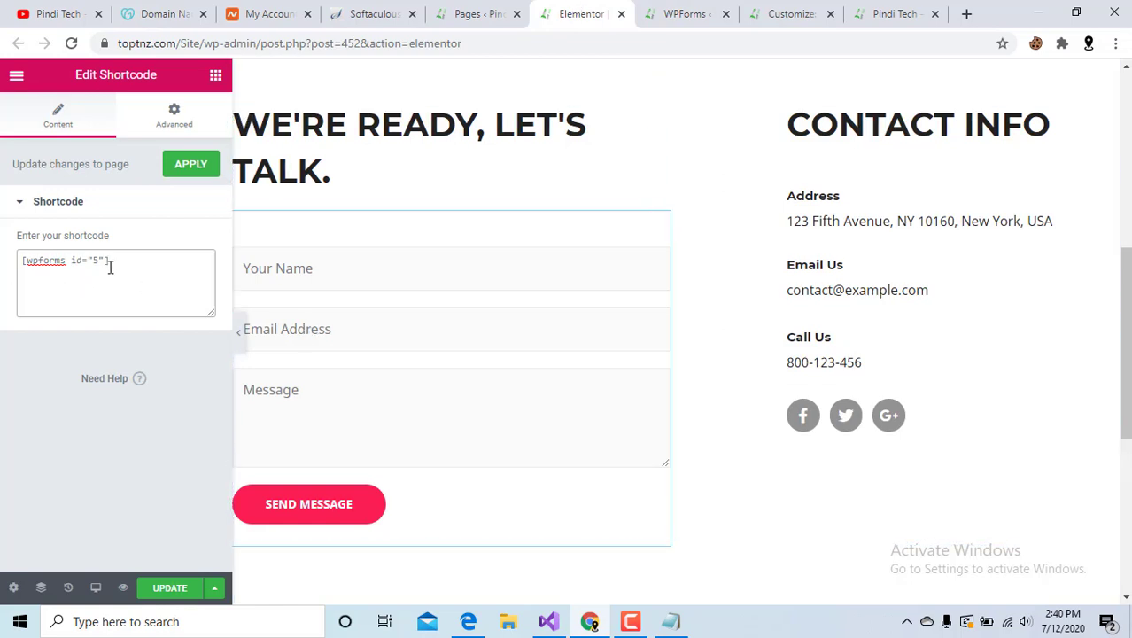
{"action": "left_click", "coordinate": [680, 14]}
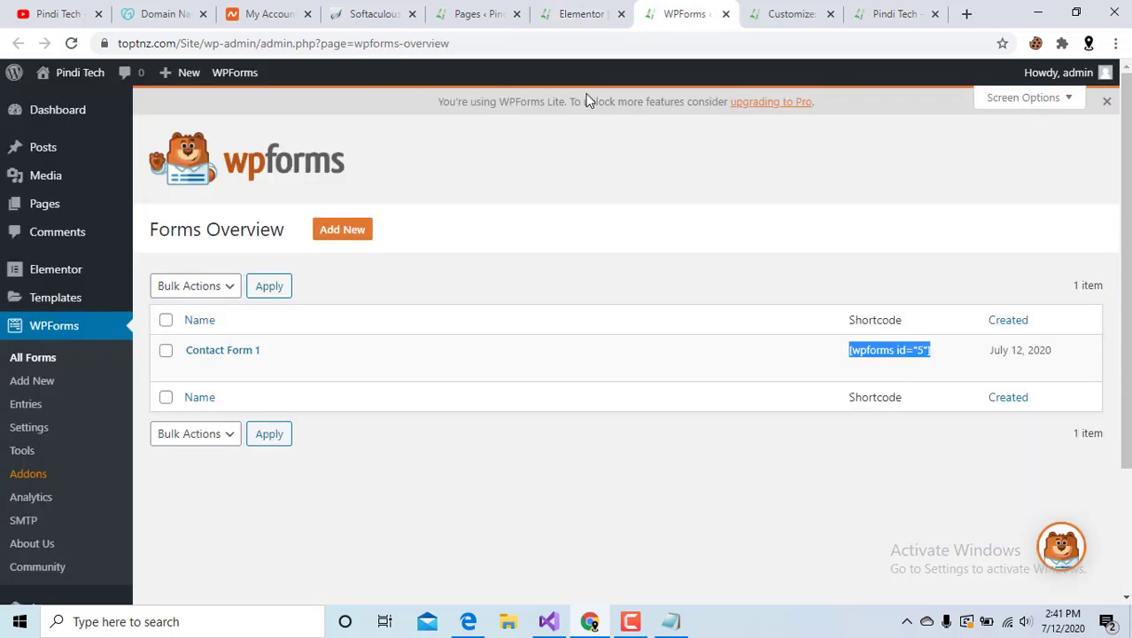
Edit Contact Form 1 and drag a Numbers field between Email Address and Message.
{"action": "left_click", "coordinate": [193, 371]}
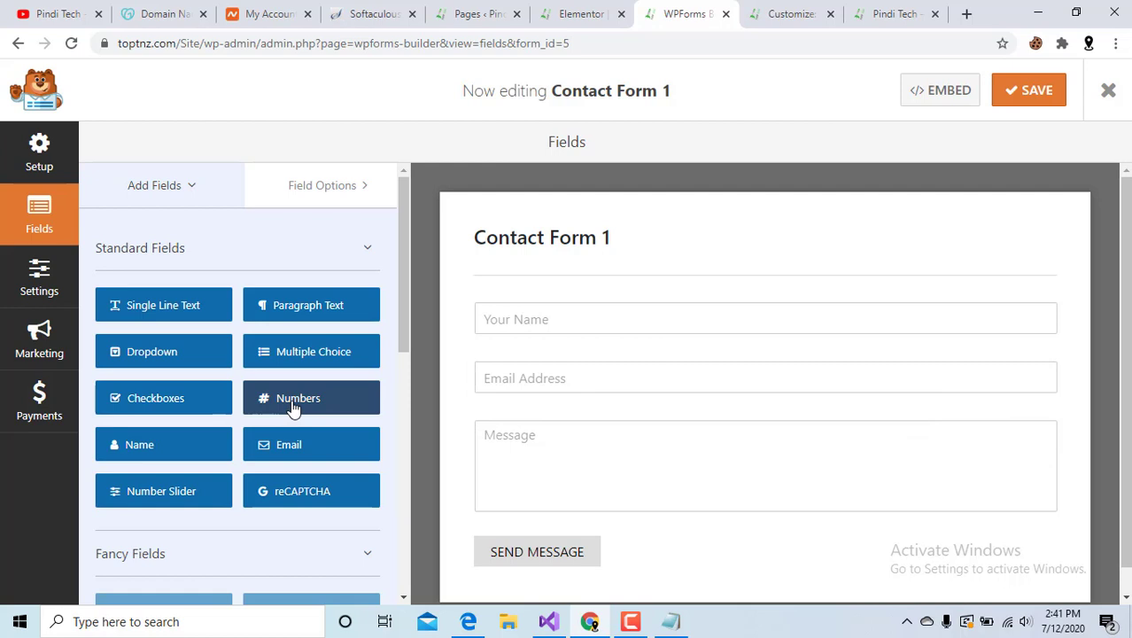
{"action": "left_click_drag", "start_coordinate": [292, 407], "coordinate": [531, 302]}
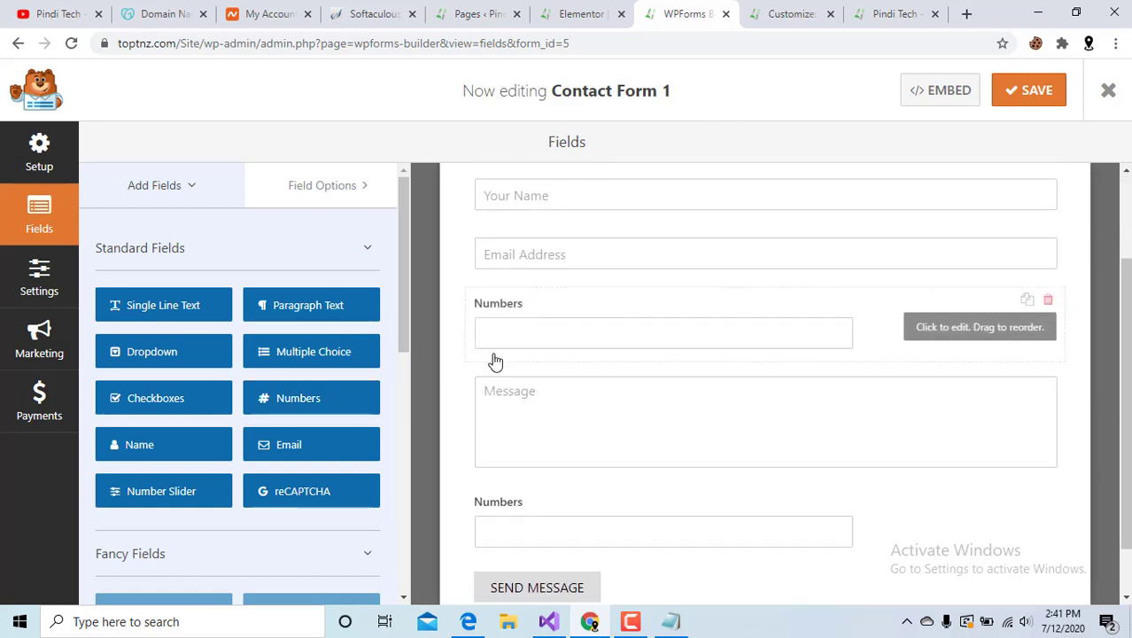
{"action": "left_click", "coordinate": [646, 339]}
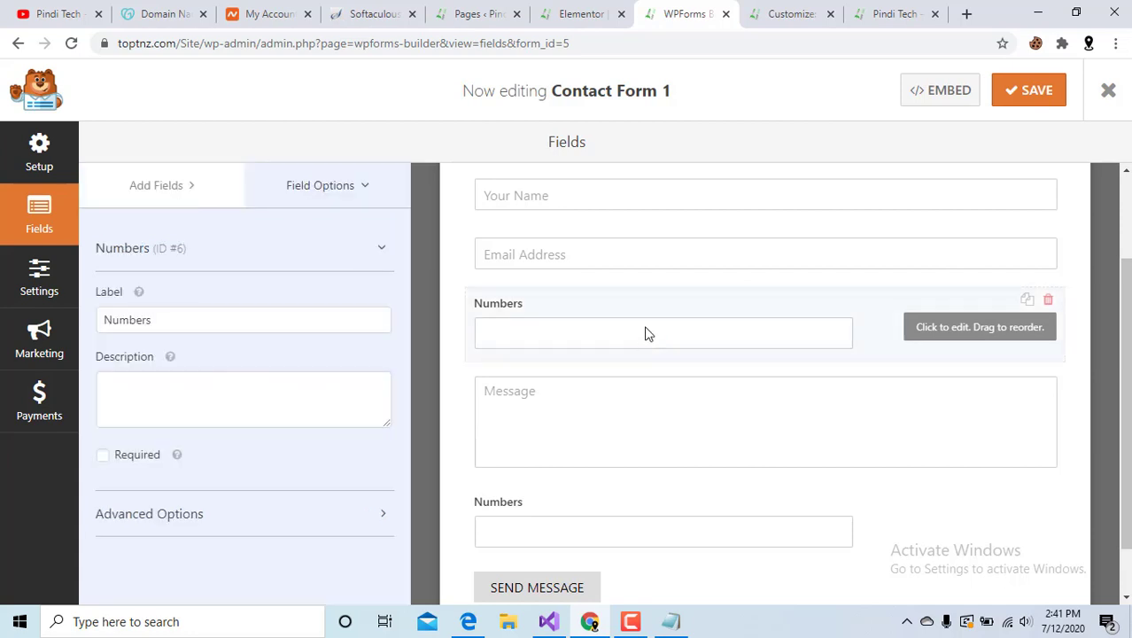
Delete the Numbers field below Email Address and duplicate the Email Address field.
{"action": "left_click", "coordinate": [1047, 302]}
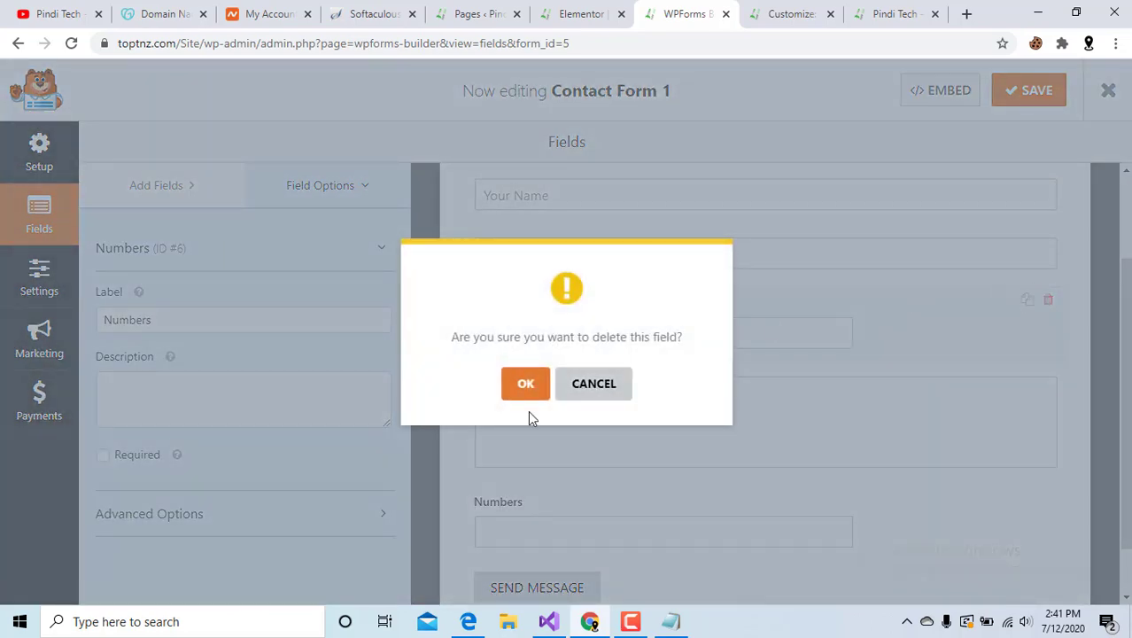
{"action": "left_click", "coordinate": [523, 394]}
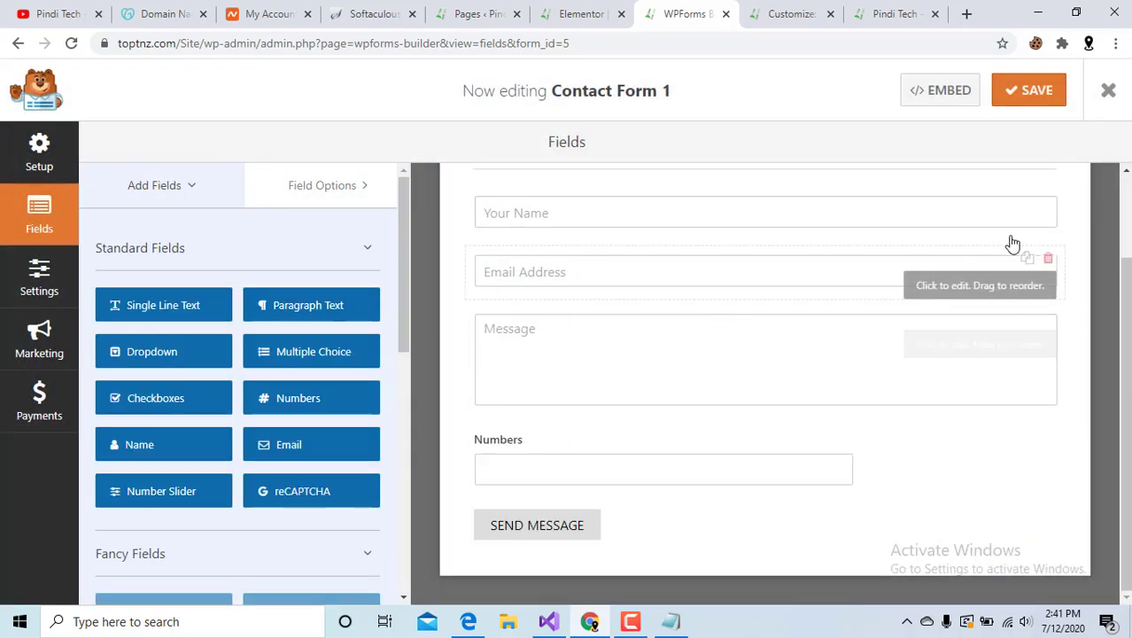
{"action": "left_click", "coordinate": [1026, 260]}
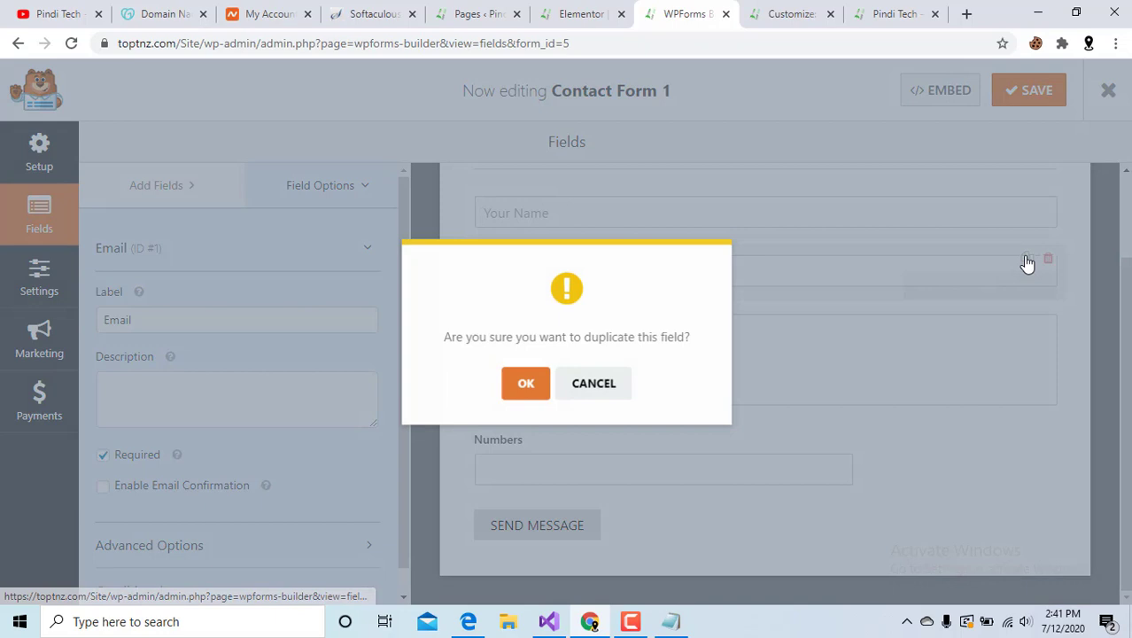
{"action": "left_click", "coordinate": [524, 383]}
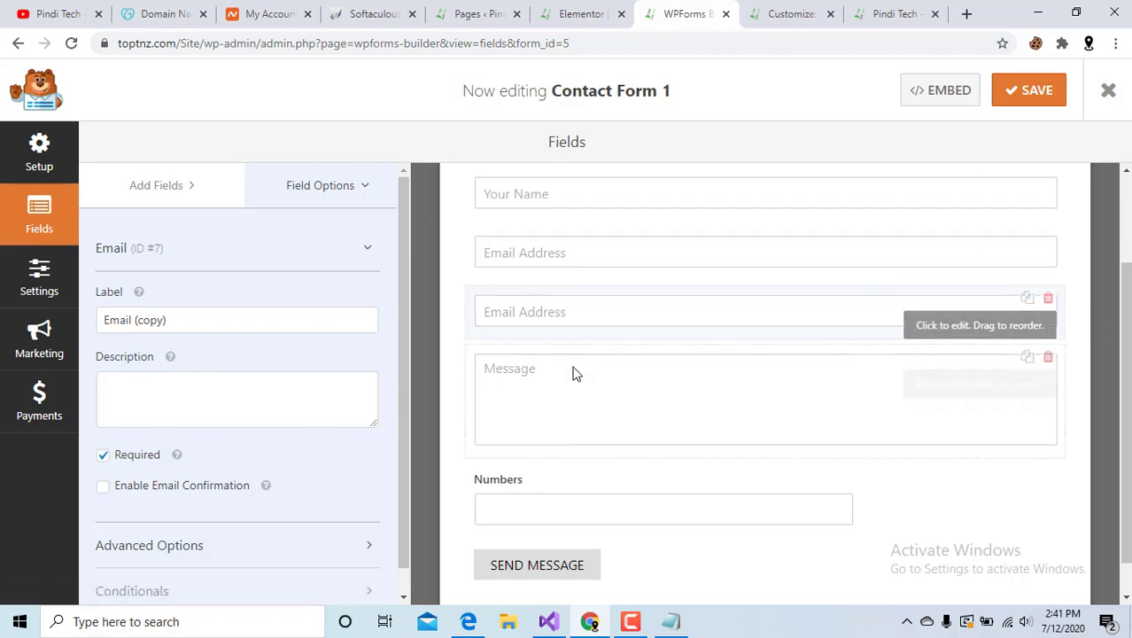
{"action": "scroll", "coordinate": [574, 371], "scroll_direction": "down", "scroll_amount": 1}
{"action": "scroll", "coordinate": [572, 373], "scroll_direction": "up", "scroll_amount": 2}
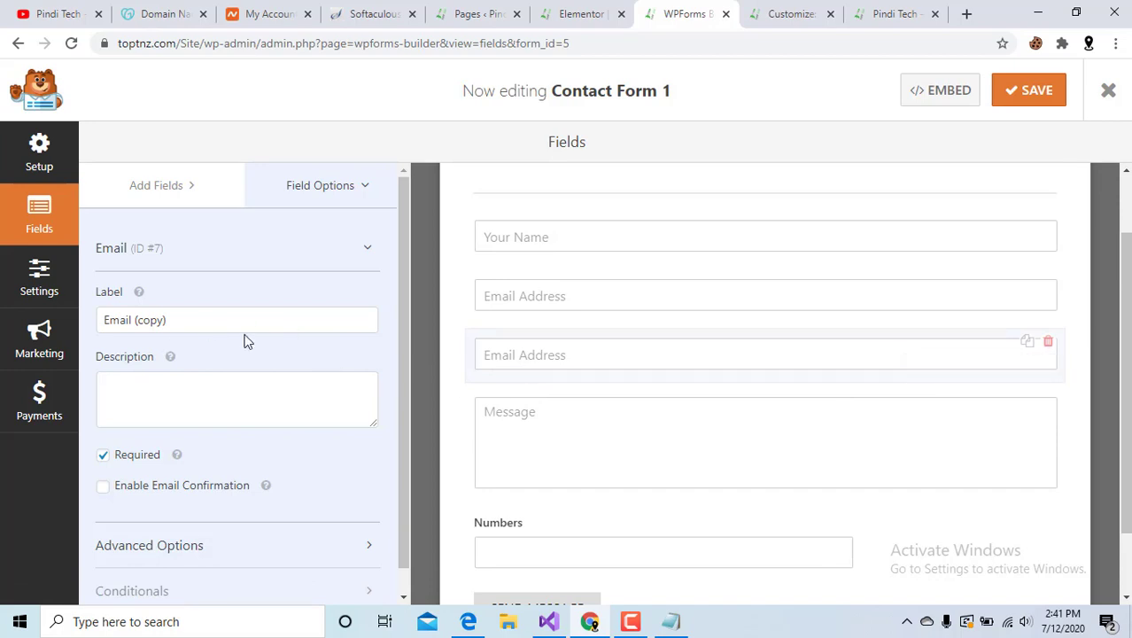
{"action": "scroll", "coordinate": [248, 341], "scroll_direction": "down", "scroll_amount": 1}
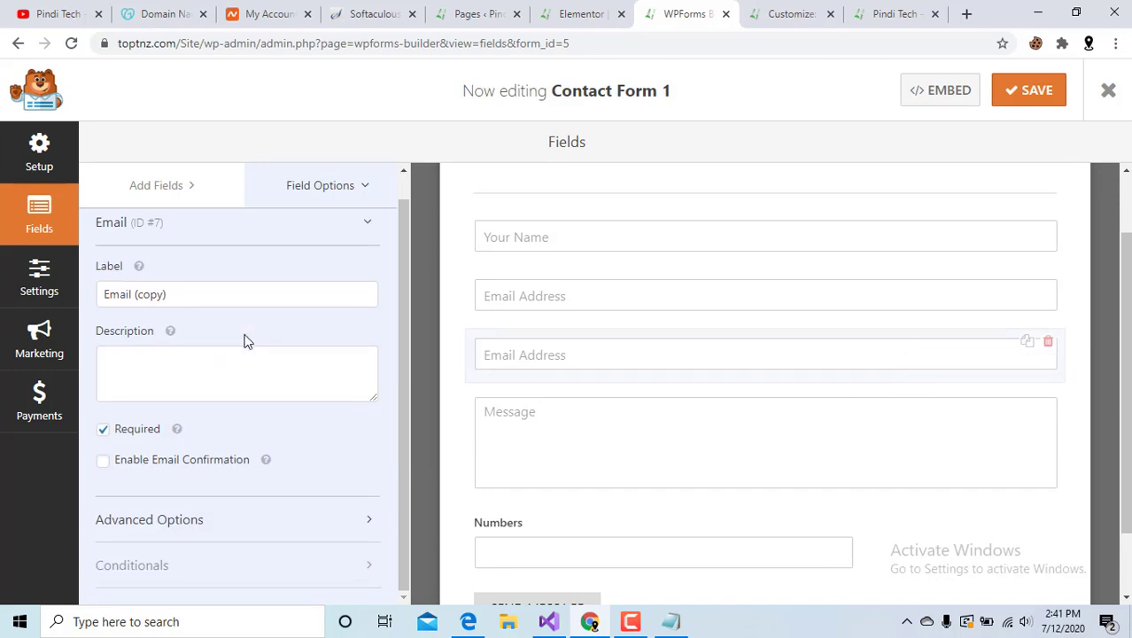
{"action": "left_click", "coordinate": [561, 310]}
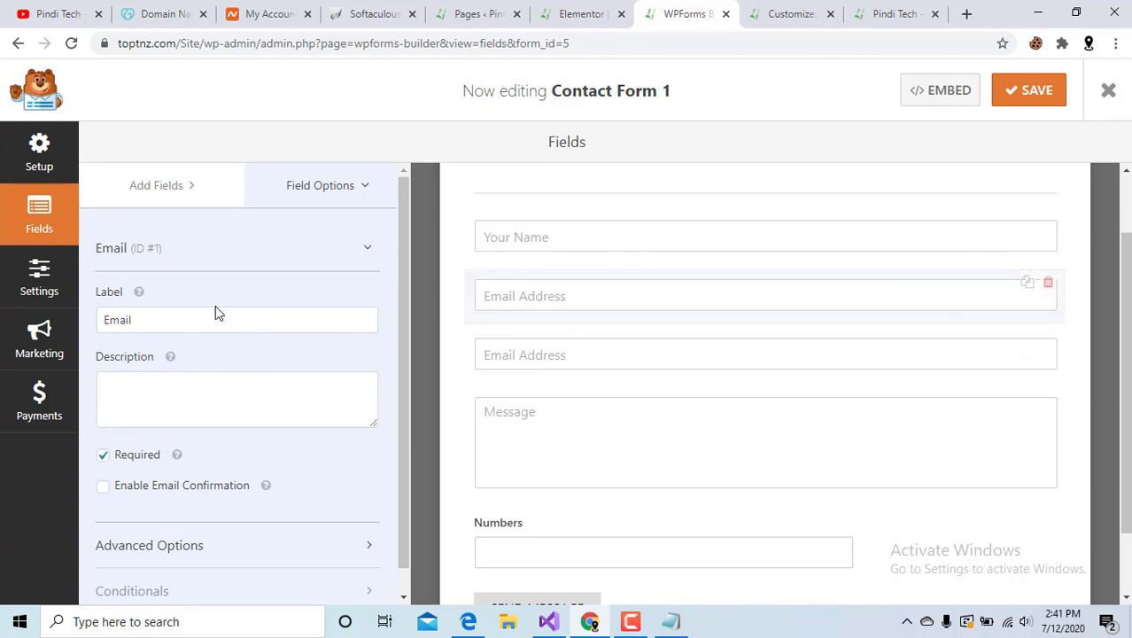
Relabel the copied Email Address field as 'Phone Number'.
{"action": "left_click", "coordinate": [573, 365]}
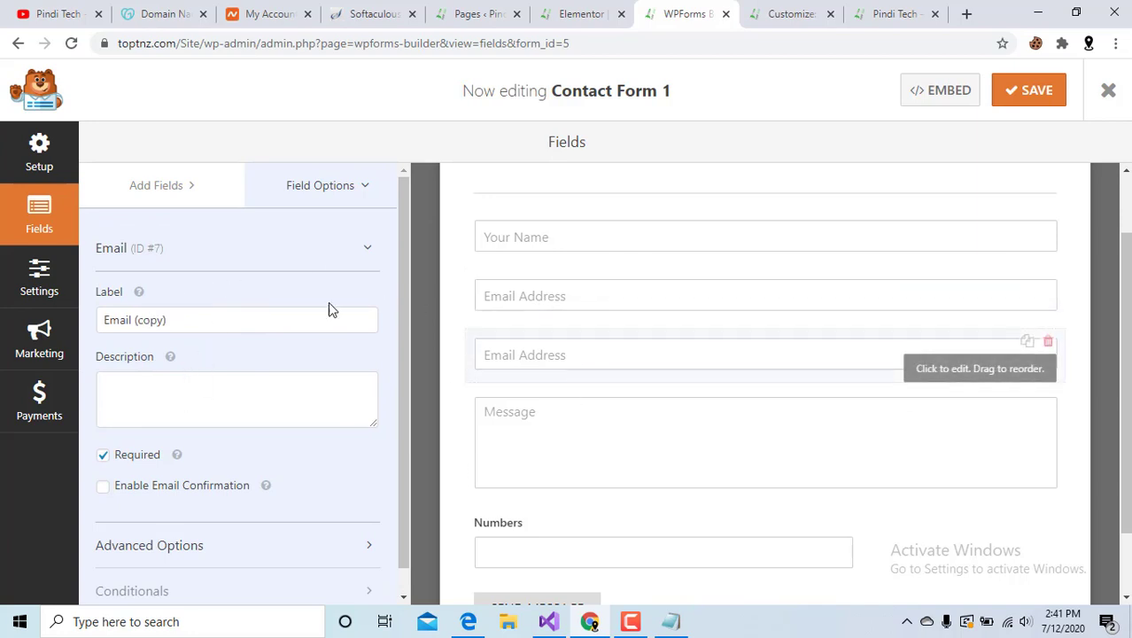
{"action": "left_click_drag", "start_coordinate": [172, 319], "coordinate": [73, 321]}
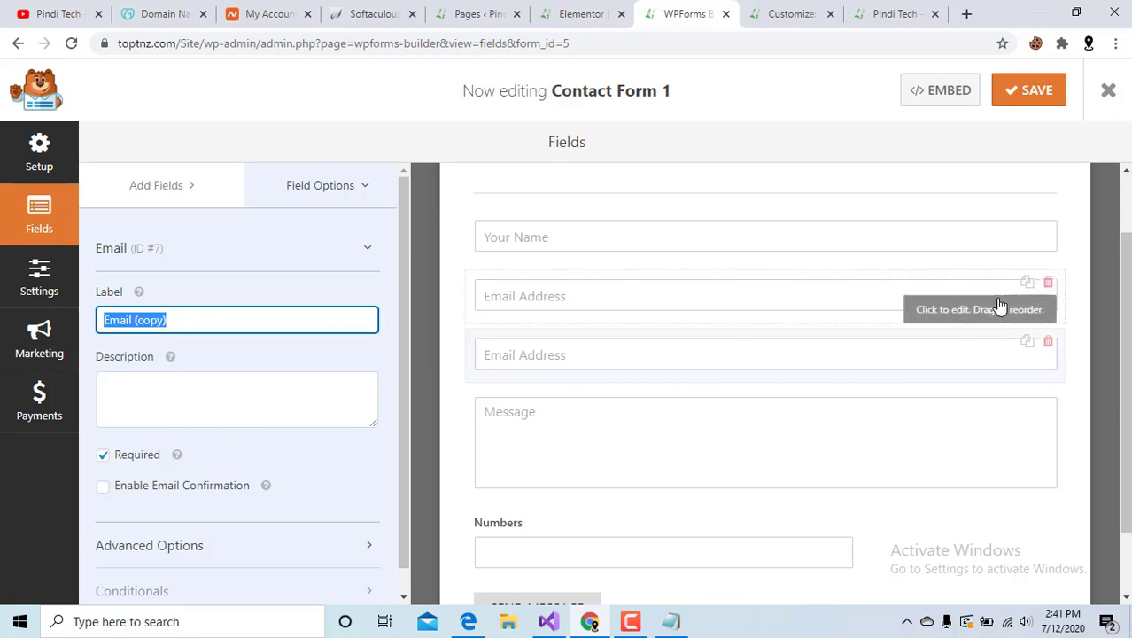
{"action": "type", "text": "Phone Number"}
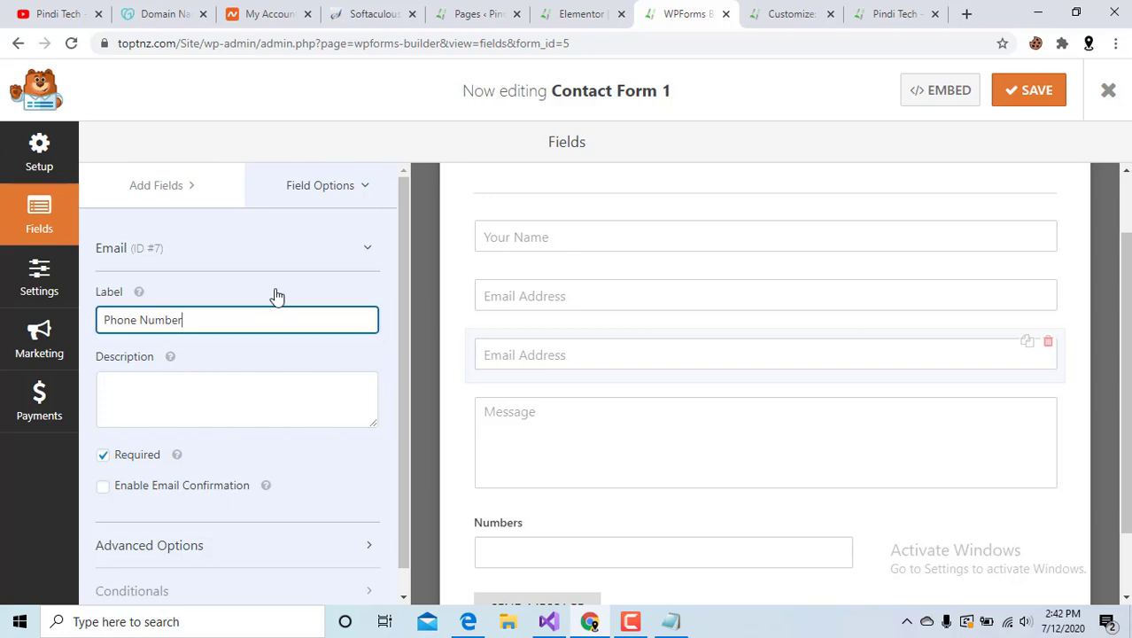
{"action": "left_click", "coordinate": [260, 377]}
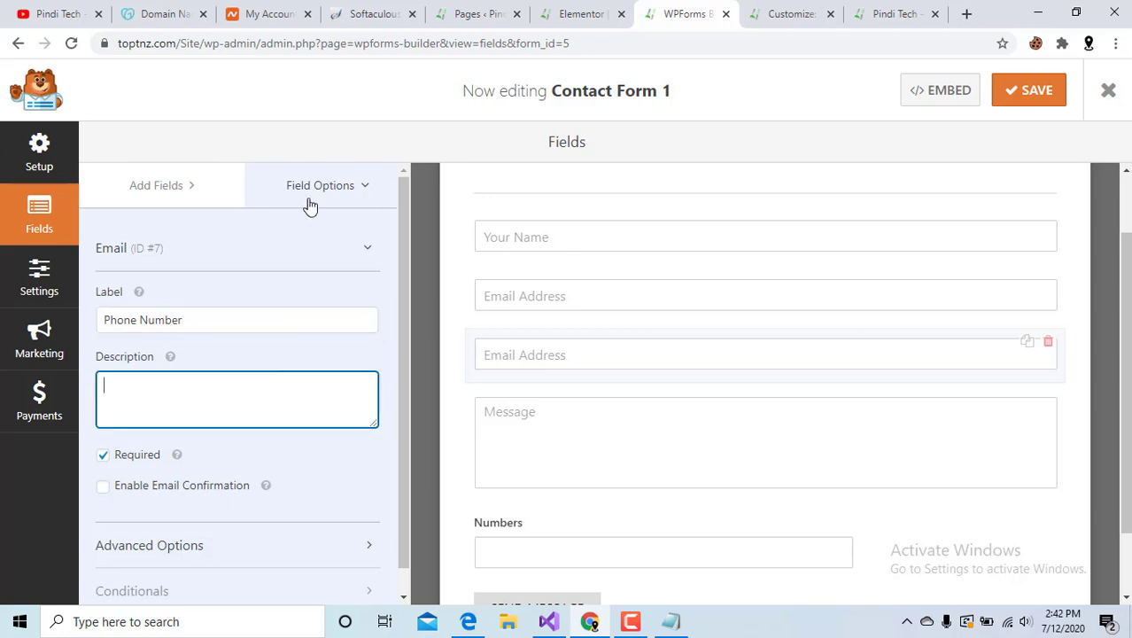
Compare the Phone Number field's settings with the Your Name field and browse the standard fields.
{"action": "left_click", "coordinate": [310, 188]}
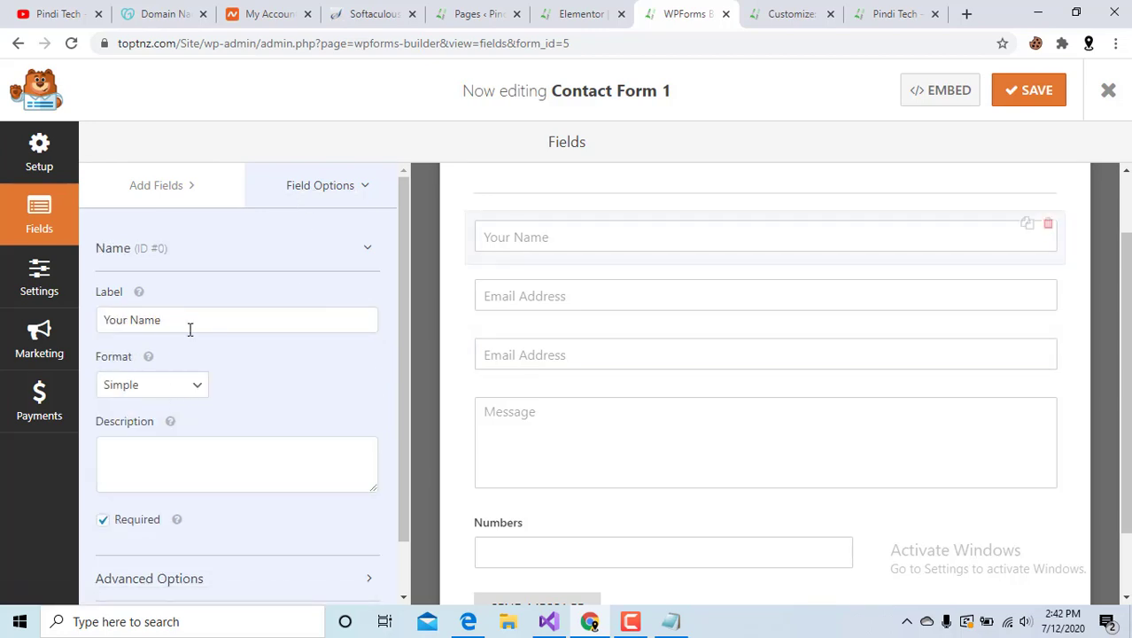
{"action": "left_click", "coordinate": [586, 361]}
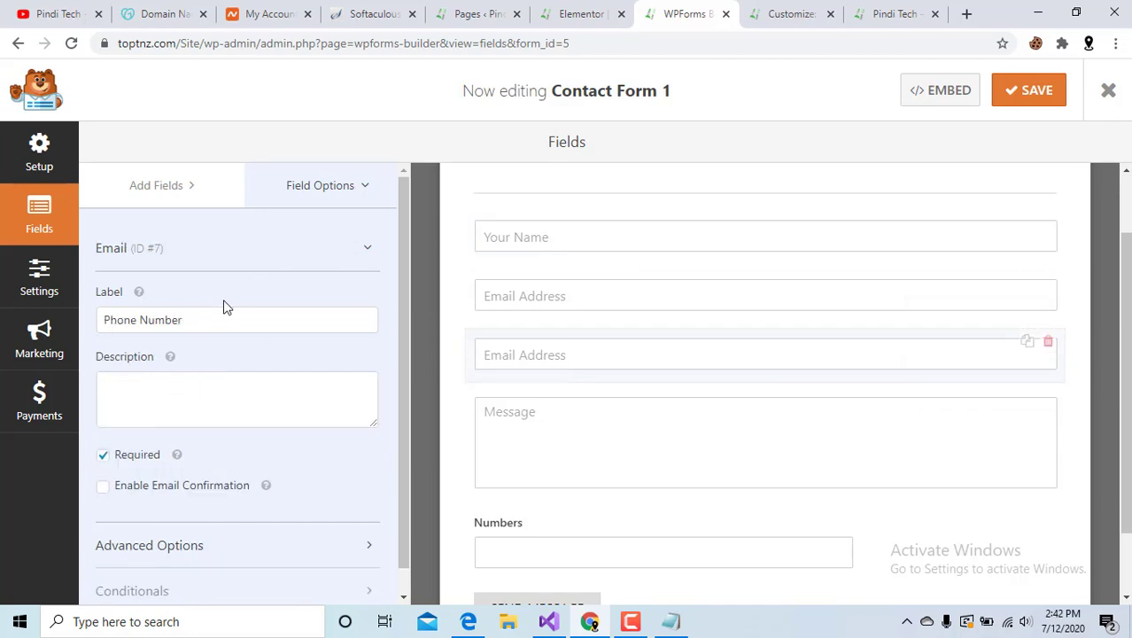
{"action": "left_click", "coordinate": [313, 192]}
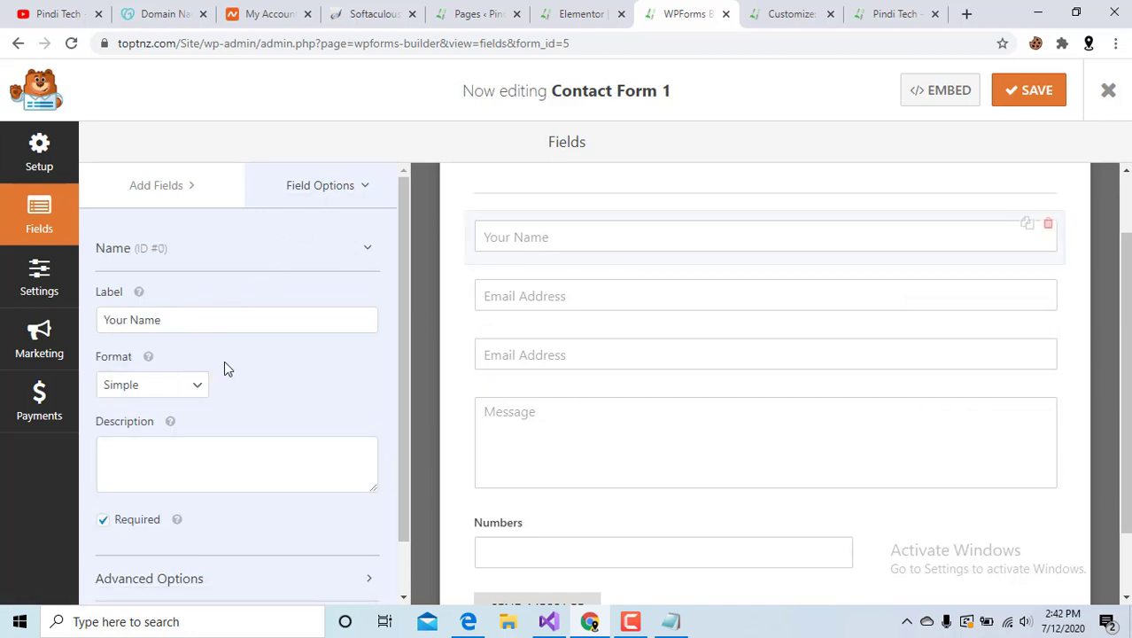
{"action": "left_click", "coordinate": [555, 355]}
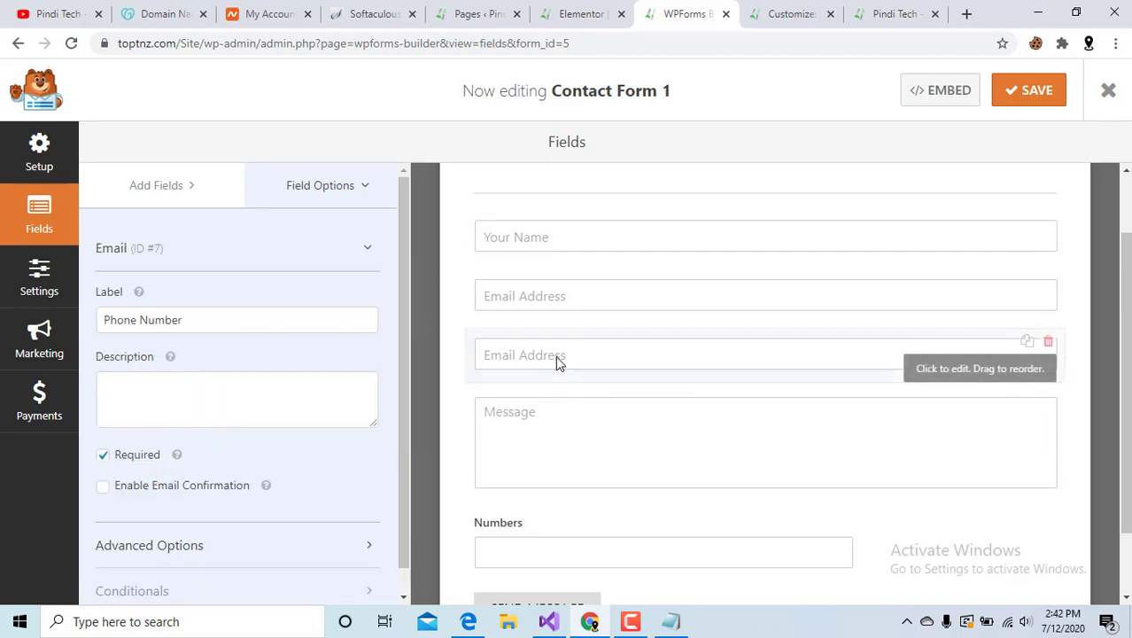
{"action": "left_click", "coordinate": [335, 177]}
{"action": "scroll", "coordinate": [288, 296], "scroll_direction": "down", "scroll_amount": 1}
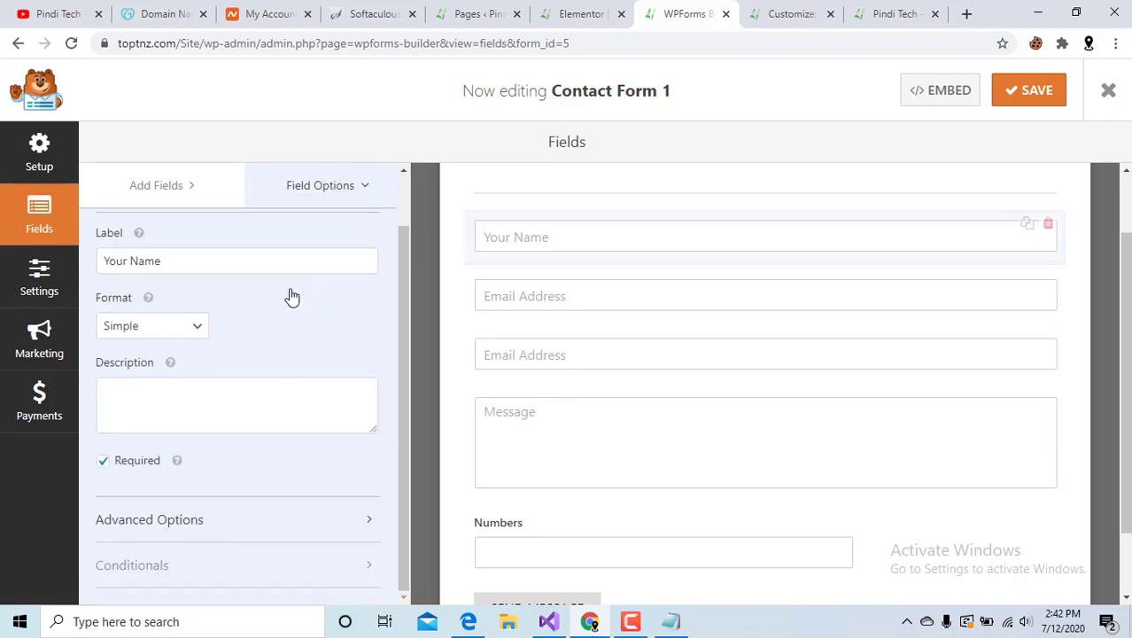
{"action": "scroll", "coordinate": [292, 297], "scroll_direction": "up", "scroll_amount": 1}
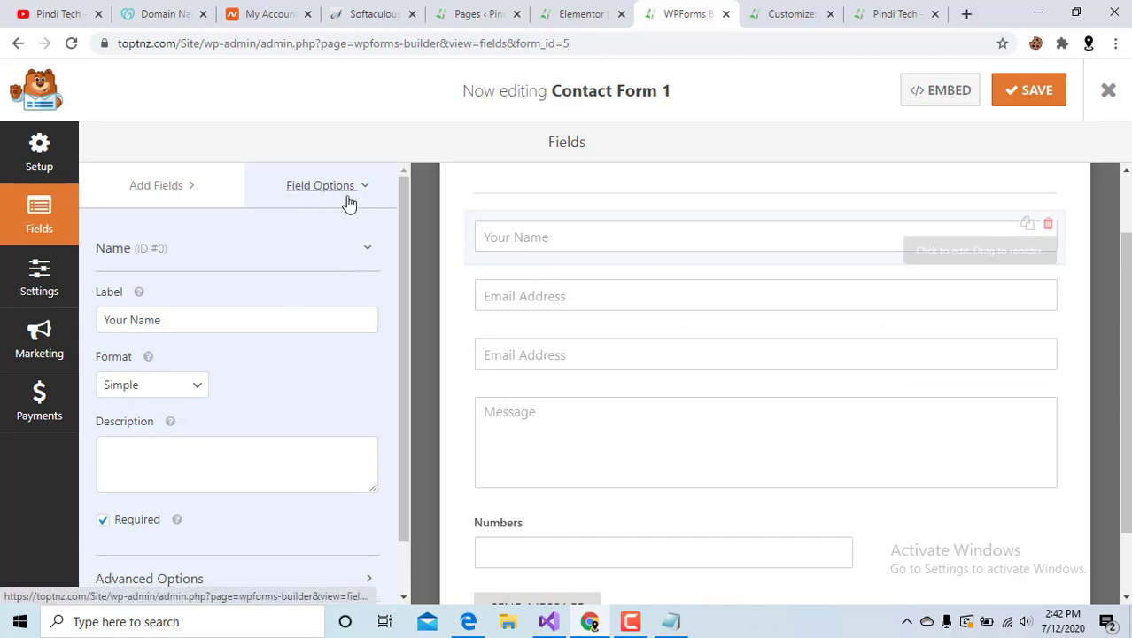
{"action": "left_click", "coordinate": [182, 194]}
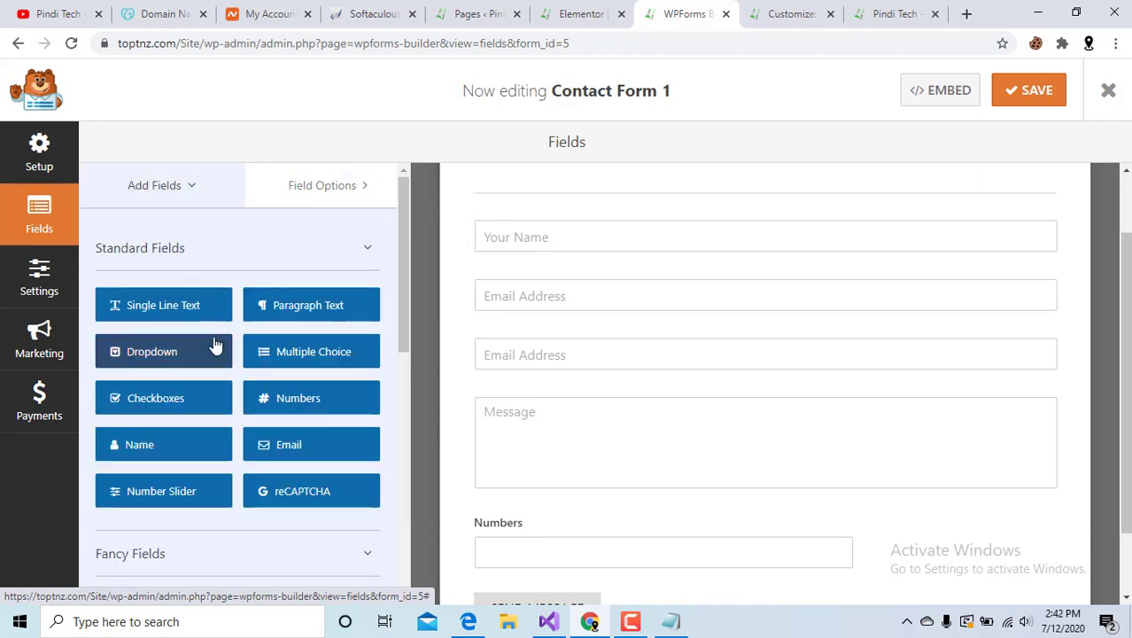
{"action": "left_click", "coordinate": [312, 185]}
Remove a stray 'Y' from the field's description, leaving it empty, and collapse then re-expand its options.
{"action": "left_click", "coordinate": [586, 364]}
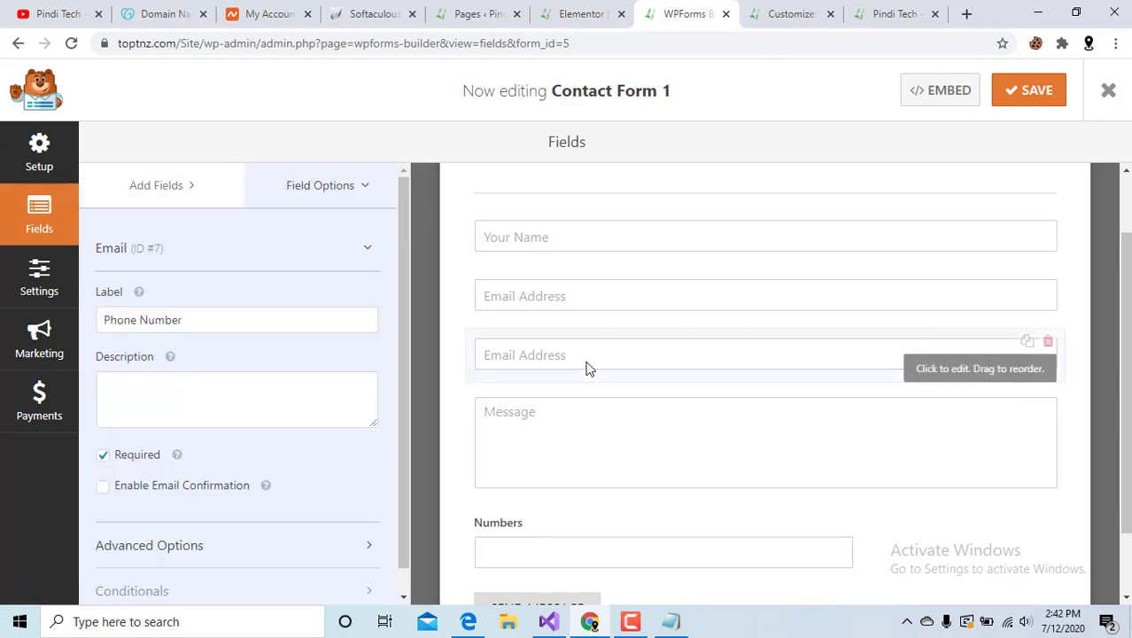
{"action": "left_click", "coordinate": [173, 396]}
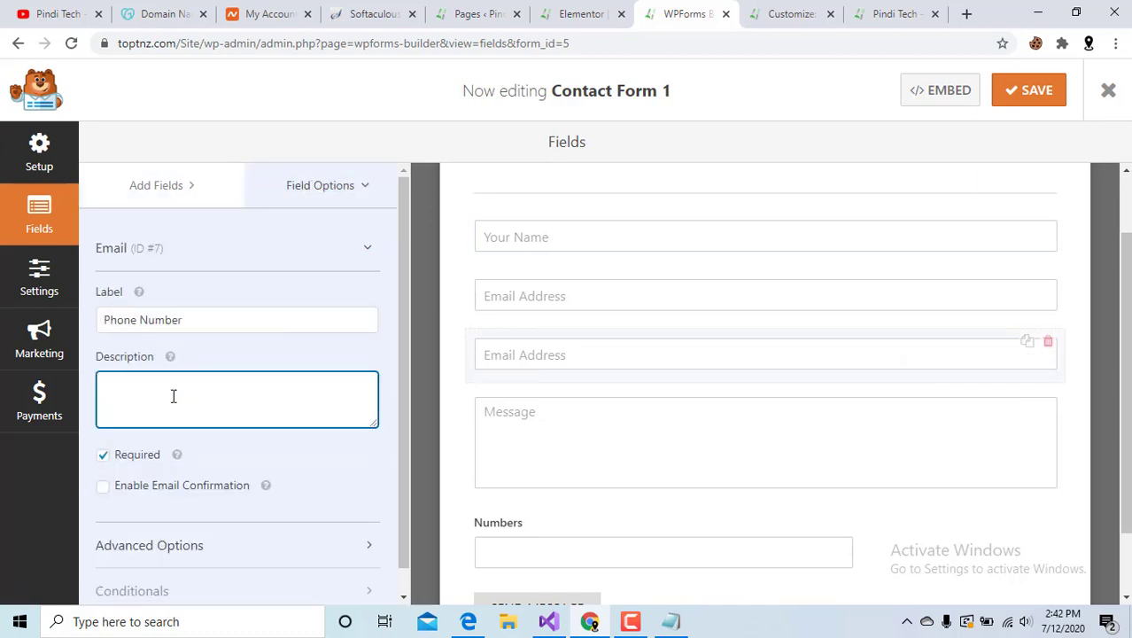
{"action": "type", "text": "Y"}
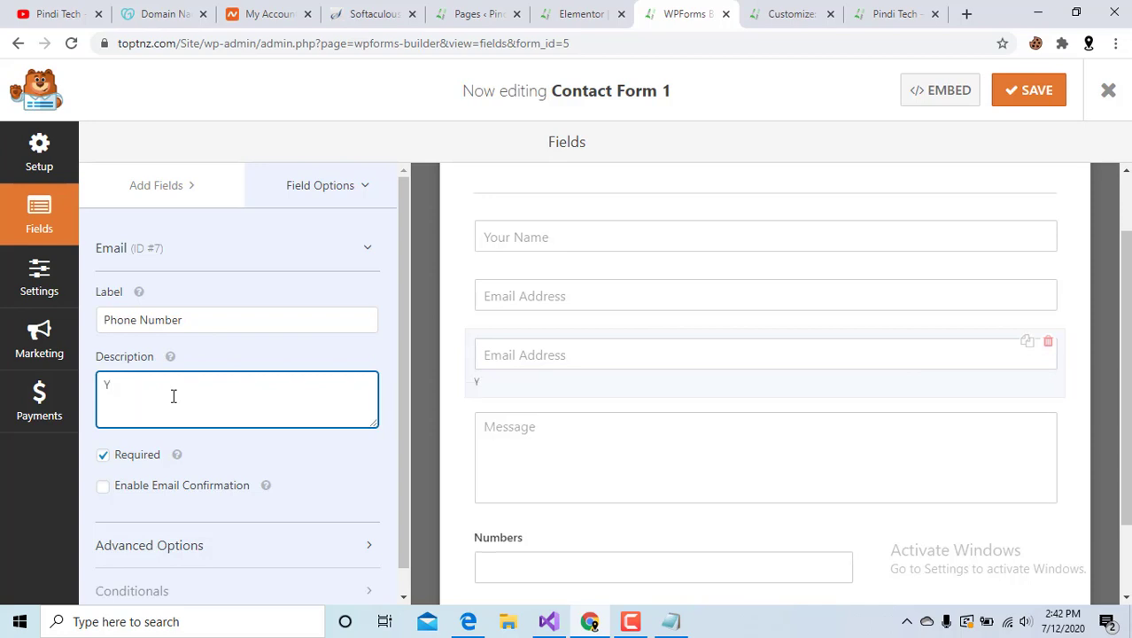
{"action": "key", "text": "BackSpace"}
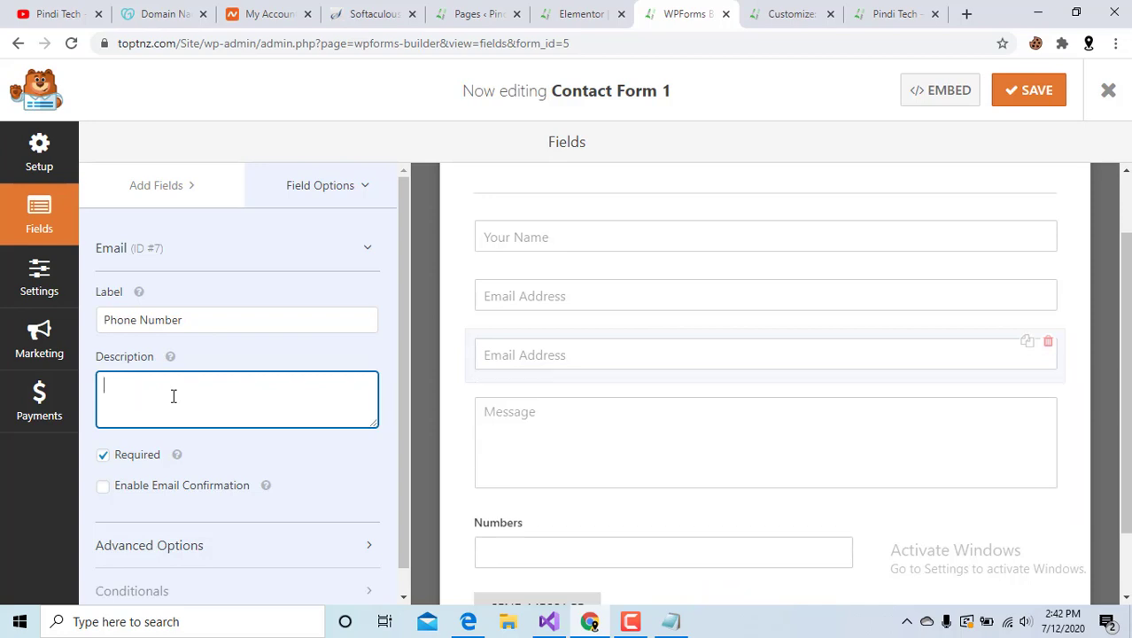
{"action": "left_click", "coordinate": [297, 255]}
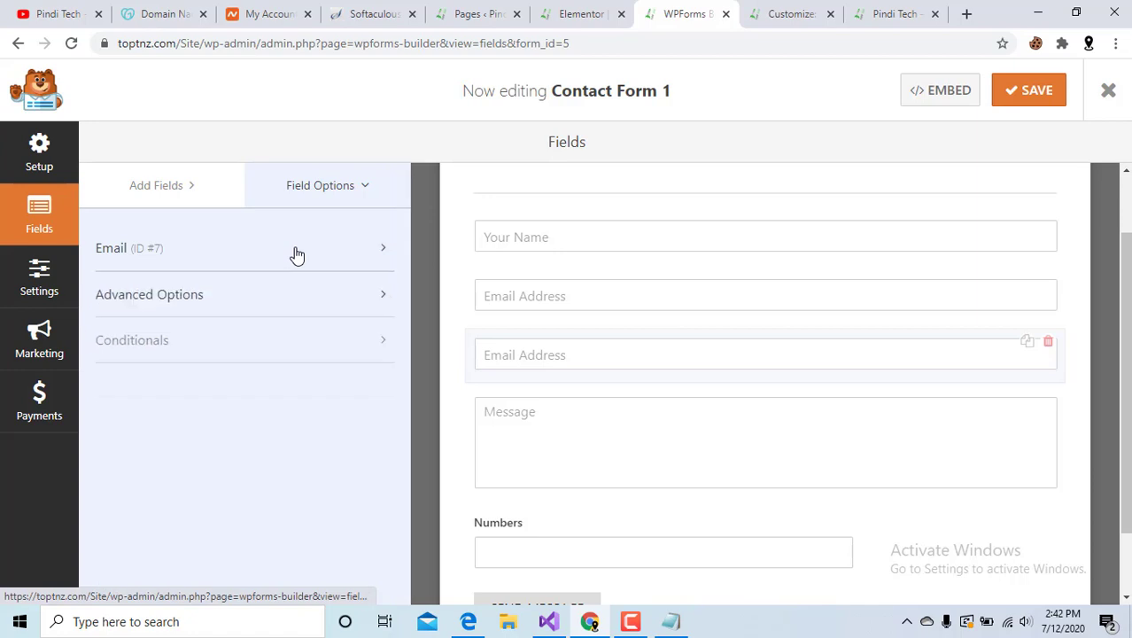
{"action": "left_click", "coordinate": [297, 254]}
{"action": "scroll", "coordinate": [228, 452], "scroll_direction": "down", "scroll_amount": 1}
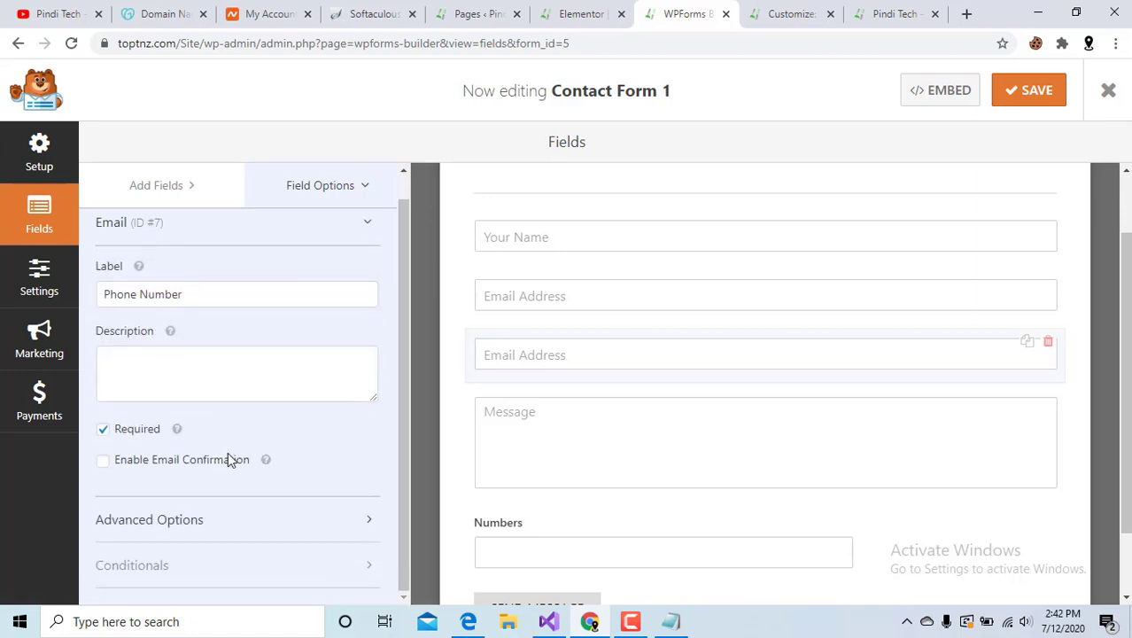
Replace the Phone Number placeholder 'Email Address' with 'No' and save Contact Form 1.
{"action": "left_click", "coordinate": [215, 522]}
{"action": "scroll", "coordinate": [201, 476], "scroll_direction": "down", "scroll_amount": 2}
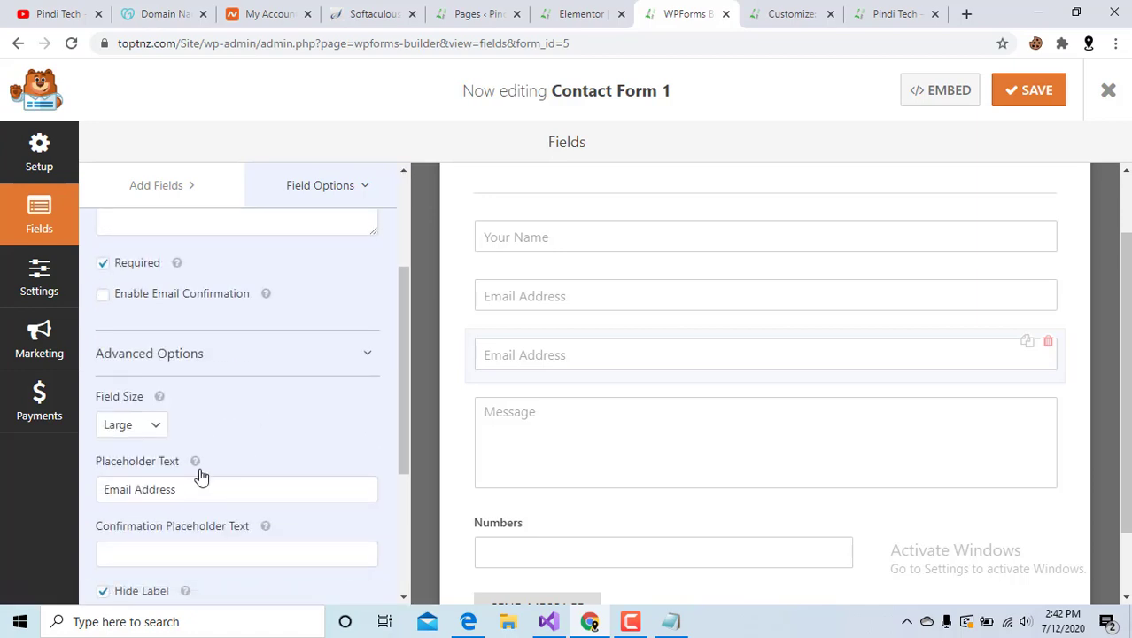
{"action": "triple_click", "coordinate": [182, 492]}
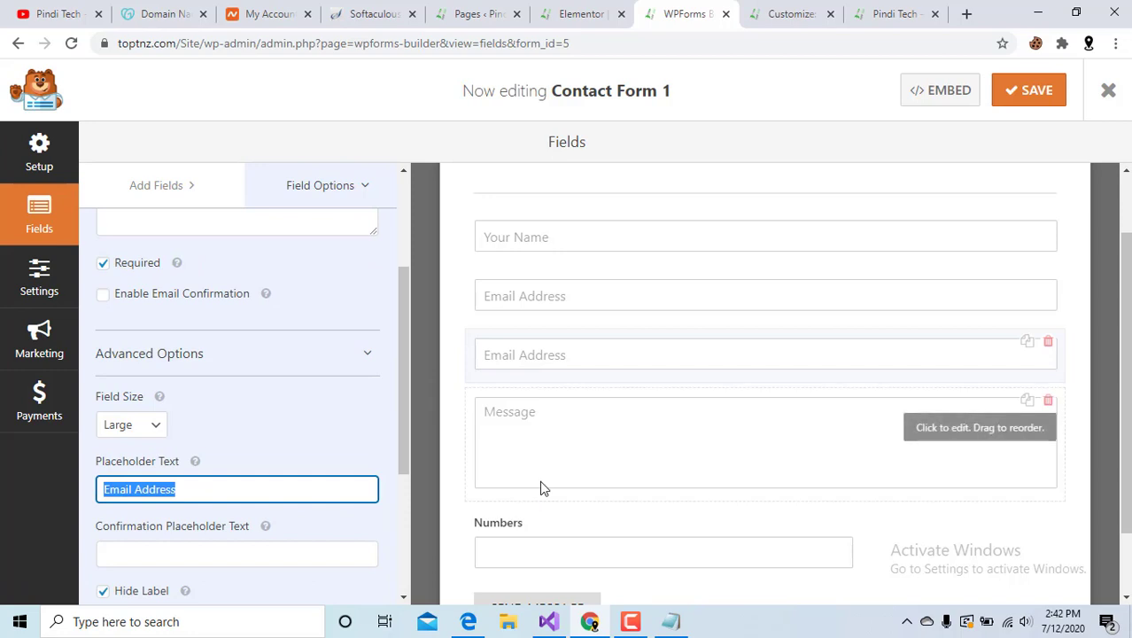
{"action": "type", "text": "No"}
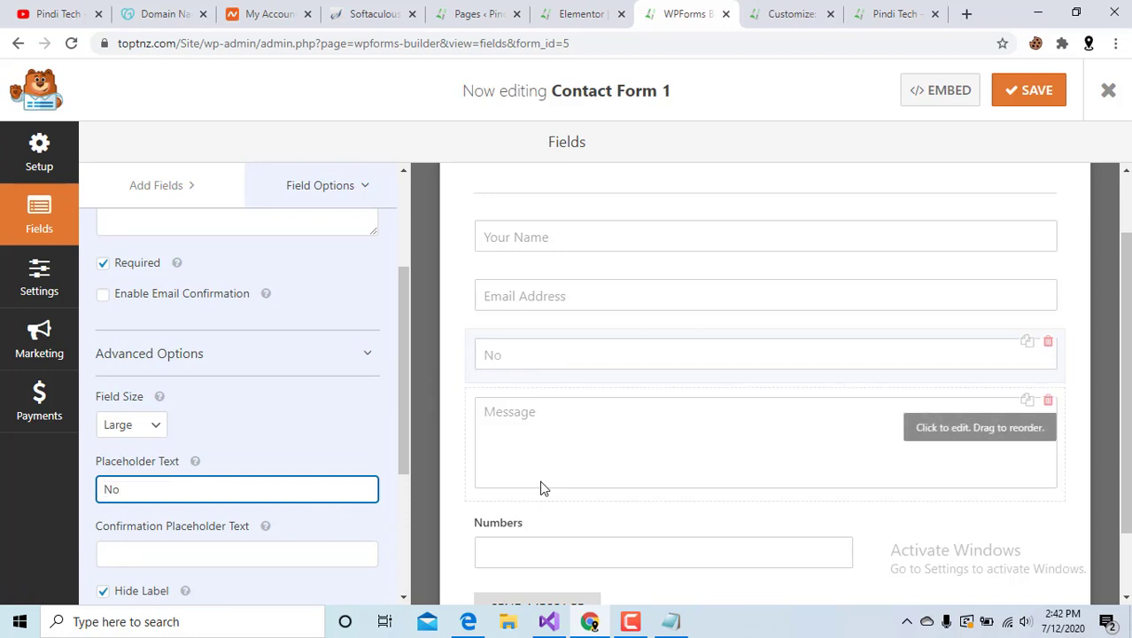
{"action": "left_click", "coordinate": [331, 409]}
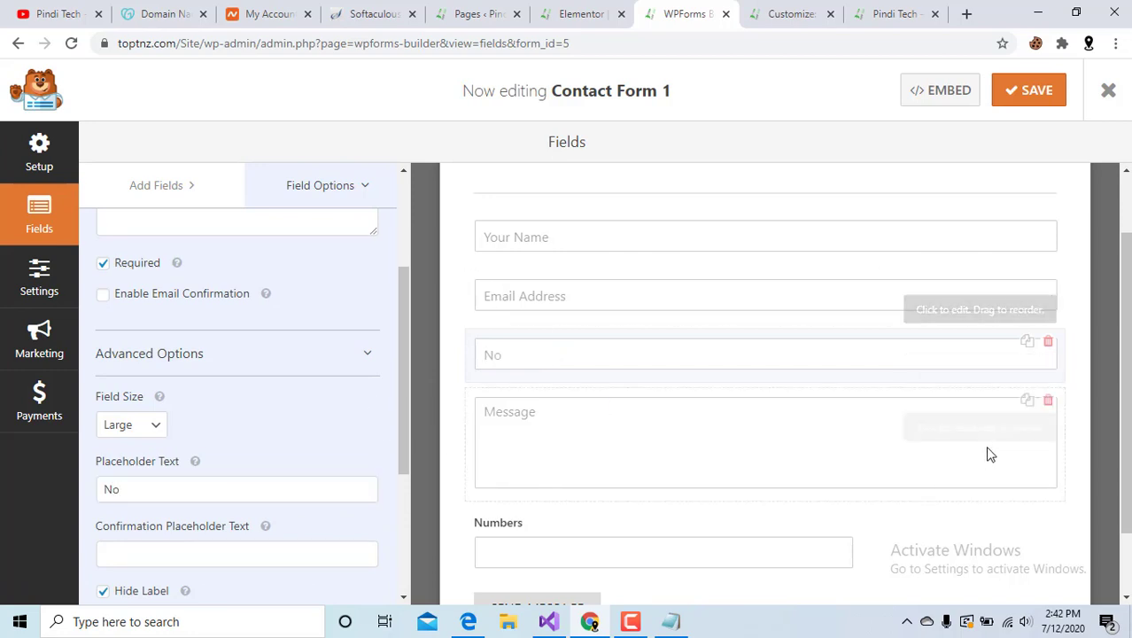
{"action": "left_click", "coordinate": [1036, 96]}
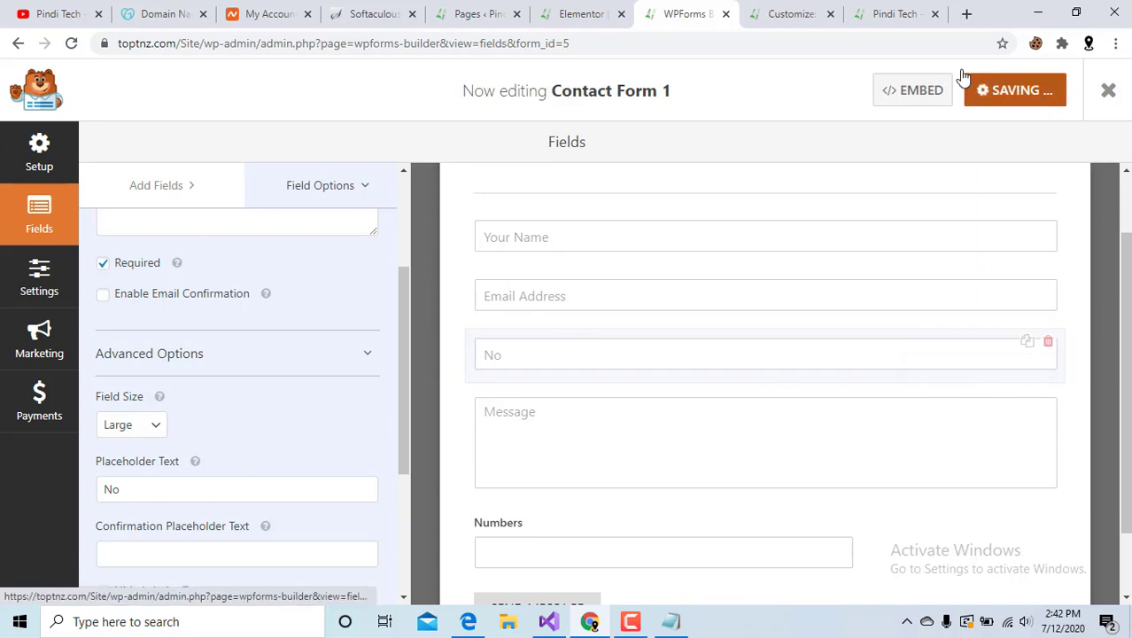
{"action": "left_click", "coordinate": [795, 11]}
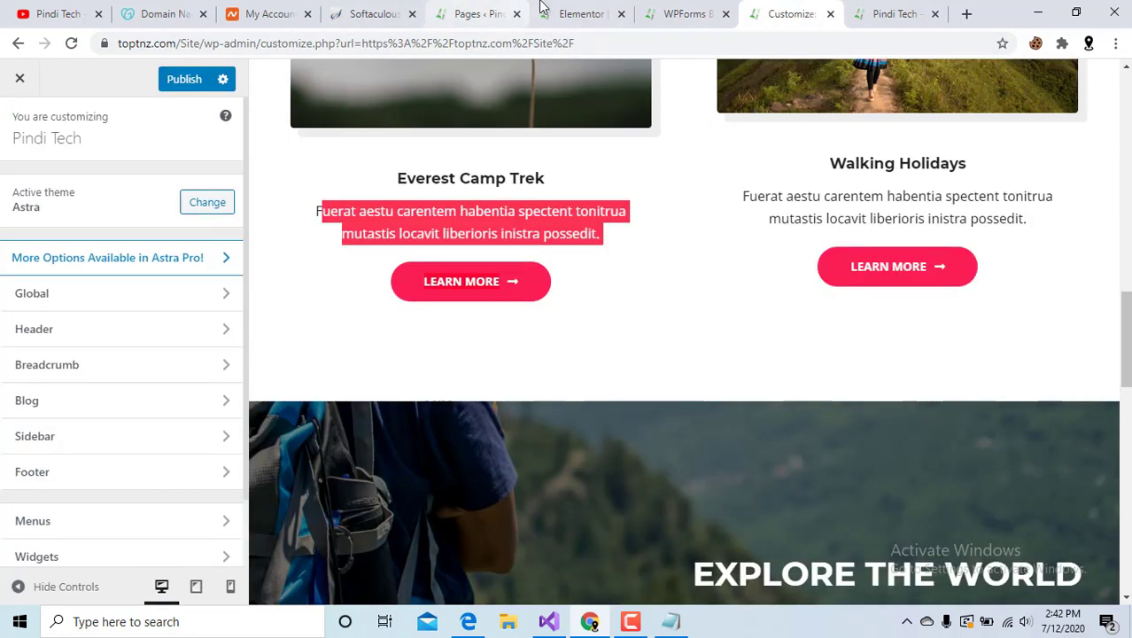
{"action": "left_click", "coordinate": [646, 11]}
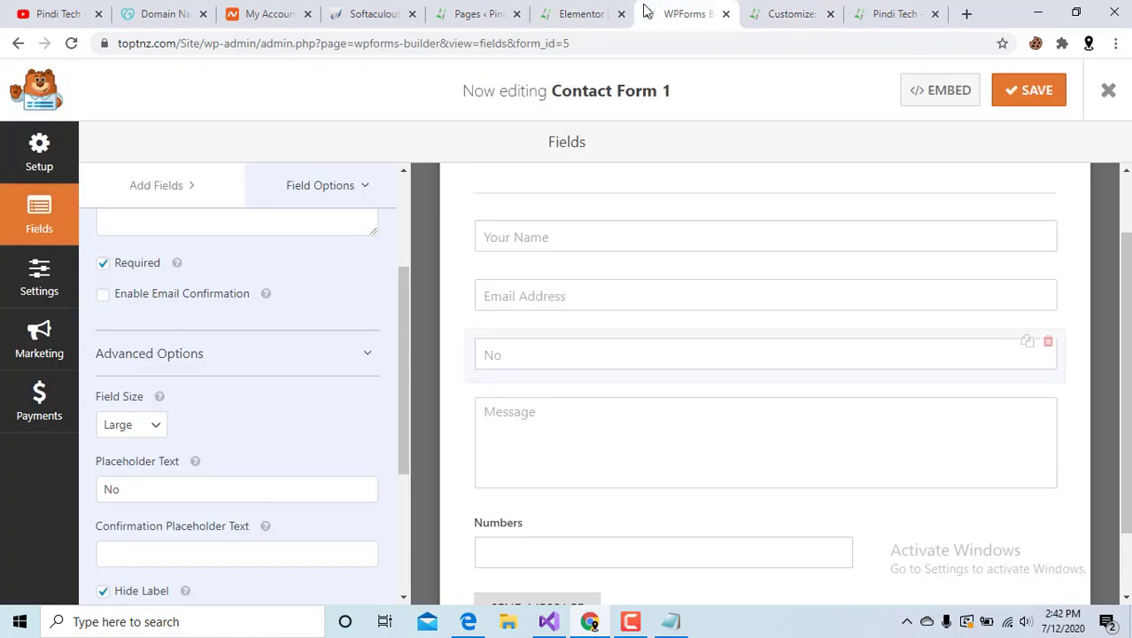
Update the Contact page in Elementor and try the 'No' field on the live Contact page.
{"action": "left_click", "coordinate": [567, 10]}
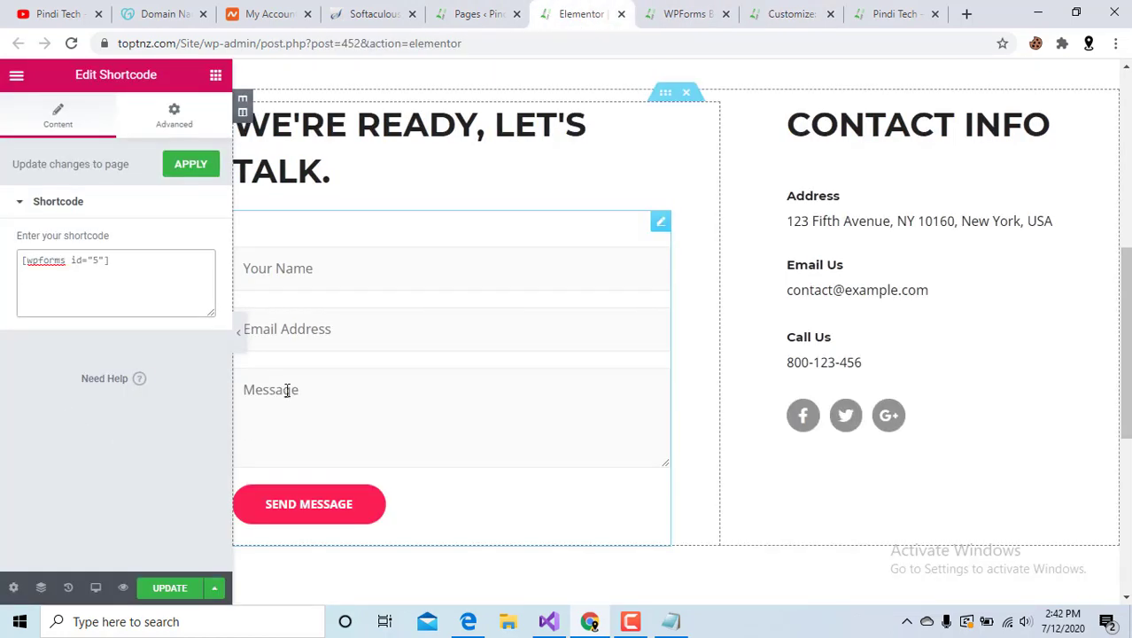
{"action": "left_click", "coordinate": [168, 587]}
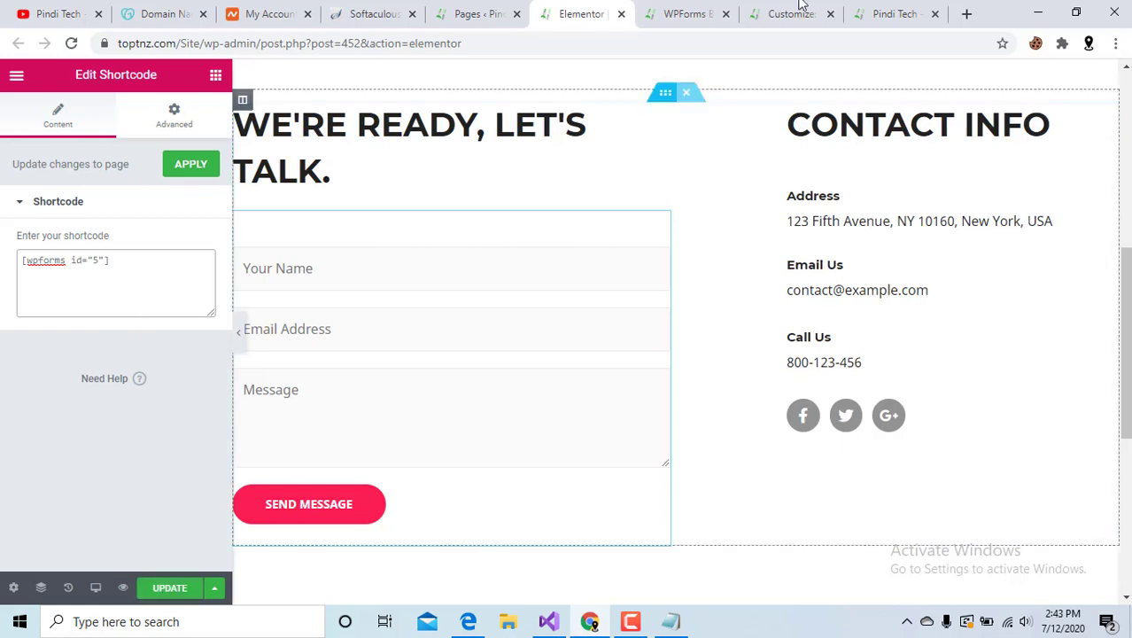
{"action": "left_click", "coordinate": [893, 11]}
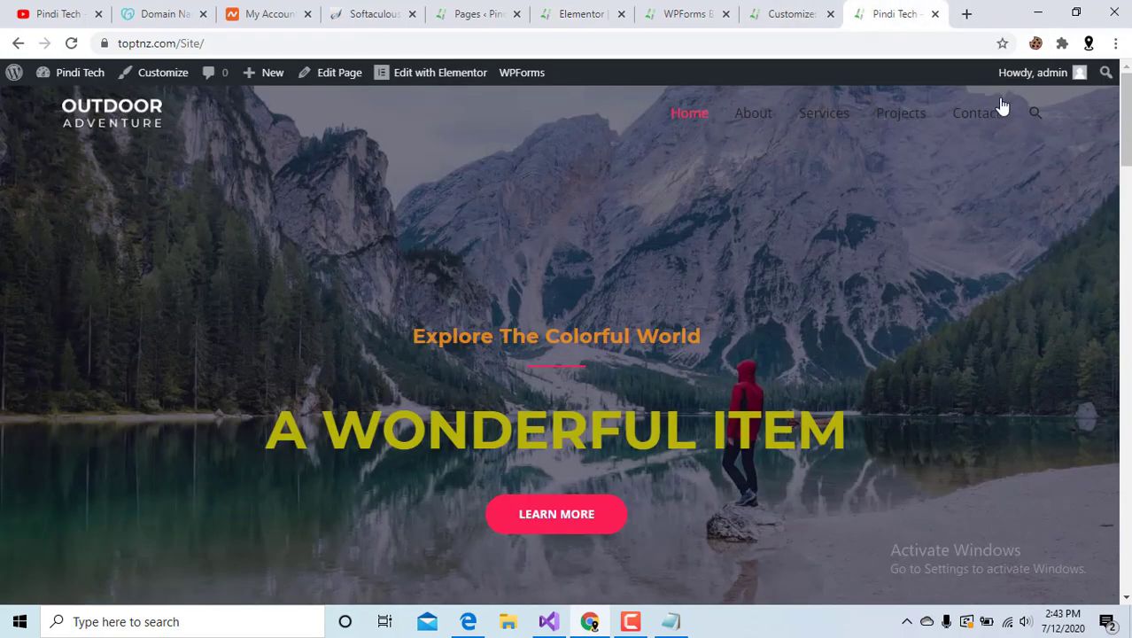
{"action": "left_click", "coordinate": [957, 118]}
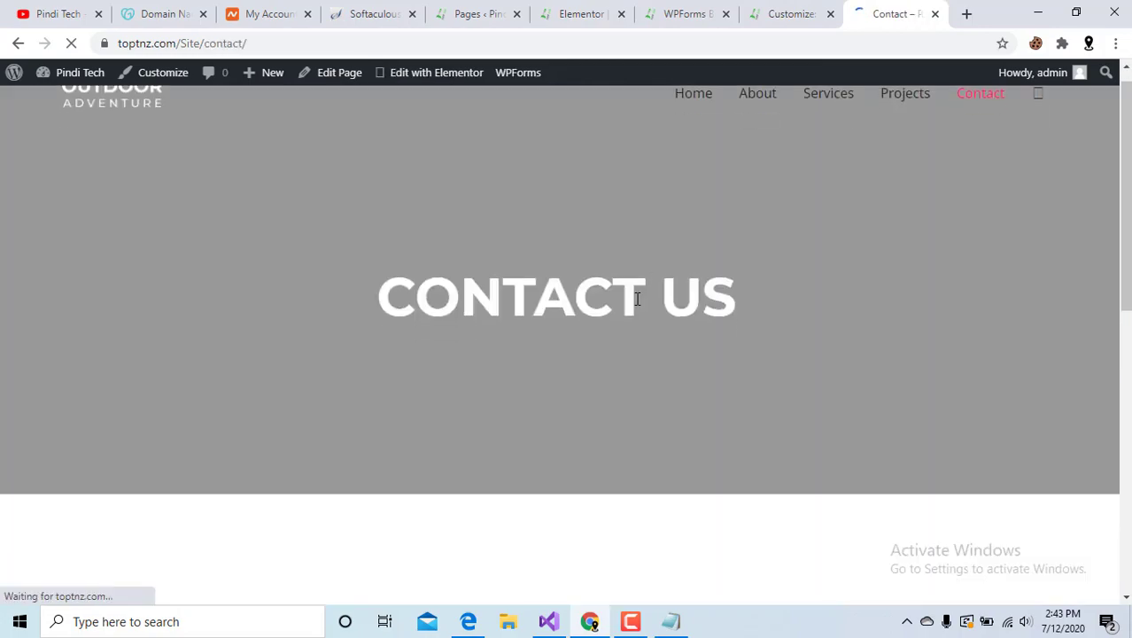
{"action": "scroll", "coordinate": [631, 306], "scroll_direction": "down", "scroll_amount": 6}
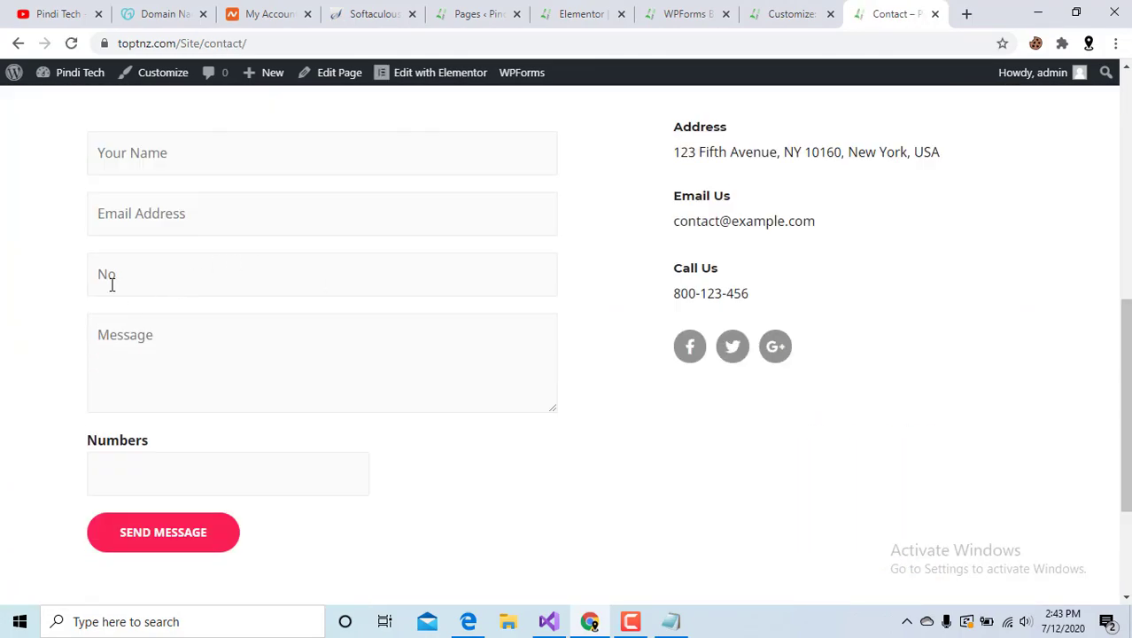
{"action": "left_click", "coordinate": [99, 278]}
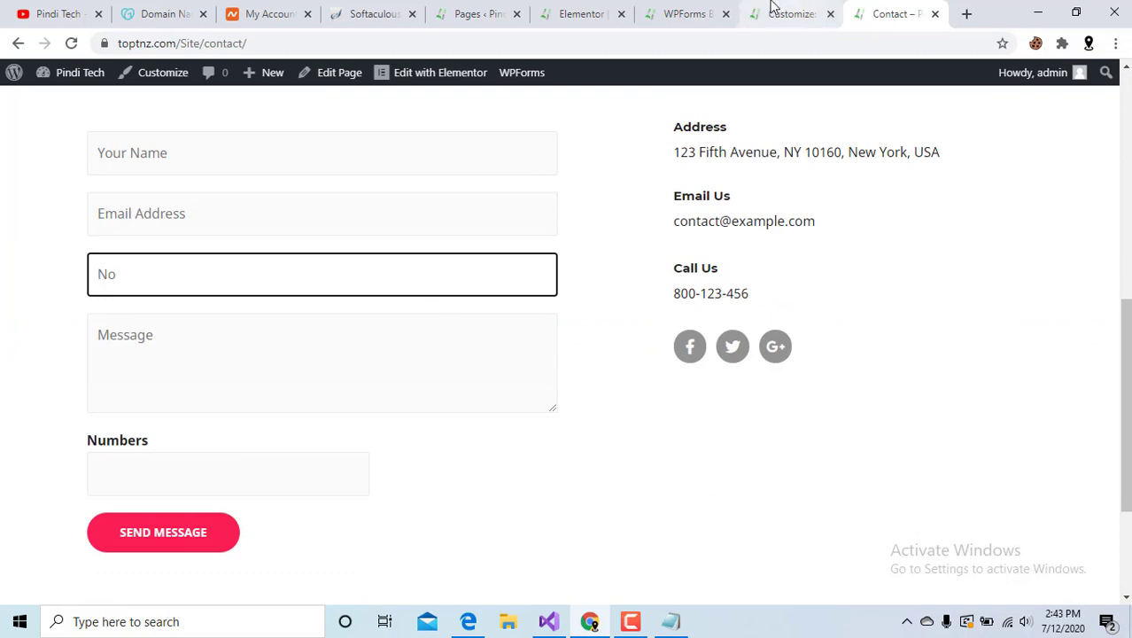
{"action": "left_click", "coordinate": [574, 11]}
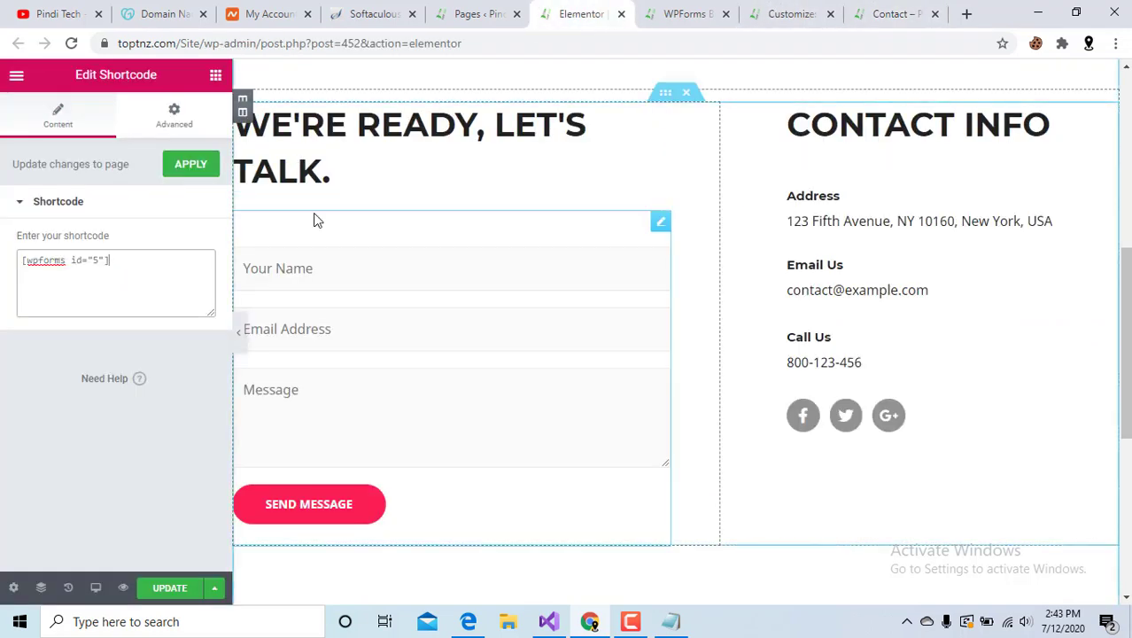
Glance at the All Pages list, then return to the top of the live Contact page.
{"action": "left_click", "coordinate": [470, 11]}
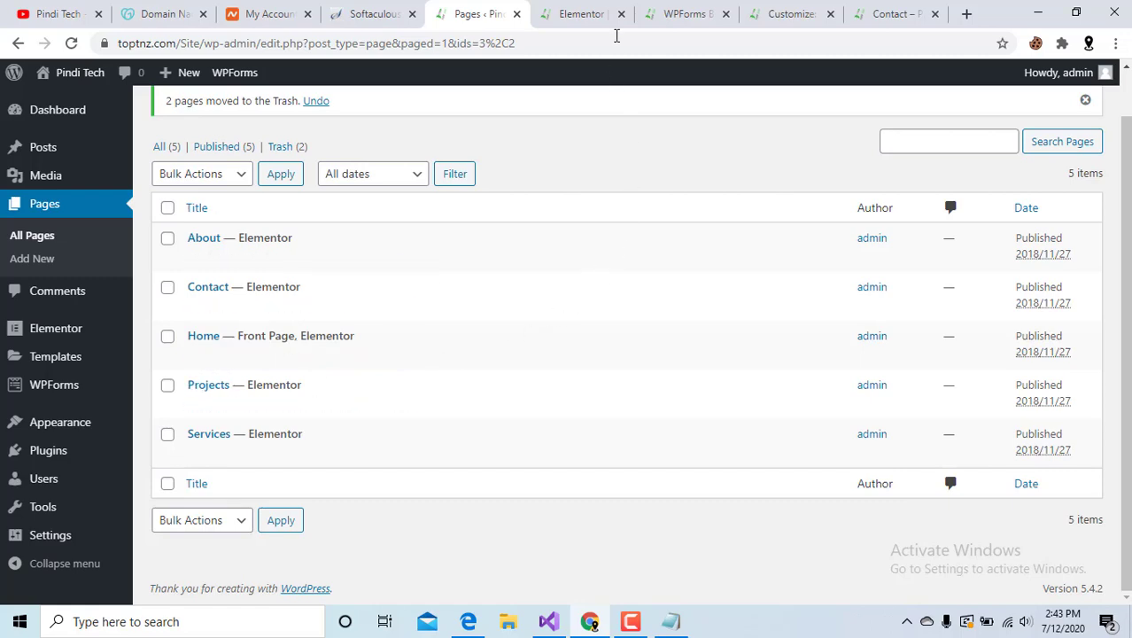
{"action": "left_click", "coordinate": [881, 14]}
{"action": "scroll", "coordinate": [655, 146], "scroll_direction": "up", "scroll_amount": 10}
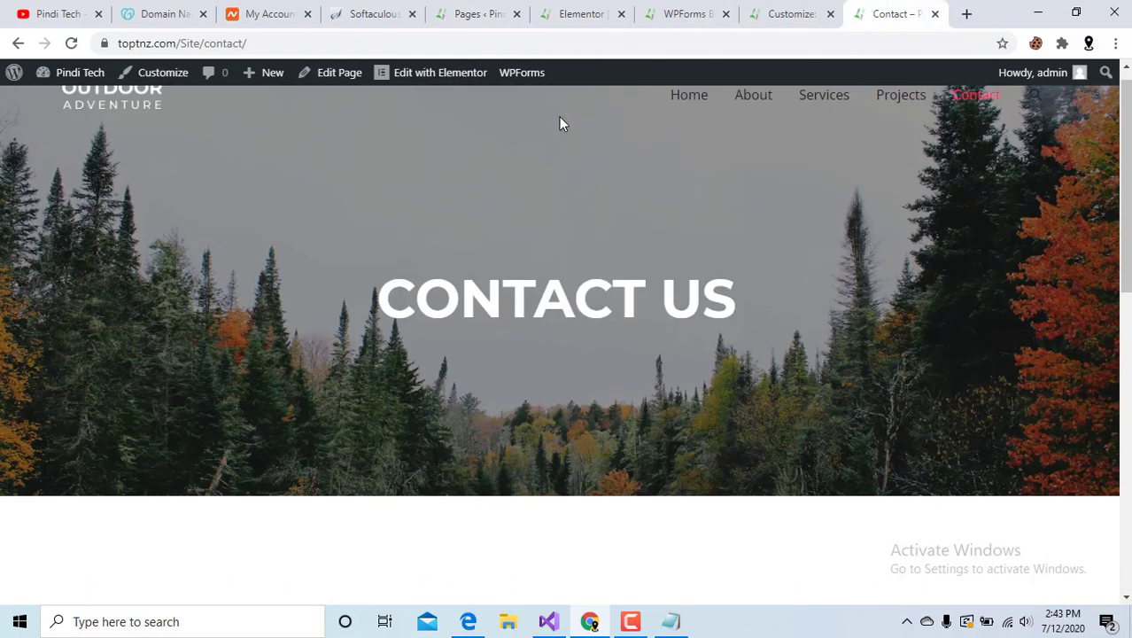
Scroll the live home page with the yellow A WONDERFUL ITEM heading, then go to GoDaddy domain names.
{"action": "left_click", "coordinate": [689, 115]}
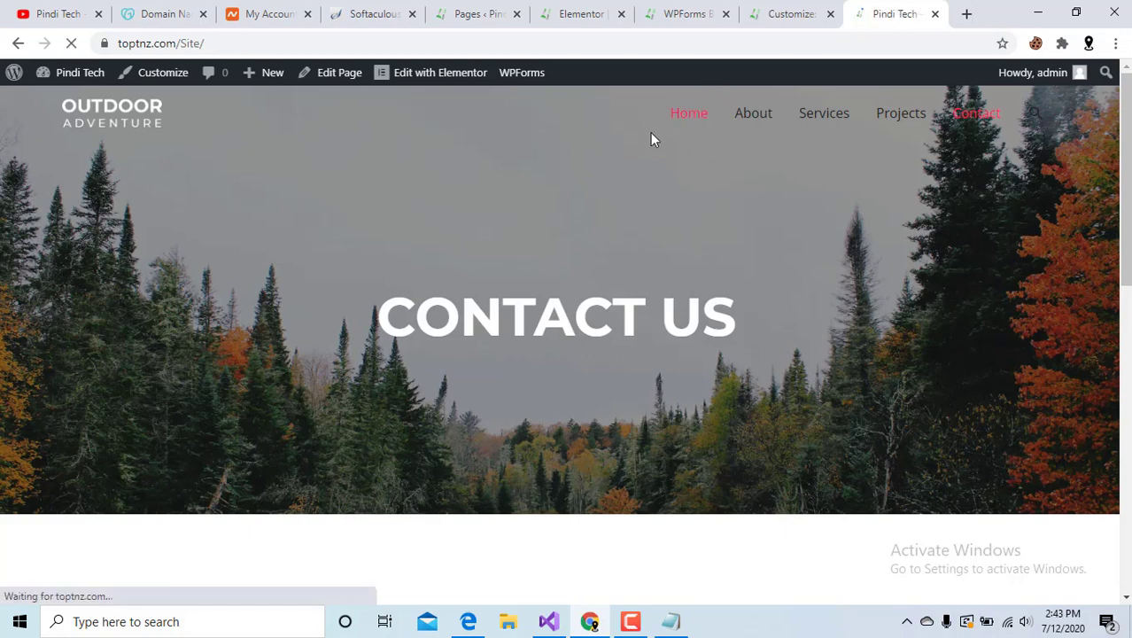
{"action": "scroll", "coordinate": [705, 151], "scroll_direction": "down", "scroll_amount": 15}
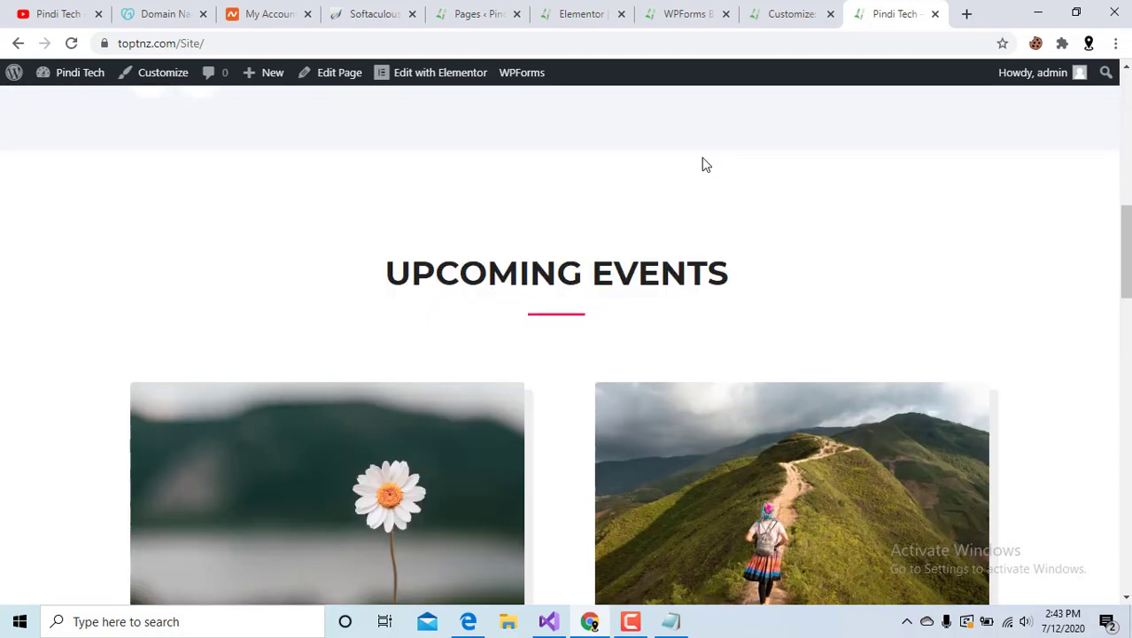
{"action": "scroll", "coordinate": [702, 157], "scroll_direction": "down", "scroll_amount": 5}
{"action": "scroll", "coordinate": [702, 157], "scroll_direction": "up", "scroll_amount": 10}
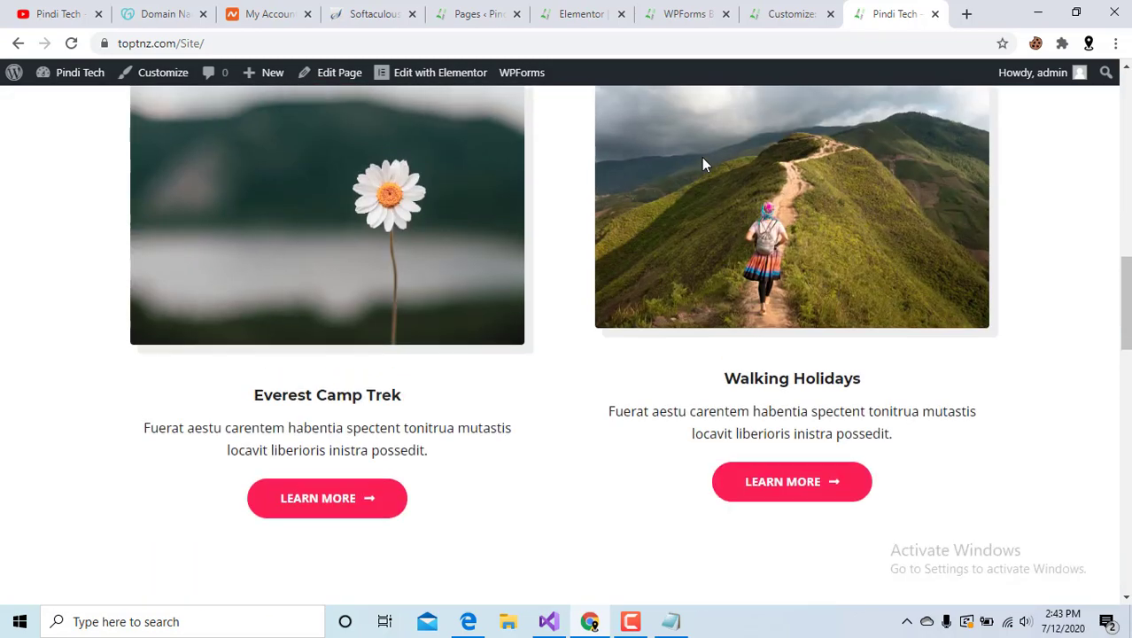
{"action": "scroll", "coordinate": [702, 158], "scroll_direction": "up", "scroll_amount": 5}
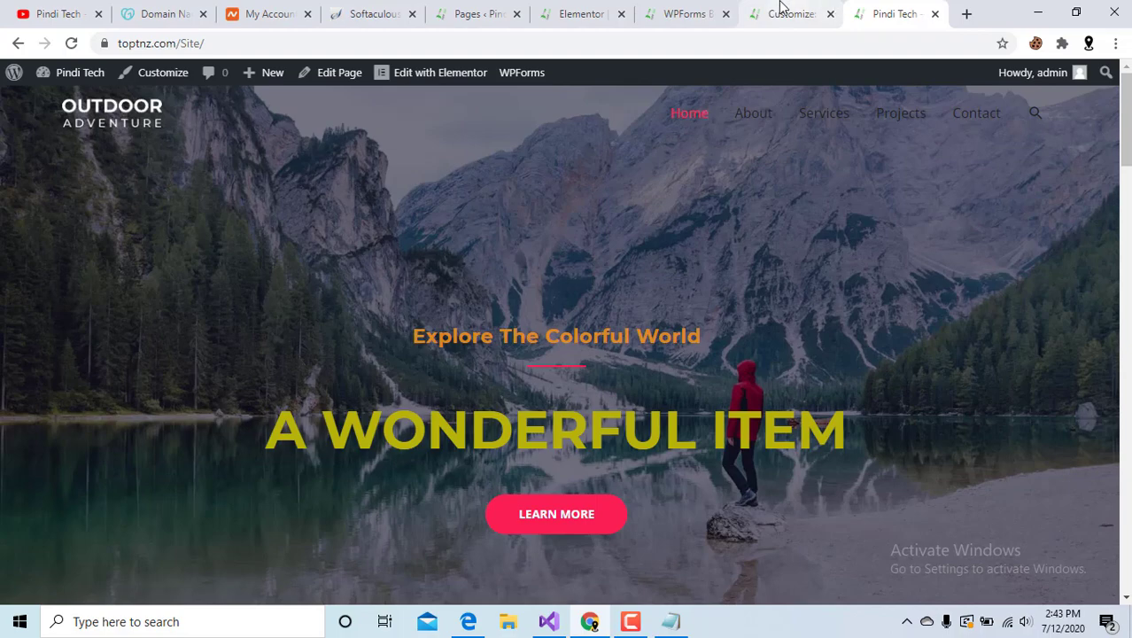
{"action": "scroll", "coordinate": [718, 431], "scroll_direction": "down", "scroll_amount": 5}
{"action": "scroll", "coordinate": [717, 430], "scroll_direction": "down", "scroll_amount": 10}
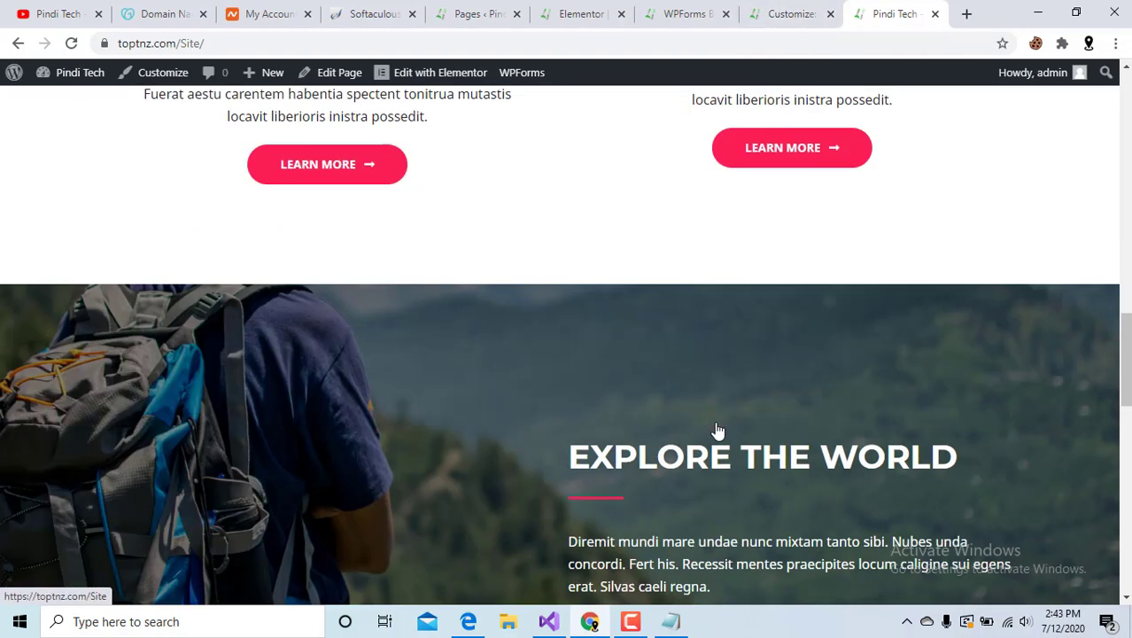
{"action": "scroll", "coordinate": [515, 465], "scroll_direction": "down", "scroll_amount": 3}
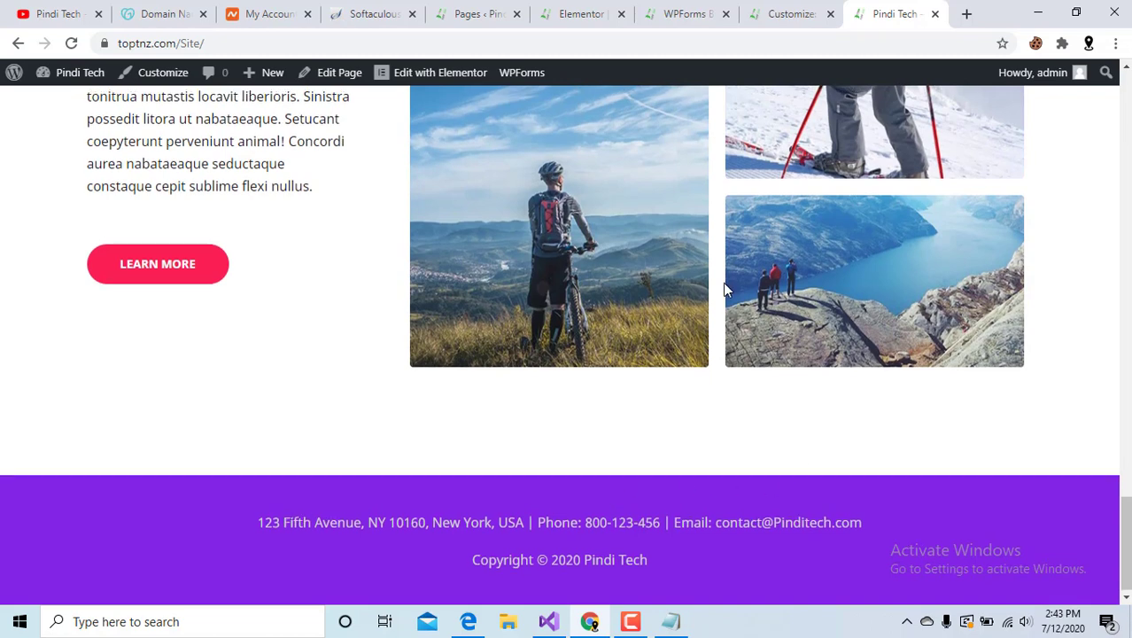
{"action": "scroll", "coordinate": [722, 282], "scroll_direction": "up", "scroll_amount": 3}
{"action": "right_click", "coordinate": [723, 283]}
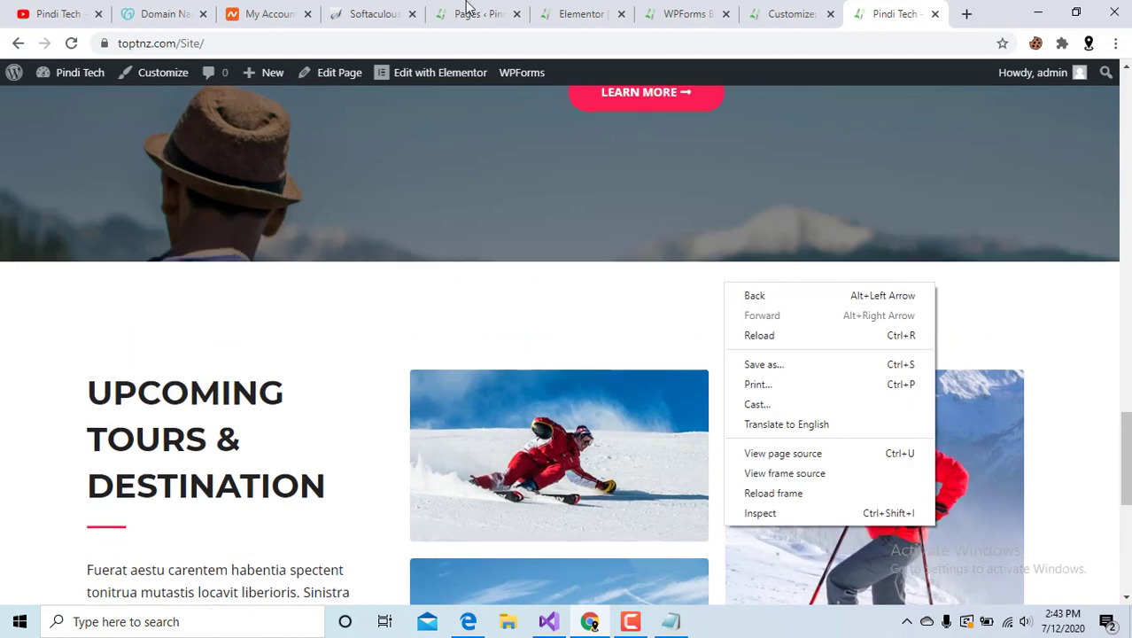
{"action": "left_click", "coordinate": [156, 14]}
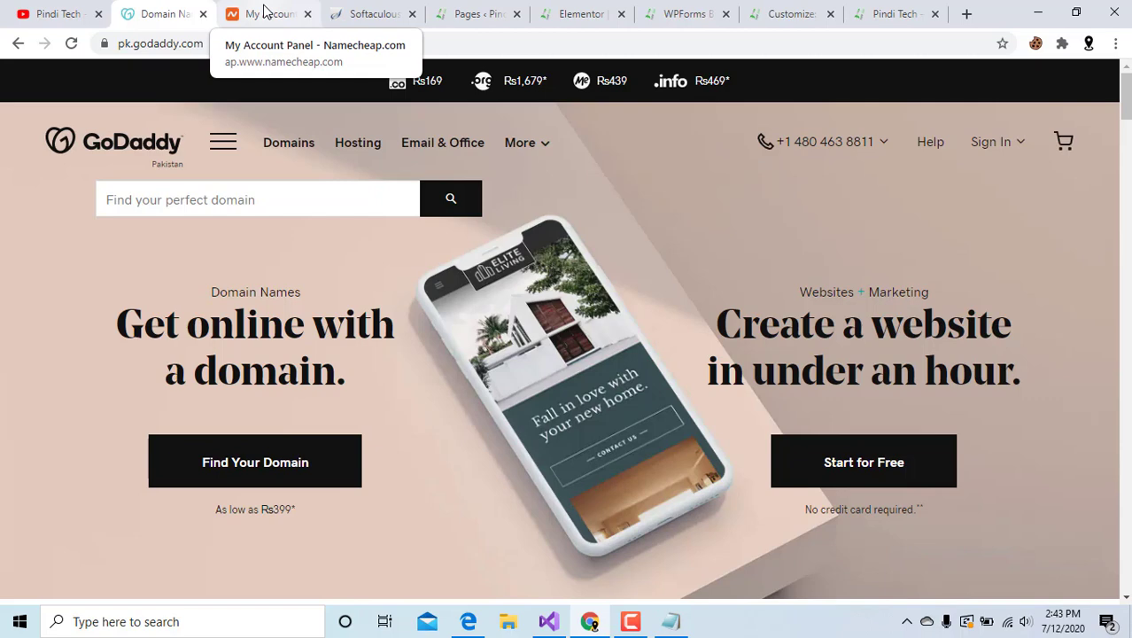
Check the Namecheap domain list, then select the installed site address toptnz.com/Site in Softaculous.
{"action": "left_click", "coordinate": [265, 10]}
{"action": "scroll", "coordinate": [496, 177], "scroll_direction": "up", "scroll_amount": 2}
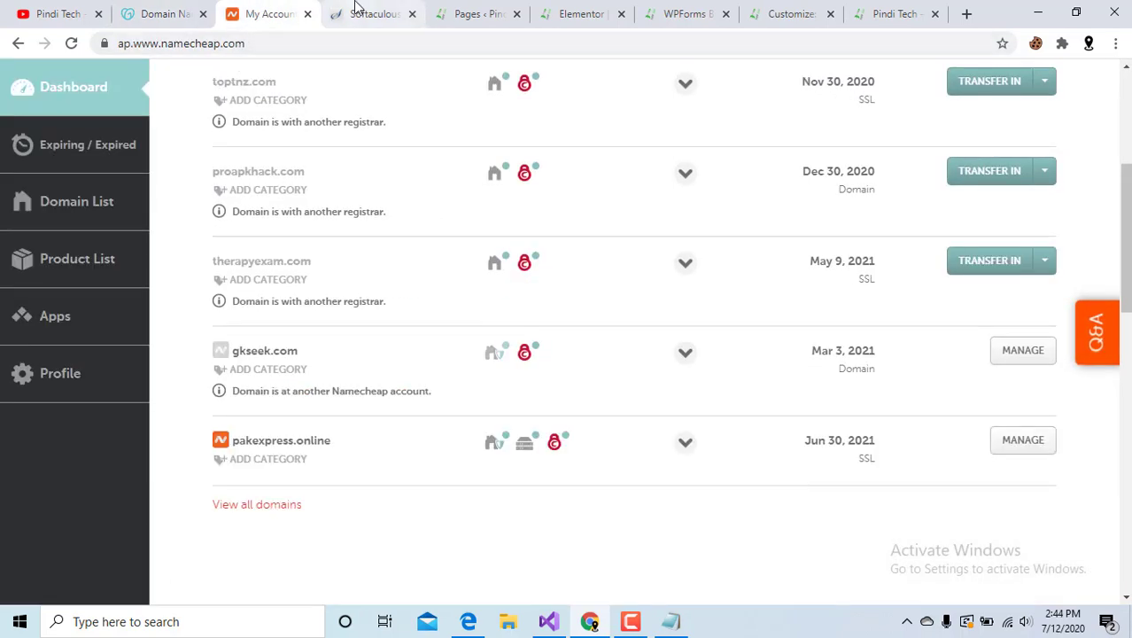
{"action": "left_click", "coordinate": [356, 9]}
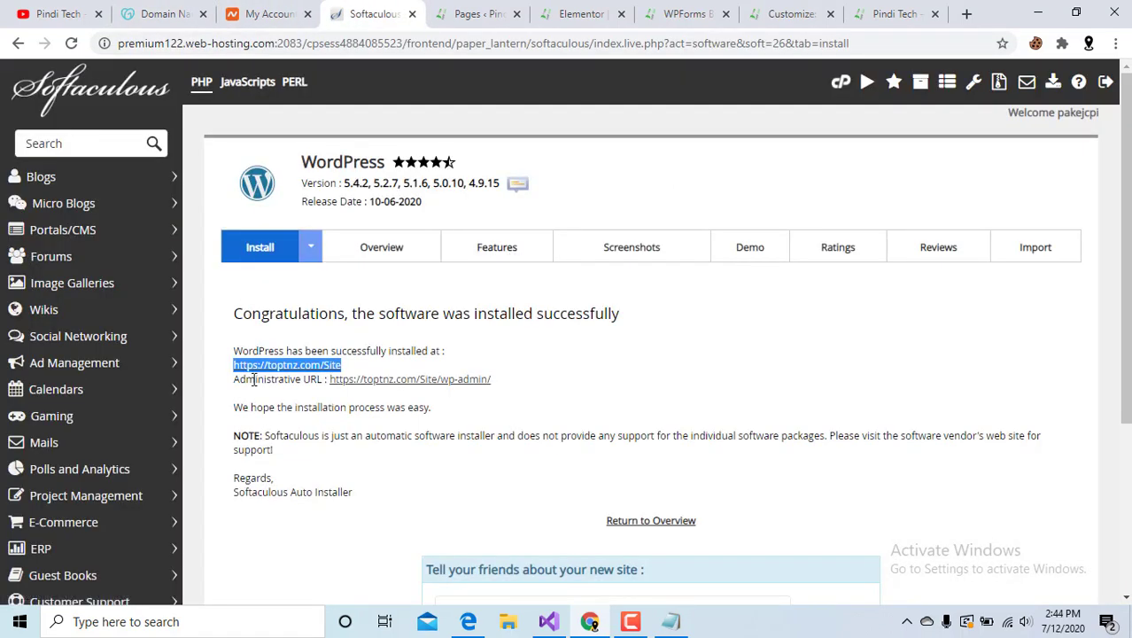
{"action": "left_click", "coordinate": [356, 358]}
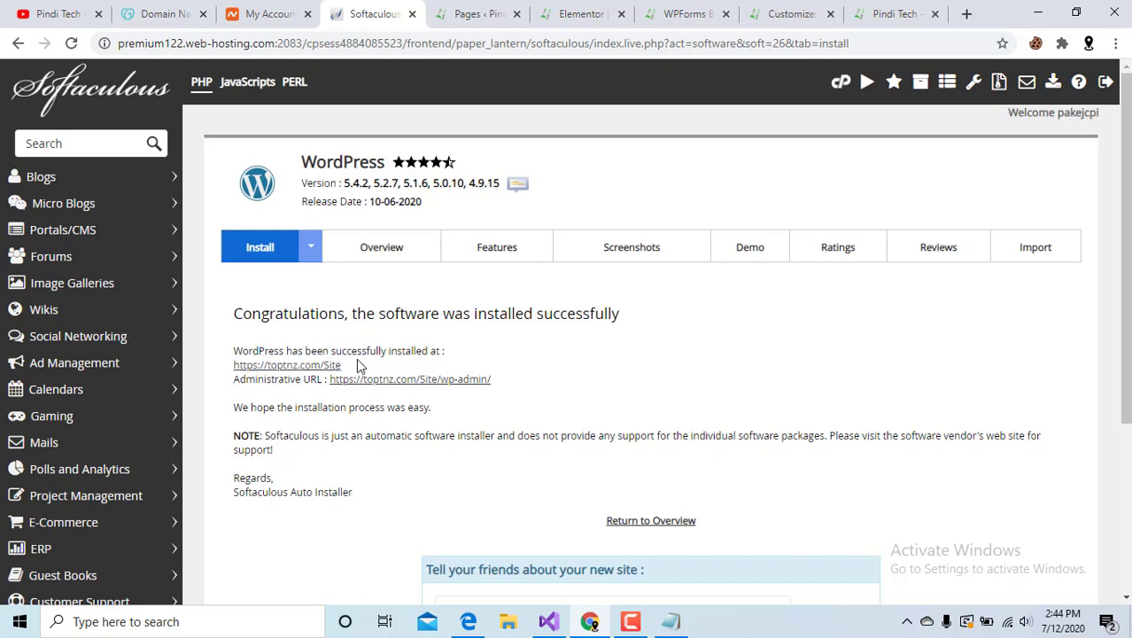
{"action": "left_click_drag", "start_coordinate": [352, 367], "coordinate": [254, 367]}
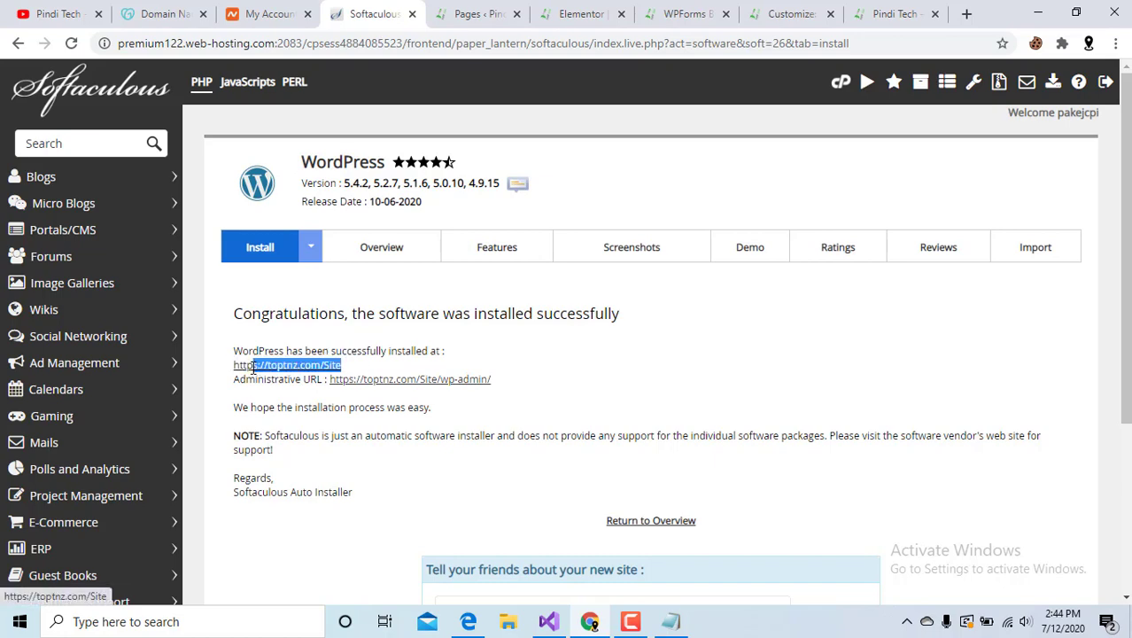
{"action": "left_click", "coordinate": [475, 9]}
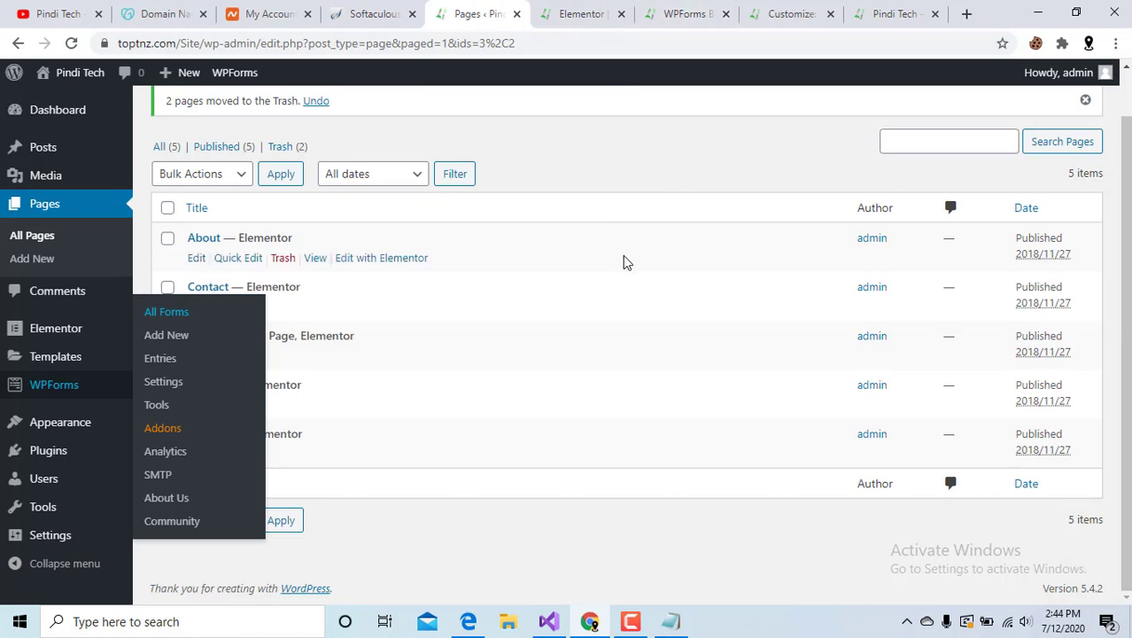
From the Dashboard, open Appearance > Starter Templates.
{"action": "left_click", "coordinate": [49, 111]}
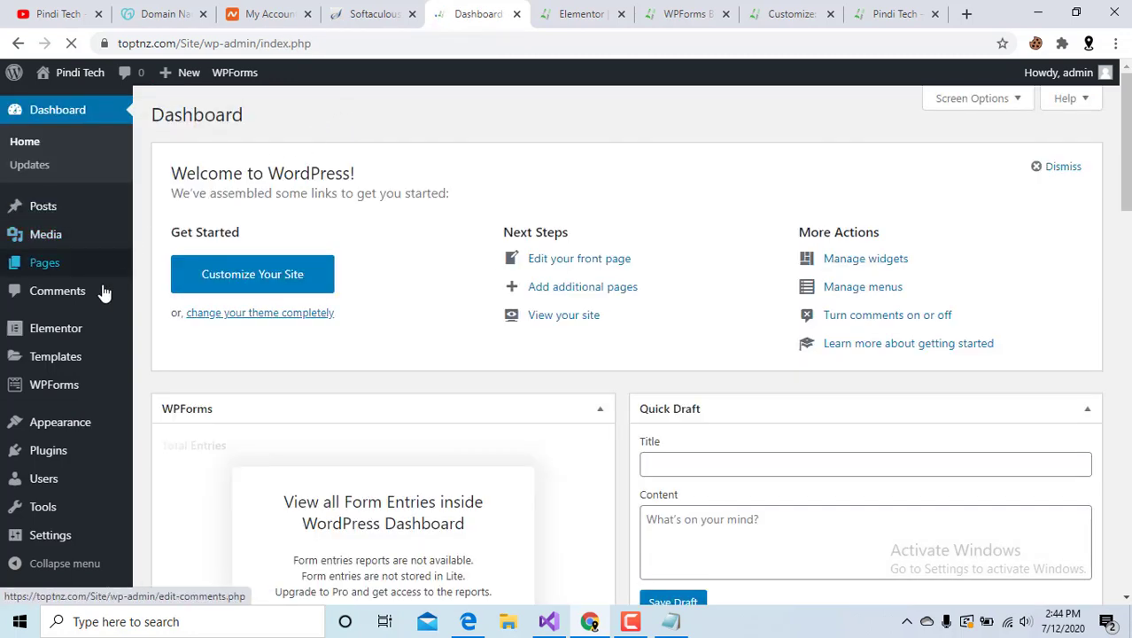
{"action": "mouse_move", "coordinate": [104, 329]}
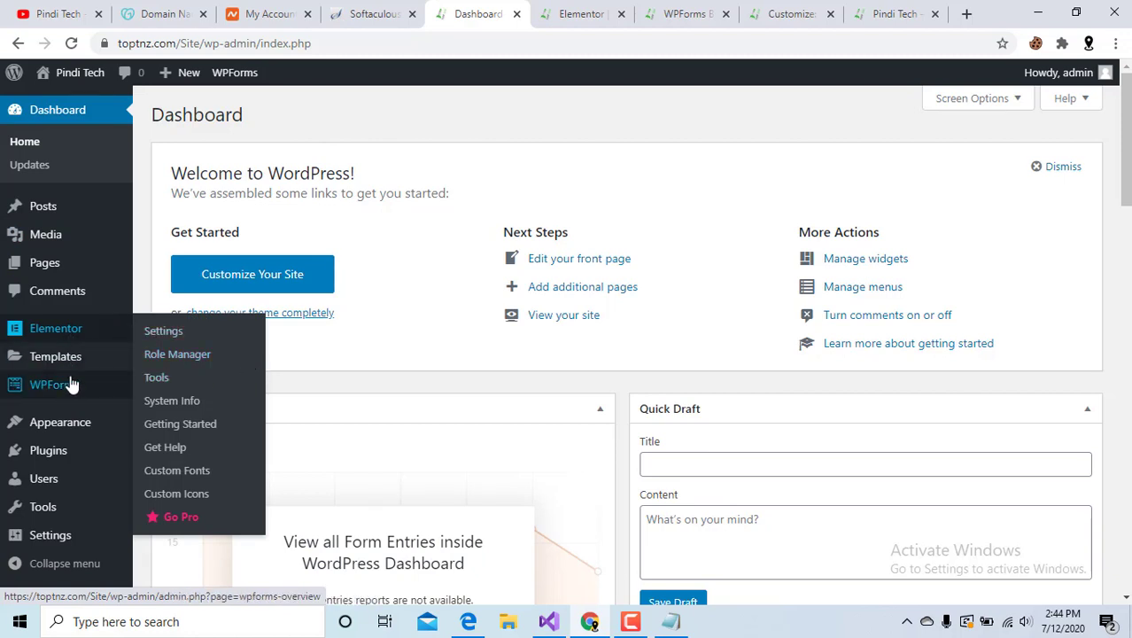
{"action": "mouse_move", "coordinate": [84, 427]}
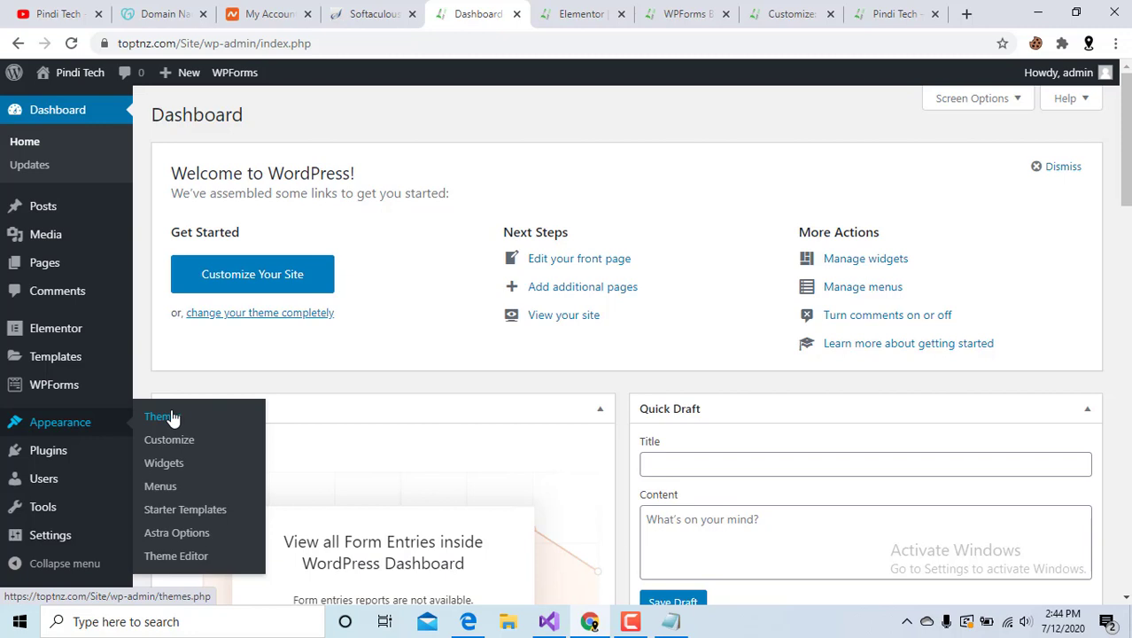
{"action": "left_click", "coordinate": [202, 537]}
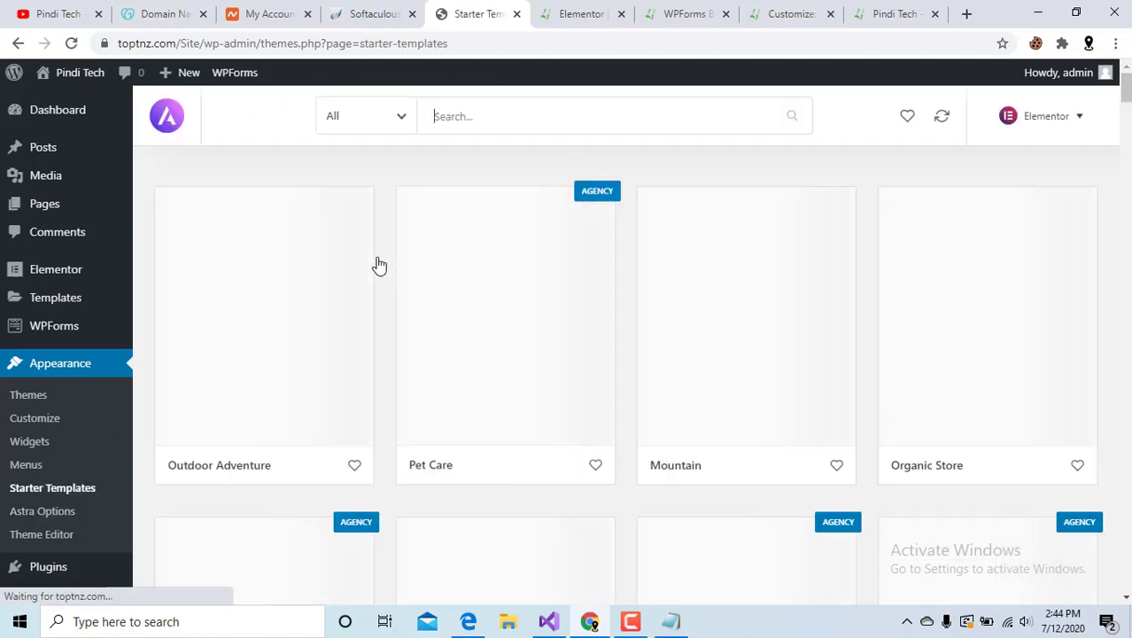
Filter the Astra template grid to Free only and scroll through the templates.
{"action": "left_click", "coordinate": [402, 118]}
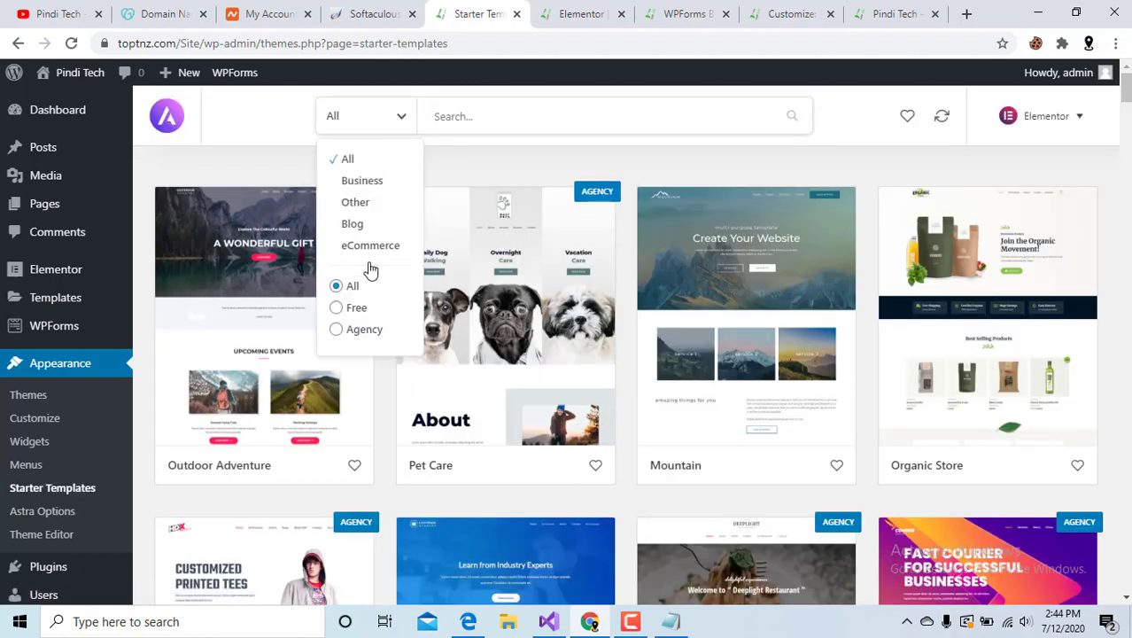
{"action": "left_click", "coordinate": [351, 312]}
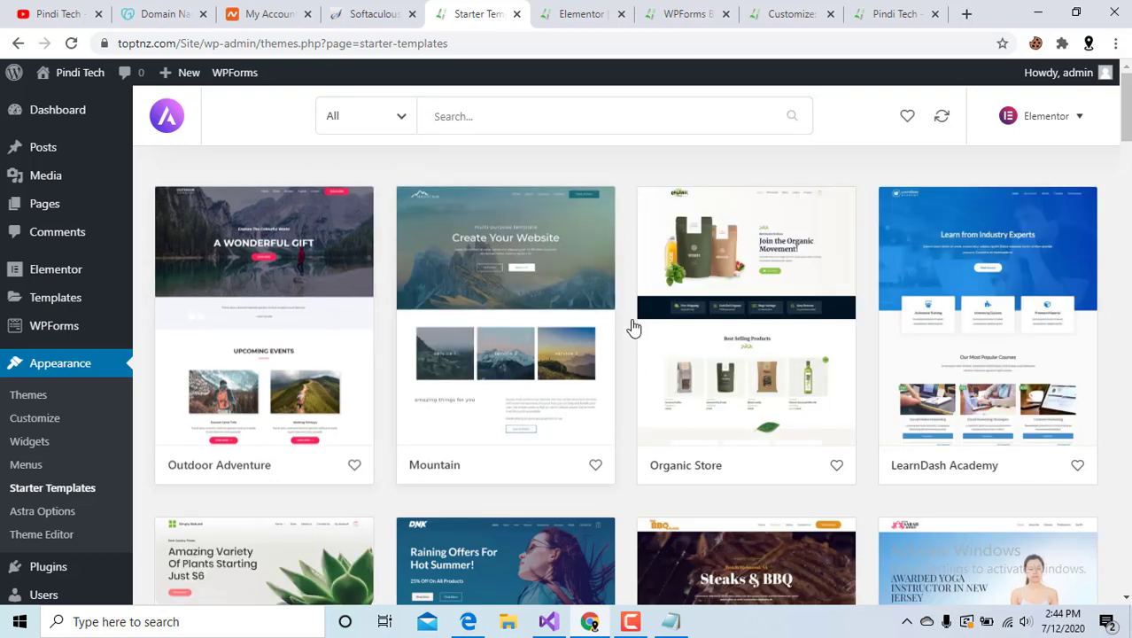
{"action": "scroll", "coordinate": [633, 323], "scroll_direction": "down", "scroll_amount": 1}
{"action": "scroll", "coordinate": [633, 323], "scroll_direction": "down", "scroll_amount": 3}
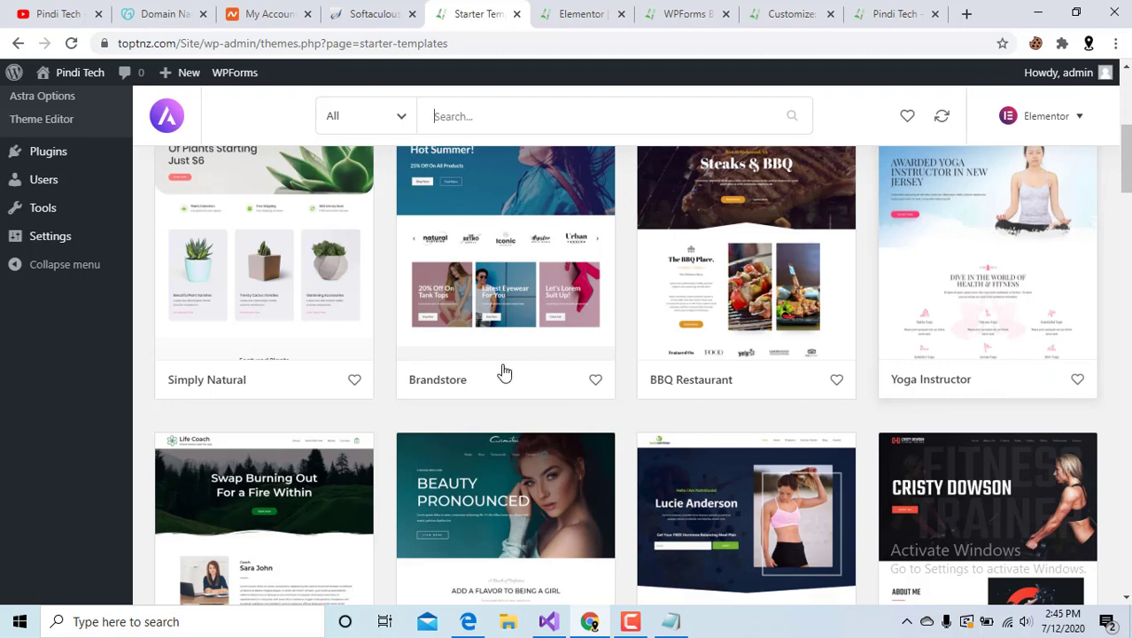
{"action": "scroll", "coordinate": [297, 372], "scroll_direction": "up", "scroll_amount": 3}
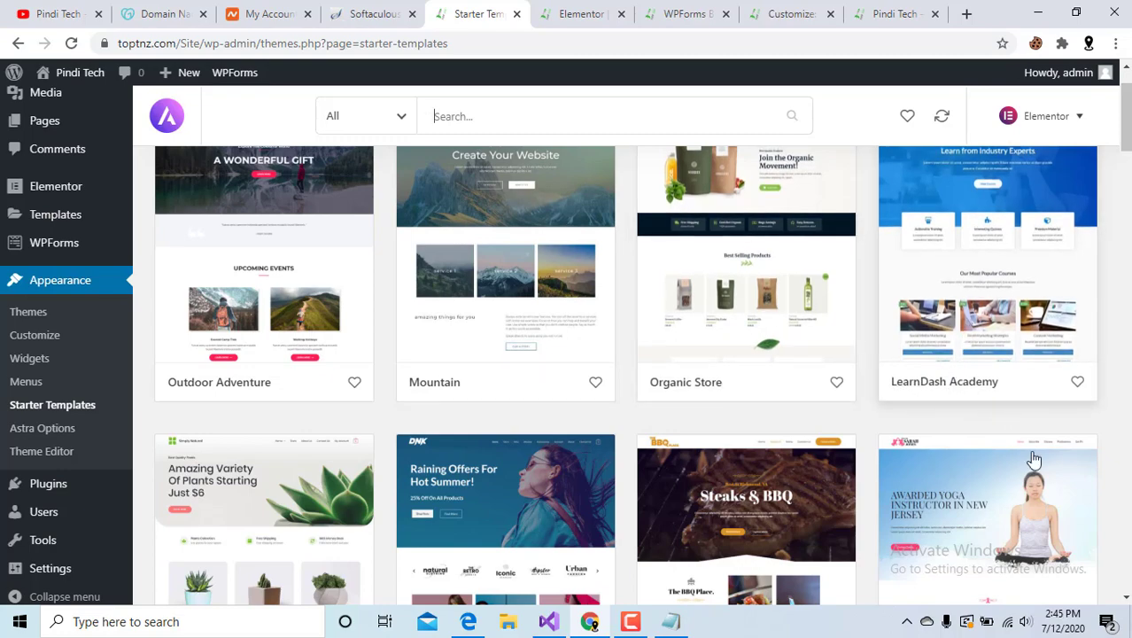
{"action": "scroll", "coordinate": [1043, 491], "scroll_direction": "down", "scroll_amount": 6}
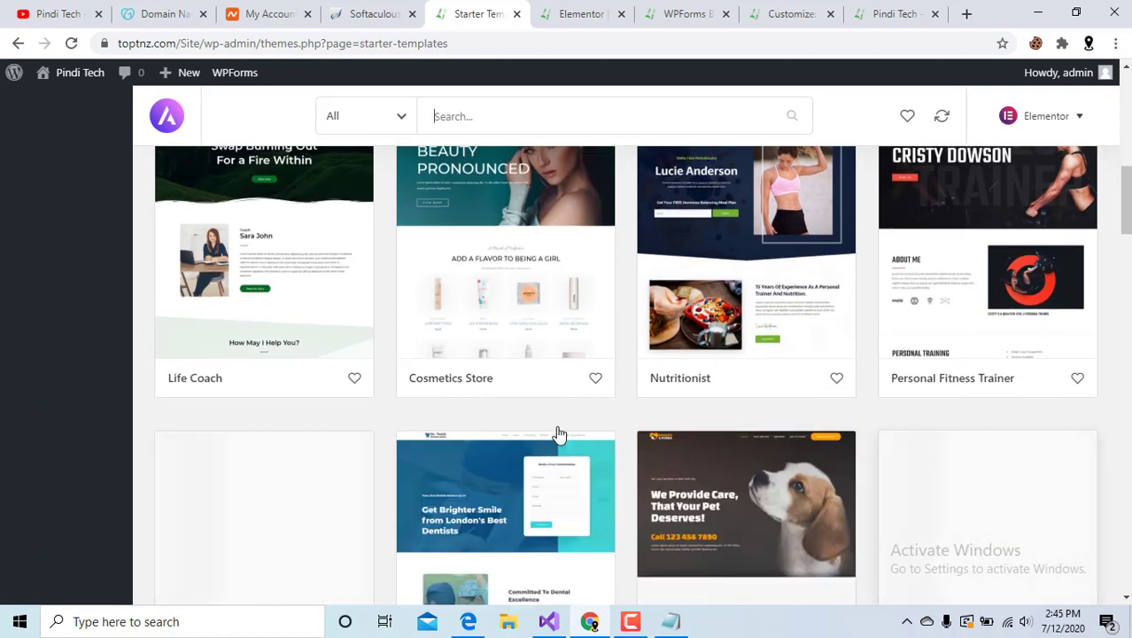
{"action": "scroll", "coordinate": [535, 406], "scroll_direction": "up", "scroll_amount": 5}
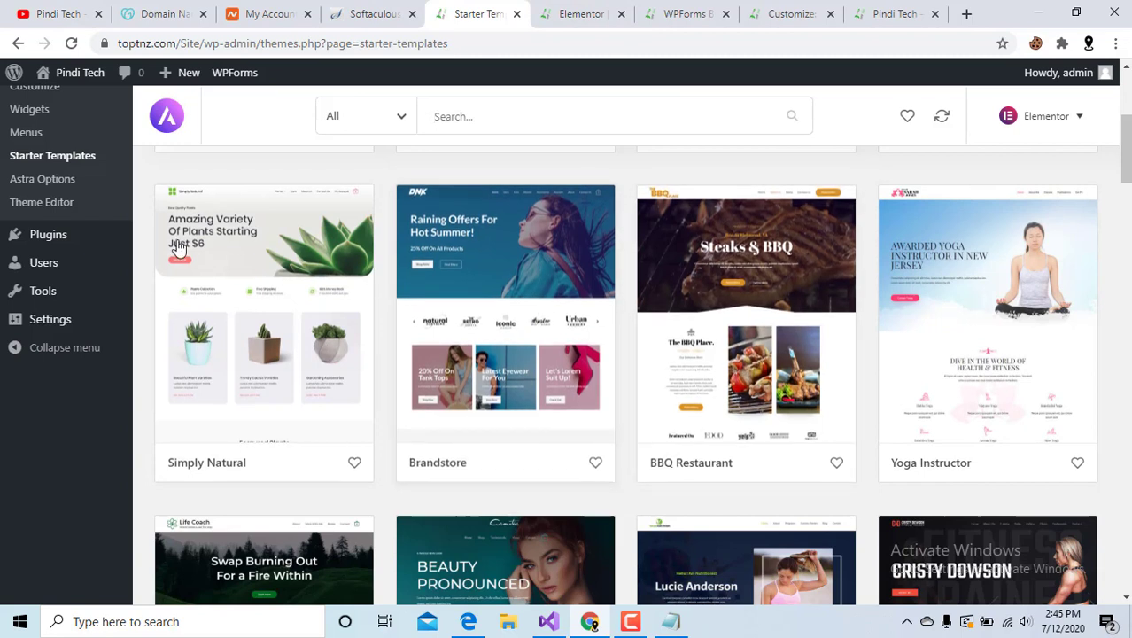
{"action": "mouse_move", "coordinate": [53, 297]}
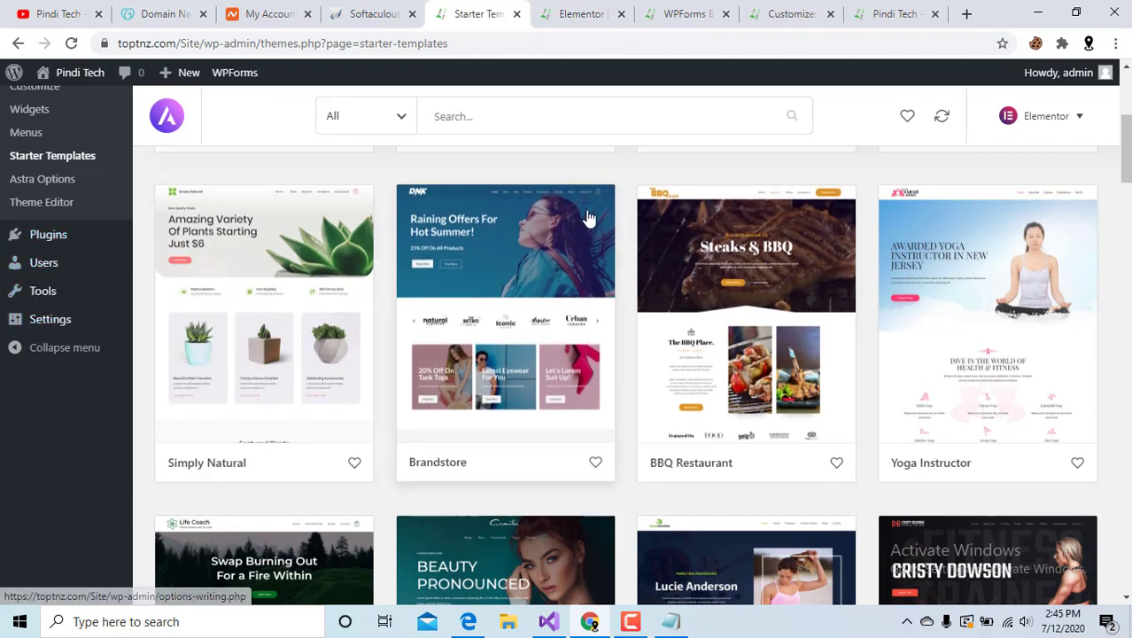
{"action": "scroll", "coordinate": [587, 217], "scroll_direction": "up", "scroll_amount": 2}
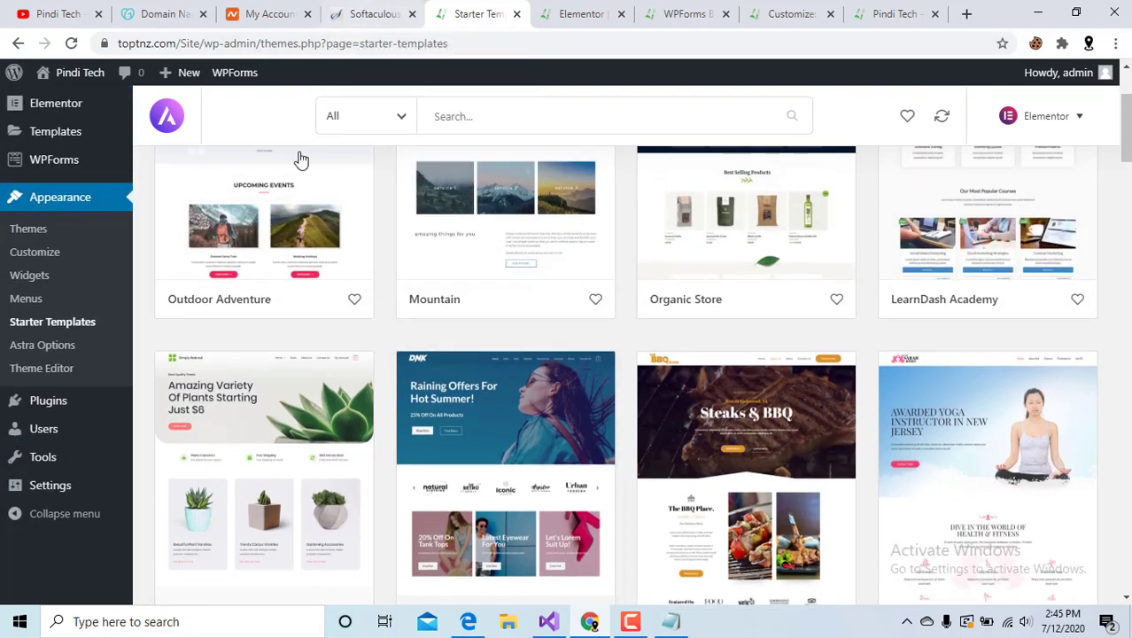
{"action": "scroll", "coordinate": [298, 157], "scroll_direction": "up", "scroll_amount": 2}
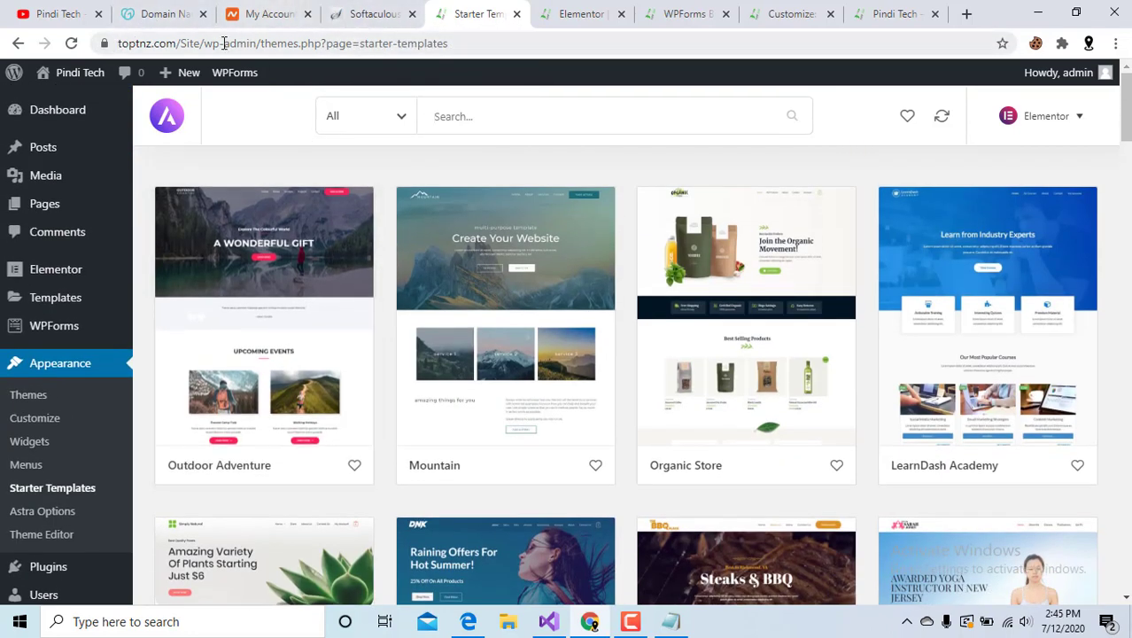
{"action": "left_click", "coordinate": [363, 13]}
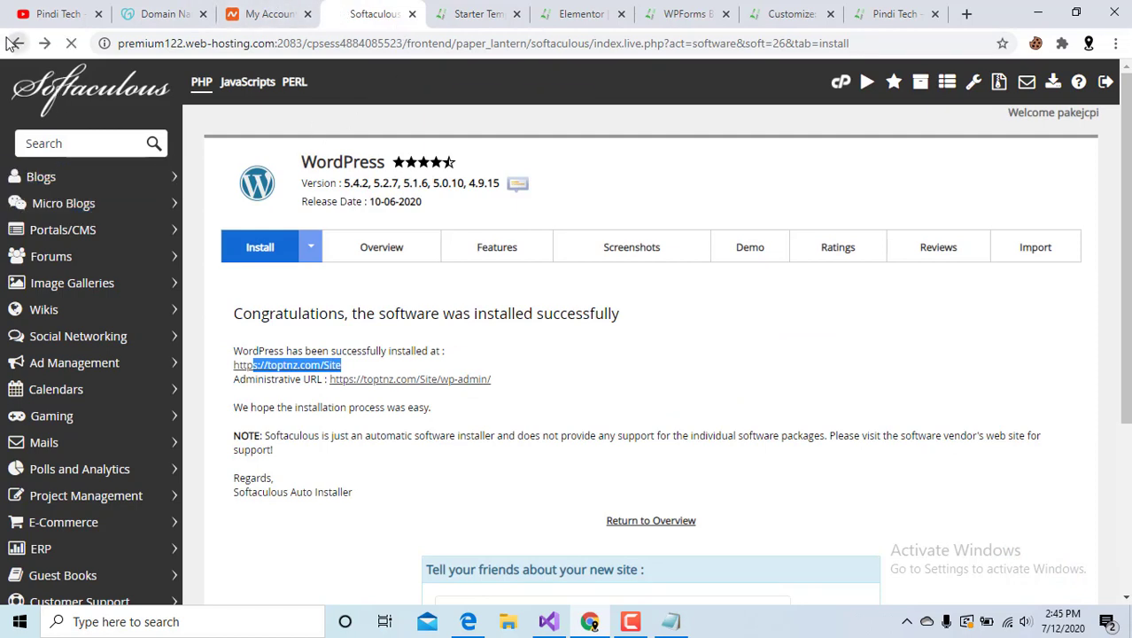
From cPanel home, open Namecheap SSL and view the installed PositiveSSL certificate for toptnz.com.
{"action": "left_click", "coordinate": [11, 43]}
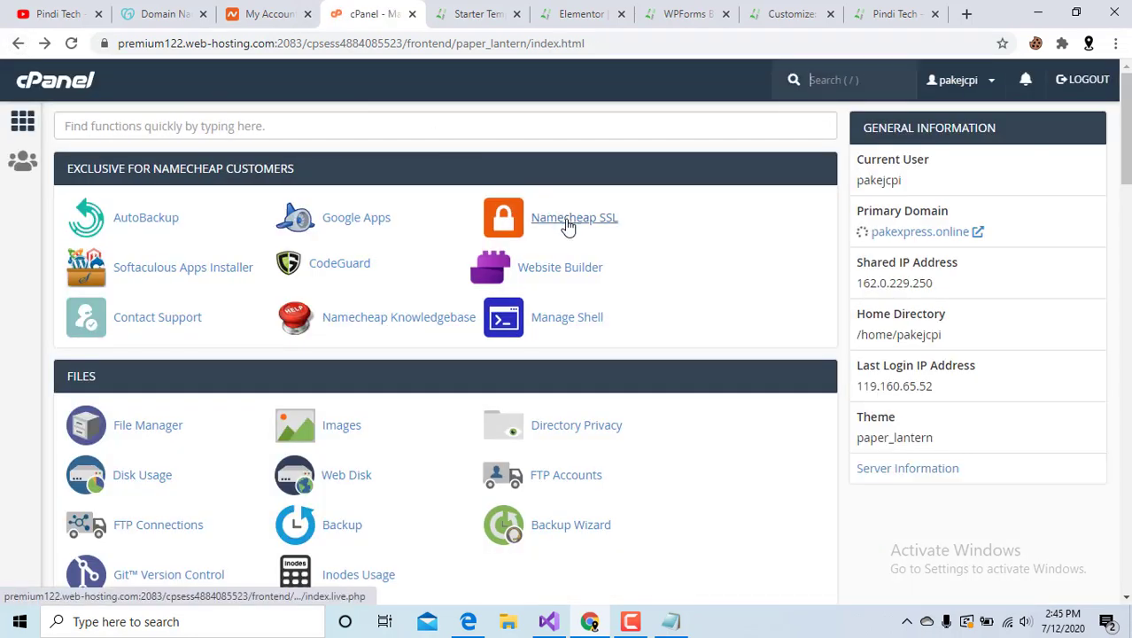
{"action": "left_click", "coordinate": [568, 226]}
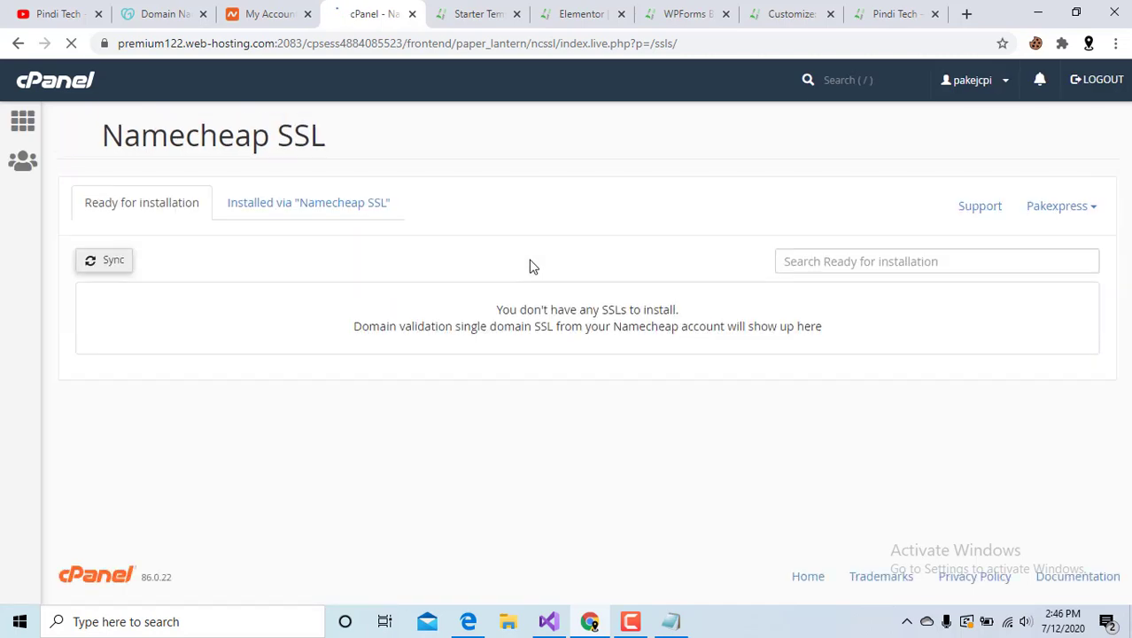
{"action": "left_click", "coordinate": [301, 215]}
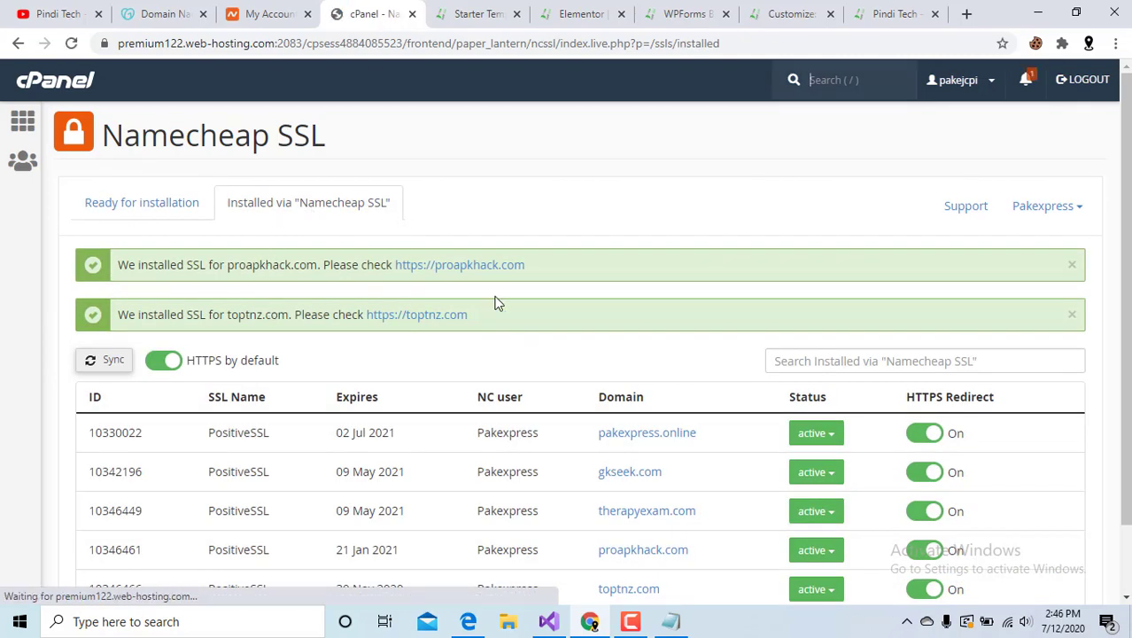
{"action": "scroll", "coordinate": [824, 446], "scroll_direction": "down", "scroll_amount": 1}
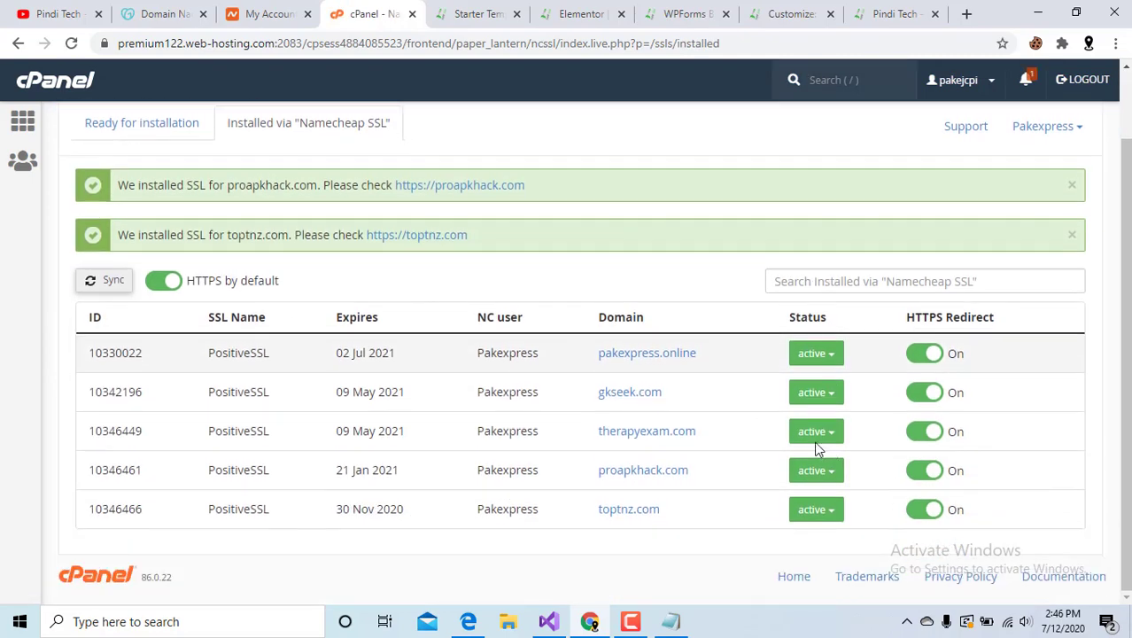
{"action": "scroll", "coordinate": [620, 212], "scroll_direction": "up", "scroll_amount": 1}
Cycle through the Elementor, WPForms and Customizer tabs, then scroll the live home page.
{"action": "left_click", "coordinate": [474, 13]}
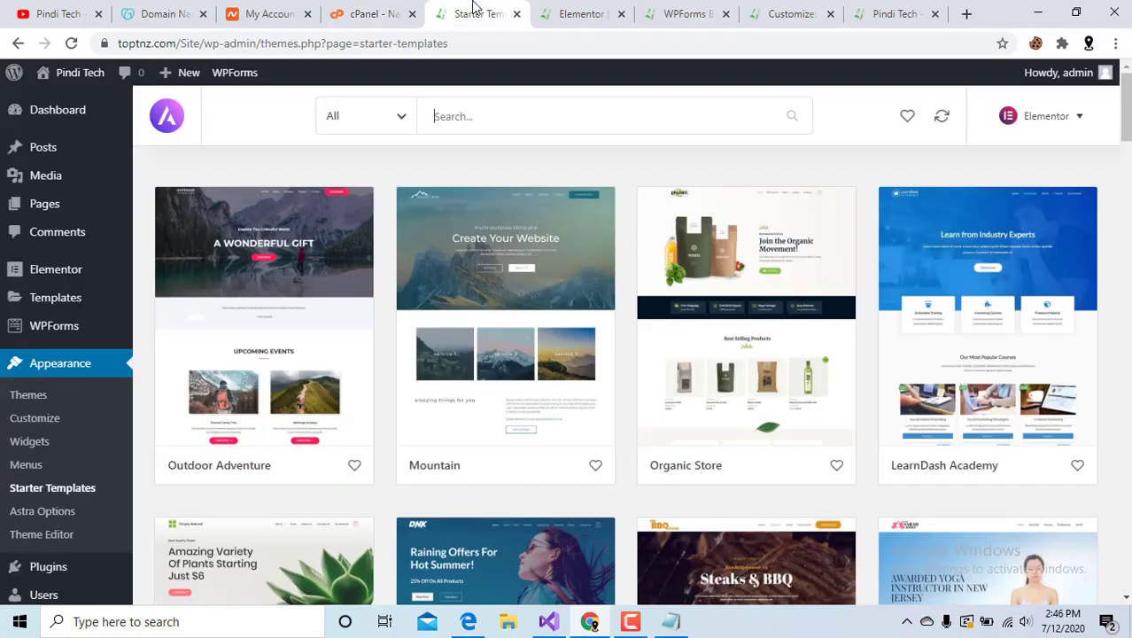
{"action": "left_click", "coordinate": [584, 10]}
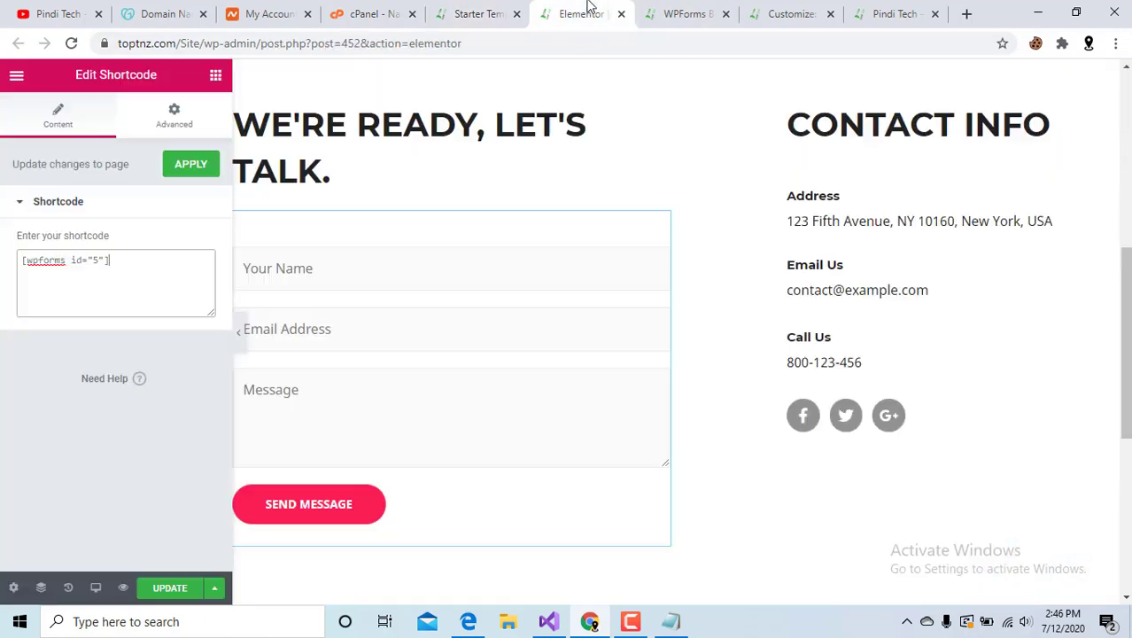
{"action": "left_click", "coordinate": [680, 11]}
{"action": "left_click", "coordinate": [781, 11]}
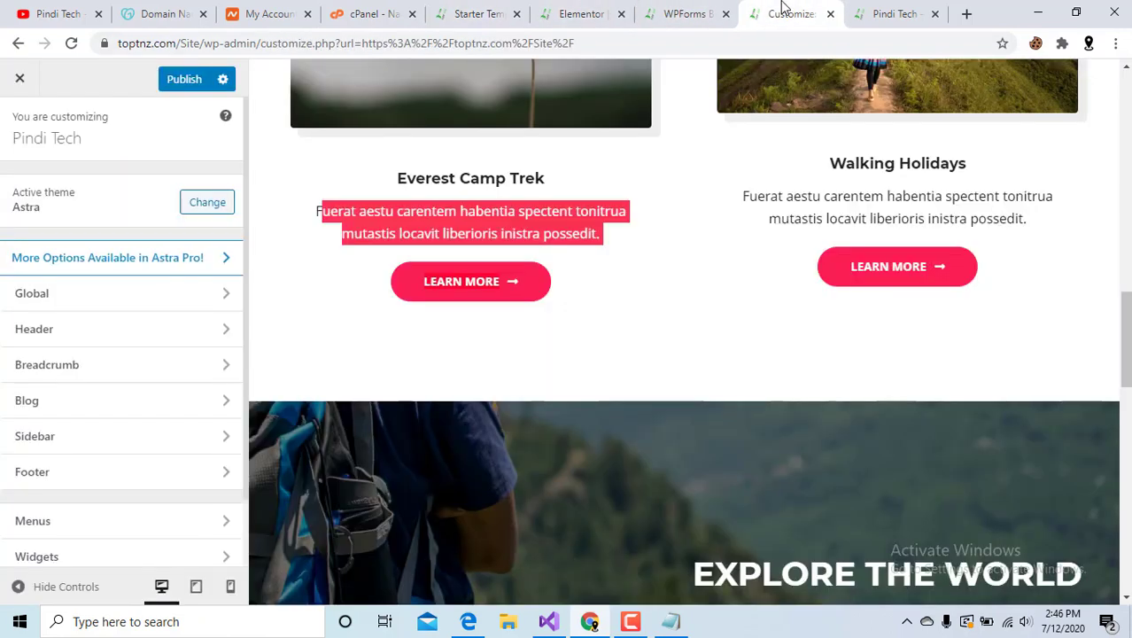
{"action": "left_click", "coordinate": [872, 10]}
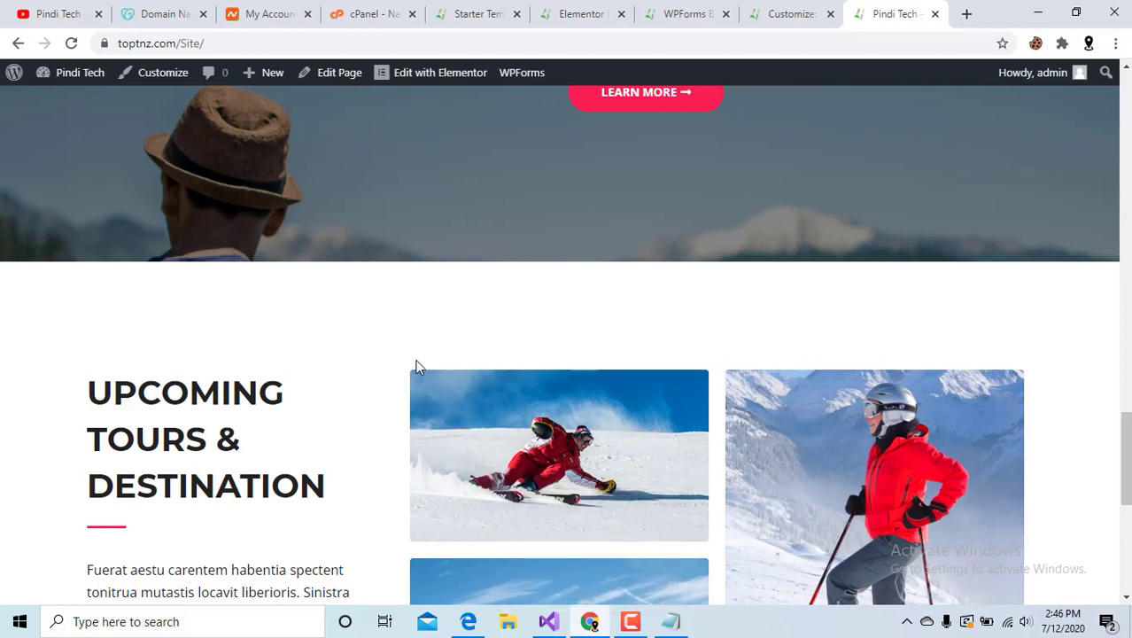
{"action": "scroll", "coordinate": [418, 367], "scroll_direction": "up", "scroll_amount": 7}
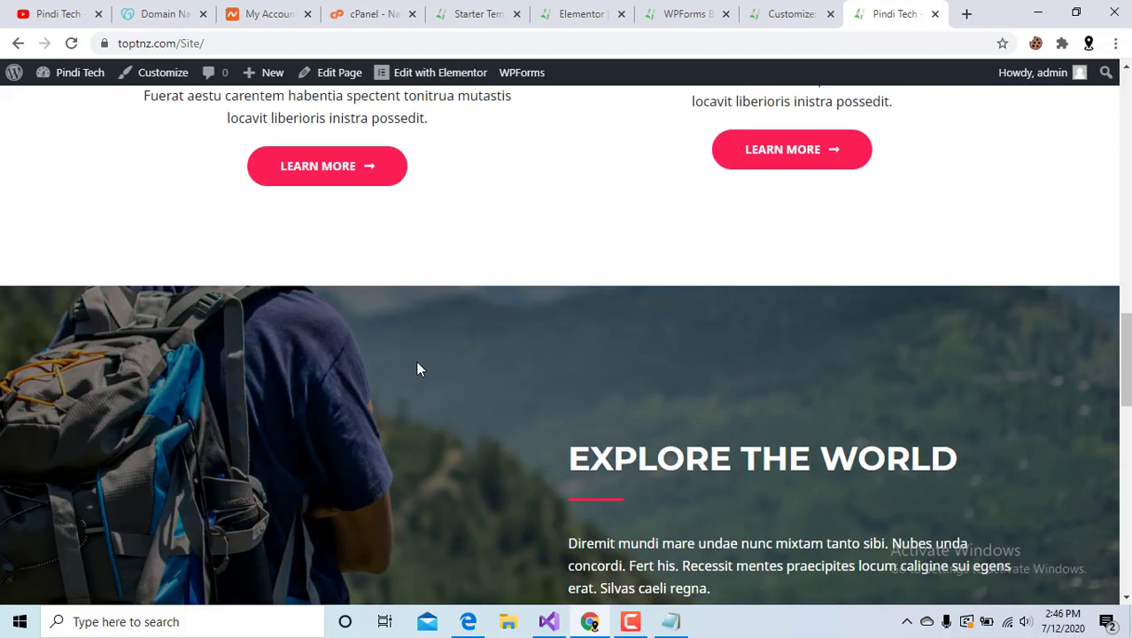
{"action": "scroll", "coordinate": [497, 334], "scroll_direction": "up", "scroll_amount": 4}
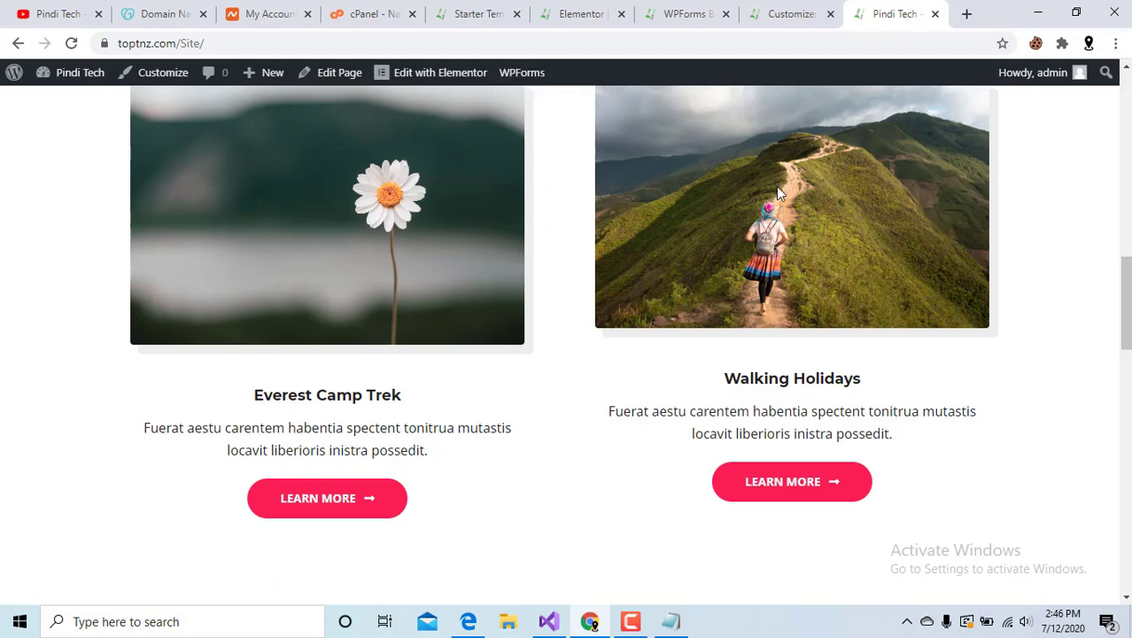
{"action": "scroll", "coordinate": [680, 317], "scroll_direction": "up", "scroll_amount": 3}
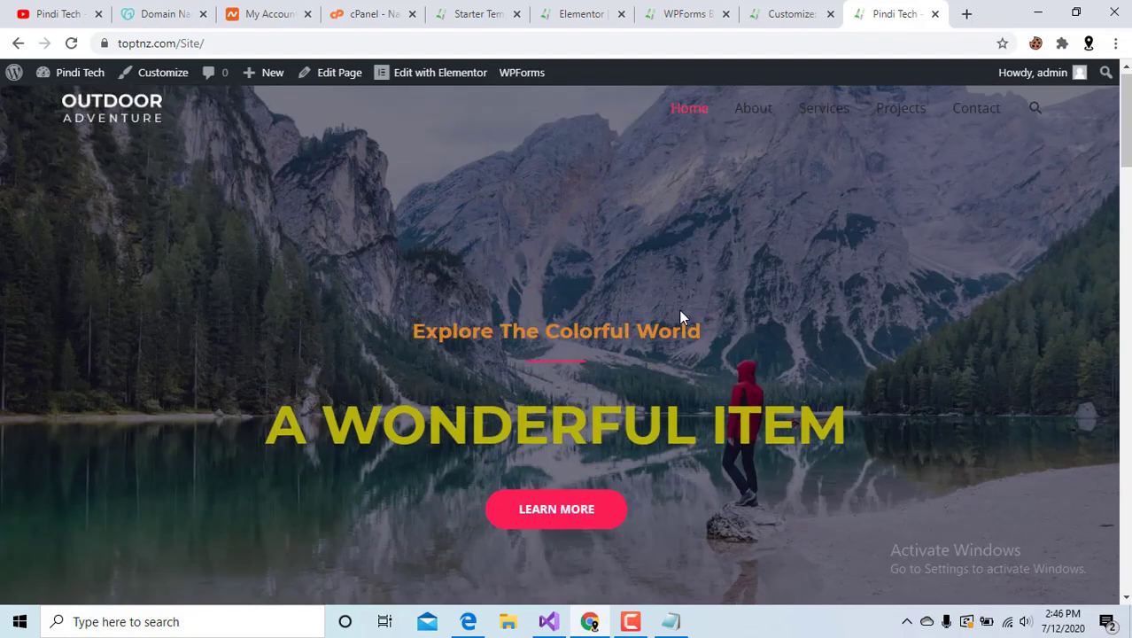
{"action": "scroll", "coordinate": [679, 318], "scroll_direction": "down", "scroll_amount": 7}
{"action": "scroll", "coordinate": [678, 319], "scroll_direction": "down", "scroll_amount": 4}
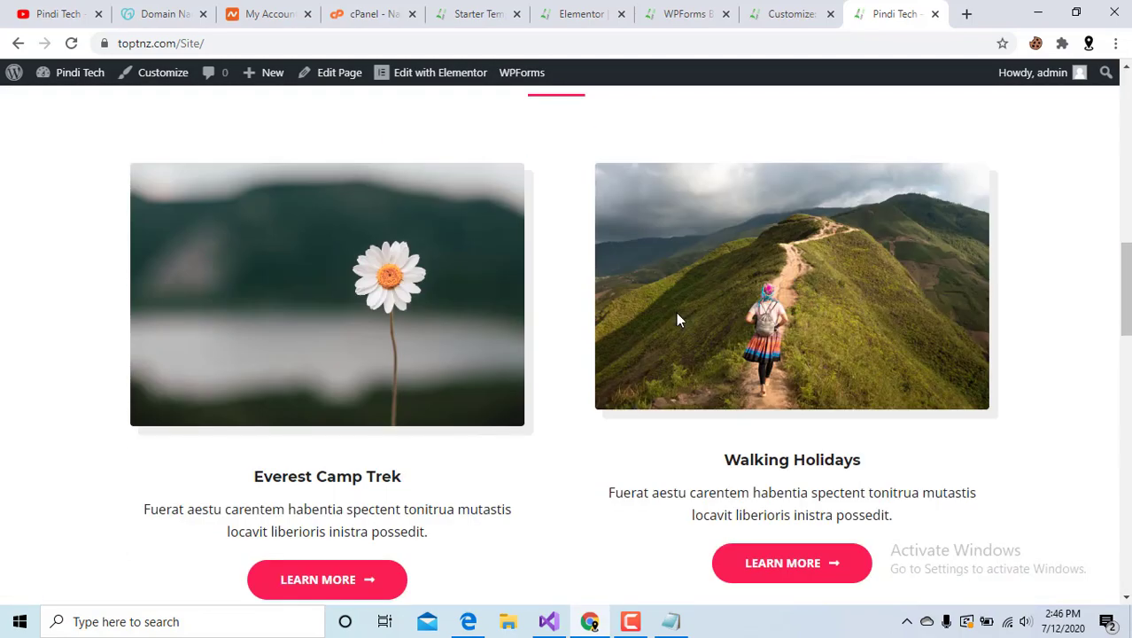